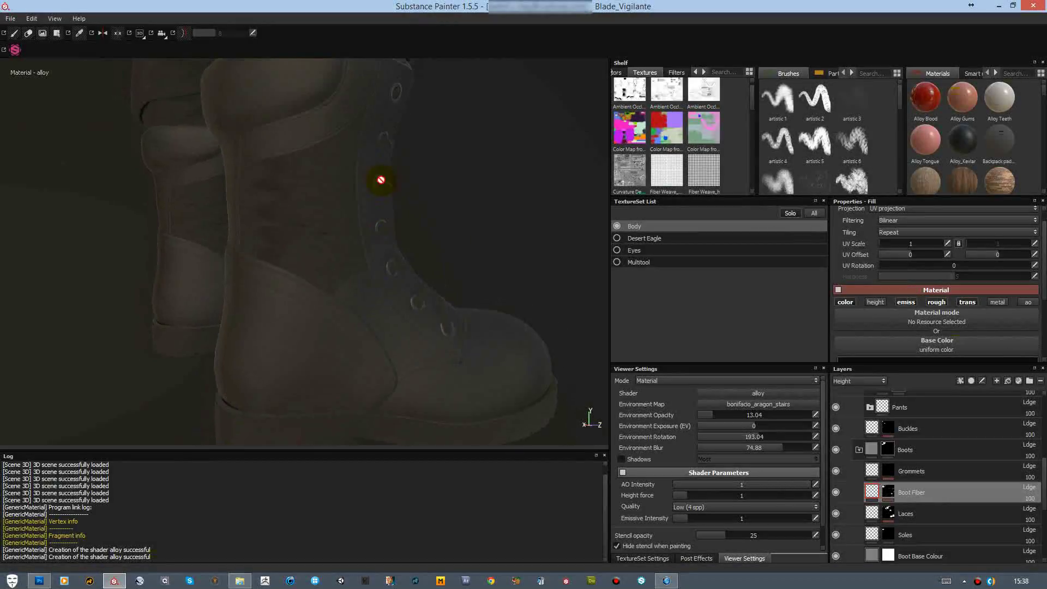
Step: Add a new folder above Grommets and give it a Color Selection mask
left_click(660, 557)
left_click(934, 471)
key("ctrl+g")
type("Boot Fiber Details")
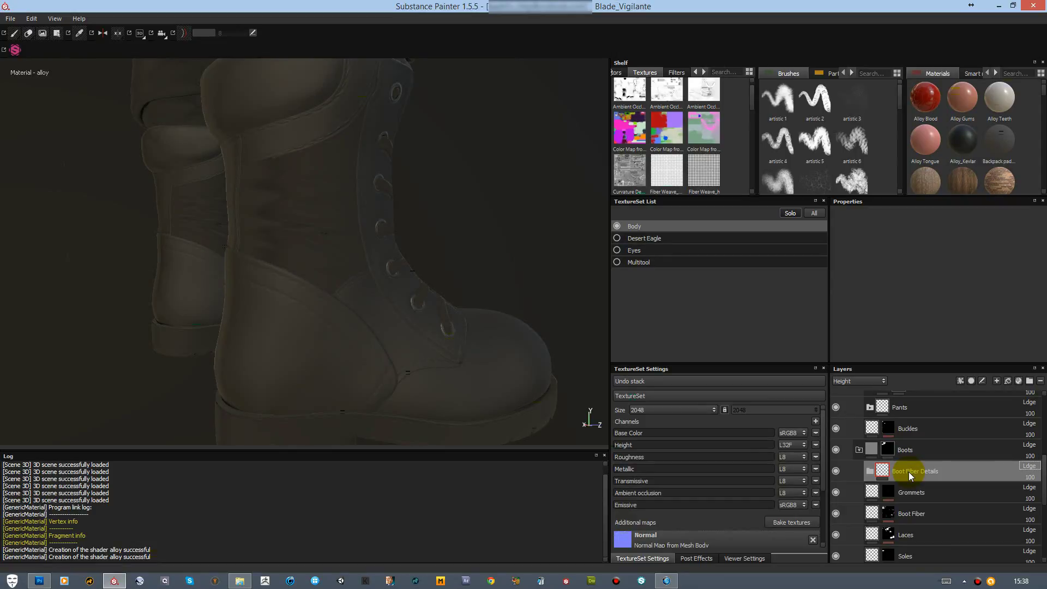
right_click(953, 444)
left_click(958, 227)
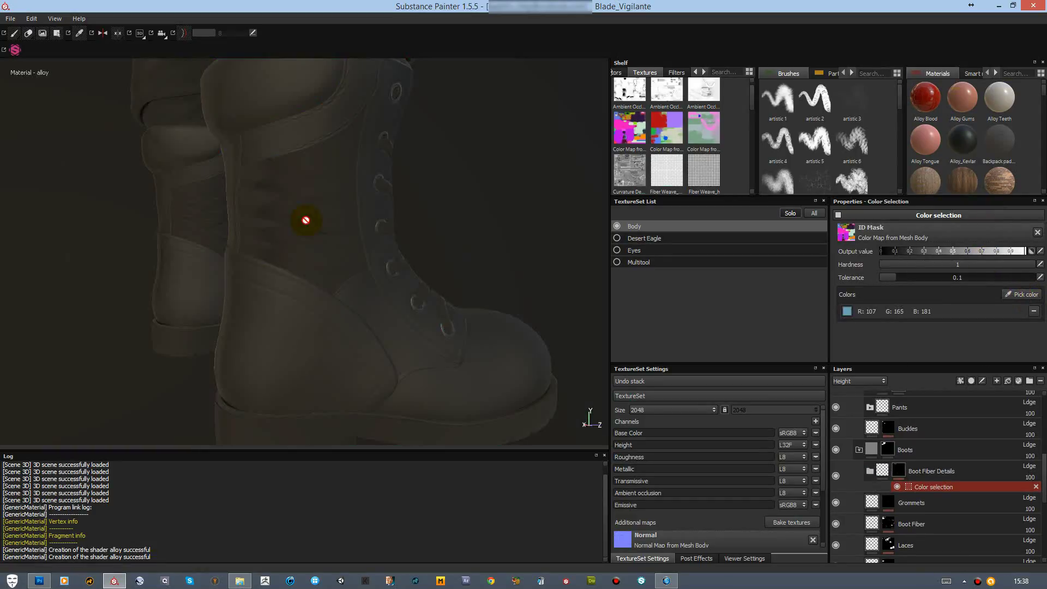
Step: Add a fill layer named Fiber Pattern inside the folder, with colour and emissive disabled
left_click(1008, 381)
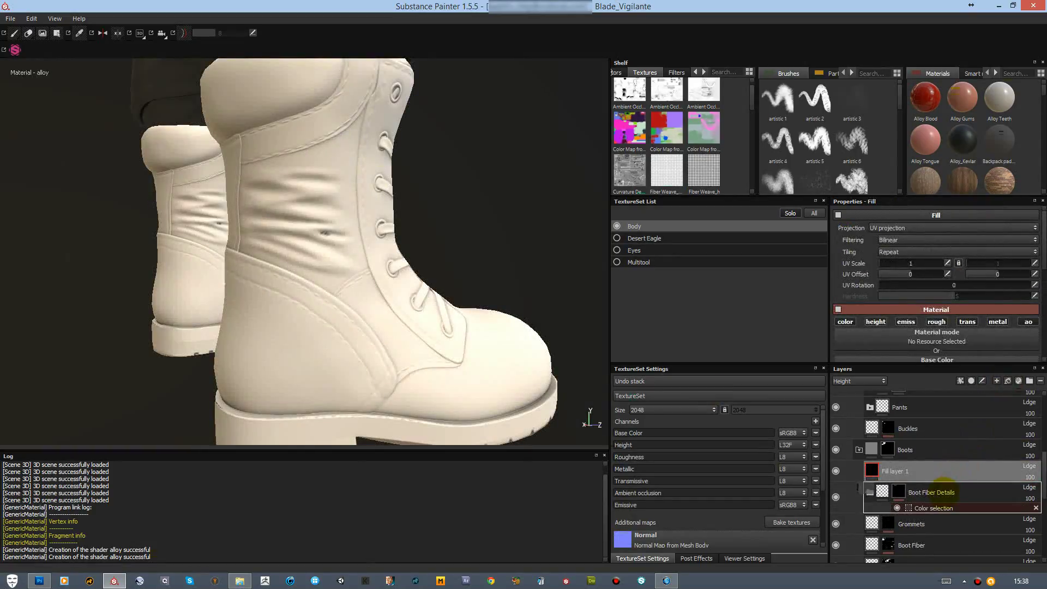
left_click_drag(937, 492, 910, 501)
double_click(911, 502)
type("Fiber Pattern")
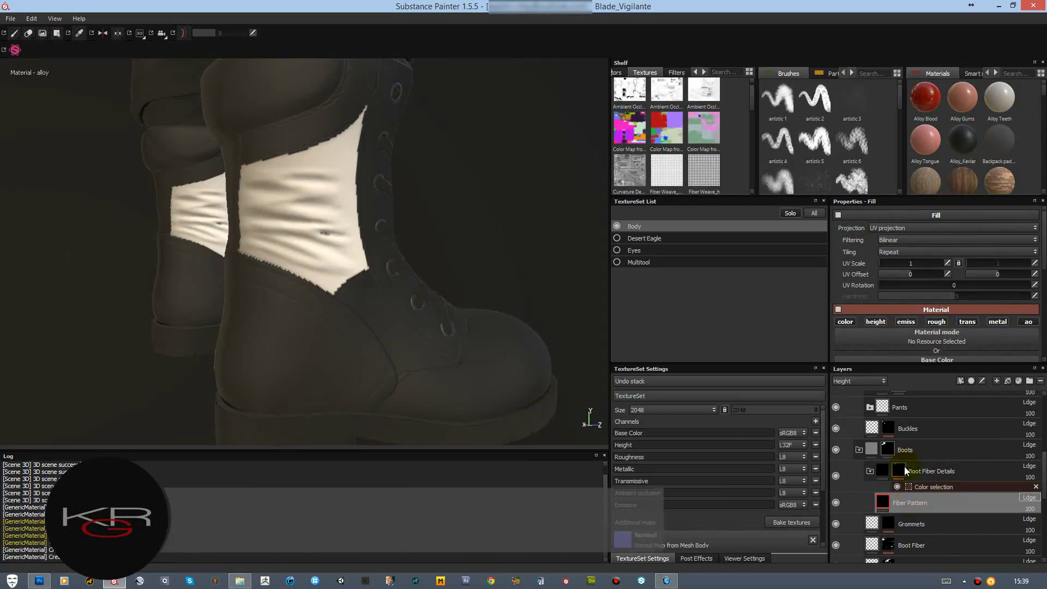
left_click(845, 322)
left_click(906, 321)
Step: Disable roughness and transmissive, and load the Fiber Weave height and AO maps into the fill
left_click(967, 322)
left_click(1028, 322)
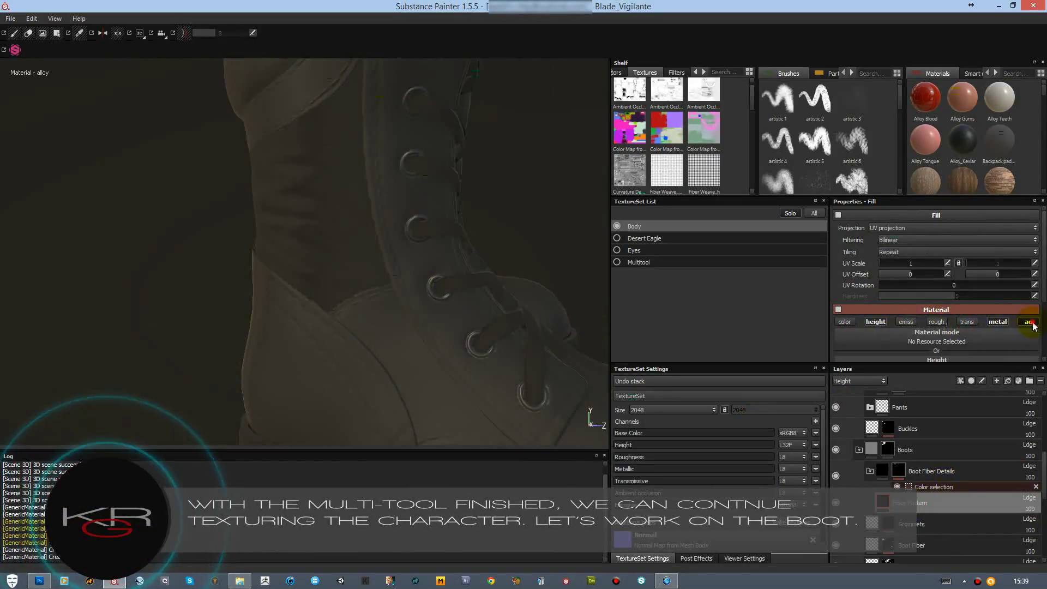
scroll(960, 305, "down", 2)
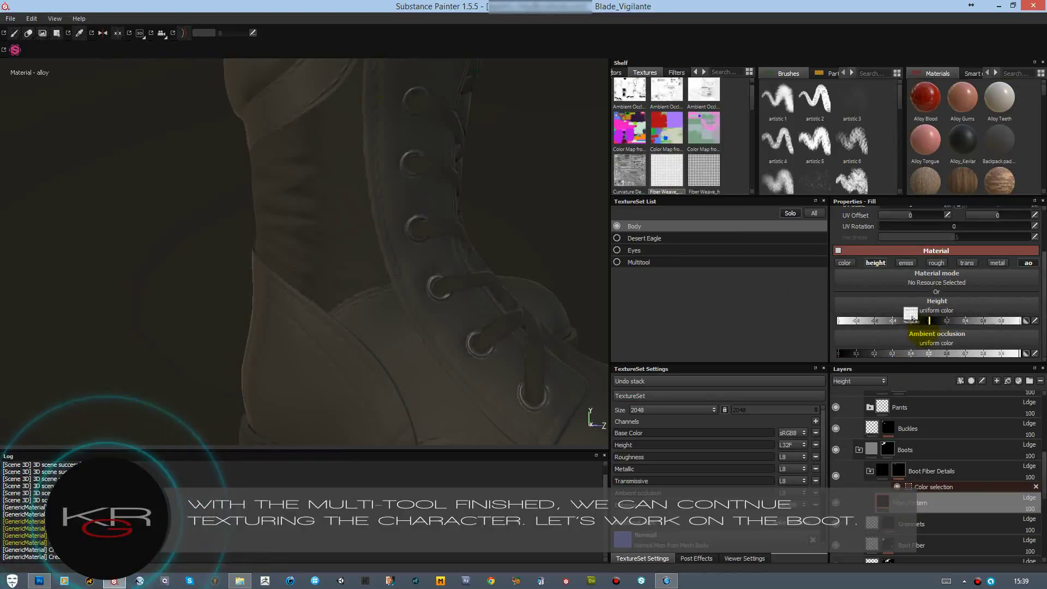
left_click_drag(913, 318, 927, 341)
left_click_drag(703, 172, 908, 306)
Step: Raise the weave tiling and preview the height channel on the boot's fabric panel
mouse_move(491, 306)
left_mouse_down("alt")
mouse_move(444, 338)
mouse_move(381, 215)
left_mouse_up("alt")
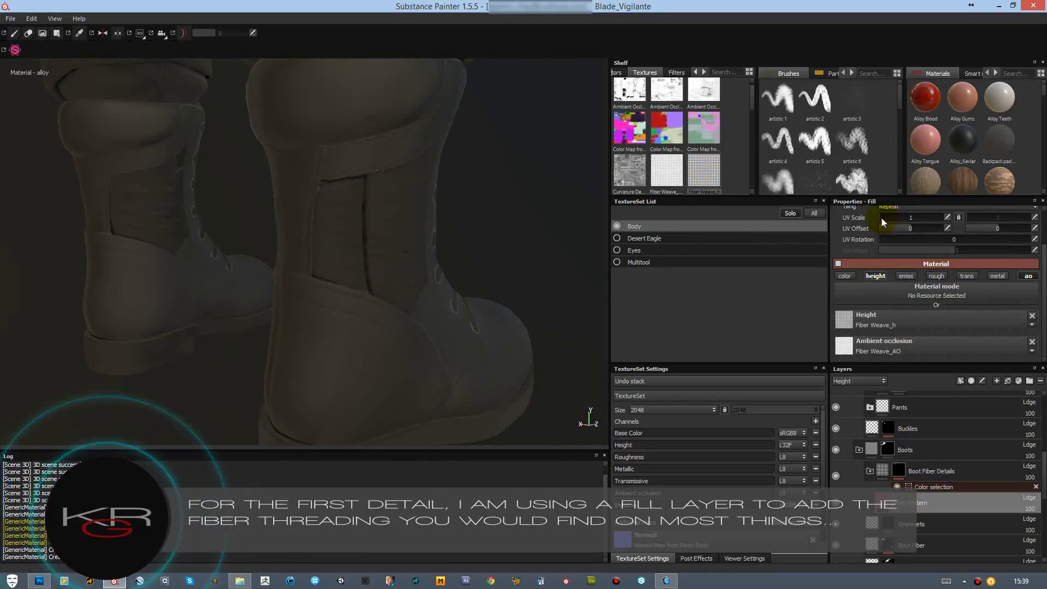
mouse_move(883, 217)
left_mouse_down()
mouse_move(899, 218)
mouse_move(897, 239)
left_mouse_up()
mouse_move(449, 287)
left_mouse_down("alt")
mouse_move(728, 290)
mouse_move(367, 287)
mouse_move(534, 275)
mouse_move(600, 251)
left_mouse_up("alt")
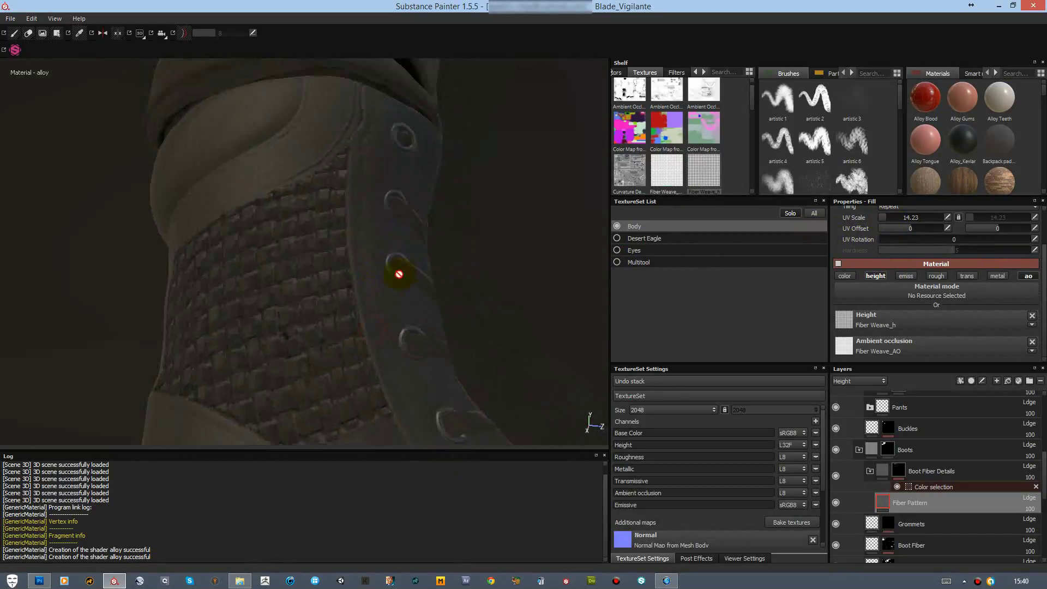
left_click_drag(883, 218, 895, 218)
key("c")
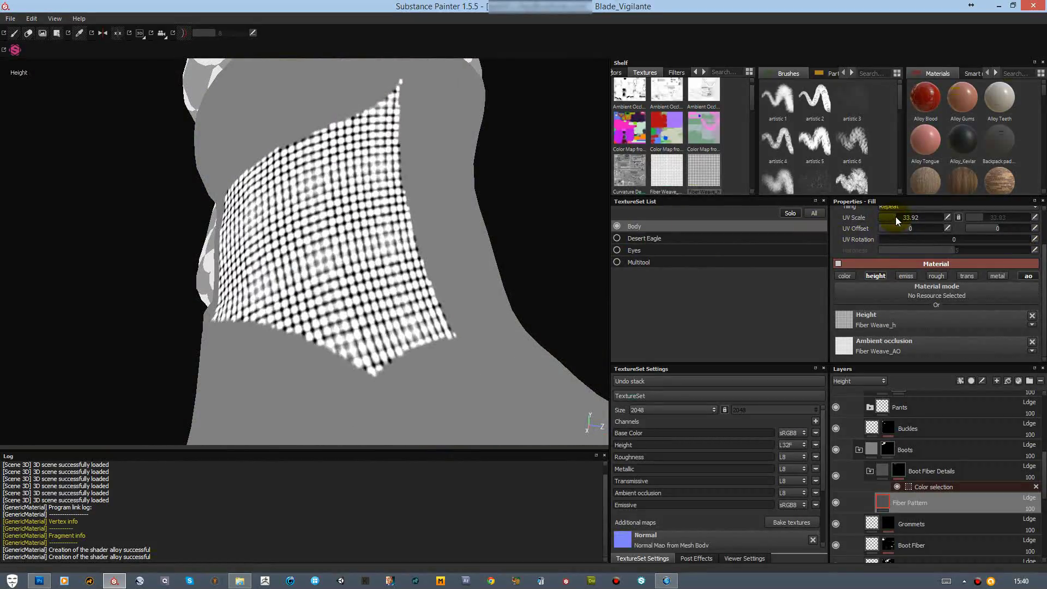
scroll(899, 251, "up", 2)
scroll(894, 253, "up", 1)
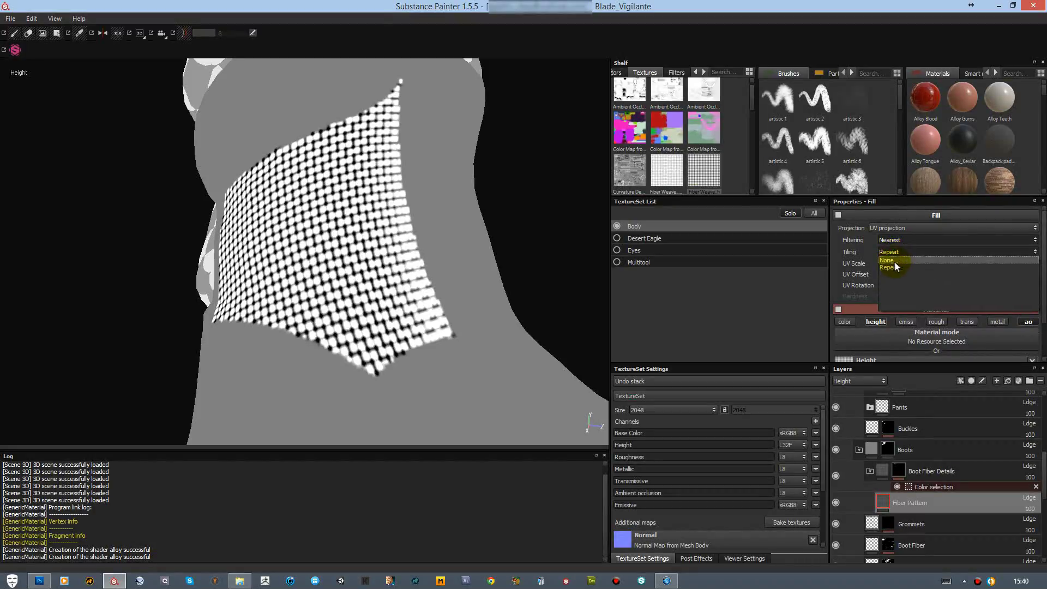
scroll(895, 257, "up", 1)
scroll(894, 264, "down", 2)
scroll(900, 234, "down", 1)
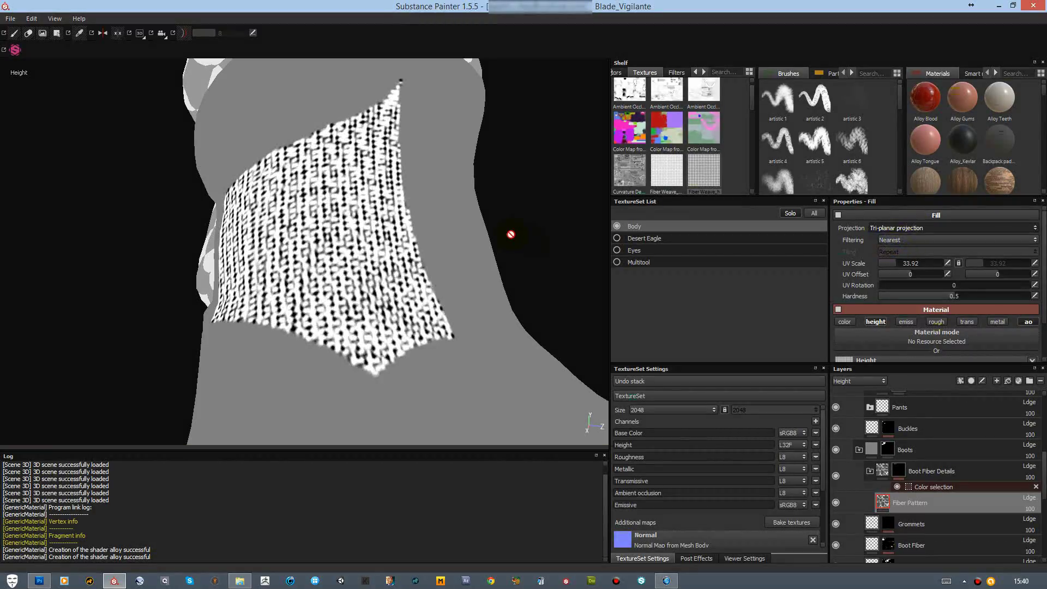
Step: Keep UV projection with Bilinear filtering, set UV scale to 57.99 and texture size to 4096
key("c")
key("c")
key("c")
key("c")
key("m")
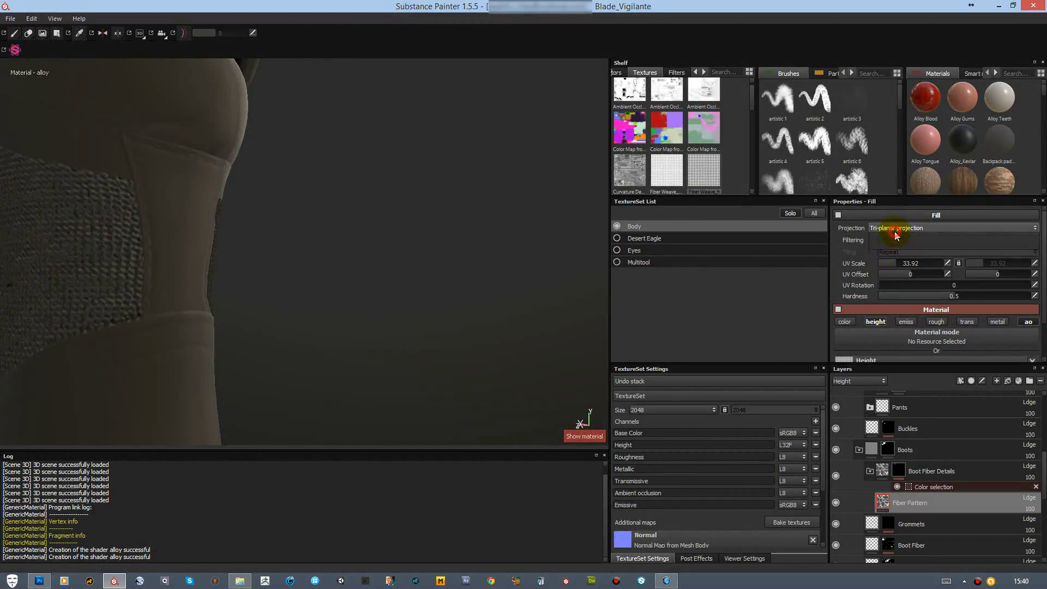
key("ctrl+z")
left_click_drag(327, 308, 357, 313, "alt")
key("m")
key("c")
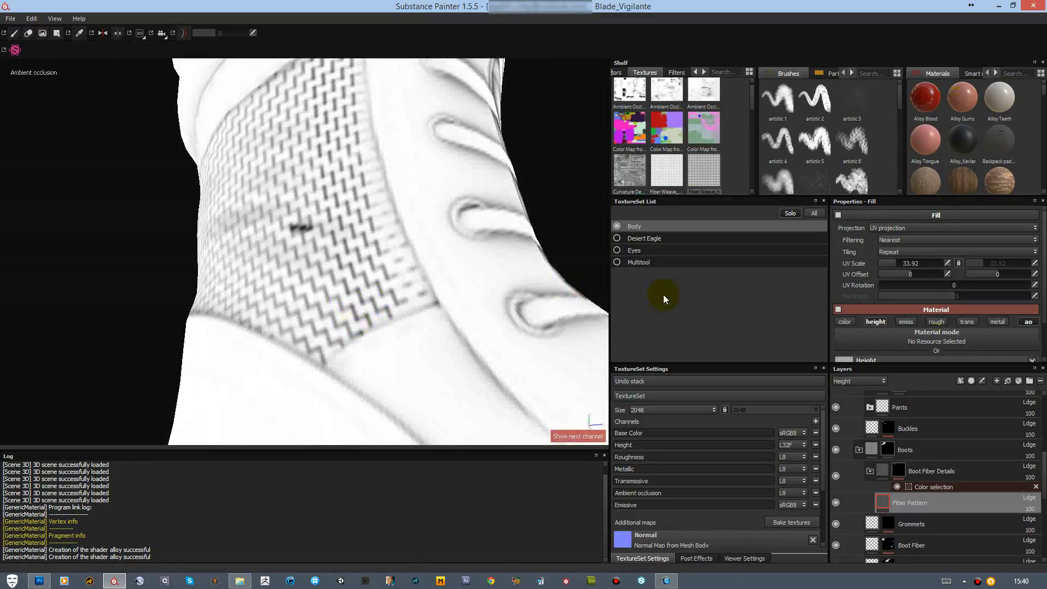
left_click(916, 240)
key("m")
left_click_drag(422, 328, 436, 327, "alt")
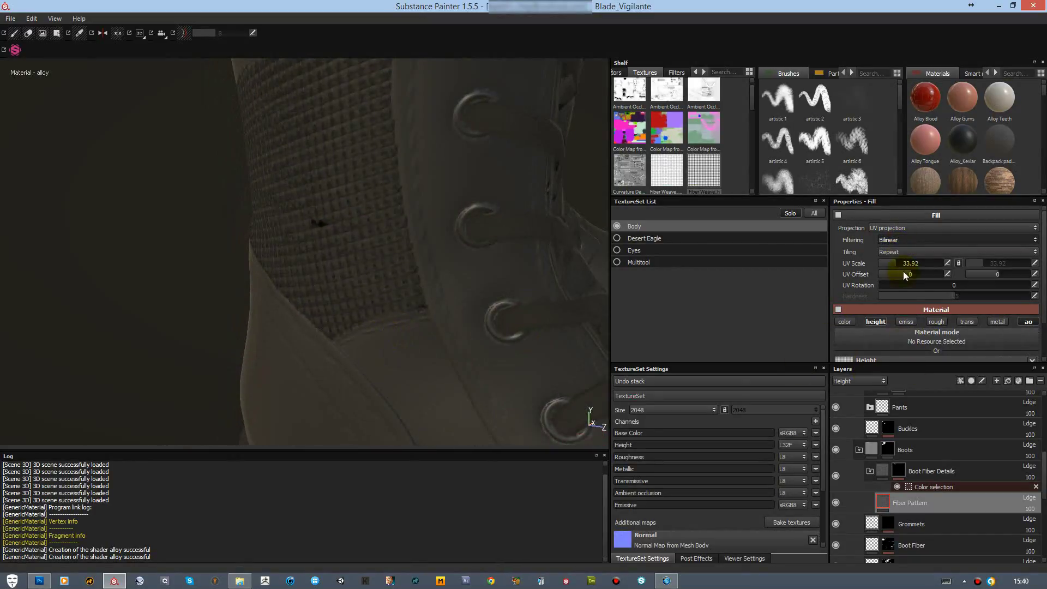
left_click_drag(899, 263, 908, 263)
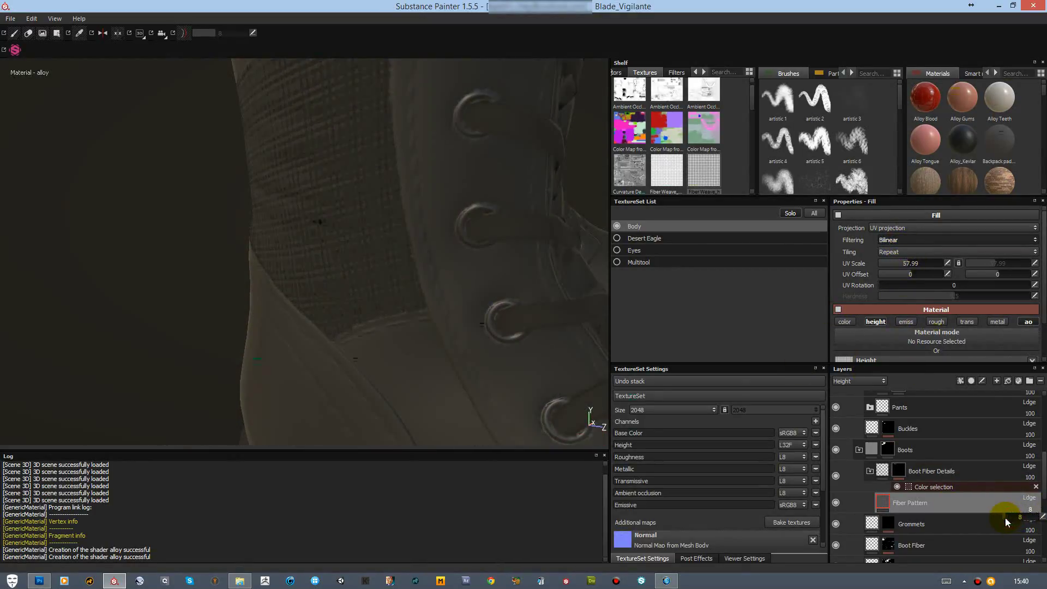
left_click(740, 558)
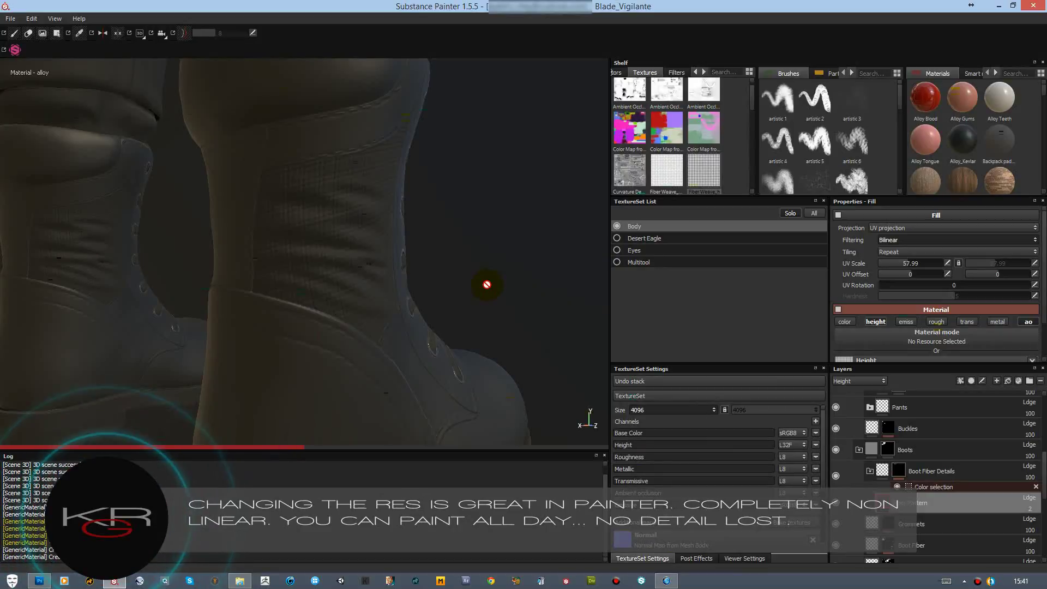
Step: Zoom in on the woven fabric and settle the weave UV scale at 43
mouse_move(482, 283)
left_mouse_down("alt")
mouse_move(331, 266)
mouse_move(260, 293)
mouse_move(351, 233)
left_mouse_up("alt")
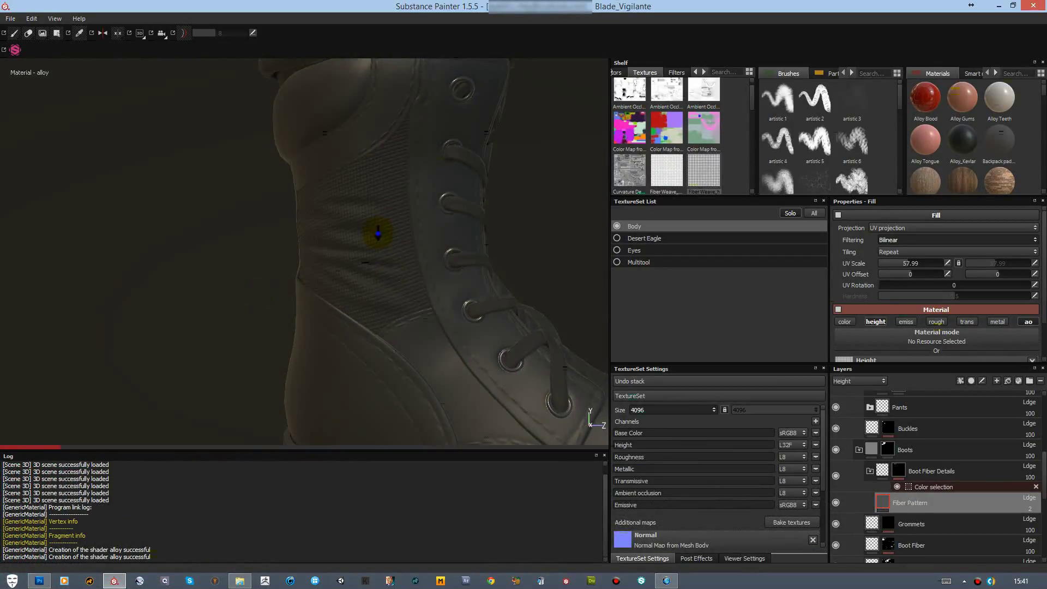
scroll(390, 264, "up", 5)
middle_click_drag(386, 245, 436, 199, "alt")
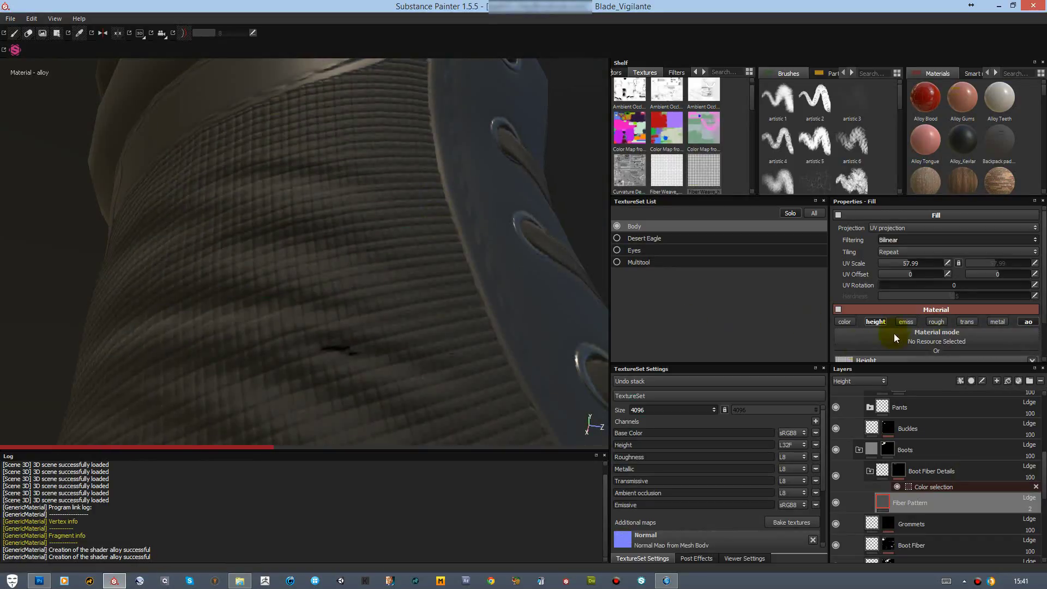
left_click_drag(907, 263, 895, 264)
mouse_move(458, 289)
left_mouse_down("alt")
mouse_move(435, 305)
mouse_move(414, 295)
left_mouse_up("alt")
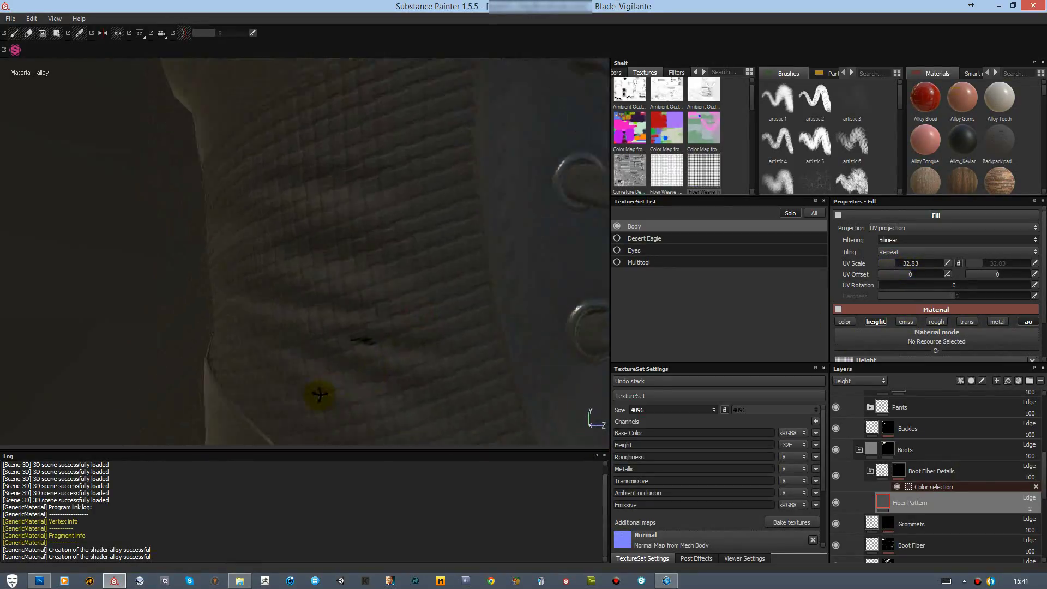
left_click_drag(889, 271, 901, 263)
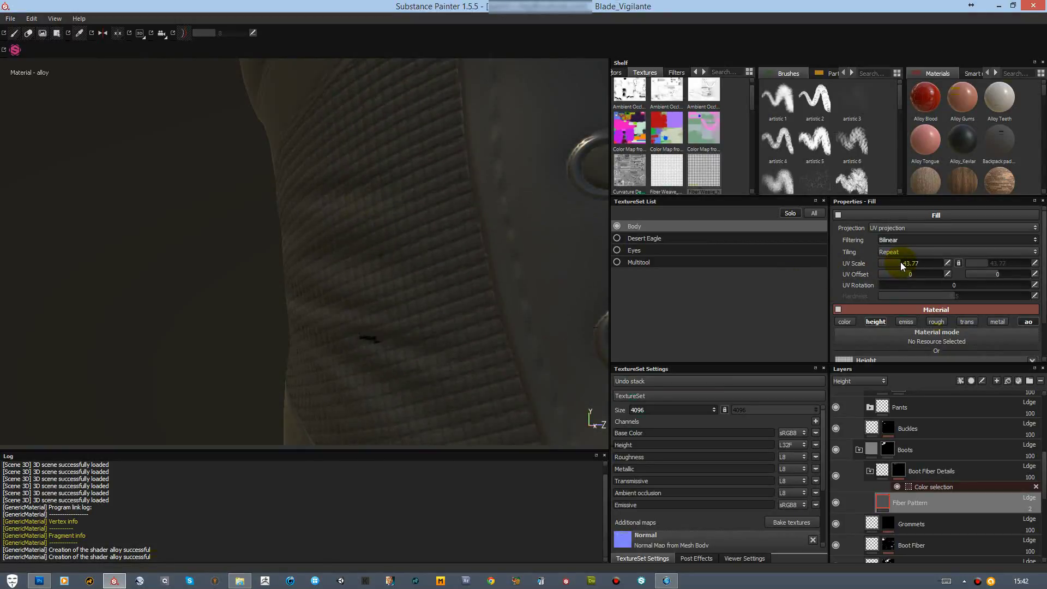
left_click(948, 264)
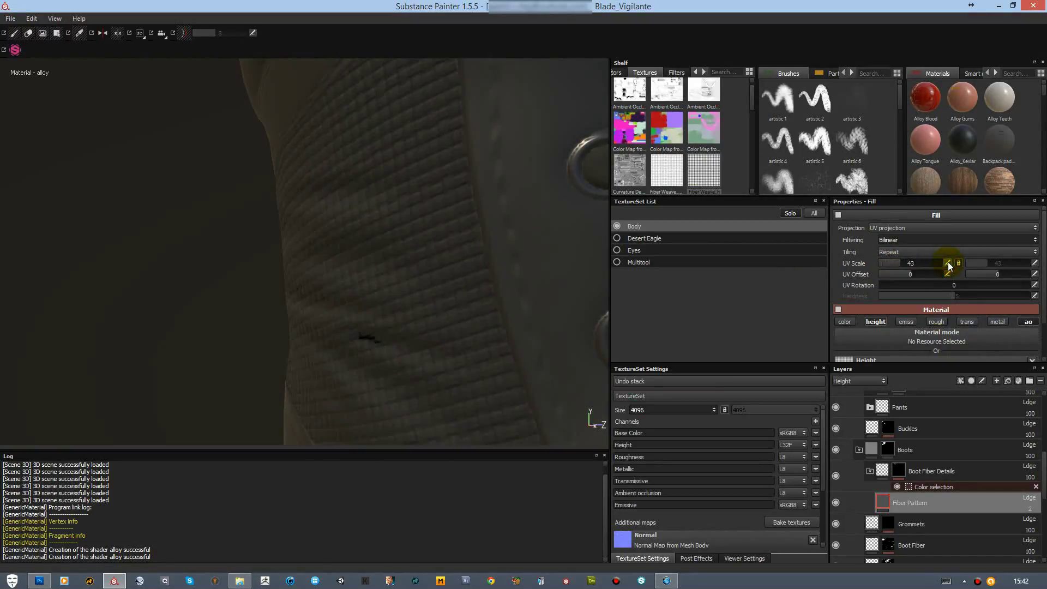
Step: Lower the Fiber Pattern layer opacity to 3 and bring up the viewer display settings
left_click_drag(1006, 516, 999, 516)
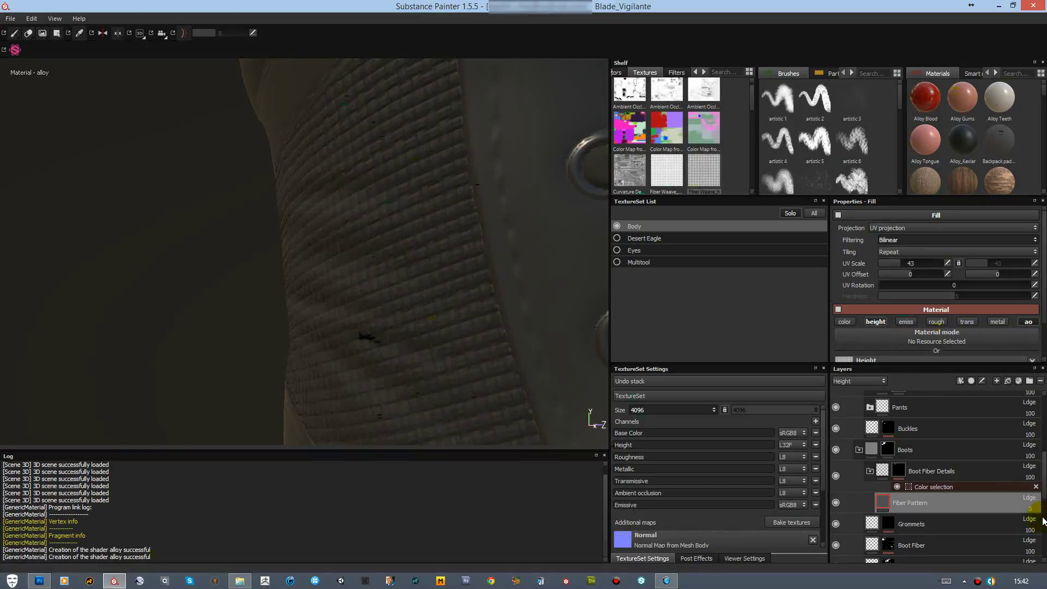
mouse_move(227, 262)
left_mouse_down("alt")
mouse_move(358, 316)
mouse_move(327, 241)
mouse_move(415, 327)
mouse_move(315, 308)
left_mouse_up("alt")
left_click(744, 559)
right_click_drag(315, 308, 323, 309, "shift")
Step: Toggle the Roughness Correction layer's visibility and select the Boot Fiber Details folder
scroll(927, 491, "down", 2)
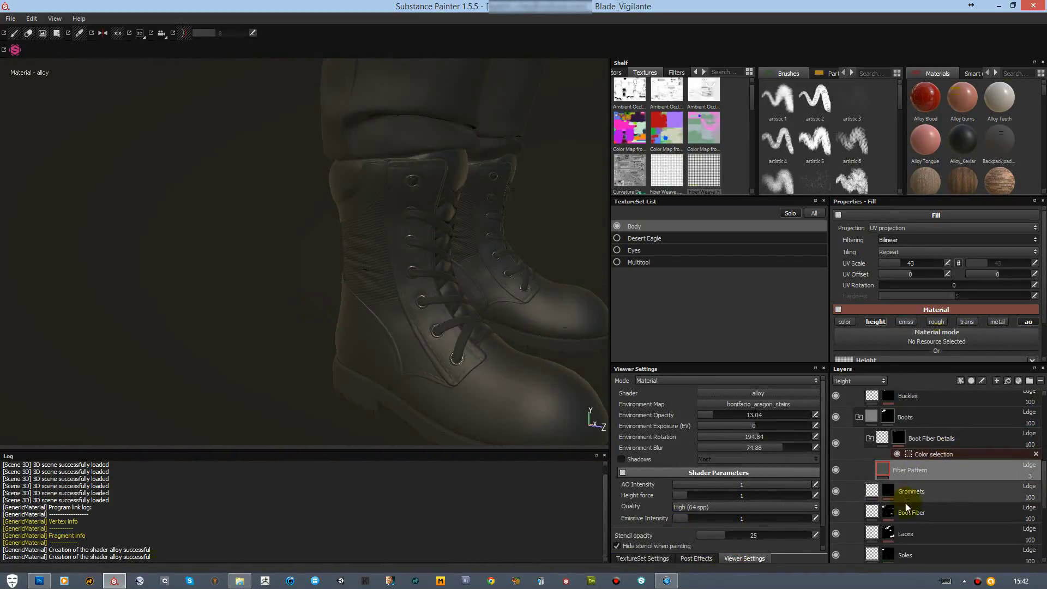
left_click(916, 513)
scroll(901, 301, "down", 2)
scroll(927, 311, "down", 2)
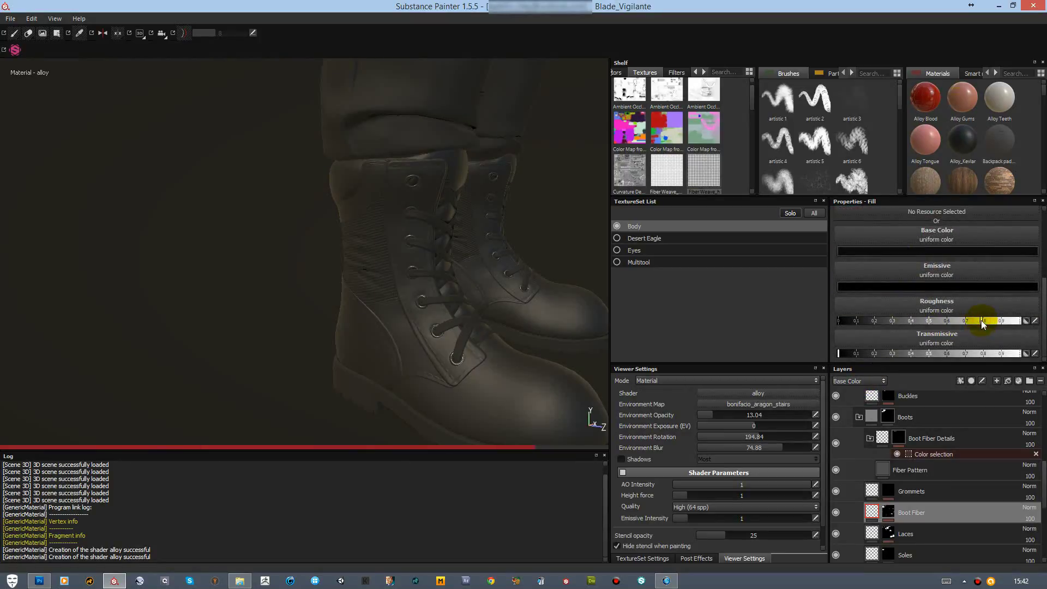
scroll(914, 433, "up", 10)
left_click(835, 408)
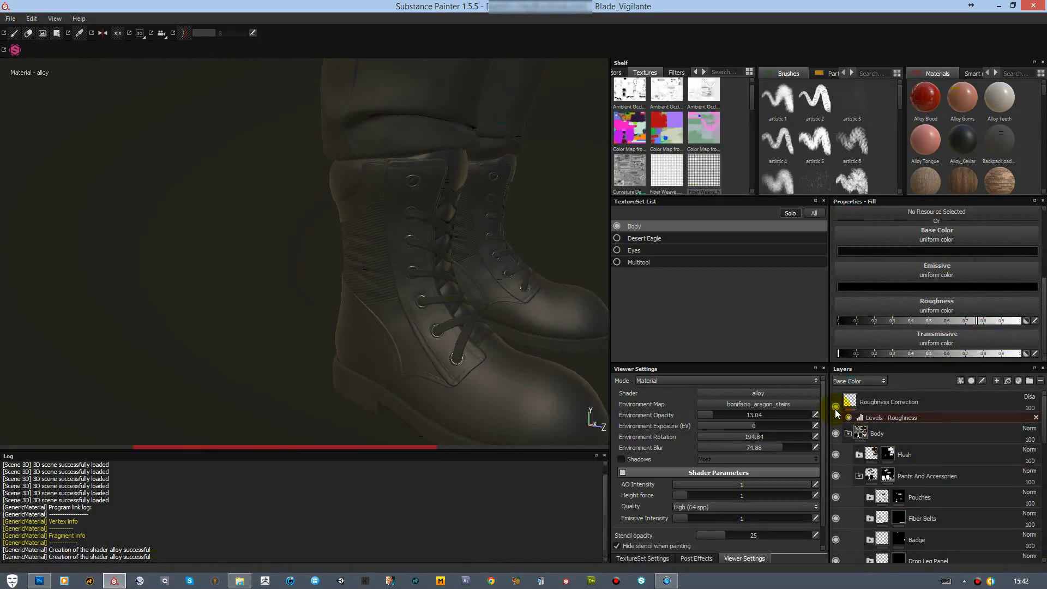
scroll(899, 496, "down", 5)
left_click(946, 469)
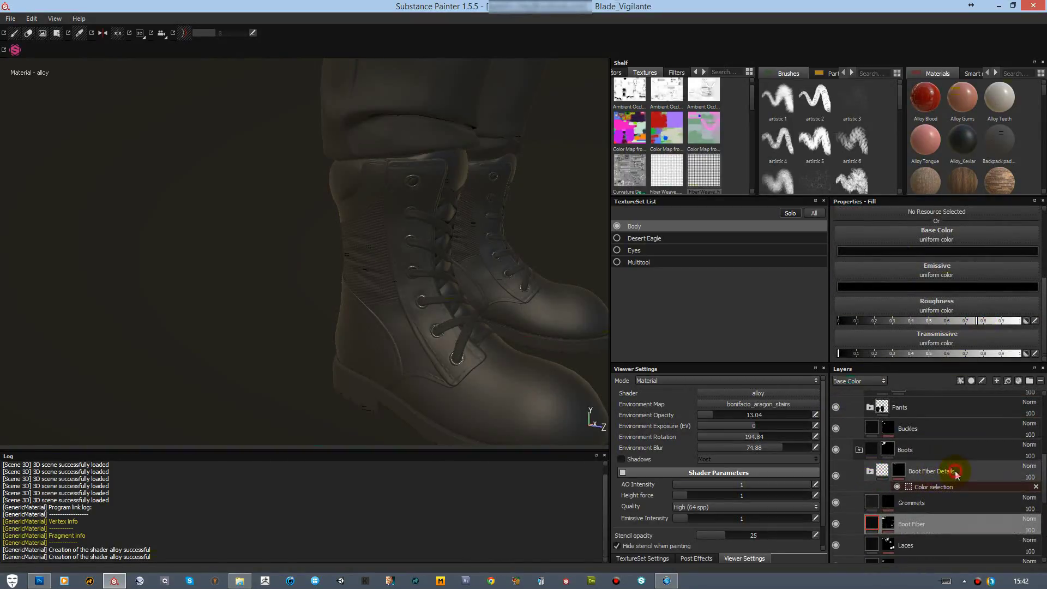
Step: Add a new folder named Stitches above Boot Fiber Details
left_click(1007, 381)
left_click(905, 473)
type("hes")
key("Return")
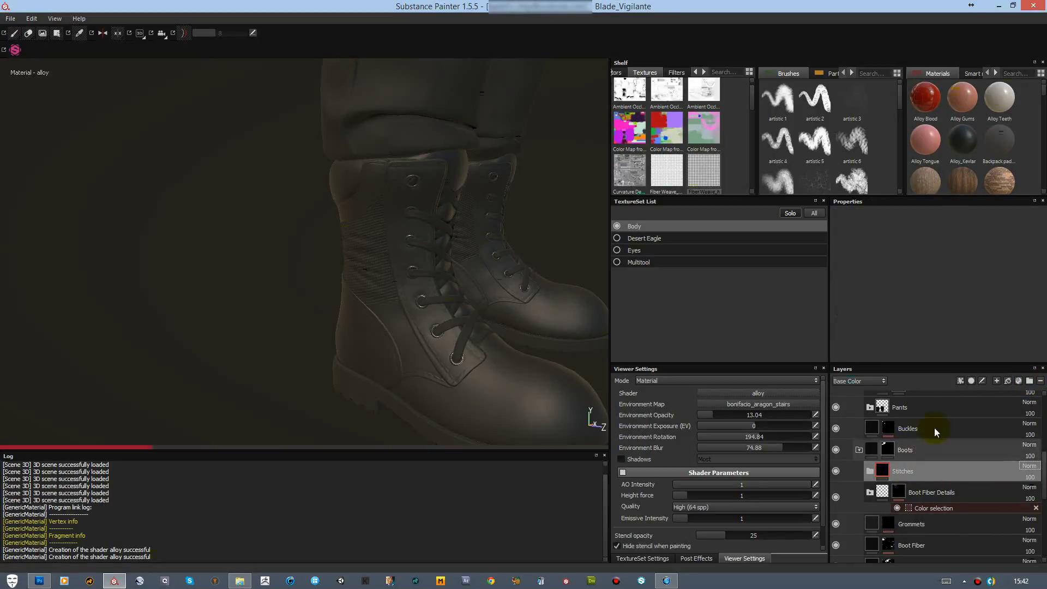
Step: Add a fill layer named Stitches inside the Stitches folder
left_click(908, 492)
double_click(908, 494)
type("S")
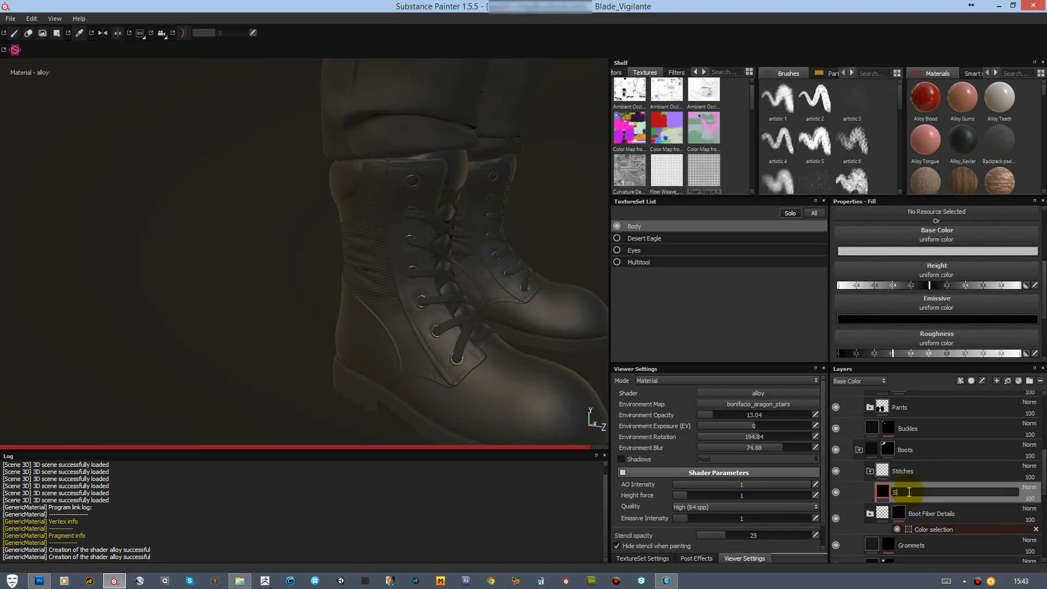
type("titches")
key("Return")
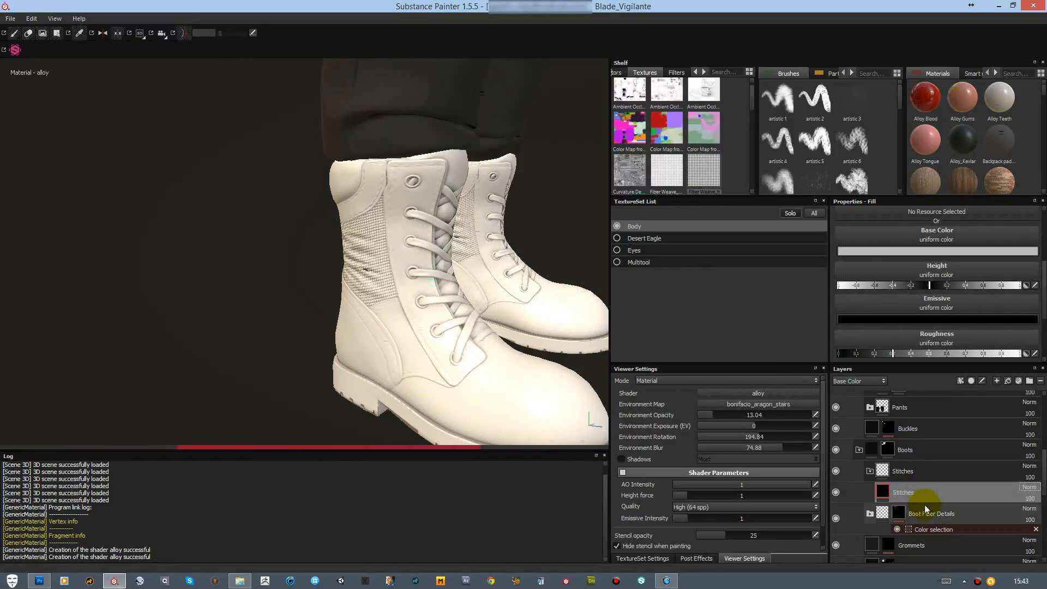
right_click(909, 490)
left_click(941, 217)
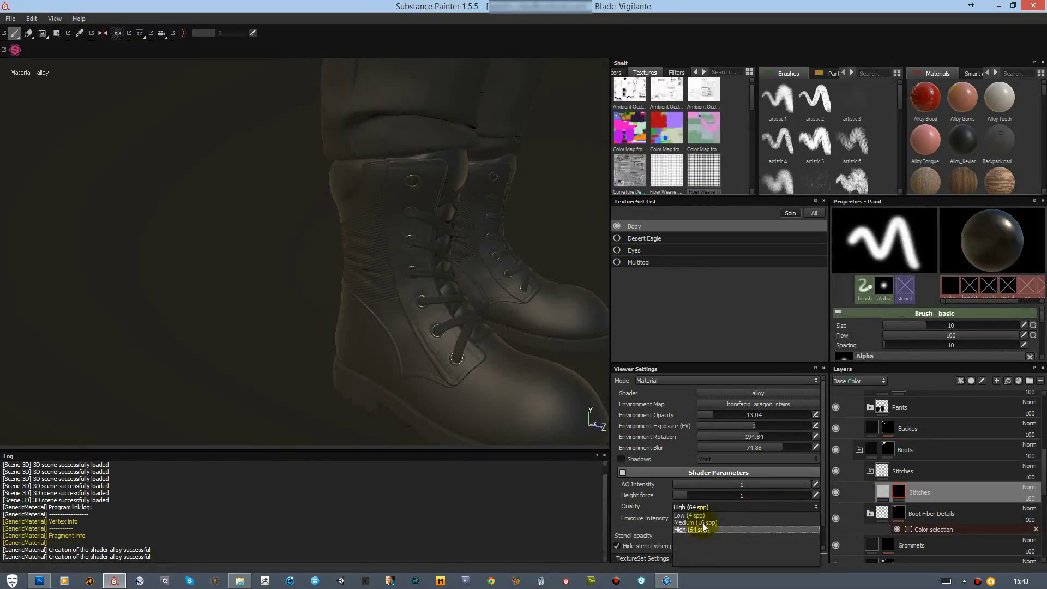
Step: Set viewer render quality to High, keep texture resolution at 2048, and view both boots
left_click(643, 557)
left_click(660, 411)
left_click(659, 446)
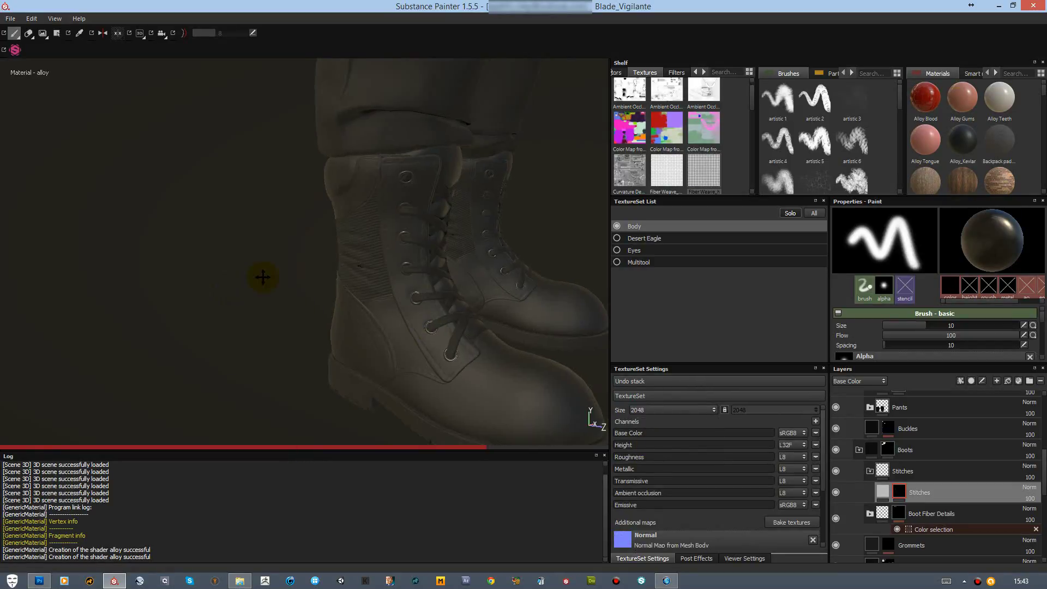
left_click_drag(261, 276, 184, 235, "alt")
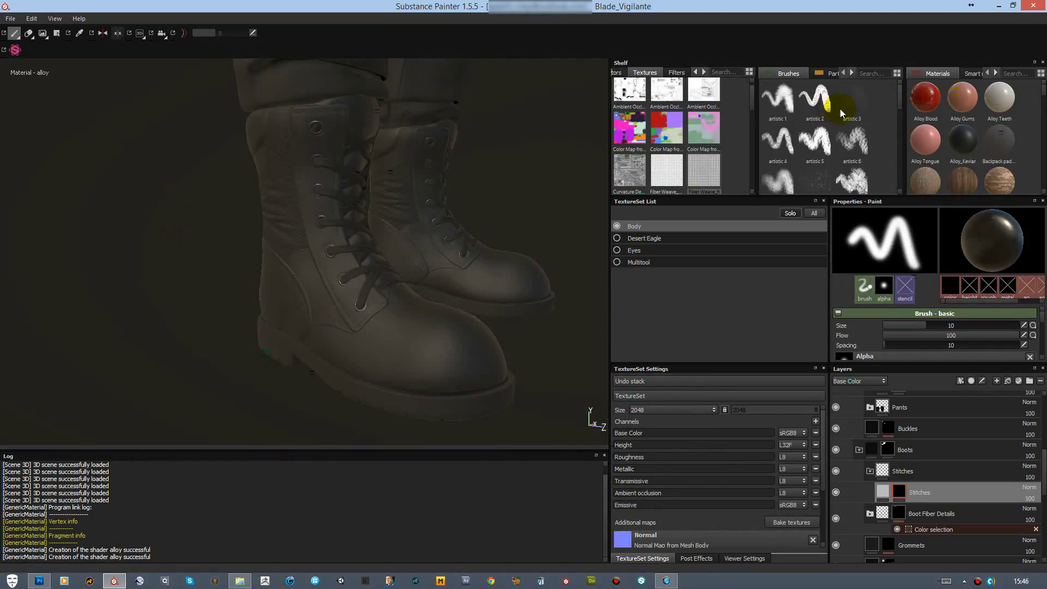
Step: Zoom in on one boot and make the stitch paint colour white
scroll(859, 130, "down", 5)
left_click_drag(218, 367, 233, 250, "alt")
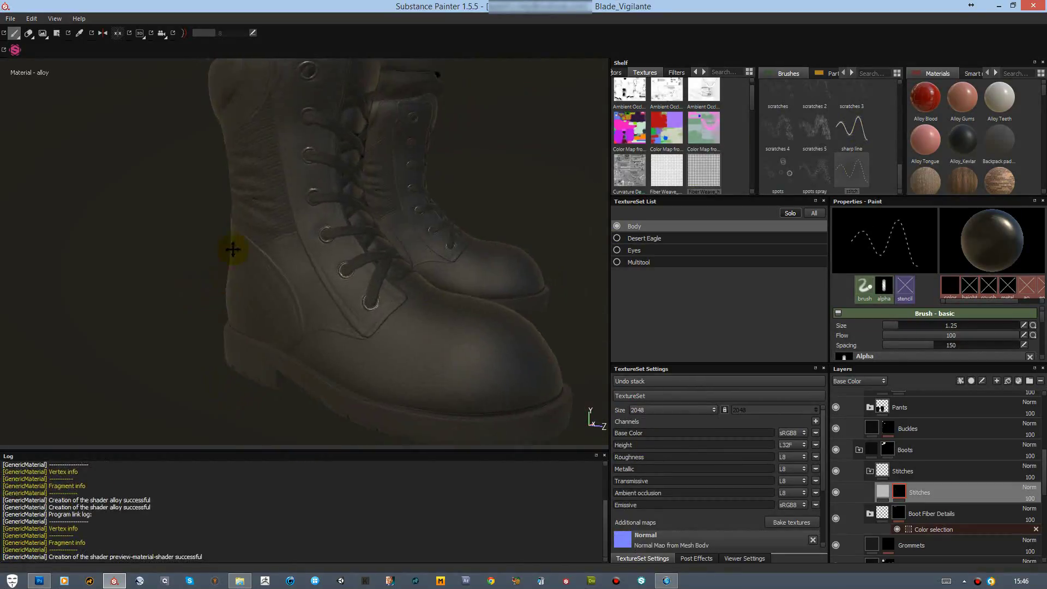
scroll(316, 288, "up", 5)
left_click_drag(1043, 323, 1041, 349)
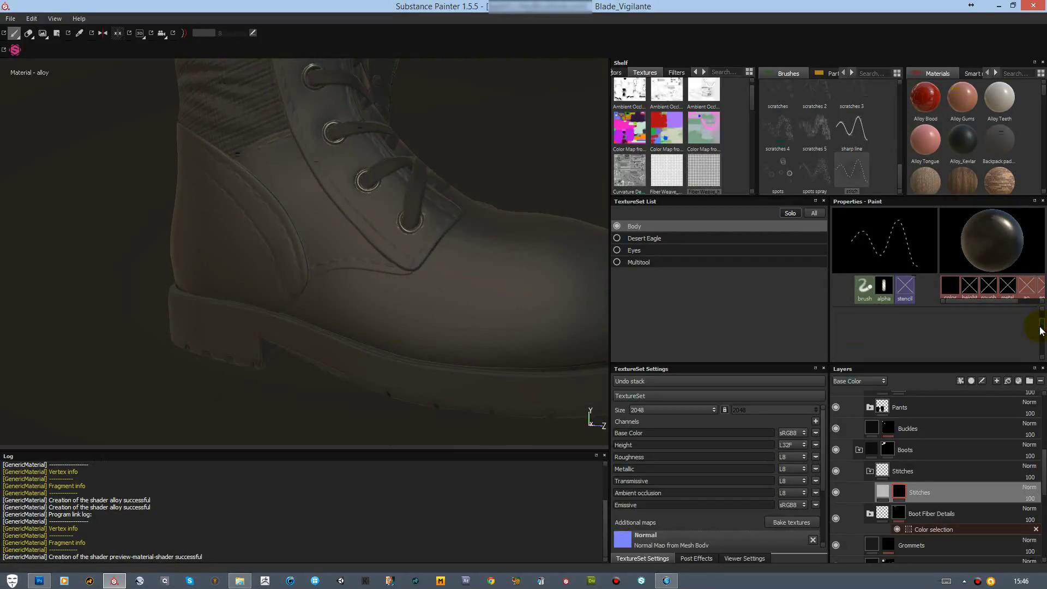
left_click(1021, 351)
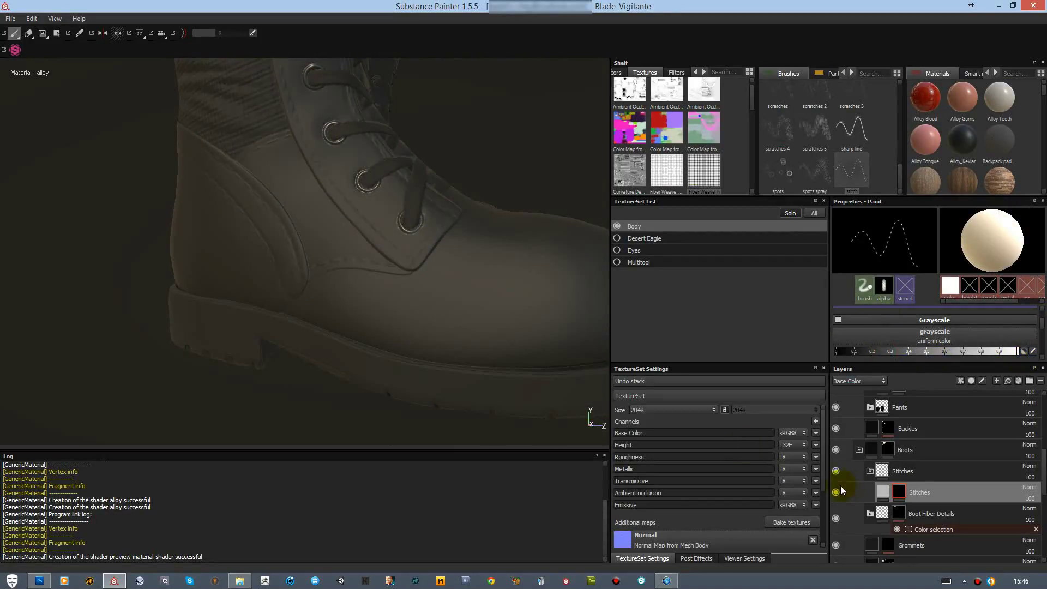
Step: Rearrange panels: enlarge brush properties, dock the texture set list and settings at bottom-left
left_click_drag(1043, 479, 1043, 453)
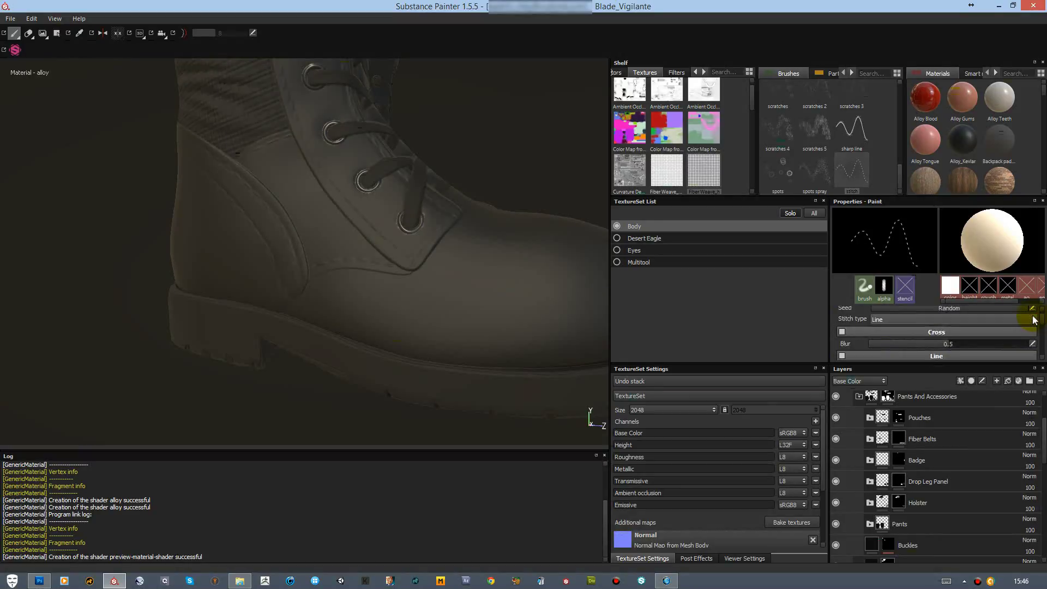
left_click_drag(1040, 319, 1041, 349)
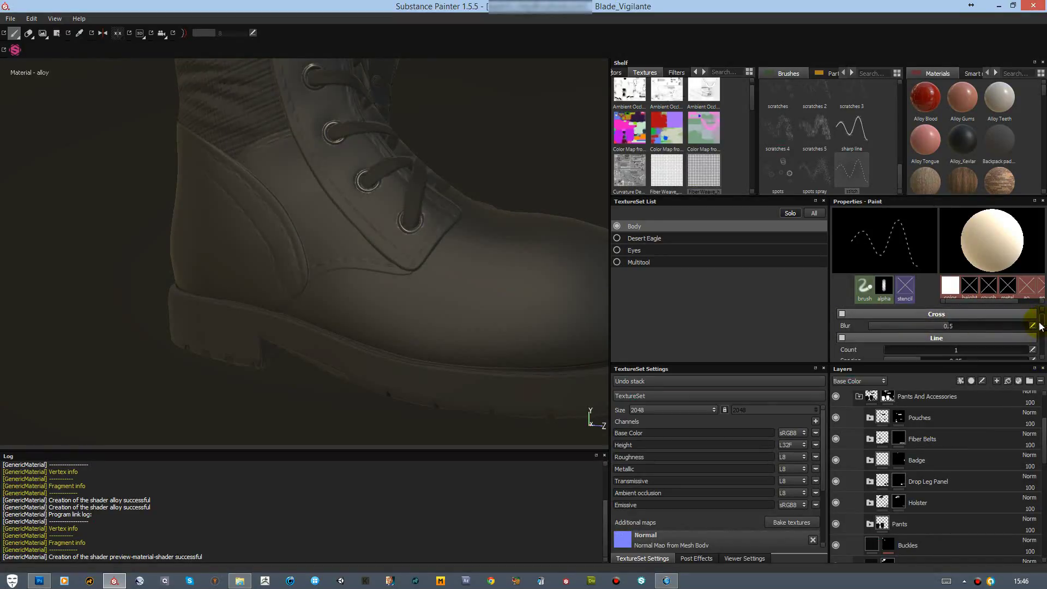
scroll(1039, 332, "down", 2)
scroll(1039, 327, "down", 2)
scroll(1042, 327, "up", 2)
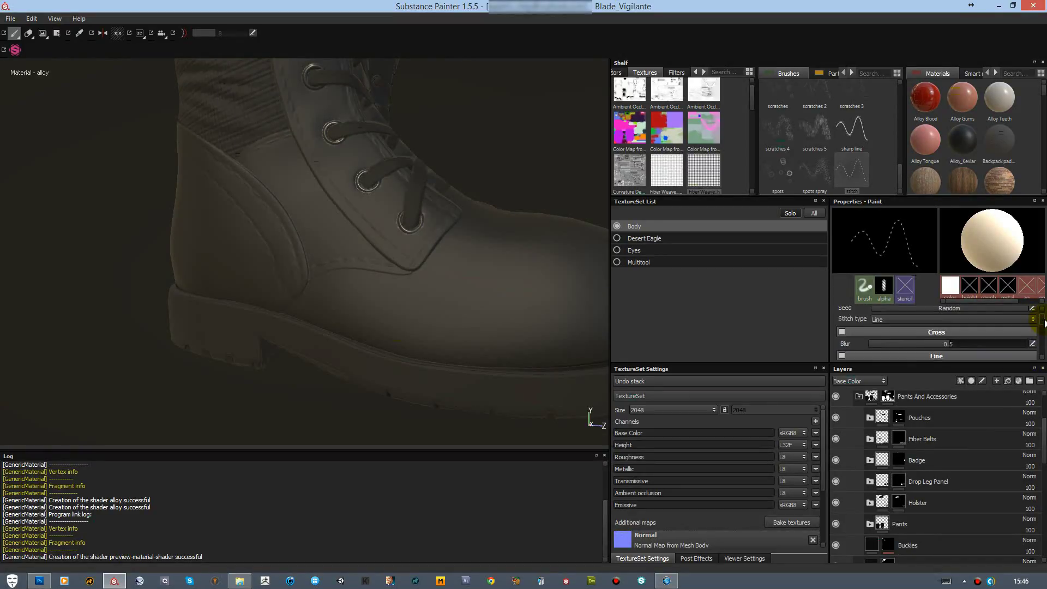
scroll(1042, 326, "up", 2)
scroll(1042, 321, "up", 2)
scroll(1009, 322, "down", 2)
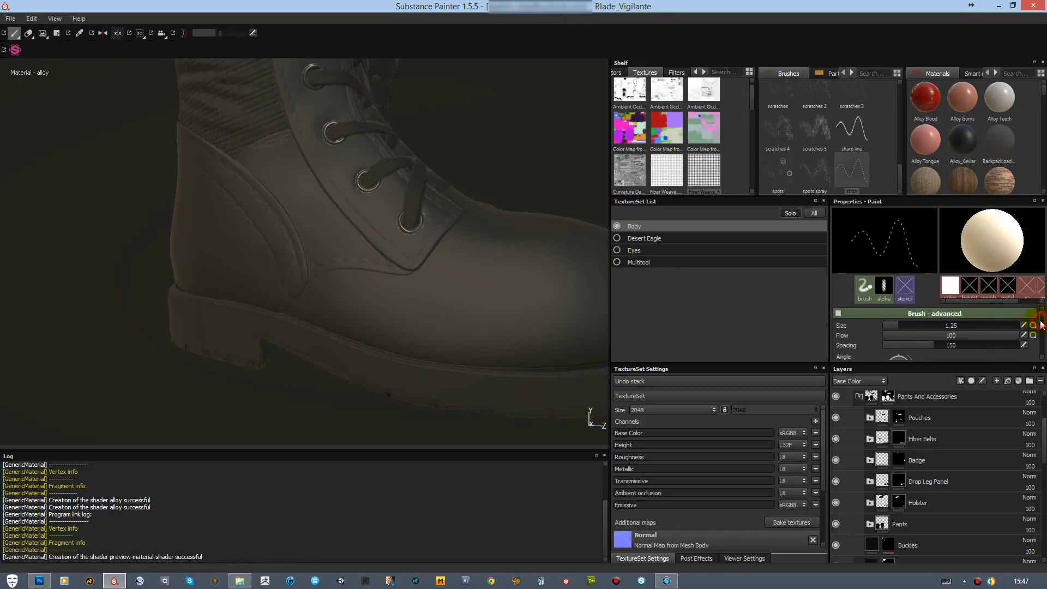
scroll(1015, 349, "down", 2)
left_click_drag(1015, 364, 976, 420)
left_click_drag(640, 201, 18, 470)
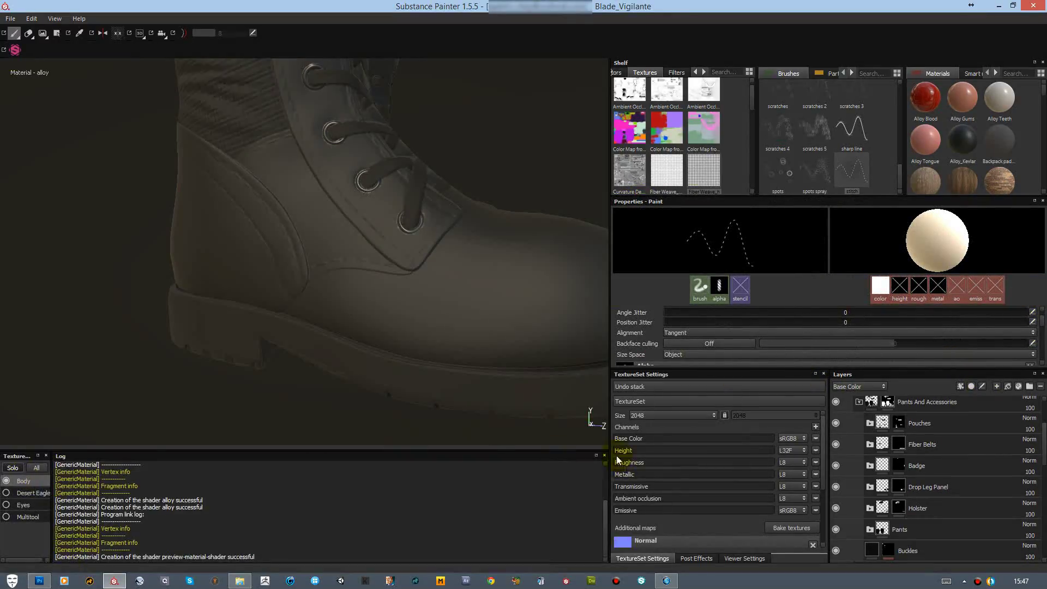
mouse_move(697, 384)
left_mouse_down()
mouse_move(388, 491)
mouse_move(260, 509)
left_mouse_up()
left_click_drag(832, 198, 832, 149)
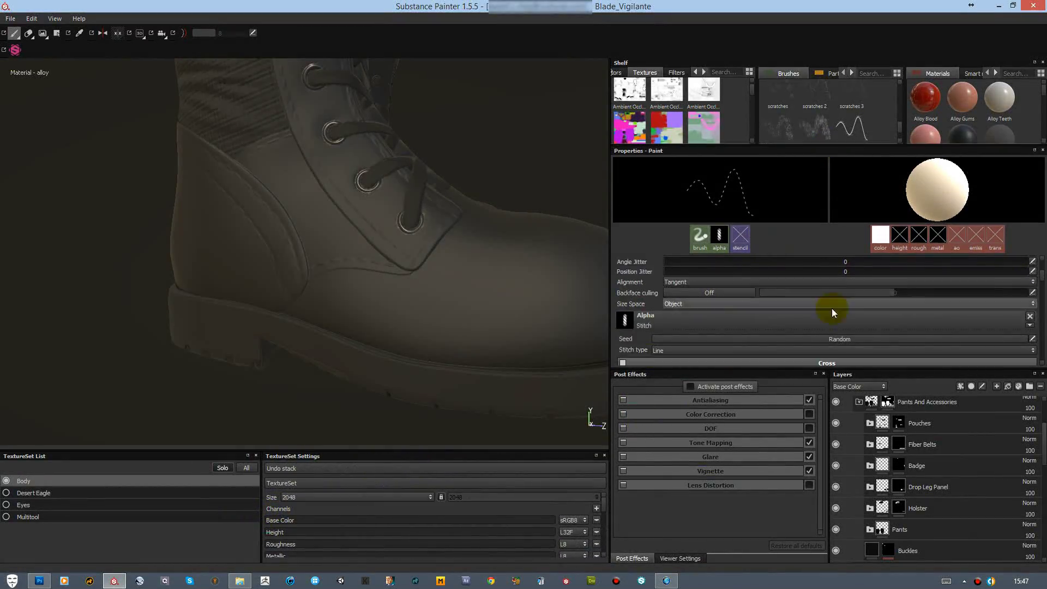
mouse_move(1039, 270)
left_mouse_down()
mouse_move(1041, 292)
mouse_move(1044, 269)
left_mouse_up()
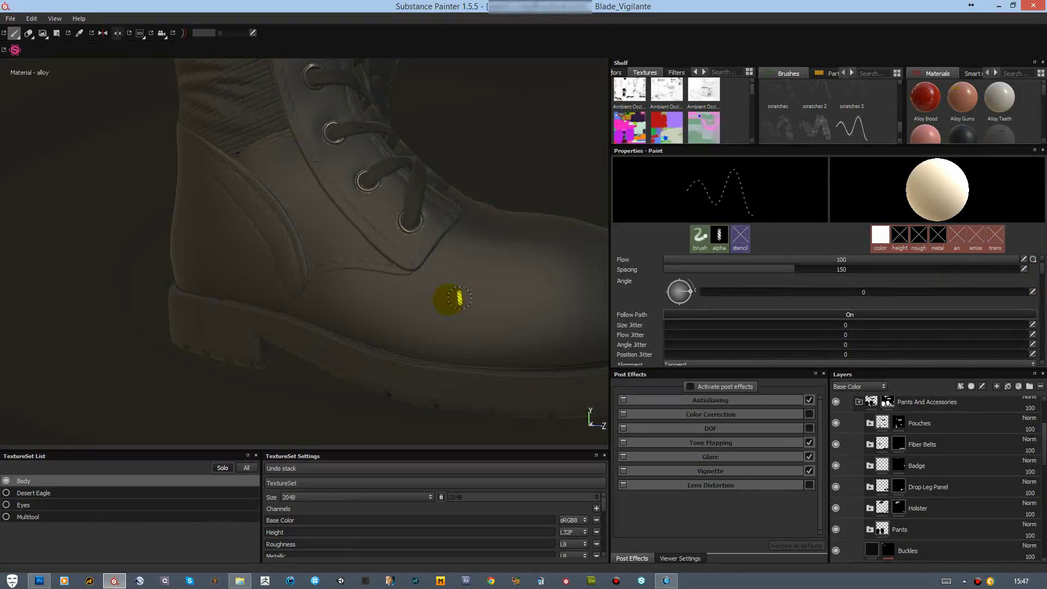
Step: Paint a test stitch line, then drop viewer quality to Low and texture resolution to 1024
mouse_move(311, 266)
left_mouse_down()
mouse_move(346, 257)
mouse_move(389, 268)
left_mouse_up()
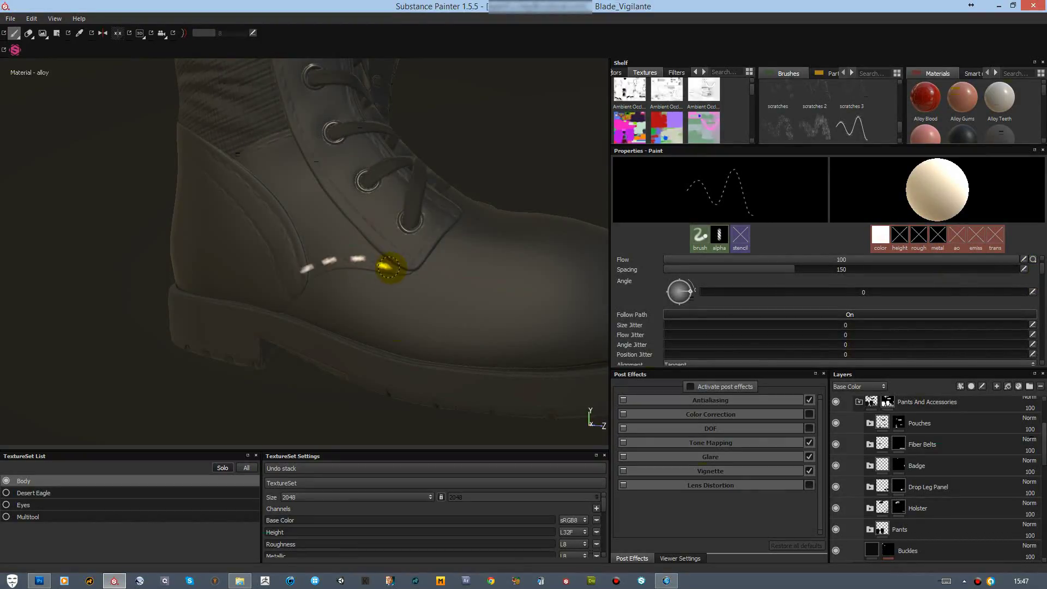
left_click(680, 558)
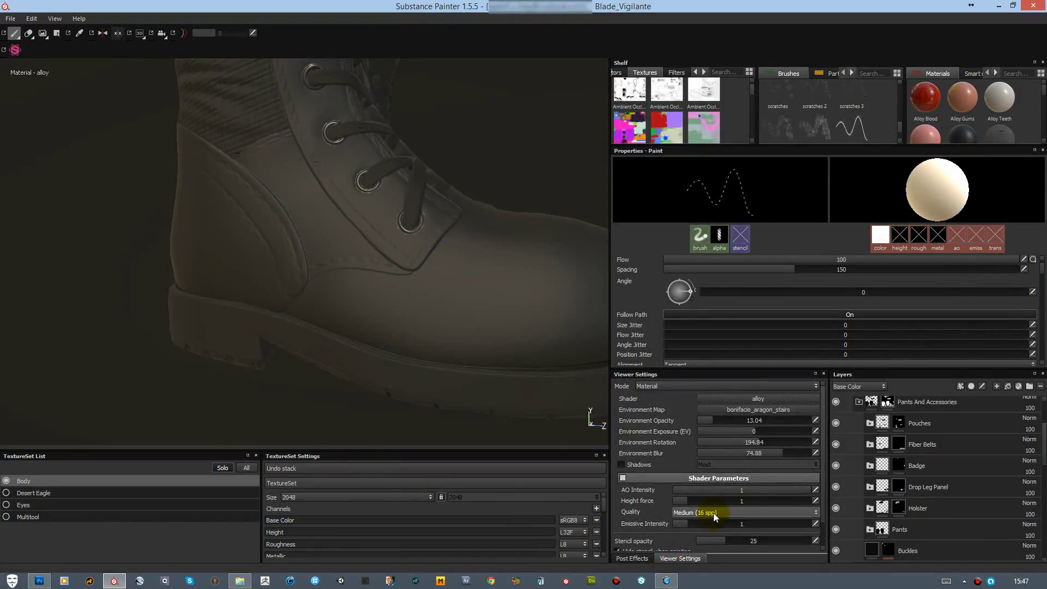
left_click(428, 496)
left_click(414, 534)
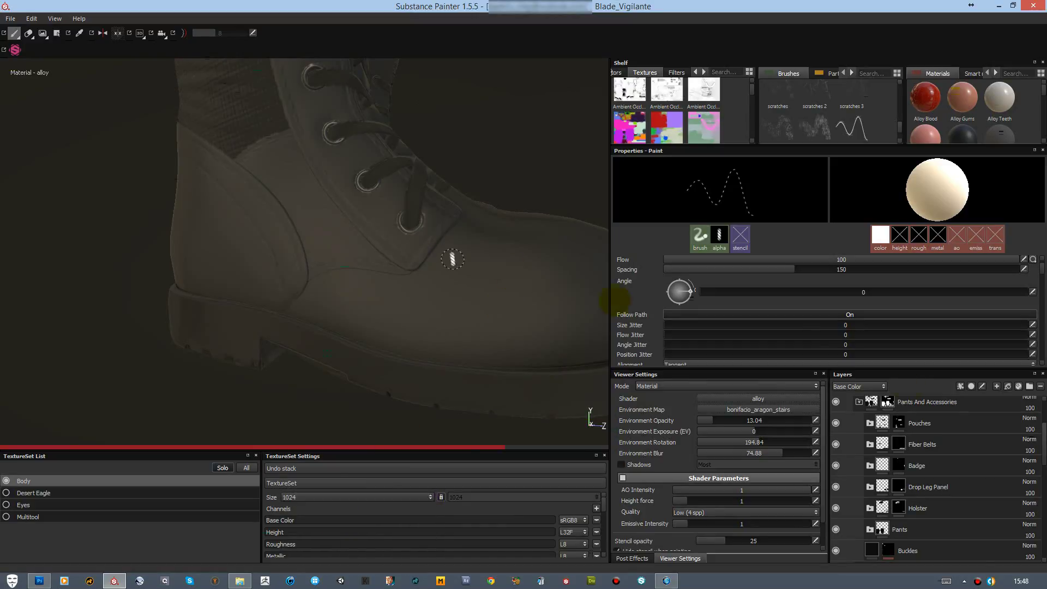
scroll(1027, 257, "up", 2)
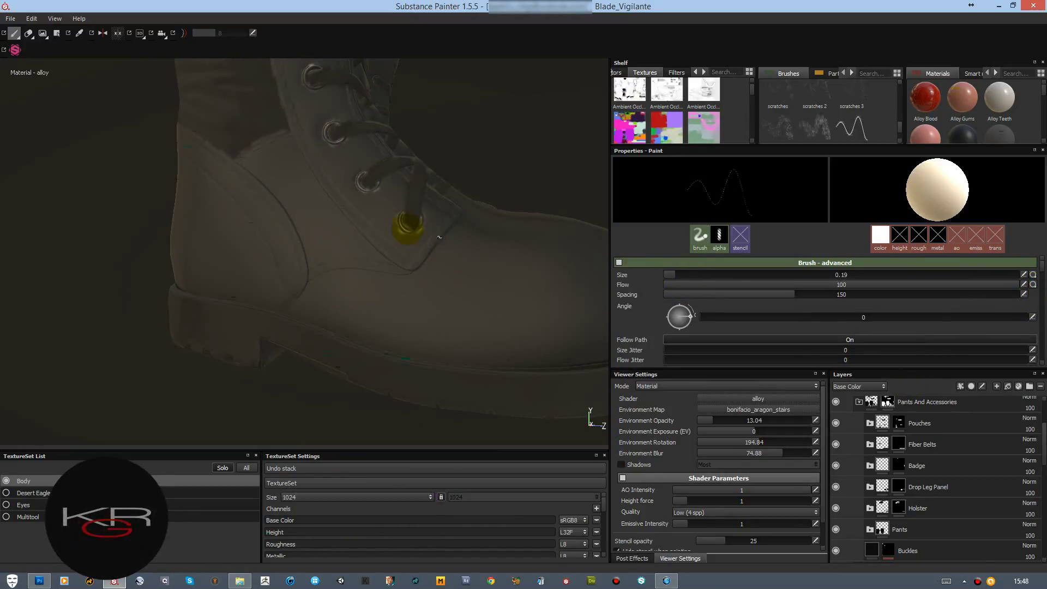
Step: Paint stitch rows along the seams, erasing stray marks with a smaller eraser
left_click_drag(309, 268, 386, 261)
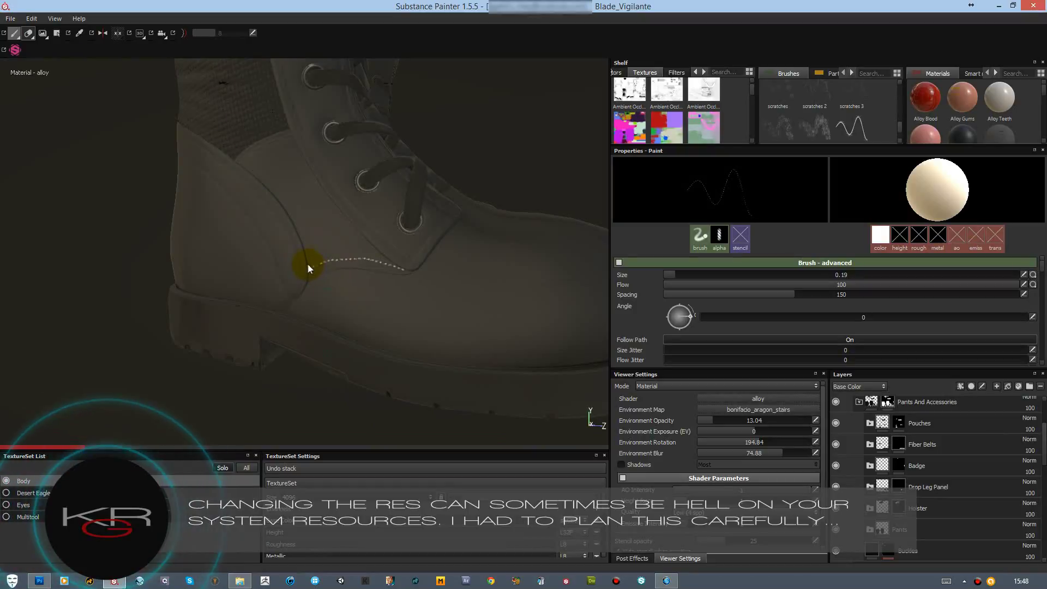
key("e")
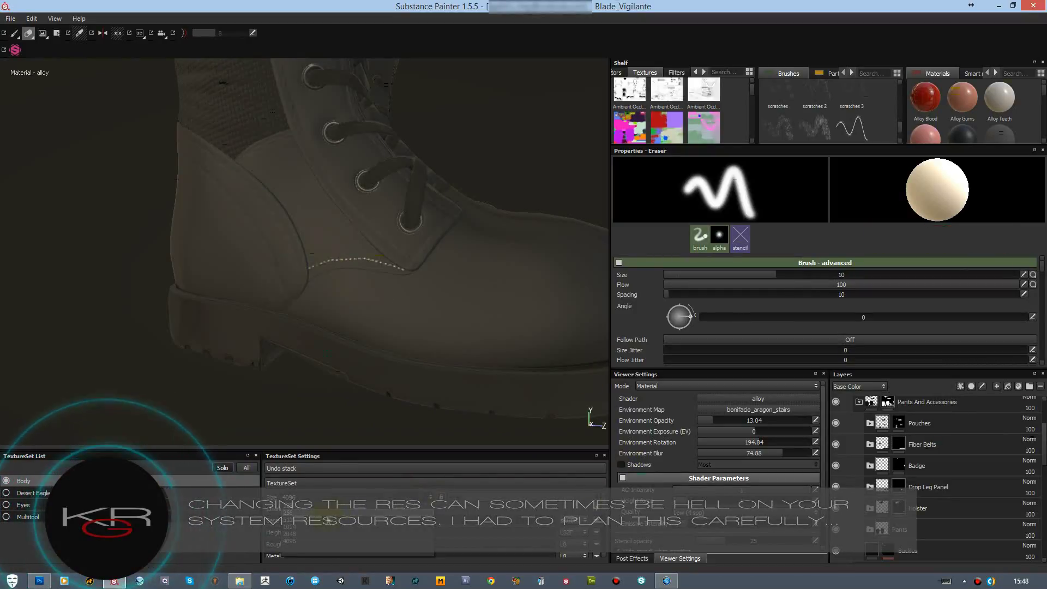
right_click_drag(312, 260, 299, 268, "ctrl")
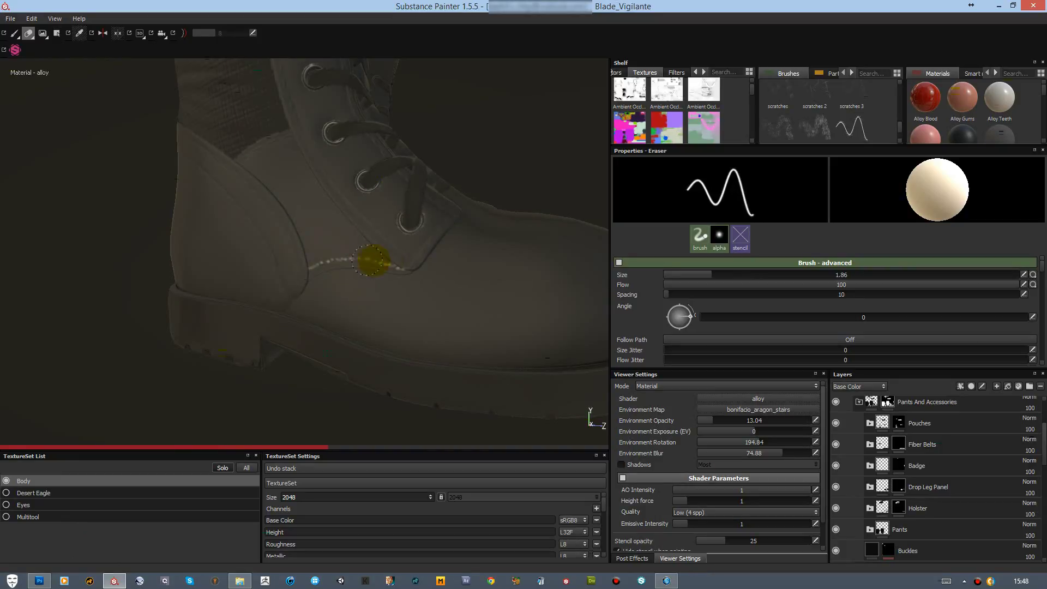
left_click(15, 33)
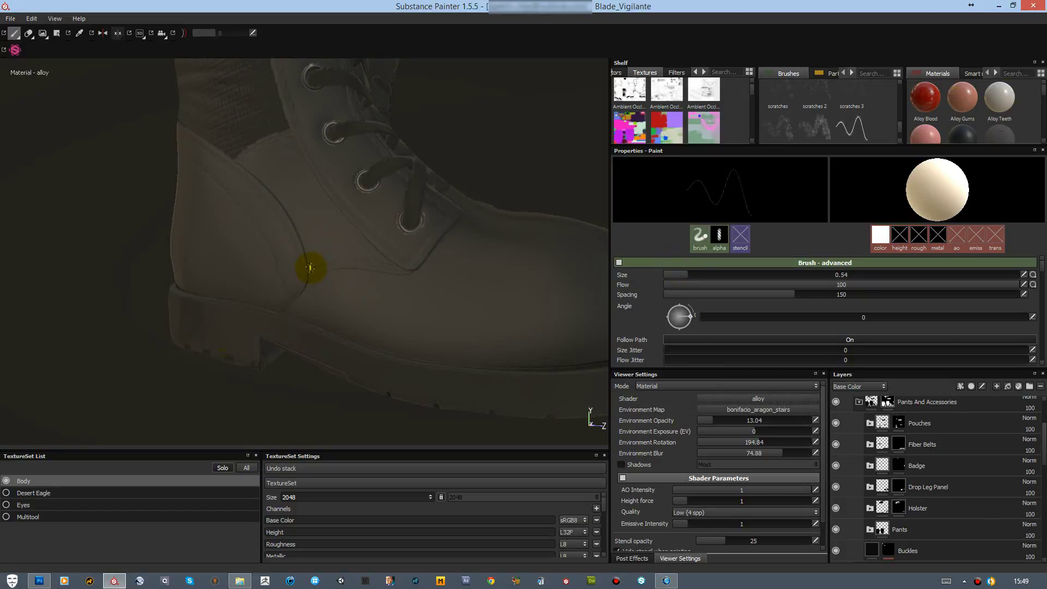
left_click_drag(309, 267, 344, 259)
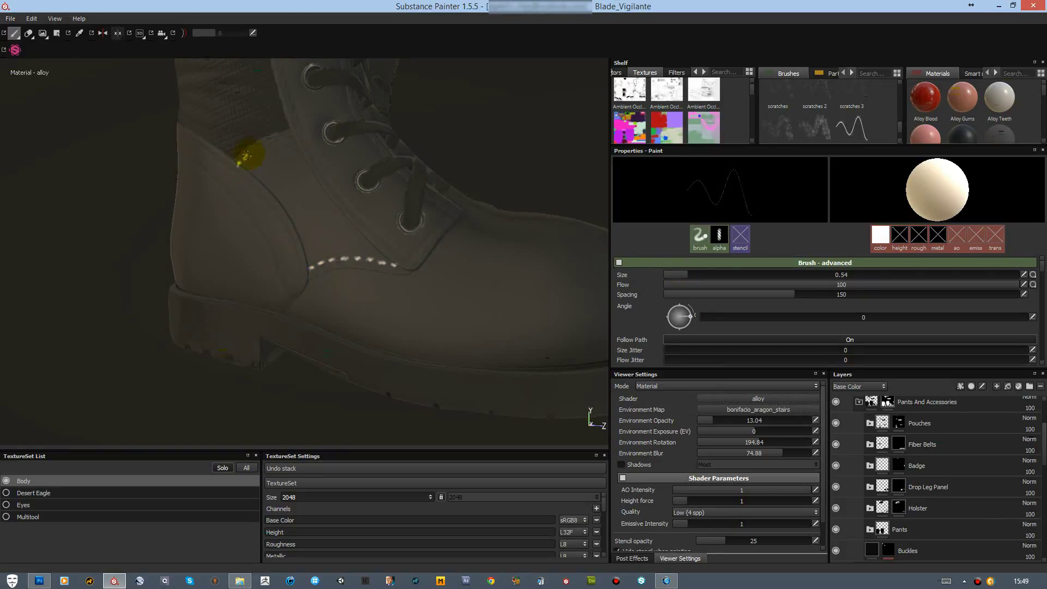
scroll(247, 87, "up", 3)
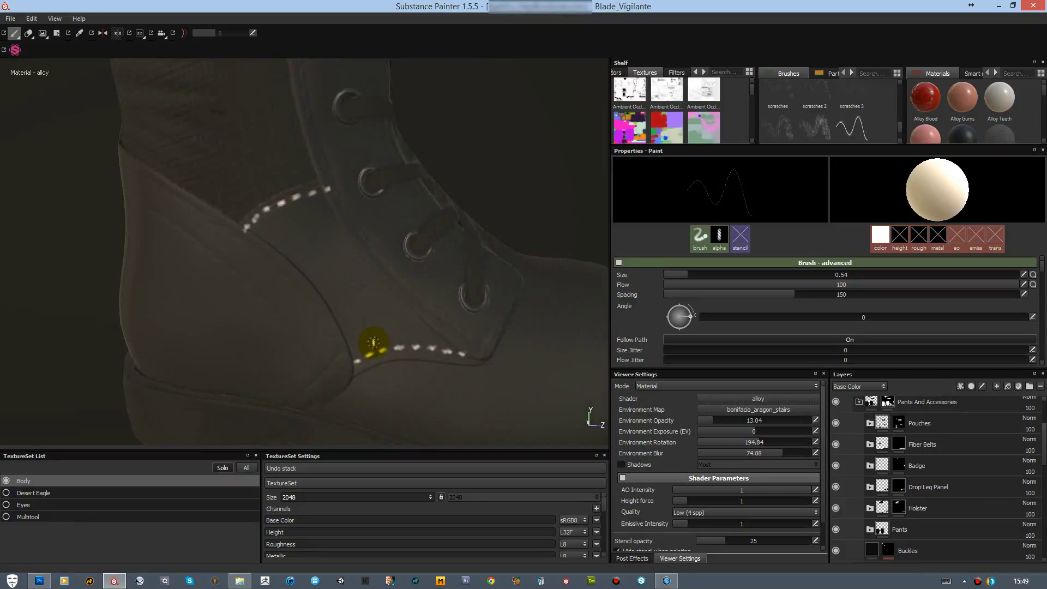
key("ctrl+z")
key("ctrl+z")
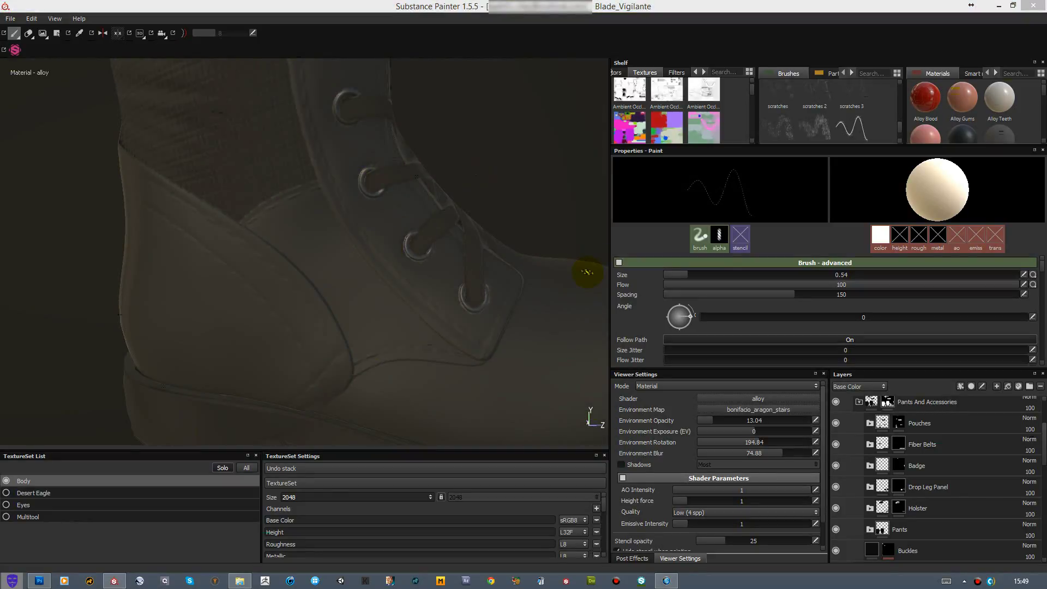
Step: Set the stitch brush size to 0.41, undo the rows, and raise texture resolution to 4096
left_click(687, 276)
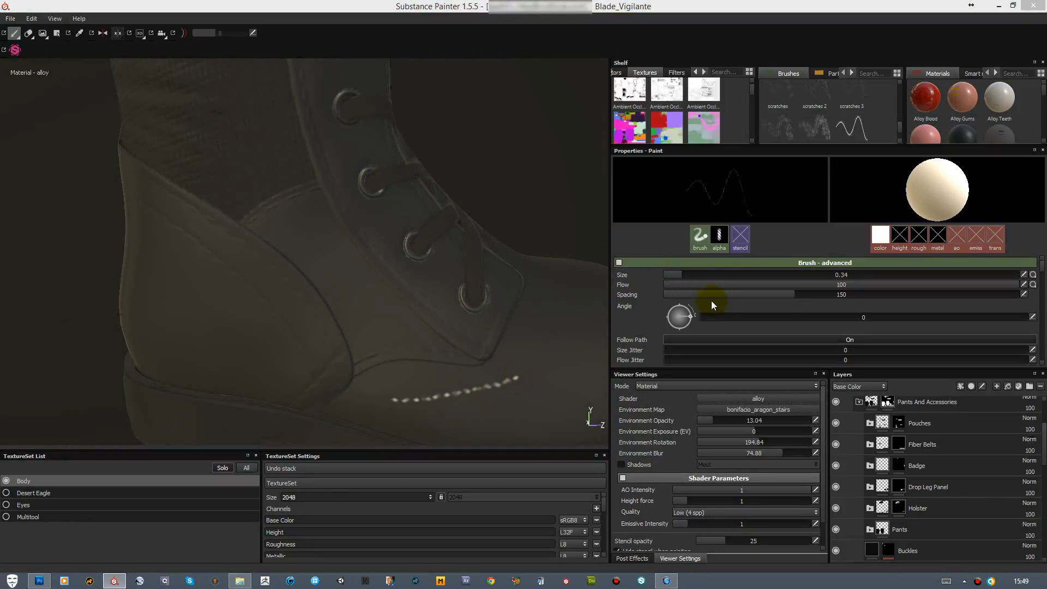
left_click(682, 273)
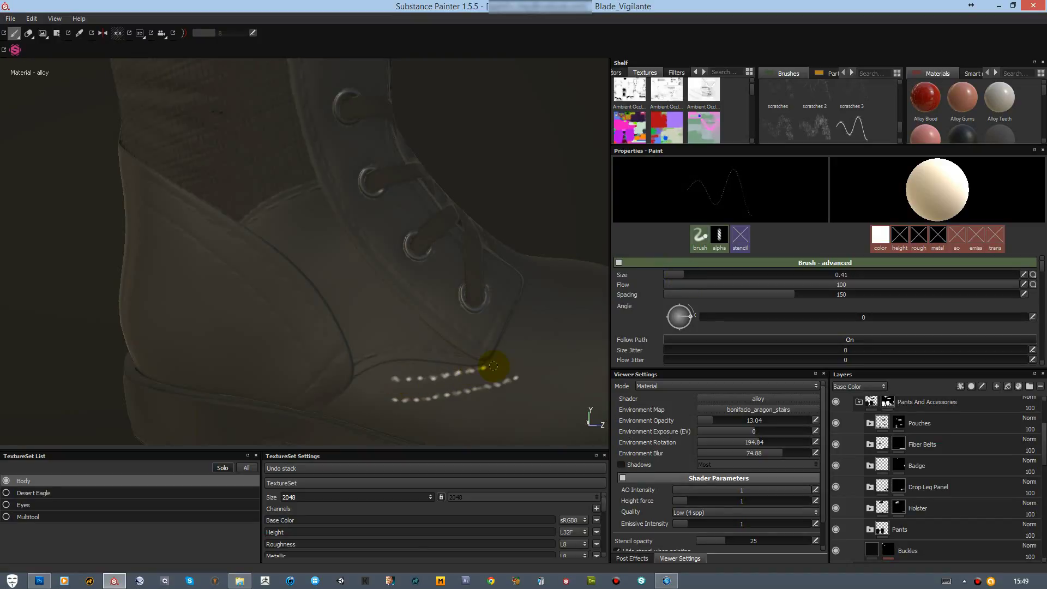
key("ctrl+z")
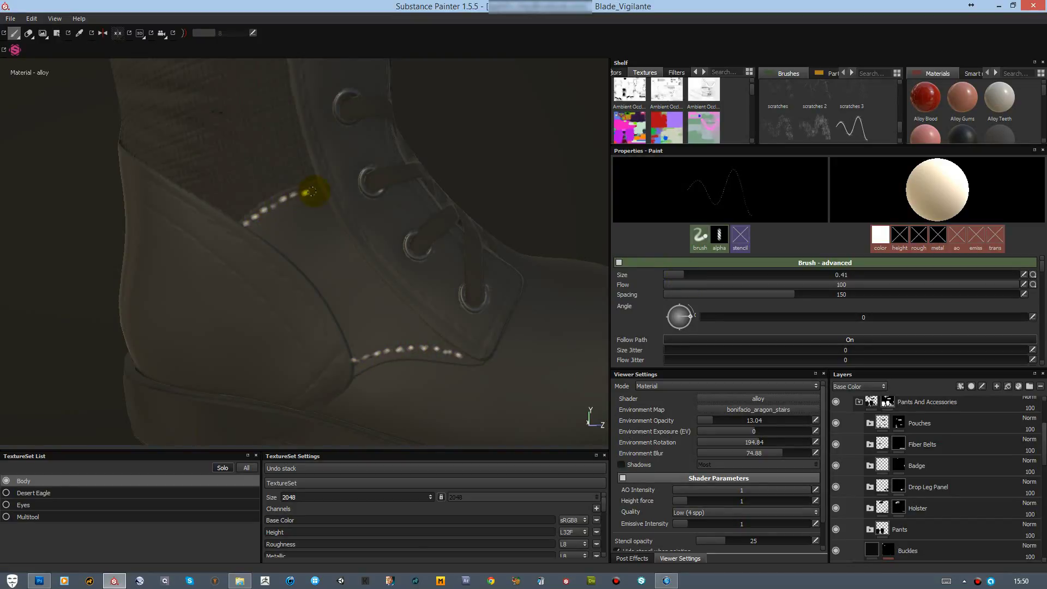
left_click(381, 496)
left_click(381, 540)
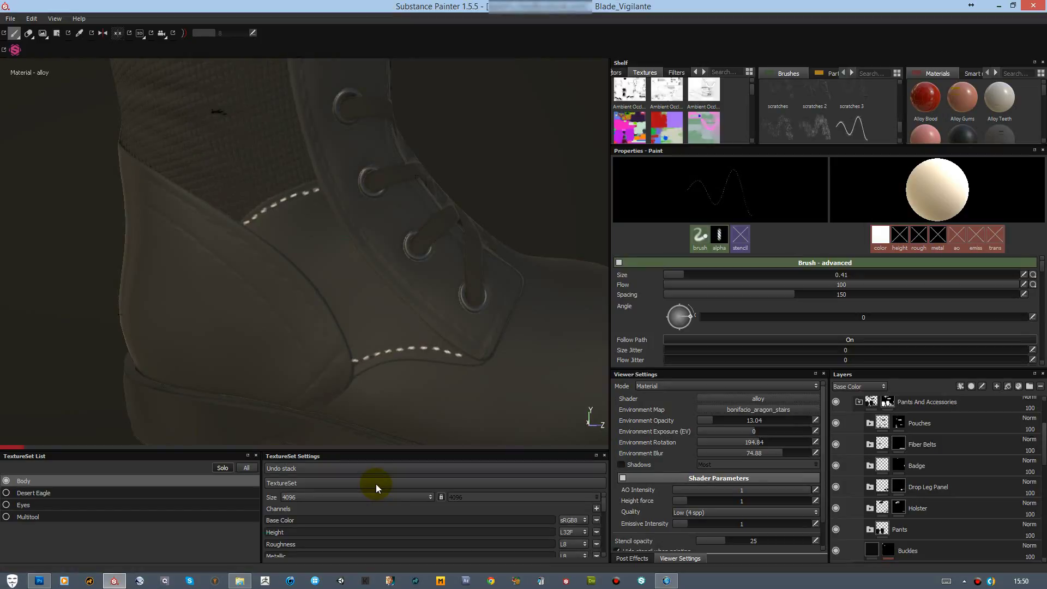
Step: Return texture resolution to 2048 and paint stitches along the lace panel, tongue and toe seams
left_click(382, 497)
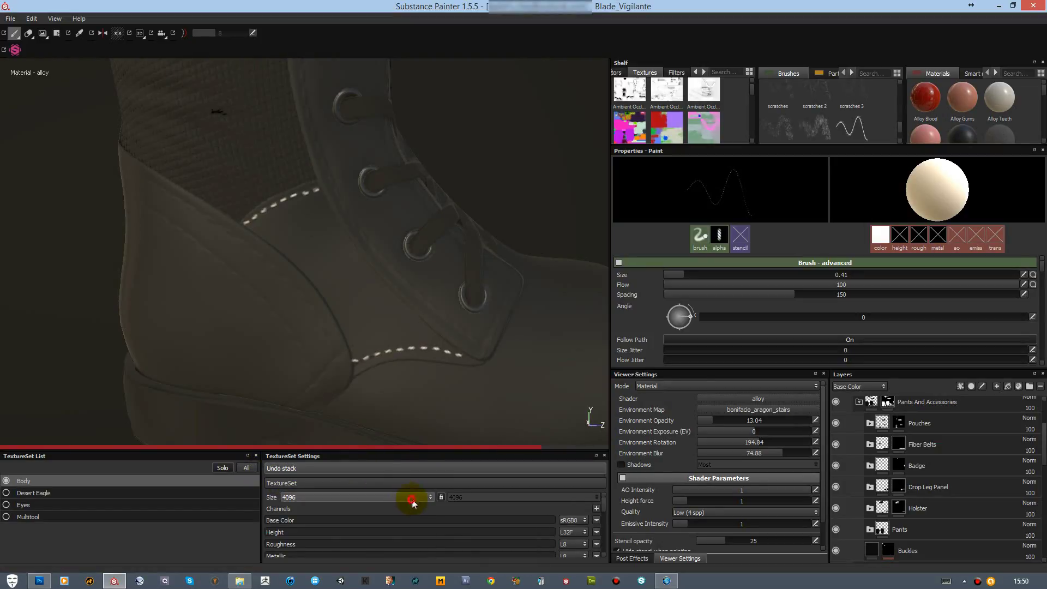
left_click(341, 535)
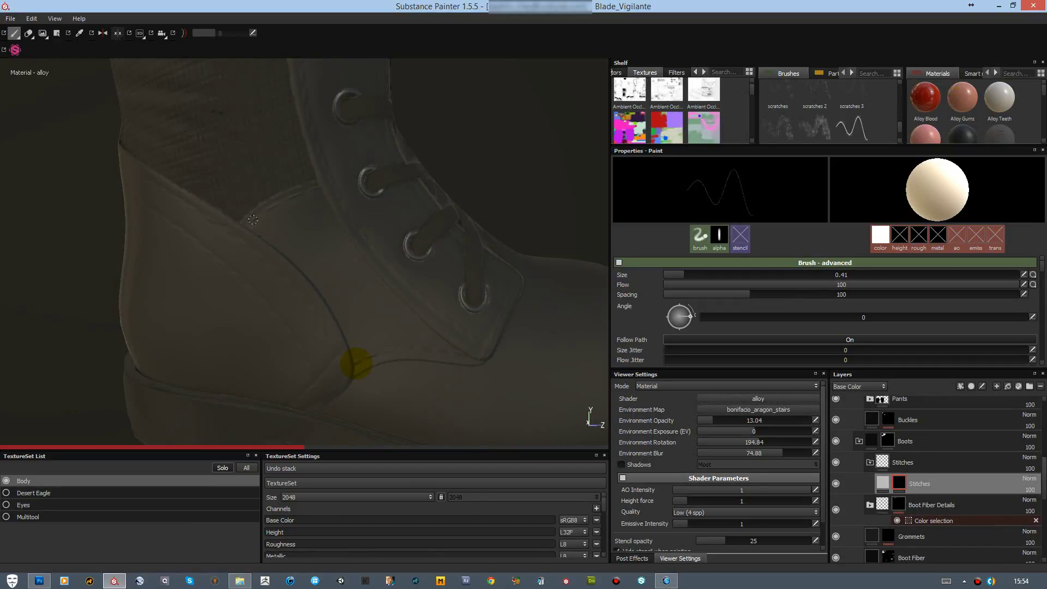
mouse_move(359, 301)
left_mouse_down("alt")
mouse_move(351, 264)
mouse_move(346, 342)
mouse_move(367, 342)
mouse_move(295, 324)
mouse_move(264, 222)
mouse_move(207, 141)
left_mouse_up("alt")
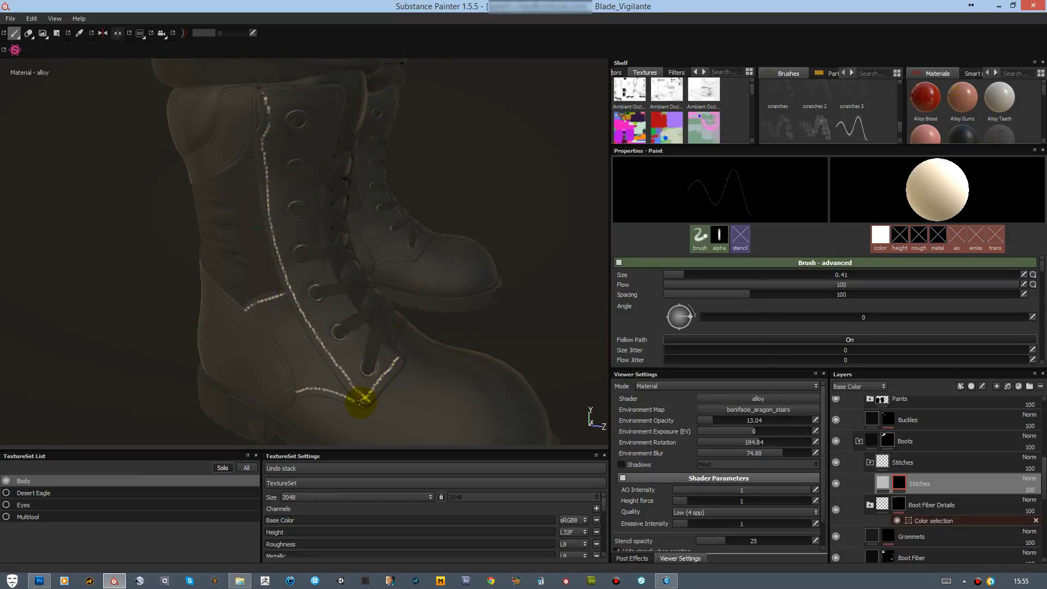
mouse_move(513, 284)
left_mouse_down("alt")
mouse_move(458, 358)
mouse_move(497, 368)
left_mouse_up("alt")
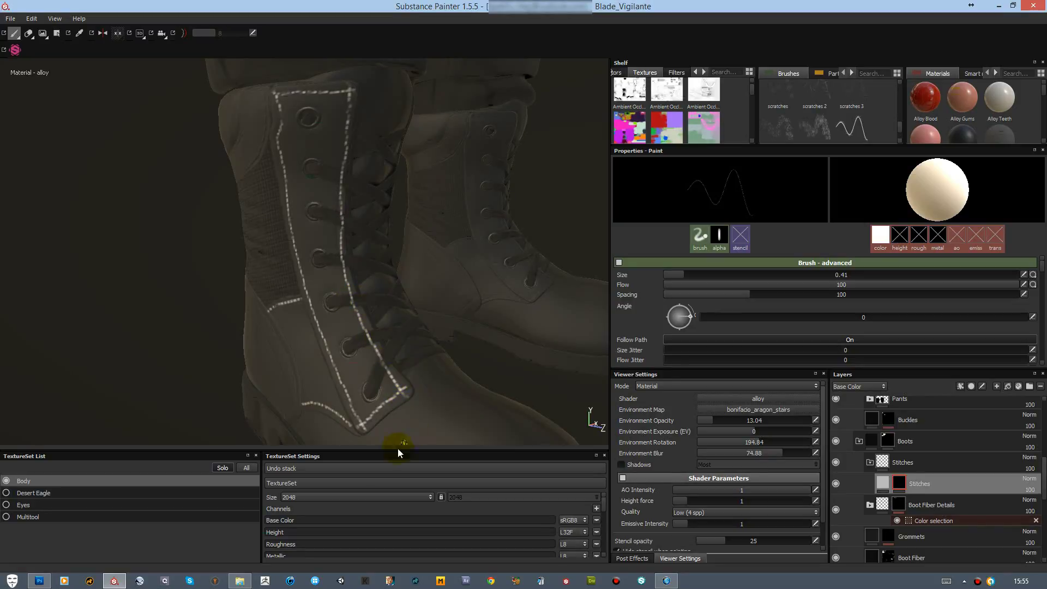
mouse_move(399, 443)
left_mouse_down("alt")
mouse_move(428, 339)
mouse_move(402, 295)
mouse_move(381, 348)
left_mouse_up("alt")
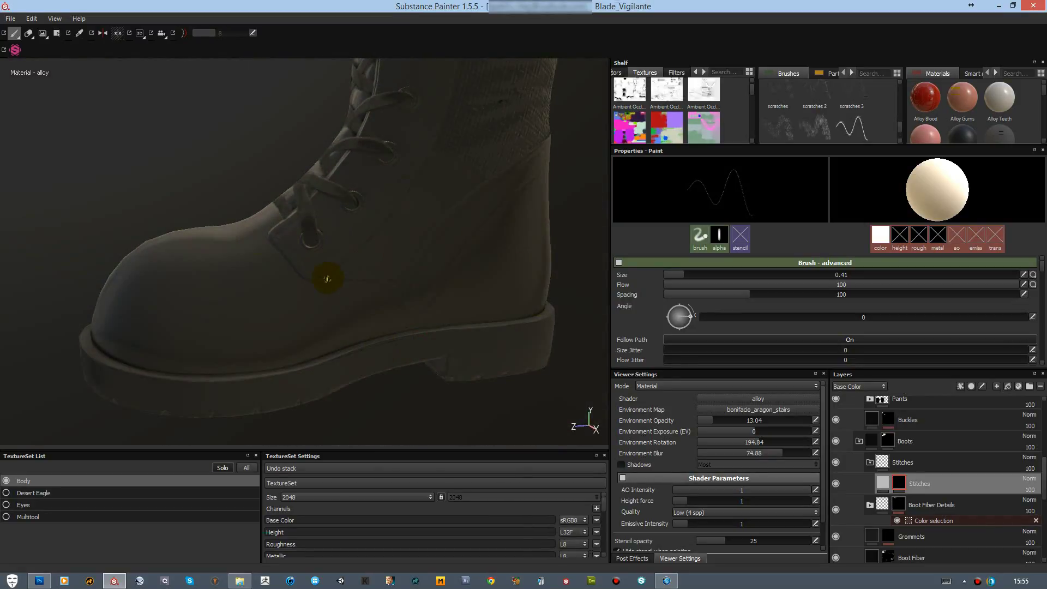
key("2")
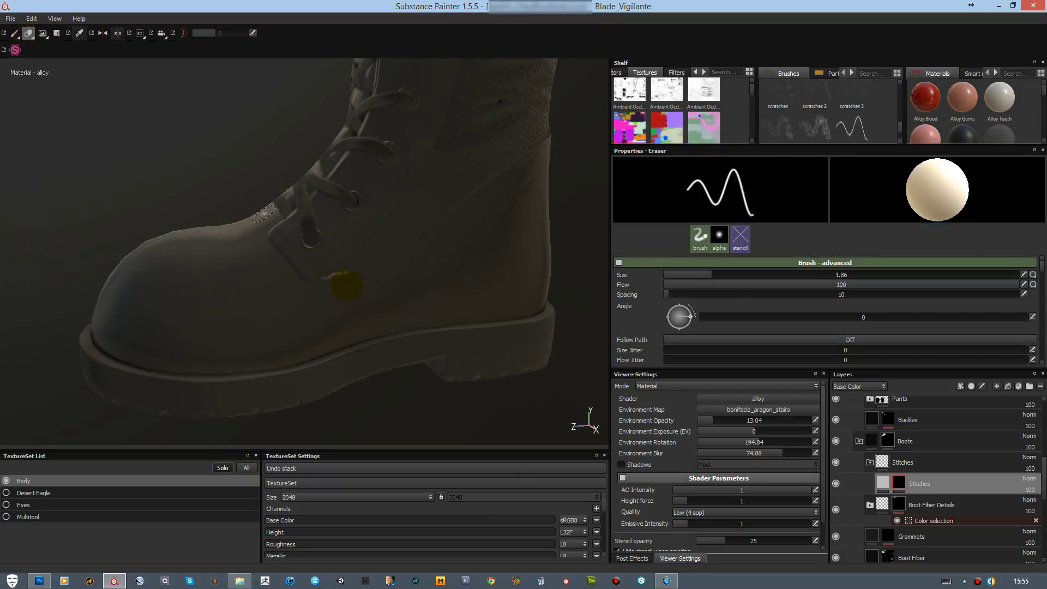
key("1")
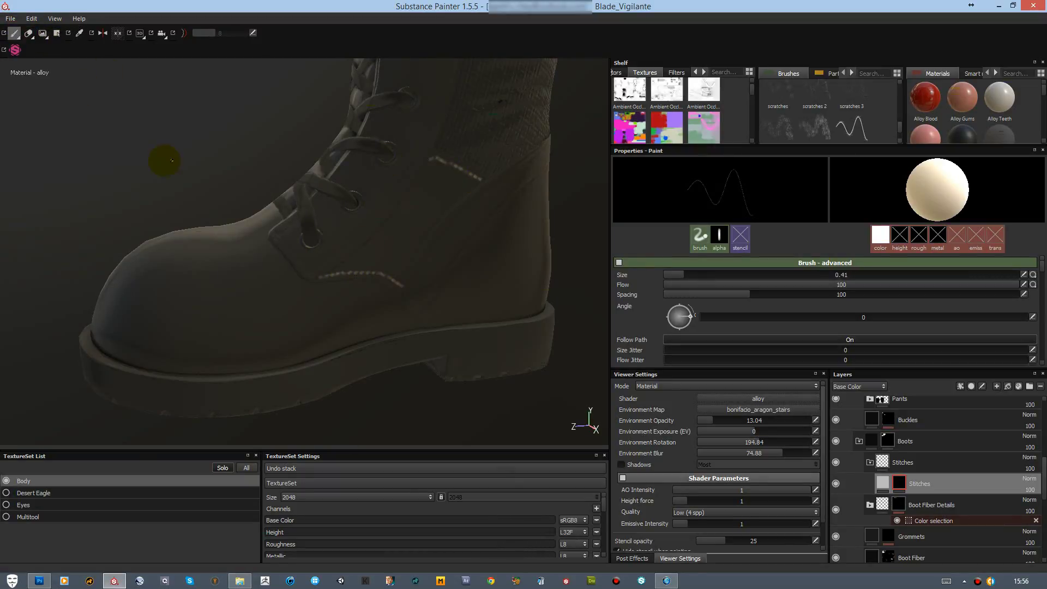
mouse_move(183, 151)
left_mouse_down("alt")
mouse_move(249, 154)
mouse_move(222, 239)
mouse_move(252, 182)
left_mouse_up("alt")
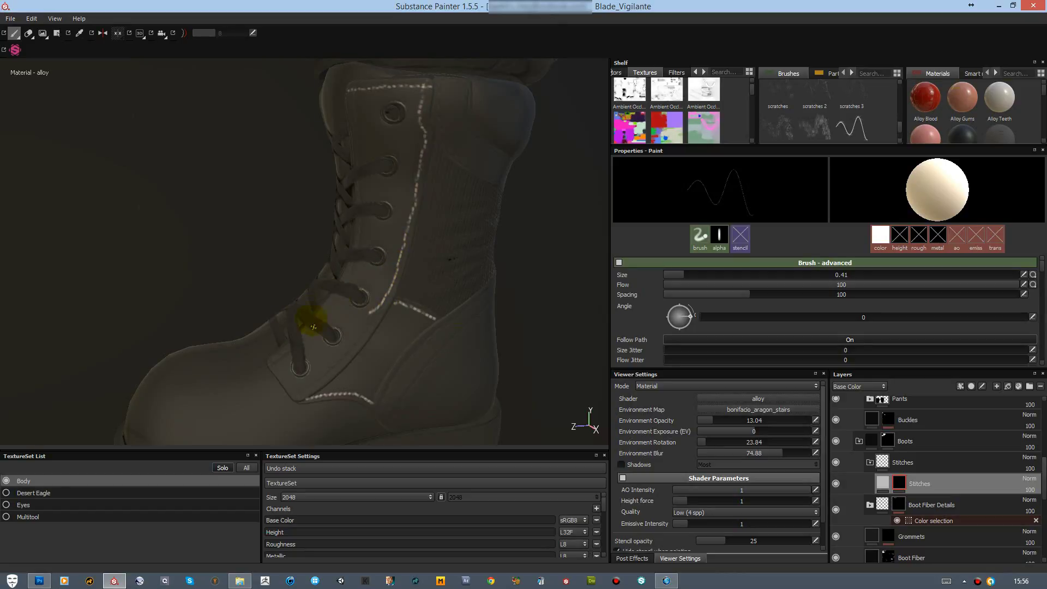
Step: Undo the vertical stitch line and paint stitches along the top, back shaft and side heel seams
key("ctrl+z")
left_click_drag(349, 88, 424, 84)
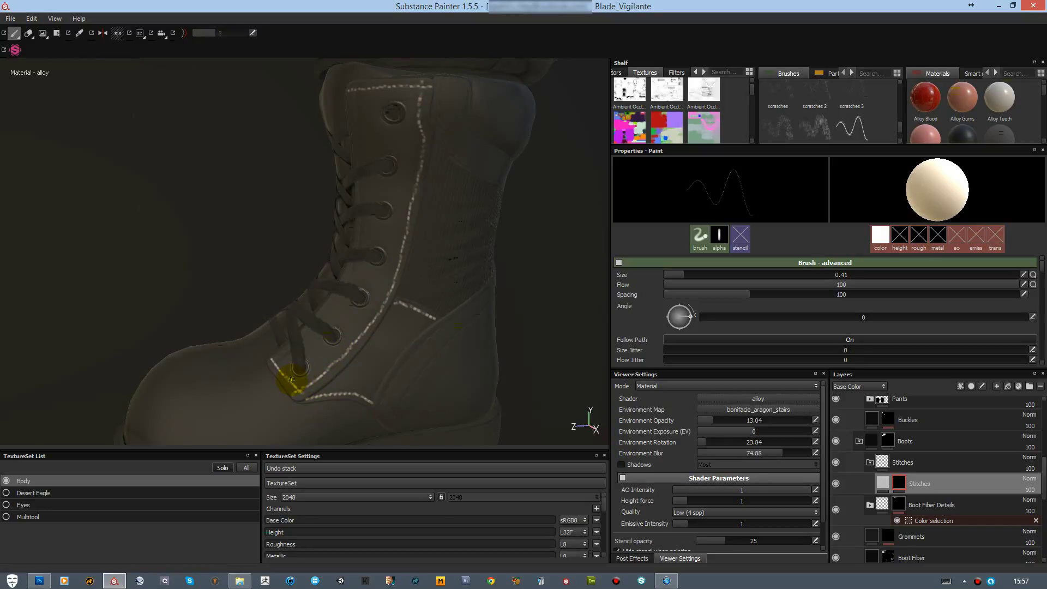
left_click_drag(291, 379, 323, 168, "alt")
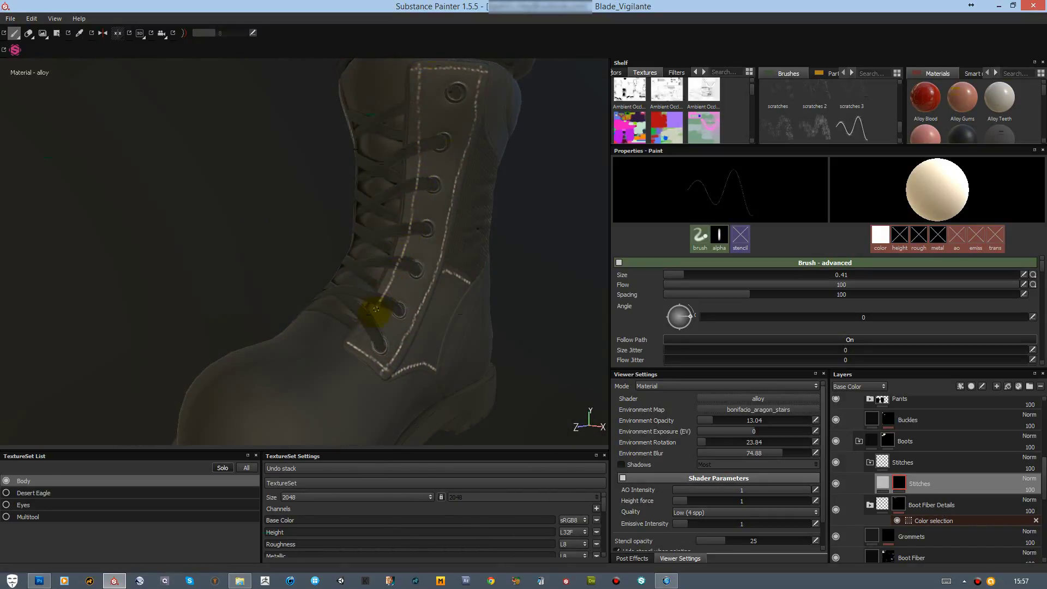
mouse_move(403, 225)
left_mouse_down("alt")
mouse_move(208, 283)
mouse_move(360, 168)
left_mouse_up("alt")
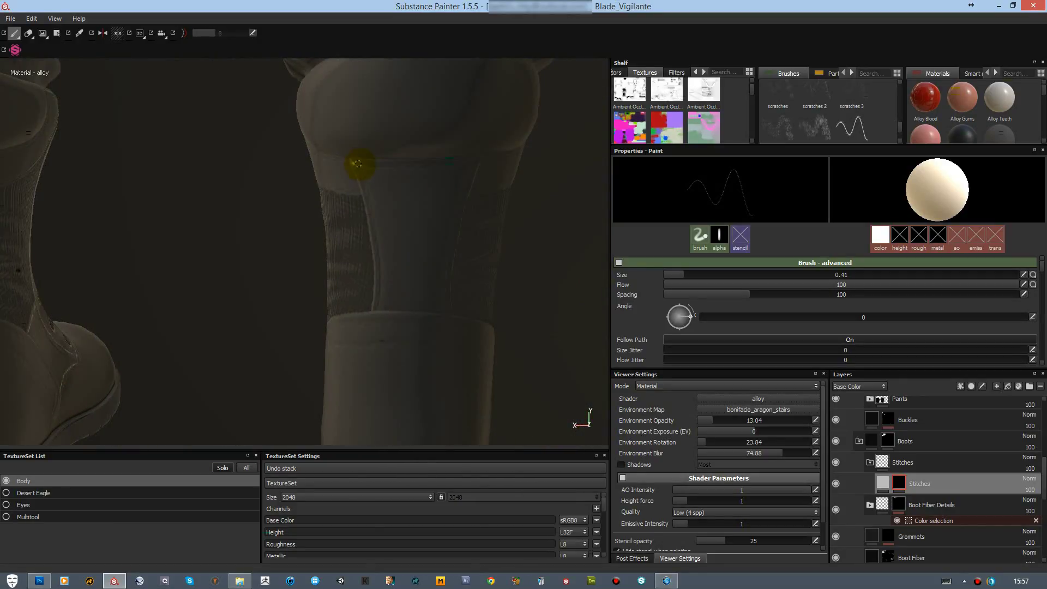
right_click_drag(469, 155, 257, 253, "shift")
left_click_drag(256, 253, 393, 249, "alt")
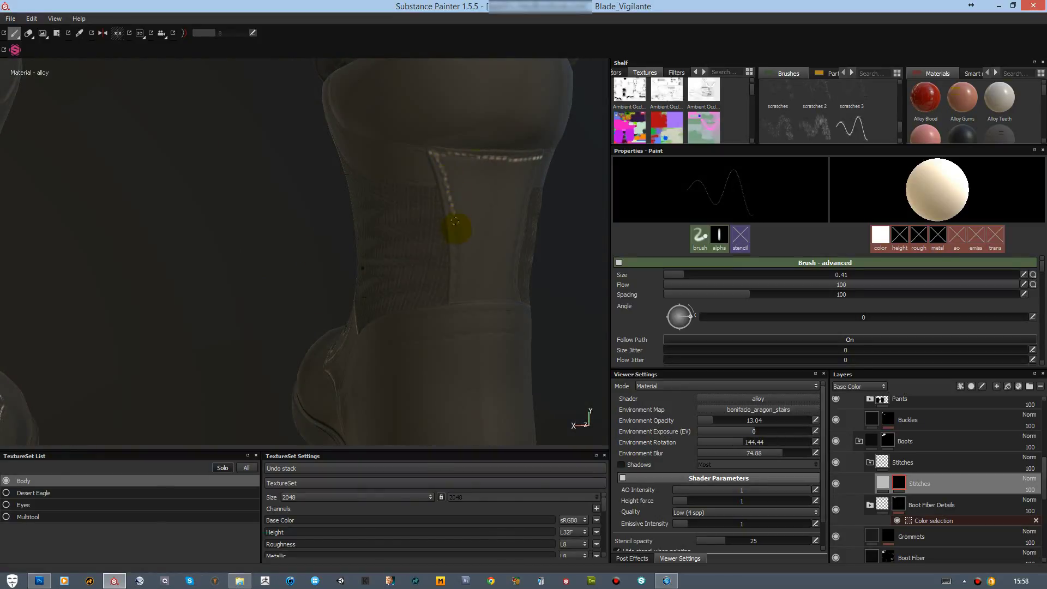
left_click_drag(503, 179, 403, 231, "alt")
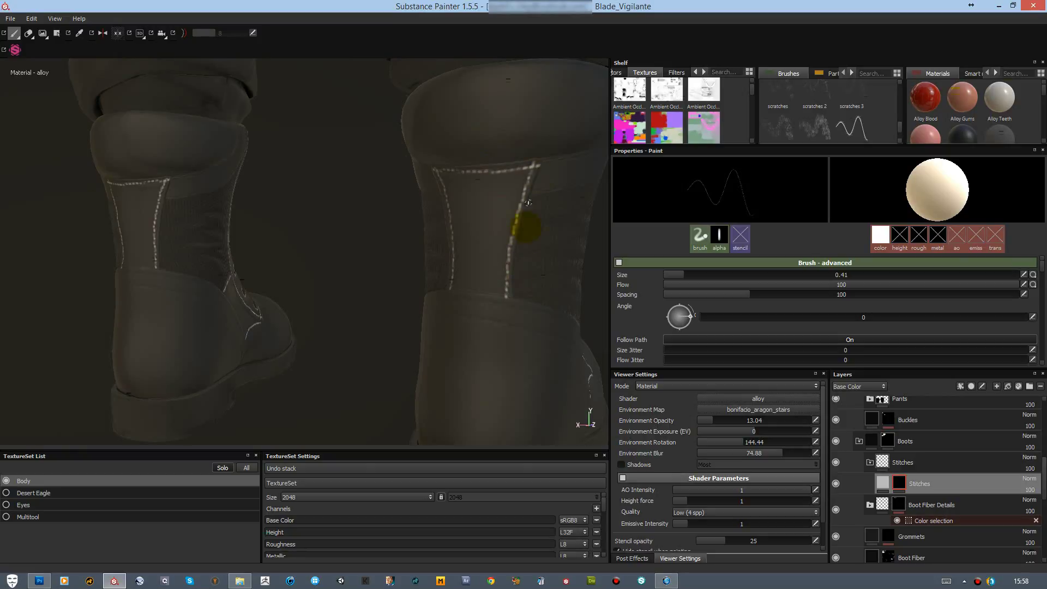
mouse_move(528, 203)
left_mouse_down("alt")
mouse_move(398, 196)
mouse_move(420, 266)
left_mouse_up("alt")
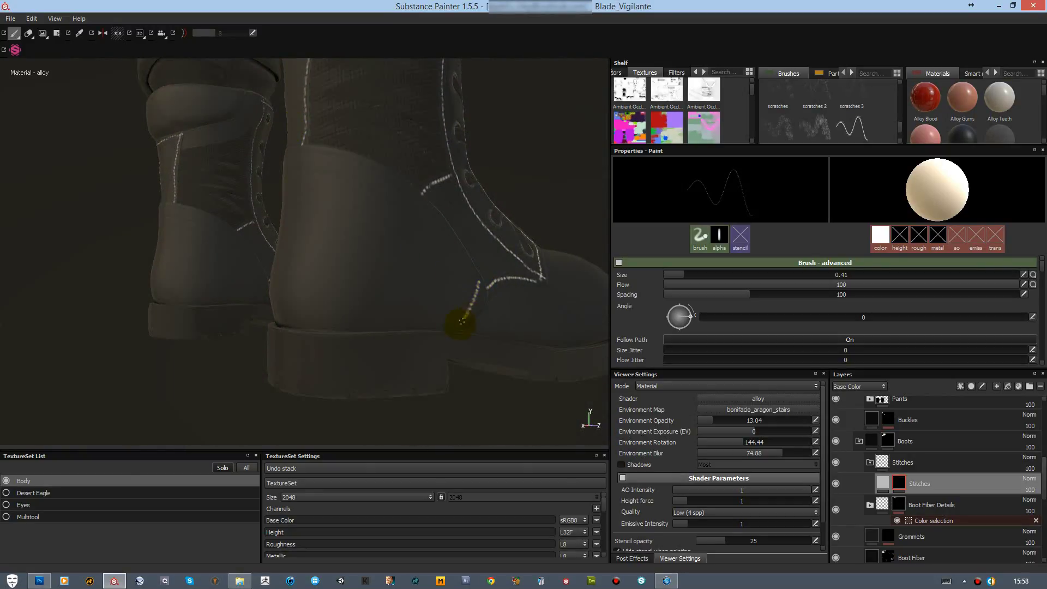
left_click_drag(301, 171, 357, 182)
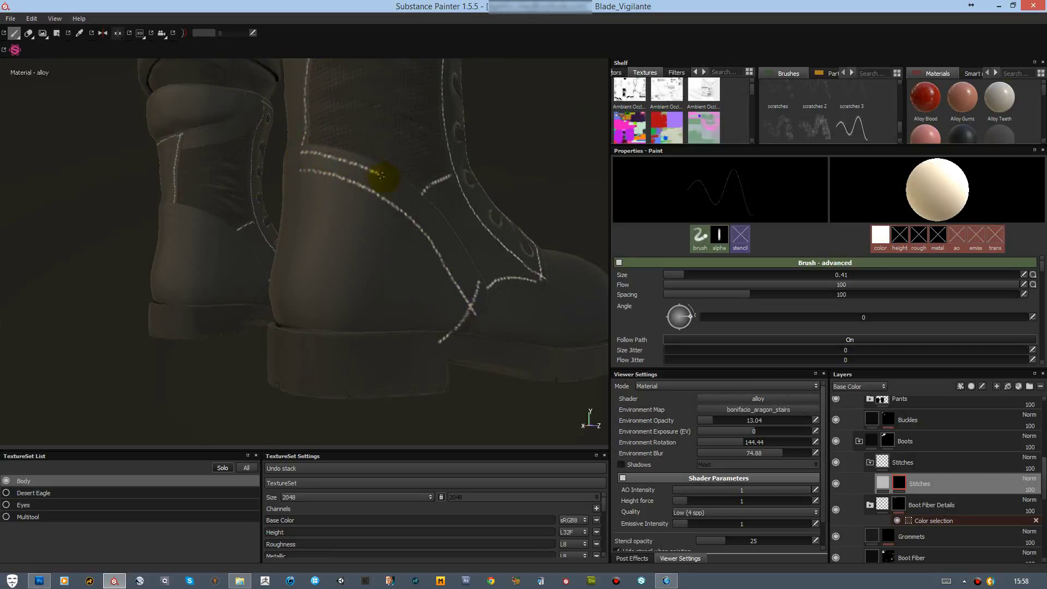
mouse_move(442, 164)
left_mouse_down("alt")
mouse_move(420, 199)
mouse_move(432, 255)
left_mouse_up("alt")
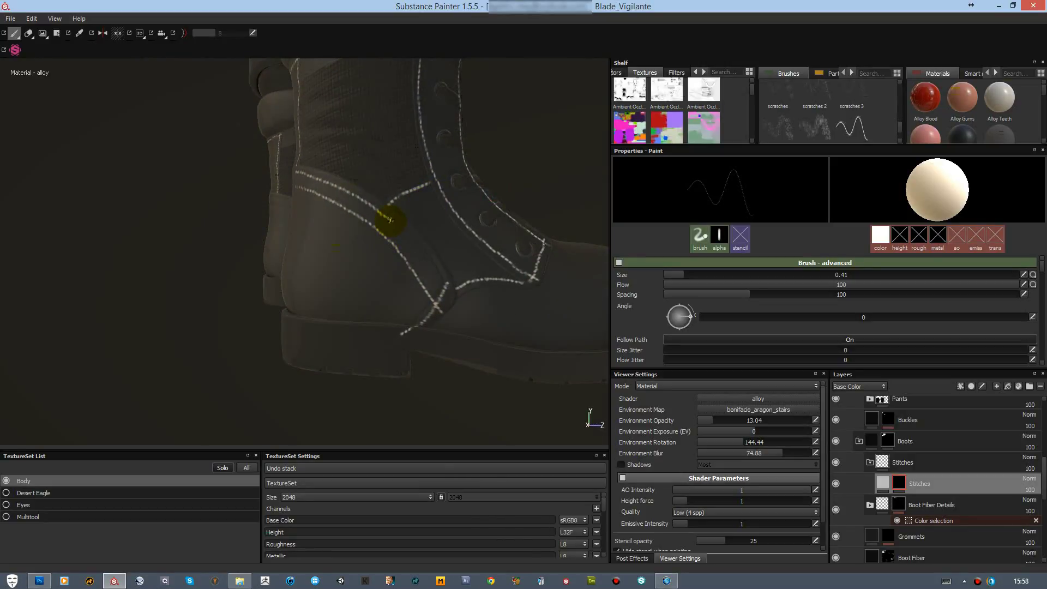
Step: View the boot's heel from behind, switching texture resolution to 4096 and back to 2048
scroll(402, 165, "down", 5)
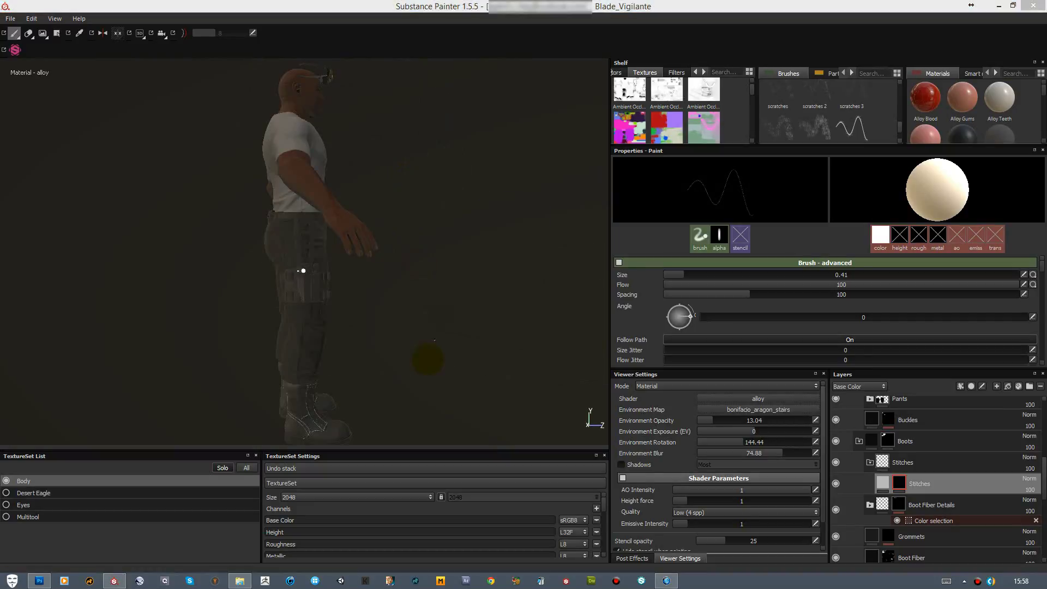
scroll(423, 283, "up", 3)
scroll(458, 318, "up", 3)
mouse_move(545, 248)
left_mouse_down("alt")
mouse_move(533, 327)
mouse_move(421, 215)
mouse_move(409, 187)
mouse_move(297, 283)
left_mouse_up("alt")
left_click(398, 497)
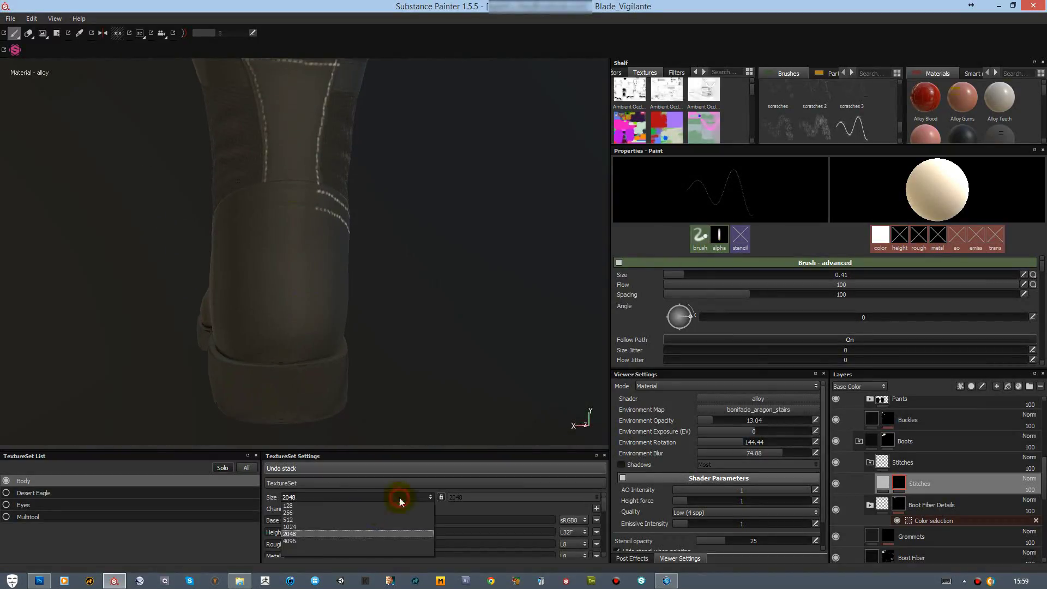
left_click(398, 552)
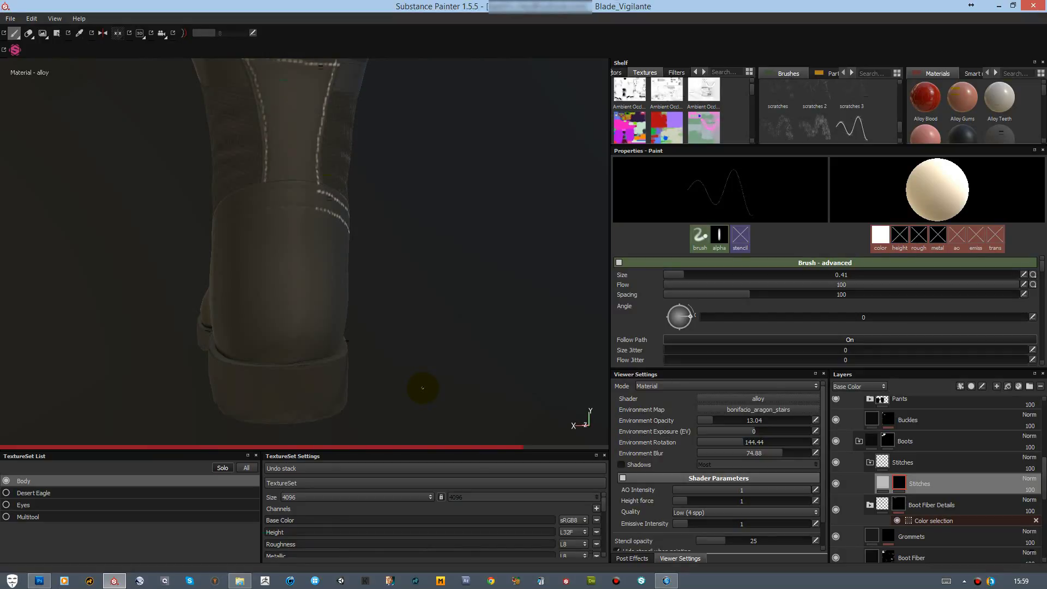
left_click_drag(391, 312, 403, 297, "alt")
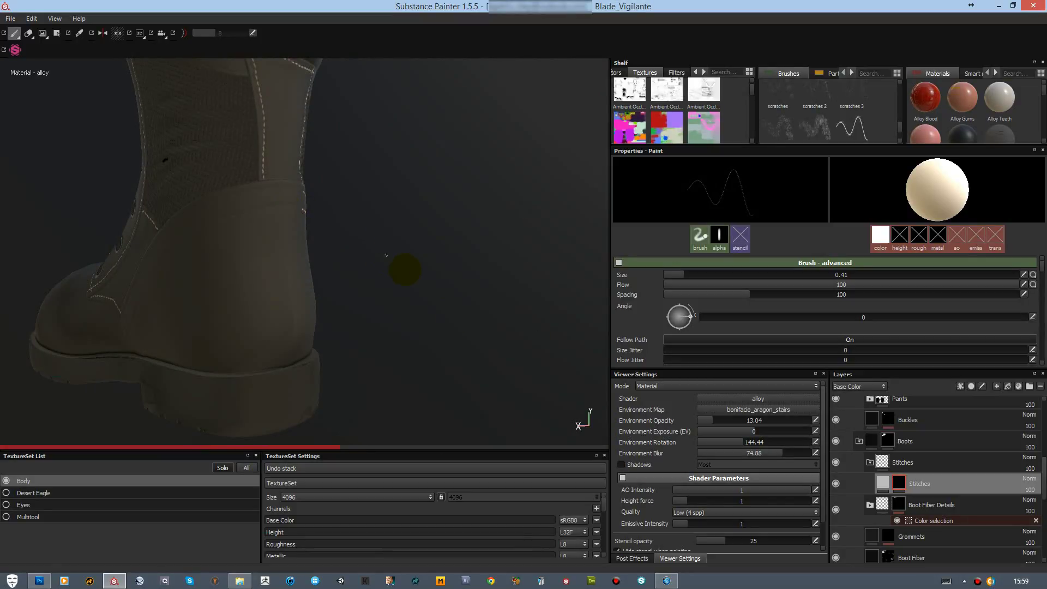
left_click(401, 496)
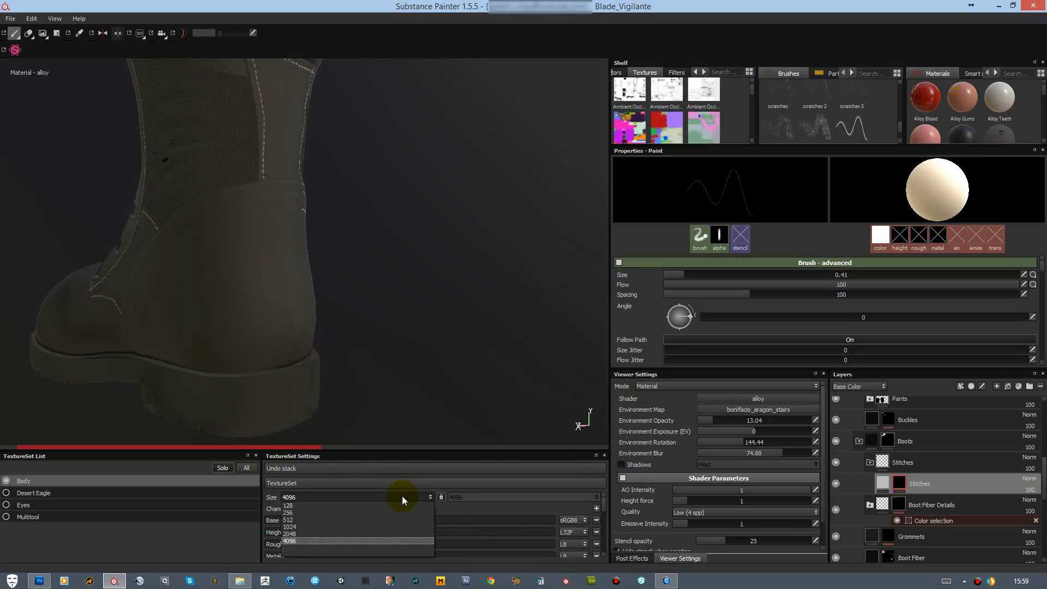
mouse_move(435, 312)
left_mouse_down("alt")
mouse_move(140, 328)
mouse_move(226, 334)
mouse_move(467, 301)
mouse_move(272, 213)
left_mouse_up("alt")
Step: Erase the stray stitches near the heel seam and return to painting
key("e")
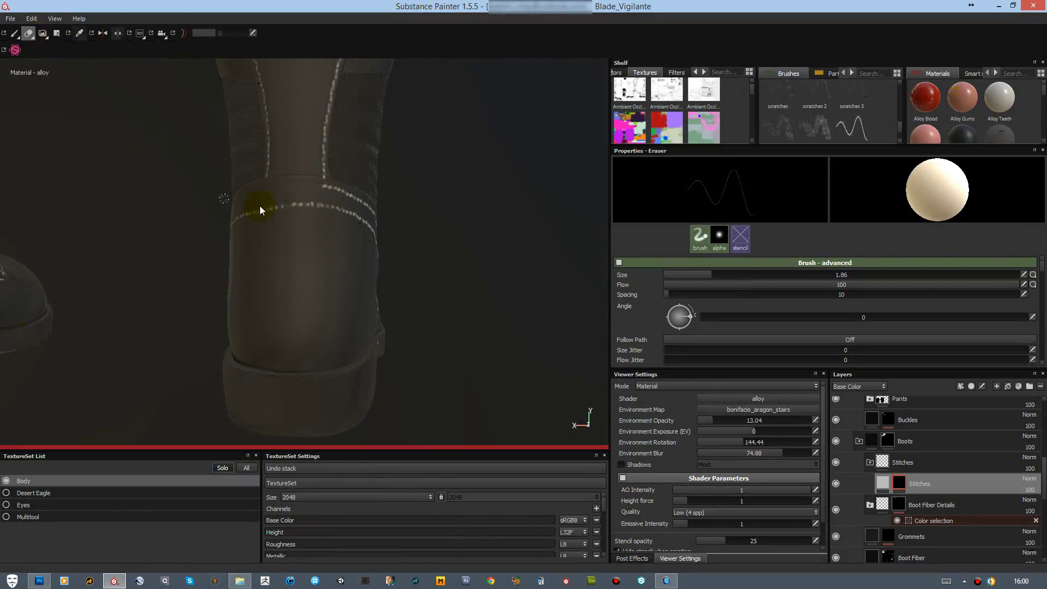
mouse_move(235, 303)
left_mouse_down("alt")
mouse_move(226, 250)
mouse_move(256, 211)
mouse_move(142, 295)
left_mouse_up("alt")
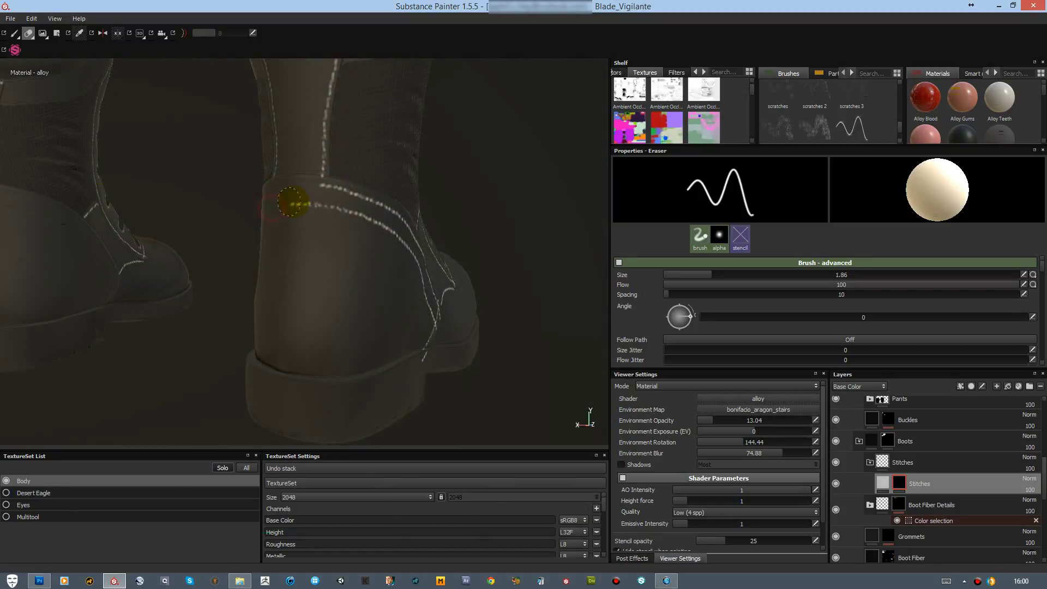
left_click(14, 34)
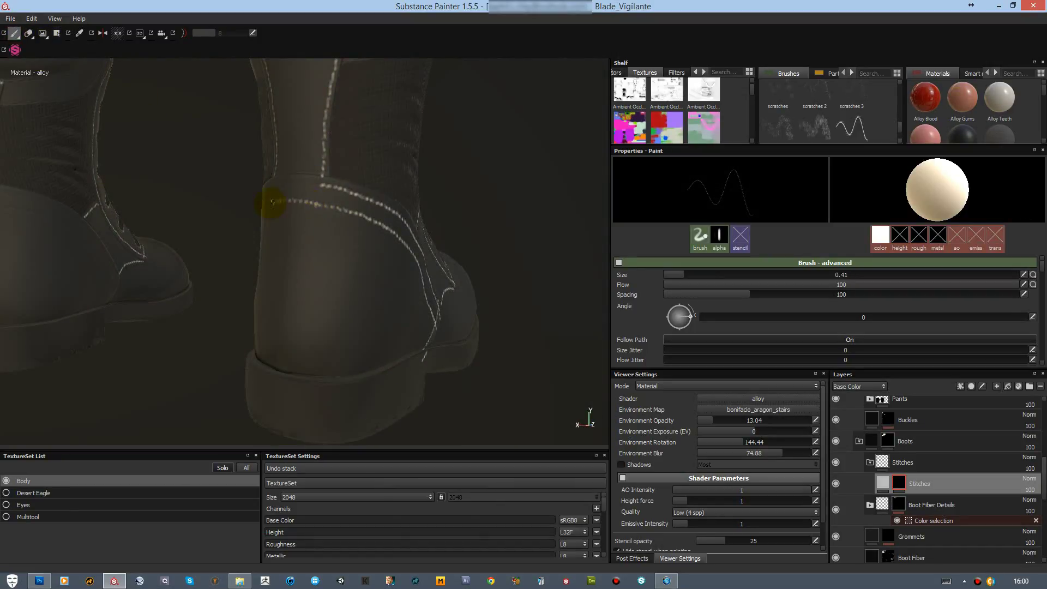
Step: Orbit and zoom around the boot to inspect the upper and eyelet area
mouse_move(261, 175)
left_mouse_down("alt")
mouse_move(430, 187)
mouse_move(251, 365)
left_mouse_up("alt")
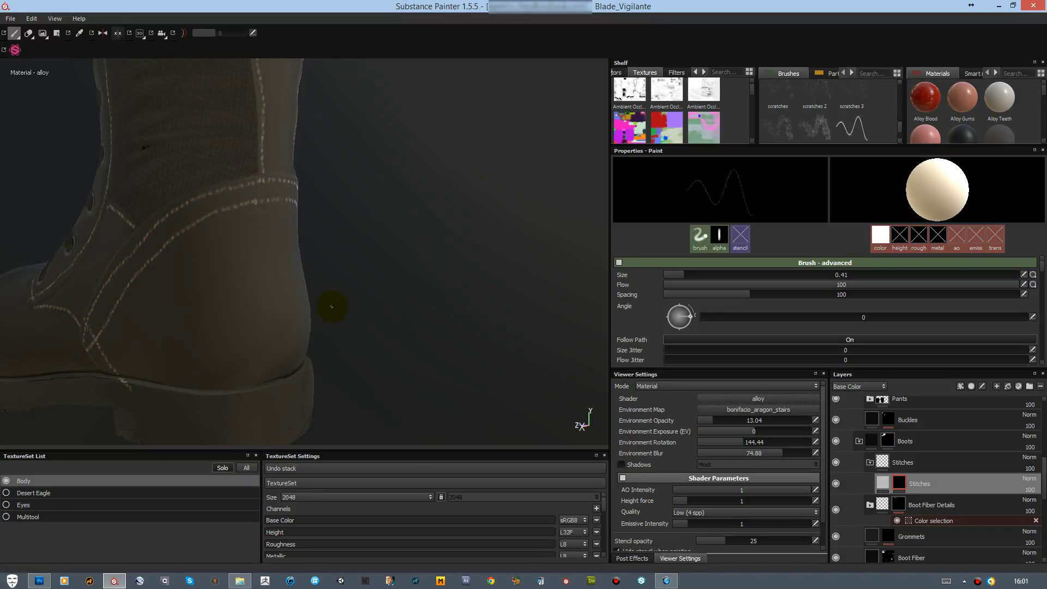
mouse_move(331, 306)
left_mouse_down("alt")
mouse_move(159, 201)
mouse_move(210, 355)
mouse_move(198, 262)
mouse_move(139, 325)
mouse_move(258, 137)
left_mouse_up("alt")
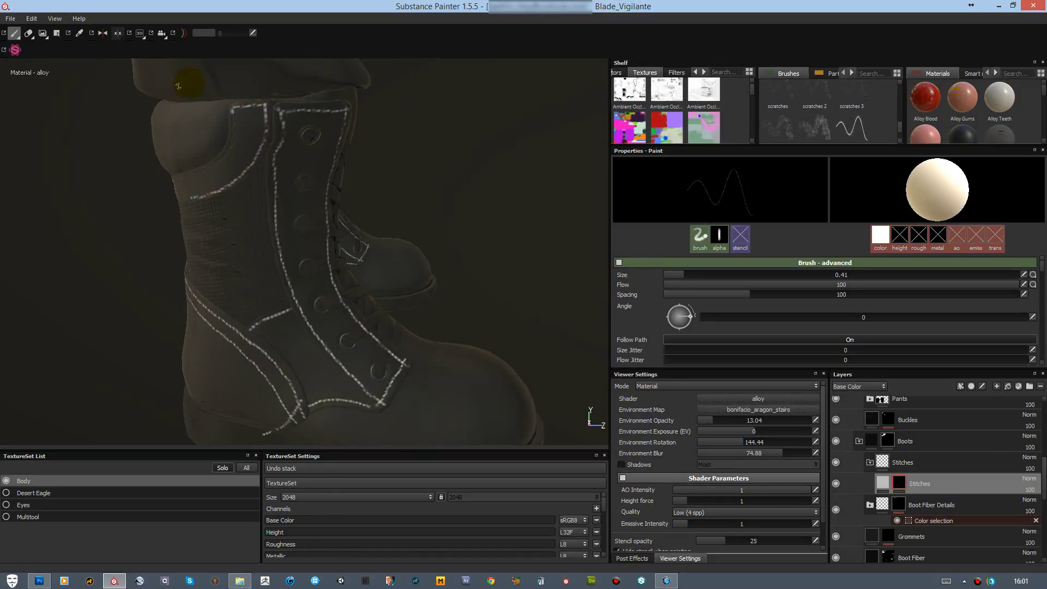
mouse_move(178, 85)
left_mouse_down("alt")
mouse_move(269, 293)
mouse_move(240, 210)
mouse_move(176, 228)
left_mouse_up("alt")
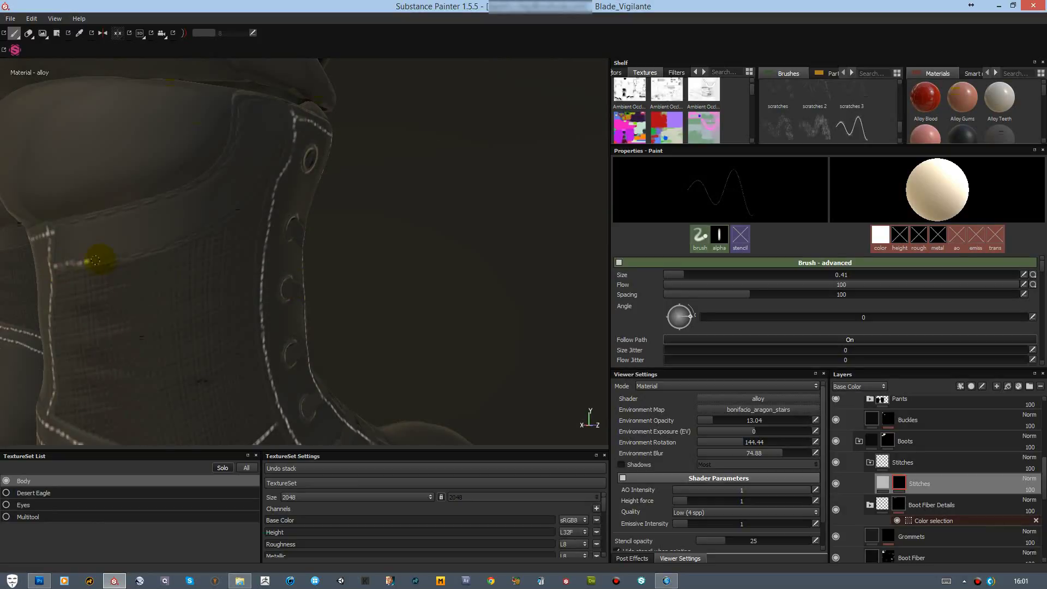
left_click_drag(220, 168, 391, 280, "alt")
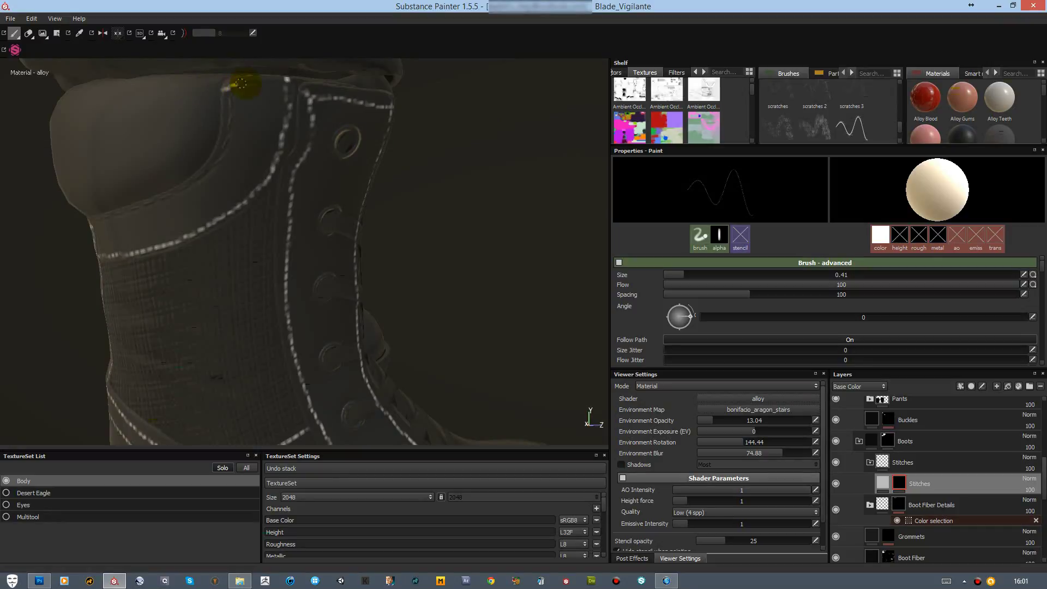
left_click_drag(289, 142, 351, 150, "alt")
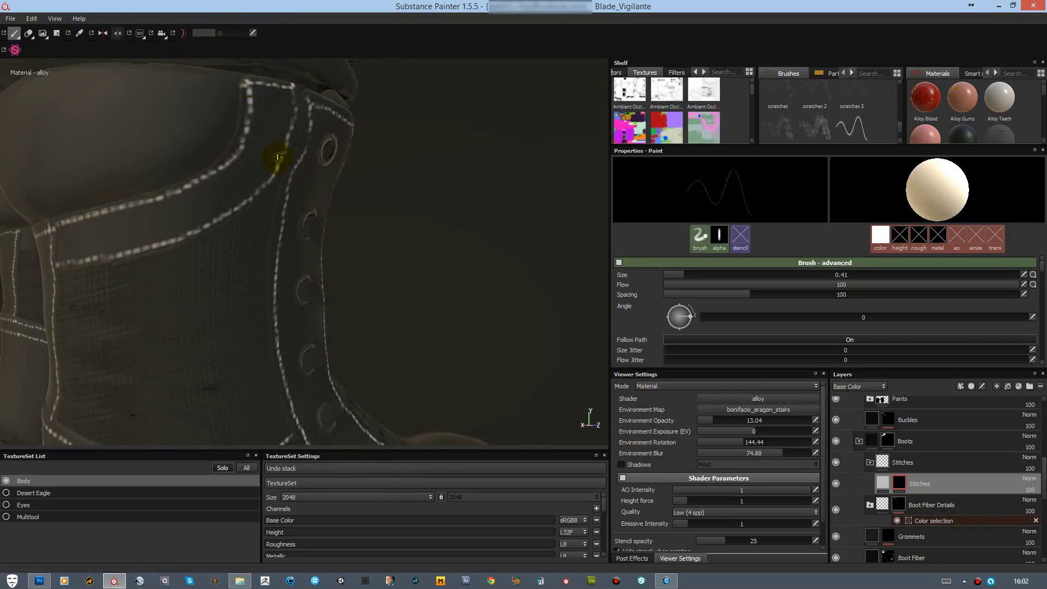
Step: Pull back to the whole boot and set the Body texture set size to 4096
right_click_drag(277, 157, 420, 260, "alt")
left_click_drag(421, 259, 302, 531, "alt")
left_click(354, 497)
left_click(292, 542)
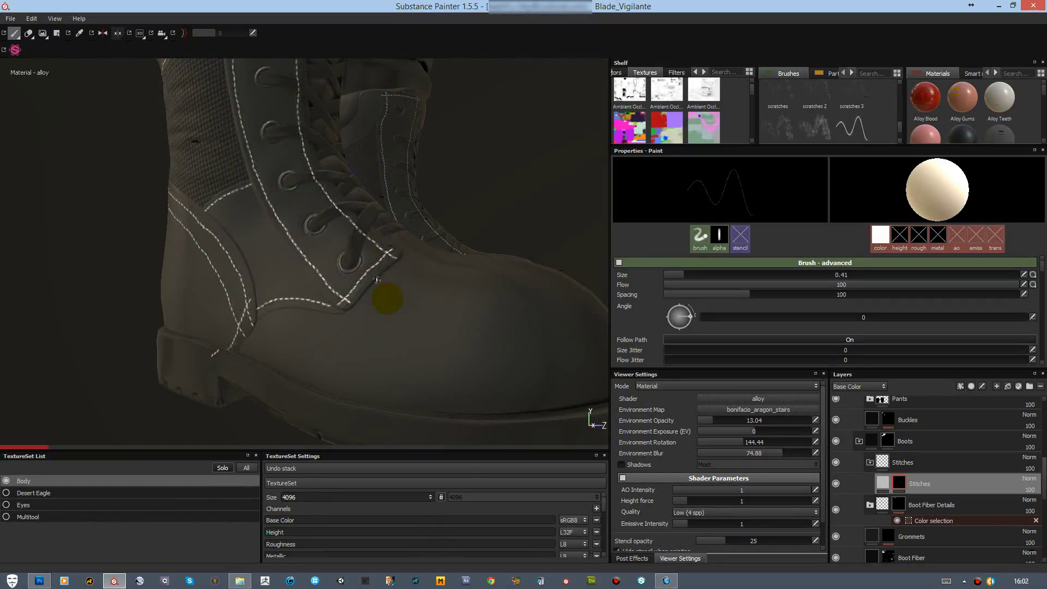
Step: Set the viewer shader quality to High (64 spp)
left_click_drag(385, 297, 380, 291, "alt")
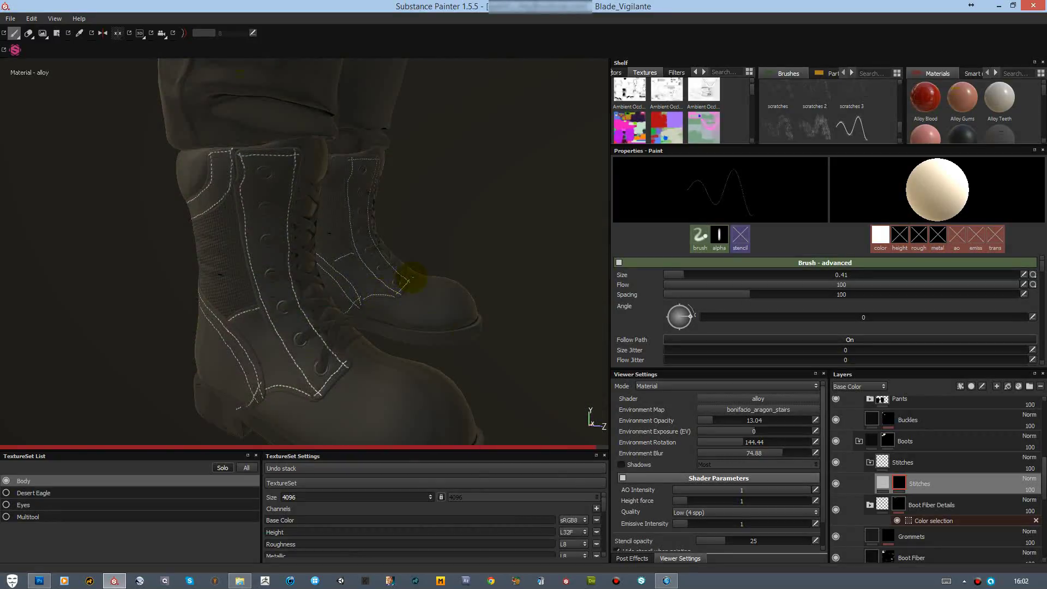
left_click(709, 512)
left_click(701, 537)
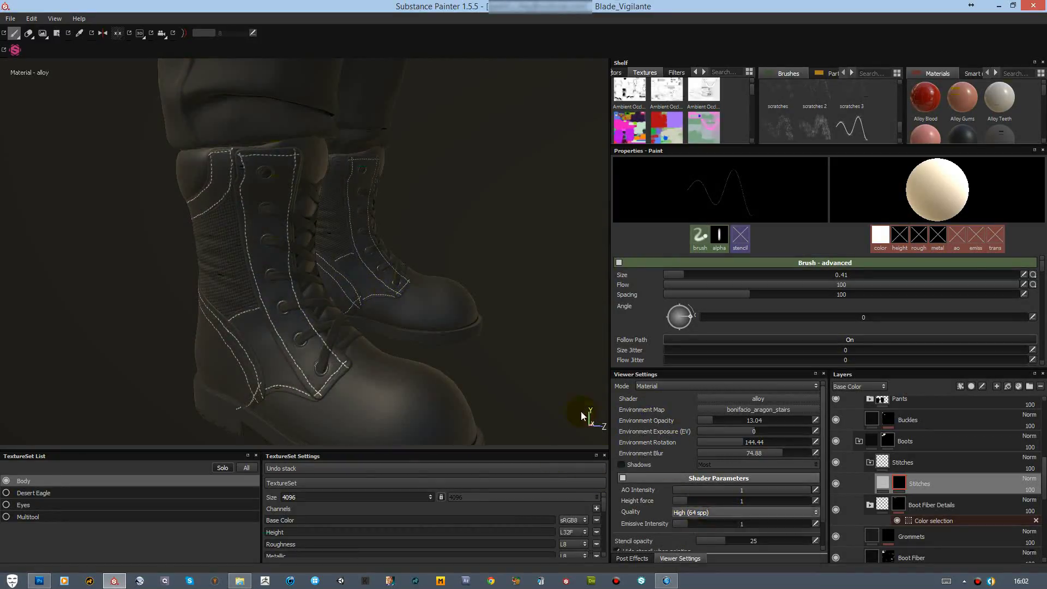
scroll(327, 304, "up", 3)
scroll(303, 311, "up", 5)
Step: Set the Stitches fill base colour to near black
key("c")
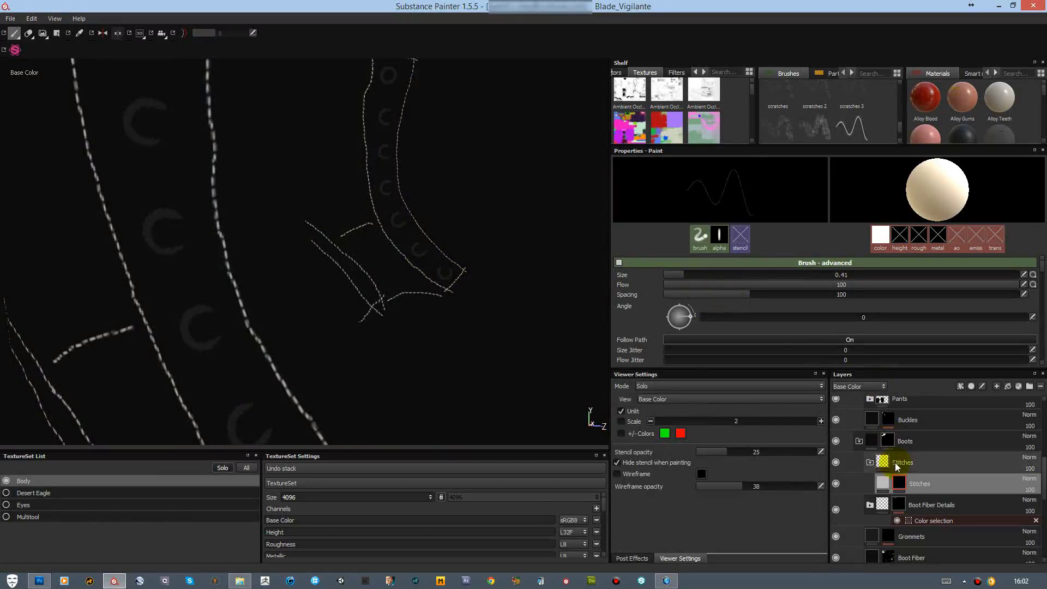
left_click(796, 232)
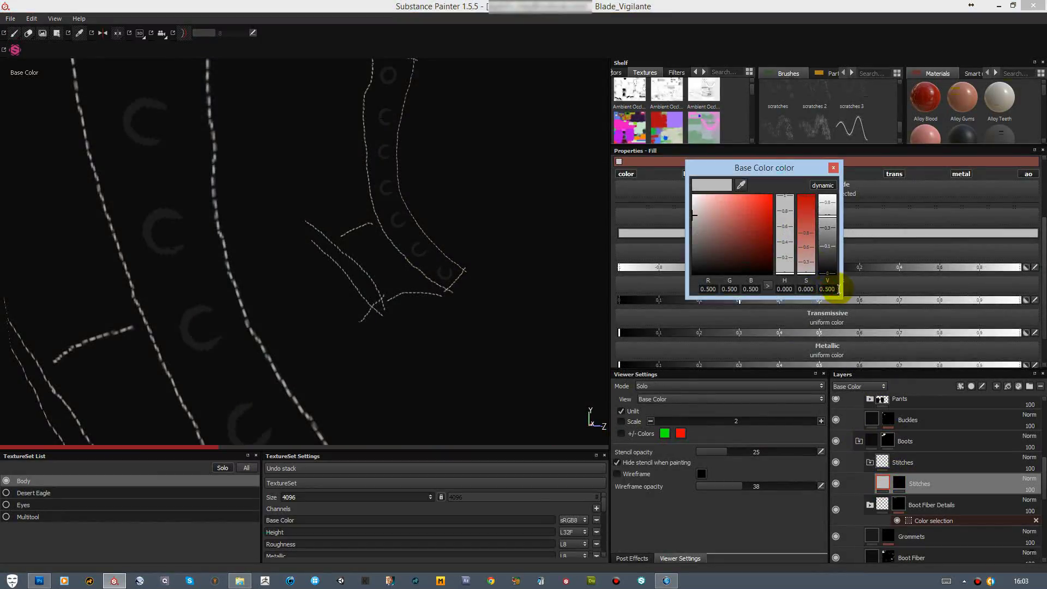
left_click_drag(838, 290, 465, 283)
key("c")
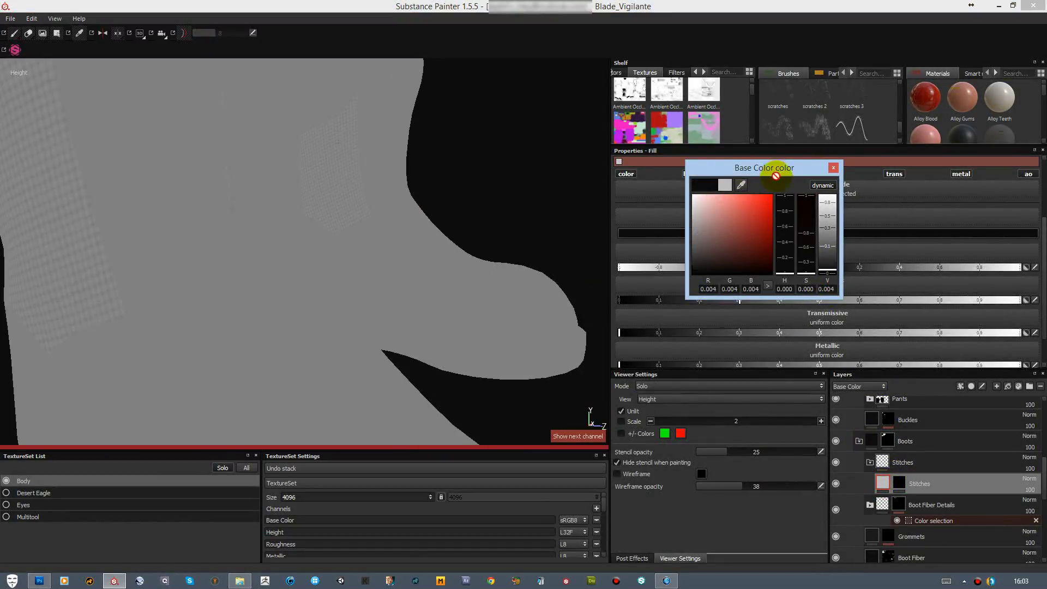
left_click(833, 168)
key("m")
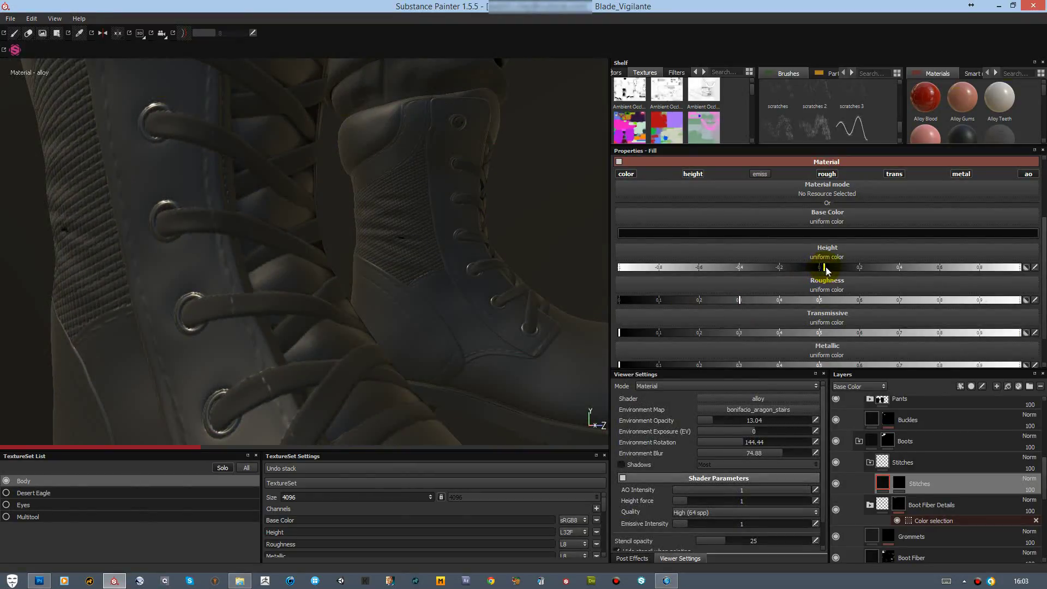
Step: Raise the stitch height slightly to about 0.1 and turn off the metallic and transmissive channels
left_click_drag(838, 267, 861, 267)
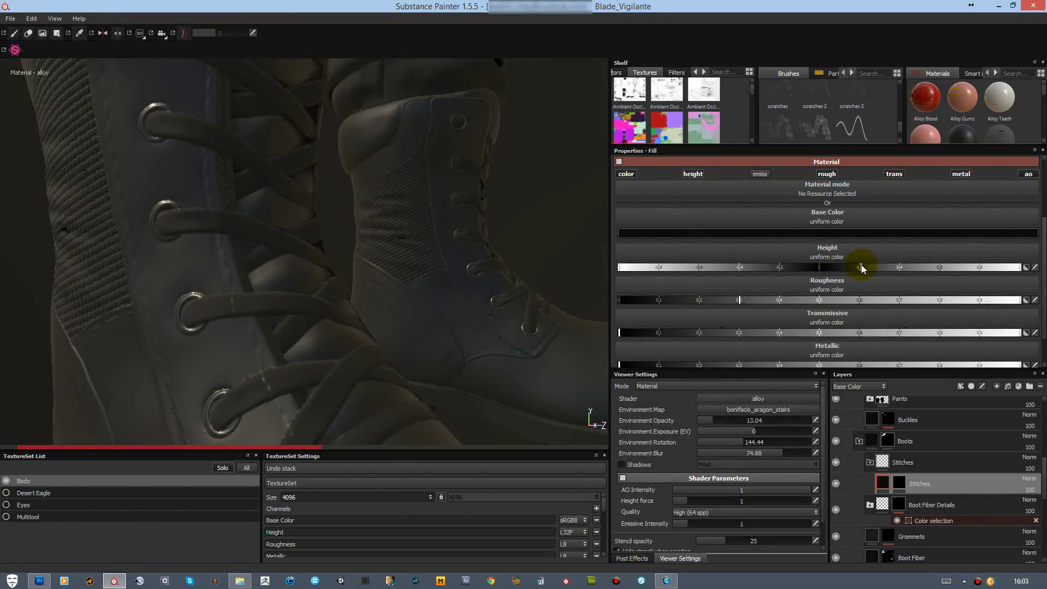
mouse_move(374, 293)
right_mouse_down("alt")
mouse_move(357, 298)
mouse_move(414, 297)
right_mouse_up("alt")
left_click(838, 267)
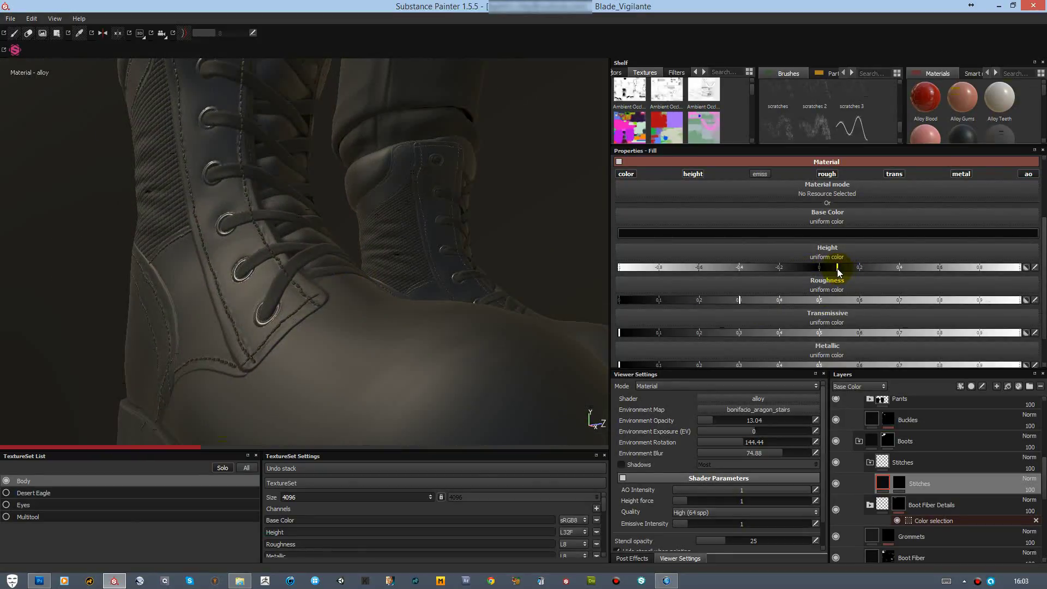
left_click_drag(837, 268, 828, 269)
left_click(961, 173)
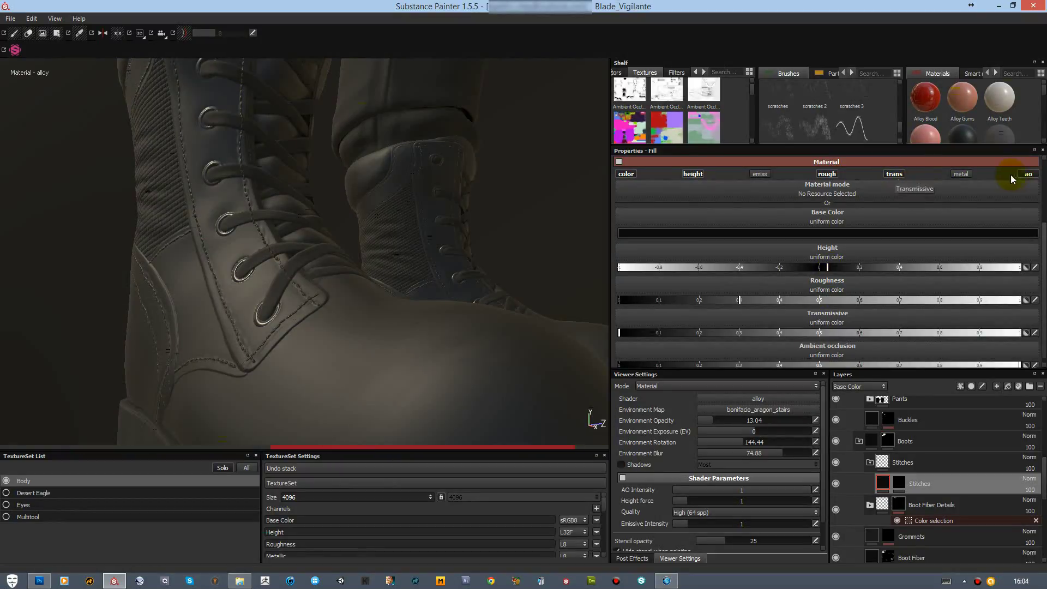
left_click(894, 173)
left_click_drag(827, 294, 824, 295)
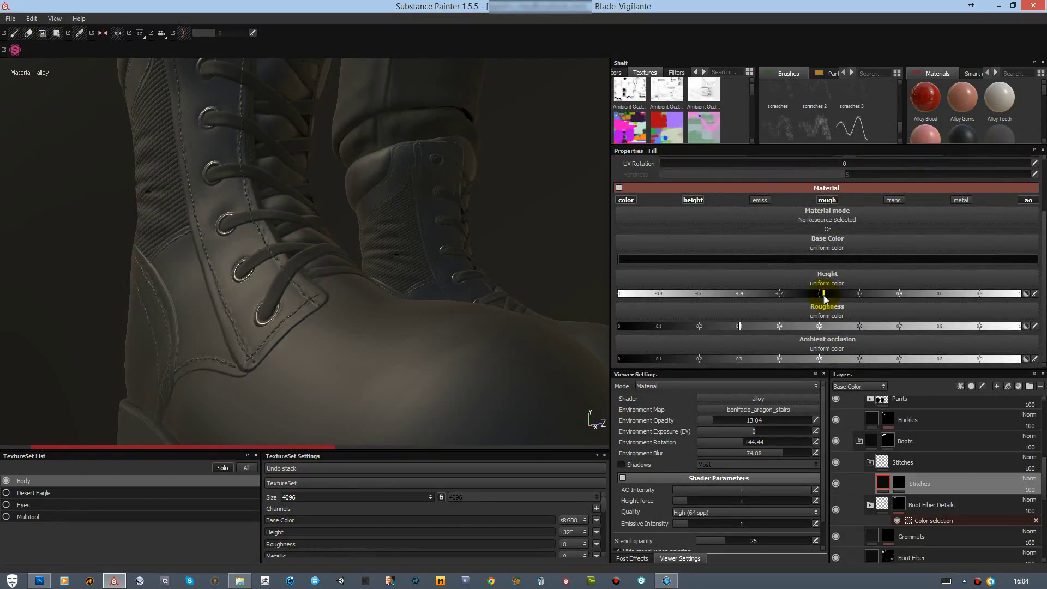
Step: Raise the stitch roughness to about 0.75 and keep the base colour black
mouse_move(741, 328)
left_mouse_down()
mouse_move(947, 332)
mouse_move(921, 327)
left_mouse_up()
scroll(528, 275, "down", 5)
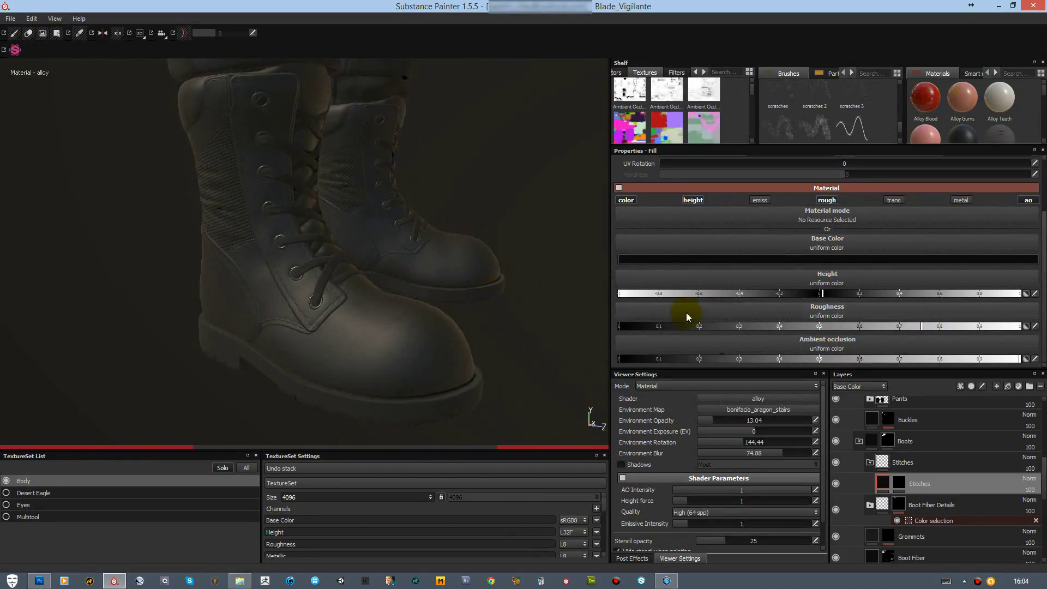
left_click(686, 259)
mouse_move(827, 272)
left_mouse_down()
mouse_move(825, 243)
mouse_move(825, 271)
left_mouse_up()
left_click(755, 208)
Step: Try a mid-grey stitch colour, then settle on a near-black value of 0.013
key("c")
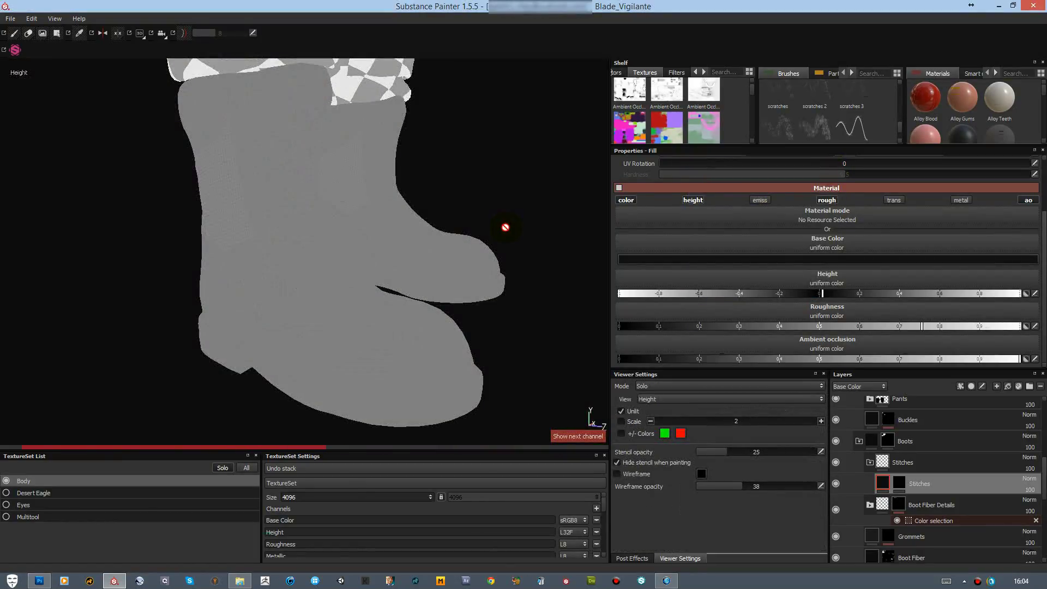
key("c")
key("c")
key("c")
key("c")
key("c")
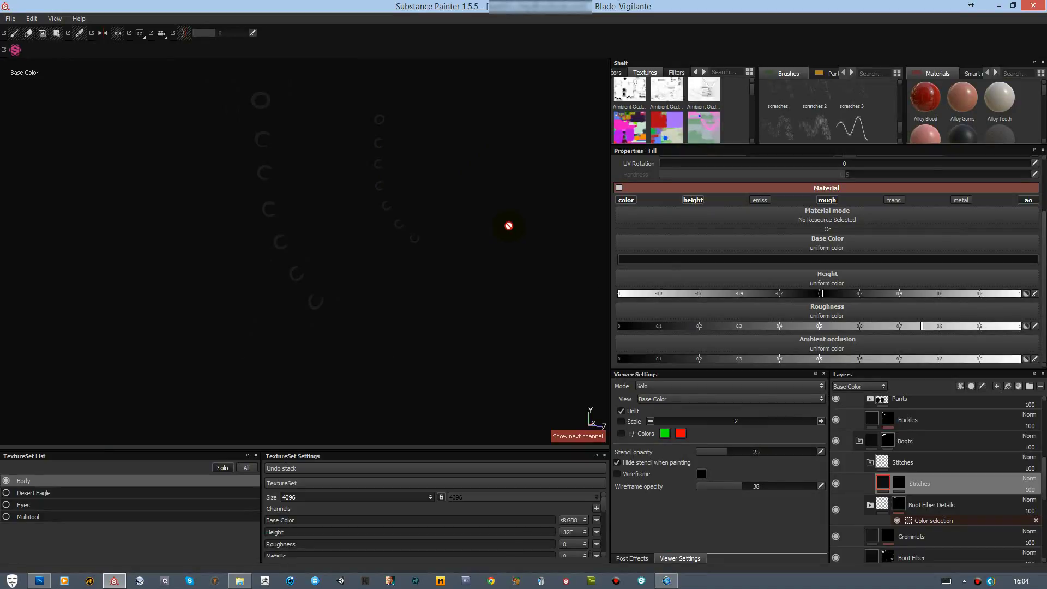
key("m")
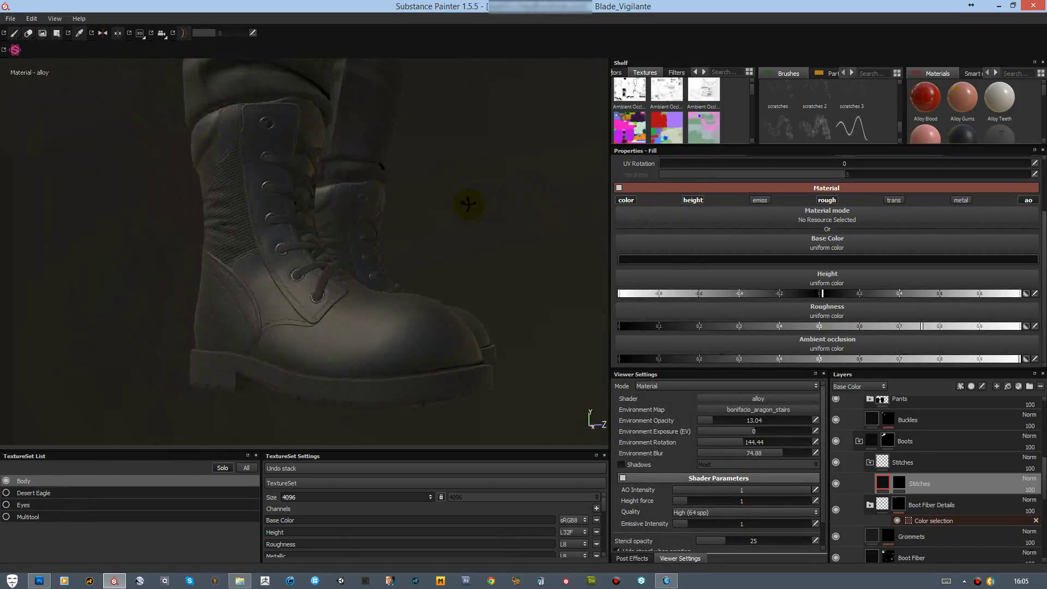
left_click_drag(468, 204, 491, 156, "alt")
left_click(634, 259)
left_click(829, 215)
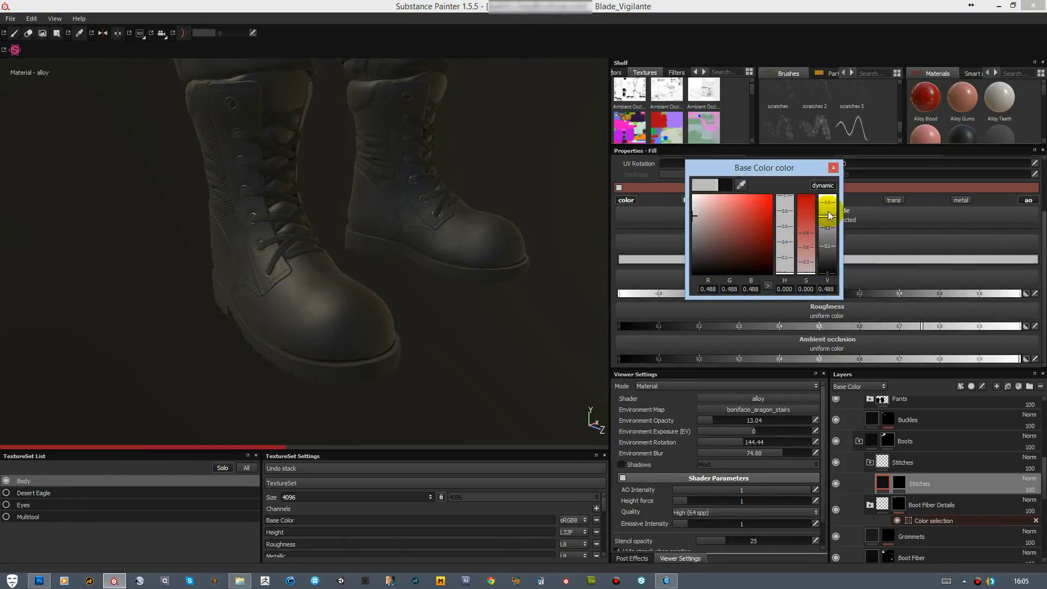
left_click_drag(829, 215, 827, 266)
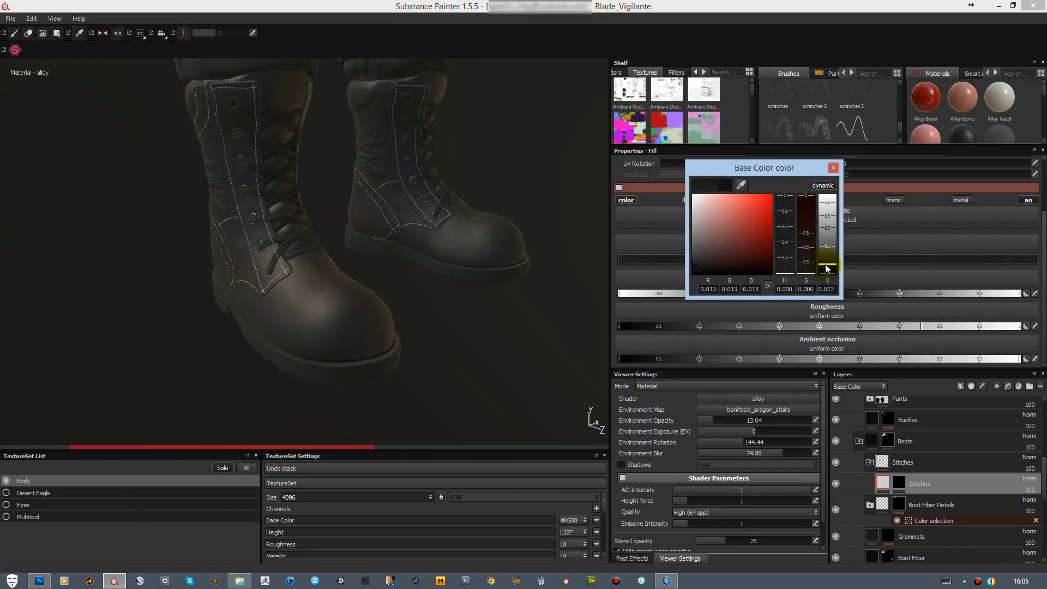
left_click(833, 167)
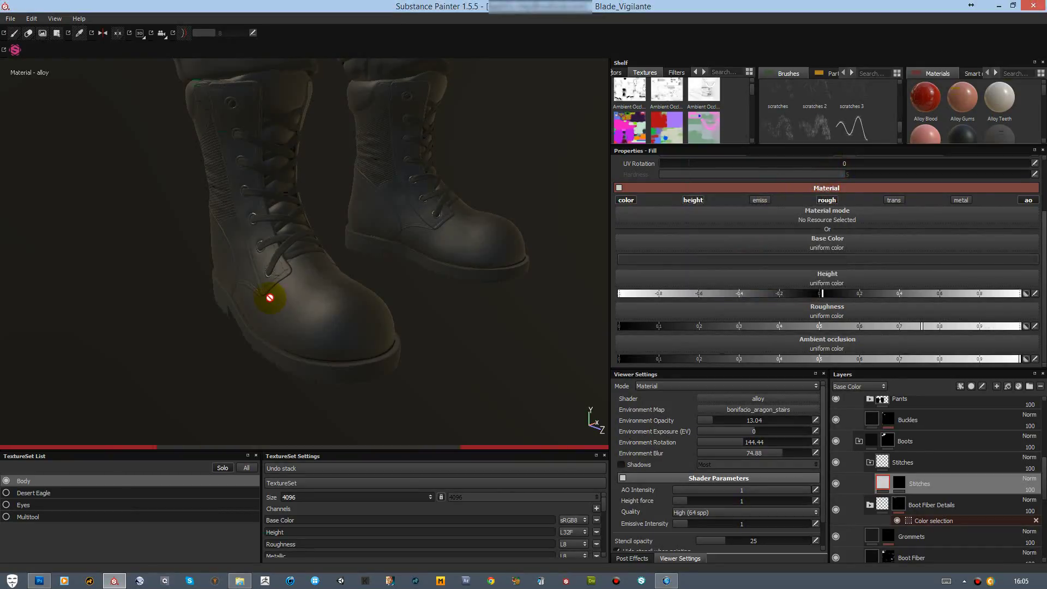
mouse_move(269, 297)
right_mouse_down("alt")
mouse_move(243, 297)
mouse_move(250, 276)
mouse_move(354, 304)
mouse_move(390, 264)
mouse_move(328, 159)
right_mouse_up("alt")
Step: Mask the Stitches group with a colour selection of the yellow lace and blue sole ID colours
key("c")
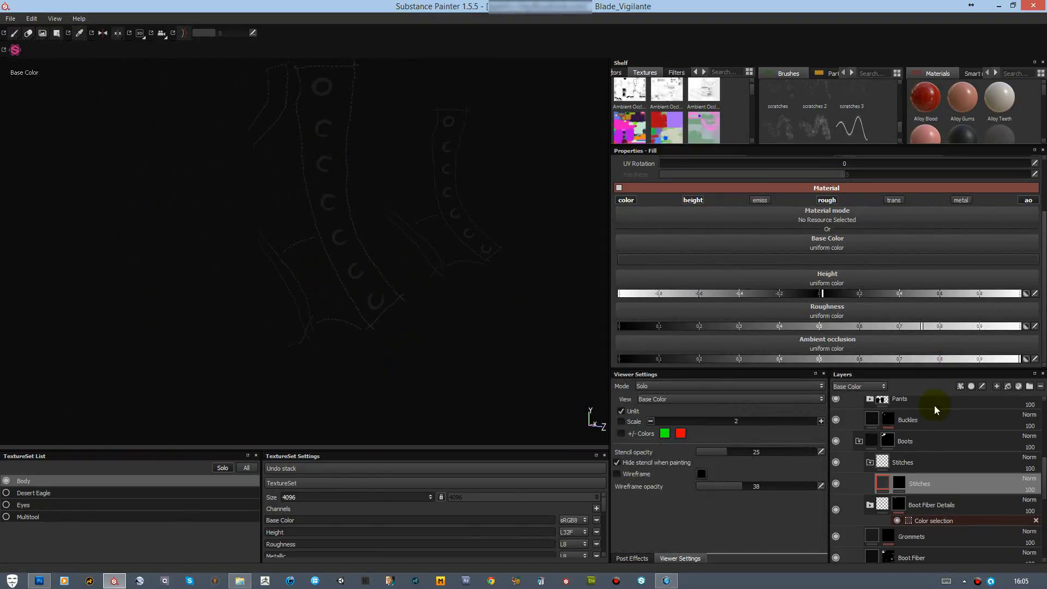
left_click(902, 463)
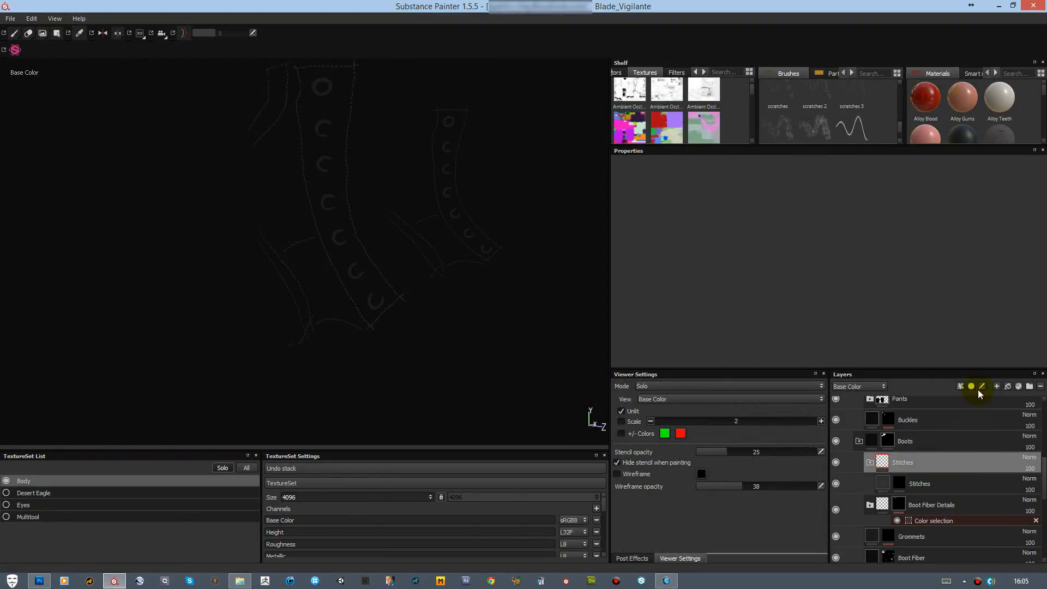
left_click(971, 386)
left_click(976, 228)
left_click(1021, 244)
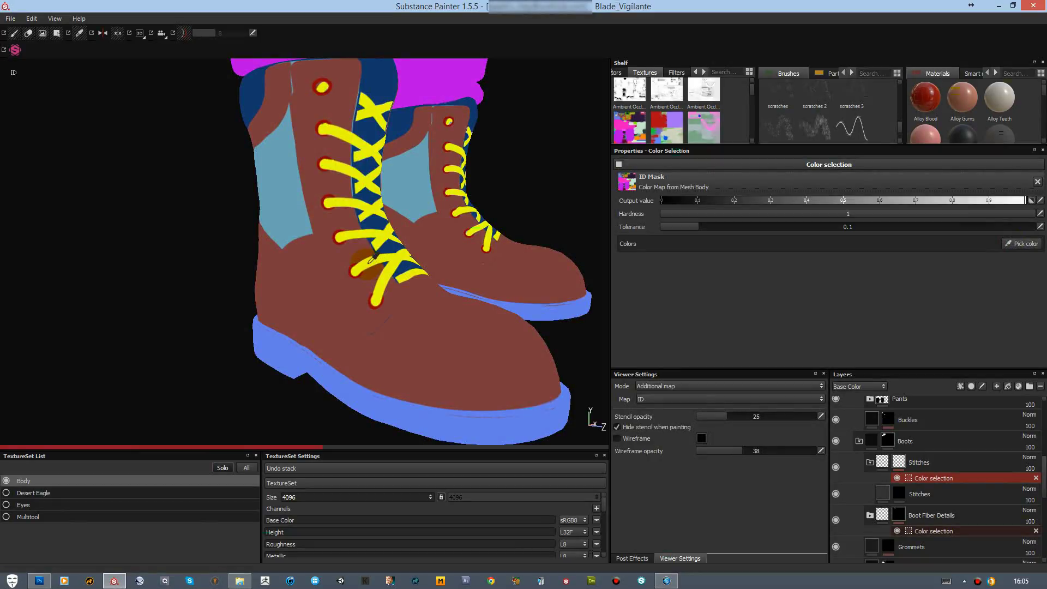
left_click(373, 256)
left_click(1021, 243)
left_click(552, 438)
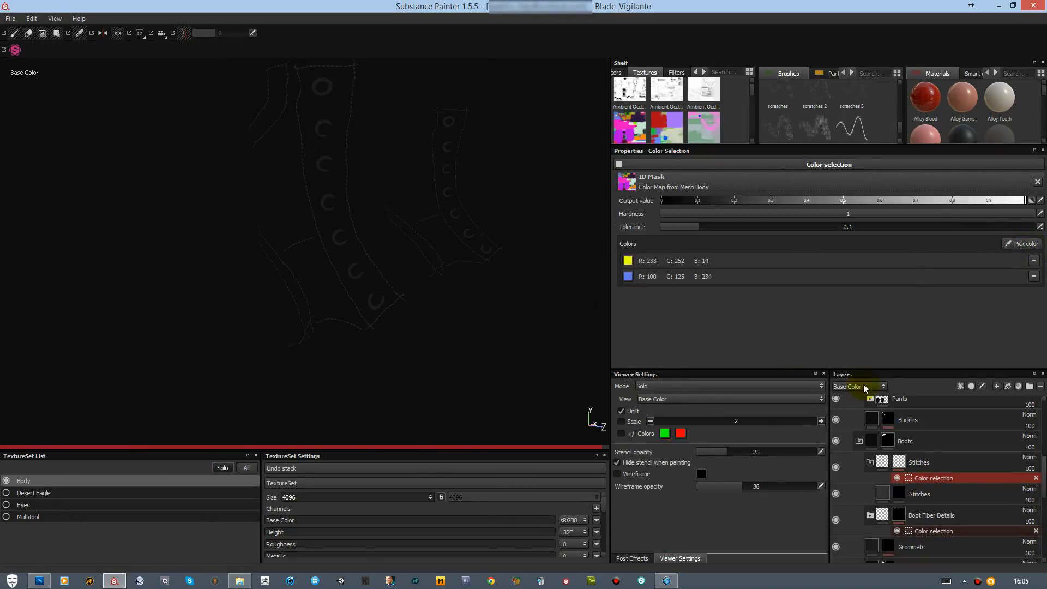
Step: Add a Levels effect to the Stitches group mask
left_click(900, 463)
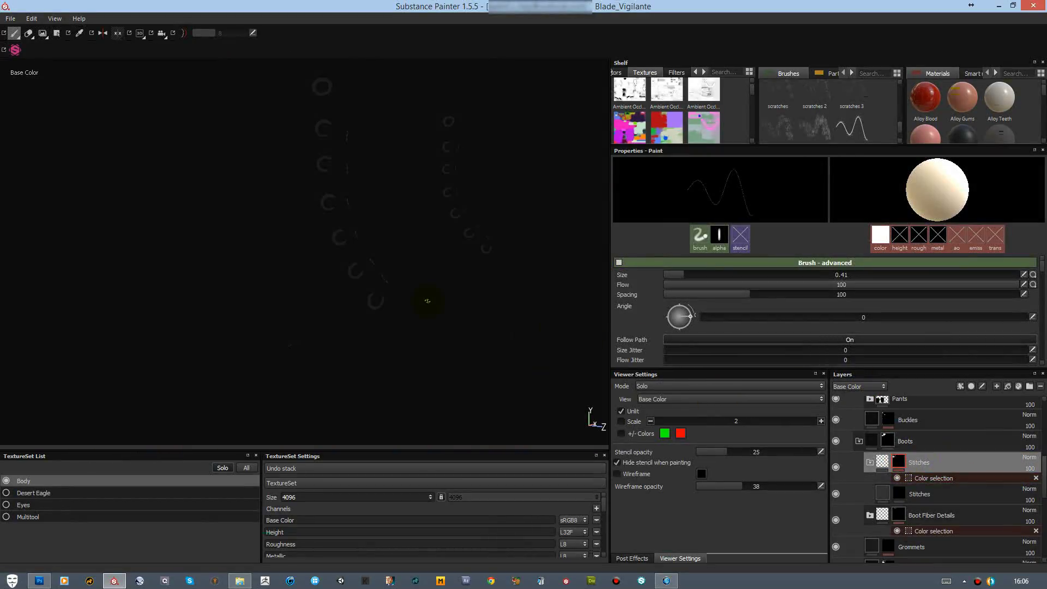
right_click(899, 462)
left_click(927, 349)
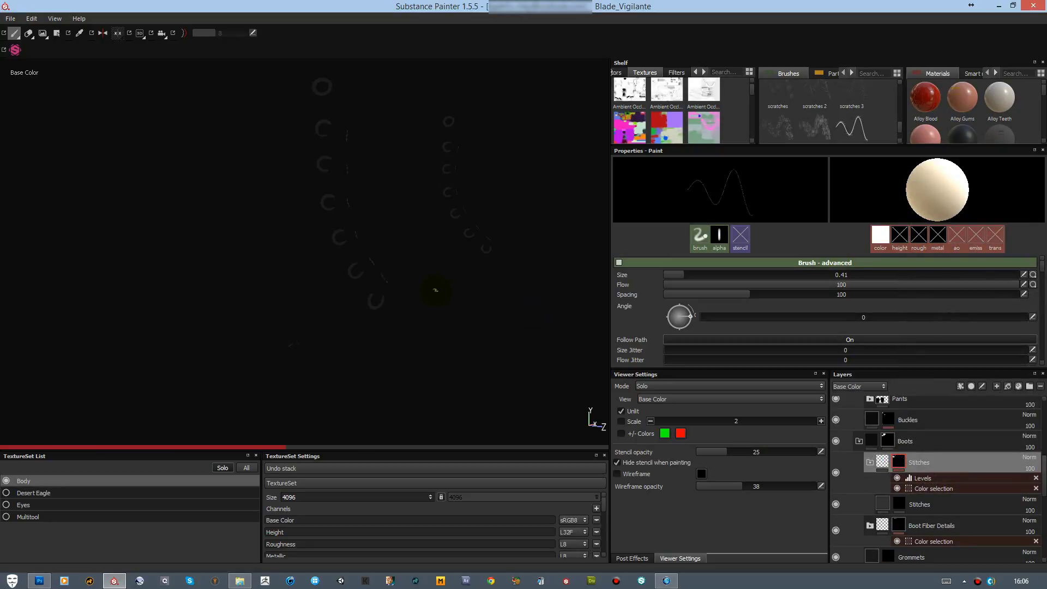
key("m")
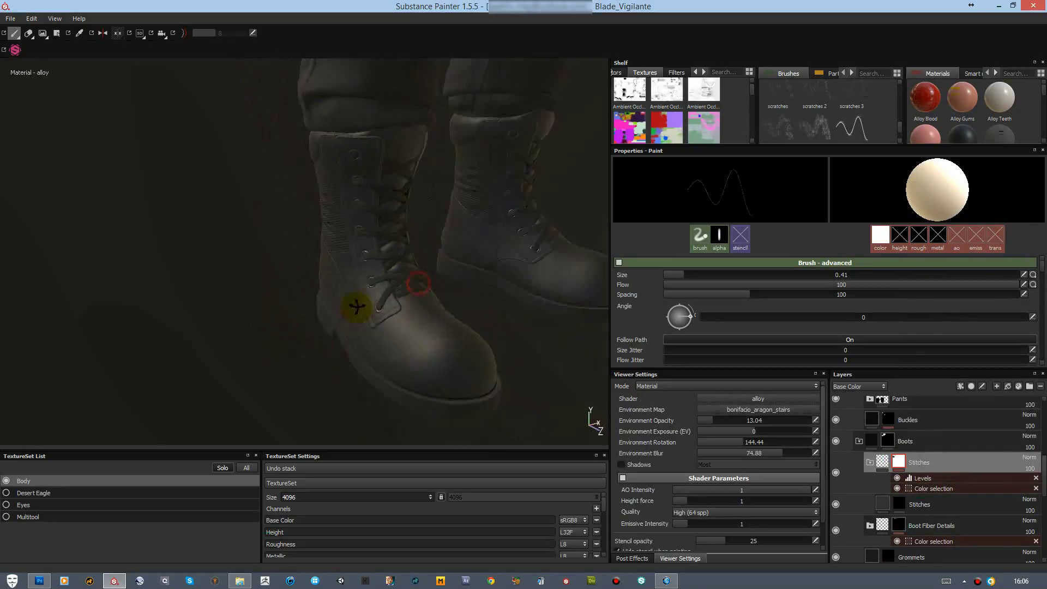
mouse_move(356, 304)
left_mouse_down("alt")
mouse_move(429, 103)
mouse_move(472, 134)
left_mouse_up("alt")
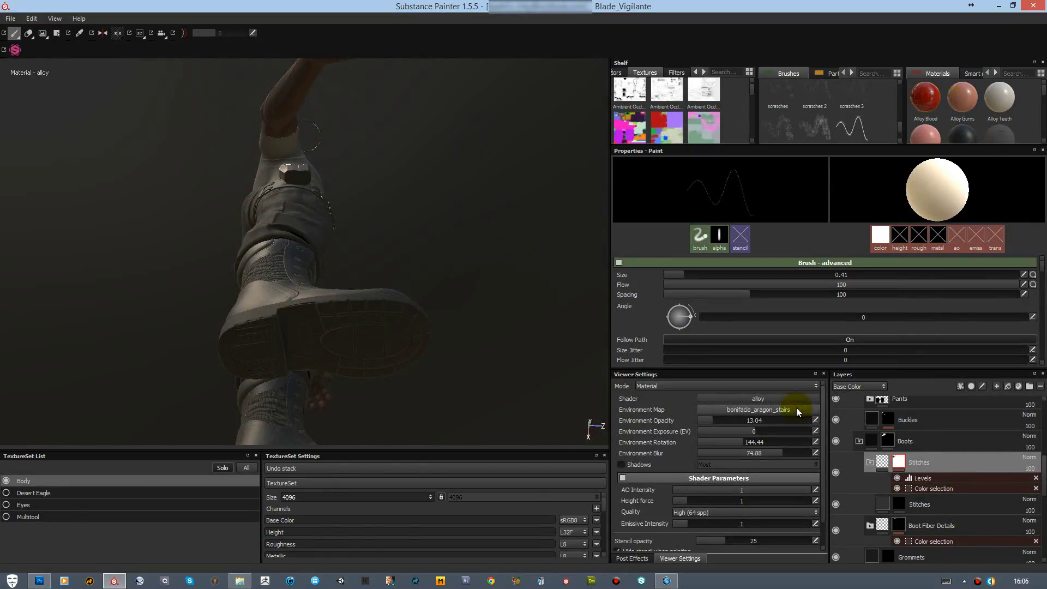
Step: Add a fill layer above Stitches named 'Boot Sole Grime' with a black mask
left_click(870, 462)
left_click(975, 440)
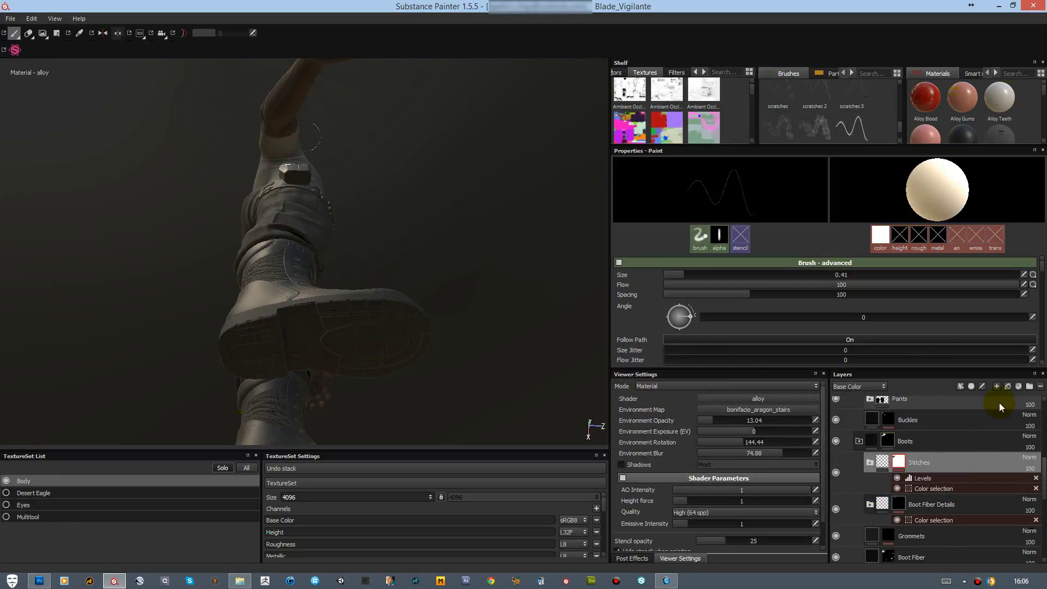
left_click(1008, 387)
double_click(899, 462)
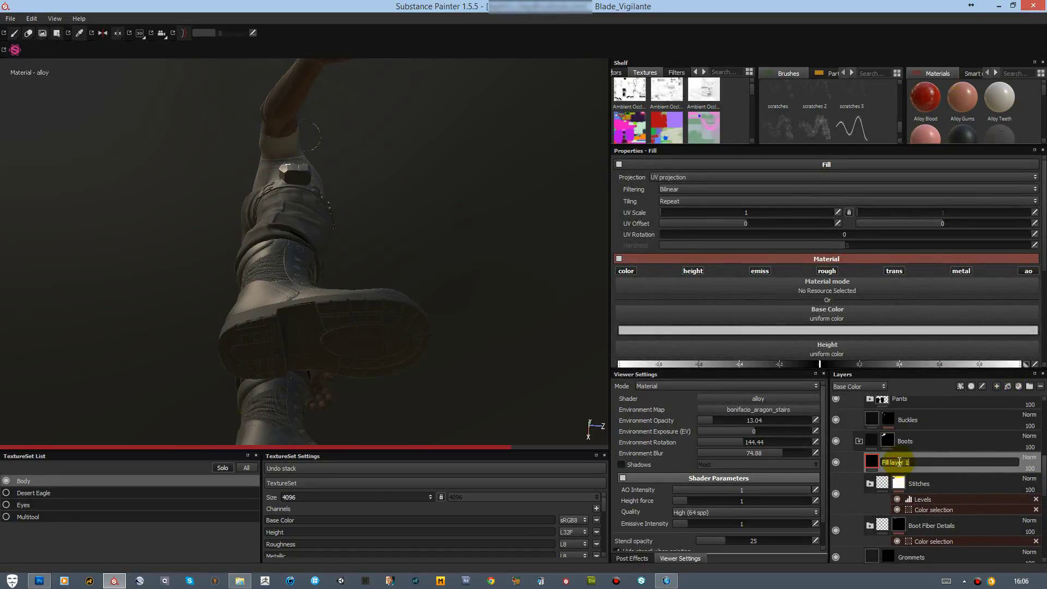
type("Grime")
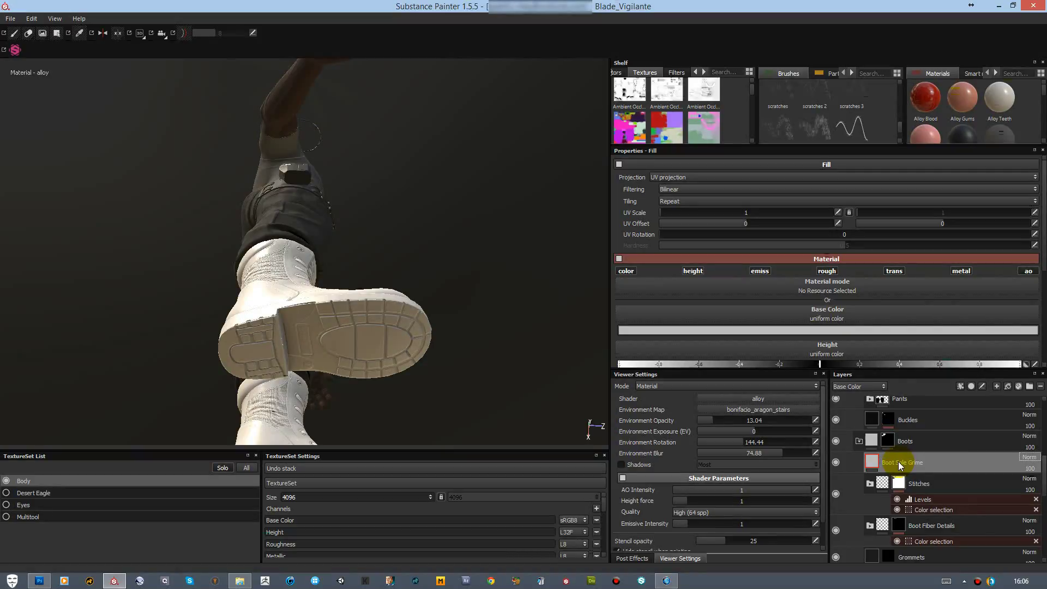
key("Return")
right_click(941, 428)
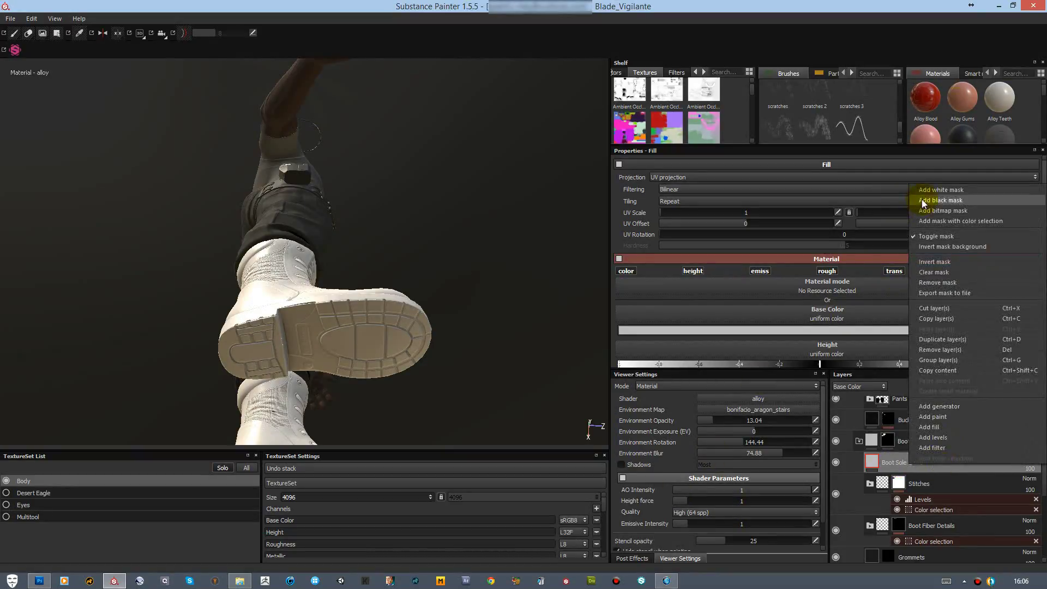
left_click(922, 199)
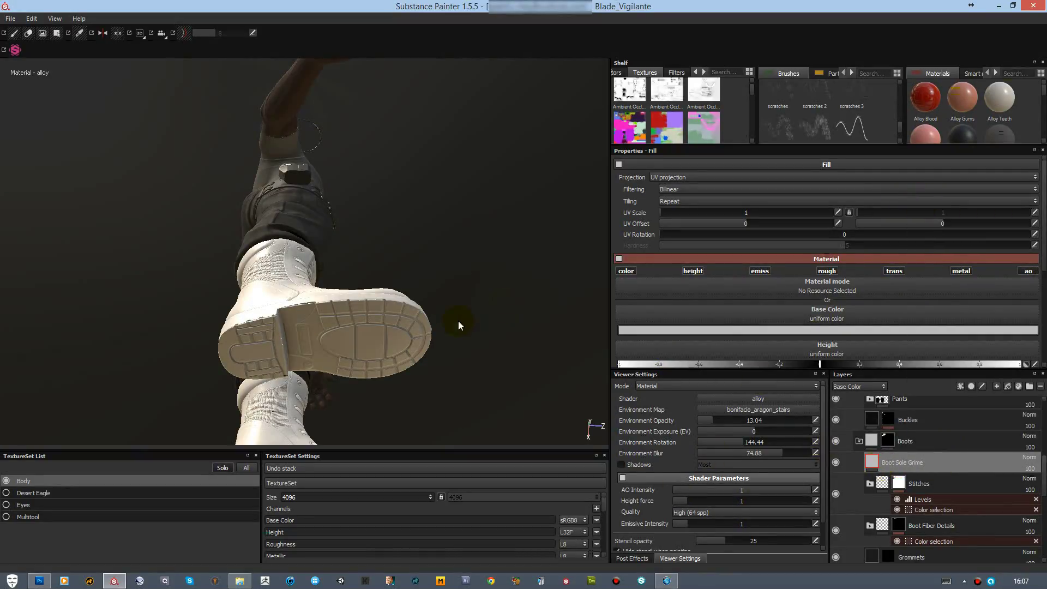
Step: Select the Boot Sole Grime mask and load the dirt brush preset at size 20
left_click_drag(490, 222, 791, 474, "alt")
scroll(878, 460, "down", 3)
left_click(878, 461)
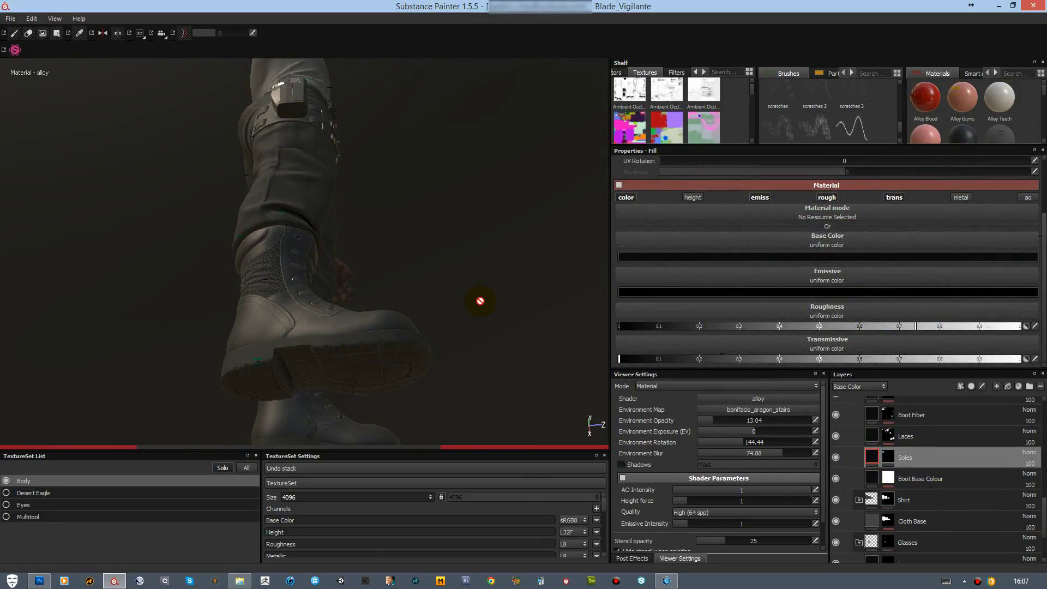
left_click_drag(480, 322, 479, 311, "alt")
scroll(885, 447, "up", 2)
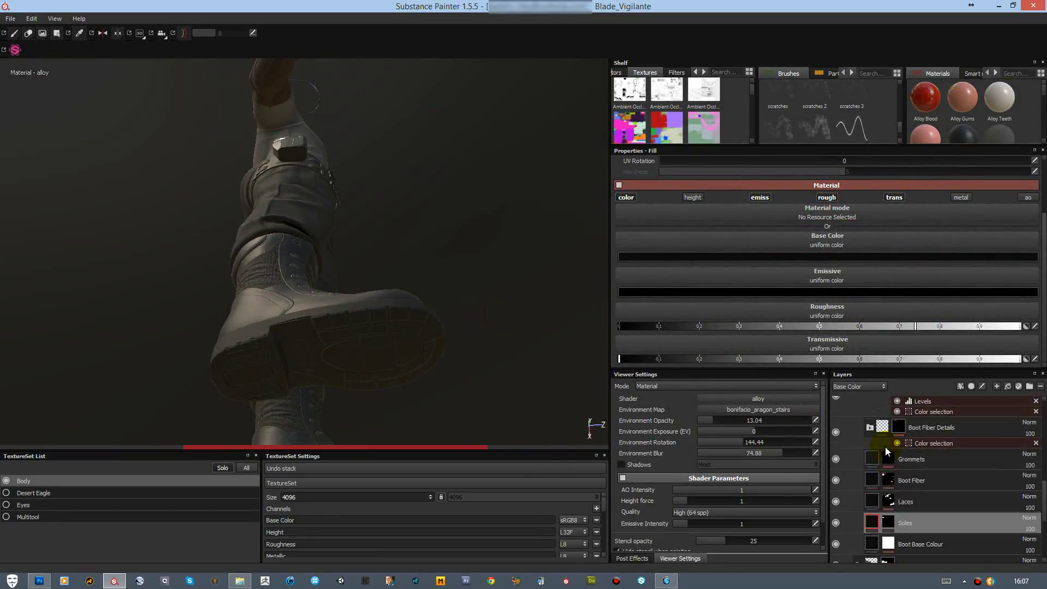
scroll(890, 433, "up", 2)
left_click(889, 427)
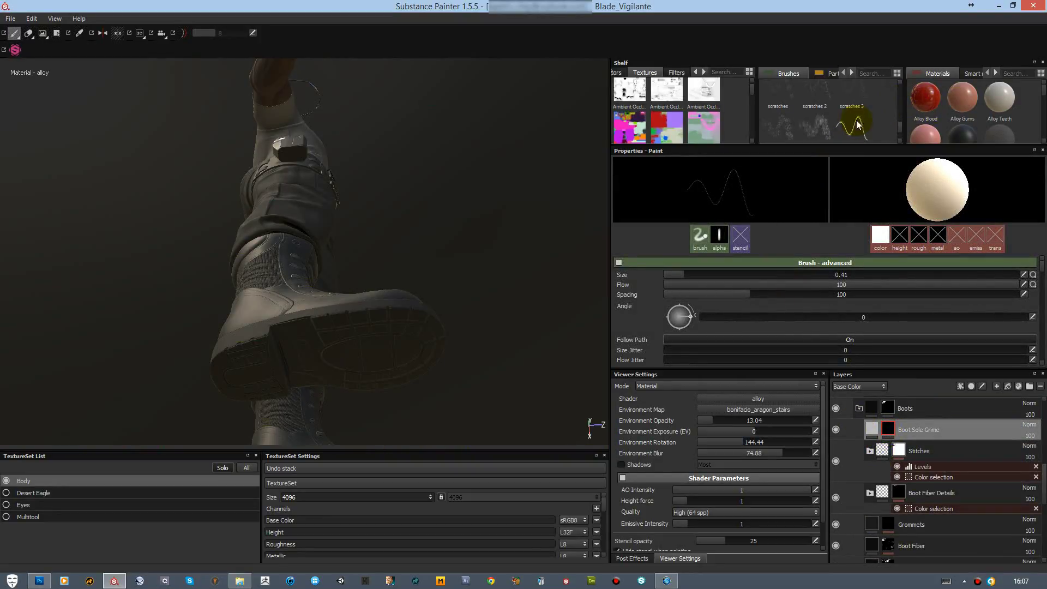
scroll(894, 109, "up", 3)
scroll(899, 117, "up", 2)
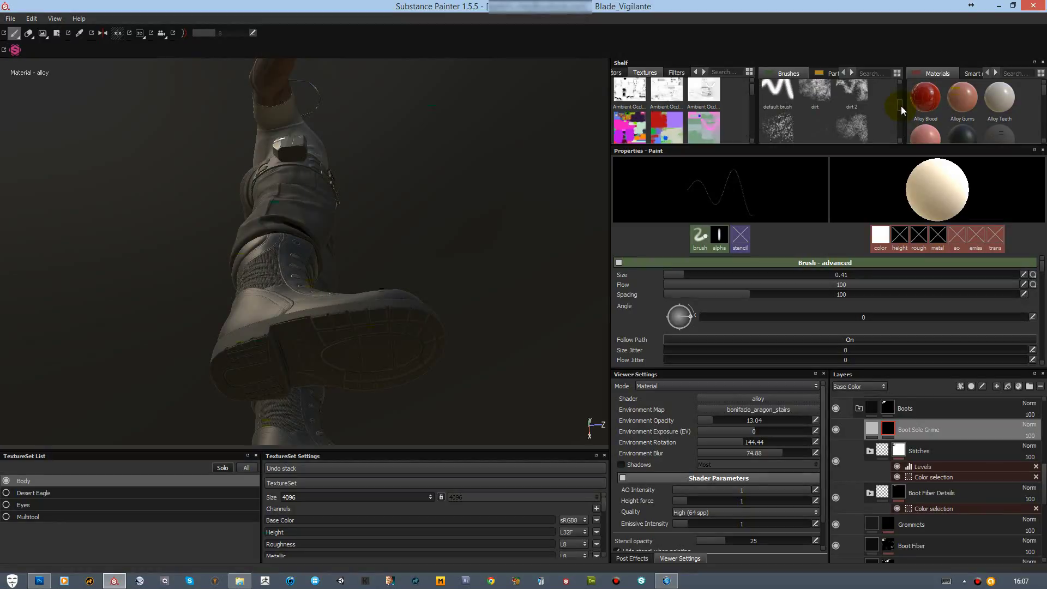
left_click(815, 97)
Step: Stamp dirt onto the boot sole and lower the texture set size to 2048
left_click(814, 97)
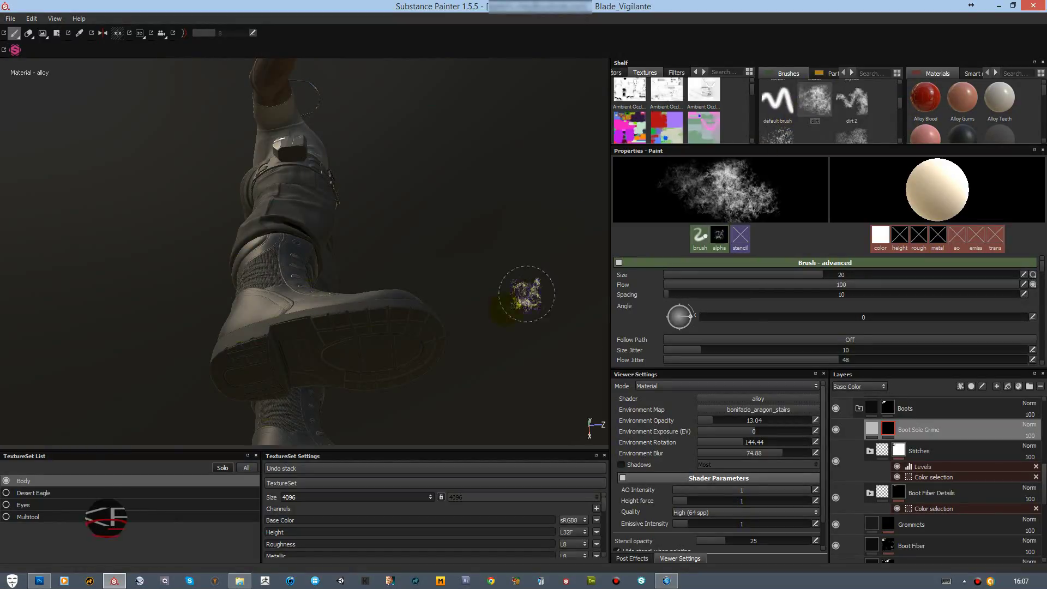
left_click_drag(519, 297, 475, 270, "alt")
scroll(864, 290, "down", 5)
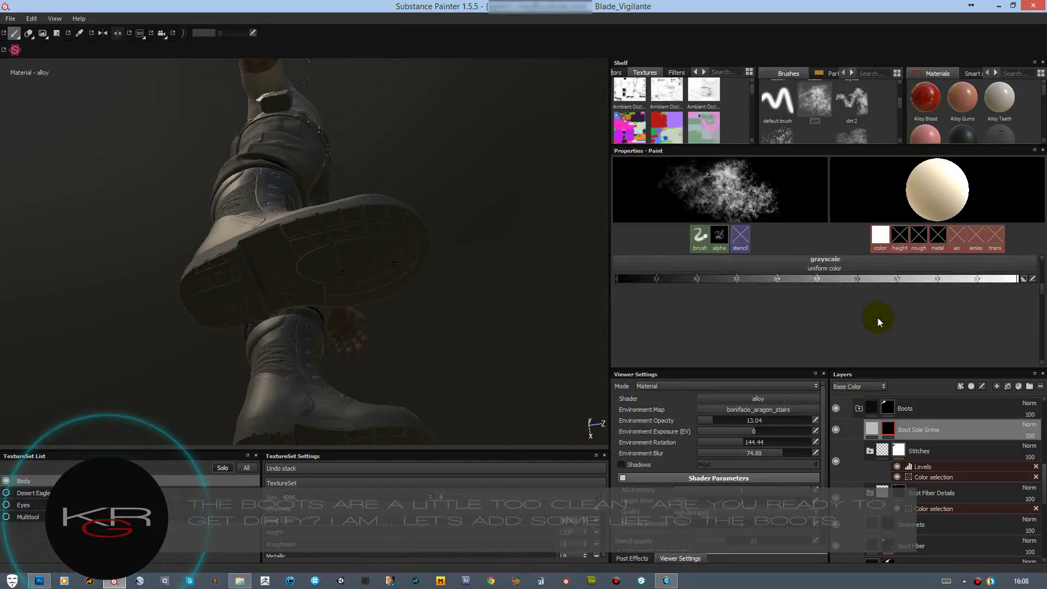
left_click_drag(303, 261, 335, 259)
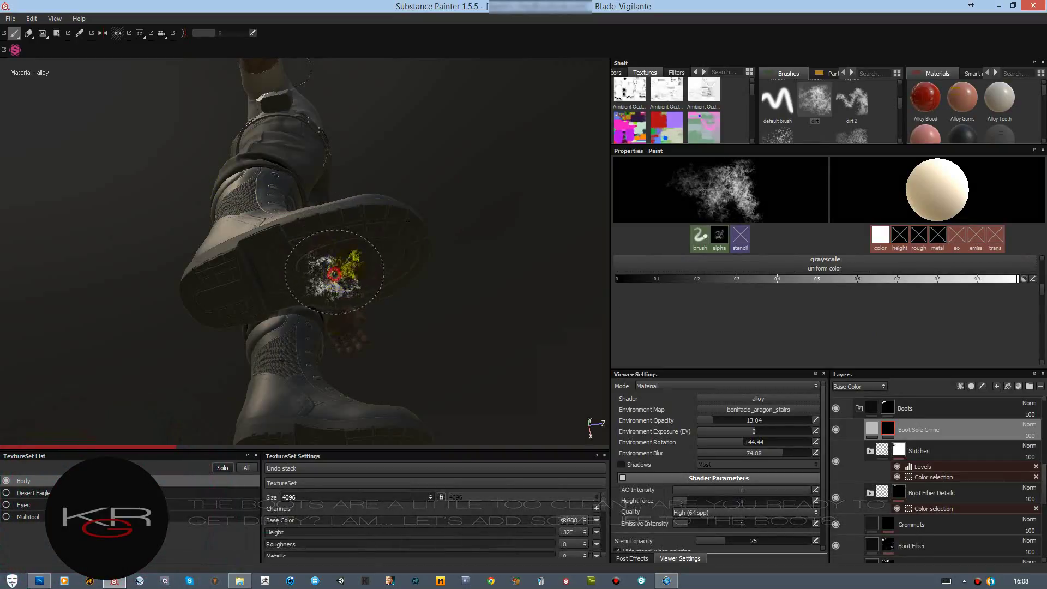
left_click(428, 498)
left_click(417, 533)
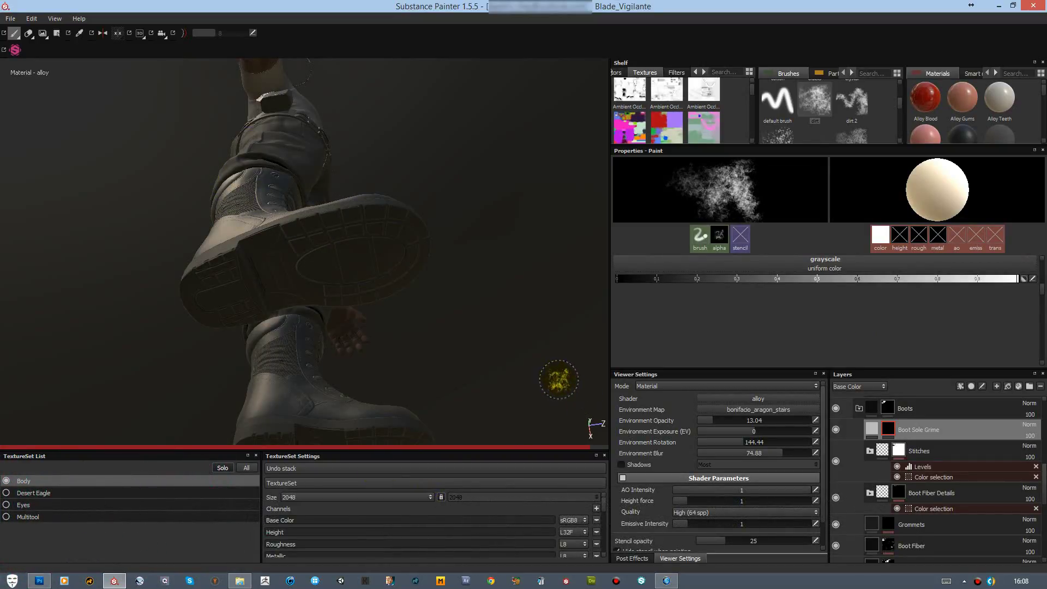
right_click_drag(493, 296, 461, 286, "shift")
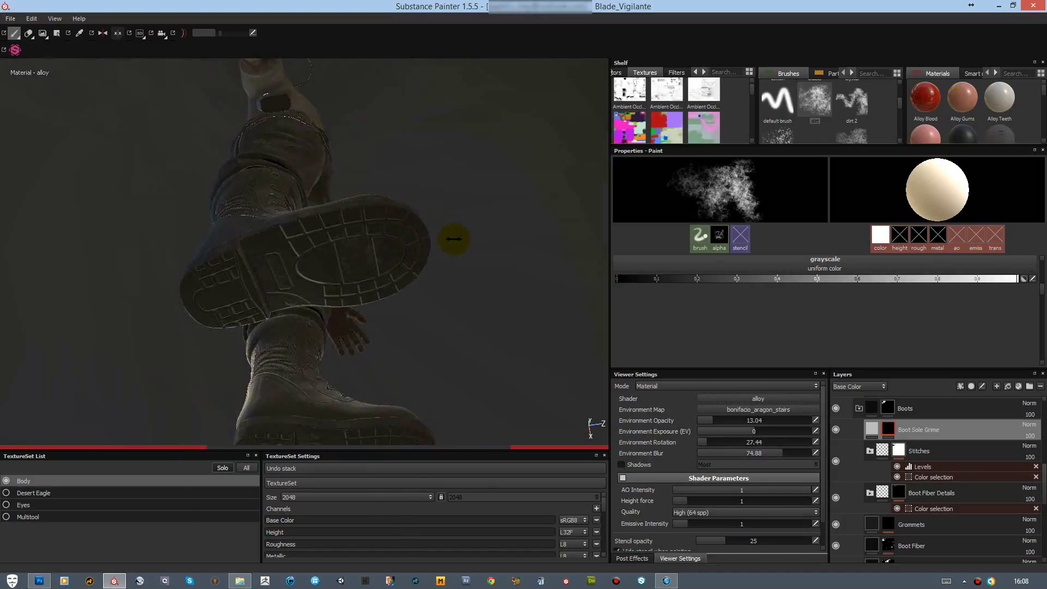
left_click_drag(461, 285, 491, 233, "alt")
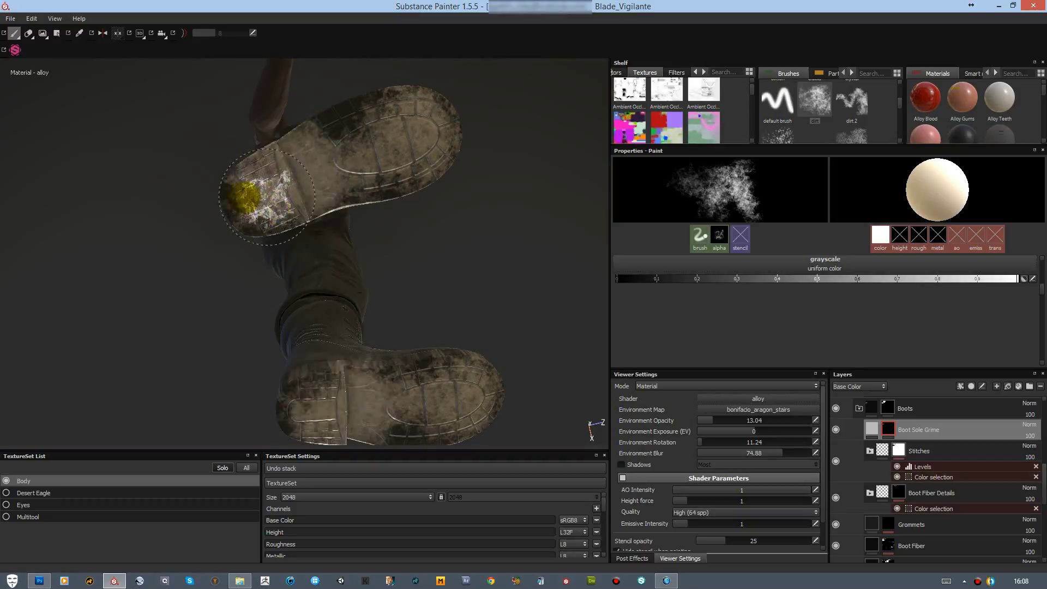
Step: Paint near-black grime across the front and along the boot sole
left_click(660, 279)
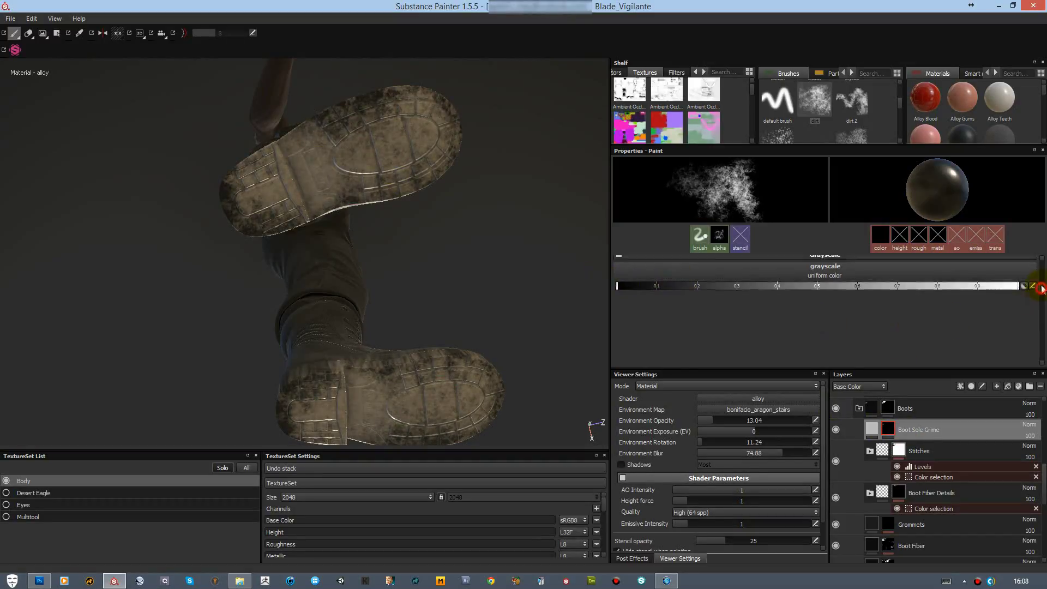
scroll(781, 281, "up", 3)
scroll(781, 284, "up", 3)
scroll(781, 285, "down", 5)
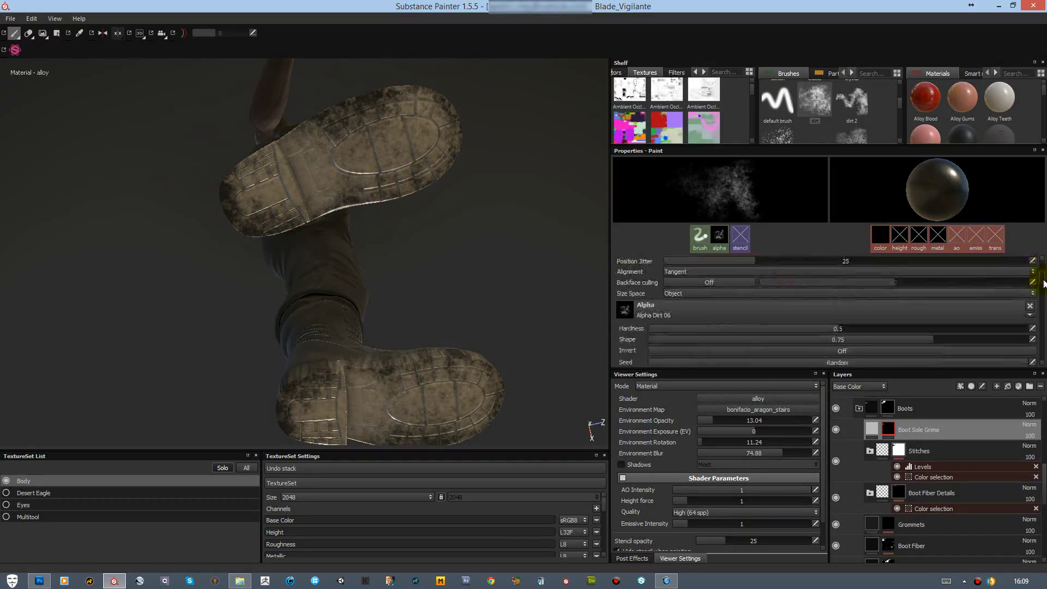
scroll(781, 285, "down", 5)
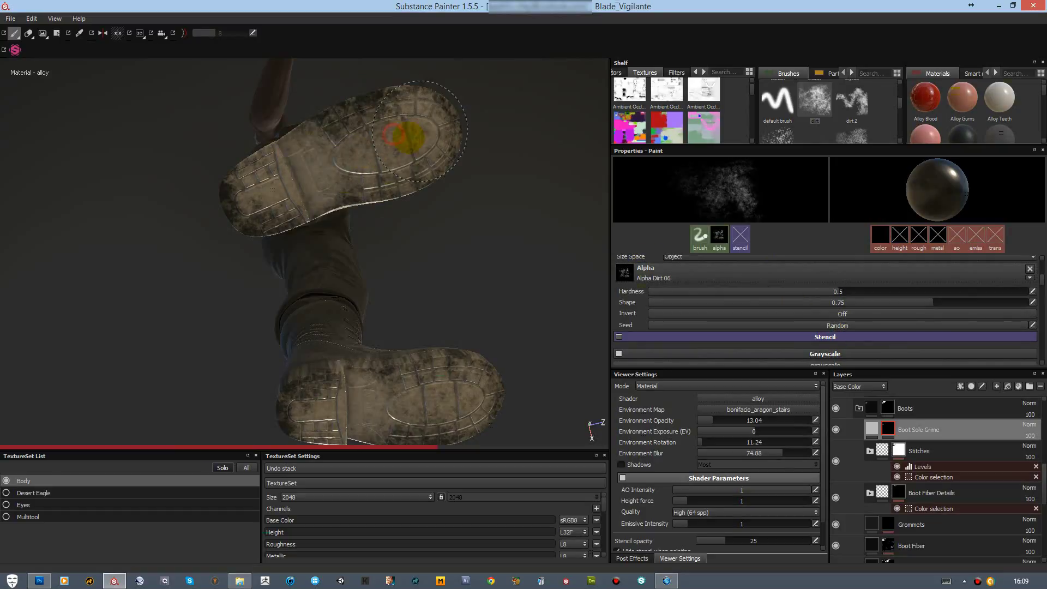
left_click_drag(420, 130, 348, 160)
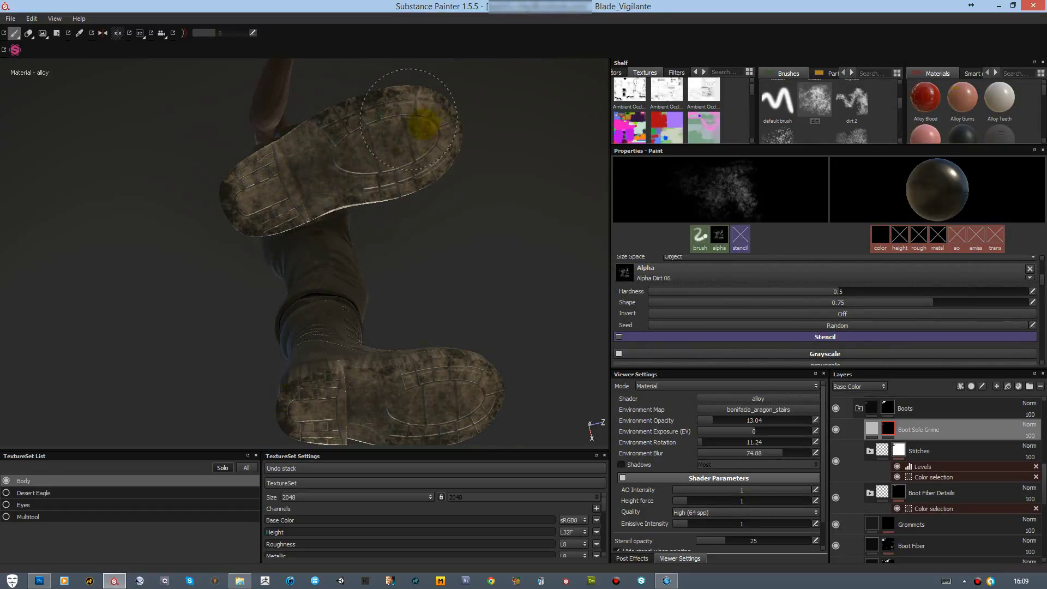
left_click_drag(409, 120, 274, 158)
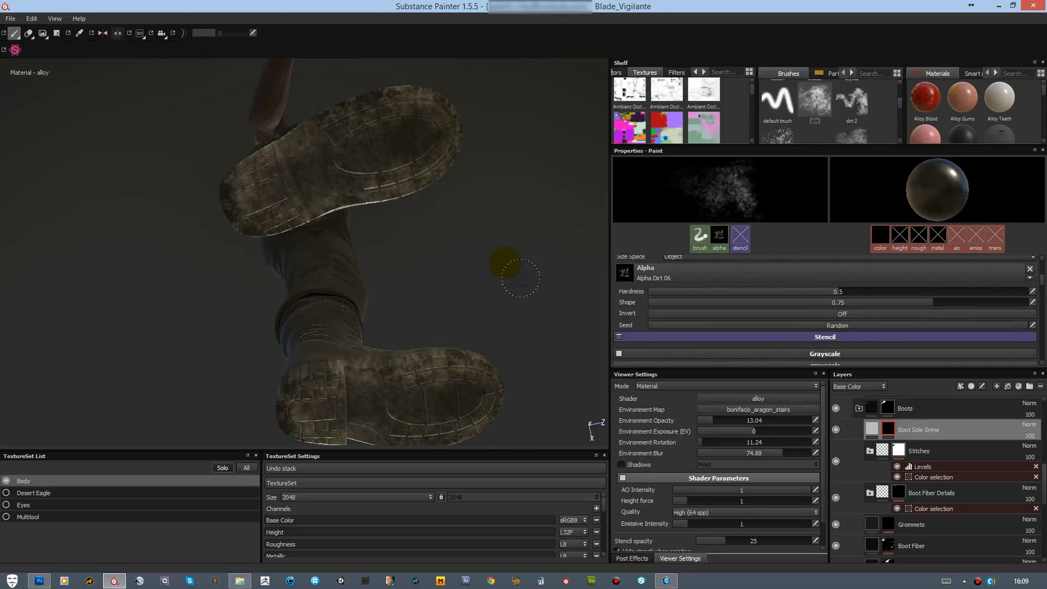
Step: Switch to another dirt brush with white colour, a smaller size and flow 28
left_click_drag(496, 234, 517, 368, "alt")
left_click_drag(549, 310, 534, 241, "alt")
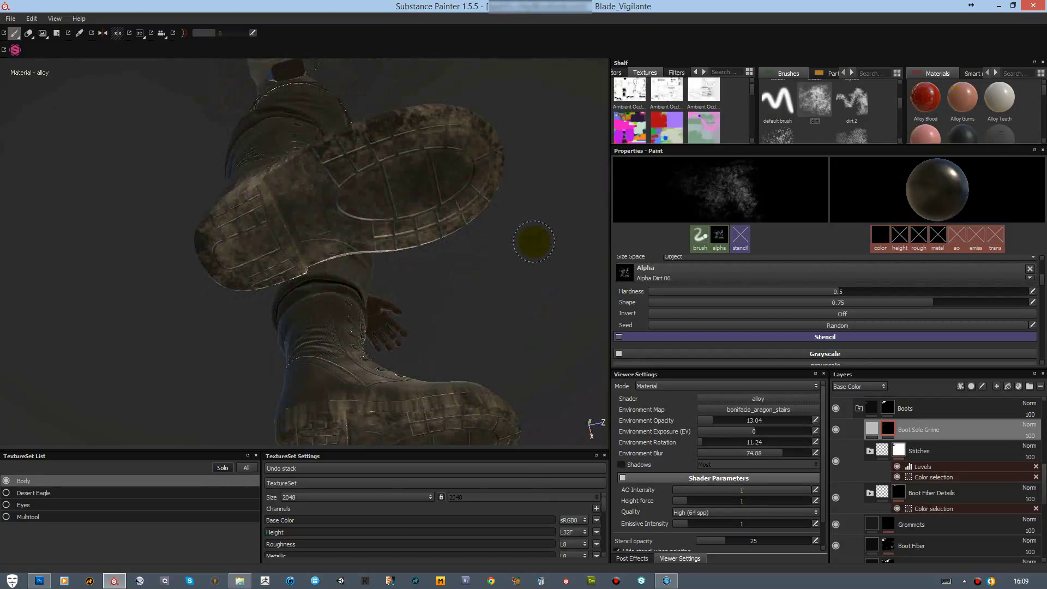
left_click(773, 136)
scroll(773, 126, "down", 1)
scroll(927, 305, "down", 2)
left_click(1019, 298)
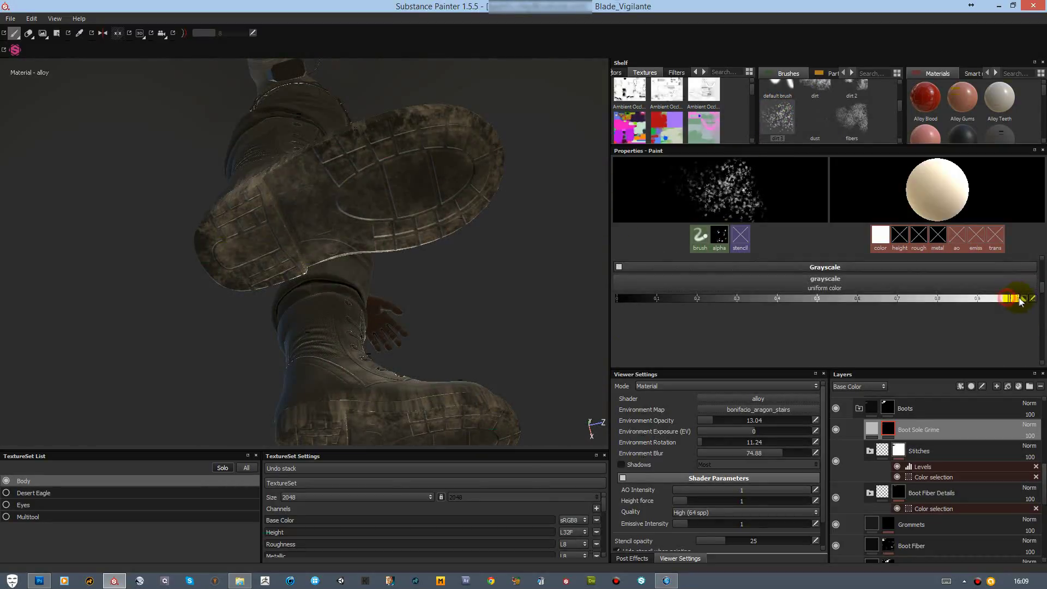
right_click_drag(402, 172, 401, 177, "ctrl")
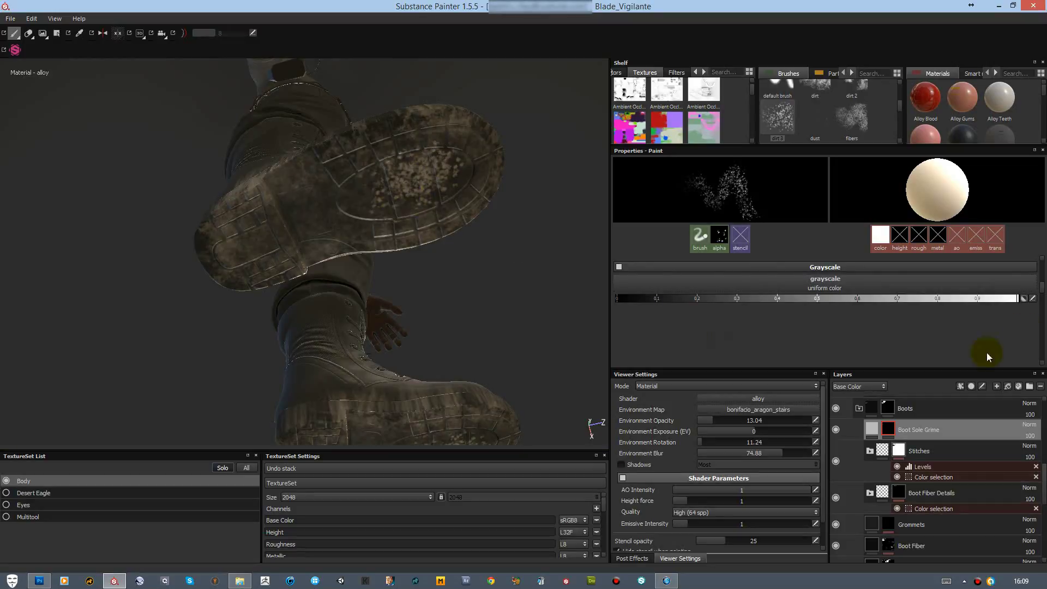
scroll(806, 273, "up", 2)
left_click(757, 288)
scroll(757, 287, "down", 2)
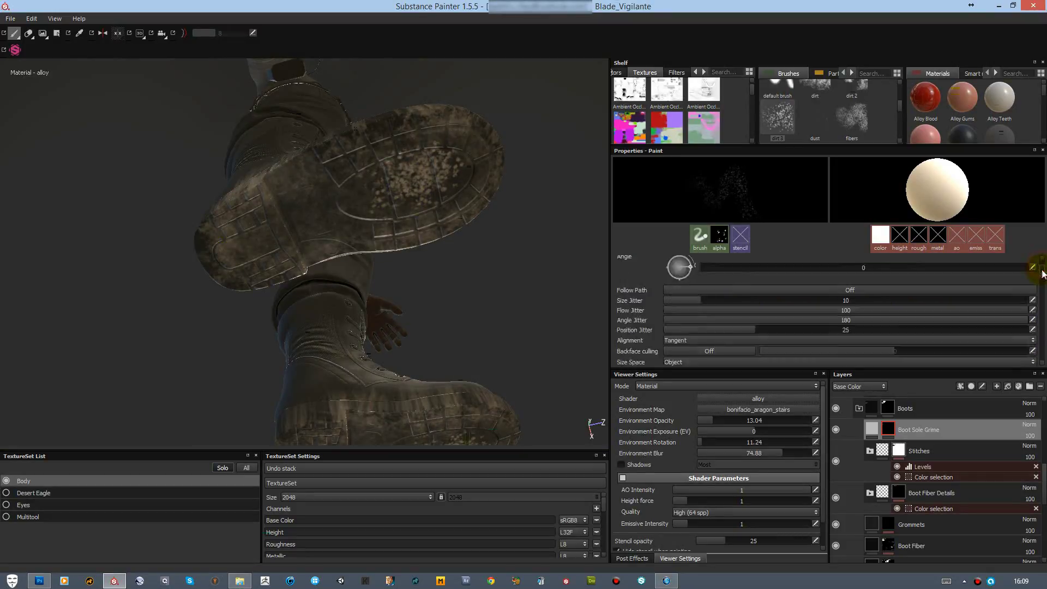
scroll(709, 294, "down", 1)
left_click_drag(662, 314, 843, 321)
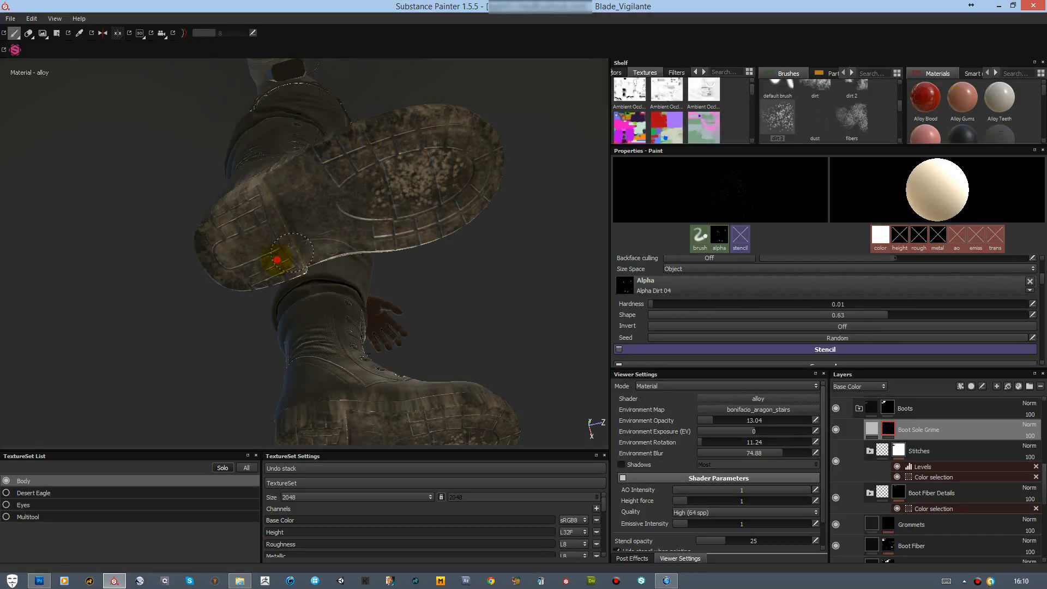
Step: Set the paint colour to black and use the dirt 2 brush at flow 30
scroll(685, 299, "down", 2)
scroll(731, 292, "down", 2)
left_click(619, 304)
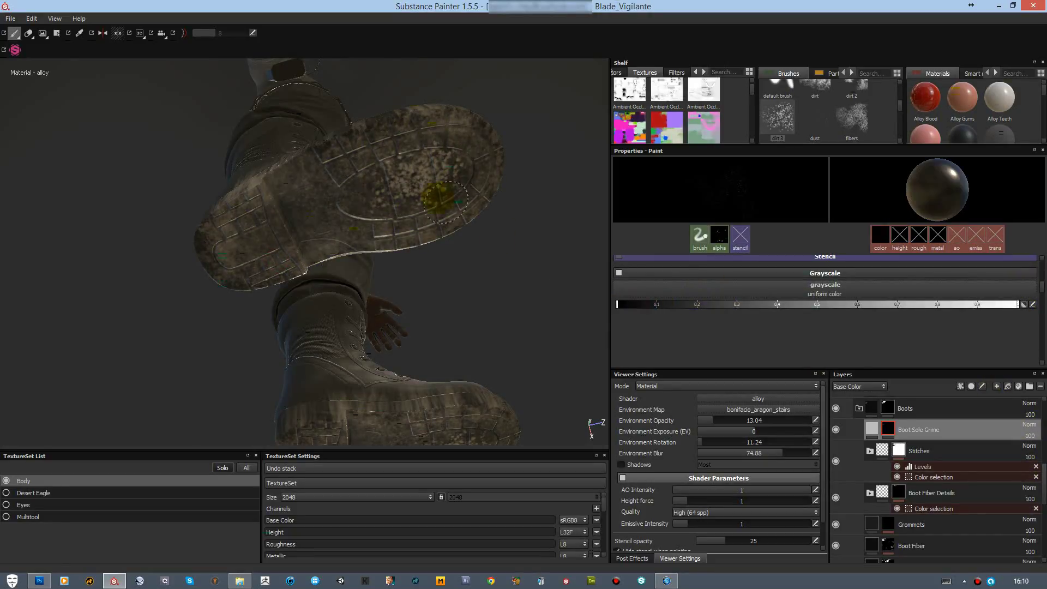
left_click_drag(1042, 286, 1043, 266)
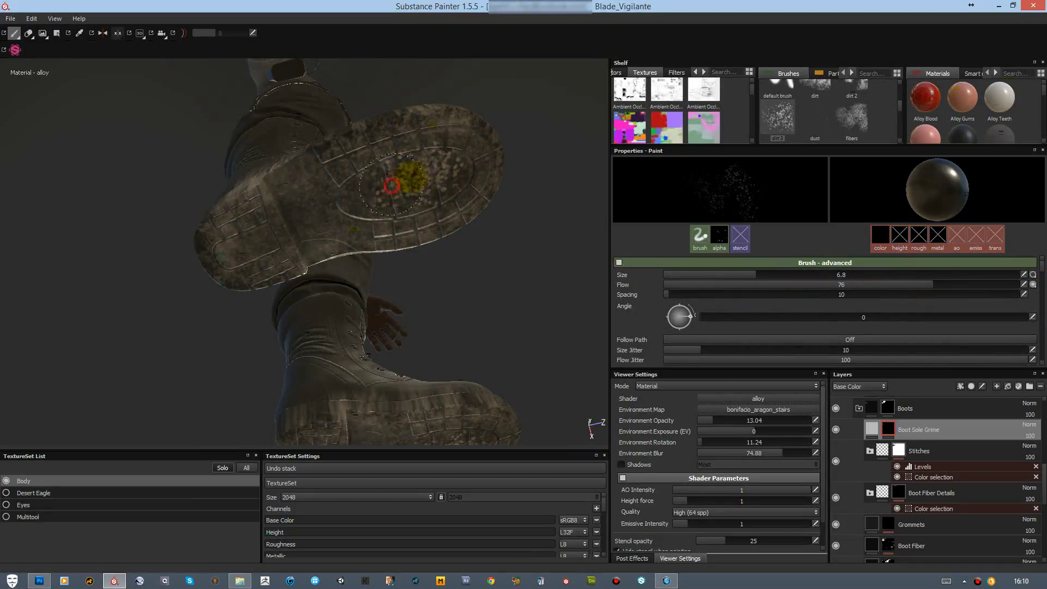
left_click(851, 90)
left_click(746, 285)
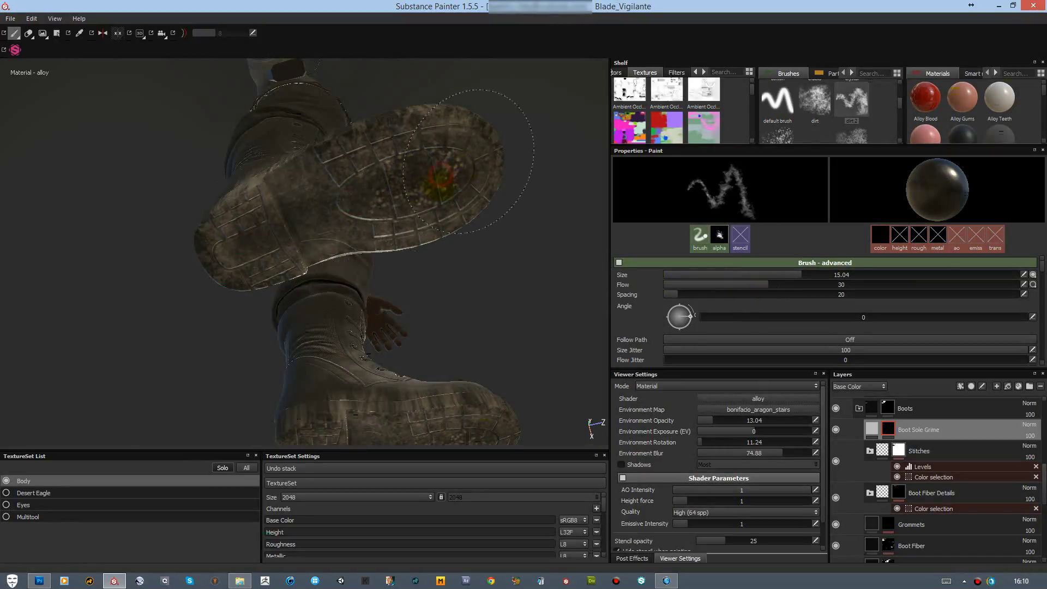
Step: Erase excess grime with a soft-edged eraser and add a new folder to the layers
left_click_drag(342, 214, 306, 315, "alt")
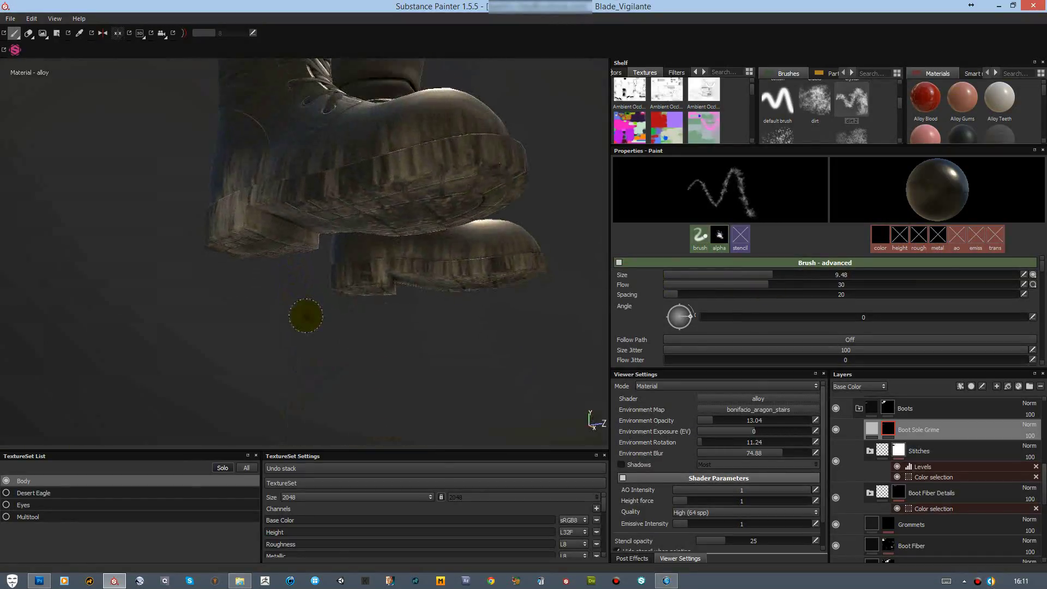
left_click(27, 34)
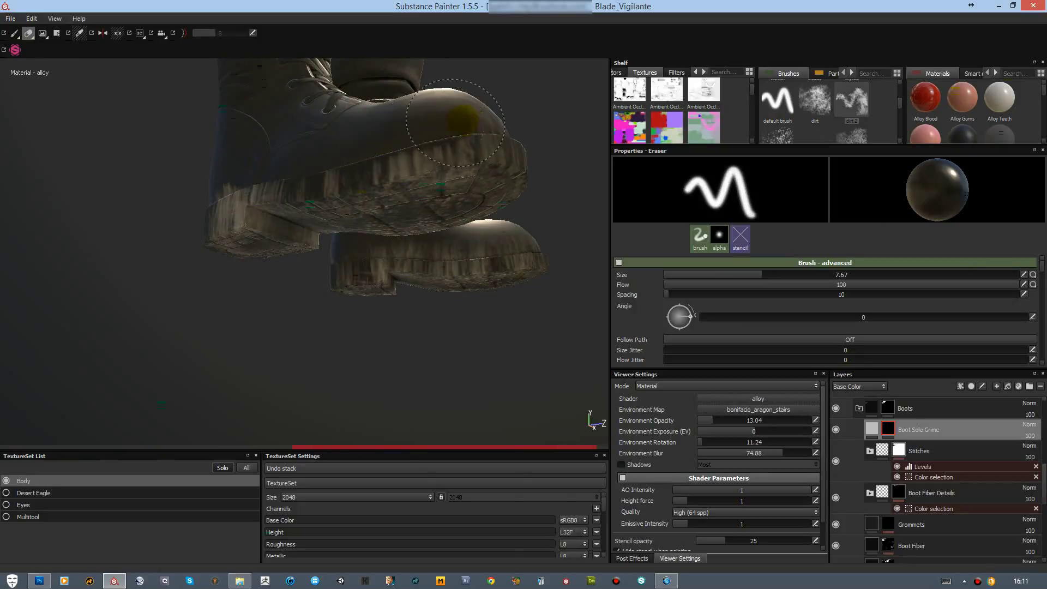
scroll(873, 327, "down", 5)
left_click(697, 302)
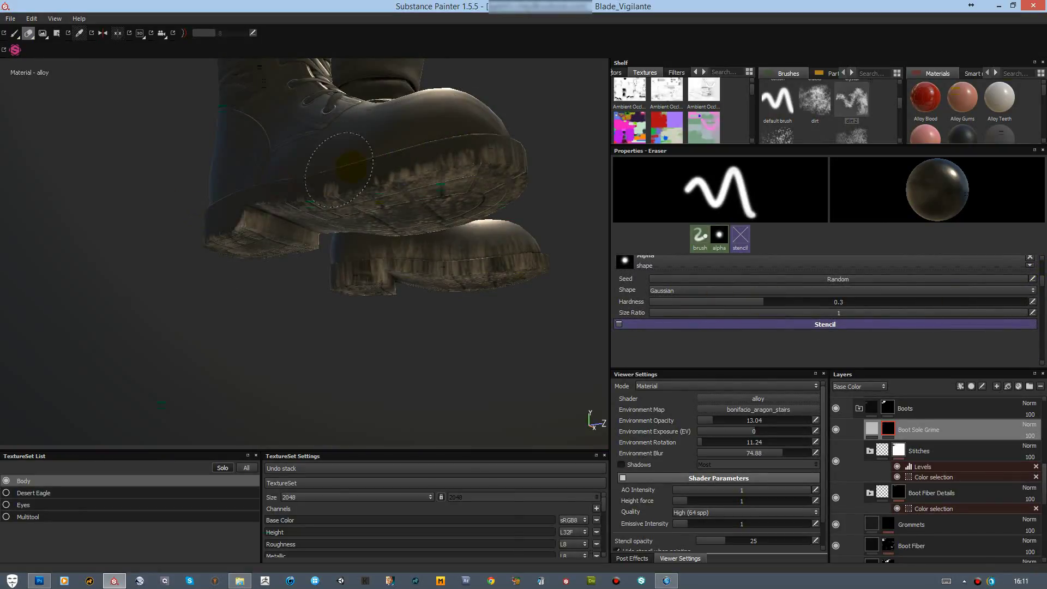
left_click_drag(508, 94, 223, 182, "alt")
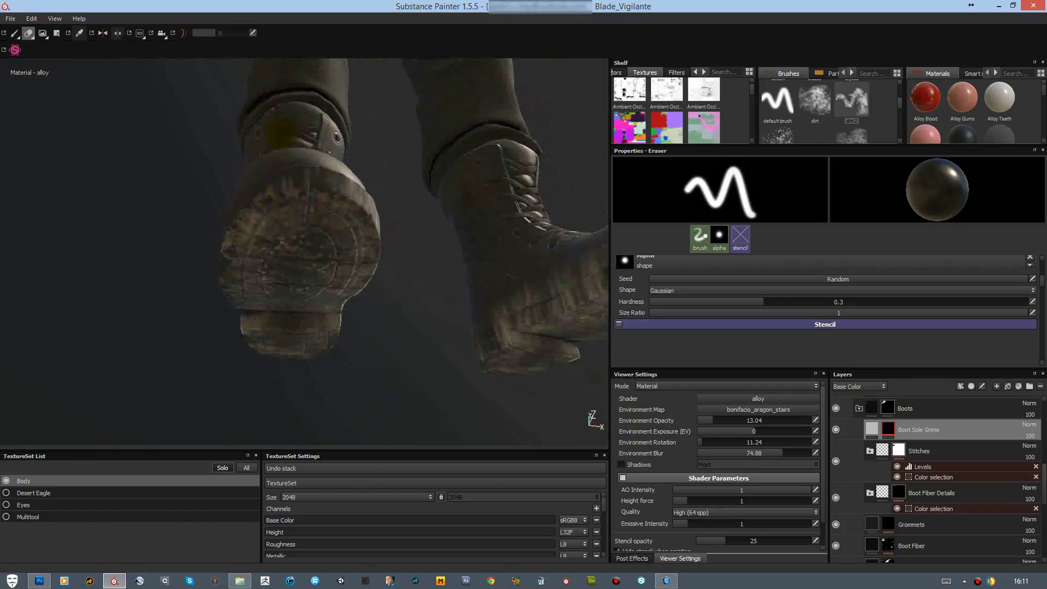
left_click(1030, 386)
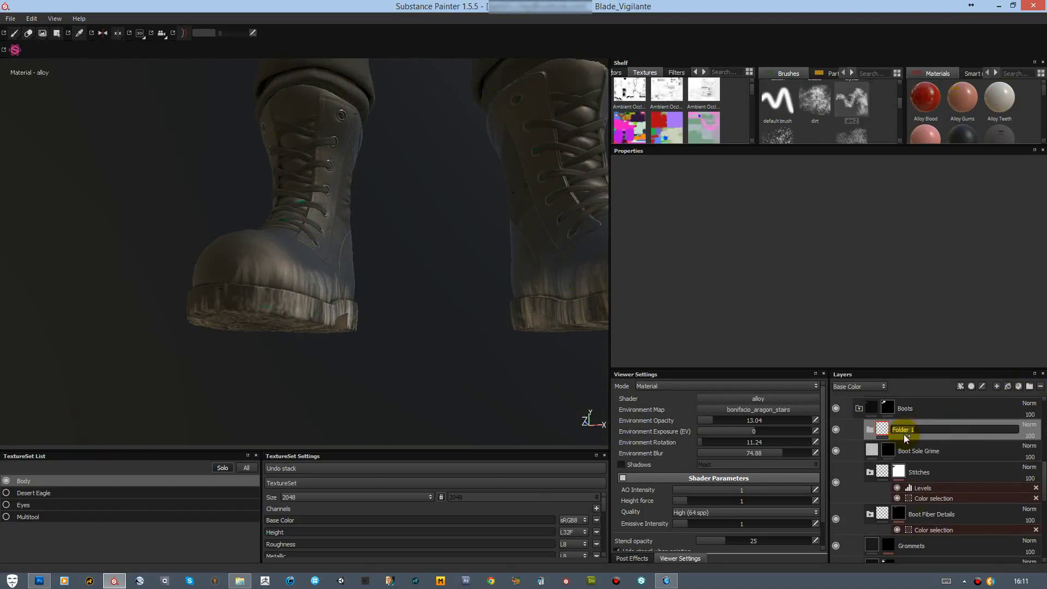
Step: Name the folder 'Boot Grime', add a colour-selection mask, and reselect the Boot Sole Grime layer
type("Boot Grime")
key("Return")
right_click(934, 430)
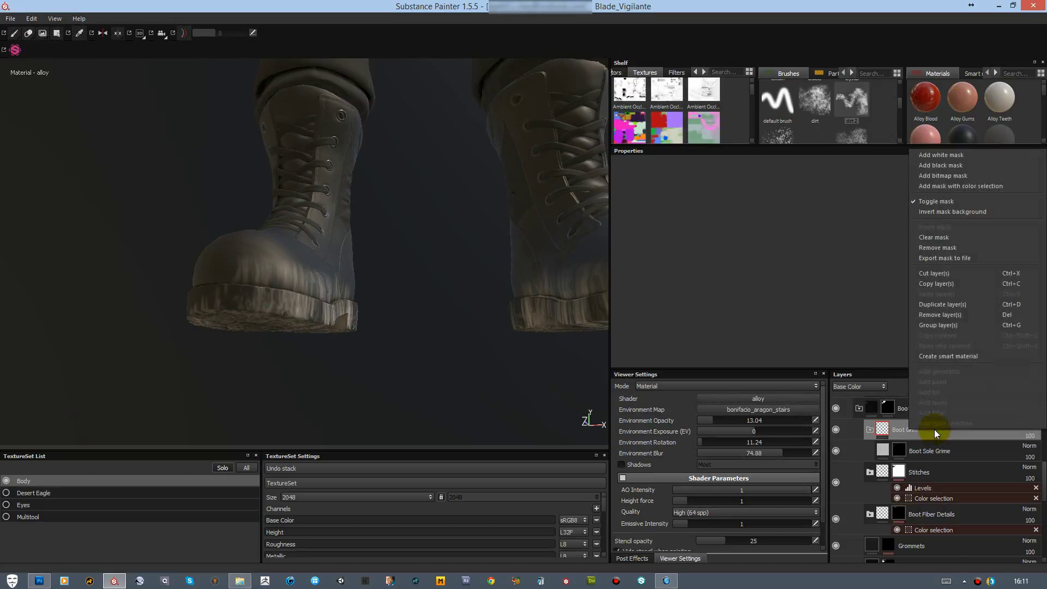
left_click(960, 186)
left_click(1019, 244)
left_click(535, 353)
left_click(927, 461)
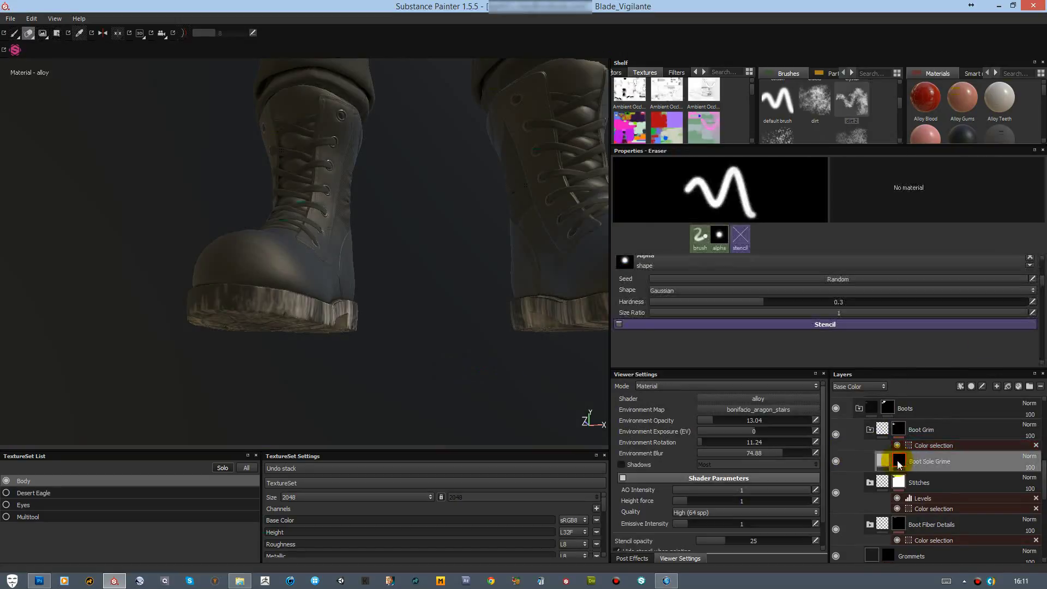
mouse_move(337, 383)
left_mouse_down("alt")
mouse_move(331, 370)
mouse_move(363, 339)
mouse_move(362, 292)
mouse_move(493, 275)
left_mouse_up("alt")
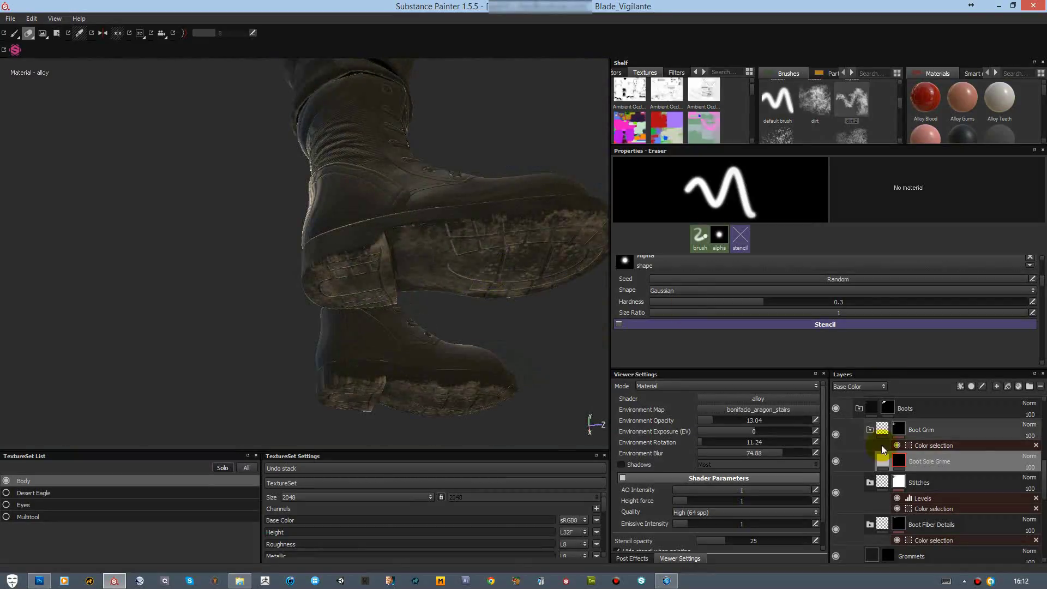
left_click(15, 33)
Step: Pick the dirt brush again and erase grime patches from the soles' mask
left_click(815, 100)
scroll(1043, 283, "up", 5)
left_click_drag(709, 269, 690, 274)
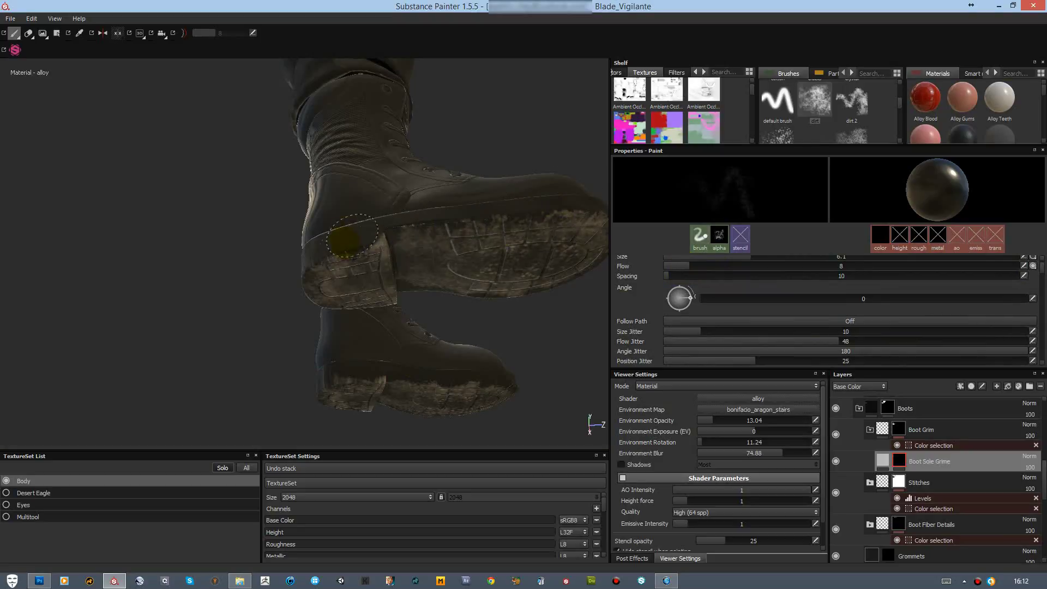
scroll(1036, 283, "down", 5)
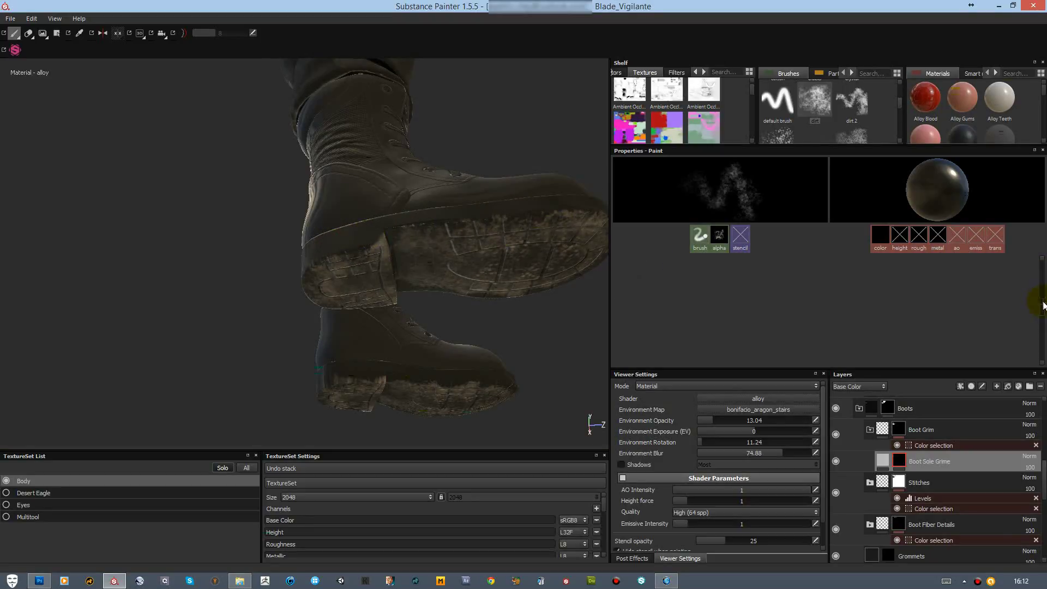
left_click(1023, 317)
scroll(927, 281, "up", 5)
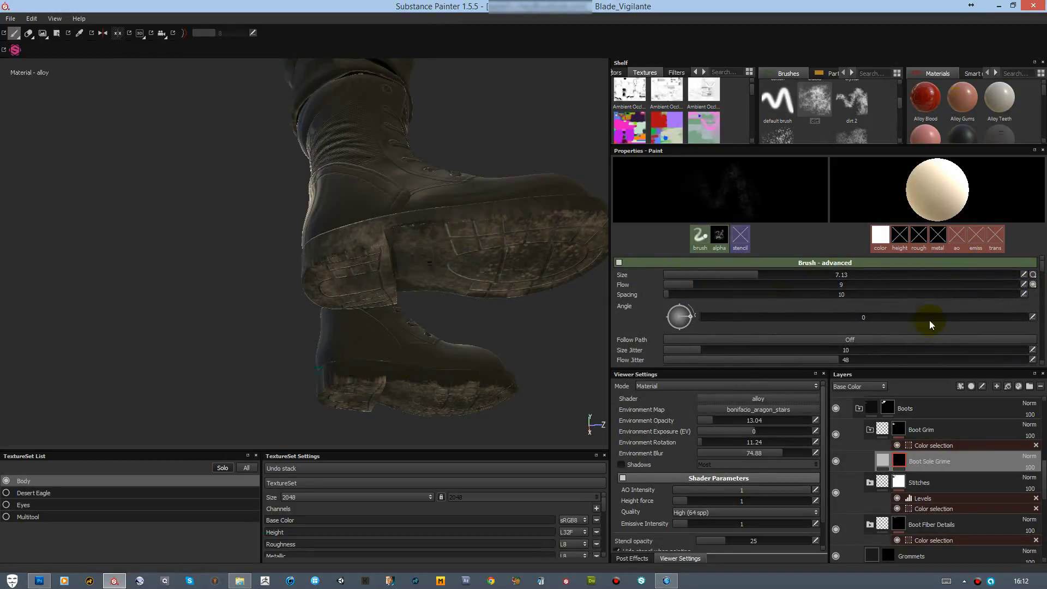
scroll(1032, 276, "down", 5)
left_click_drag(1022, 317, 326, 243)
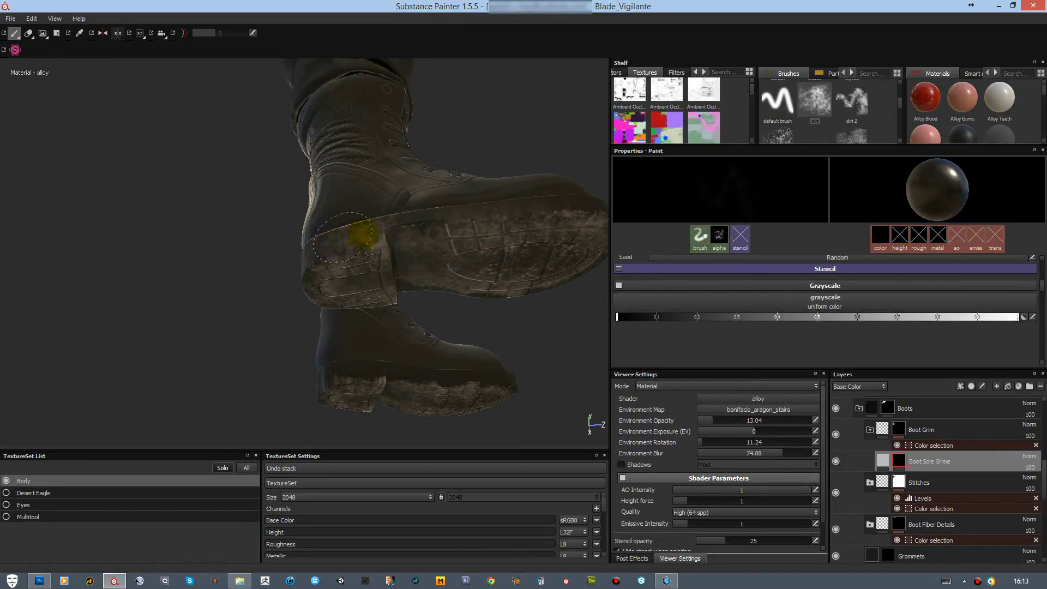
key("e")
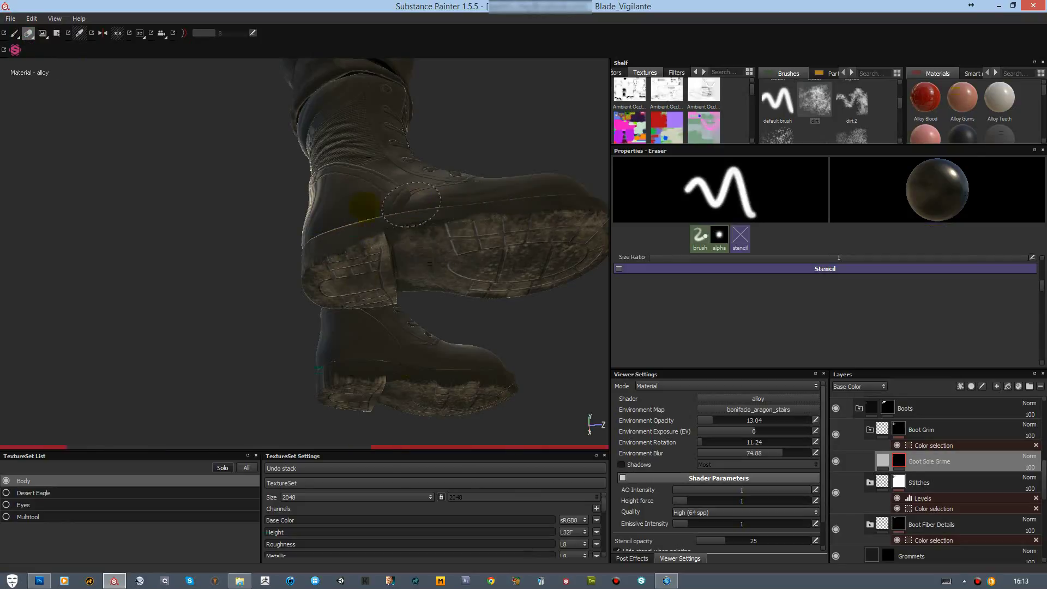
left_click_drag(333, 342, 463, 303, "alt")
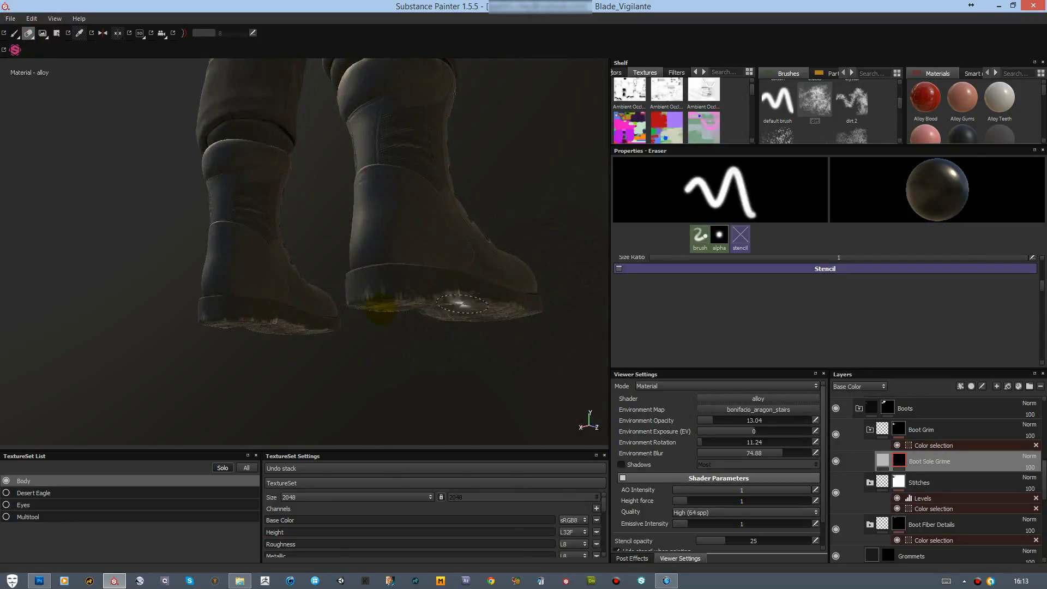
mouse_move(431, 187)
left_mouse_down("alt")
mouse_move(207, 232)
mouse_move(227, 219)
left_mouse_up("alt")
Step: Switch back to painting with a near-white value at flow 8 for the soles
left_click(14, 34)
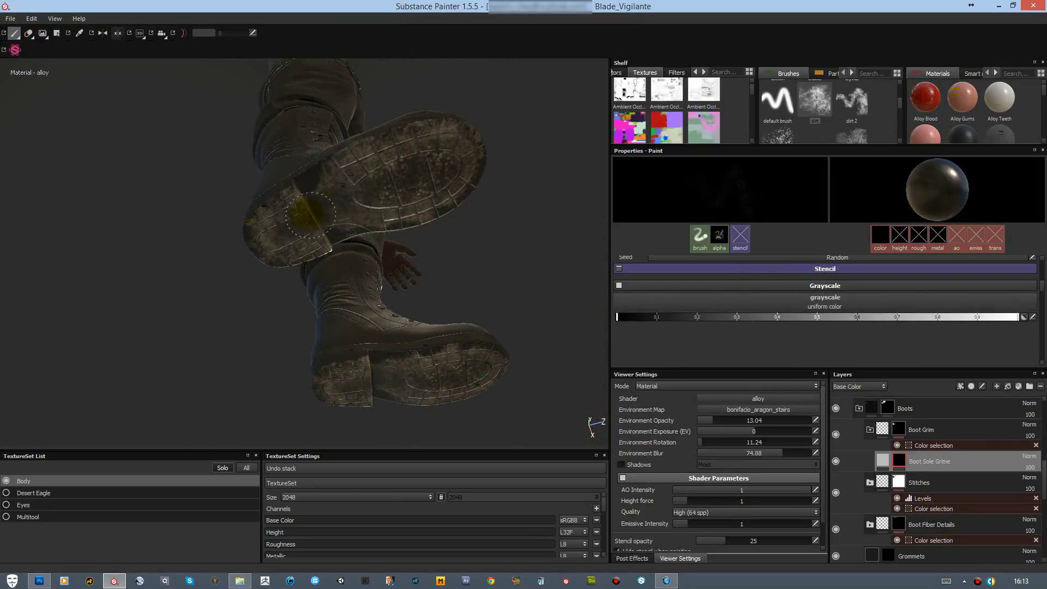
scroll(712, 286, "up", 5)
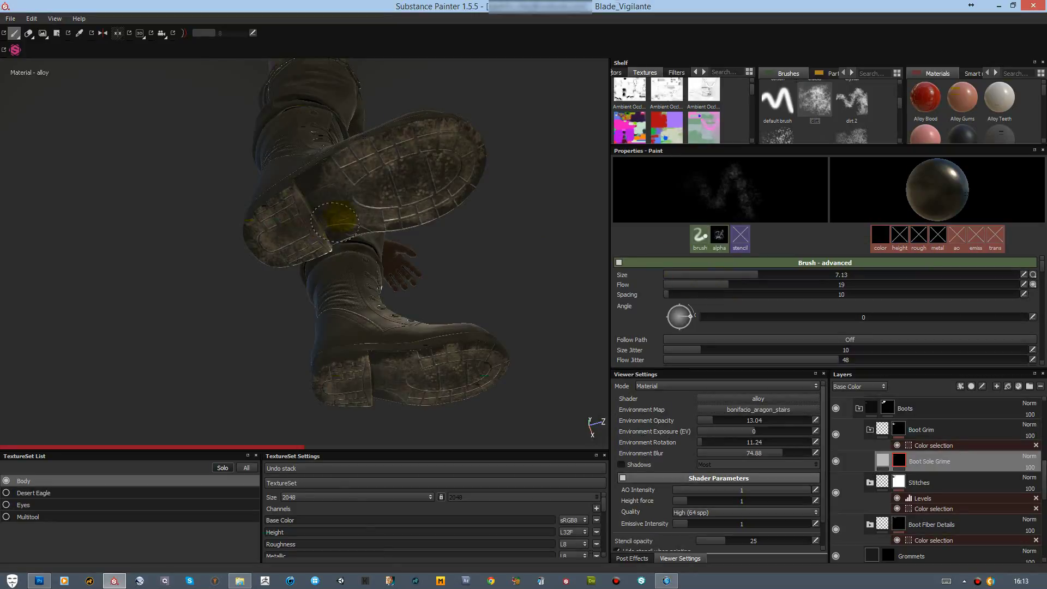
scroll(1039, 288, "down", 5)
left_click(1015, 329)
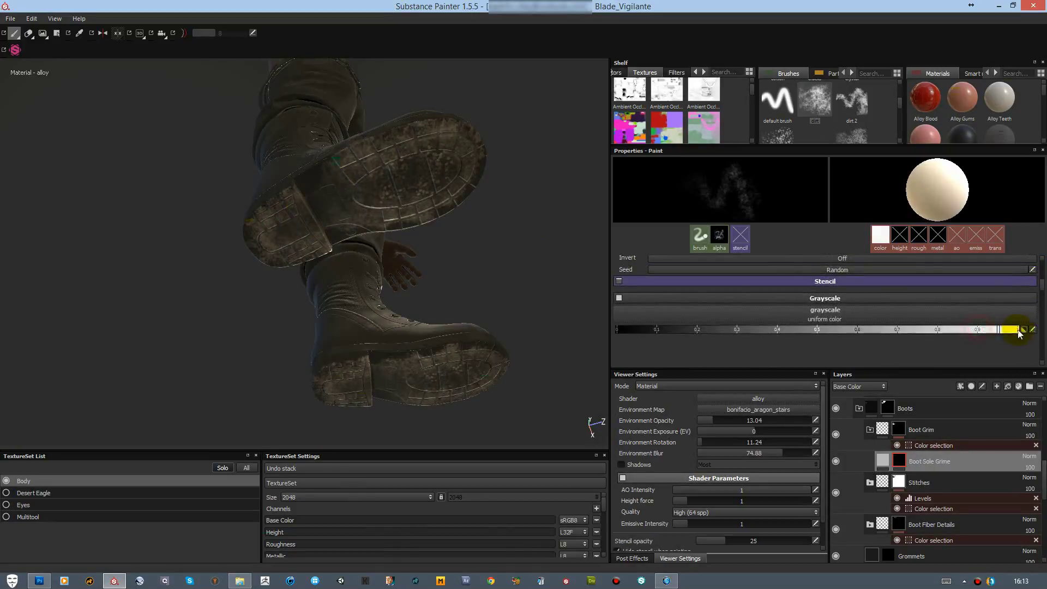
scroll(1019, 283, "up", 5)
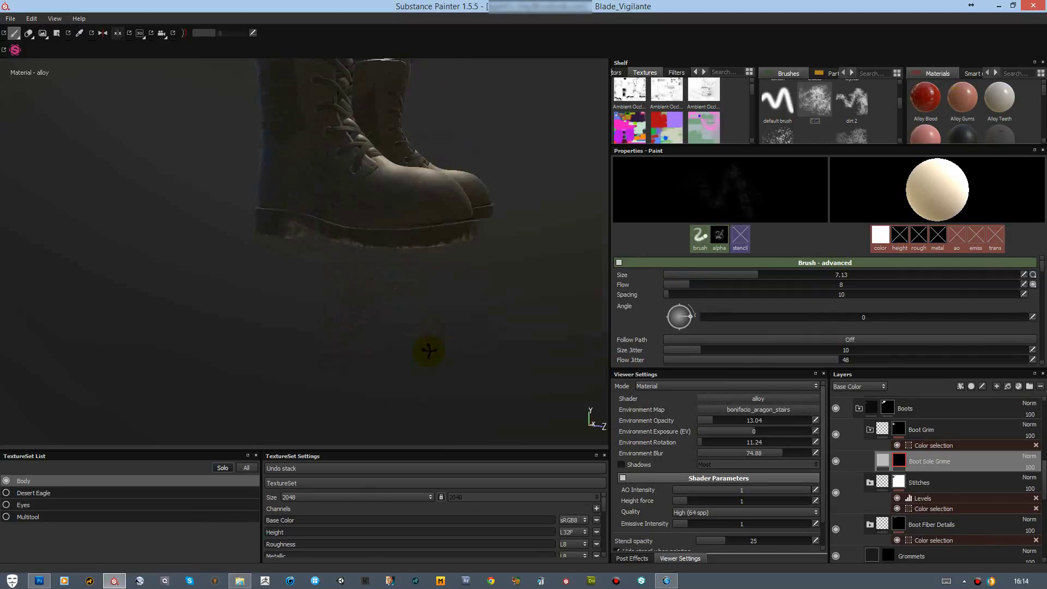
mouse_move(425, 350)
left_mouse_down("alt")
mouse_move(376, 205)
mouse_move(392, 212)
left_mouse_up("alt")
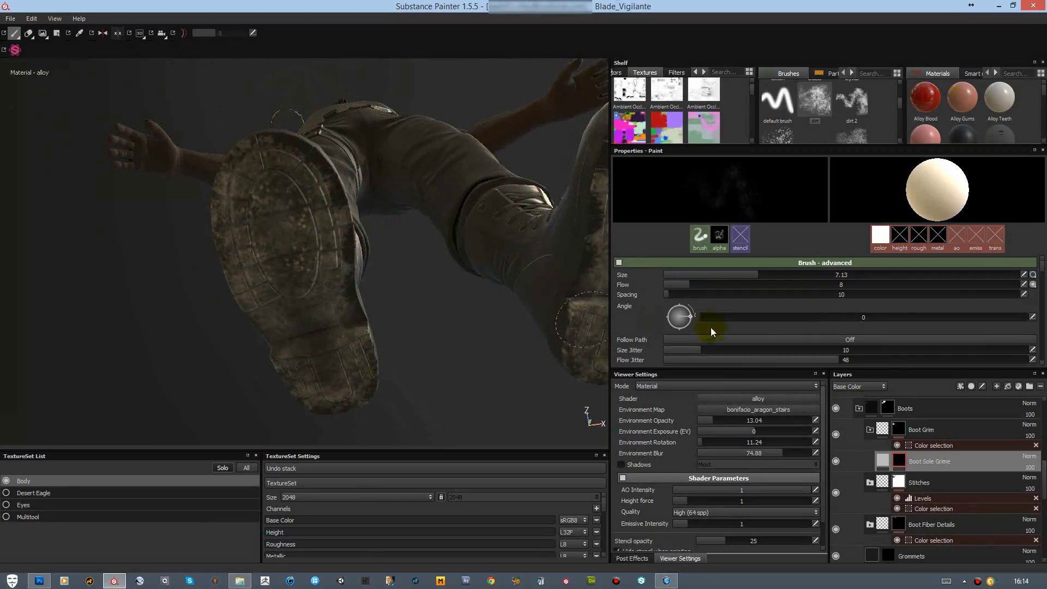
Step: Change the Boot Sole Grime fill's base colour to dark brown (RGB 0.152, 0.097, 0.019)
left_click(882, 460)
left_click(631, 297)
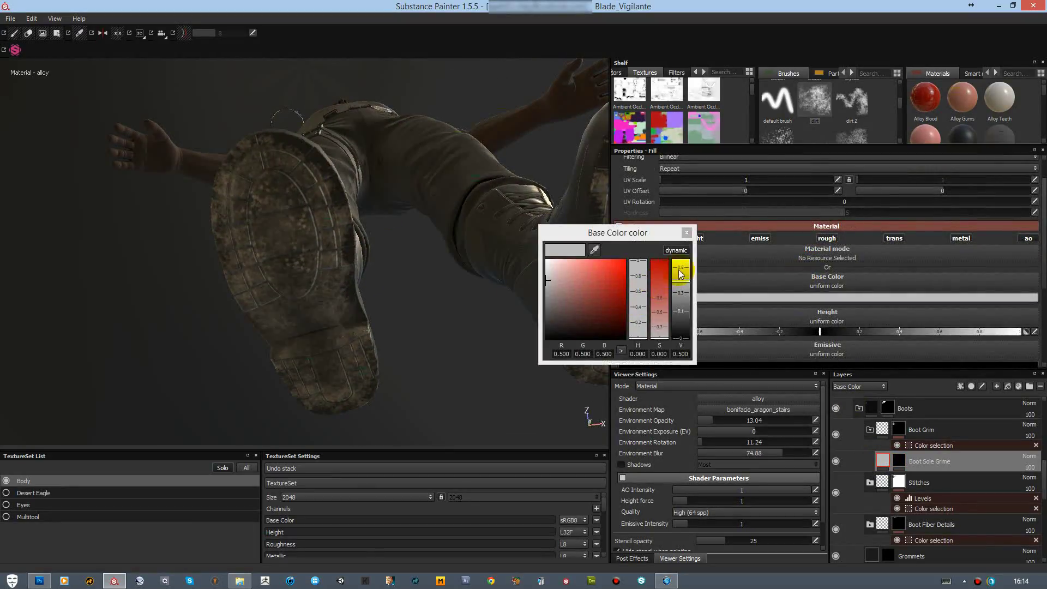
left_click_drag(638, 324, 638, 331)
mouse_move(681, 273)
left_mouse_down()
mouse_move(662, 275)
mouse_move(661, 291)
mouse_move(681, 301)
left_mouse_up()
Step: Disable the Boot Grim layer's mask and view the boot sole
left_click(684, 233)
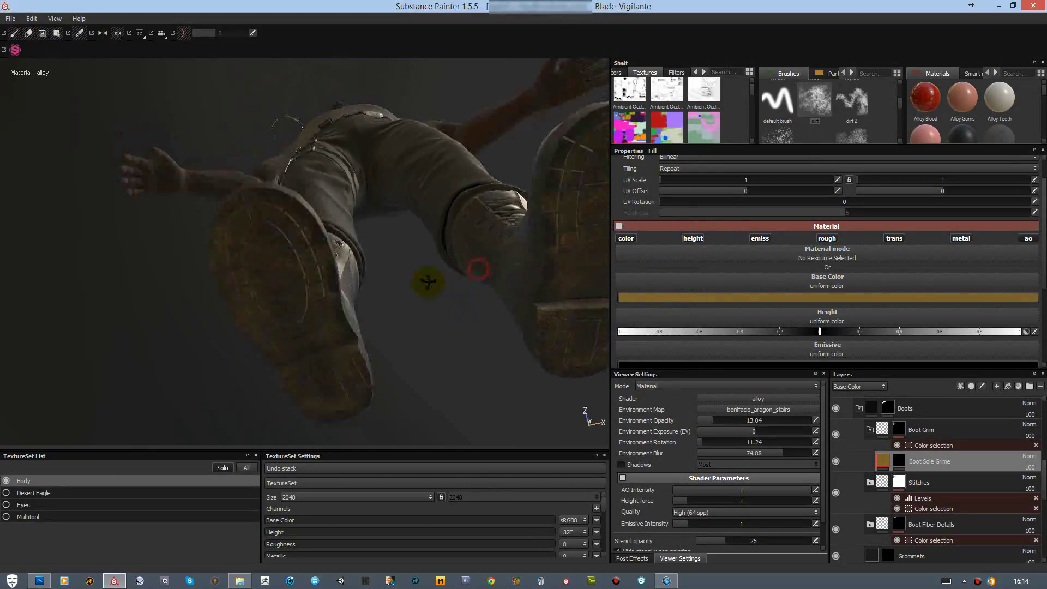
left_click_drag(423, 280, 260, 300, "alt")
right_click(899, 426)
left_click(947, 208)
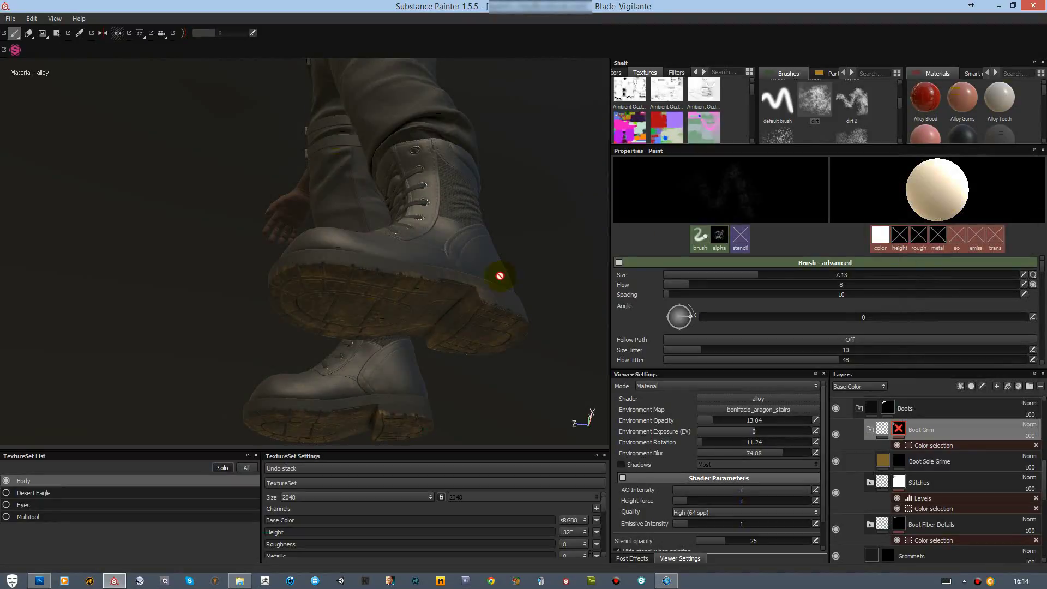
left_click_drag(498, 278, 453, 322, "alt")
Step: Adjust the roughness value of the Soles fill layer
scroll(927, 464, "down", 3)
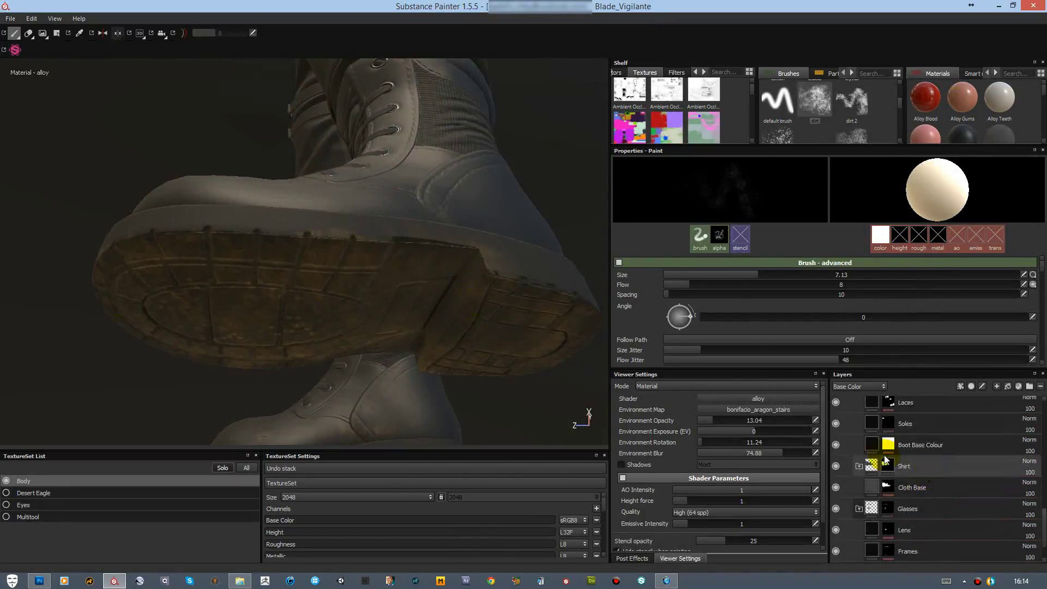
left_click(905, 424)
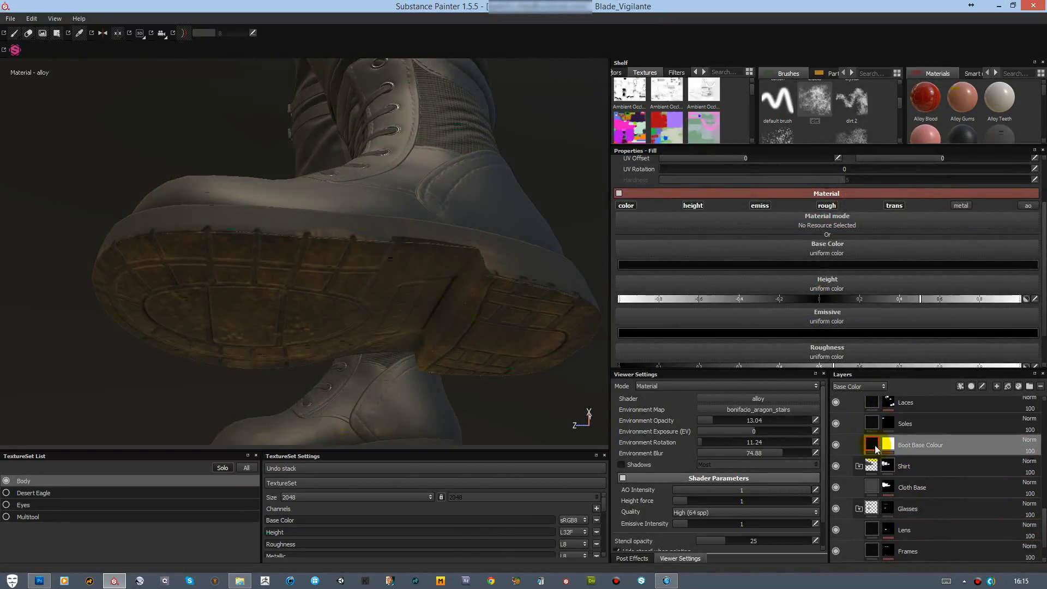
scroll(899, 338, "down", 1)
left_click(899, 326)
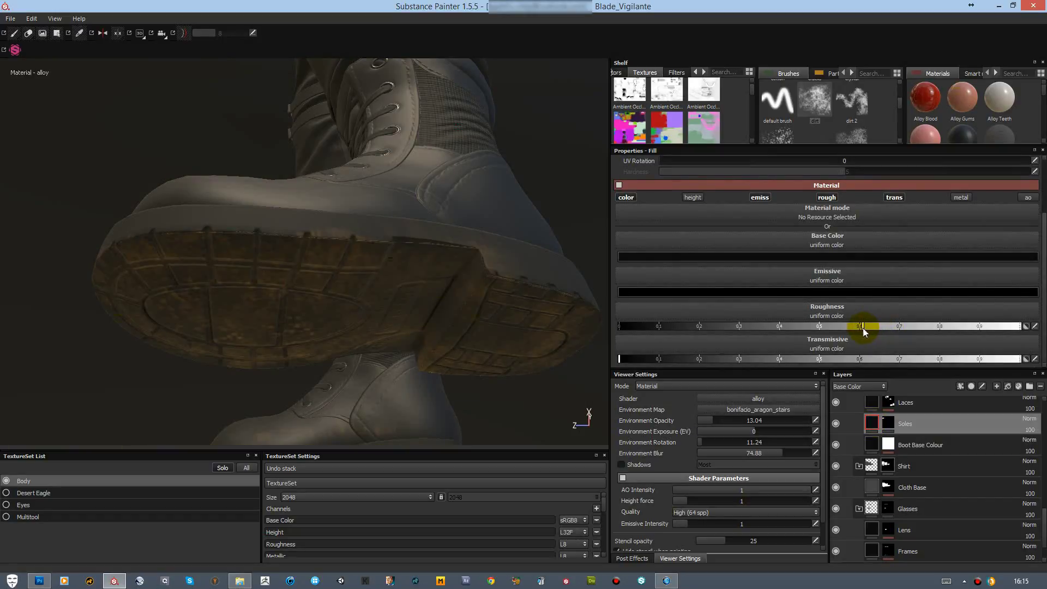
scroll(899, 464, "up", 2)
scroll(899, 463, "up", 2)
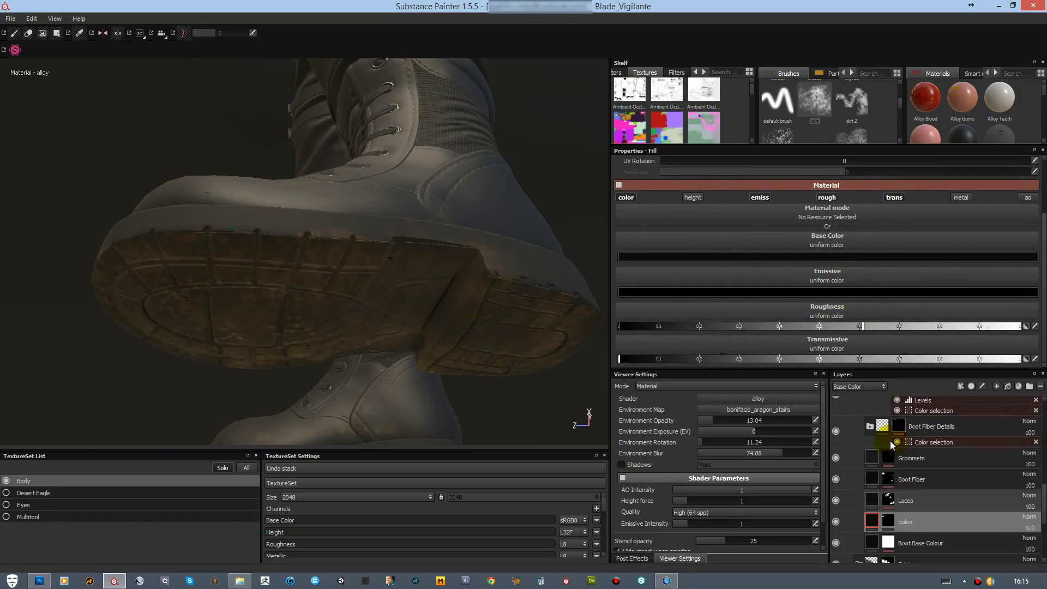
scroll(900, 464, "up", 1)
Step: Turn off the emissive and metallic channels on the Boot Sole Grime fill
left_click(898, 463)
scroll(905, 469, "down", 3)
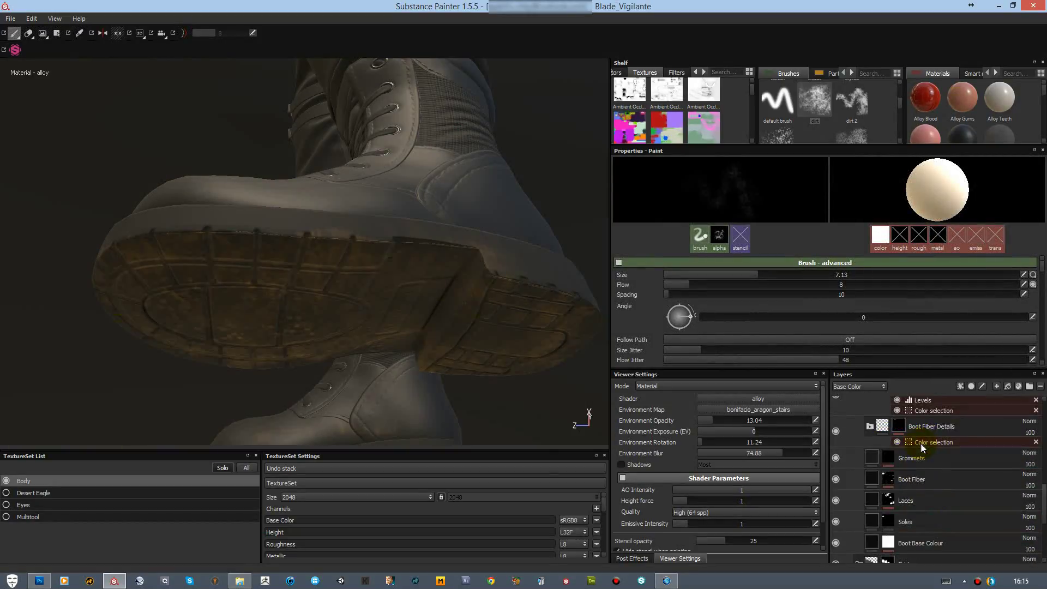
scroll(834, 404, "up", 2)
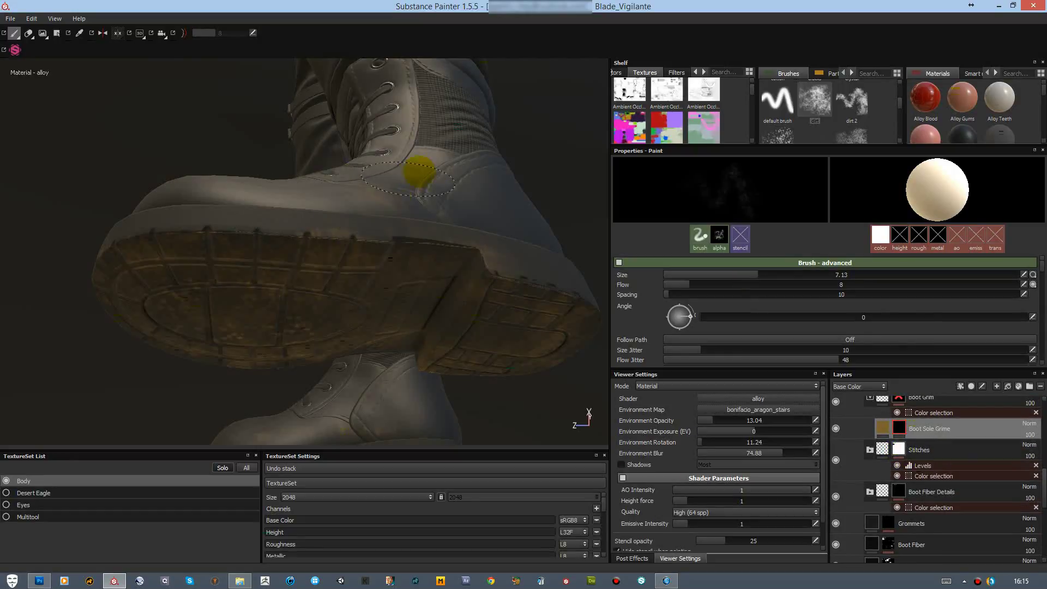
mouse_move(441, 94)
left_mouse_down("alt")
mouse_move(387, 224)
mouse_move(518, 306)
left_mouse_up("alt")
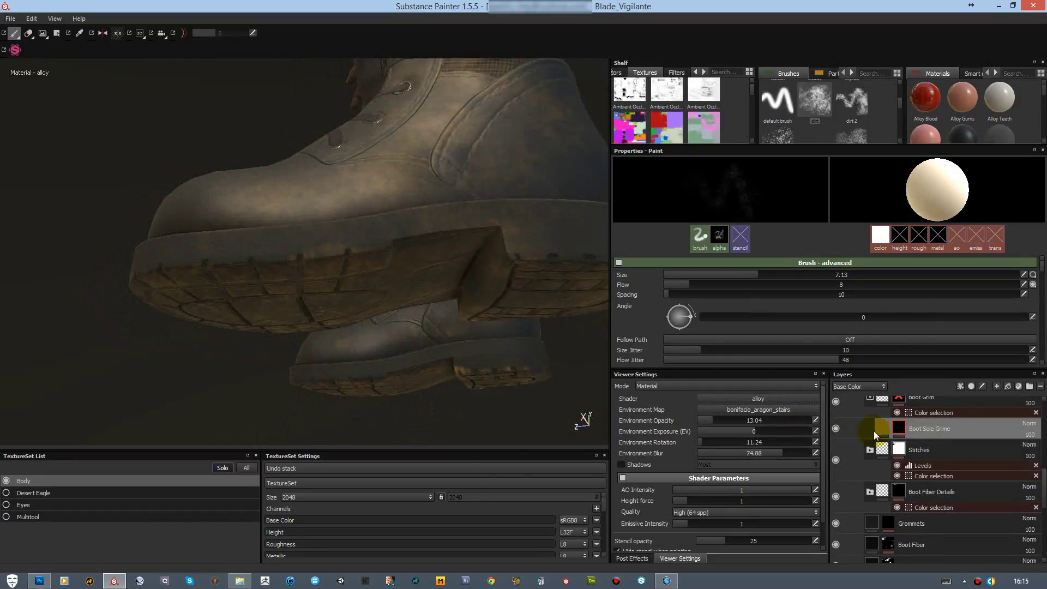
left_click(876, 428)
left_click(759, 197)
left_click(960, 198)
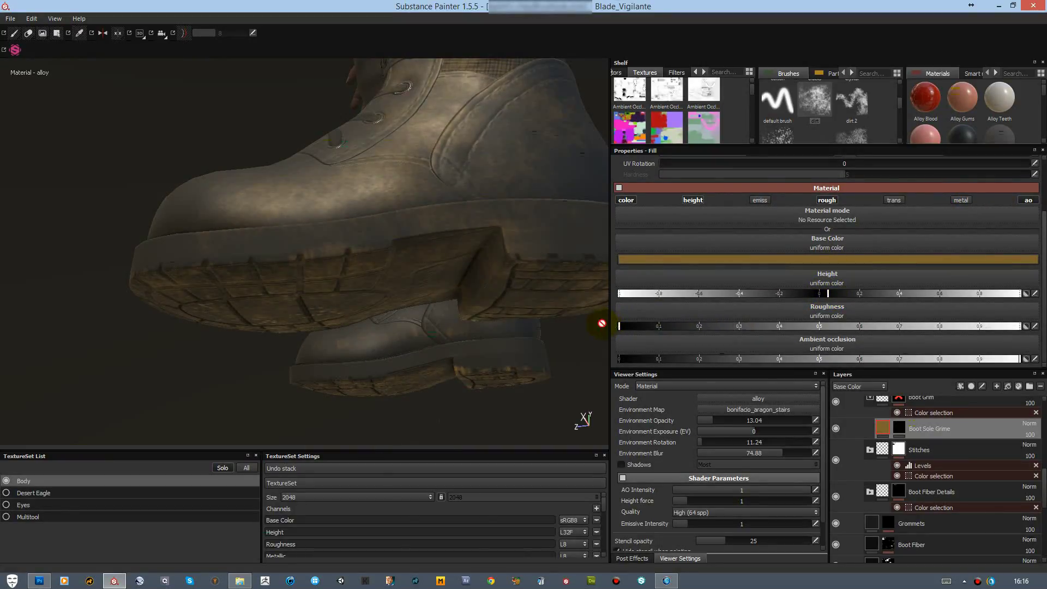
Step: Lower the Boot Sole Grime height value to zero
left_click_drag(452, 219, 518, 285, "alt")
scroll(518, 285, "up", 3)
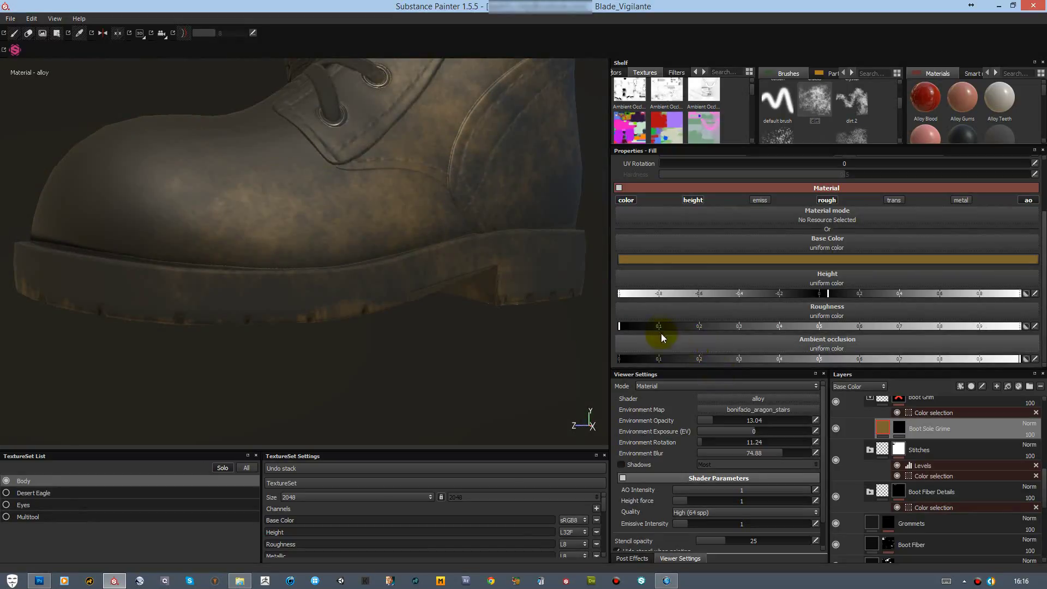
left_click_drag(891, 301, 828, 300)
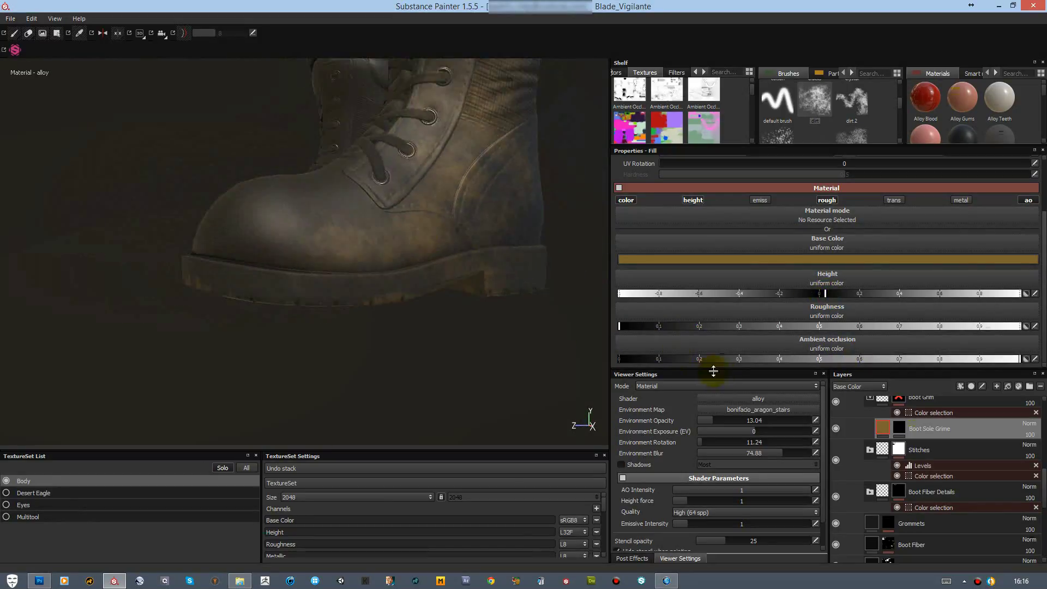
scroll(927, 464, "down", 3)
Step: Set the Boot Base Colour leather roughness to exactly 0
left_click(922, 510)
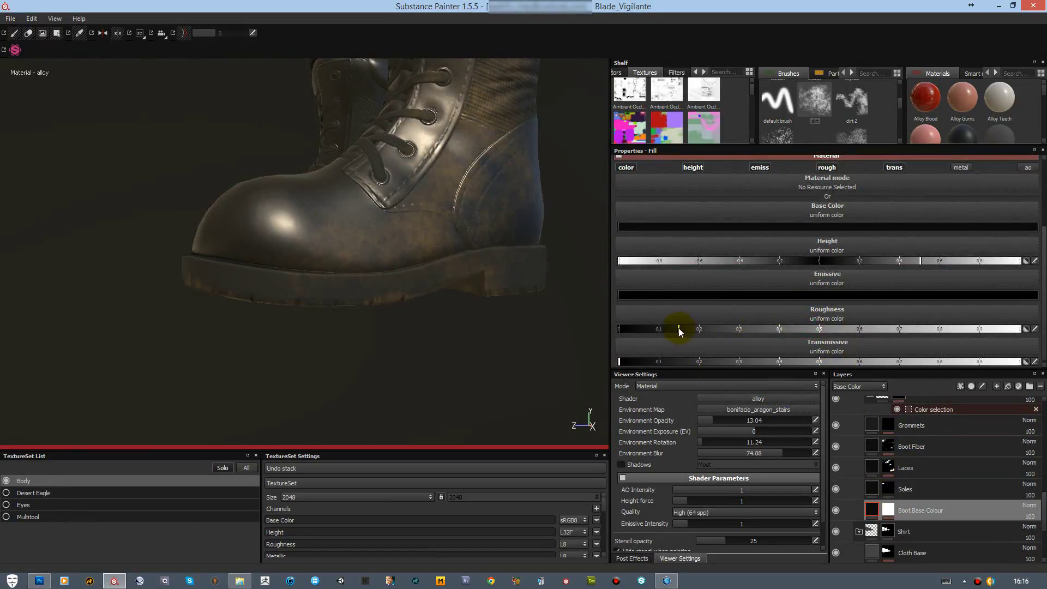
mouse_move(801, 330)
left_mouse_down()
mouse_move(627, 327)
mouse_move(428, 358)
left_mouse_up()
left_click(1034, 329)
type("0.53")
key("Return")
scroll(438, 357, "up", 3)
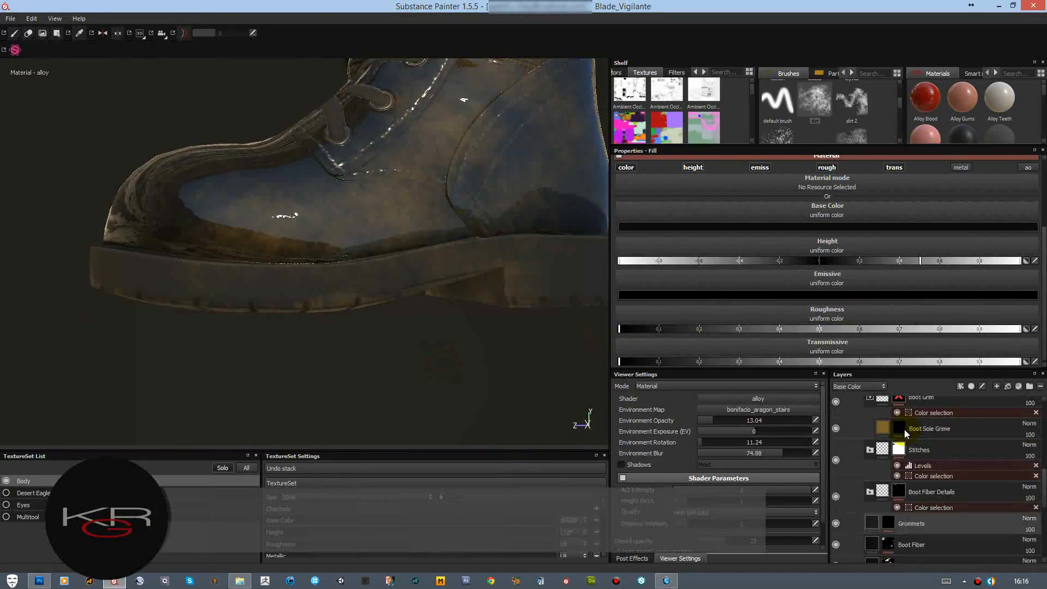
scroll(930, 463, "up", 3)
Step: Raise the Boot Sole Grime roughness to about 0.87
left_click(930, 428)
left_click_drag(673, 328, 879, 331)
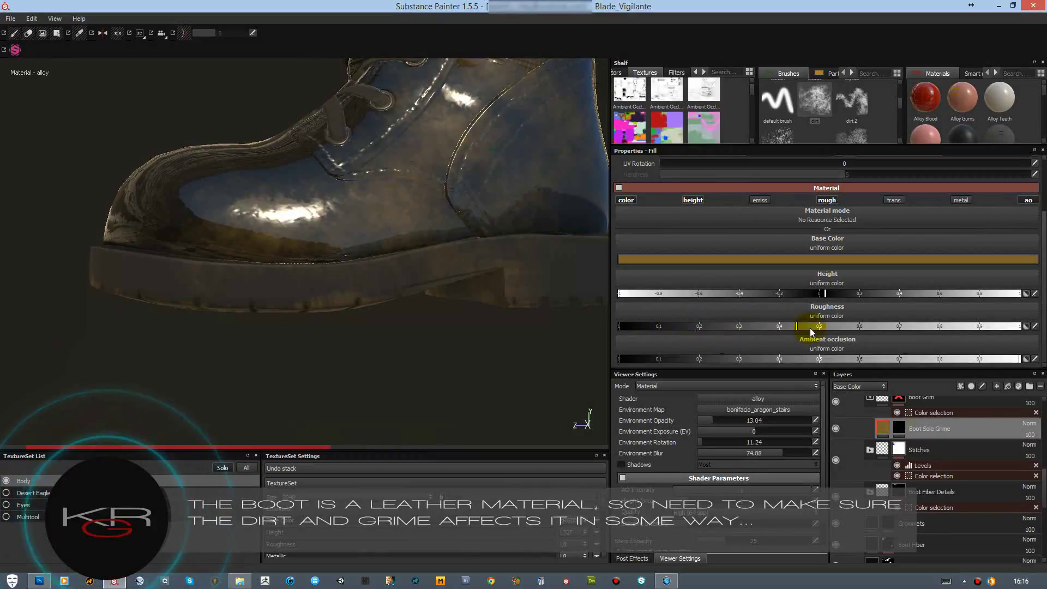
scroll(938, 480, "down", 2)
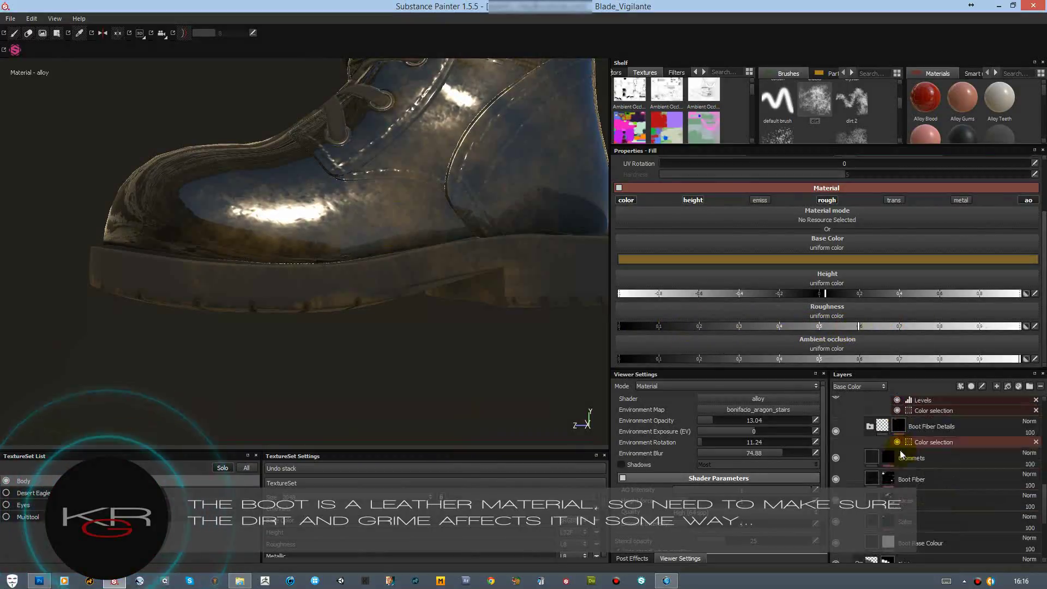
left_click(938, 522)
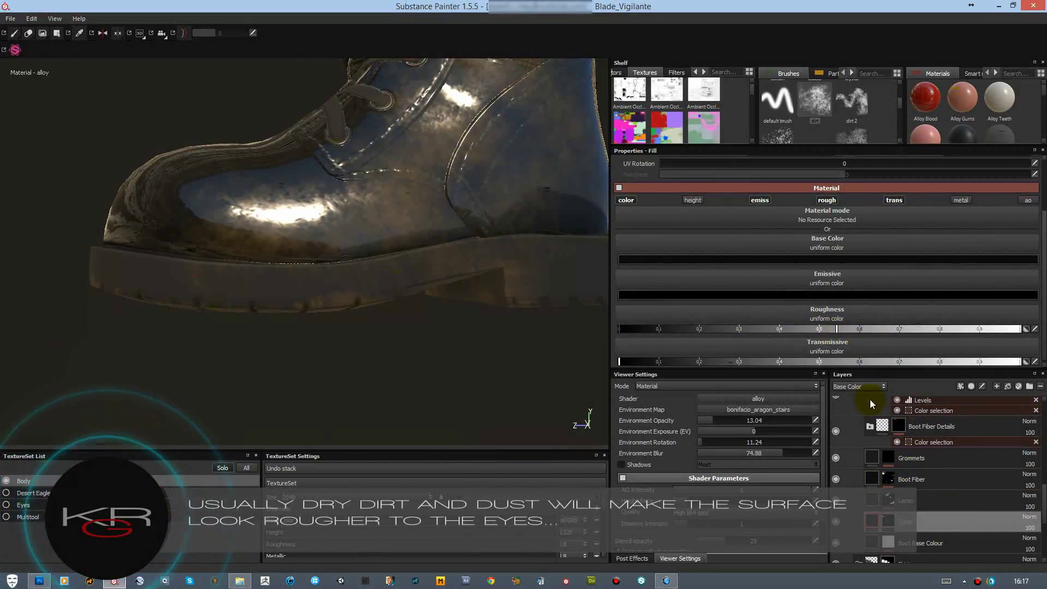
mouse_move(428, 363)
left_mouse_down("alt")
mouse_move(430, 386)
mouse_move(436, 376)
left_mouse_up("alt")
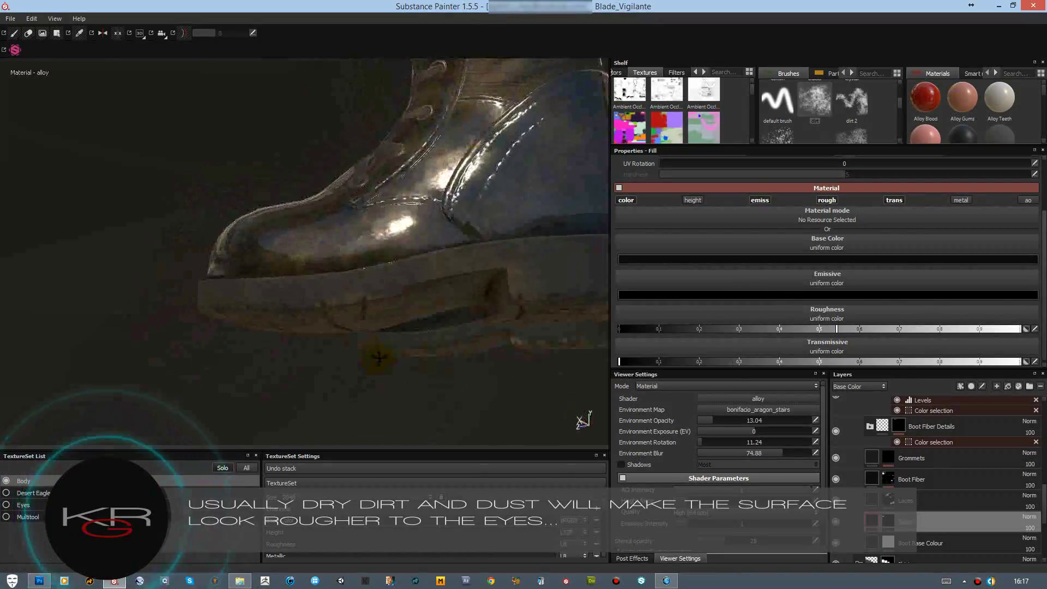
scroll(938, 480, "up", 2)
left_click(930, 462)
mouse_move(868, 327)
left_mouse_down()
mouse_move(982, 327)
mouse_move(967, 326)
left_mouse_up()
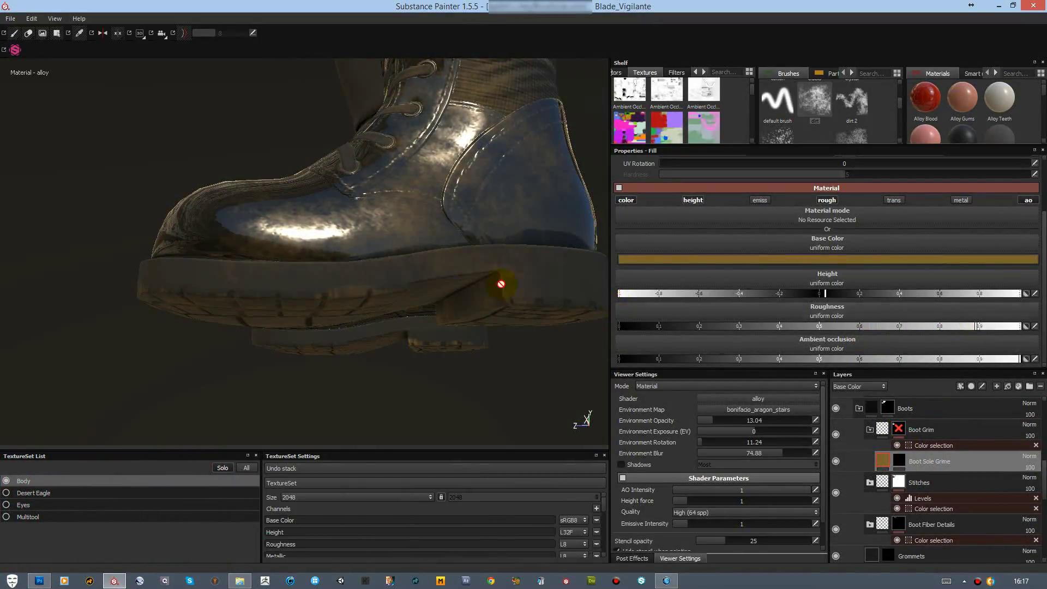
Step: Inspect the roughness channel and Boot Base Colour's colour-selection mask in solo view
key("c")
key("c")
key("c")
key("shift+c")
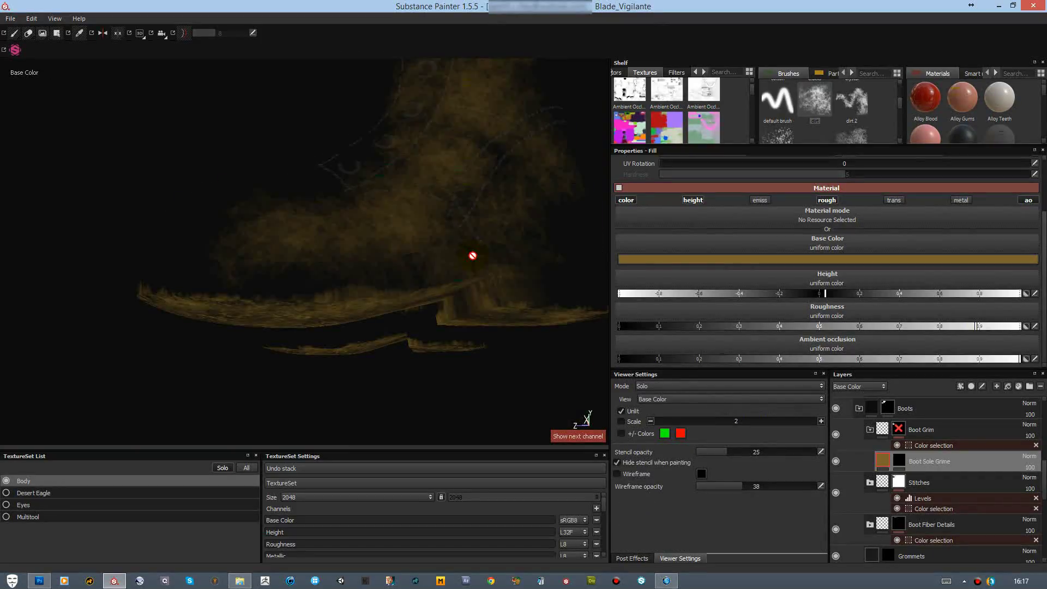
key("c")
key("c")
left_click(933, 327)
scroll(900, 510, "down", 3)
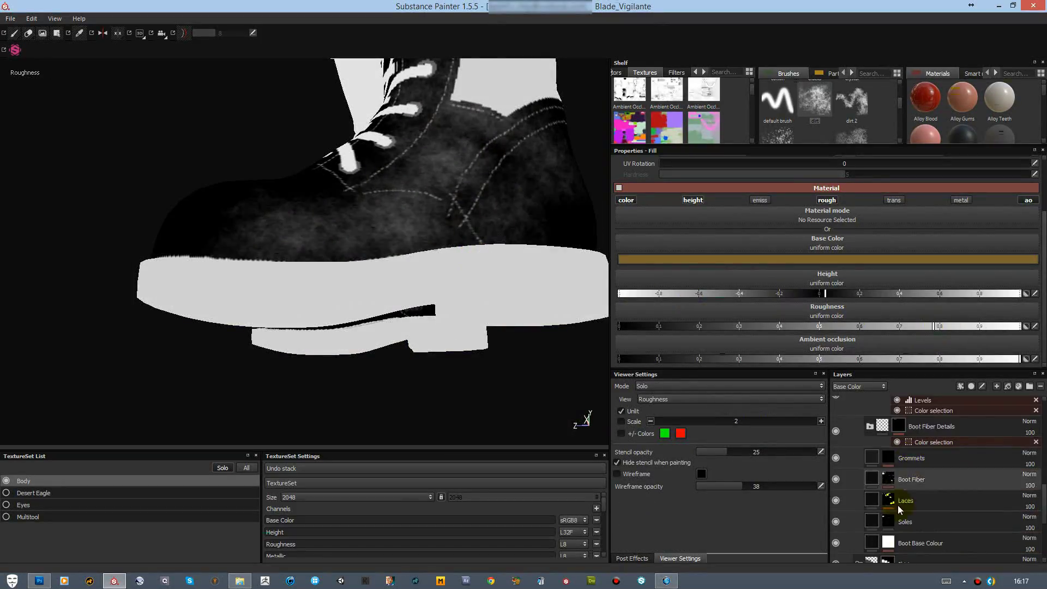
left_click(905, 559)
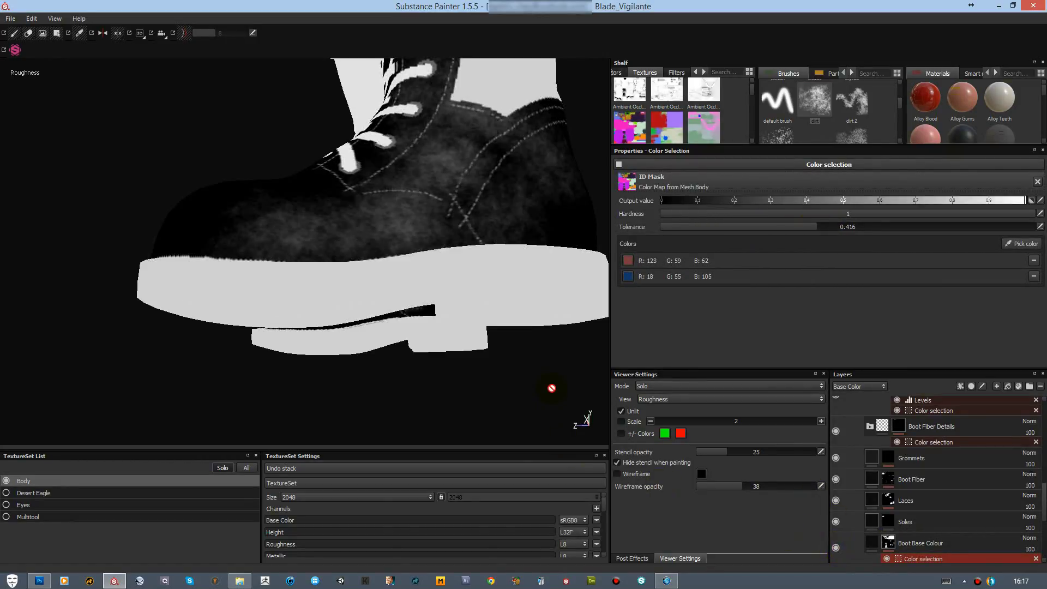
key("m")
Step: Check the Laces and Soles layer masks in single-channel view
scroll(883, 479, "down", 1)
left_click(887, 467)
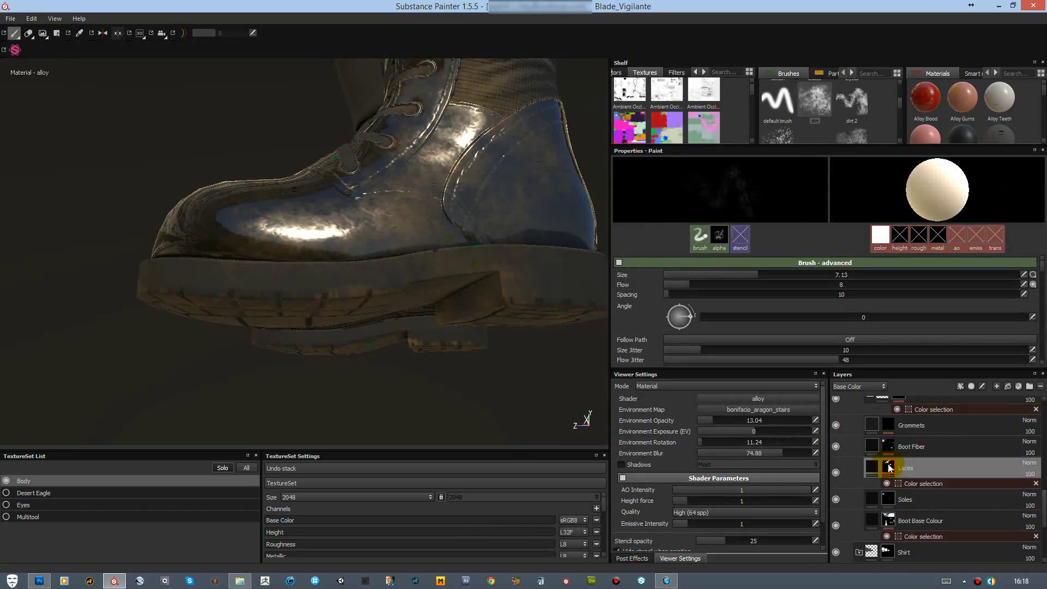
key("c")
left_click(657, 400)
mouse_move(444, 374)
left_mouse_down("alt")
mouse_move(445, 297)
mouse_move(494, 253)
left_mouse_up("alt")
left_click(889, 498)
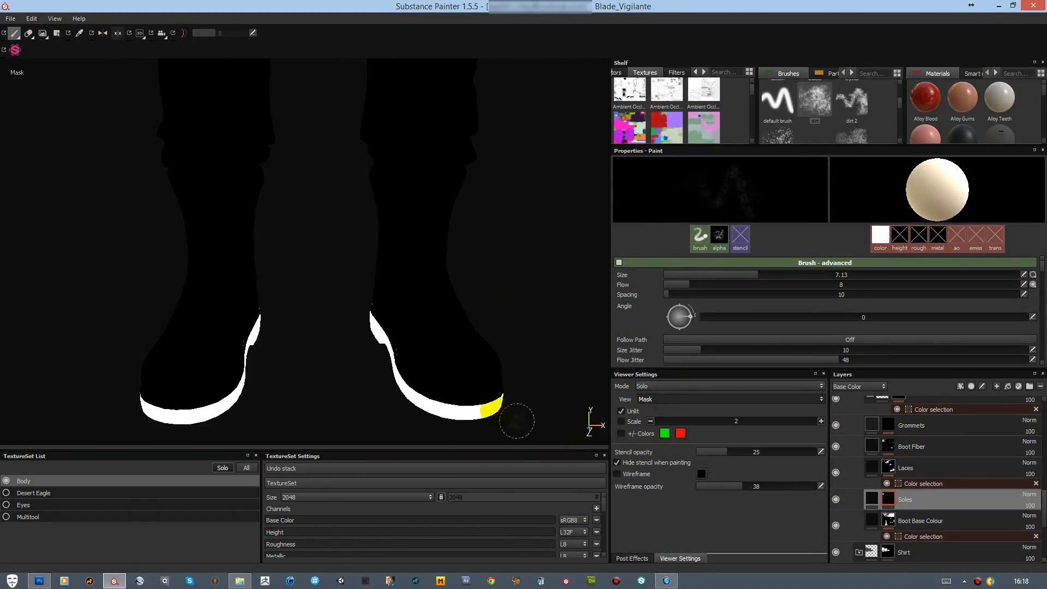
left_click_drag(514, 420, 572, 421, "alt")
Step: Display Boot Base Colour's mask channel, then return to the shaded material view
left_click(921, 521)
left_click(681, 400)
left_click(657, 458)
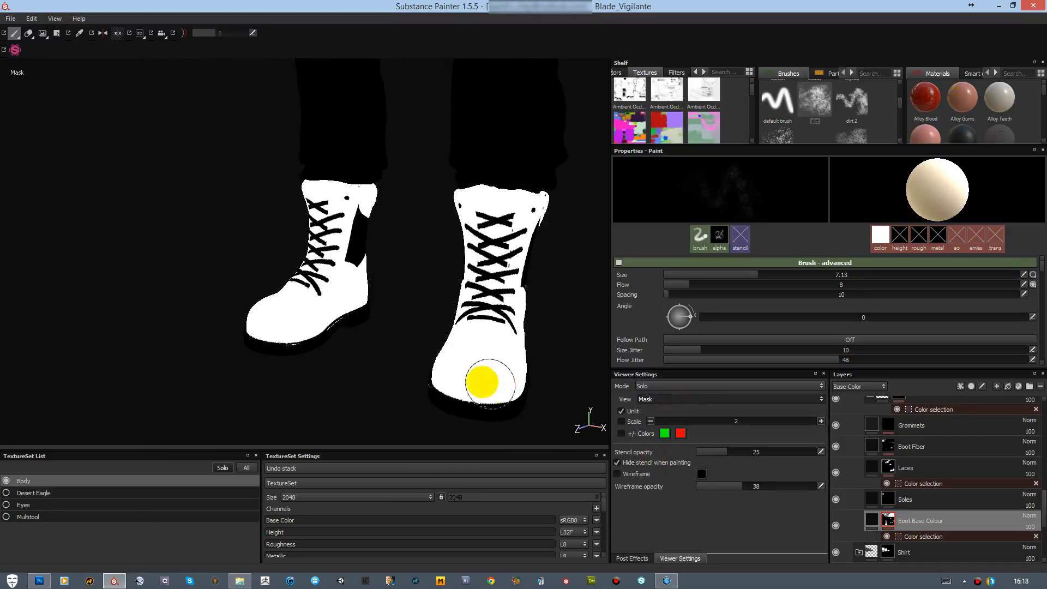
left_click_drag(486, 379, 602, 341, "alt")
key("m")
left_click_drag(464, 327, 573, 316, "alt")
Step: Select the Boot Fiber layer and browse the layer stack
left_click(890, 447)
scroll(916, 446, "up", 1)
scroll(940, 446, "up", 1)
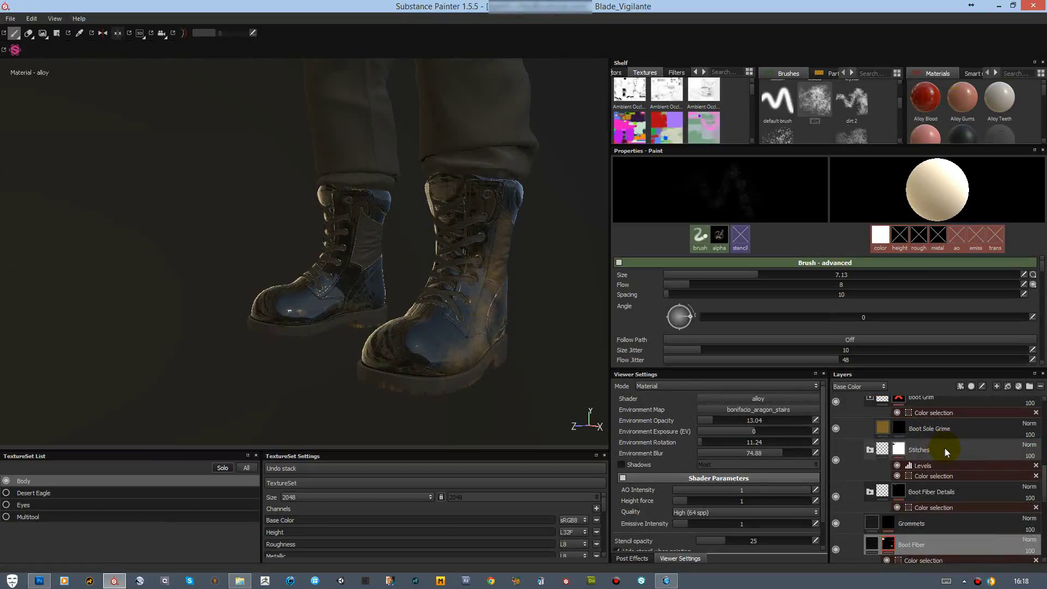
scroll(946, 458, "up", 2)
scroll(950, 477, "down", 2)
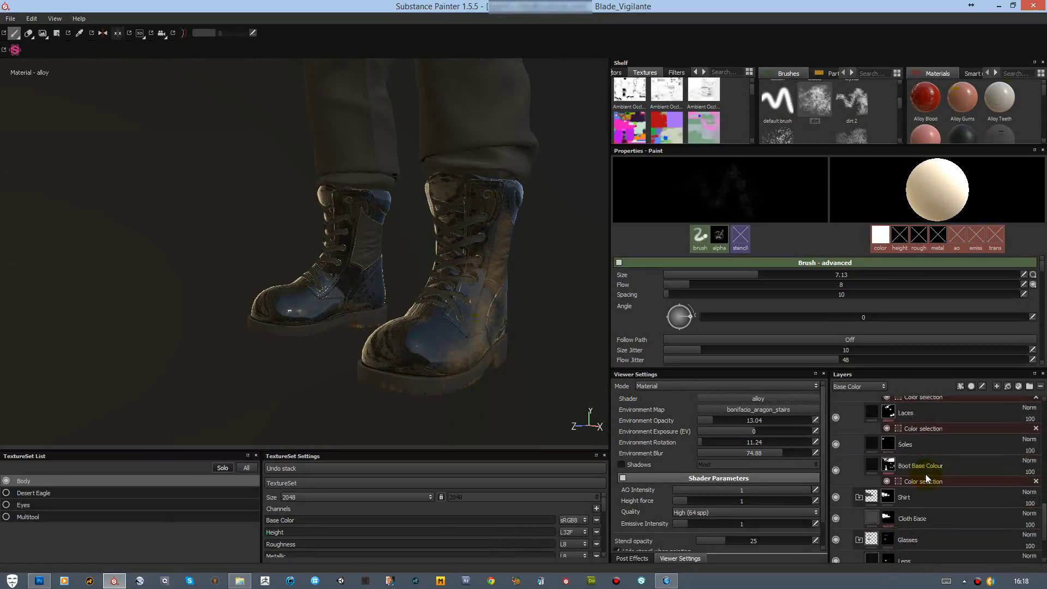
scroll(925, 474, "up", 1)
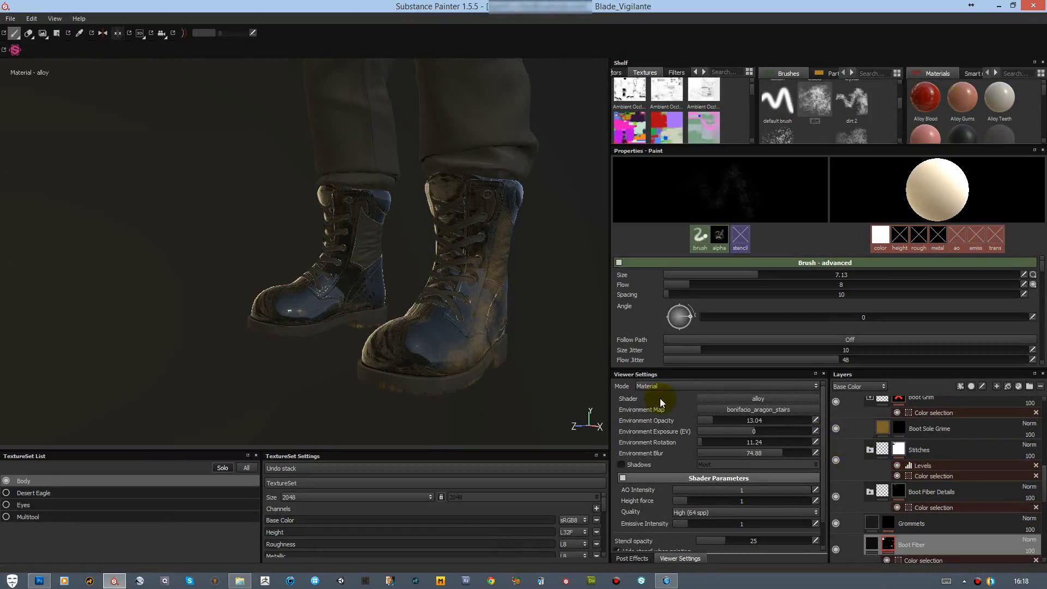
scroll(489, 316, "up", 2)
scroll(489, 316, "up", 2)
scroll(489, 316, "up", 2)
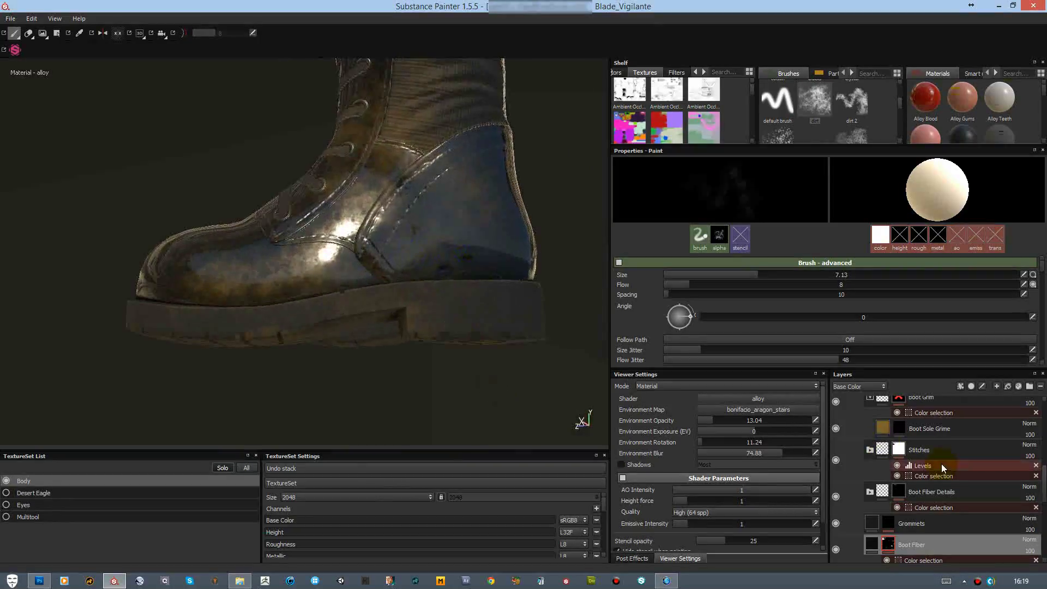
scroll(939, 467, "down", 3)
scroll(932, 469, "up", 1)
Step: Set the Boot Base Colour leather's fill roughness to 1
left_click(925, 477)
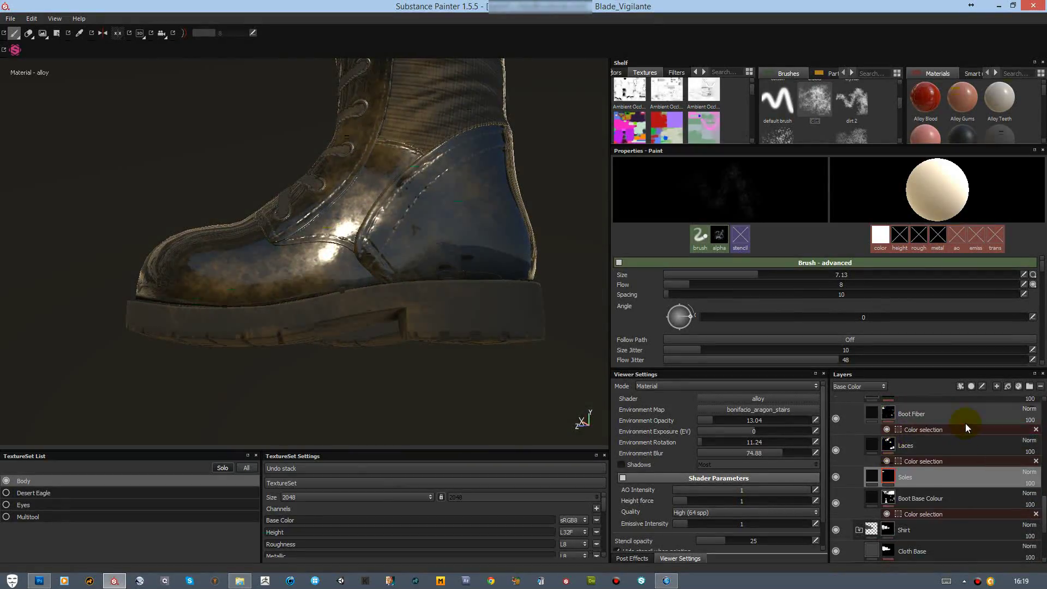
scroll(931, 453, "up", 3)
scroll(932, 452, "up", 3)
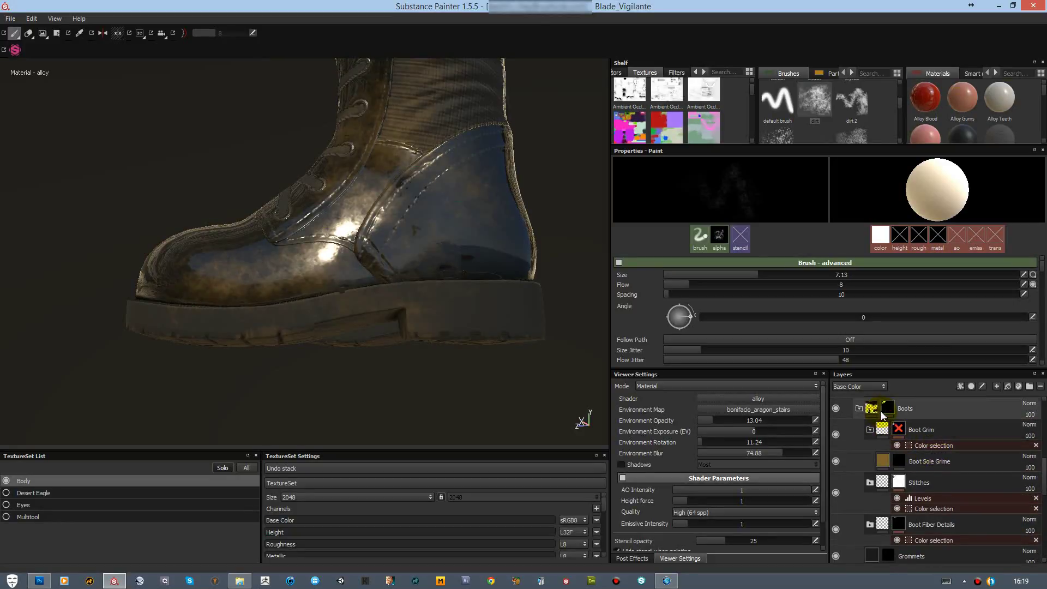
scroll(894, 464, "down", 2)
scroll(899, 491, "down", 2)
scroll(907, 512, "down", 2)
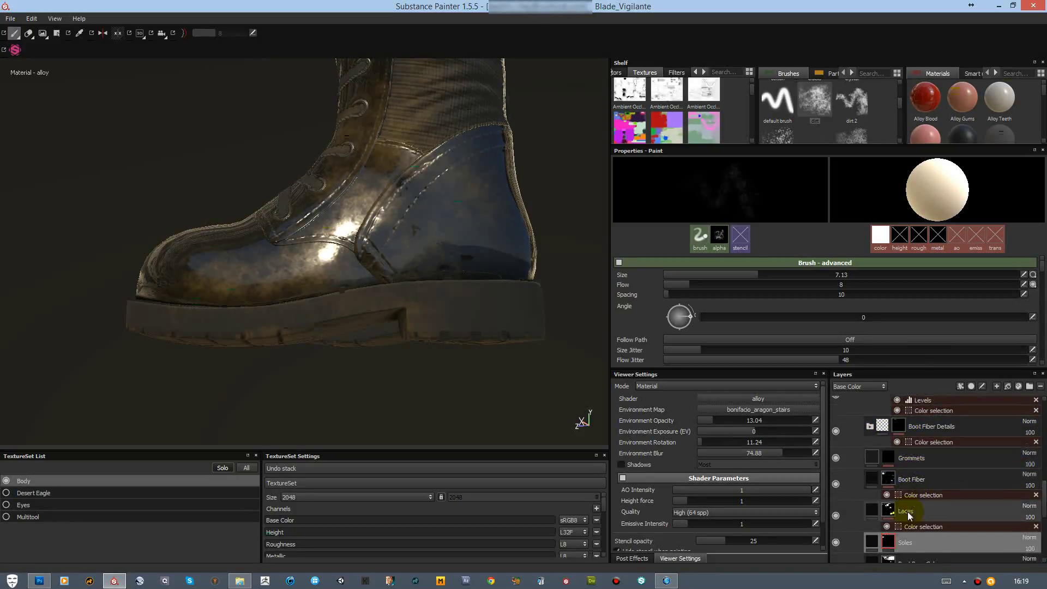
left_click(916, 530)
scroll(970, 327, "down", 3)
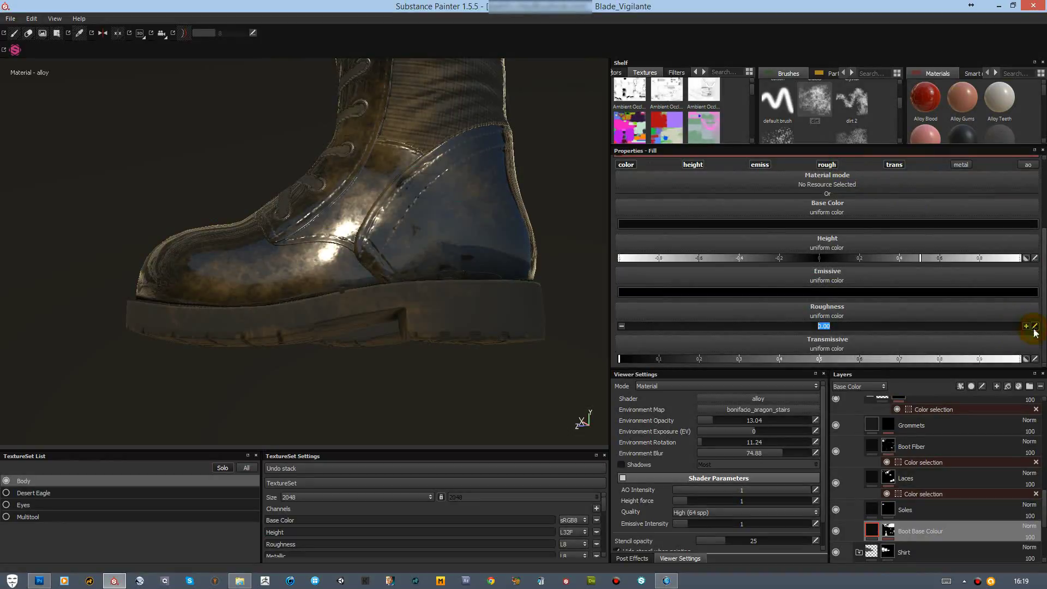
type("1")
key("Return")
Step: Inspect the now matte boots and bring up the Boot Grim layer's options
left_click_drag(437, 245, 546, 257, "alt")
scroll(891, 267, "up", 3)
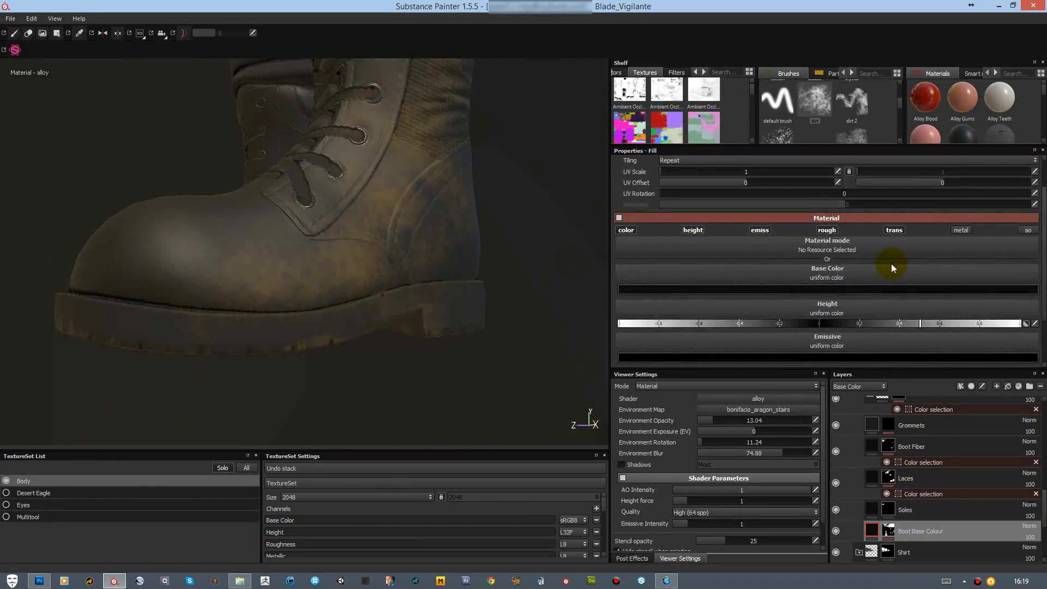
scroll(927, 463, "up", 3)
right_click(921, 430)
mouse_move(428, 334)
left_mouse_down("alt")
mouse_move(487, 358)
mouse_move(523, 317)
left_mouse_up("alt")
scroll(940, 464, "down", 2)
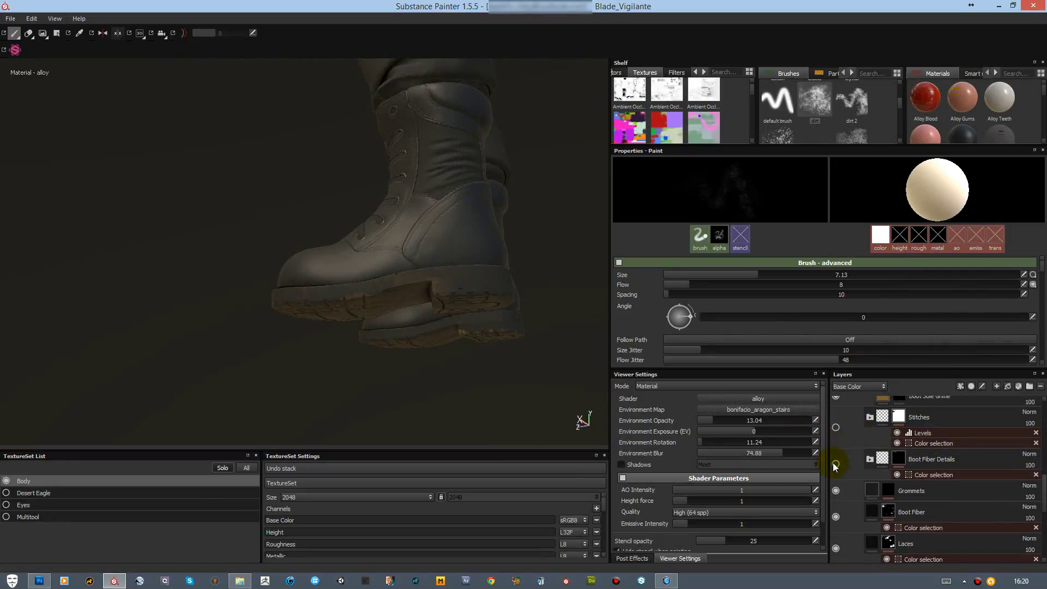
scroll(847, 500, "down", 1)
Step: Lower the Boot Fiber colour-selection tolerance, checking its mask on its own
left_click(836, 516)
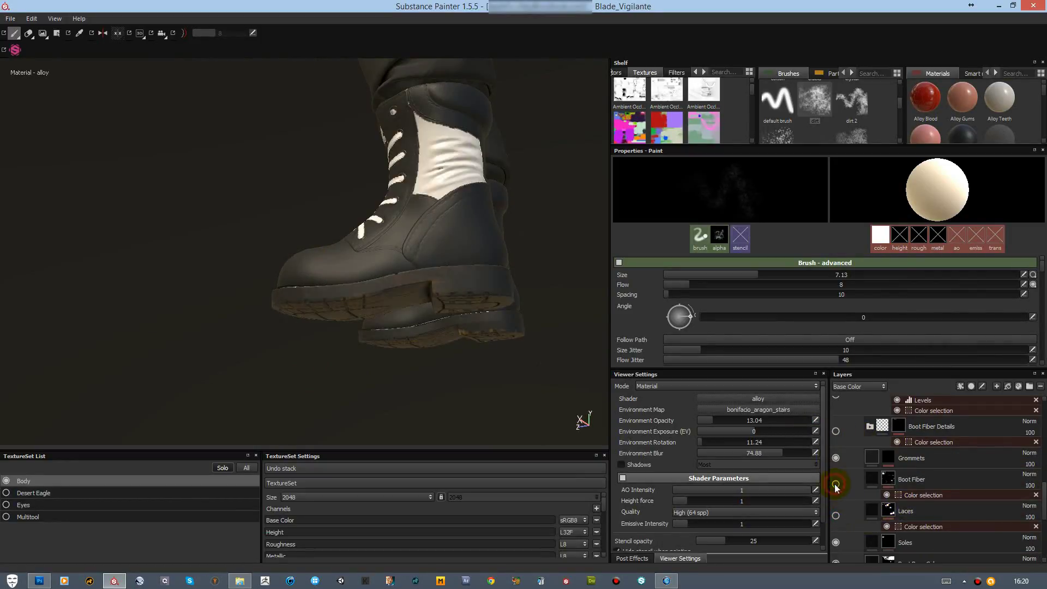
left_click(913, 496)
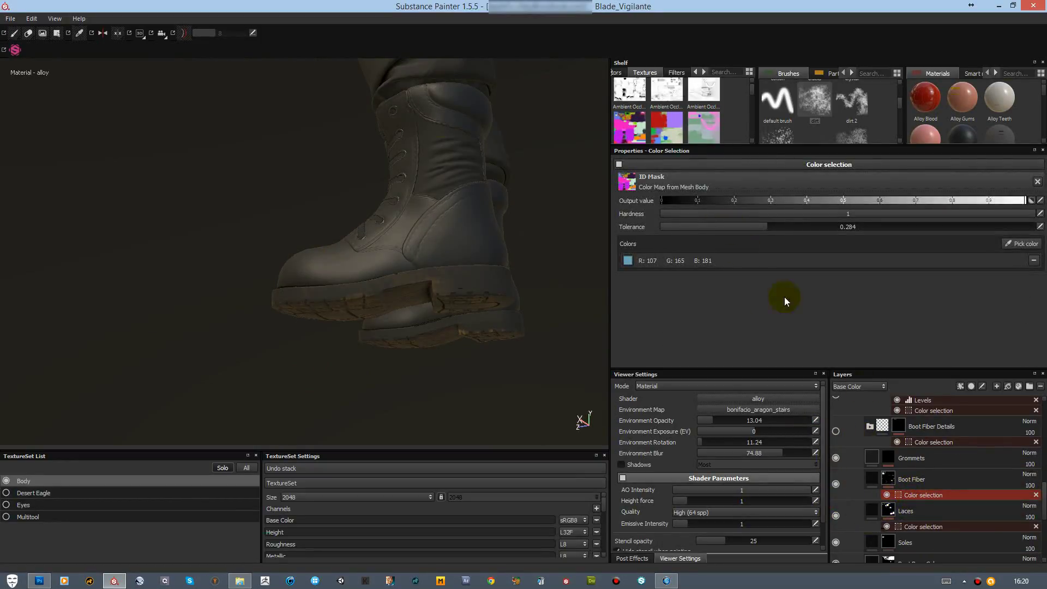
left_click(889, 479, "alt")
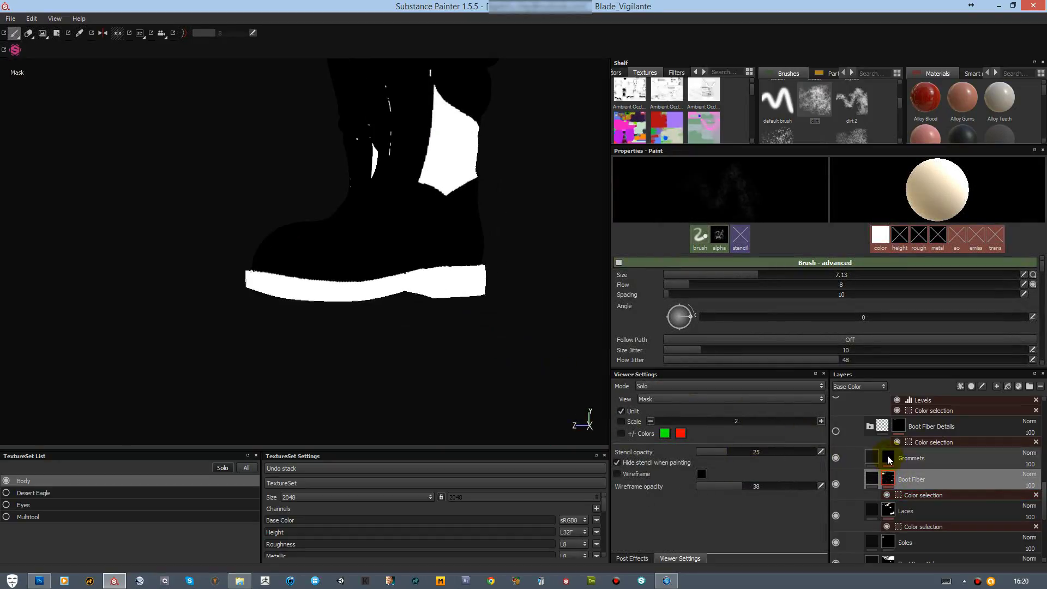
left_click(923, 495)
left_click_drag(738, 224, 692, 227)
key("m")
Step: Raise the Soles roughness to about 0.6
left_click_drag(498, 233, 458, 187, "alt")
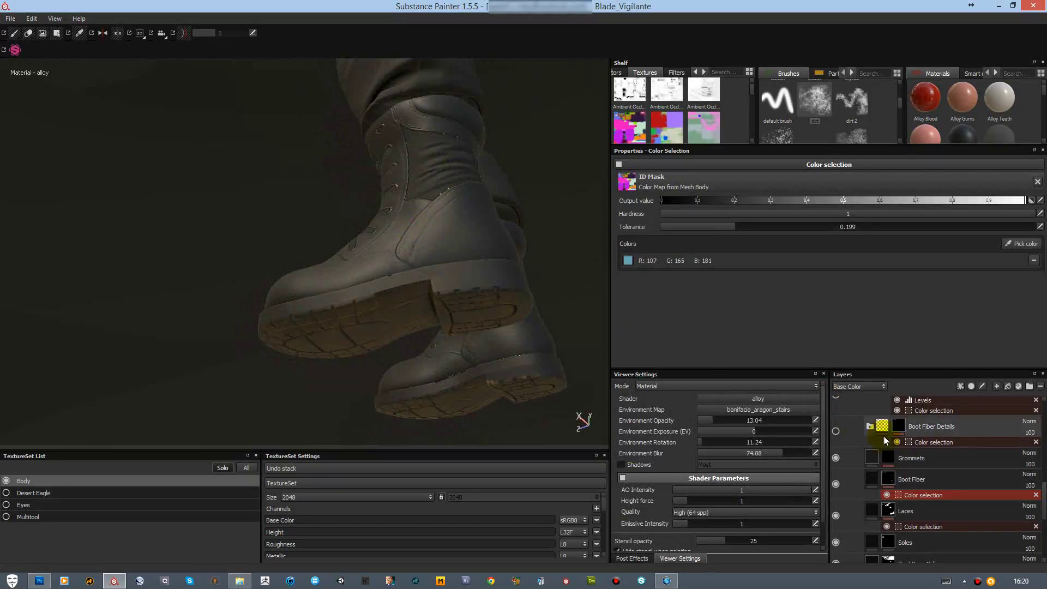
scroll(886, 440, "down", 1)
left_click(905, 510)
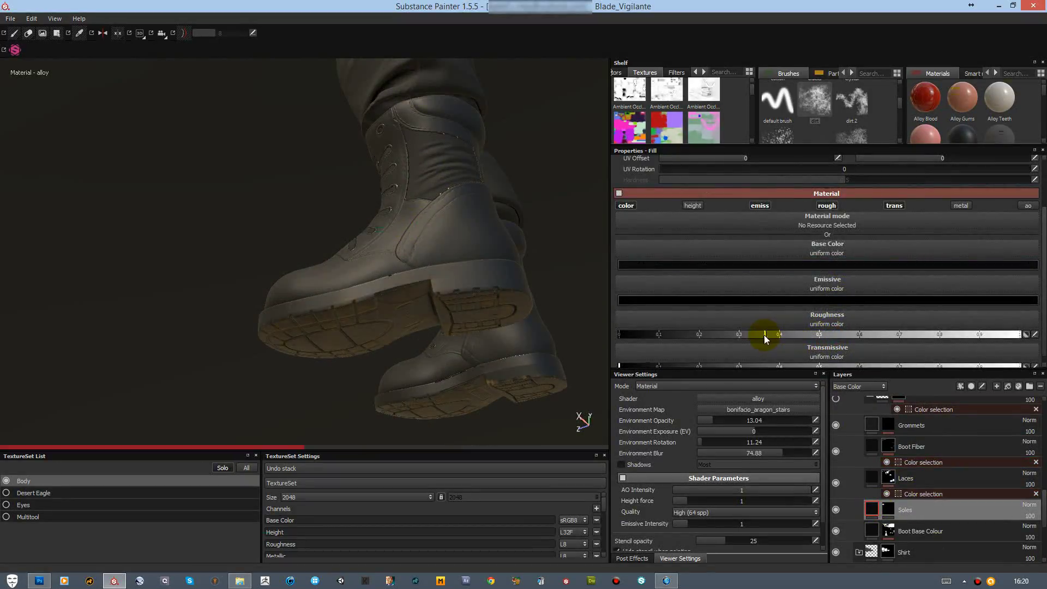
left_click_drag(764, 335, 860, 335)
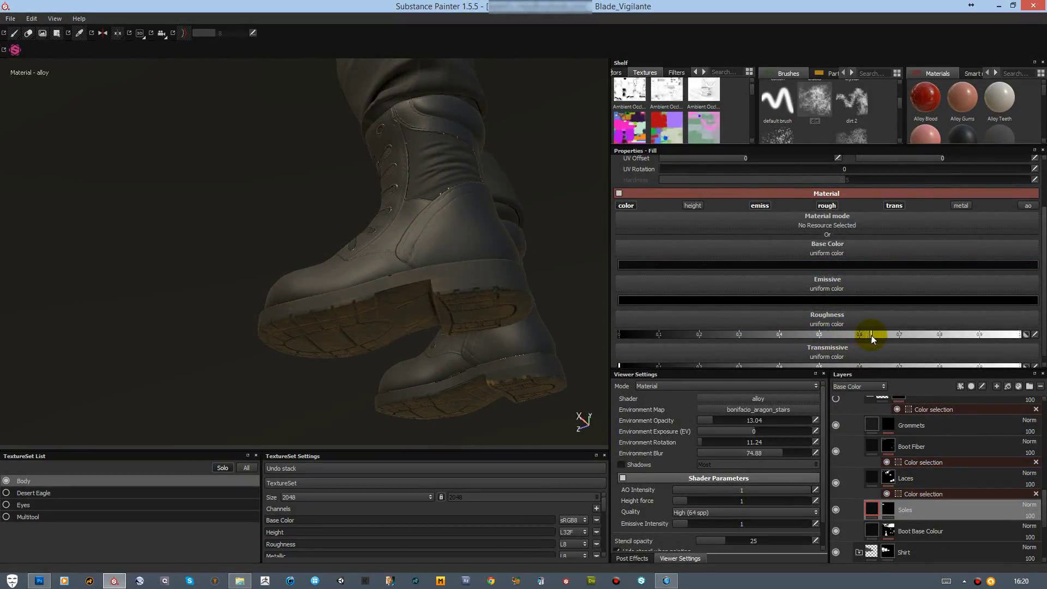
scroll(884, 464, "down", 3)
Step: Add a colour-selection mask to Boot Base Colour and raise its tolerance to 0.578
left_click(871, 436)
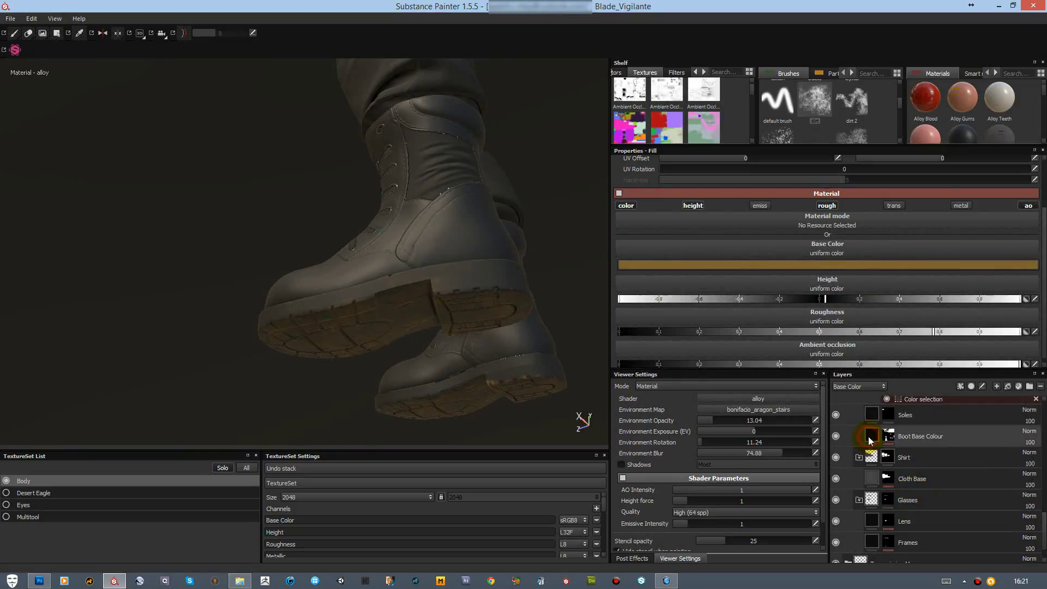
right_click(871, 436)
left_click(905, 475)
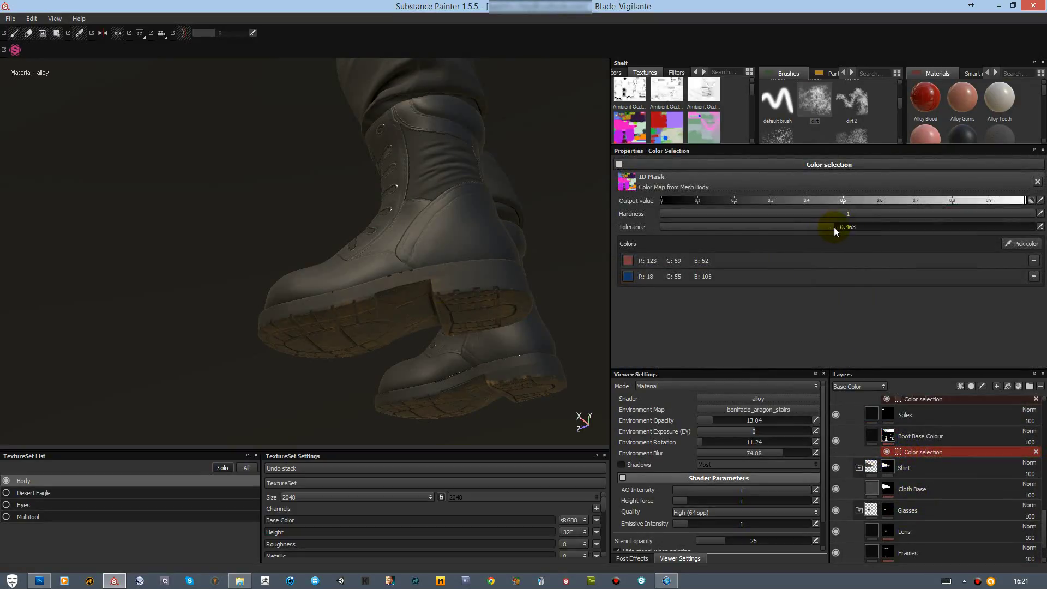
left_click_drag(480, 256, 498, 285, "alt")
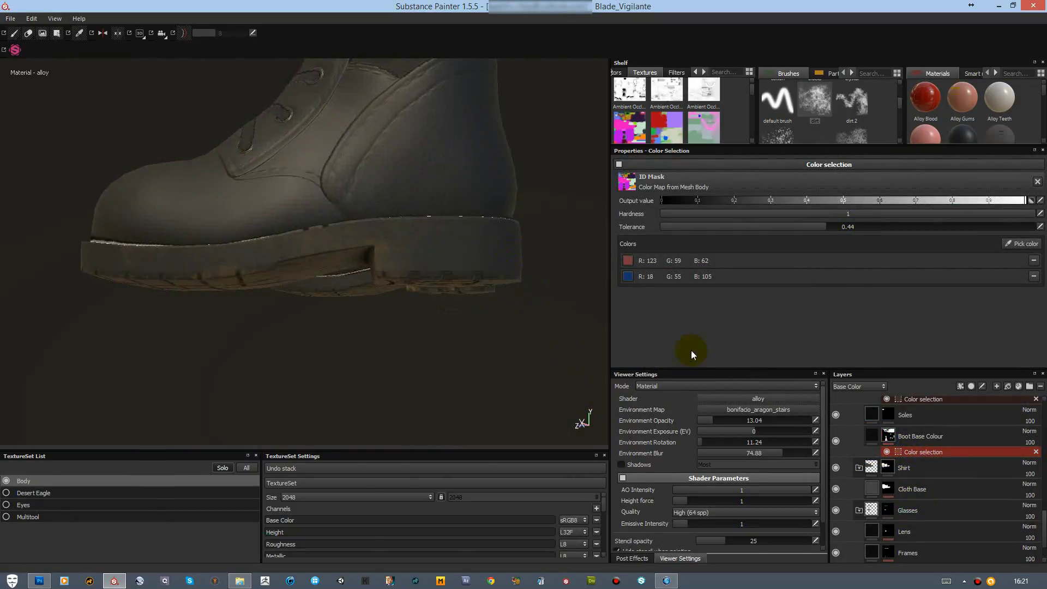
scroll(934, 541, "down", 1)
scroll(933, 541, "up", 1)
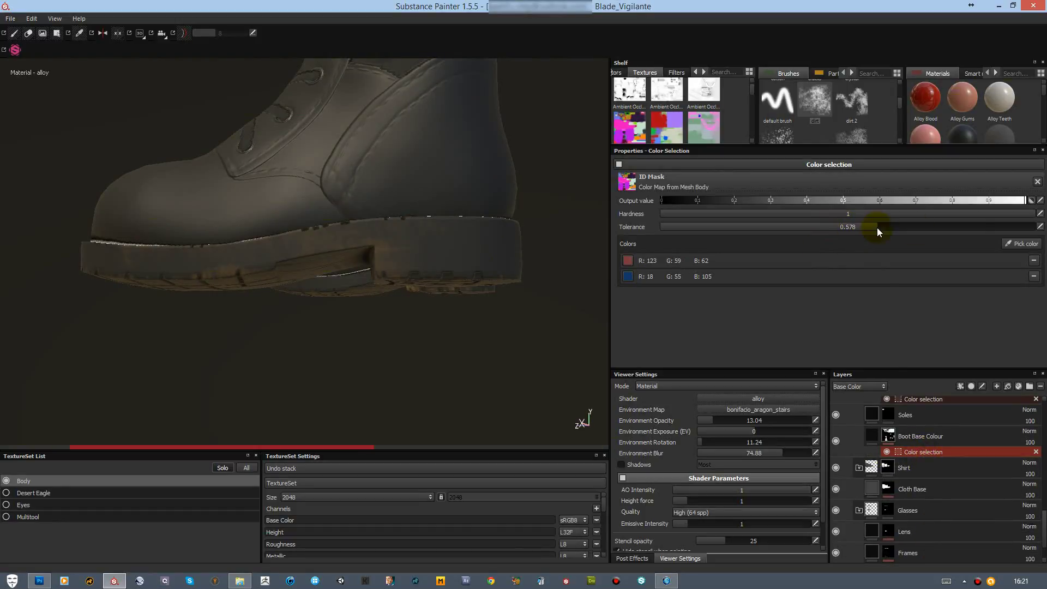
left_click_drag(833, 228, 1040, 225)
Step: Readjust the Soles fill roughness to about 0.66
left_click(856, 417)
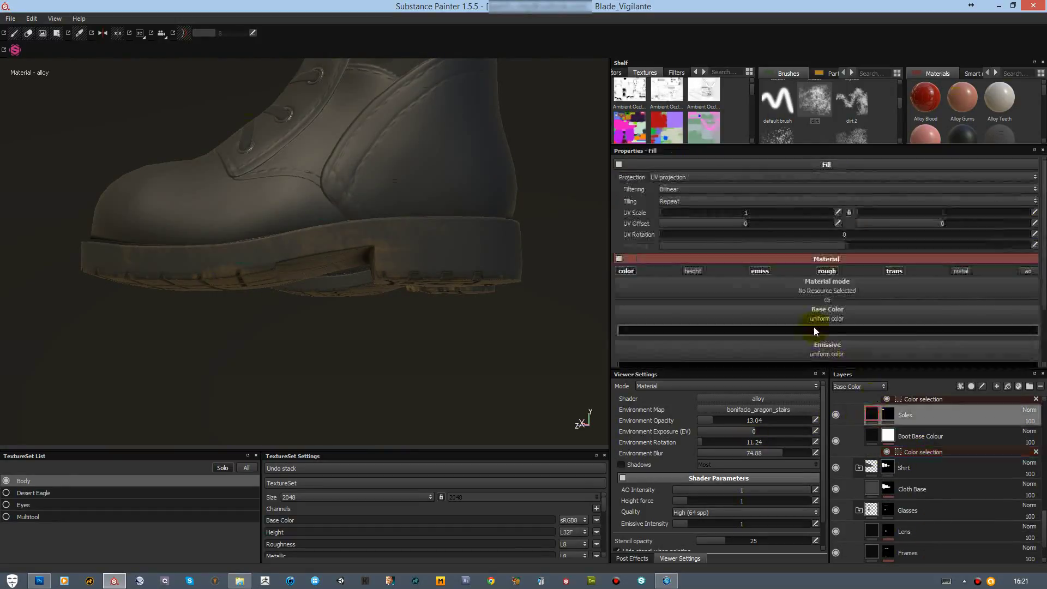
left_click(741, 334)
left_click(883, 336)
left_click_drag(480, 240, 496, 300, "alt")
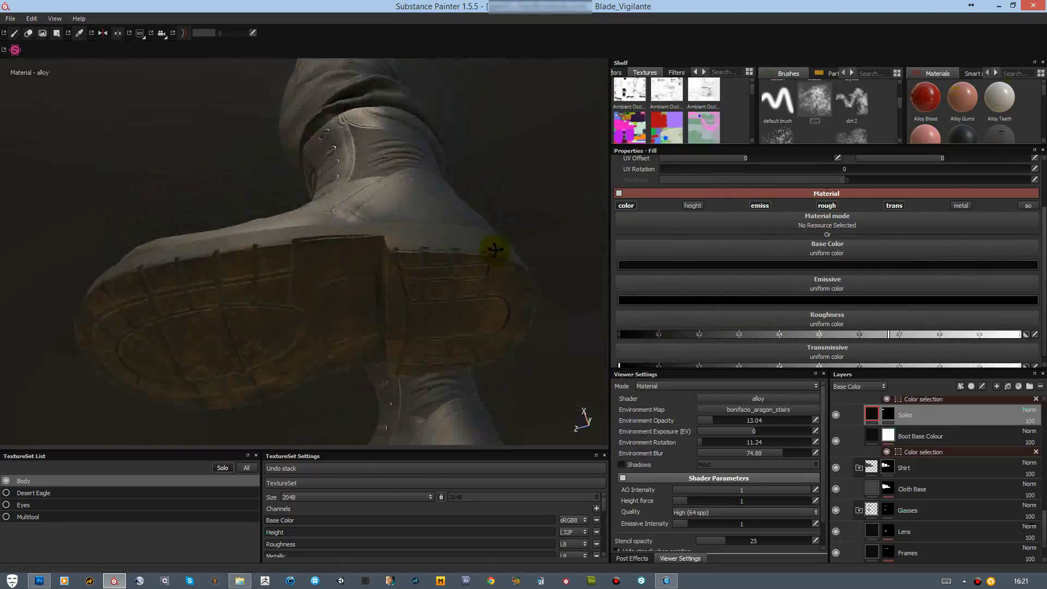
left_click_drag(870, 334, 688, 338)
scroll(894, 457, "down", 3)
Step: Raise the Boot Sole Grime roughness to about 0.9
left_click(929, 432)
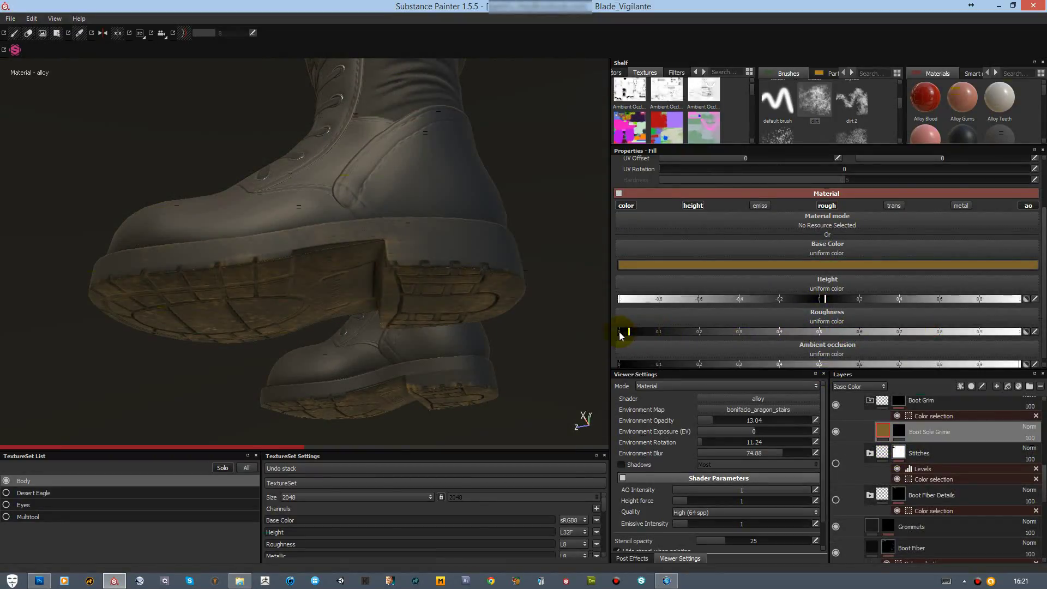
left_click(979, 331)
left_click(899, 432)
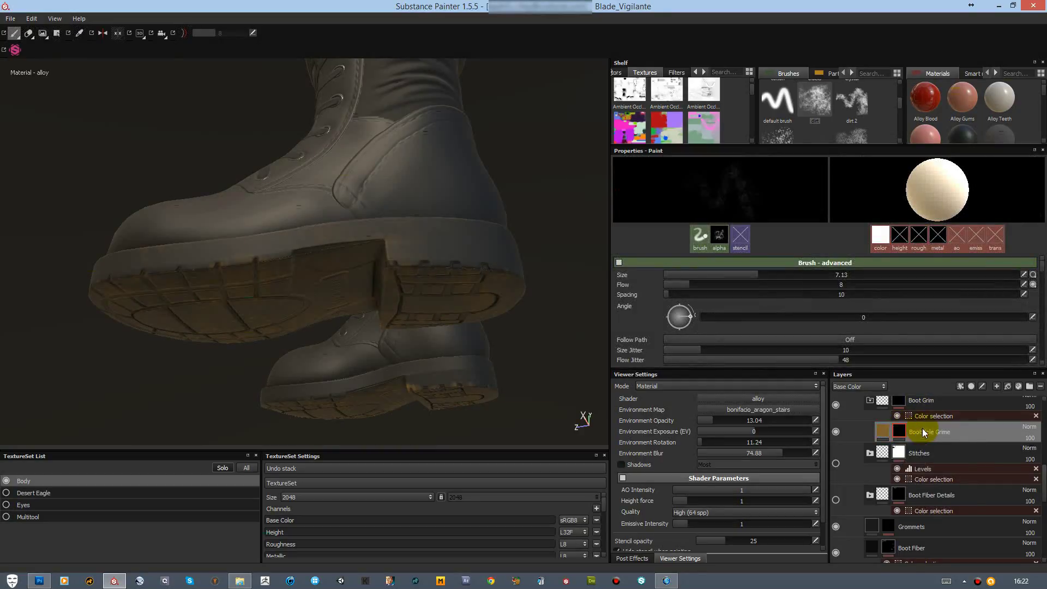
scroll(888, 469, "down", 2)
scroll(881, 496, "down", 1)
Step: Adjust the Soles fill roughness, settling around 0.5
left_click(875, 515)
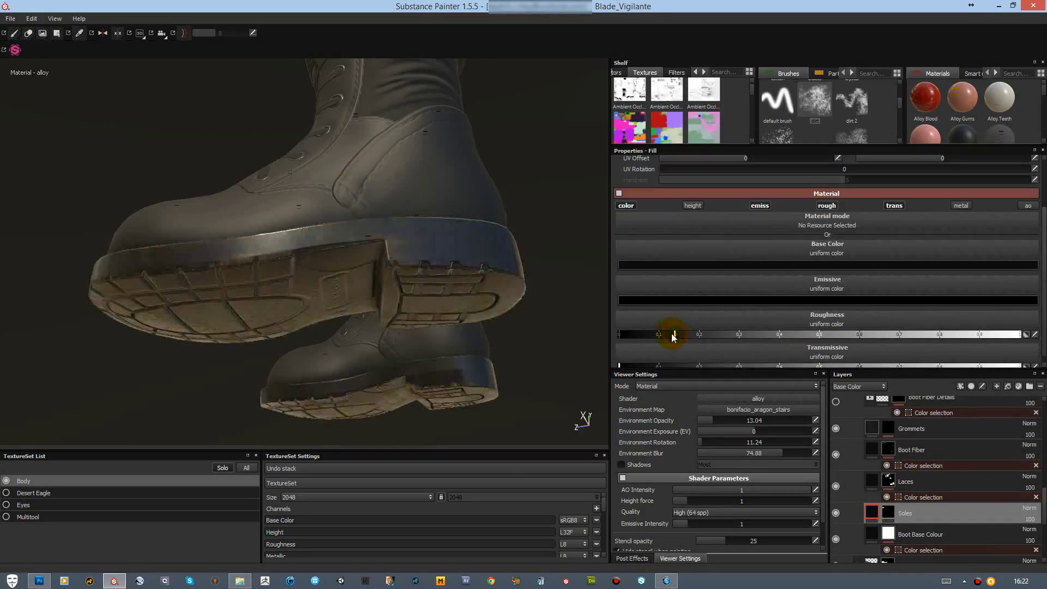
left_click_drag(673, 340, 818, 334)
mouse_move(409, 210)
left_mouse_down("alt")
mouse_move(419, 96)
mouse_move(531, 214)
left_mouse_up("alt")
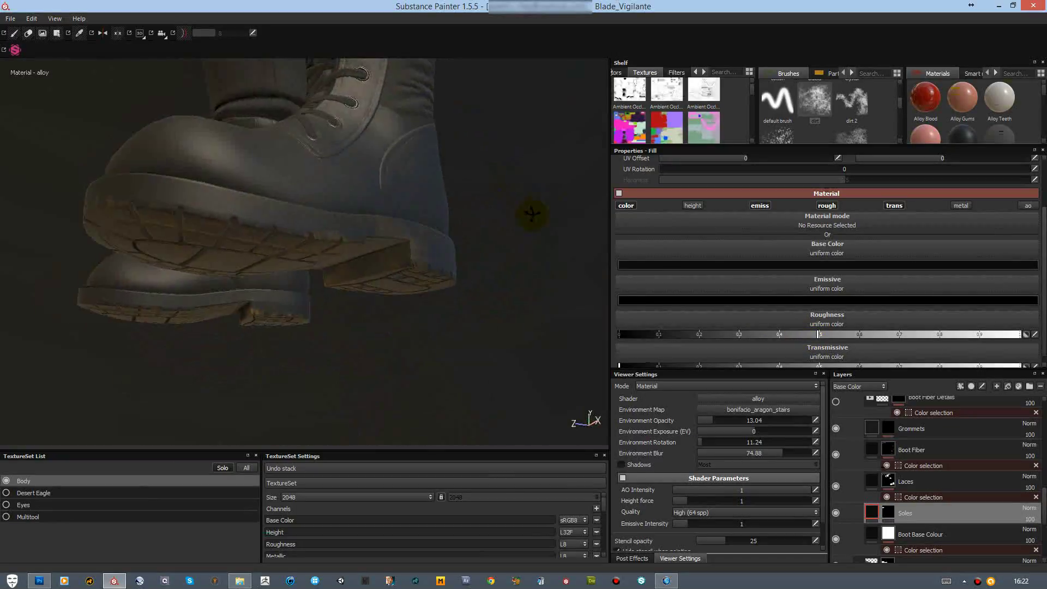
scroll(927, 480, "up", 2)
scroll(927, 480, "up", 2)
Step: Give the Boot Sole Grime a muted brown base colour and adjust its height
left_click(929, 464)
left_click(827, 264)
left_click_drag(857, 287, 858, 297)
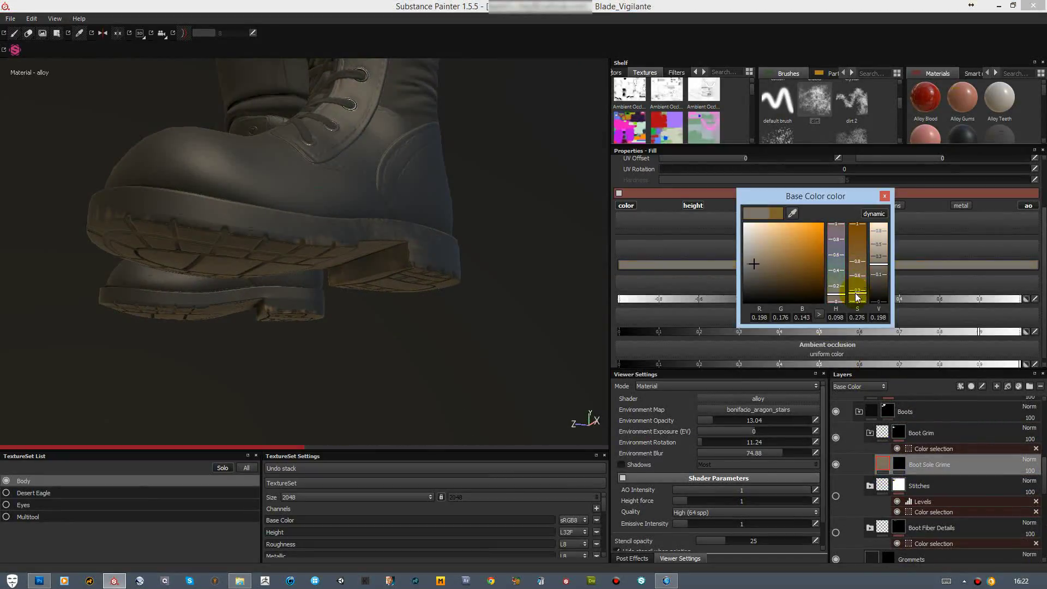
left_click(528, 309)
left_click_drag(600, 276, 362, 299, "alt")
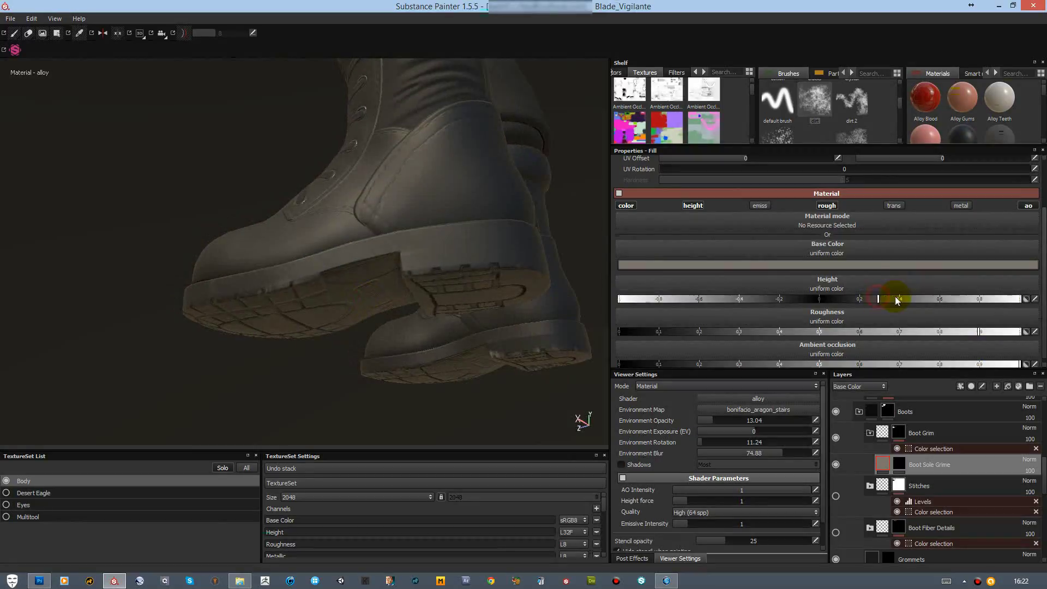
Step: Cycle through channel previews, return to material view, and select Boot Grim
key("c")
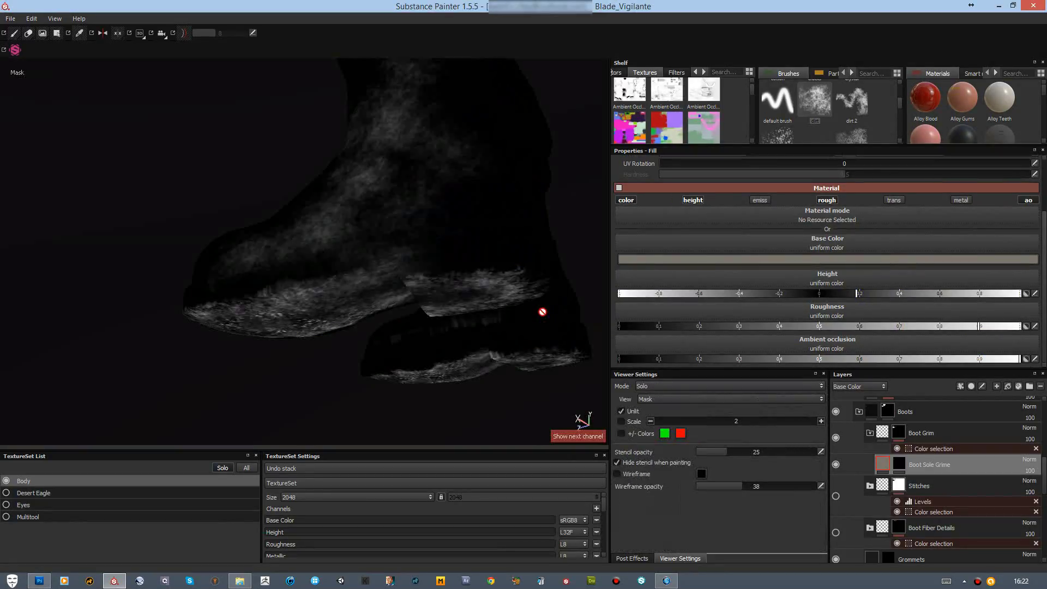
key("c")
key("c")
key("c")
key("m")
mouse_move(549, 311)
left_mouse_down("alt")
mouse_move(402, 276)
mouse_move(416, 239)
left_mouse_up("alt")
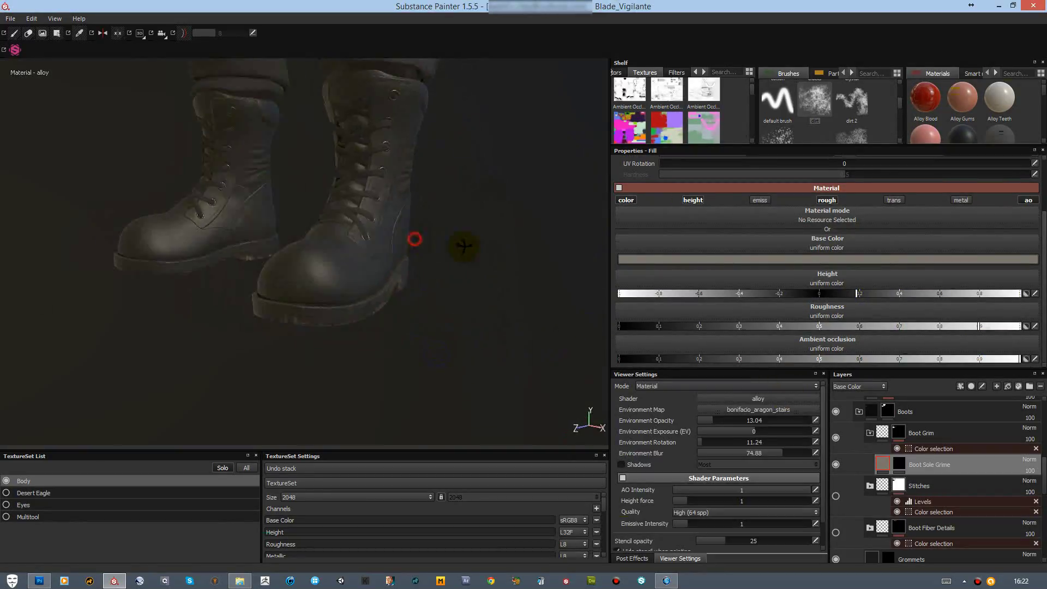
scroll(927, 480, "up", 2)
left_click(869, 468)
Step: Add a new folder named Boot Damage and move it inside Boots, directly under it
left_click(1029, 386)
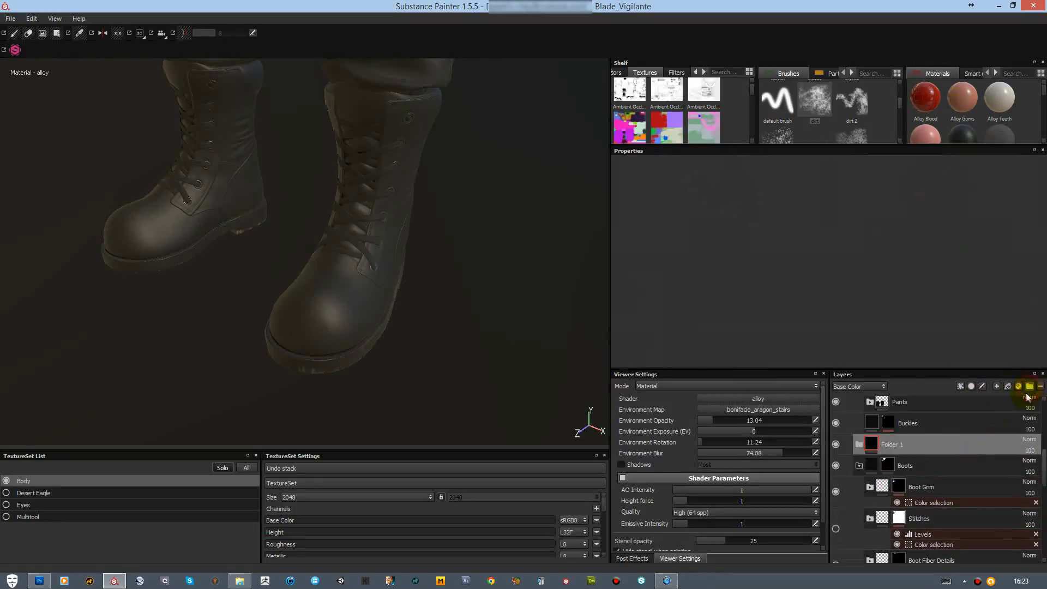
scroll(927, 485, "down", 2)
left_click(944, 486)
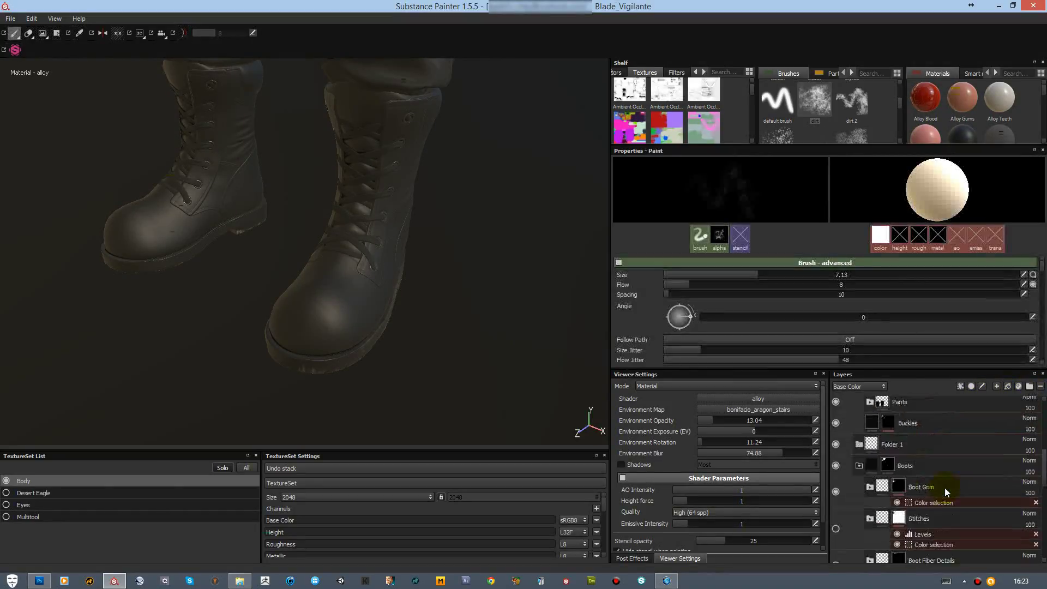
scroll(946, 474, "up", 3)
left_click(896, 478)
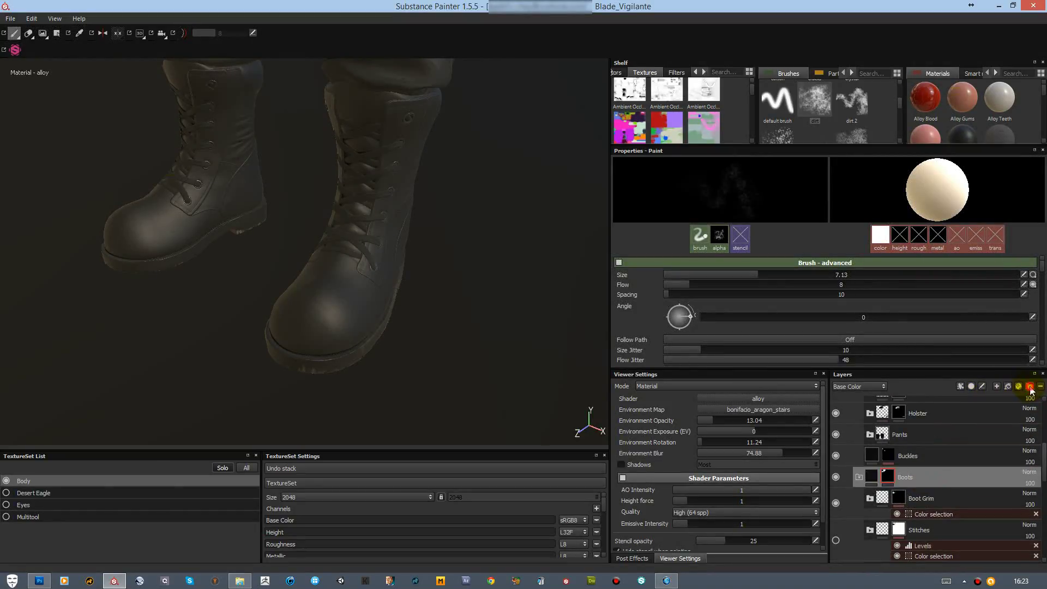
double_click(895, 478)
type("Boot Damage")
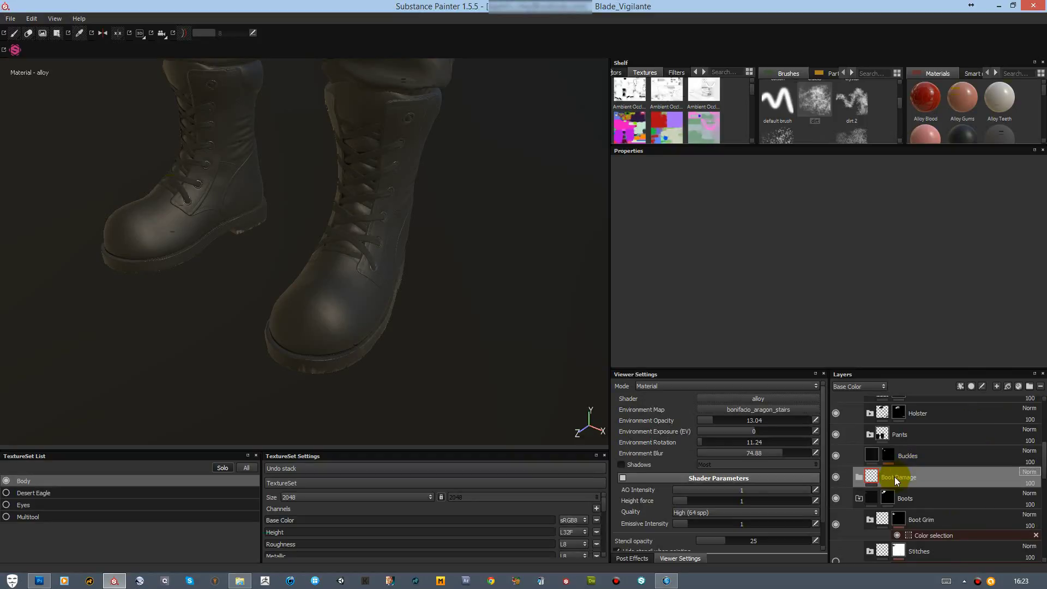
left_click_drag(932, 503, 927, 398)
scroll(930, 436, "up", 2)
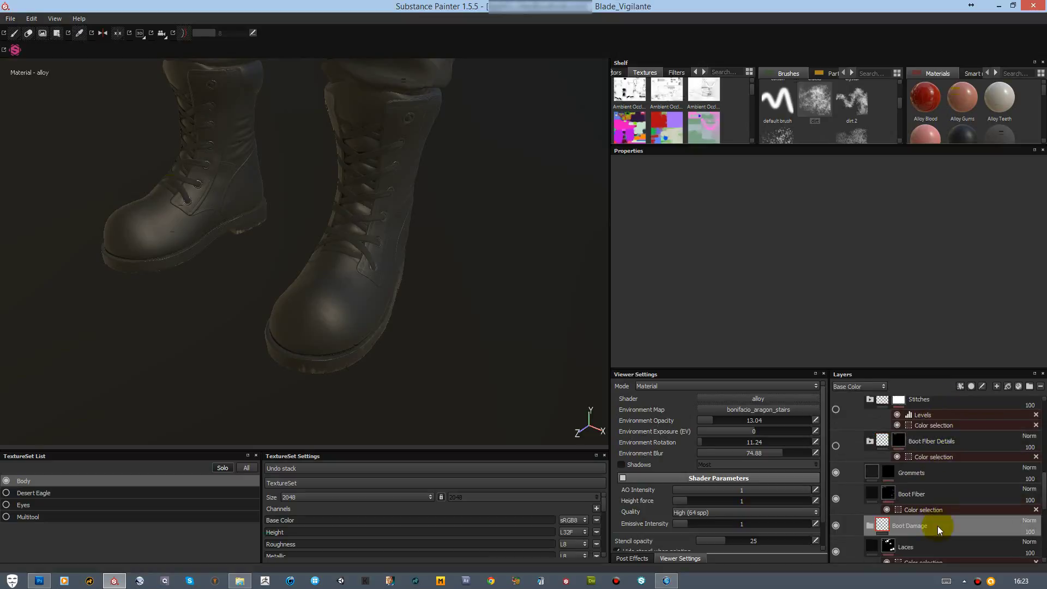
left_click_drag(935, 498, 919, 436)
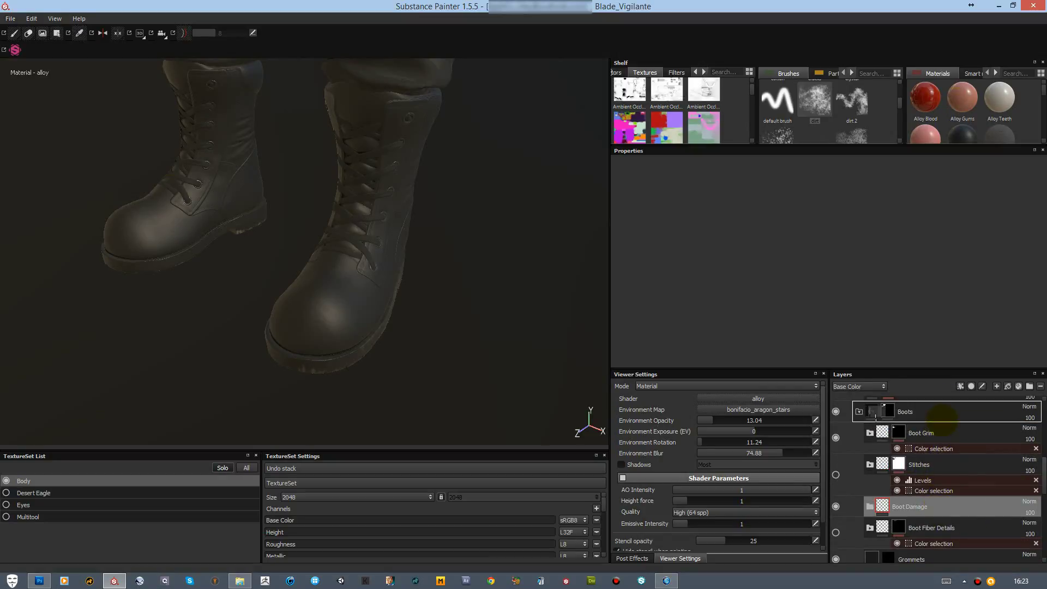
Step: Add a fill layer named Scuffs inside Boot Damage and give it a black mask
left_click(1008, 387)
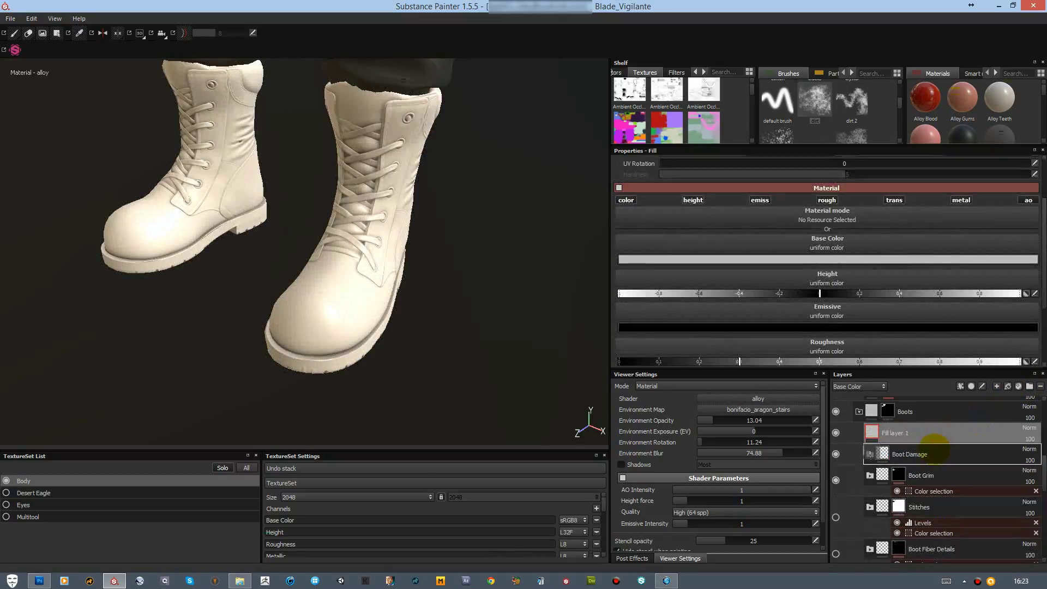
double_click(912, 455)
type("Scuffs")
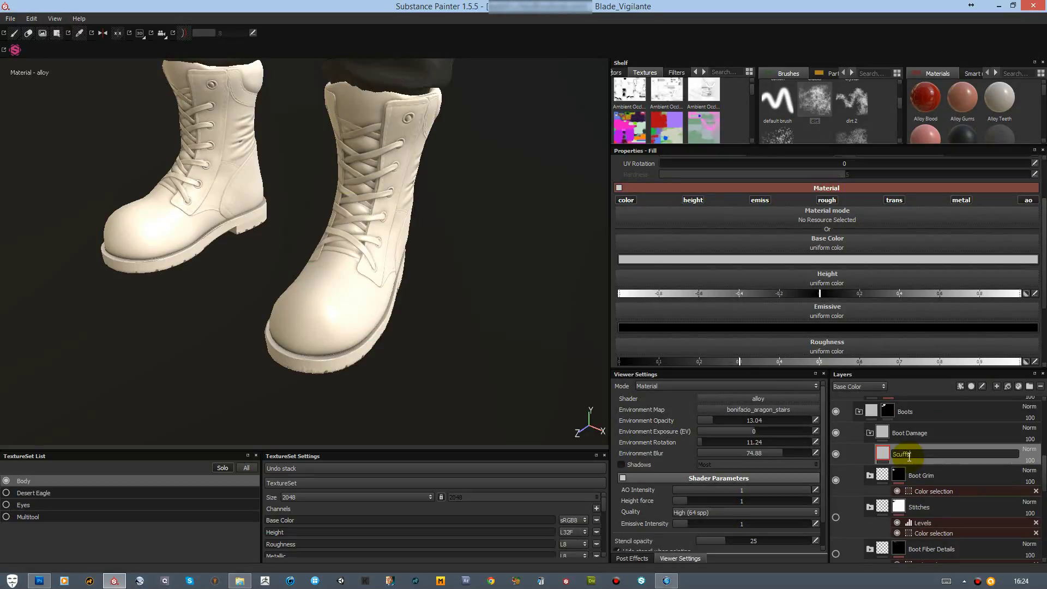
key("Return")
right_click(911, 455)
left_click(927, 192)
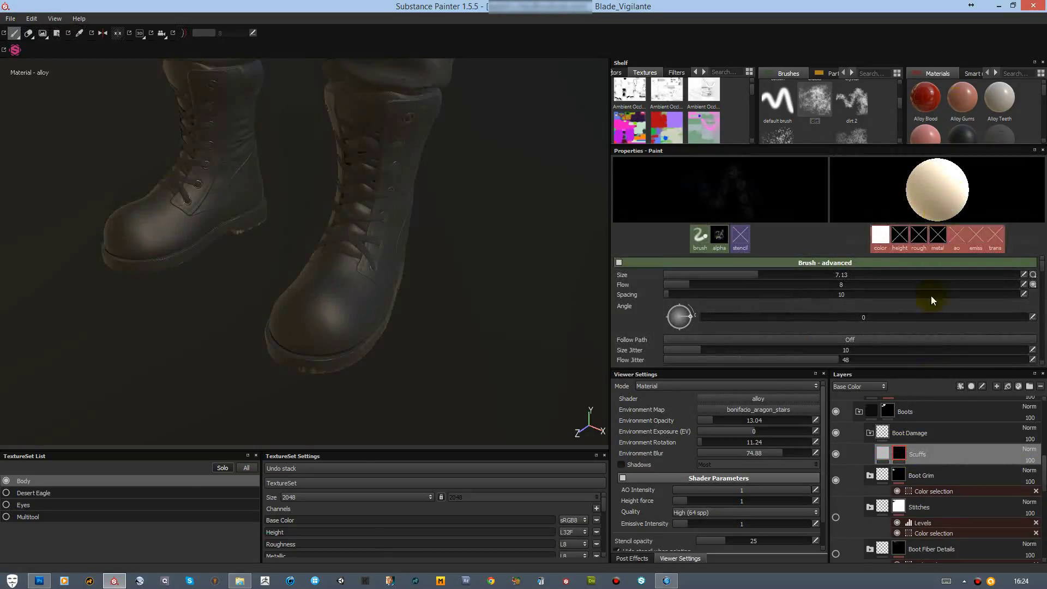
Step: Toggle the emissive channel on the Scuffs fill and select its mask for painting
left_click(880, 454)
left_click(770, 201)
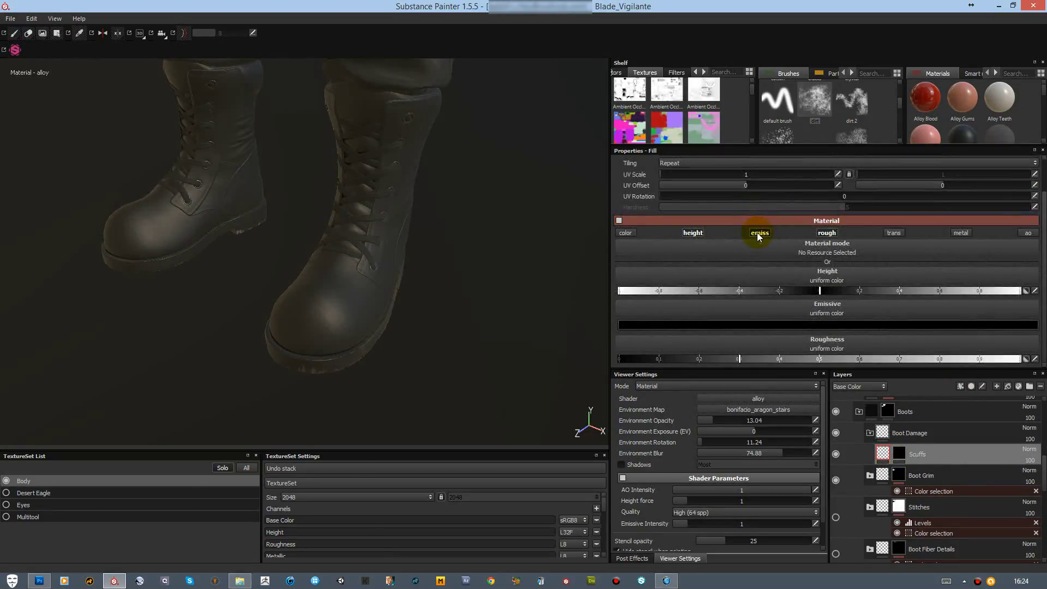
scroll(758, 237, "up", 5)
left_click(898, 453)
scroll(813, 103, "down", 2)
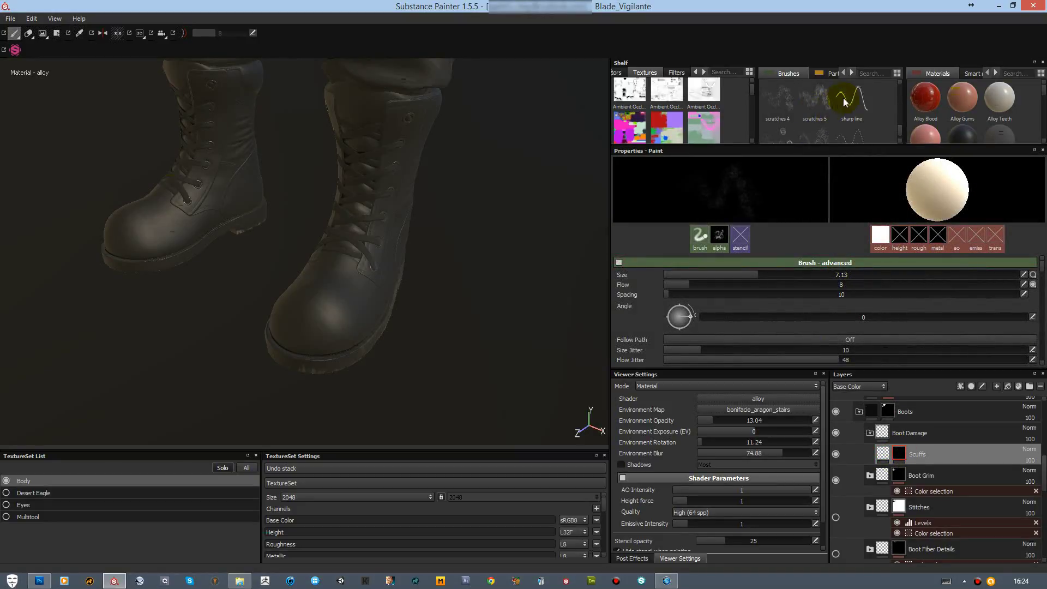
Step: Load the scratches 4 brush and preview the texture channels on the boots
left_click(778, 100)
scroll(1025, 297, "down", 5)
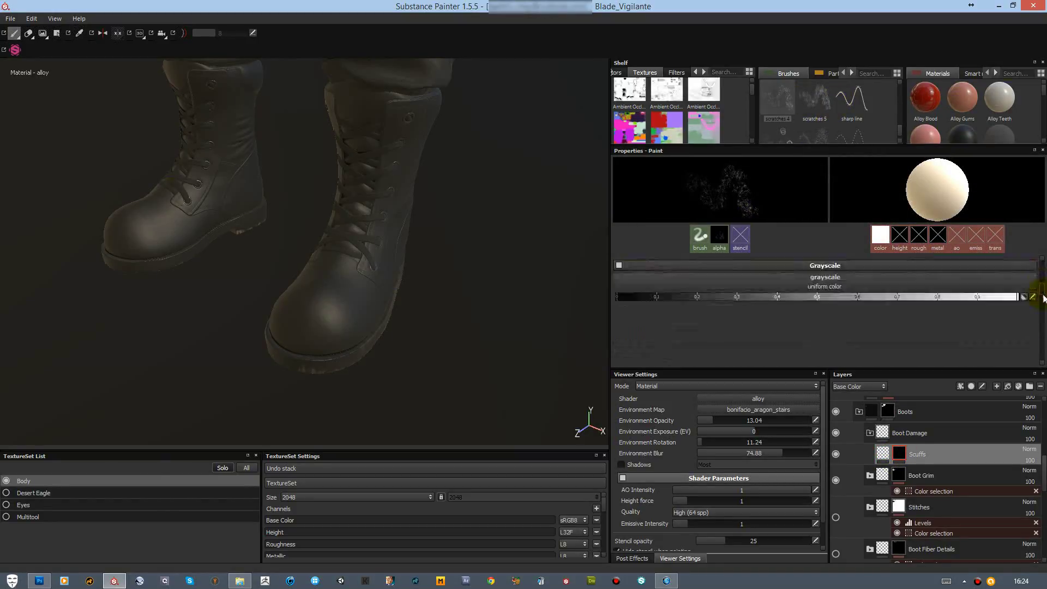
scroll(1039, 292, "down", 3)
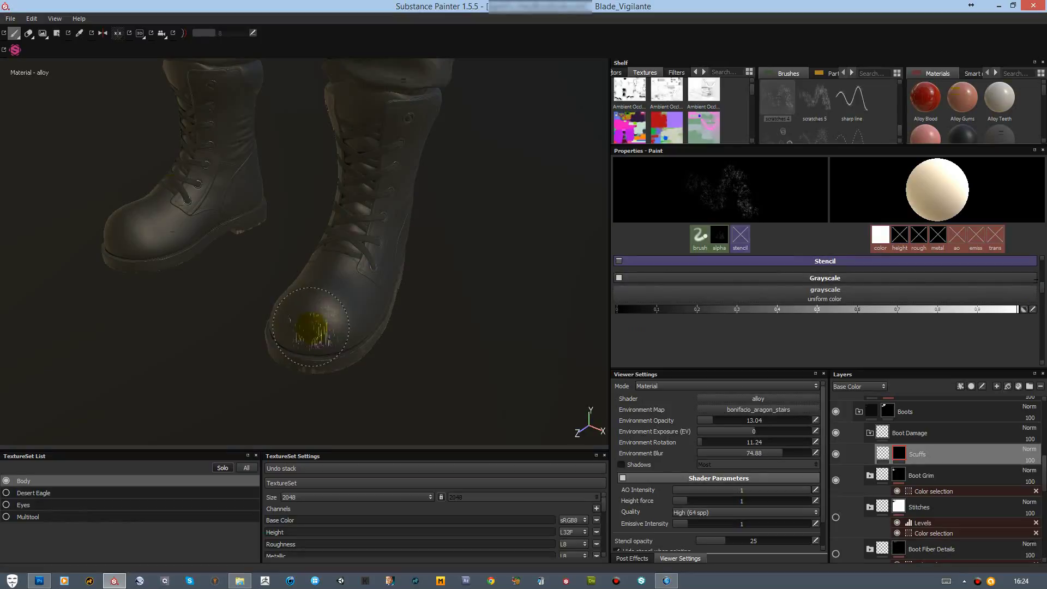
key("c")
key("c")
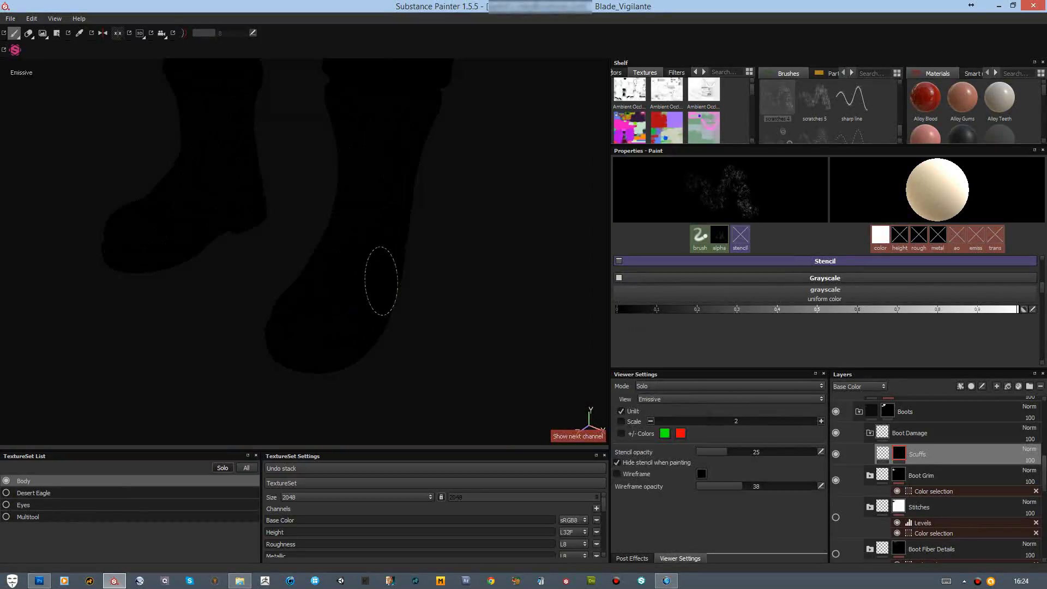
key("c")
mouse_move(428, 351)
middle_mouse_down("alt")
mouse_move(592, 295)
mouse_move(381, 240)
middle_mouse_up("alt")
key("m")
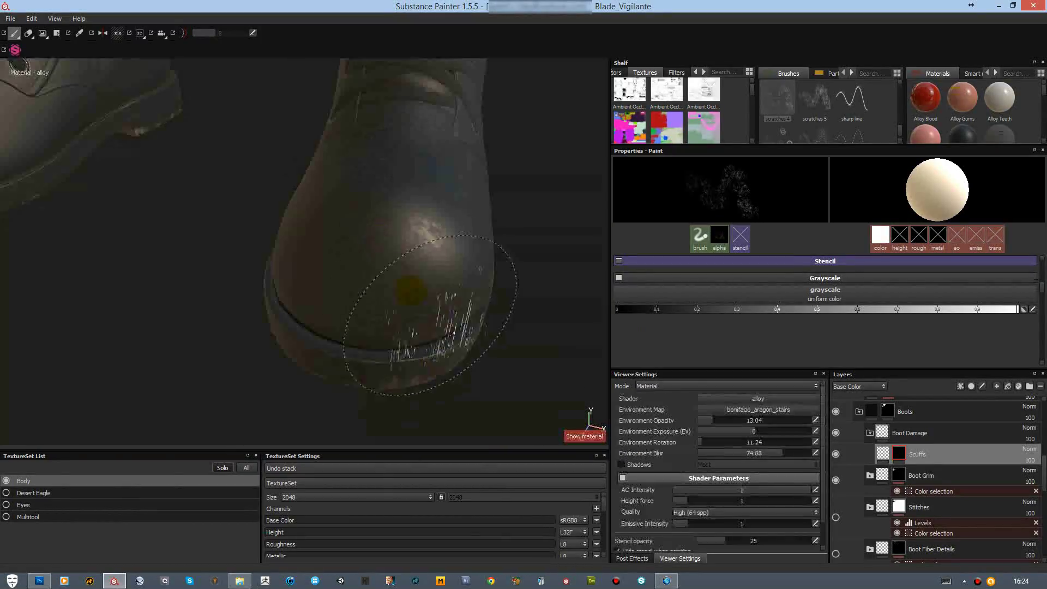
Step: Try the scratches 5, plain scratches and scratches 3 brushes with both boots framed
scroll(793, 306, "up", 1)
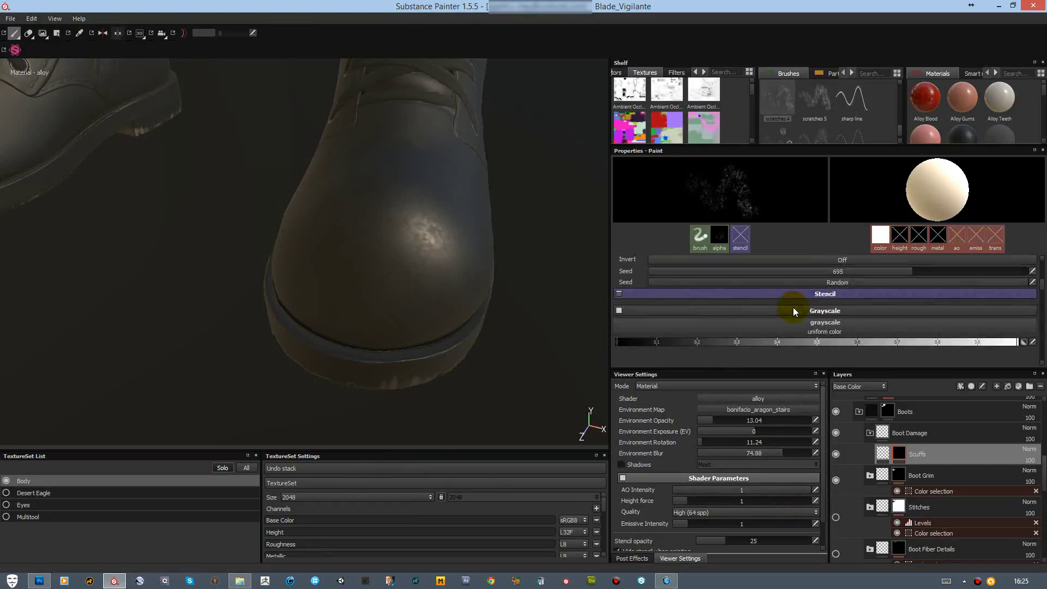
scroll(780, 303, "up", 3)
scroll(764, 304, "up", 4)
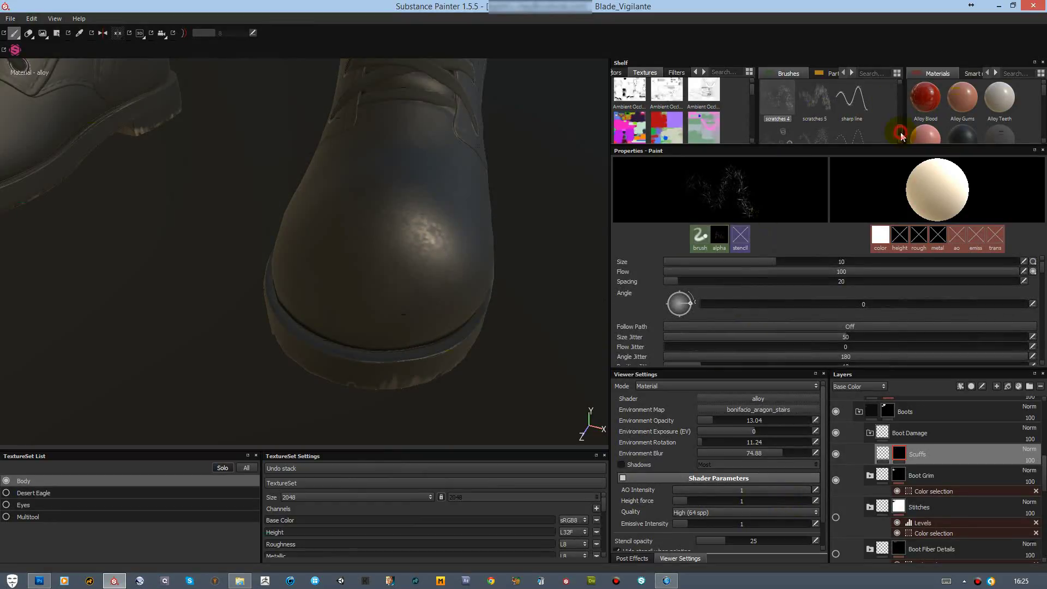
left_click(815, 101)
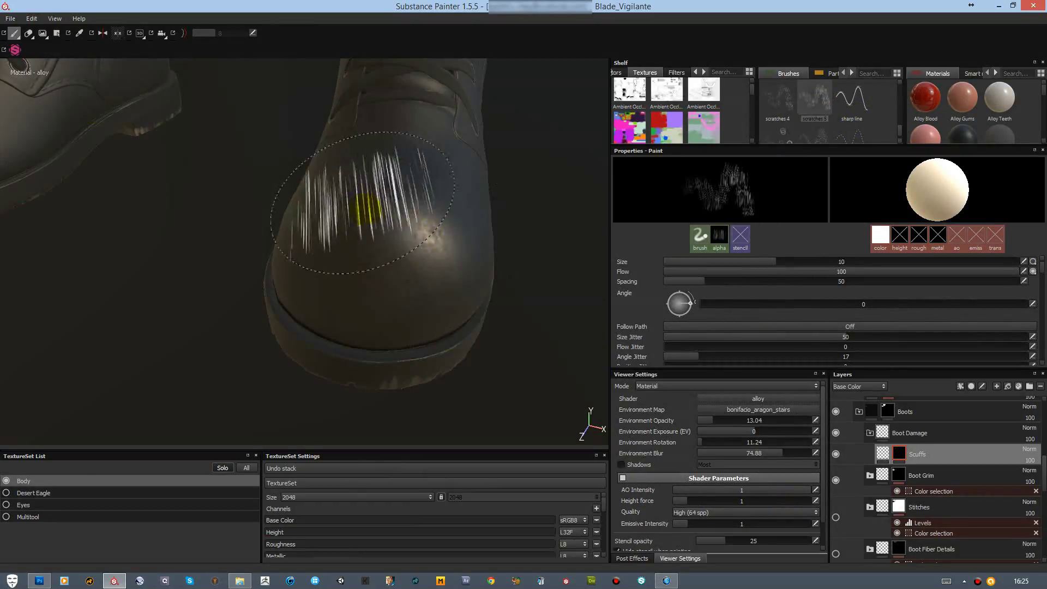
left_click_drag(362, 202, 561, 188, "alt")
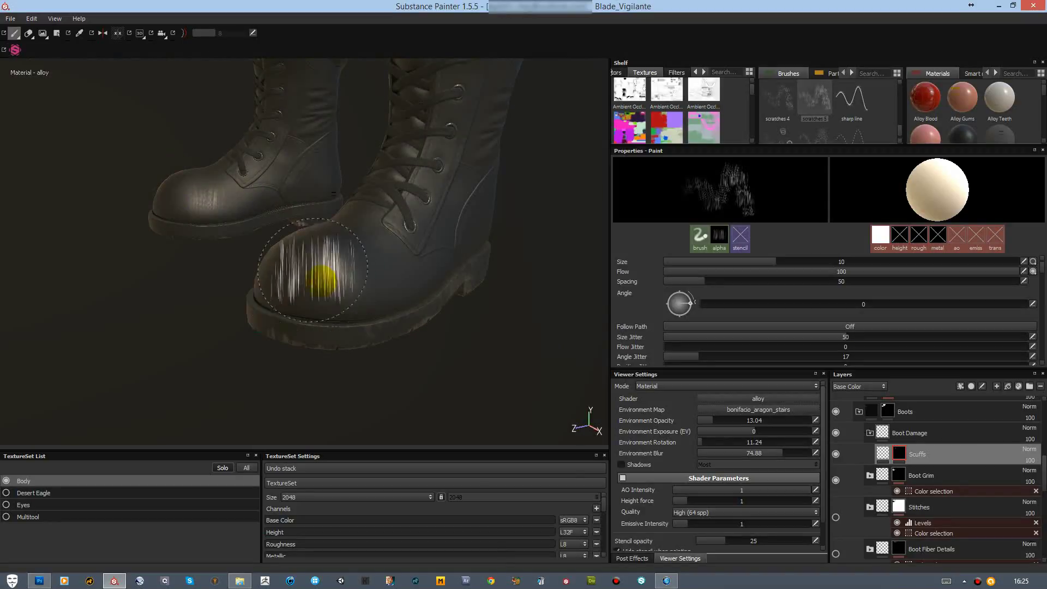
left_click_drag(397, 261, 573, 283, "alt")
scroll(763, 316, "down", 5)
scroll(750, 325, "up", 3)
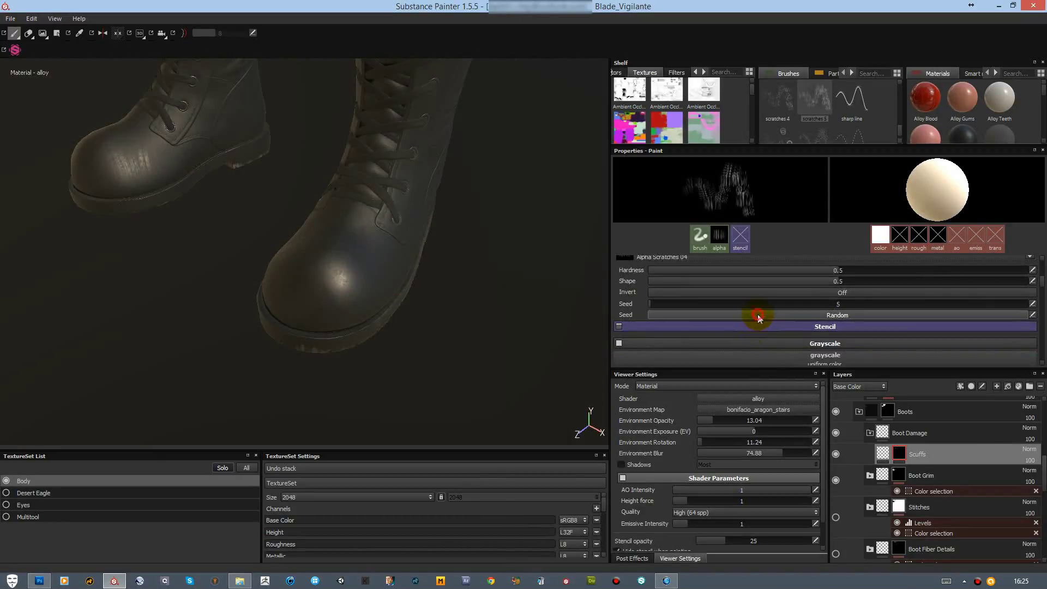
scroll(851, 104, "up", 1)
left_click(778, 101)
left_click(841, 110)
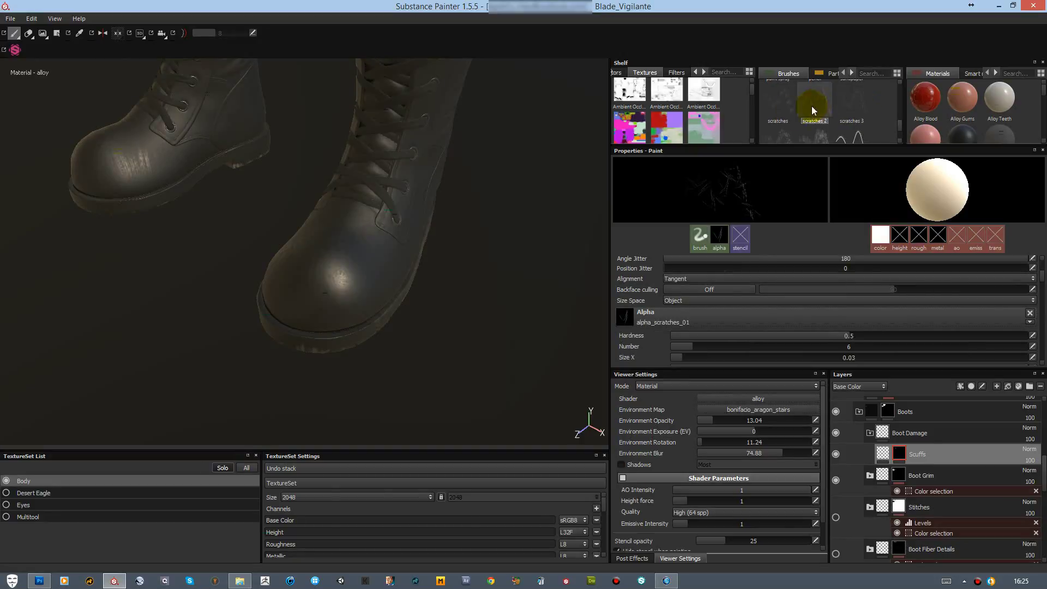
scroll(829, 109, "up", 2)
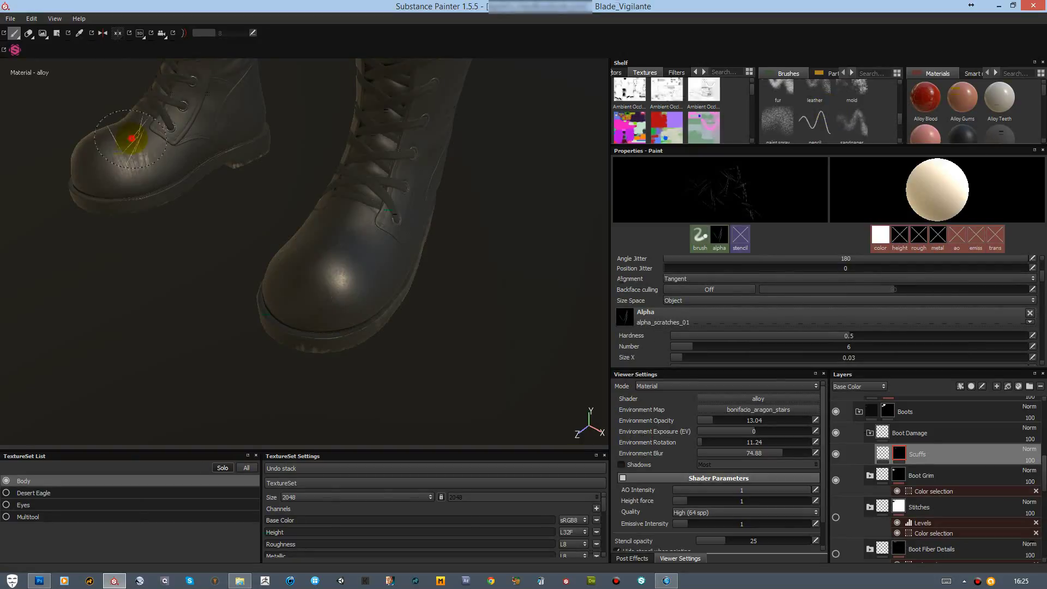
Step: Raise the Scuffs roughness to 0.5, then select its mask and the dirt brush
left_click(882, 453)
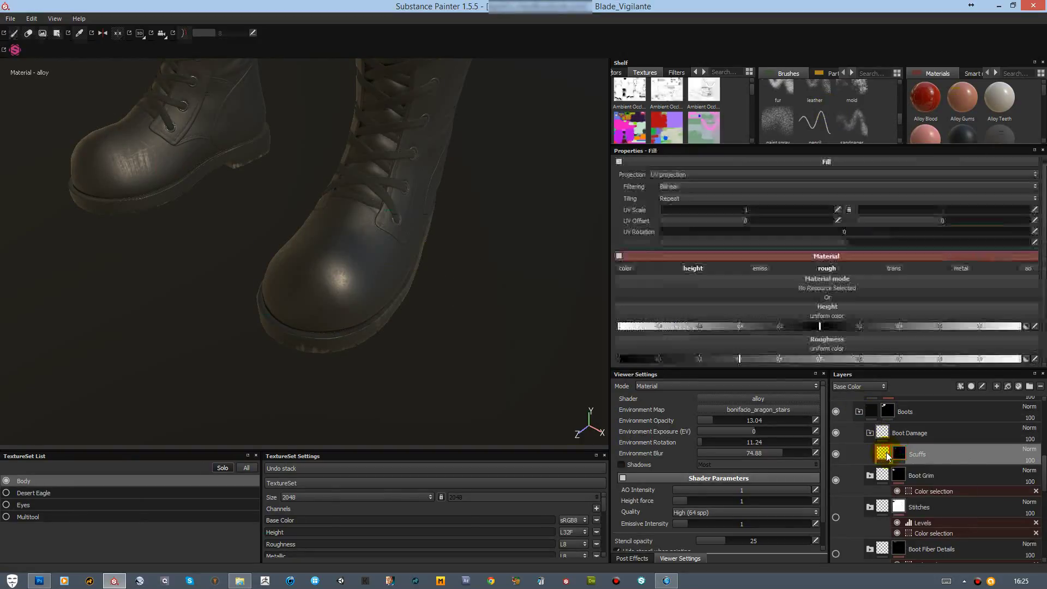
left_click_drag(787, 360, 818, 359)
scroll(813, 109, "down", 3)
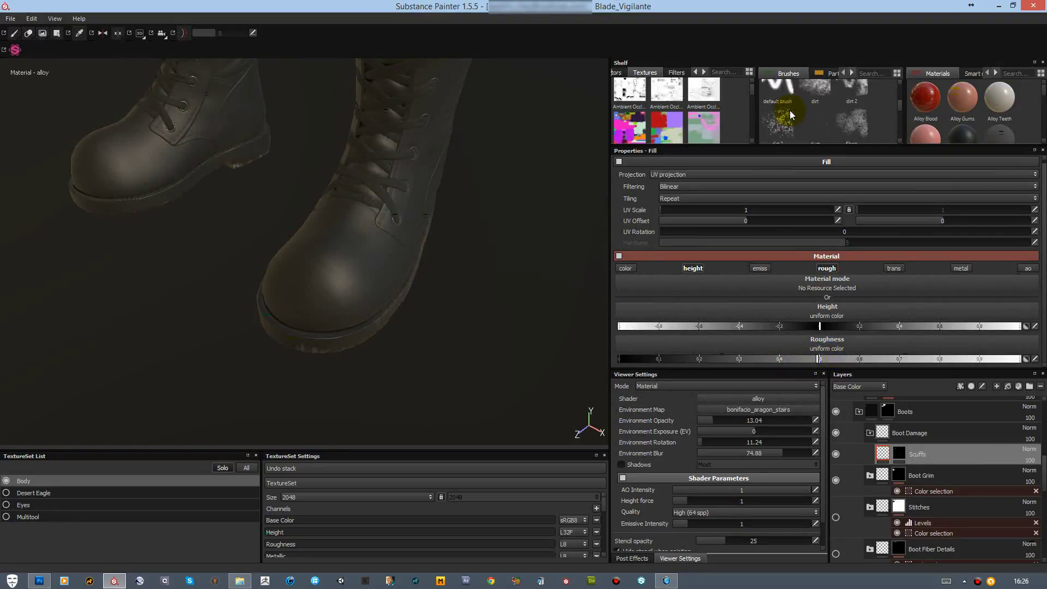
scroll(820, 124, "down", 1)
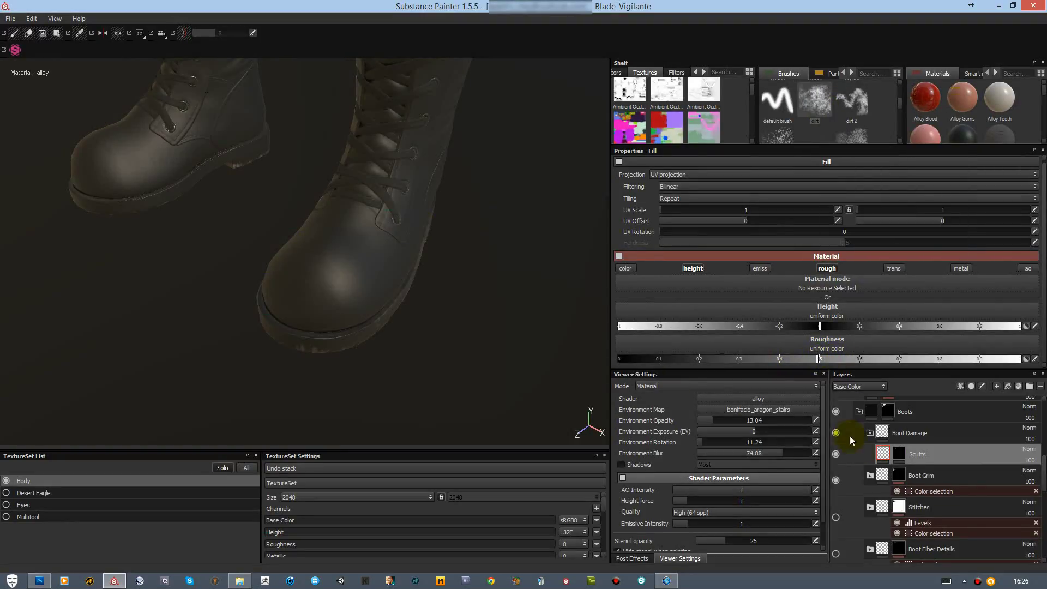
left_click(899, 453)
left_click(820, 103)
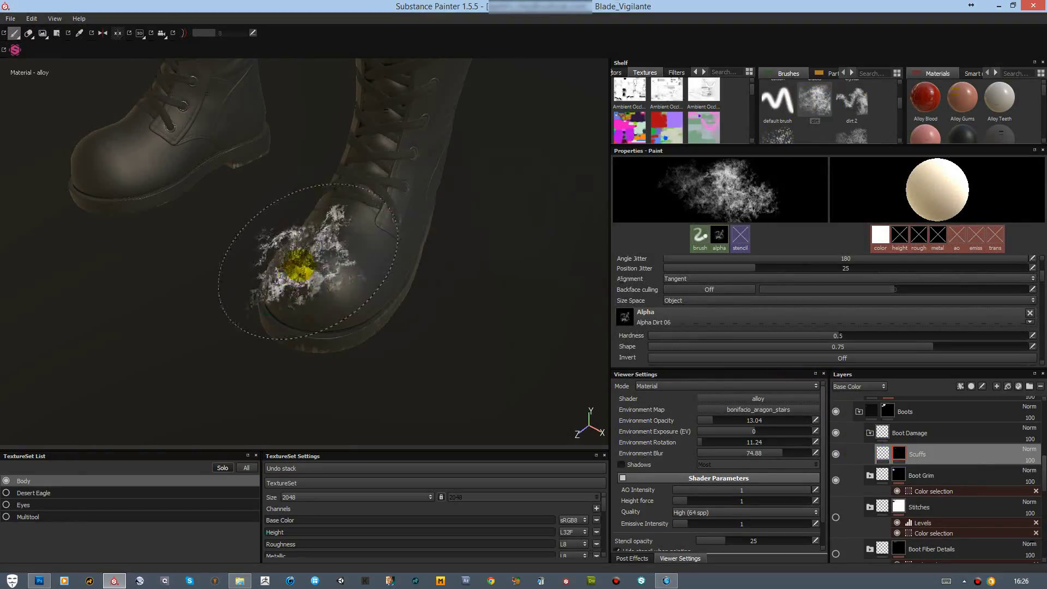
Step: Lower the Scuffs roughness for a shiny look and paint dirt scuffs on the boot's side
left_click(882, 453)
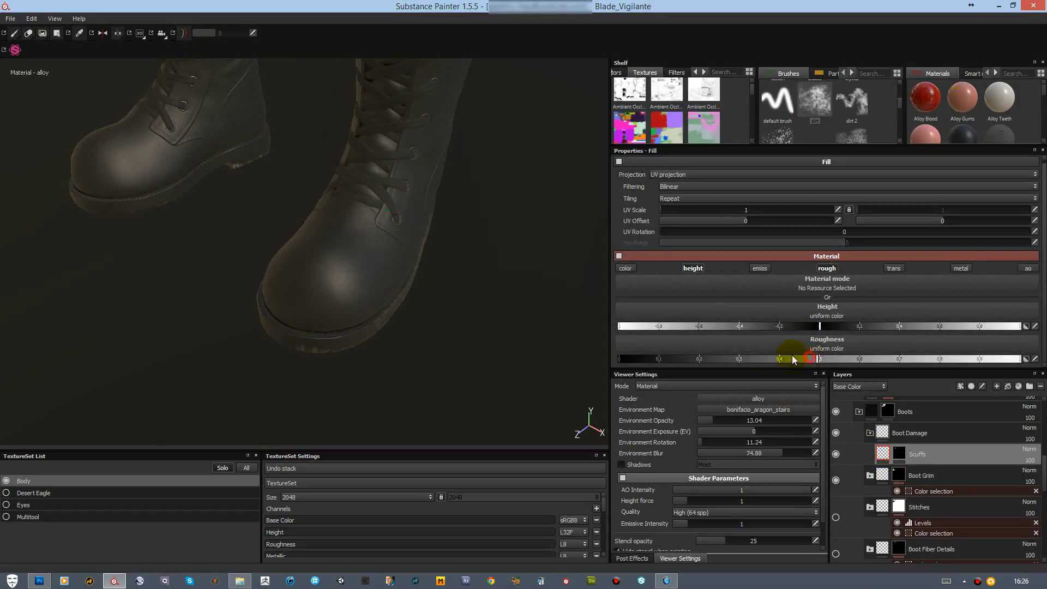
left_click_drag(792, 355, 670, 346)
mouse_move(584, 283)
left_mouse_down("alt")
mouse_move(509, 234)
mouse_move(327, 222)
mouse_move(304, 310)
left_mouse_up("alt")
left_click(898, 460)
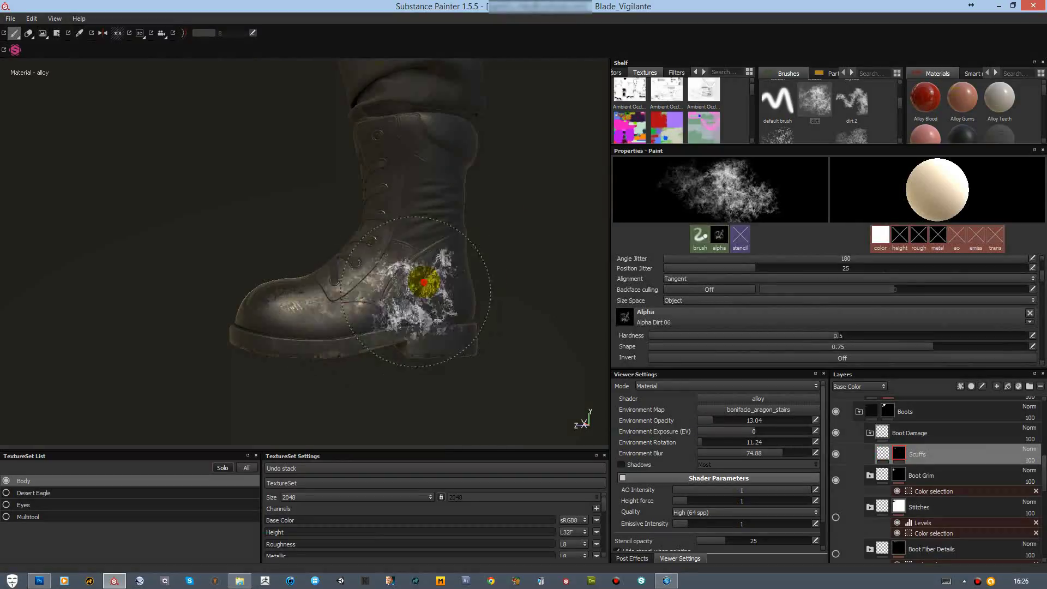
left_click_drag(386, 245, 551, 314, "alt")
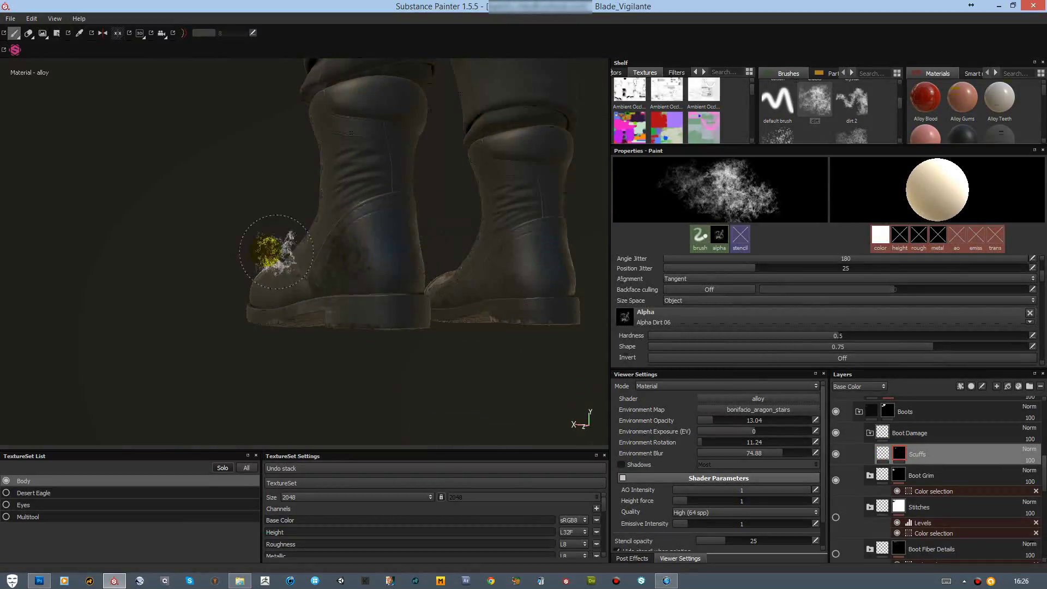
mouse_move(380, 267)
left_mouse_down("alt")
mouse_move(328, 226)
mouse_move(626, 269)
left_mouse_up("alt")
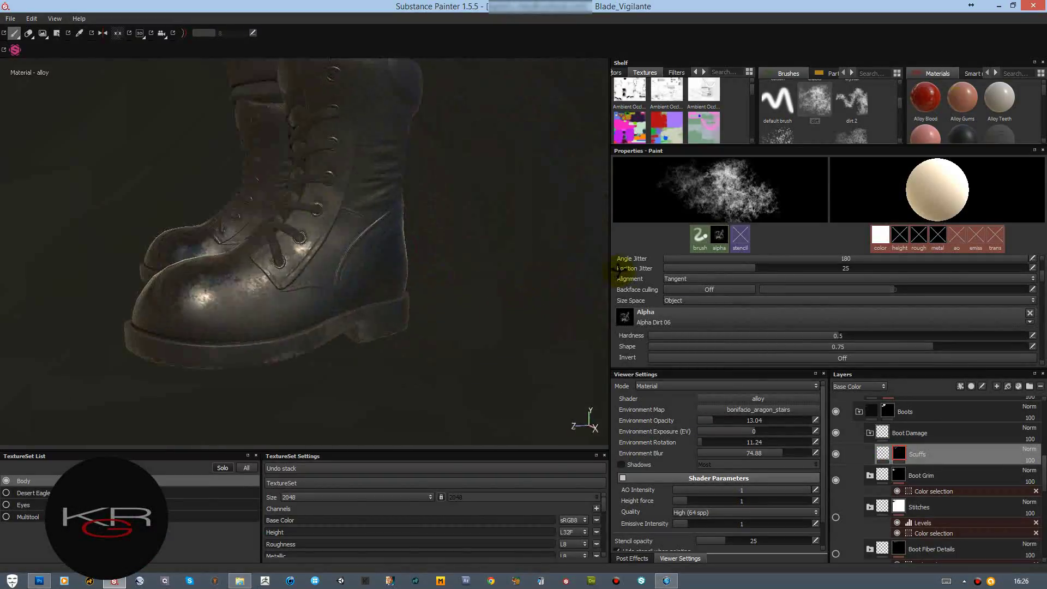
Step: Make the Scuffs fill near-black in colour with roughness around 0.75
left_click(882, 454)
left_click(634, 270)
left_click(807, 327)
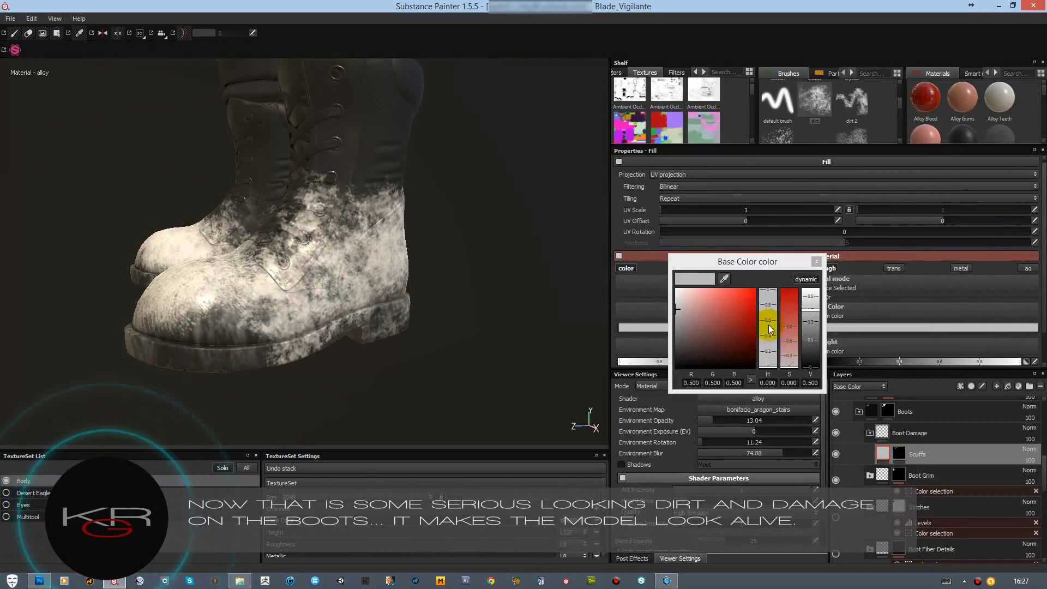
left_click_drag(810, 297, 809, 360)
key("c")
key("c")
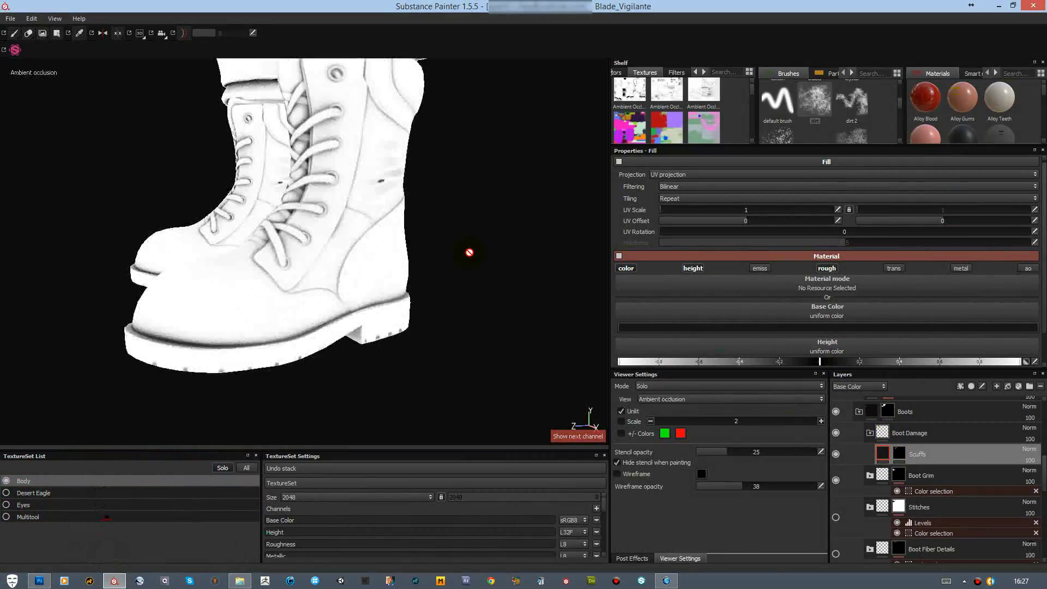
key("m")
scroll(914, 357, "down", 1)
left_click(915, 358)
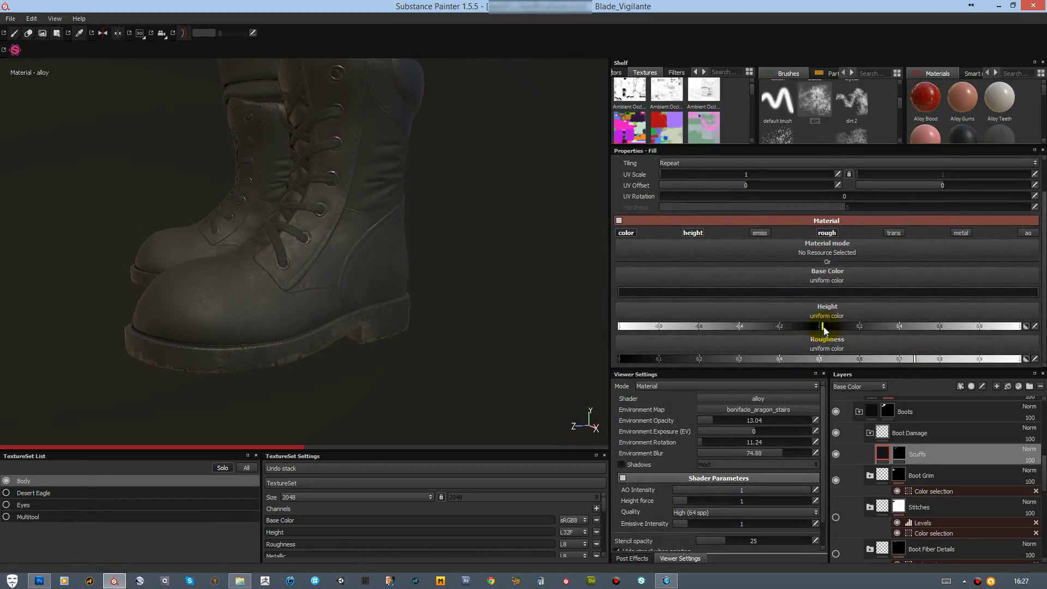
Step: Give Boot Damage a Color Selection mask picking the brown ID colour, then add Layer 1 above Scuffs
left_click(895, 433)
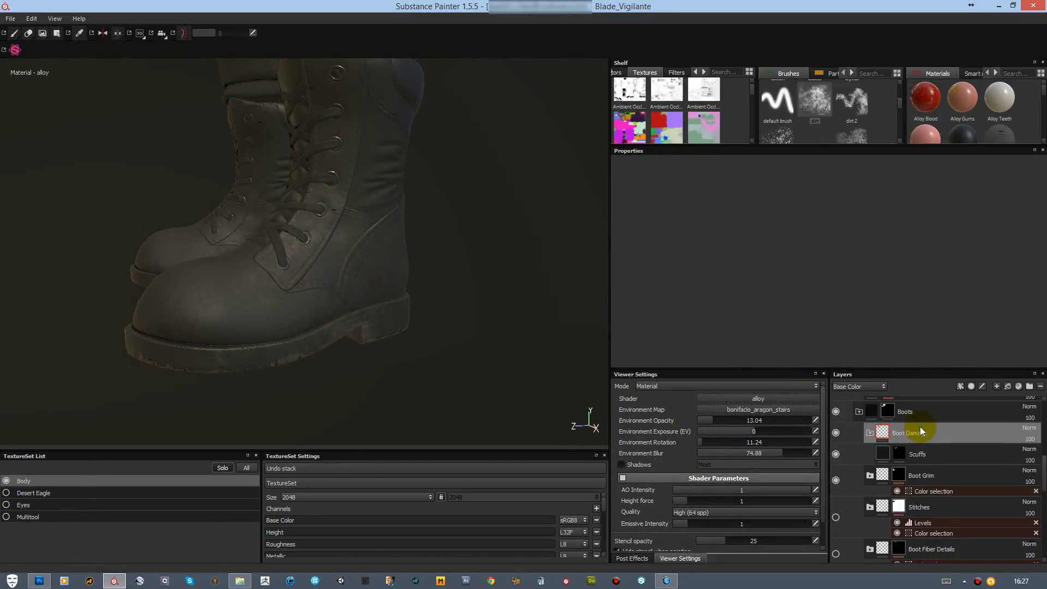
right_click(921, 432)
left_click(960, 208)
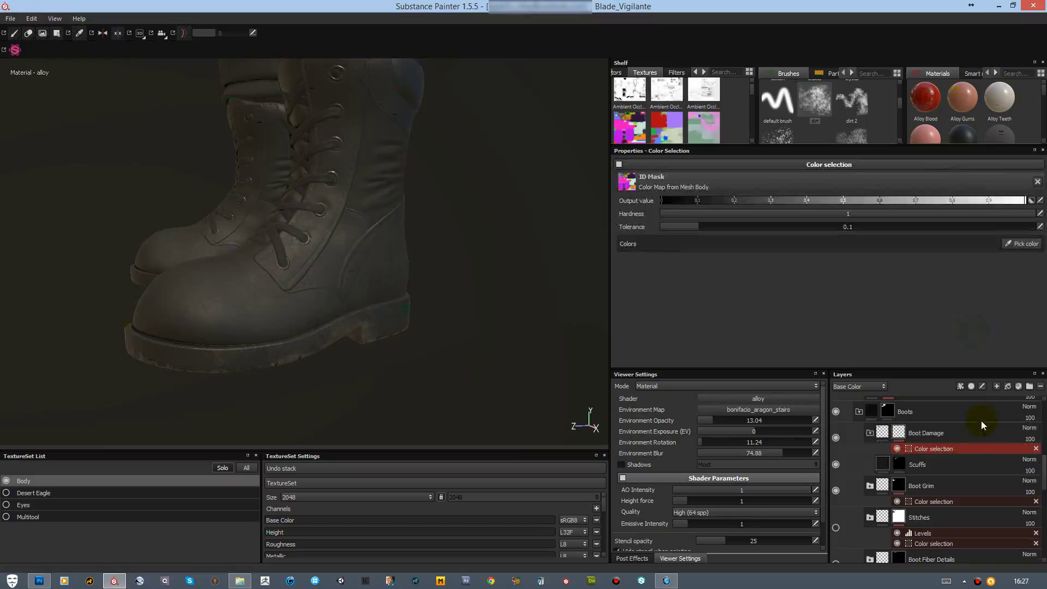
left_click(1017, 241)
left_click(299, 264)
left_click_drag(467, 299, 534, 335, "alt")
left_click(942, 462)
left_click(996, 386)
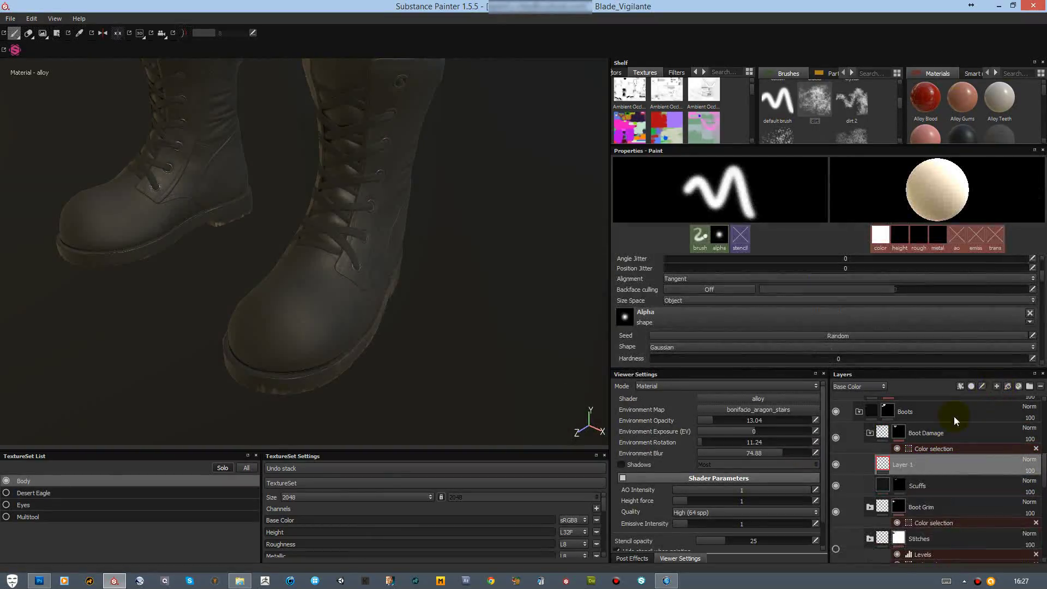
Step: Add a Gashes fill layer with a black mask and pick a line brush
left_click(1019, 386)
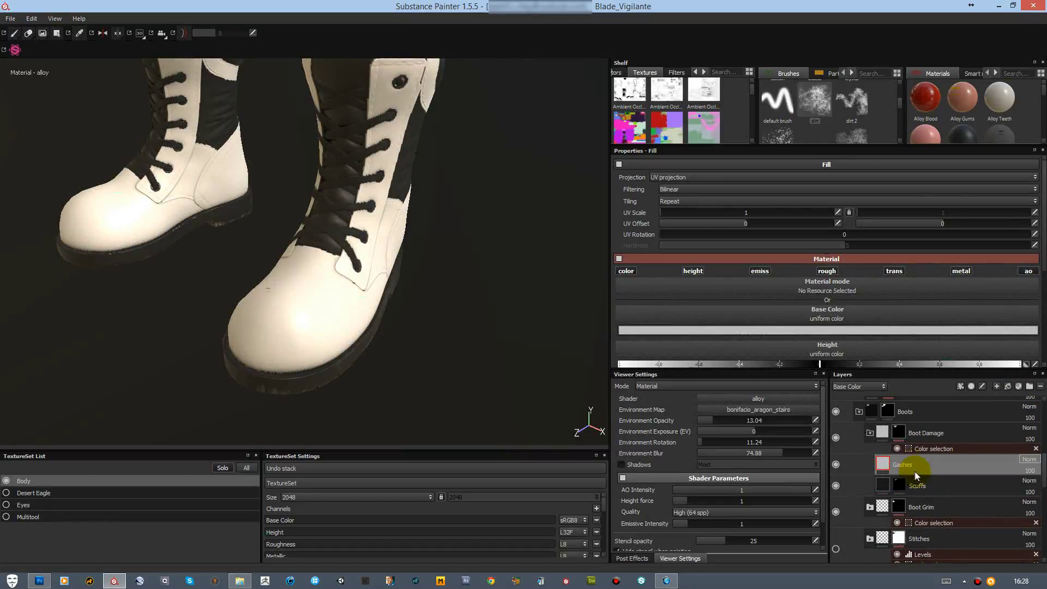
right_click(916, 476)
left_click(938, 297)
scroll(790, 116, "down", 2)
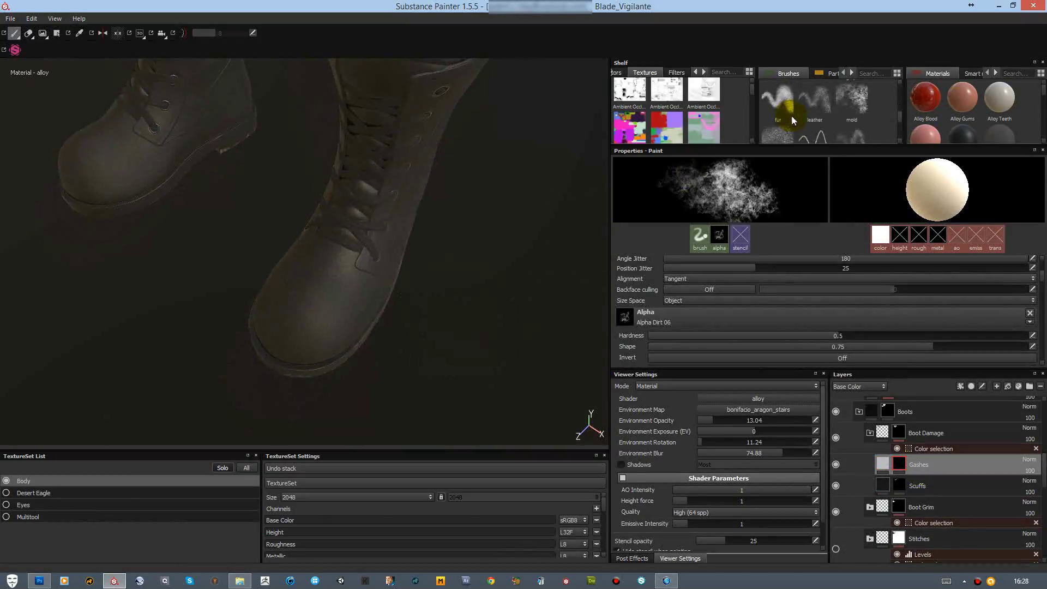
scroll(792, 119, "down", 1)
left_click(814, 101)
scroll(872, 298, "up", 5)
scroll(954, 289, "up", 1)
Step: Switch to the sharp line brush with its size driven by pen pressure
left_click(1032, 284)
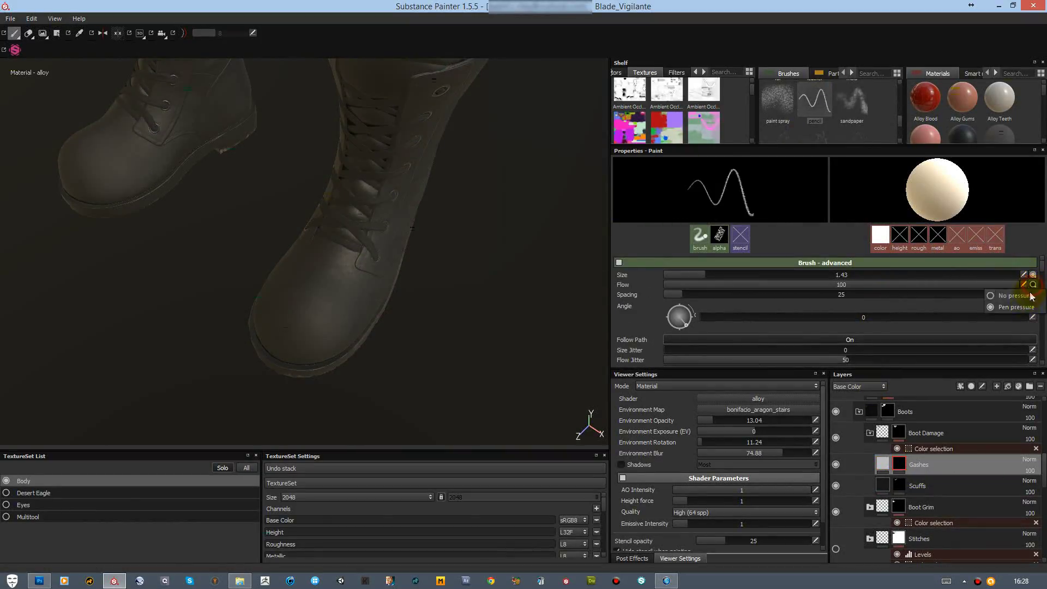
left_click(1031, 295)
scroll(890, 93, "up", 2)
scroll(898, 112, "up", 1)
scroll(897, 121, "up", 1)
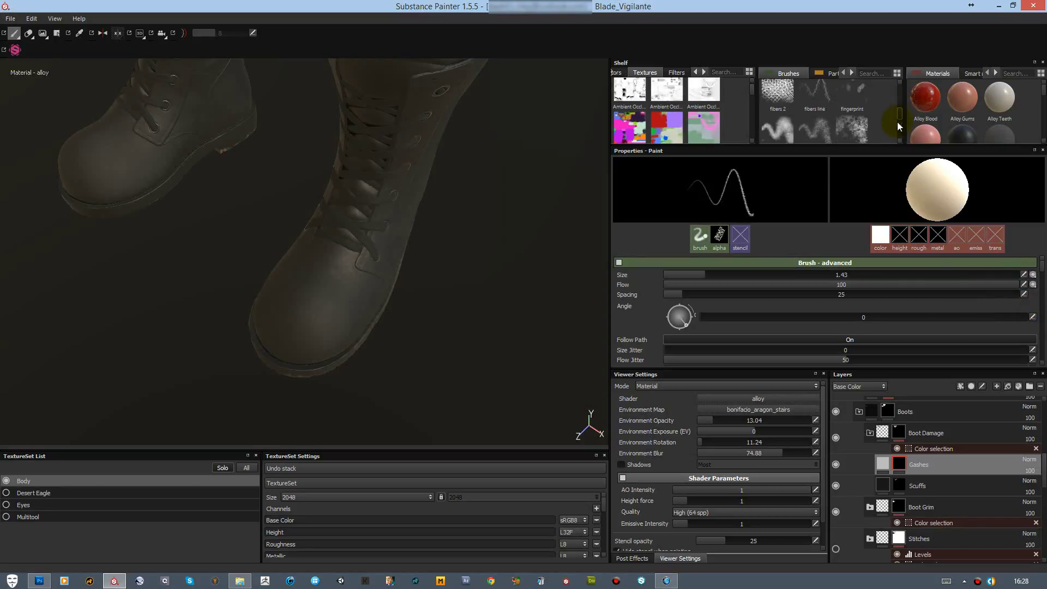
scroll(894, 128, "down", 2)
scroll(894, 133, "down", 1)
left_click(855, 121)
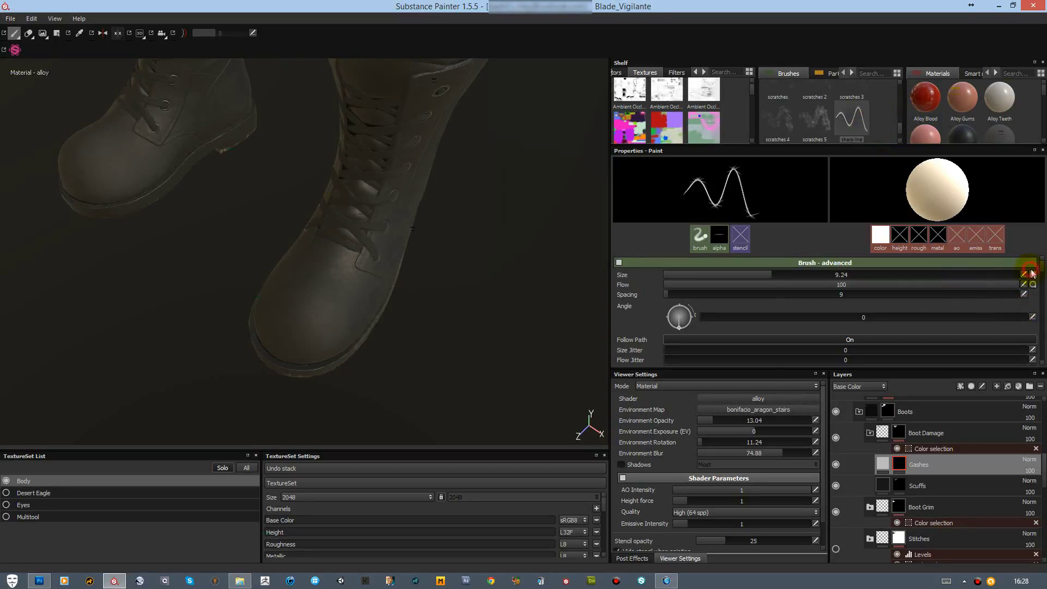
left_click(1024, 298)
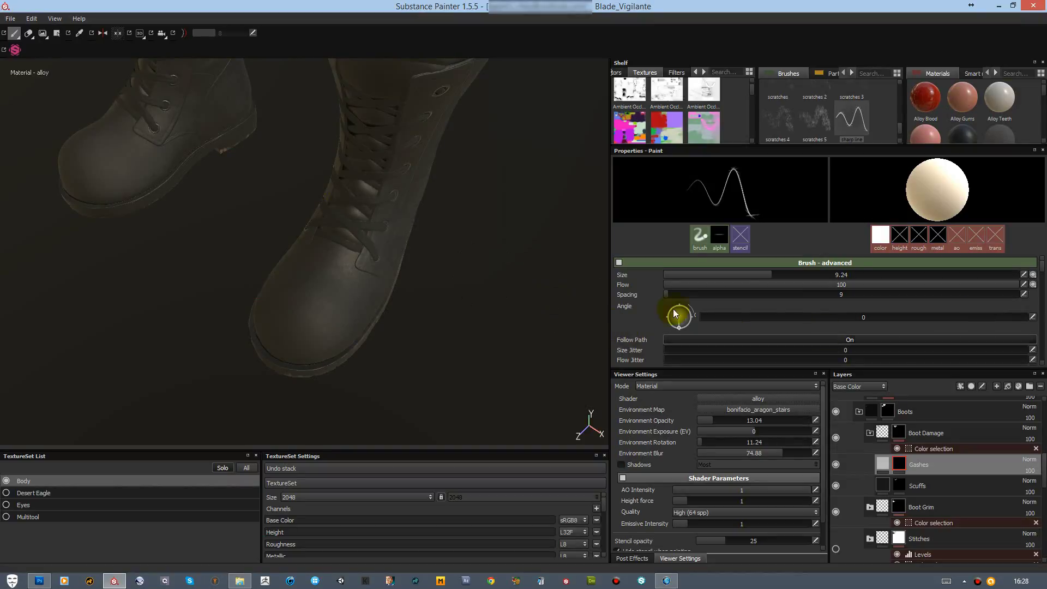
Step: Paint a thin gash line on the boot toe and shrink the brush to 0.41
left_click_drag(315, 266, 433, 329, "alt")
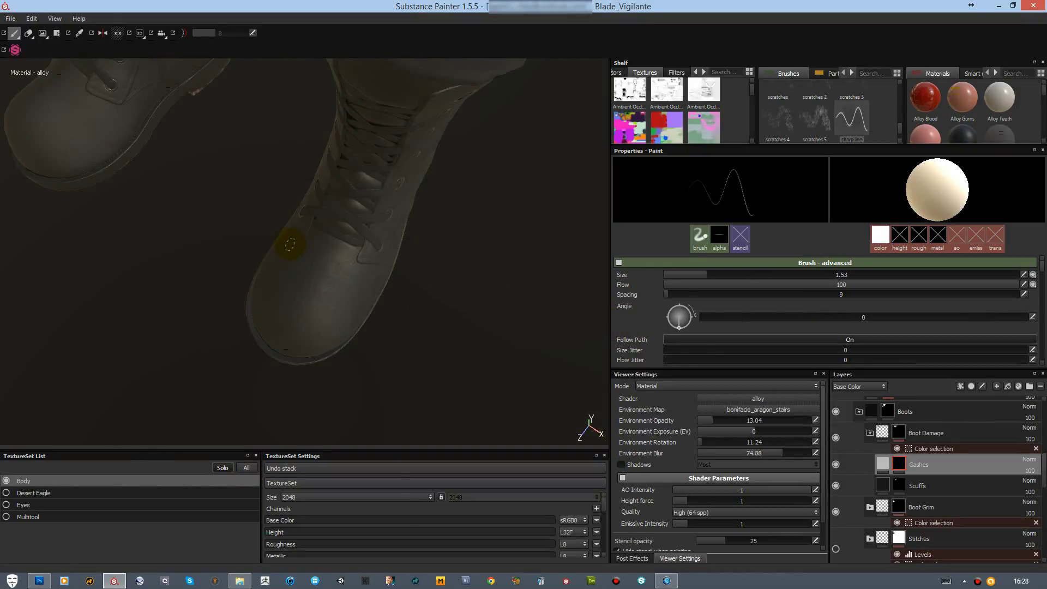
left_click_drag(290, 245, 326, 266)
right_click_drag(322, 260, 360, 287, "ctrl")
key("ctrl")
Step: Set the Gashes fill height to about -0.4 and ambient occlusion to 0.07, checking each channel
left_click_drag(329, 255, 319, 309, "ctrl+alt")
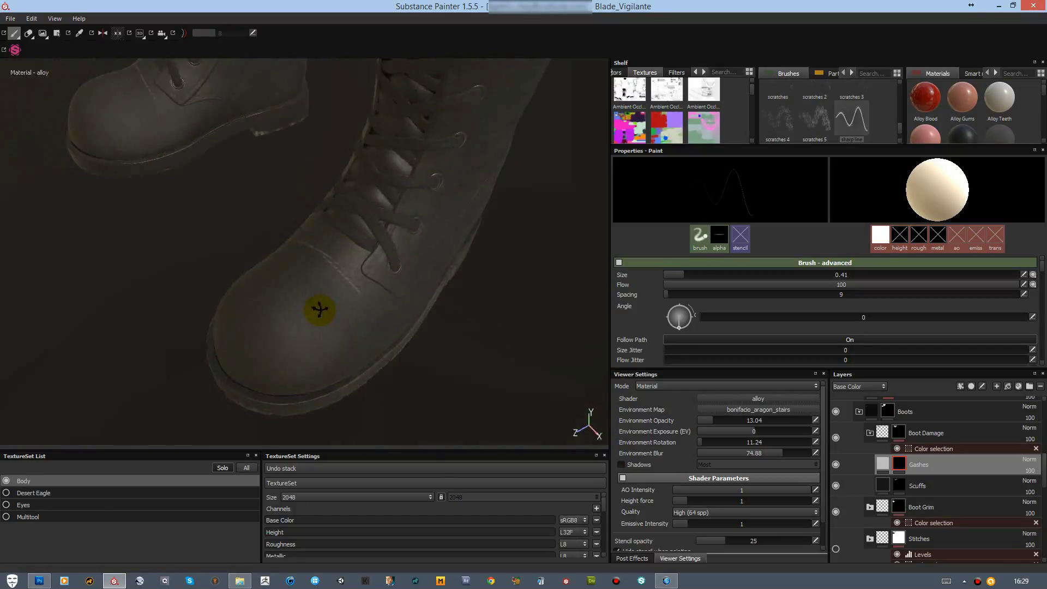
left_click(883, 463)
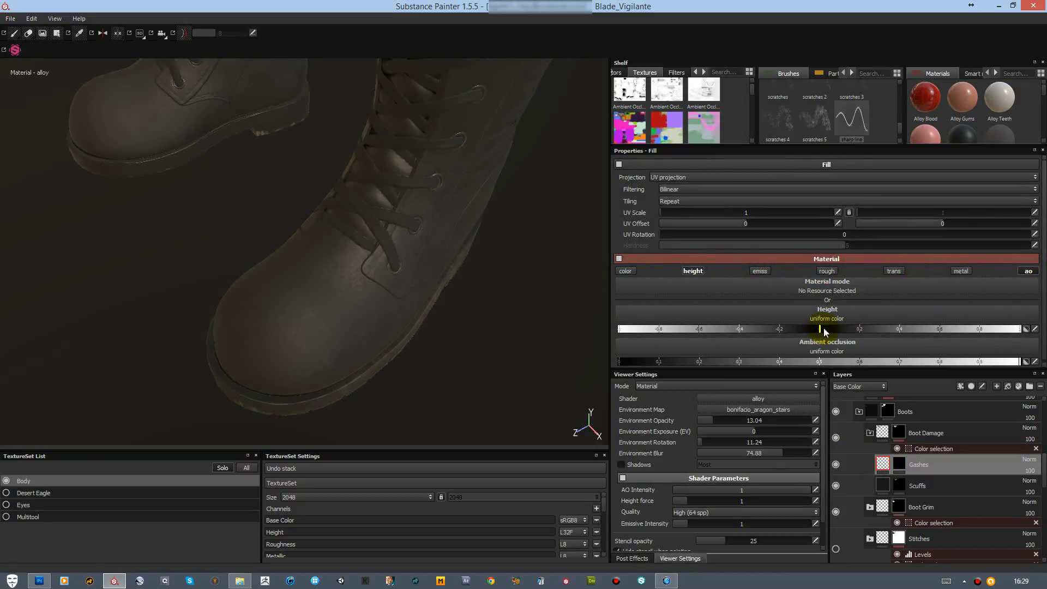
left_click_drag(790, 331, 744, 329)
key("c")
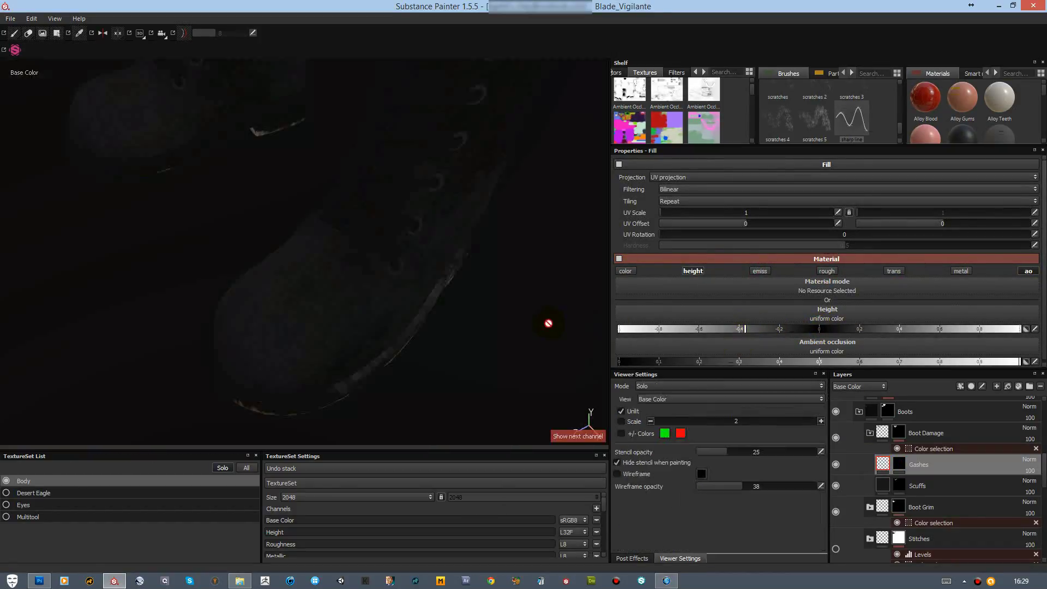
key("c")
key("c")
key("c")
left_click_drag(752, 360, 647, 361)
key("c")
key("c")
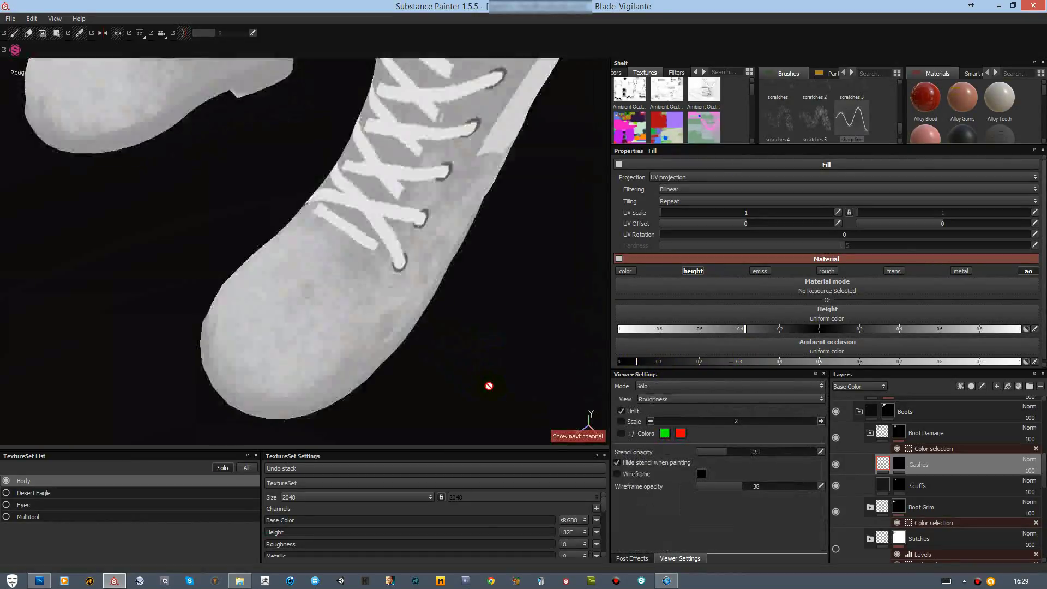
key("c")
scroll(489, 384, "up", 5)
key("m")
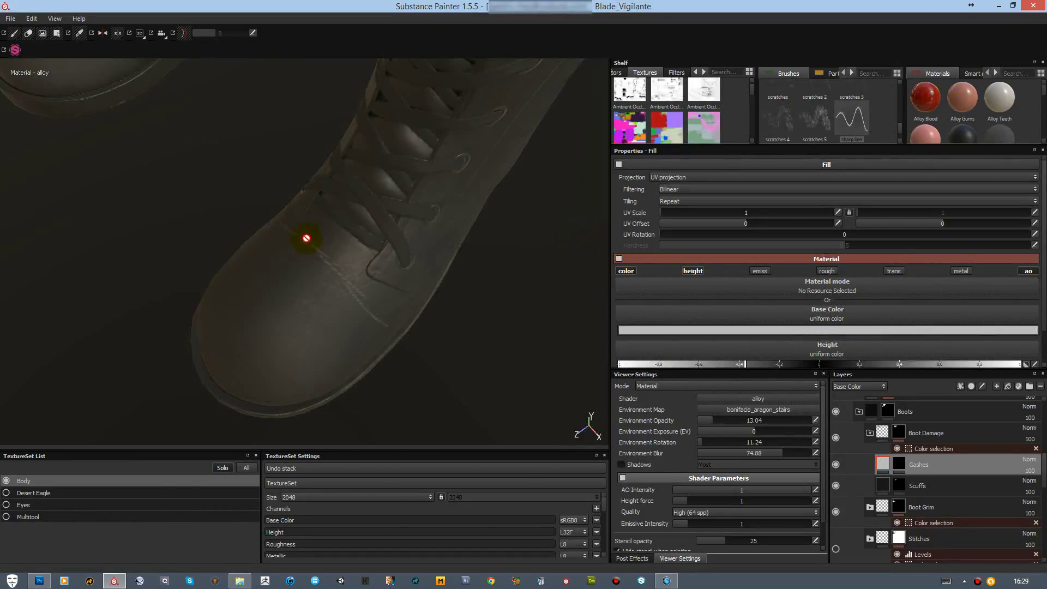
Step: Select the Gashes mask in paint mode and orbit to a front view of the boot toe
left_click(895, 468)
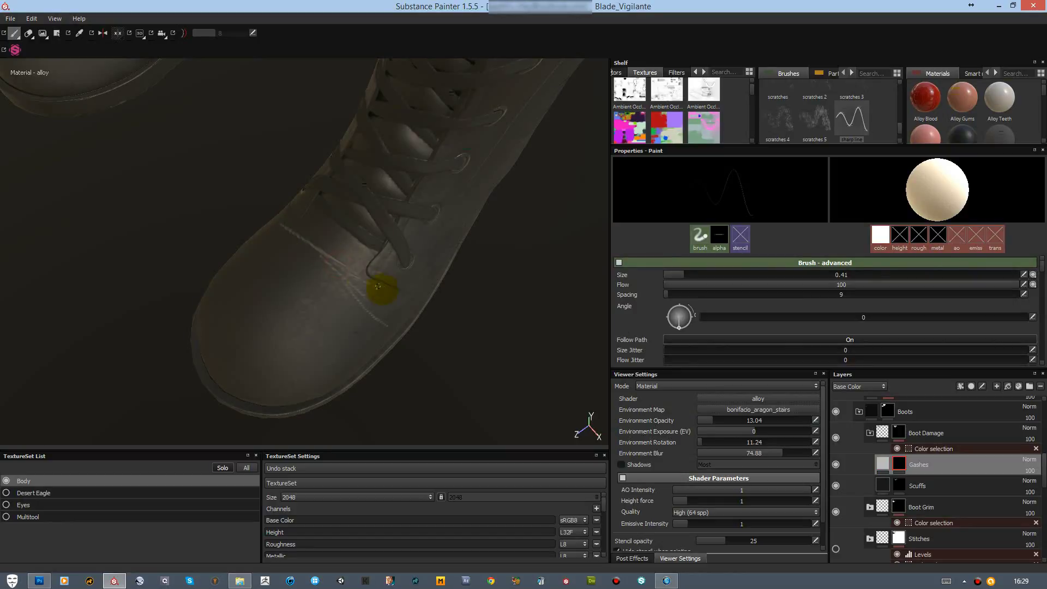
left_click(29, 34)
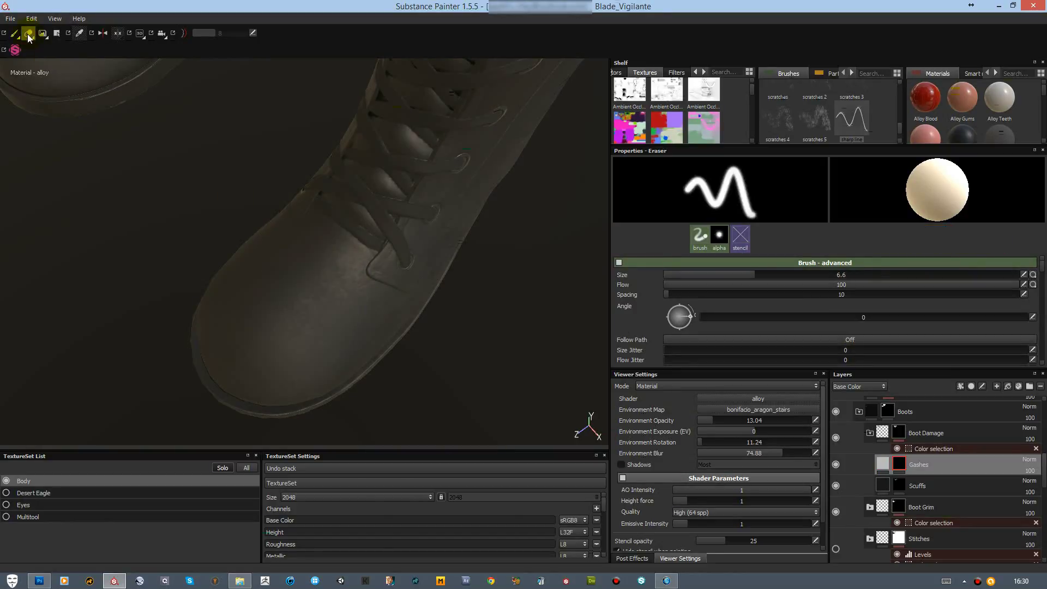
key("1")
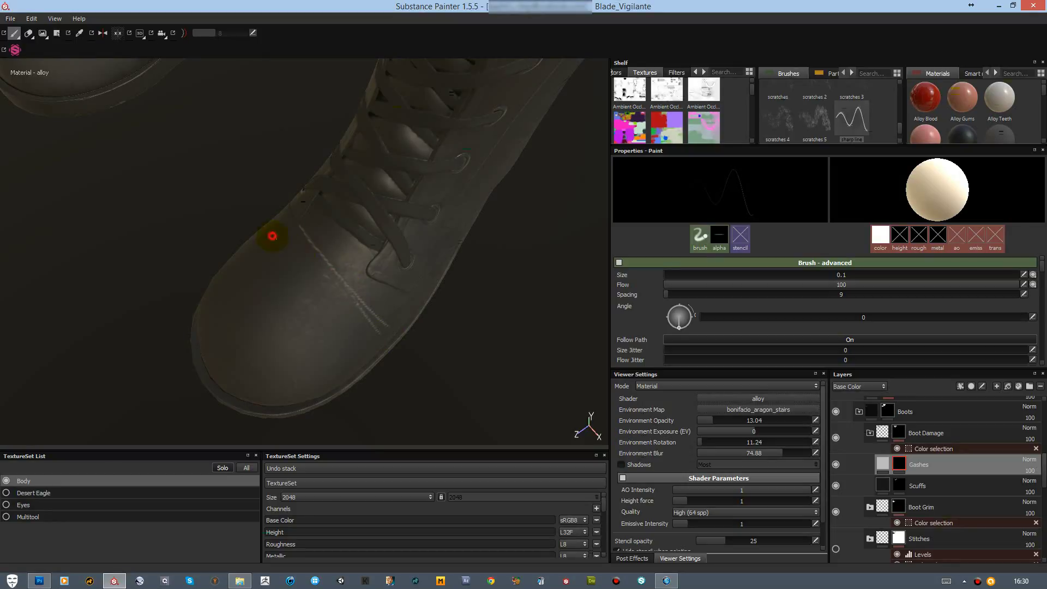
mouse_move(321, 218)
left_mouse_down("alt")
mouse_move(402, 227)
mouse_move(267, 315)
left_mouse_up("alt")
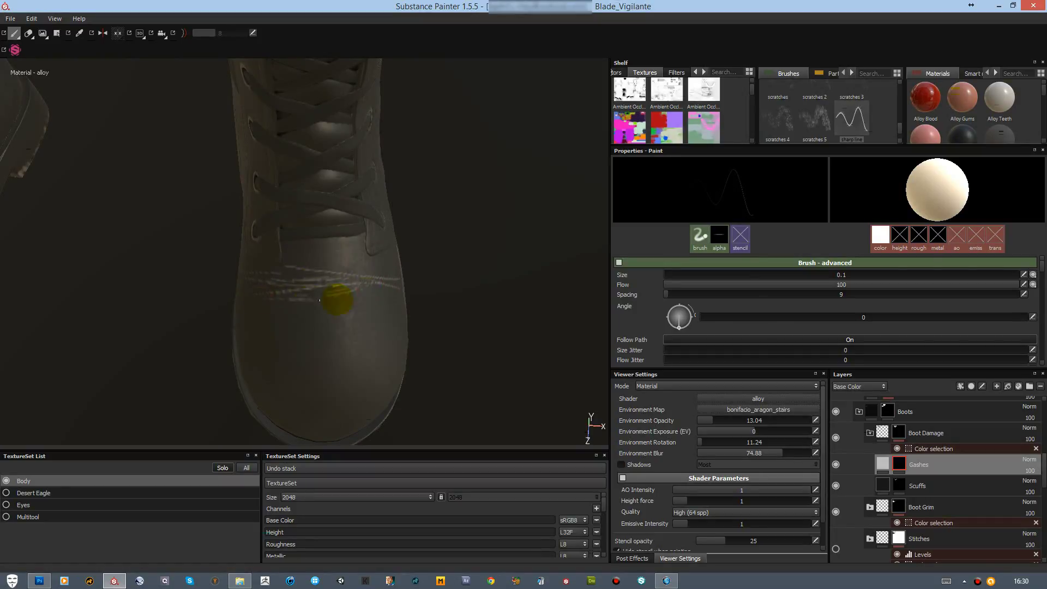
Step: Paint a first gash across the boot toe and disable the Gashes fill's colour channel
left_click_drag(276, 303, 299, 229)
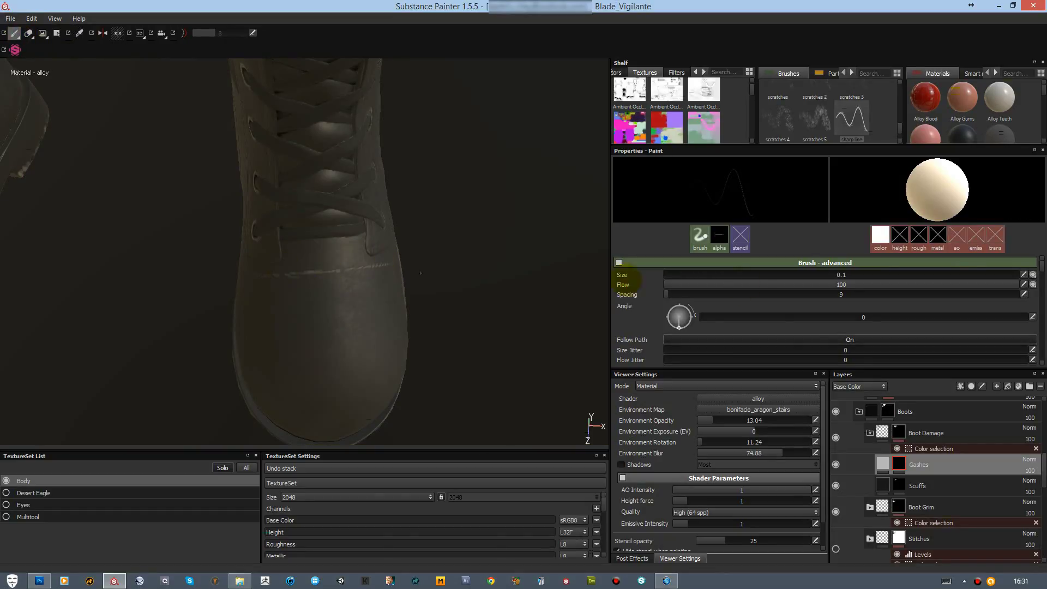
scroll(753, 265, "down", 2)
left_click(883, 464)
scroll(755, 327, "down", 2)
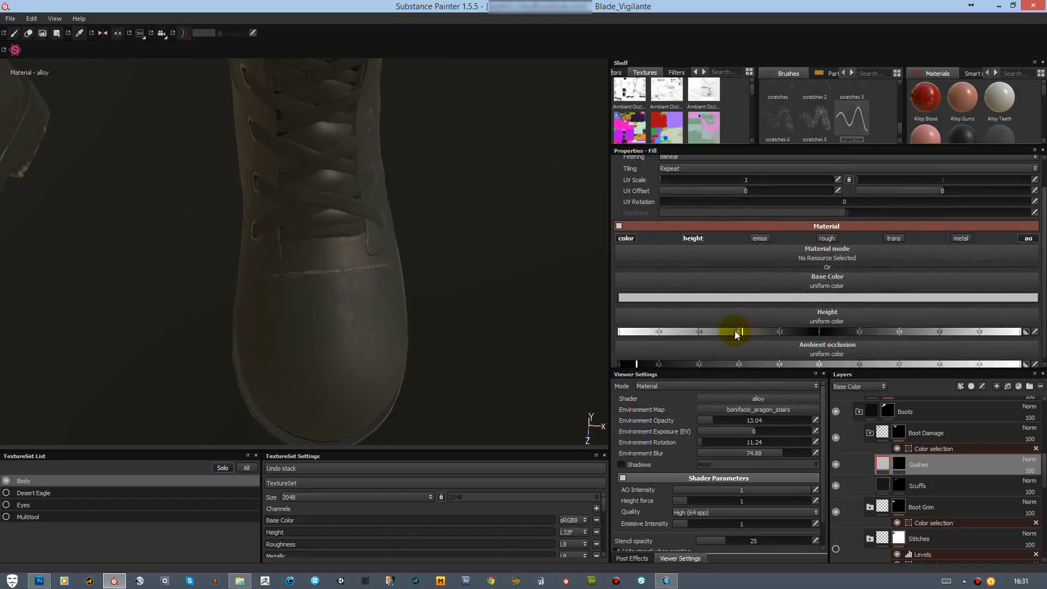
left_click(626, 238)
Step: Raise the texture resolution to 4096, then set it back to 2048
left_click(397, 498)
left_click(355, 509)
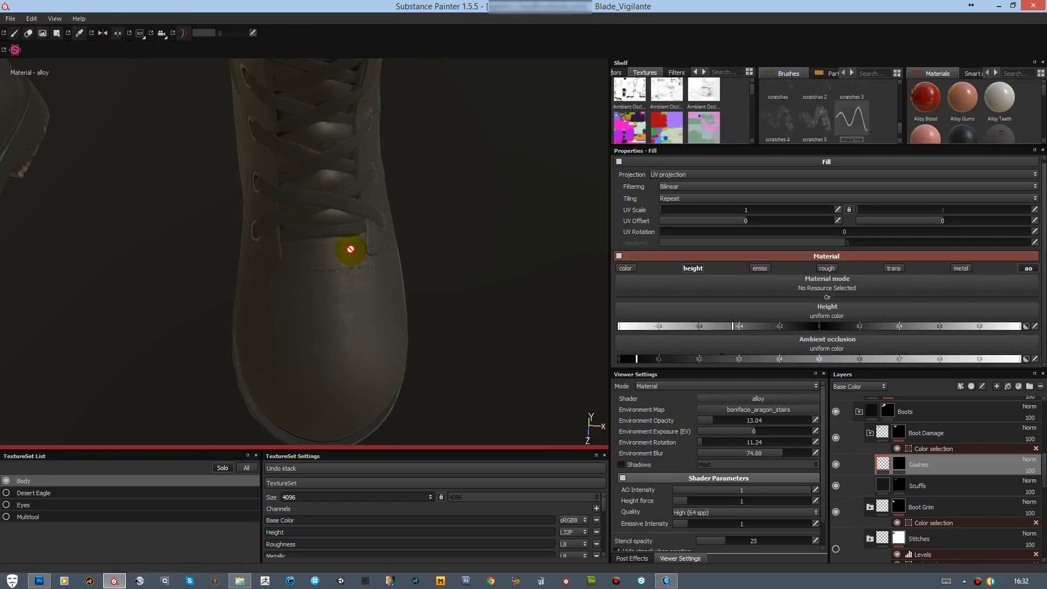
mouse_move(459, 358)
left_mouse_down("alt")
mouse_move(345, 297)
mouse_move(345, 318)
left_mouse_up("alt")
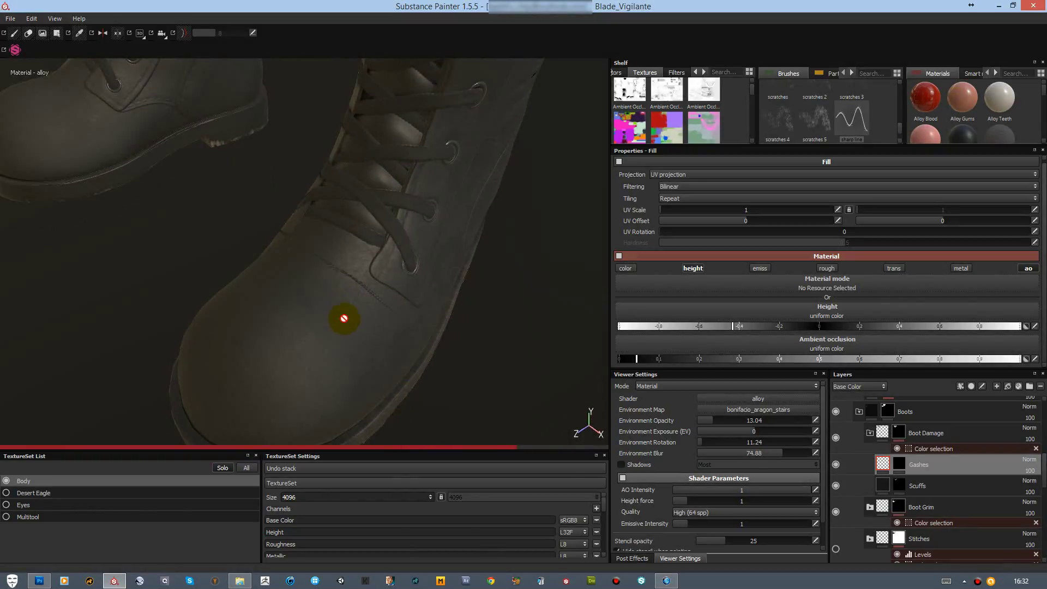
left_click(385, 497)
left_click(328, 532)
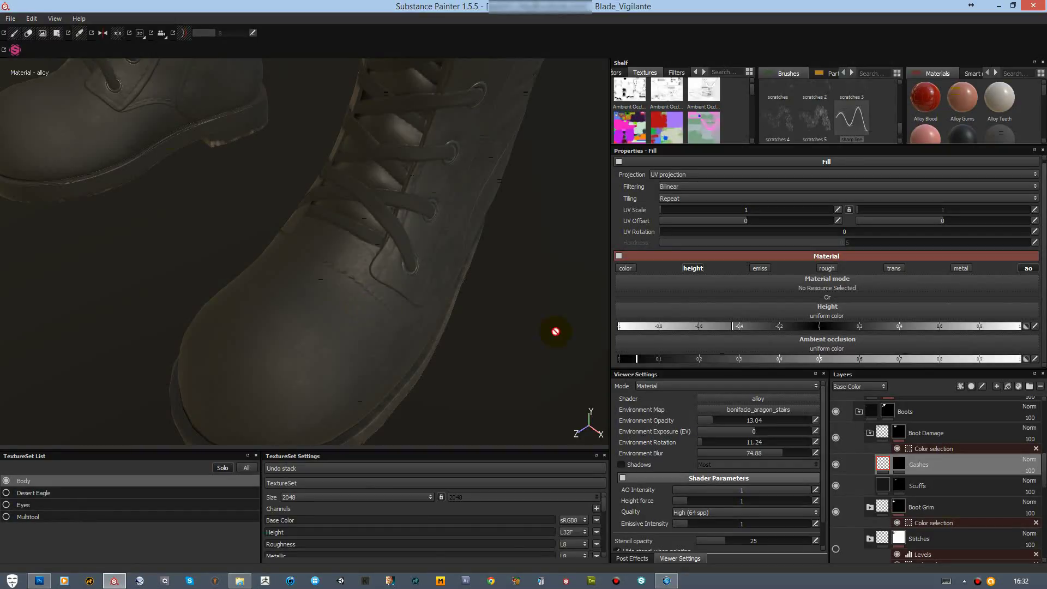
Step: Select the Gashes mask and paint more gash strokes onto the boot toe
left_click(898, 468)
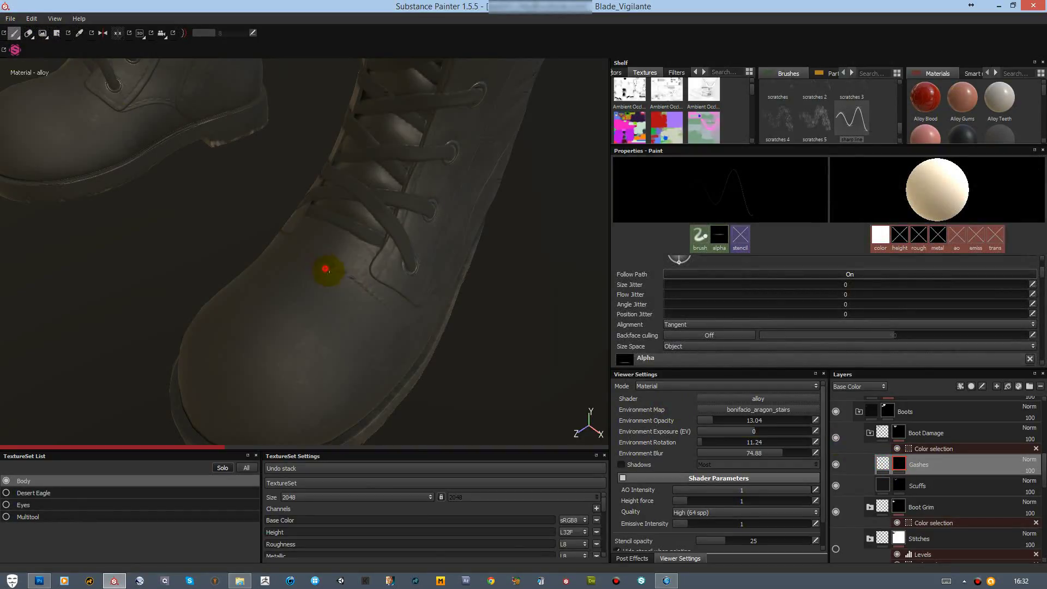
left_click(883, 464)
left_click(899, 464)
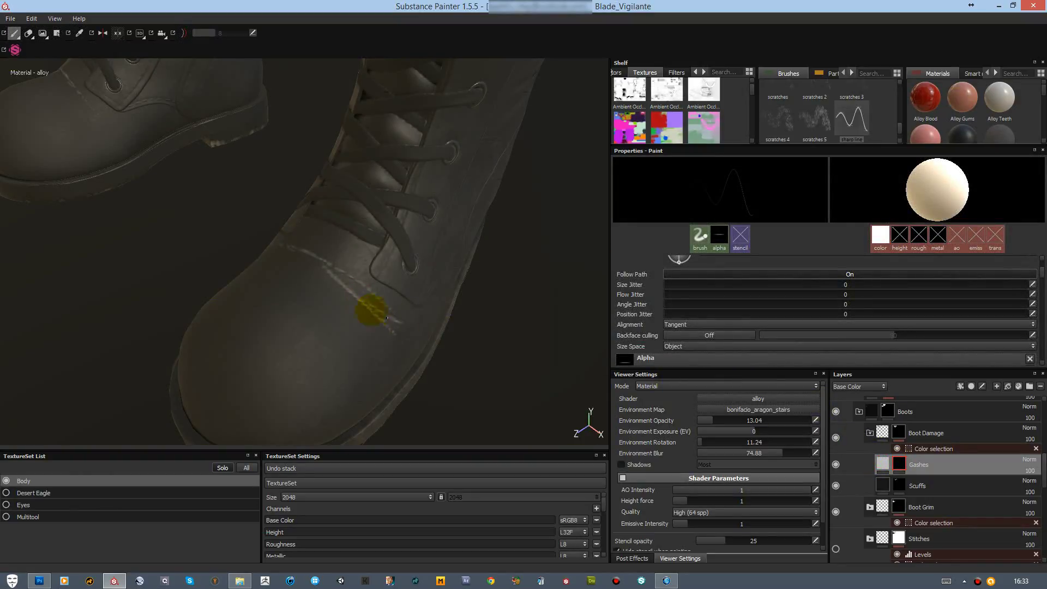
left_click_drag(397, 267, 497, 283, "alt")
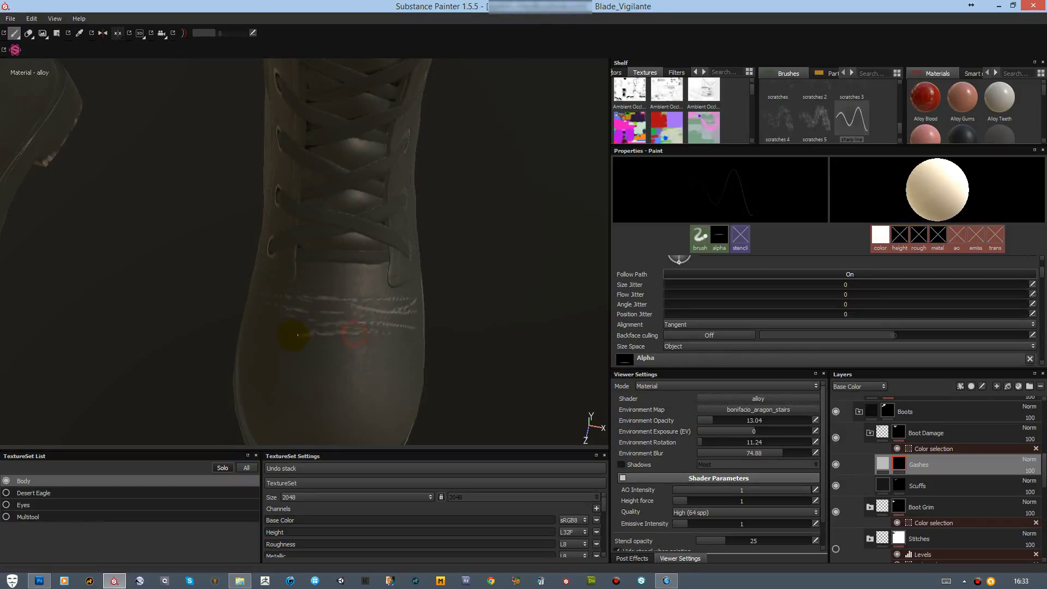
scroll(895, 101, "up", 5)
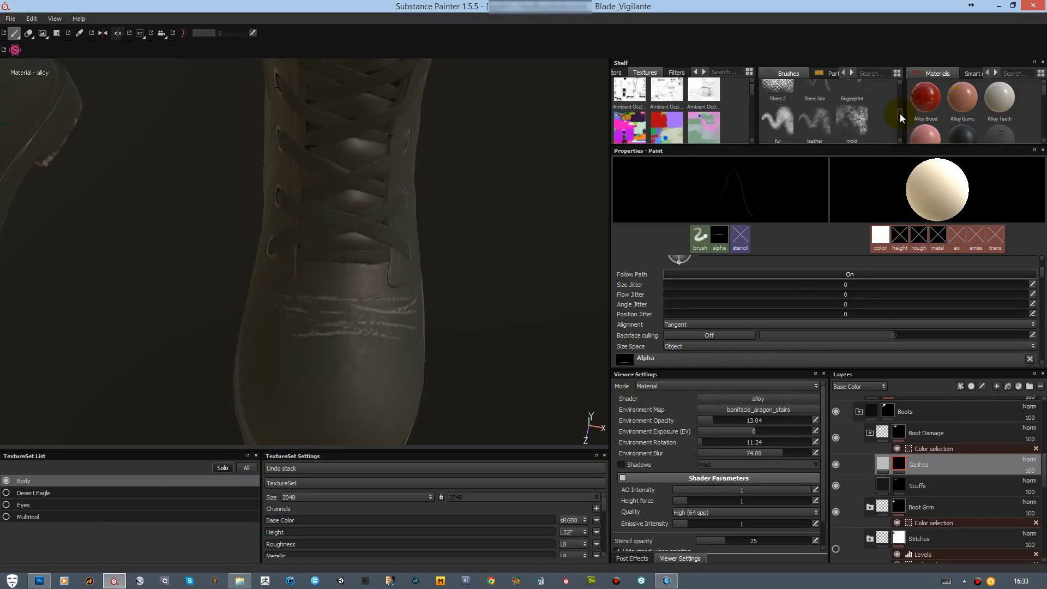
scroll(892, 104, "up", 5)
Step: Pick the default brush, rename Gashes to GashesOver and duplicate it as GashesUnder
left_click(777, 117)
double_click(935, 464)
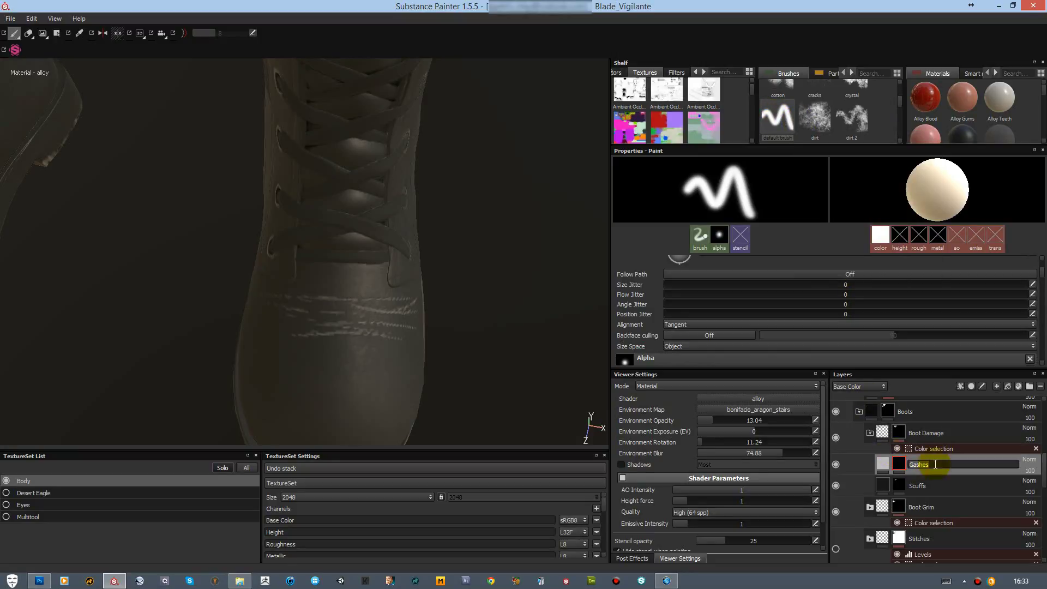
key("Return")
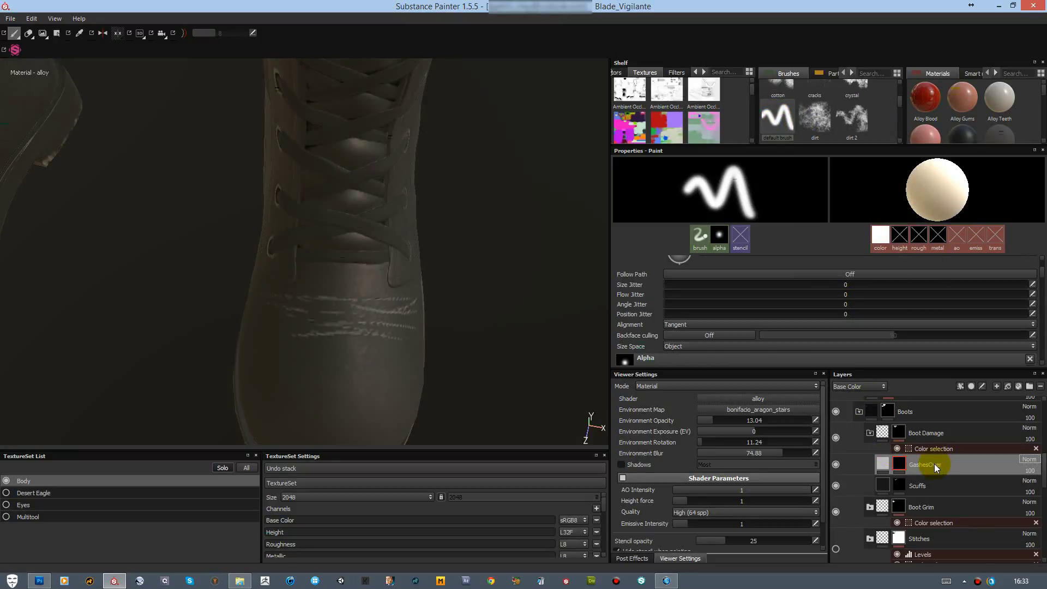
key("ctrl+d")
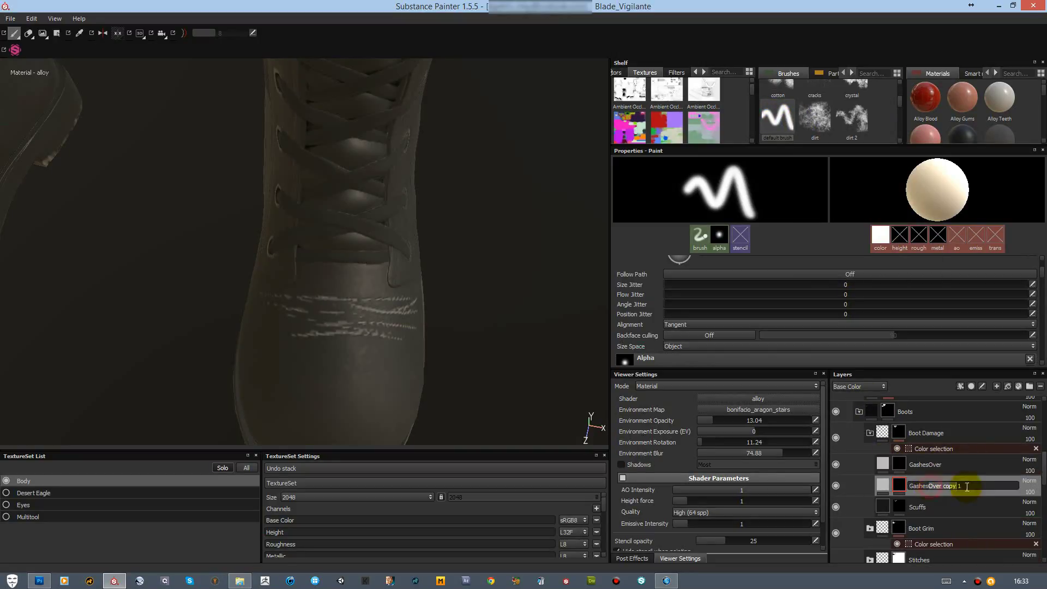
type("Under")
key("Return")
Step: Lower the brush flow to 3
right_click(902, 479)
left_click(937, 221)
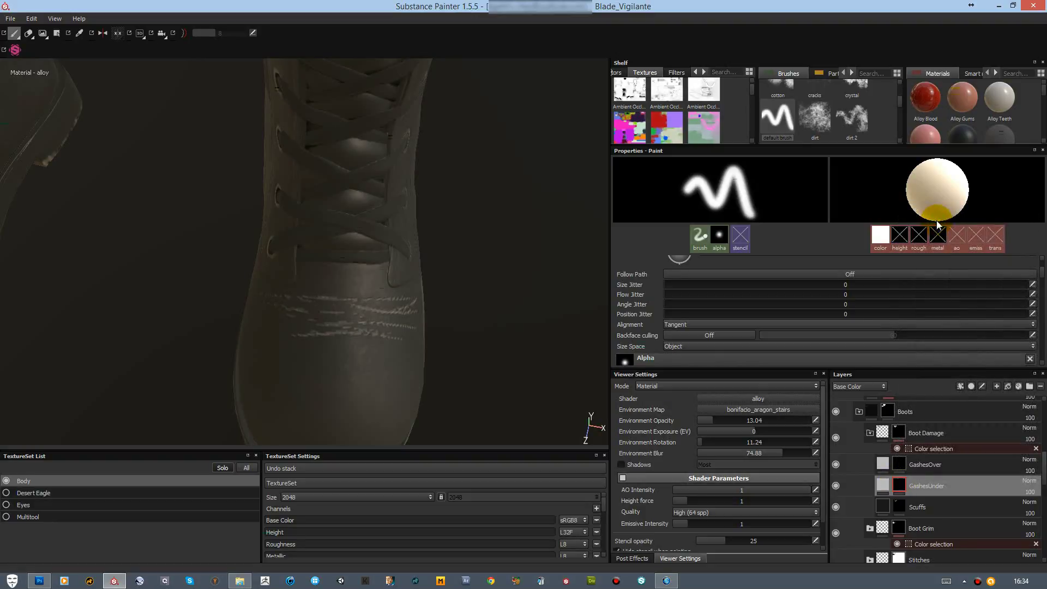
right_click_drag(352, 306, 276, 301, "ctrl")
scroll(1043, 273, "up", 3)
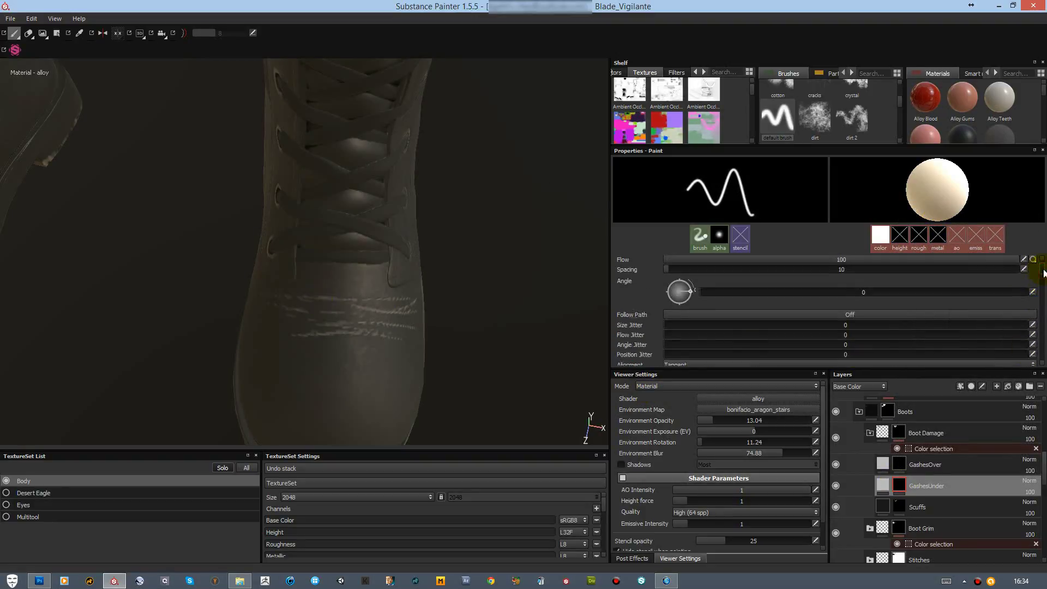
scroll(1043, 273, "up", 1)
left_click(760, 285)
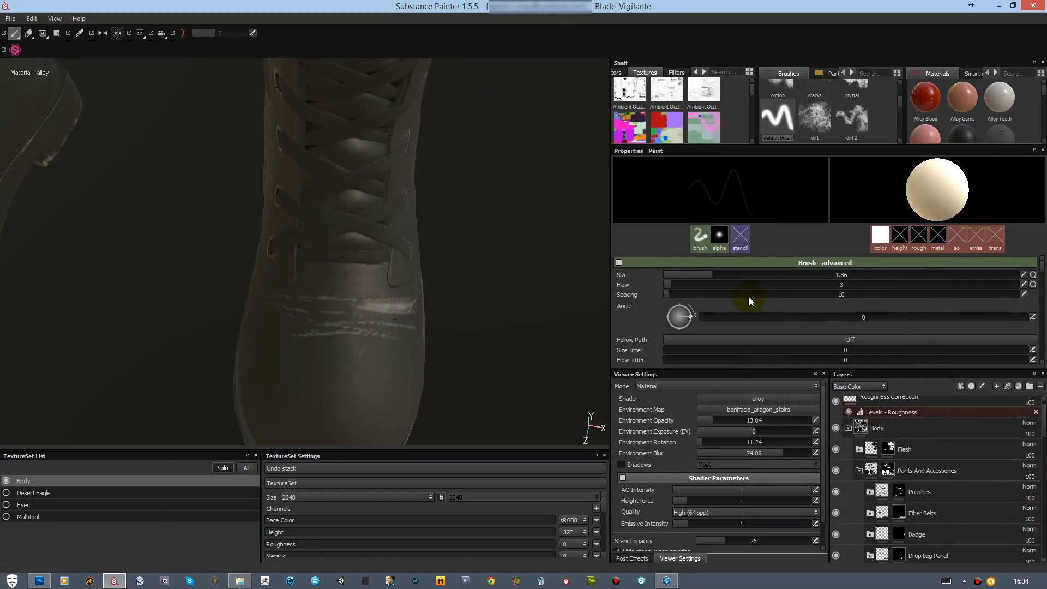
Step: Paint faint toe gashes into the GashesUnder mask, checking them in the height channel view
left_click(882, 484)
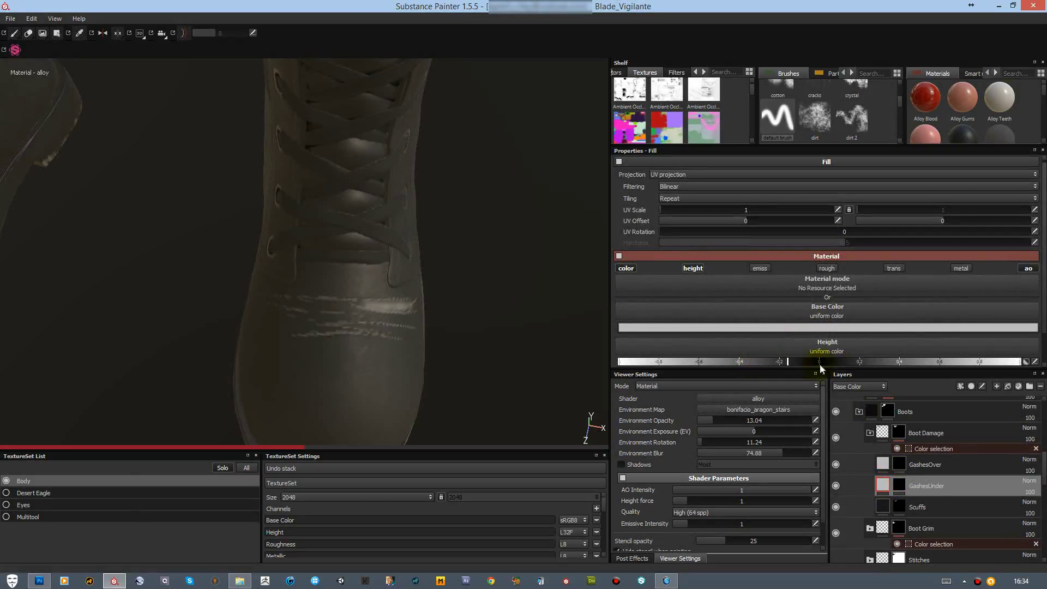
left_click_drag(600, 261, 404, 311, "alt")
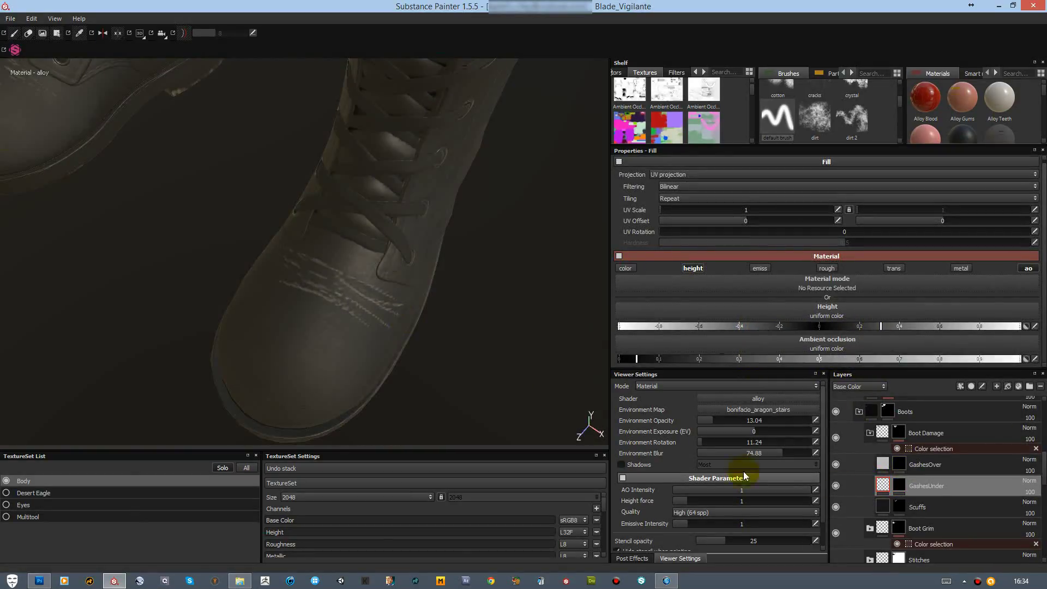
left_click(846, 476)
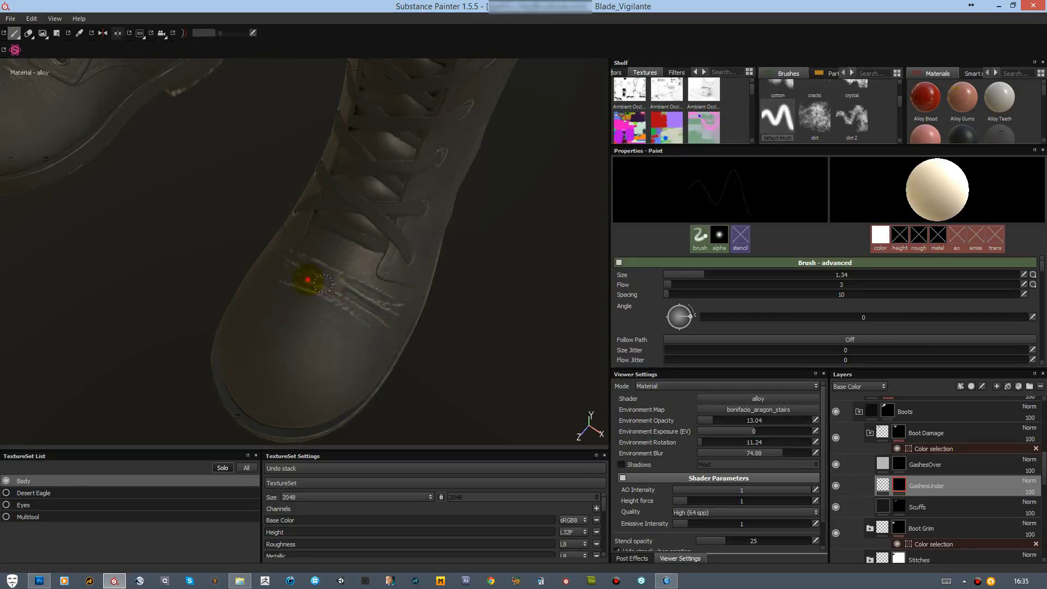
key("c")
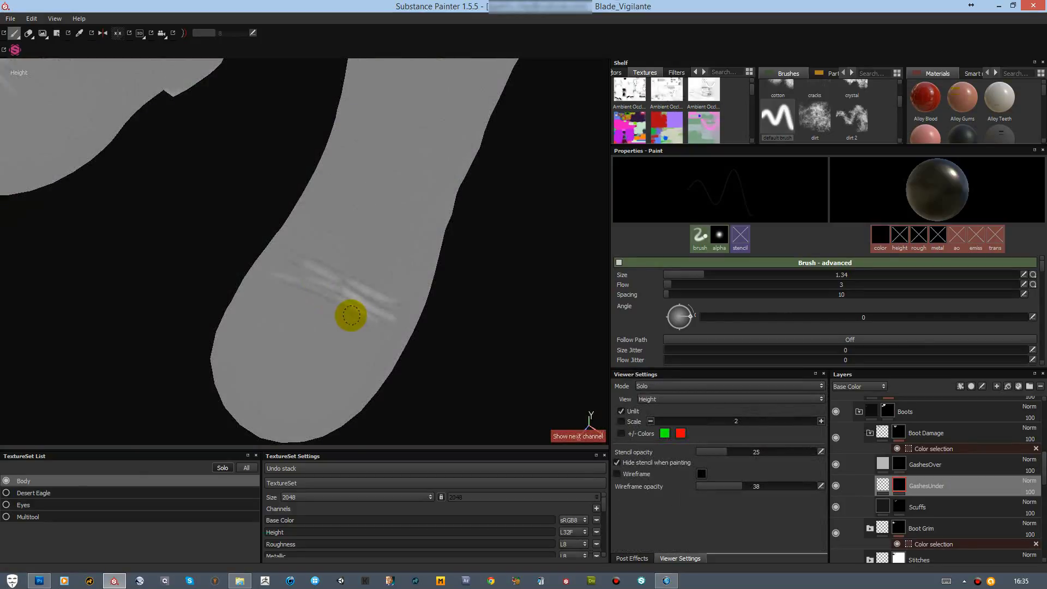
key("c")
key("m")
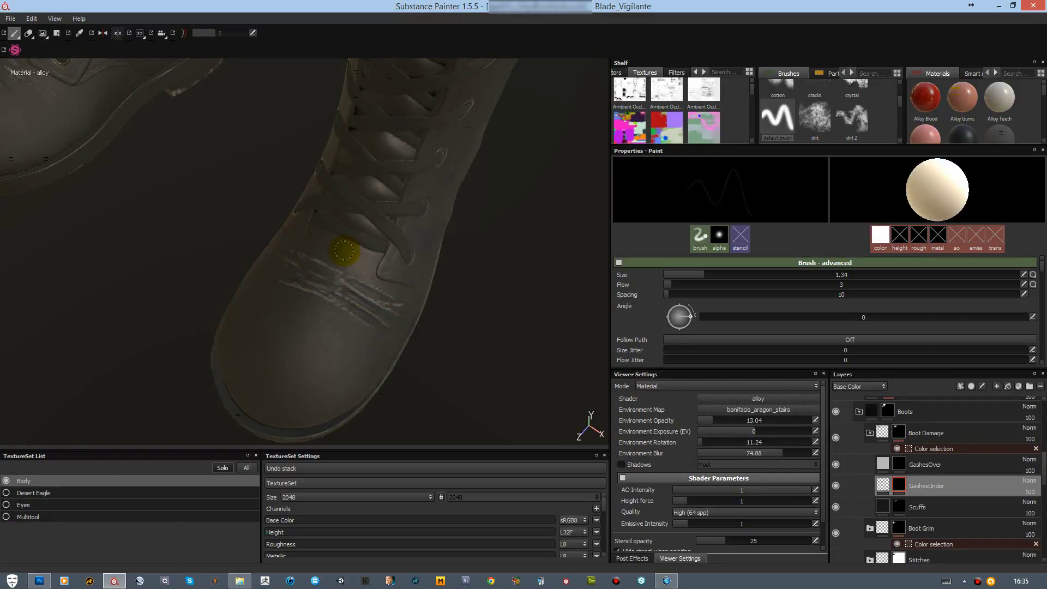
mouse_move(344, 250)
left_mouse_down("alt")
mouse_move(561, 241)
mouse_move(312, 355)
left_mouse_up("alt")
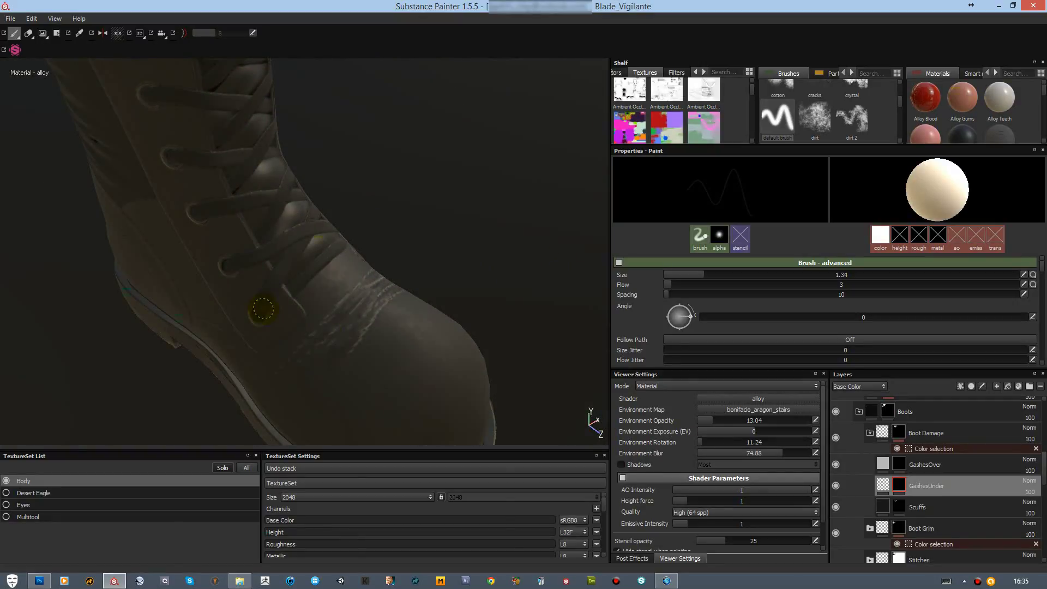
key("c")
key("c")
key("m")
mouse_move(269, 292)
left_mouse_down("alt")
mouse_move(465, 297)
mouse_move(222, 276)
mouse_move(353, 323)
left_mouse_up("alt")
left_click(887, 468)
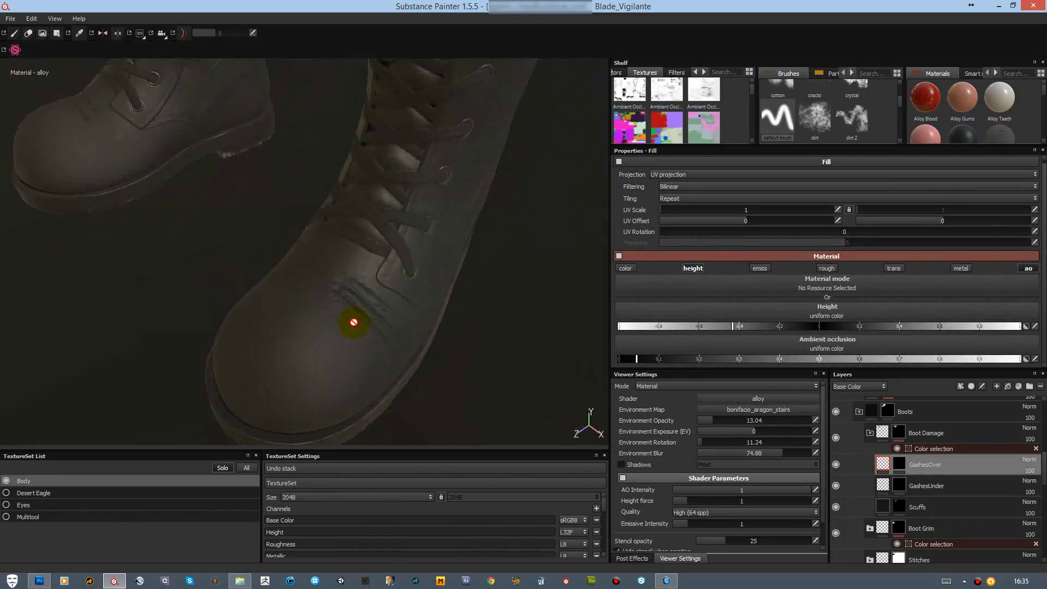
Step: Add a Blur filter to GashesOver and preview the height channel
right_click(905, 460)
left_click(930, 437)
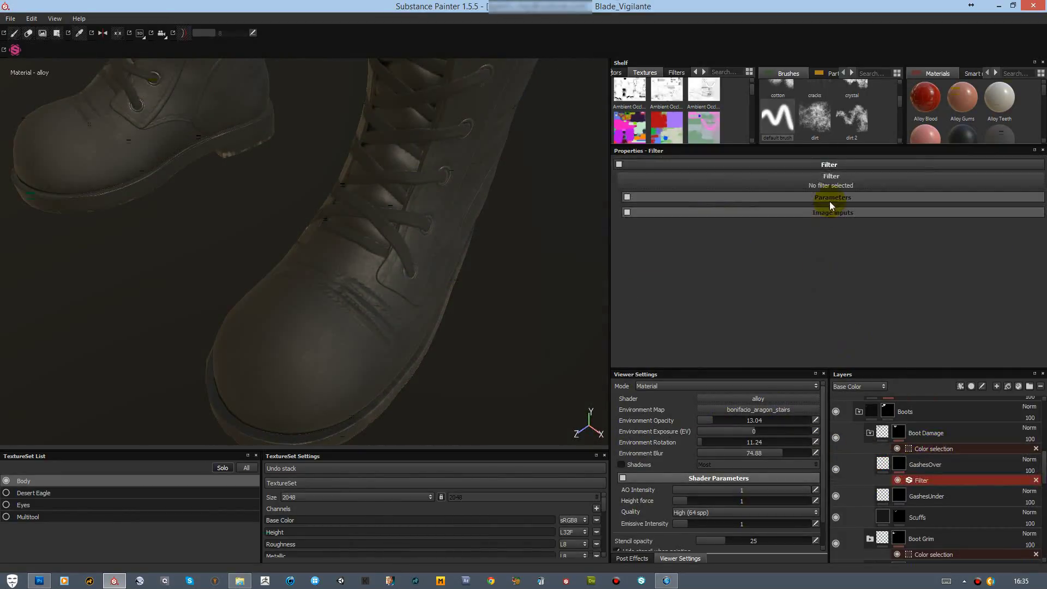
left_click(830, 185)
left_click(885, 201)
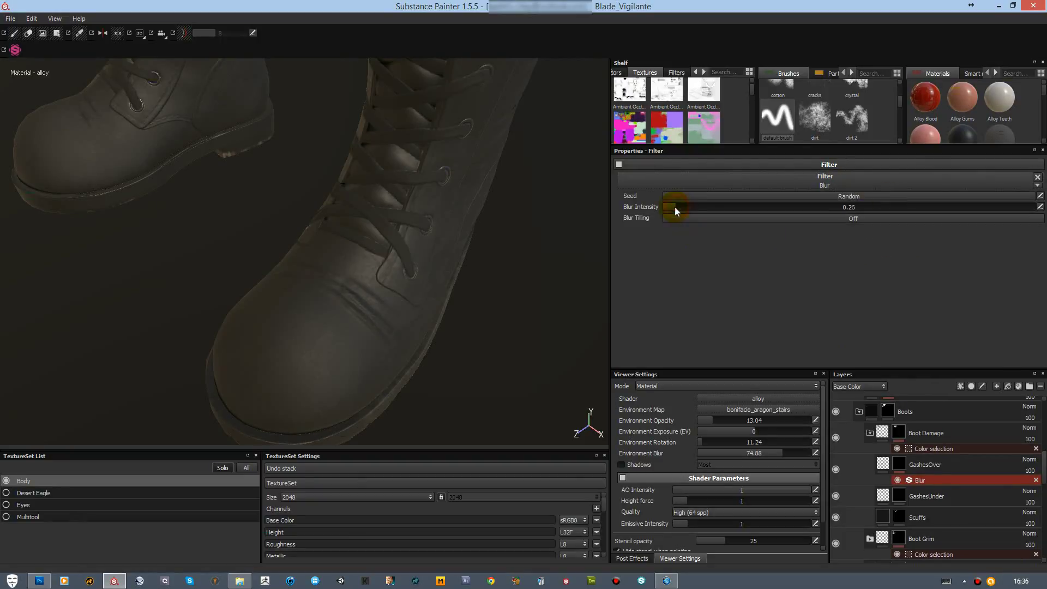
key("c")
Step: Add a Blur filter to GashesUnder and return to the full material view
left_click(927, 496)
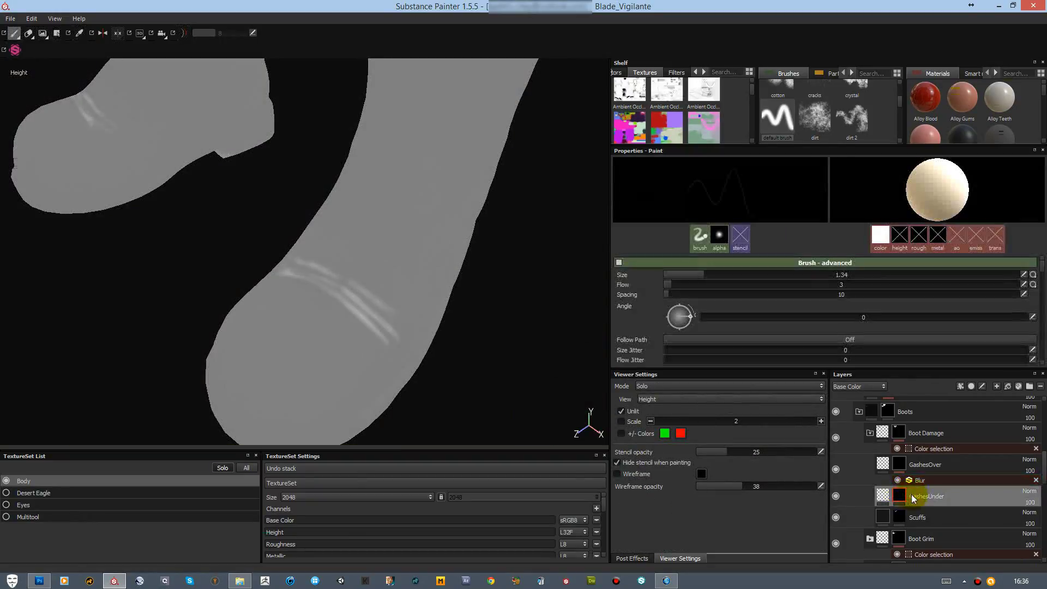
right_click(930, 497)
left_click(934, 477)
left_click(829, 185)
left_click(863, 196)
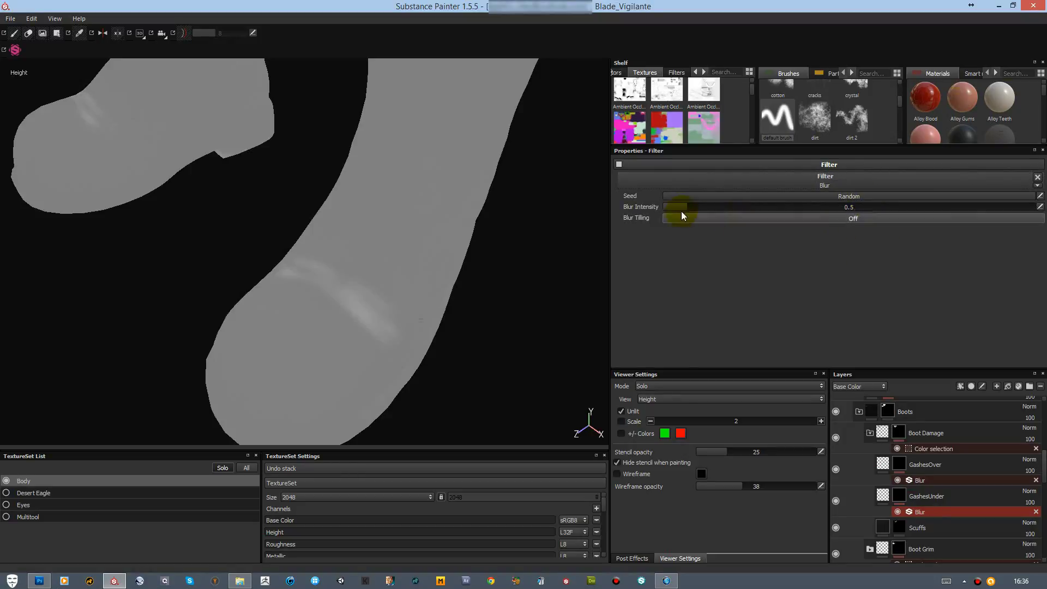
key("m")
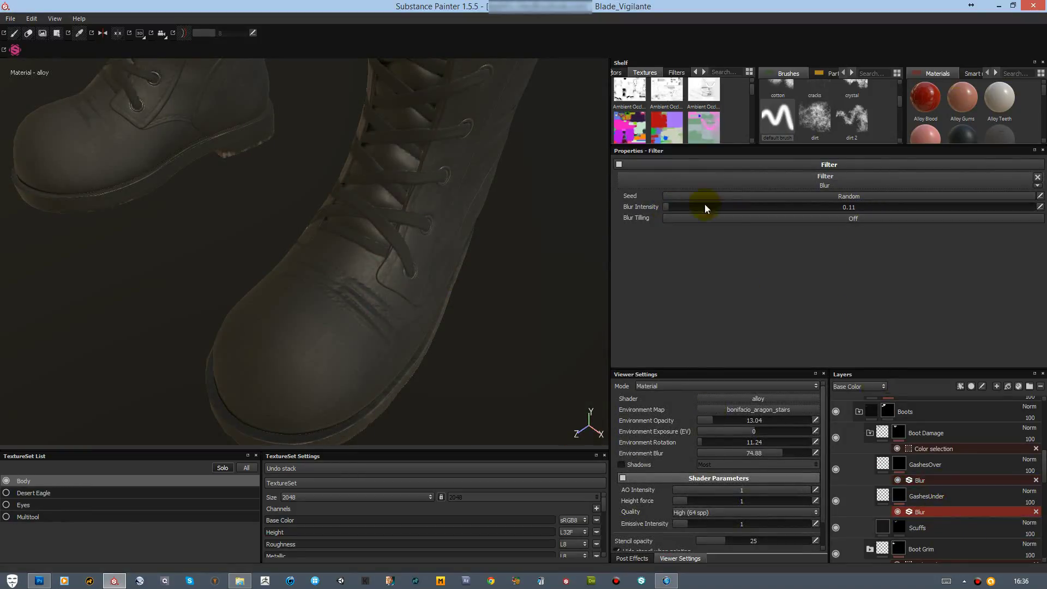
mouse_move(491, 301)
left_mouse_down("alt")
mouse_move(420, 252)
mouse_move(257, 252)
mouse_move(299, 215)
mouse_move(663, 302)
mouse_move(486, 169)
mouse_move(379, 328)
mouse_move(491, 349)
left_mouse_up("alt")
Step: Add a More Scuffs layer above Scuffs and convert it into a paint layer
scroll(889, 436, "down", 2)
left_click(1009, 386)
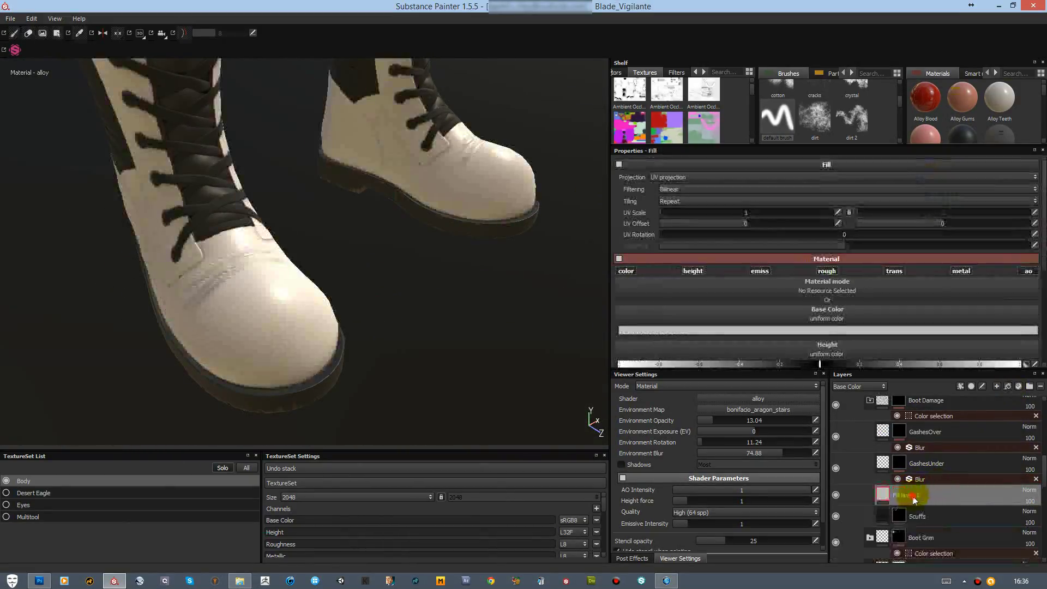
type("s")
key("Return")
right_click(912, 495)
left_click(930, 299)
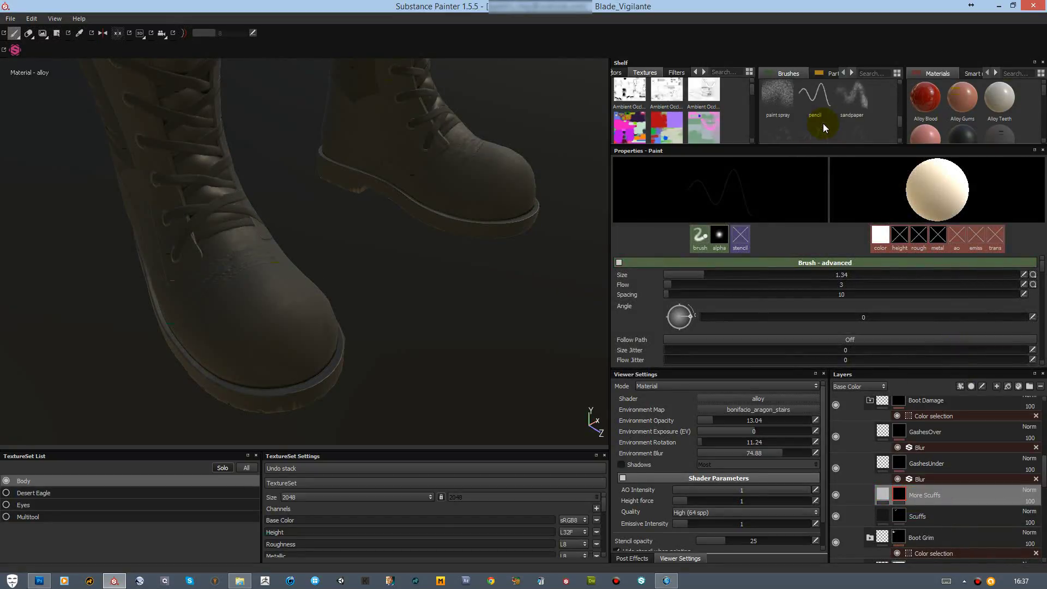
Step: Paint sandpaper scuffs onto both boot toes and give the fill a 0.296 grey base colour
left_click(847, 102)
mouse_move(299, 297)
left_mouse_down()
mouse_move(241, 320)
mouse_move(265, 304)
mouse_move(205, 298)
left_mouse_up()
mouse_move(464, 203)
left_mouse_down()
mouse_move(481, 197)
mouse_move(370, 227)
mouse_move(403, 240)
mouse_move(491, 234)
left_mouse_up()
key("4")
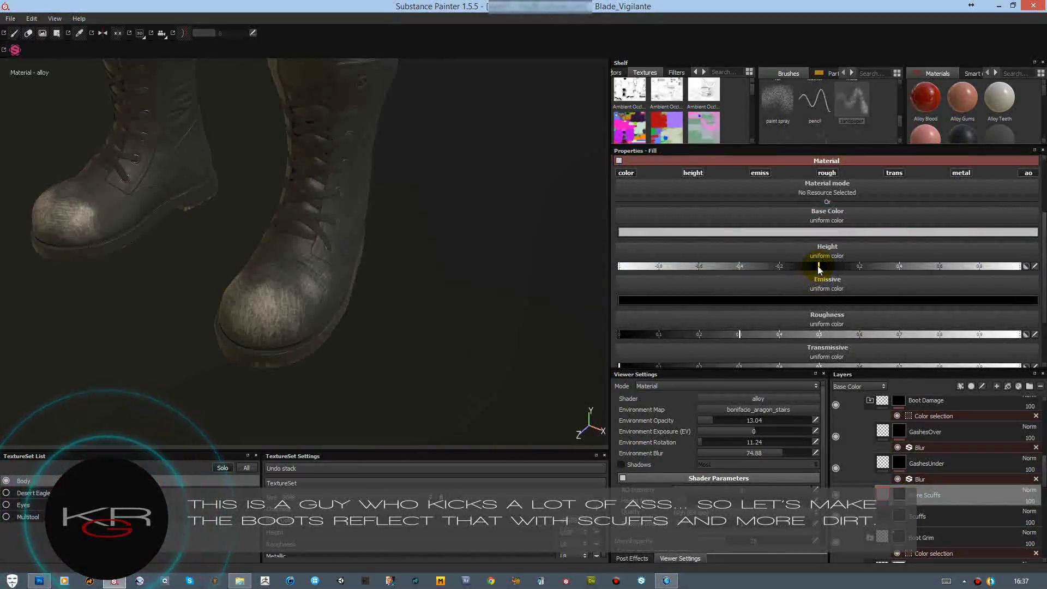
left_click(803, 242)
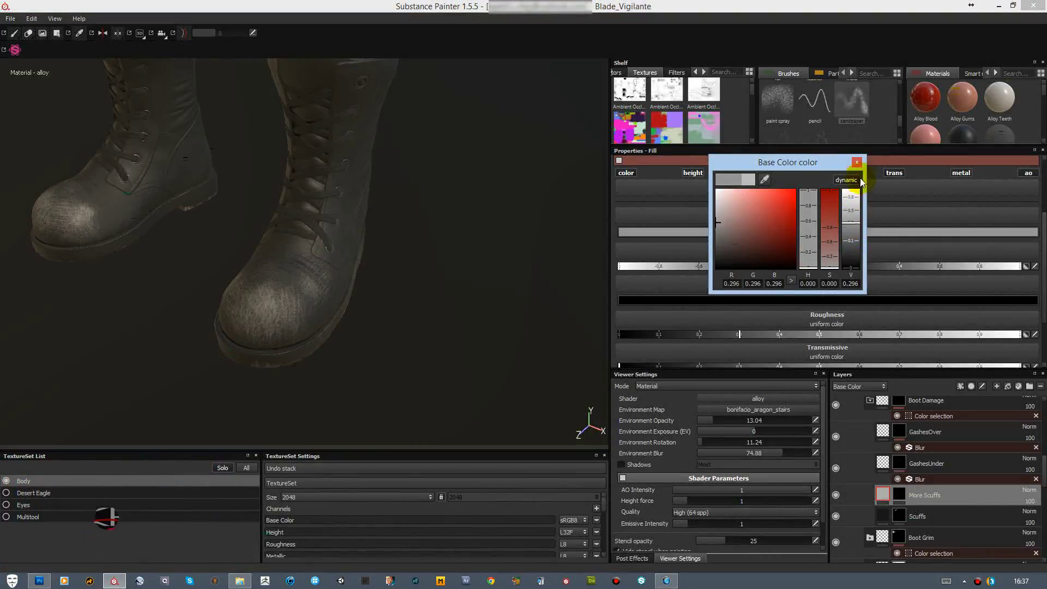
Step: Switch More Scuffs to Overlay blending and disable its transmissive channel
left_click(1028, 494)
left_click(981, 322)
scroll(824, 280, "down", 1)
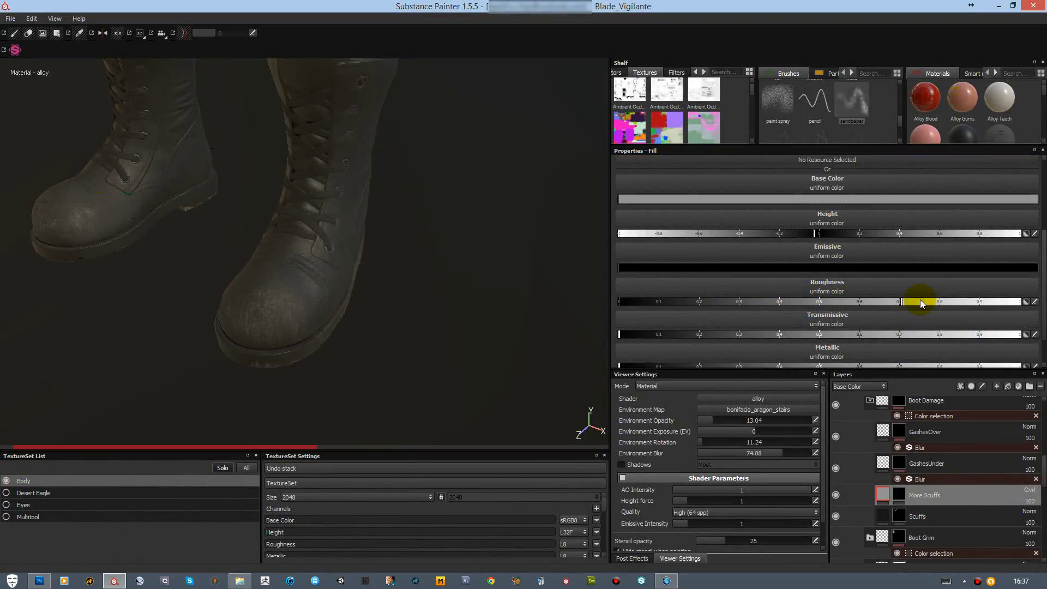
scroll(871, 276, "up", 3)
left_click(894, 240)
key("c")
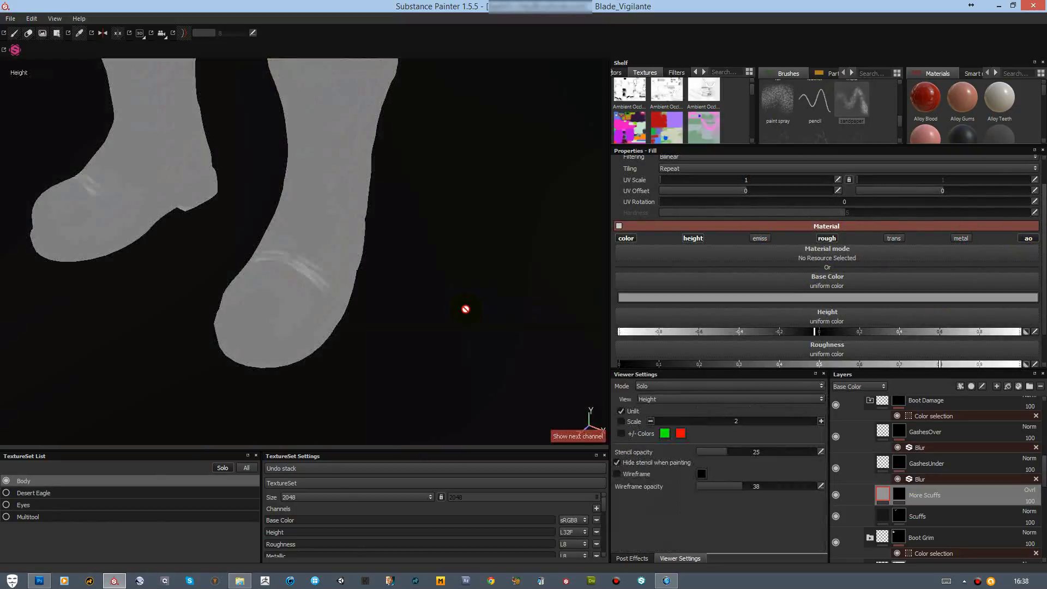
key("m")
scroll(927, 491, "down", 2)
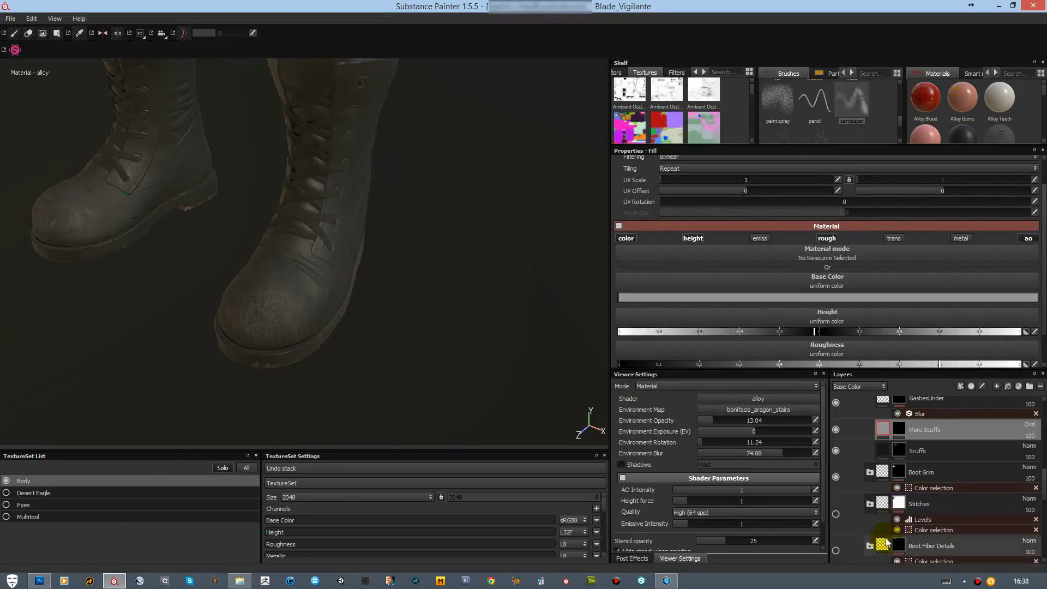
Step: Raise the lower Stitches fill's height value while checking the height channel
left_click(882, 545)
key("c")
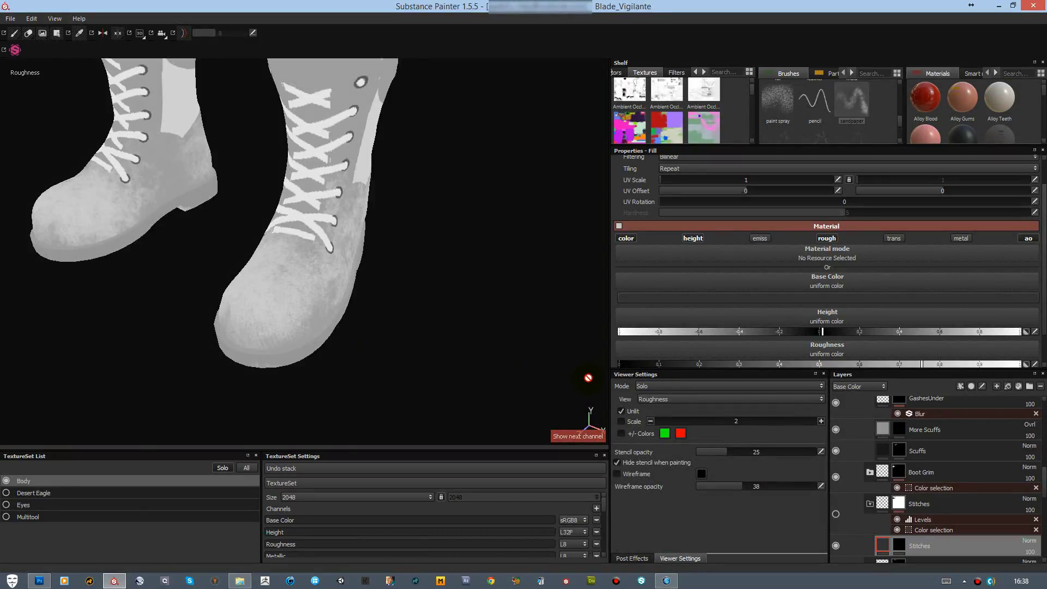
key("c")
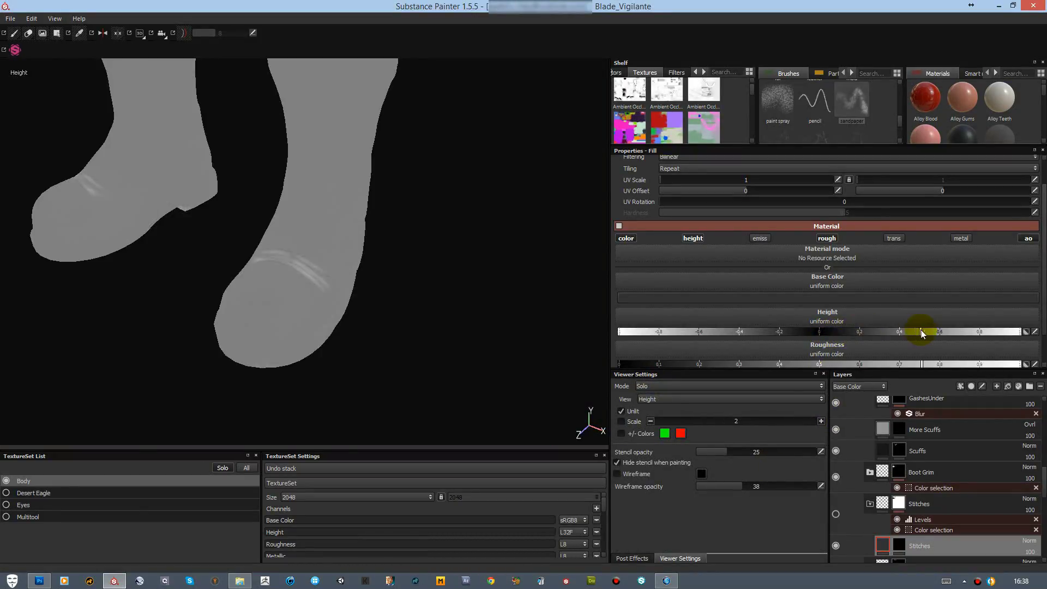
left_click_drag(876, 335, 842, 335)
key("m")
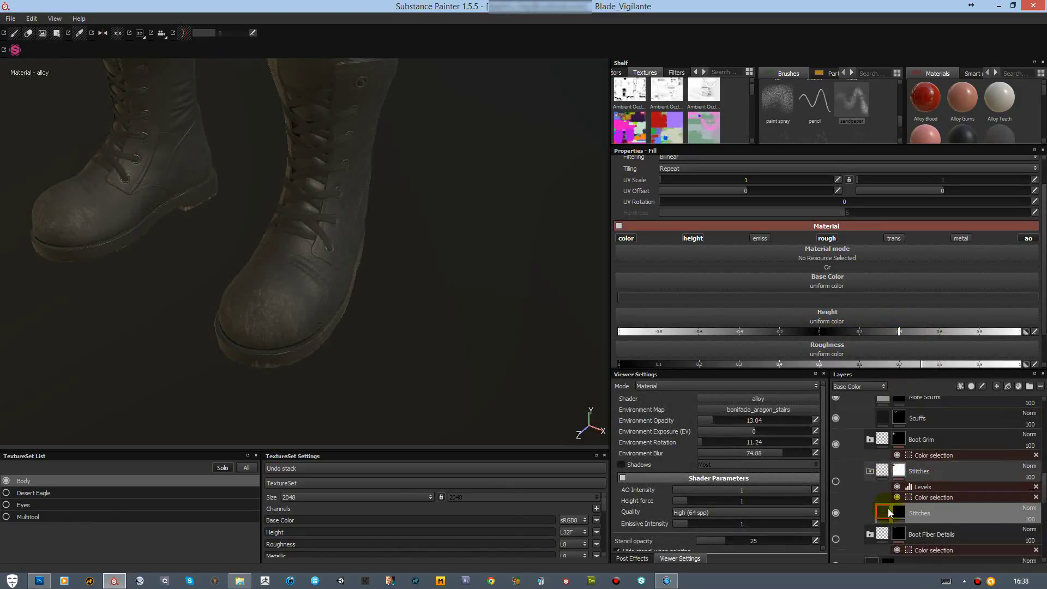
scroll(927, 490, "down", 1)
right_click_drag(328, 227, 416, 350, "alt")
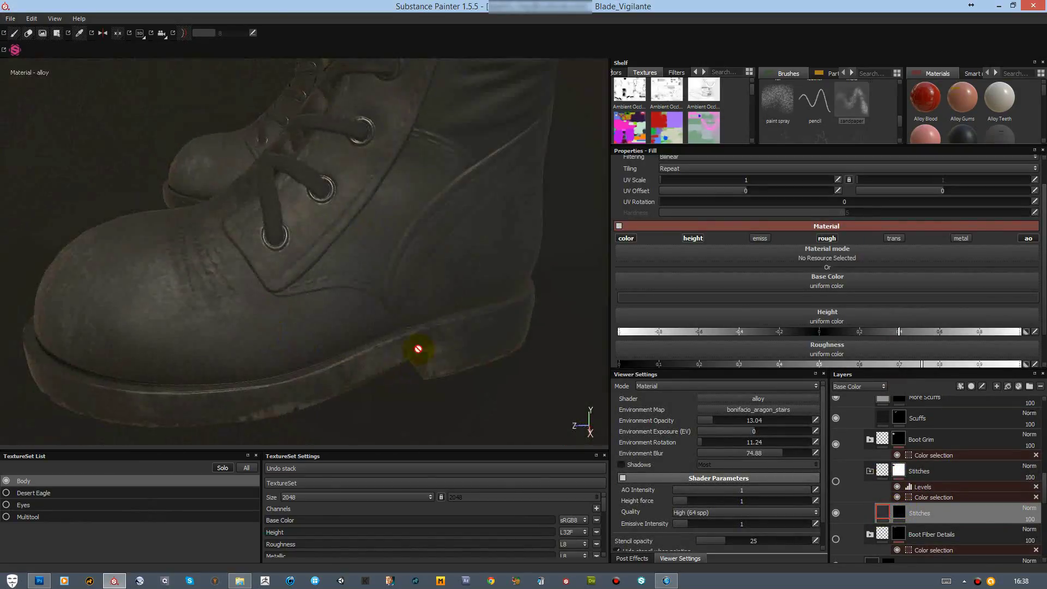
key("c")
key("c")
key("c")
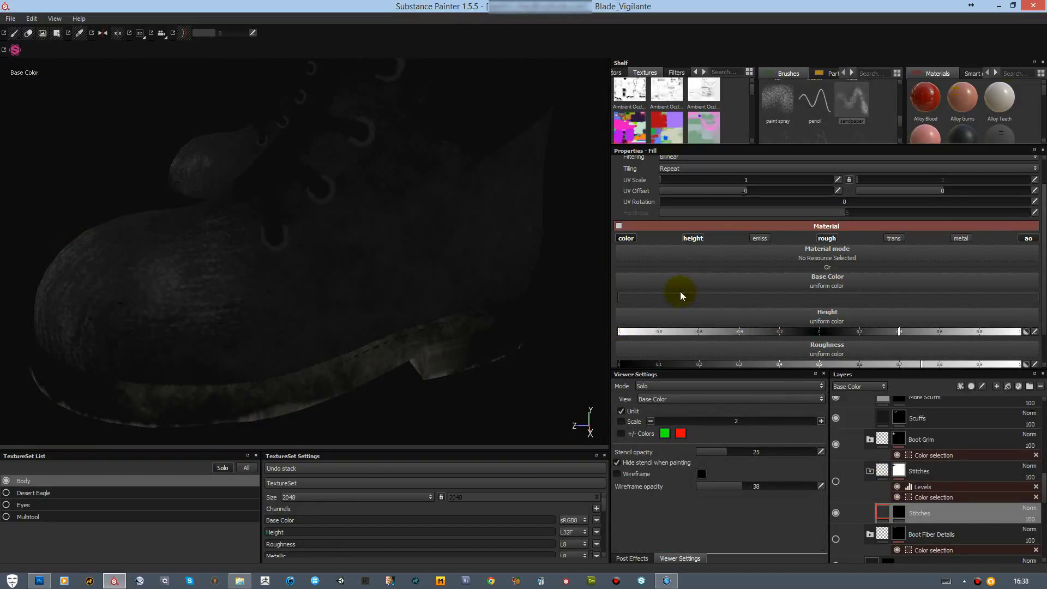
scroll(882, 514, "down", 1)
Step: Inspect the Stitches mask in Solo viewer mode, then select the More Scuffs mask
left_click(894, 480)
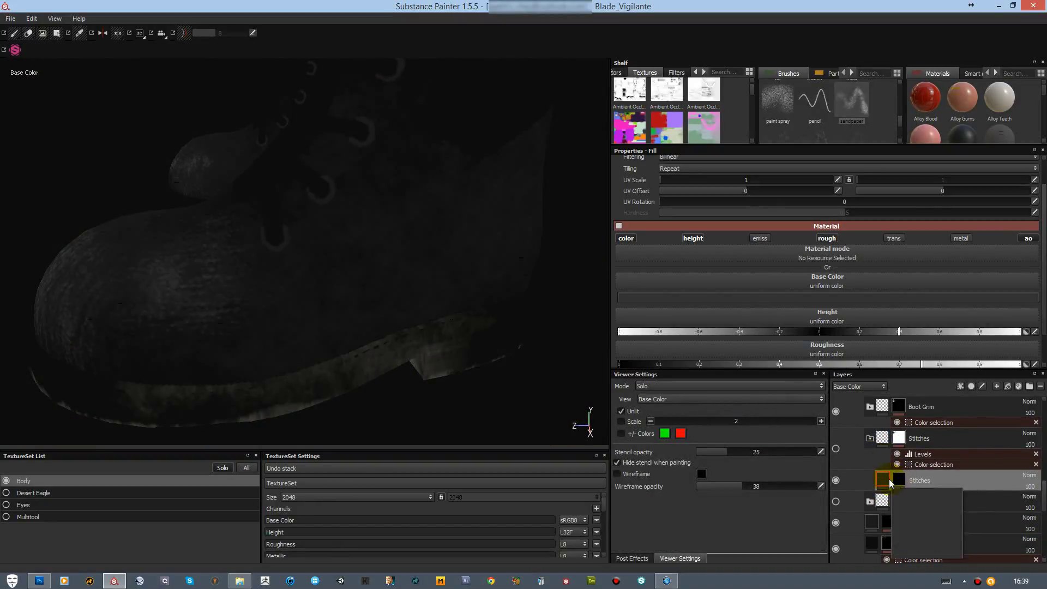
left_click(684, 386)
left_click(658, 402)
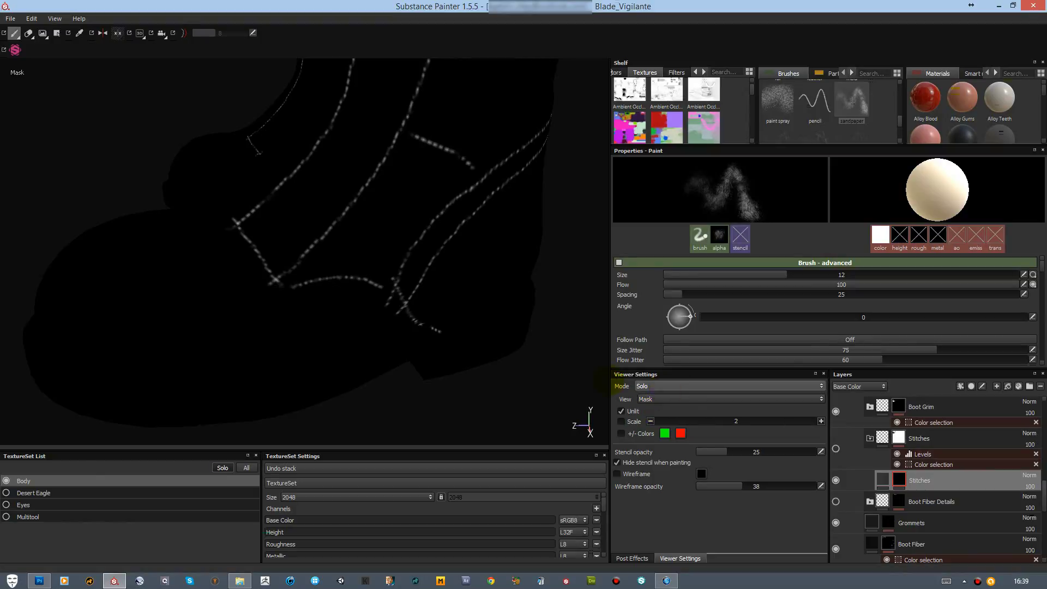
key("m")
mouse_move(393, 280)
left_mouse_down("alt")
mouse_move(538, 327)
mouse_move(456, 285)
mouse_move(382, 365)
mouse_move(371, 331)
mouse_move(428, 311)
mouse_move(433, 339)
mouse_move(479, 363)
mouse_move(436, 327)
mouse_move(327, 338)
left_mouse_up("alt")
scroll(926, 498, "up", 3)
left_click(899, 463)
Step: Set More Scuffs to Screen at 49 opacity, then collapse Pouches and expand Pants
left_click(882, 462)
left_click(1030, 457)
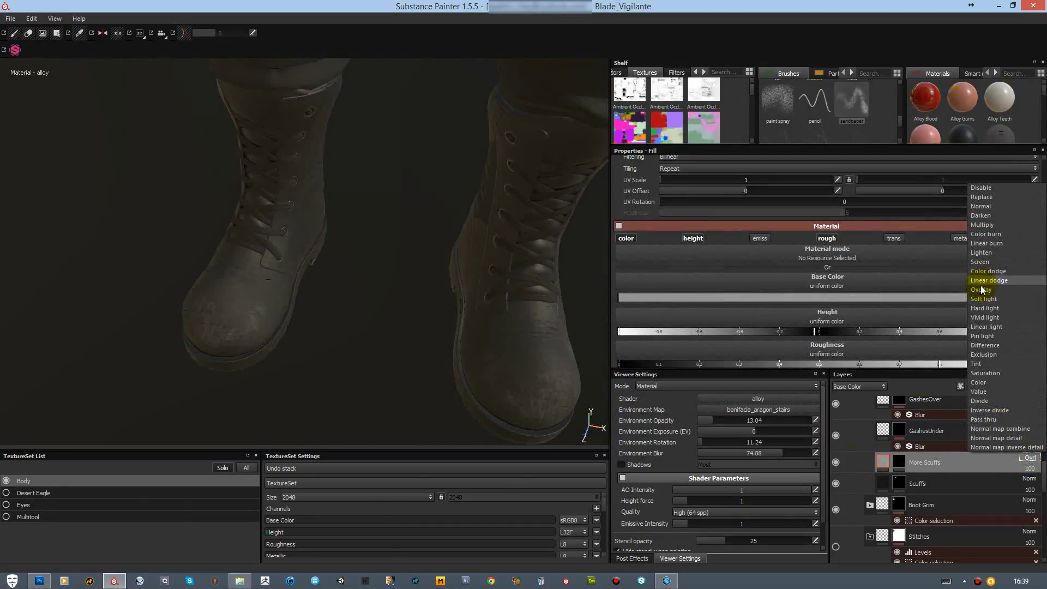
left_click(980, 262)
left_click_drag(1029, 468, 1016, 483)
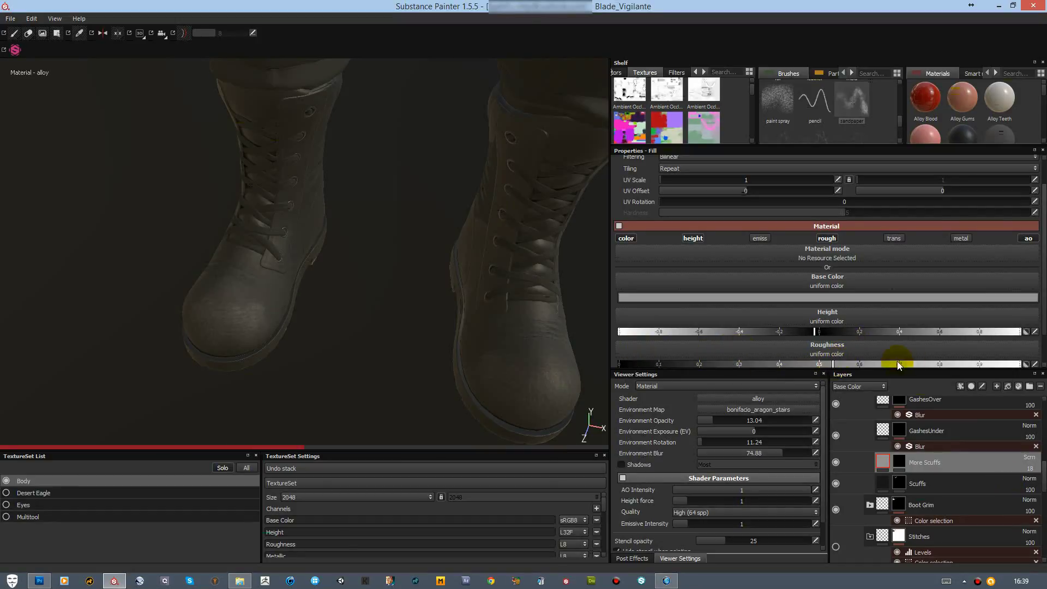
mouse_move(319, 282)
left_mouse_down("alt")
mouse_move(358, 299)
mouse_move(323, 240)
mouse_move(152, 168)
mouse_move(266, 107)
mouse_move(346, 257)
mouse_move(532, 257)
mouse_move(456, 287)
mouse_move(210, 215)
mouse_move(288, 281)
mouse_move(390, 307)
left_mouse_up("alt")
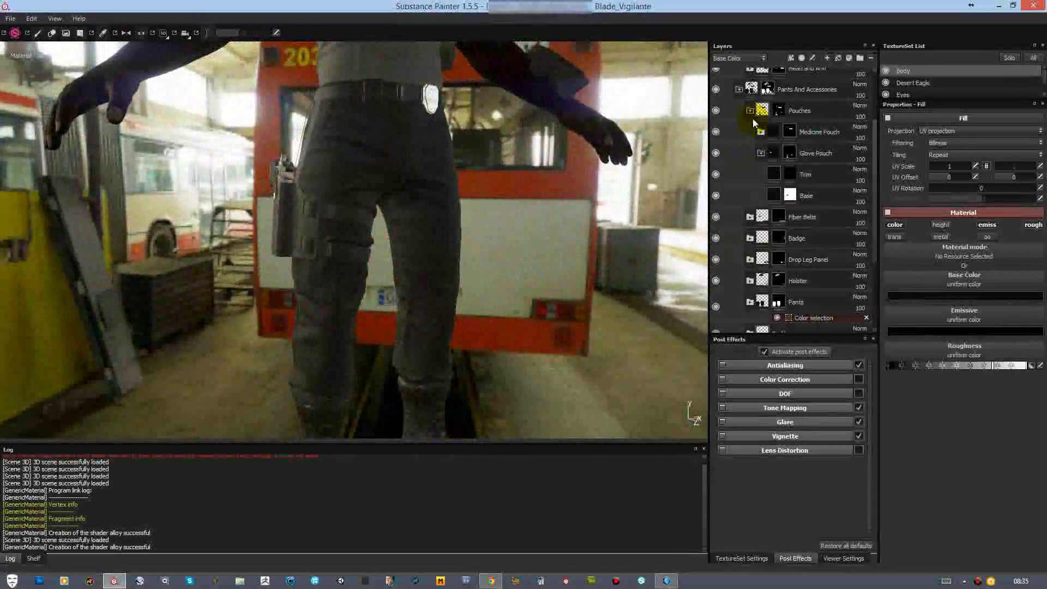
left_click(749, 110)
left_click(749, 216)
Step: Add a Dirt fill layer above Pants and Belt Loops with a dark brown base colour
left_click(820, 249)
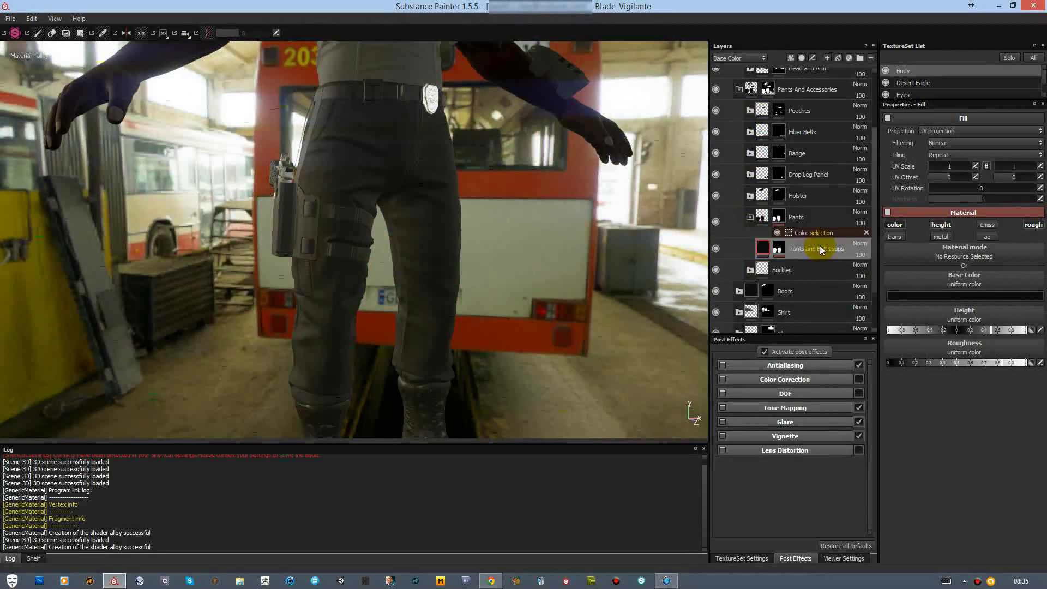
left_click(838, 57)
double_click(791, 249)
type("Dir")
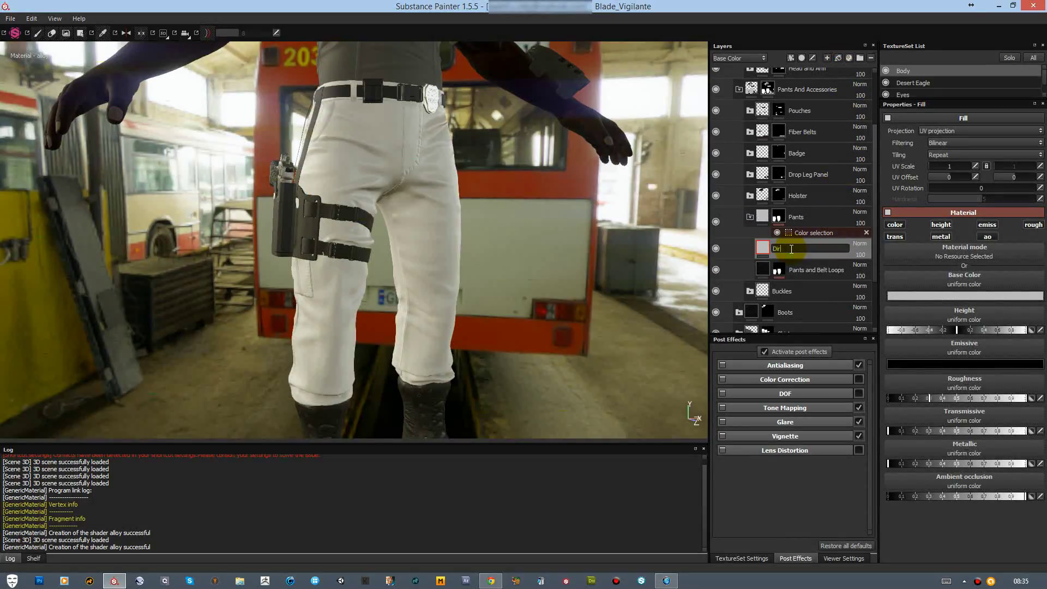
type("t")
key("Return")
left_click(964, 296)
left_click(850, 294)
left_click_drag(911, 332, 916, 328)
left_click(872, 322)
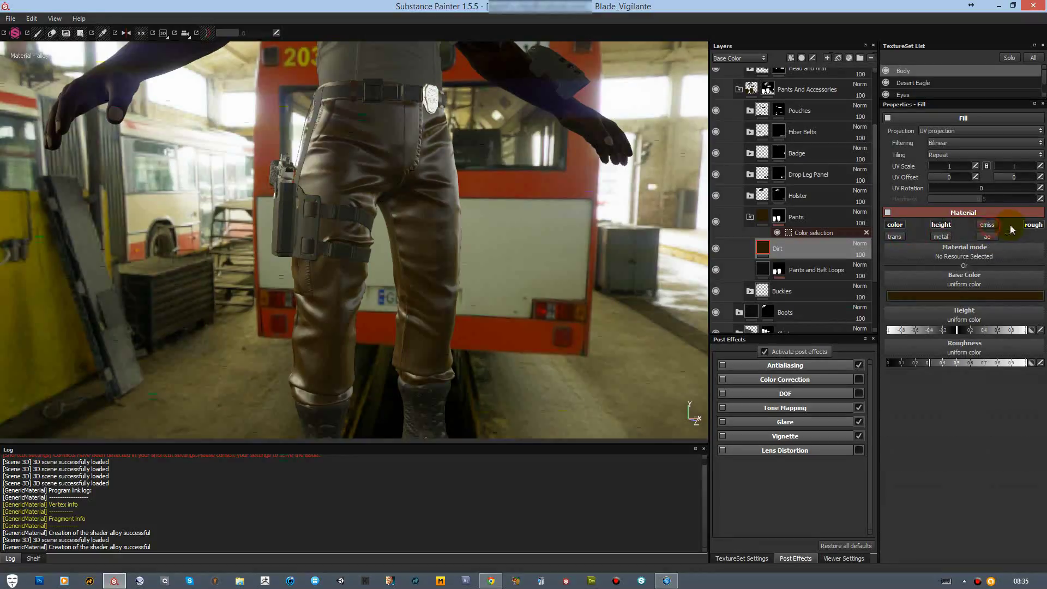
Step: Give Dirt a black mask driven by the MG Selective Dirt generator
right_click(807, 249)
left_click(834, 298)
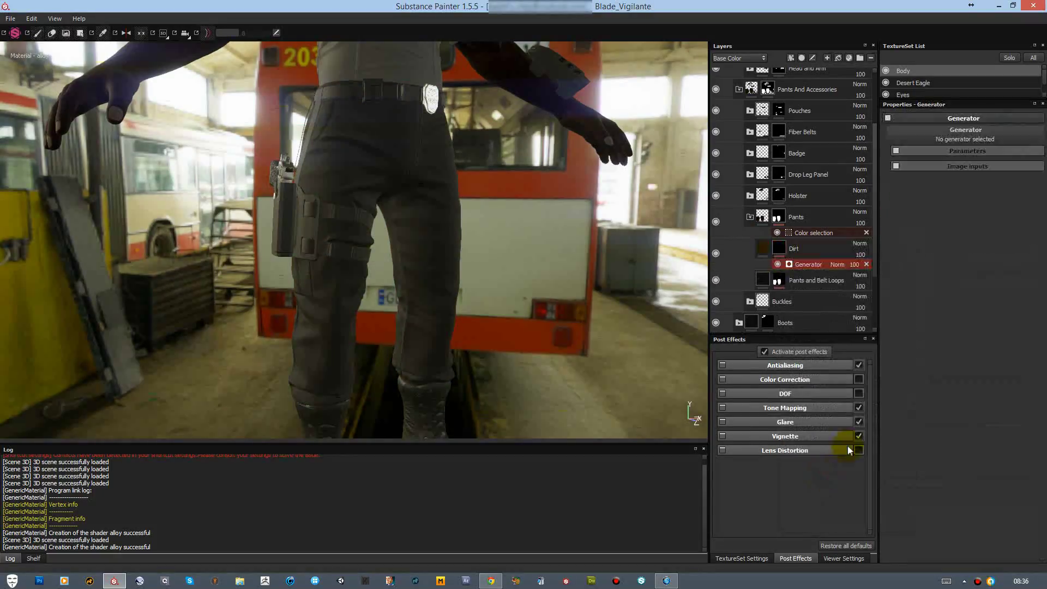
left_click(965, 131)
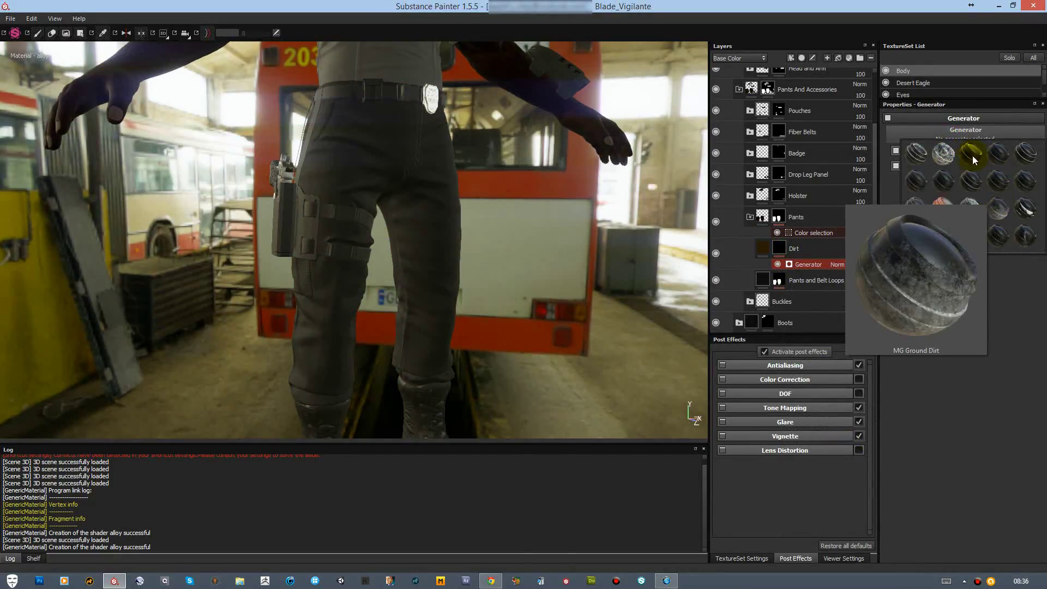
left_click(997, 235)
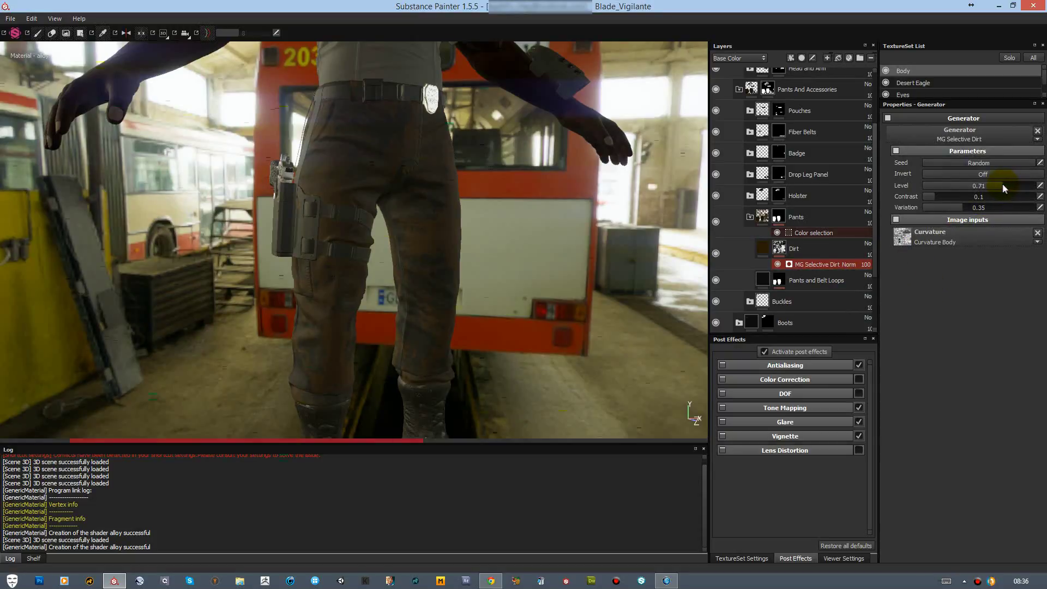
Step: Darken the Dirt base colour and lower the layer's opacity
left_click(764, 249)
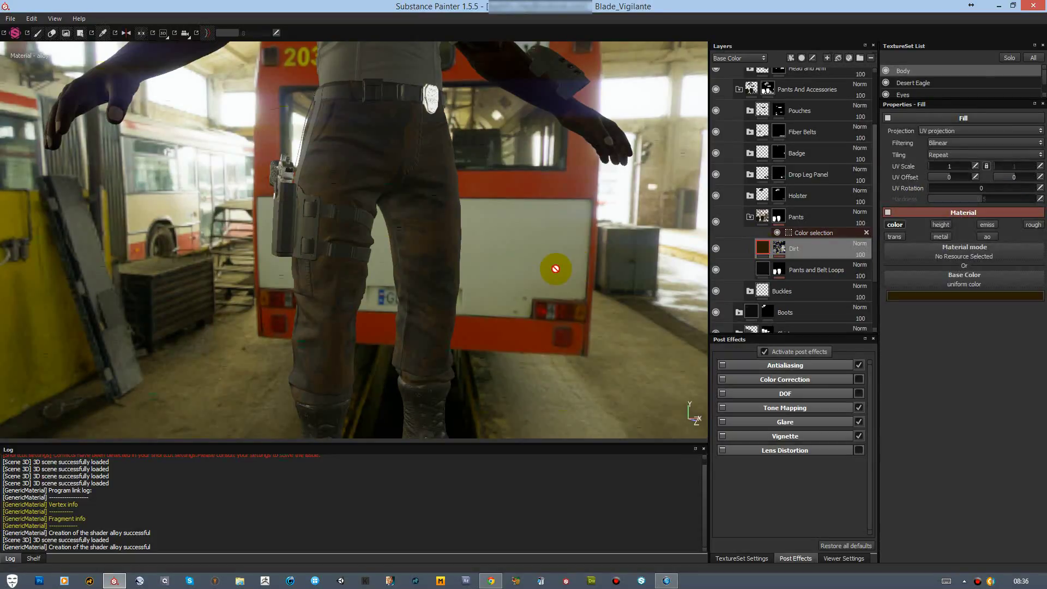
key("c")
left_click(899, 296)
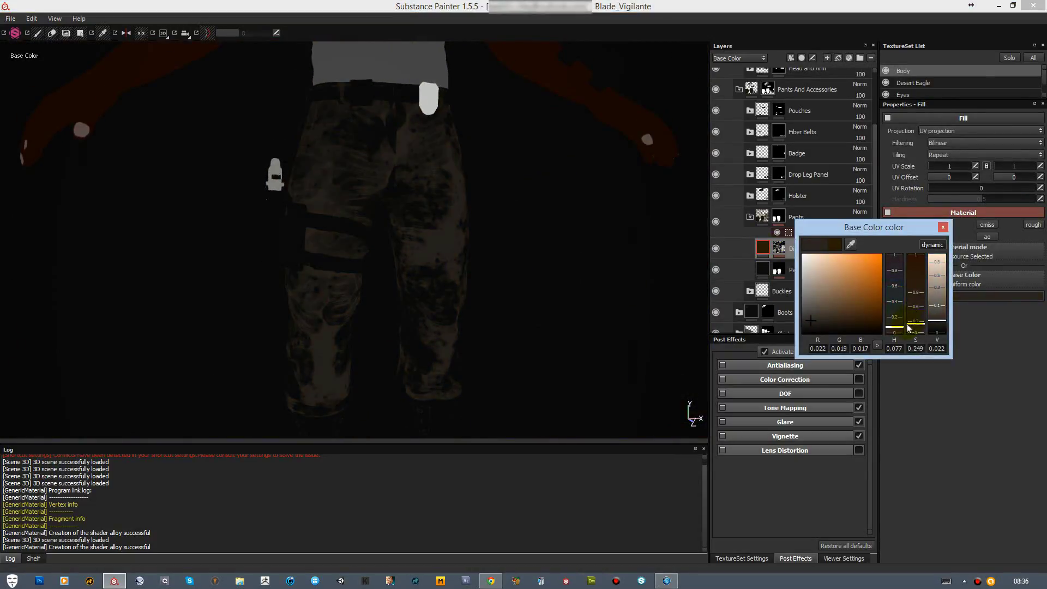
left_click(840, 261)
left_click_drag(872, 266, 856, 267)
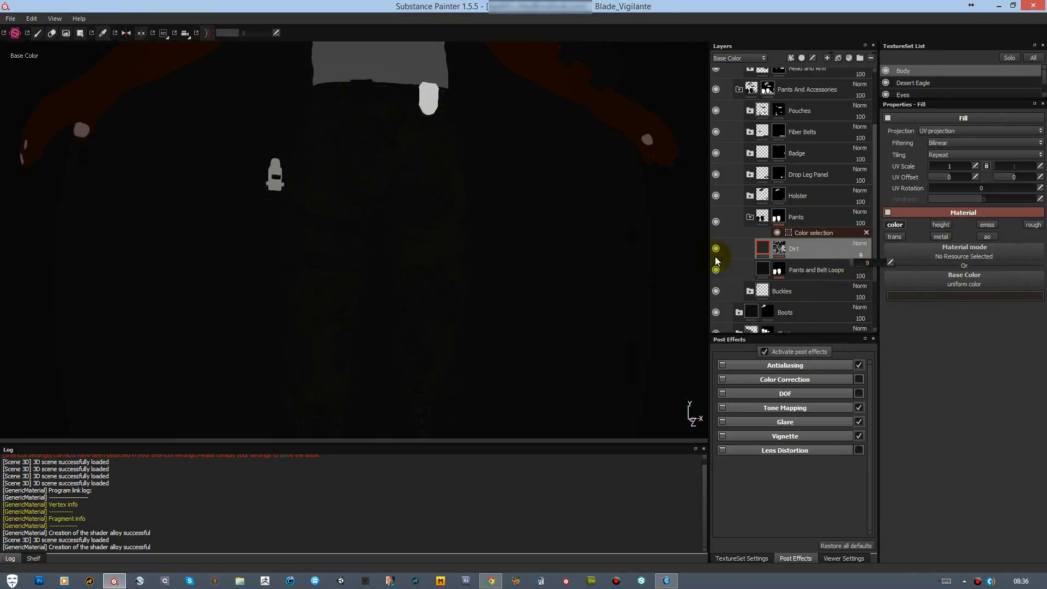
key("m")
left_click_drag(647, 264, 594, 275, "alt")
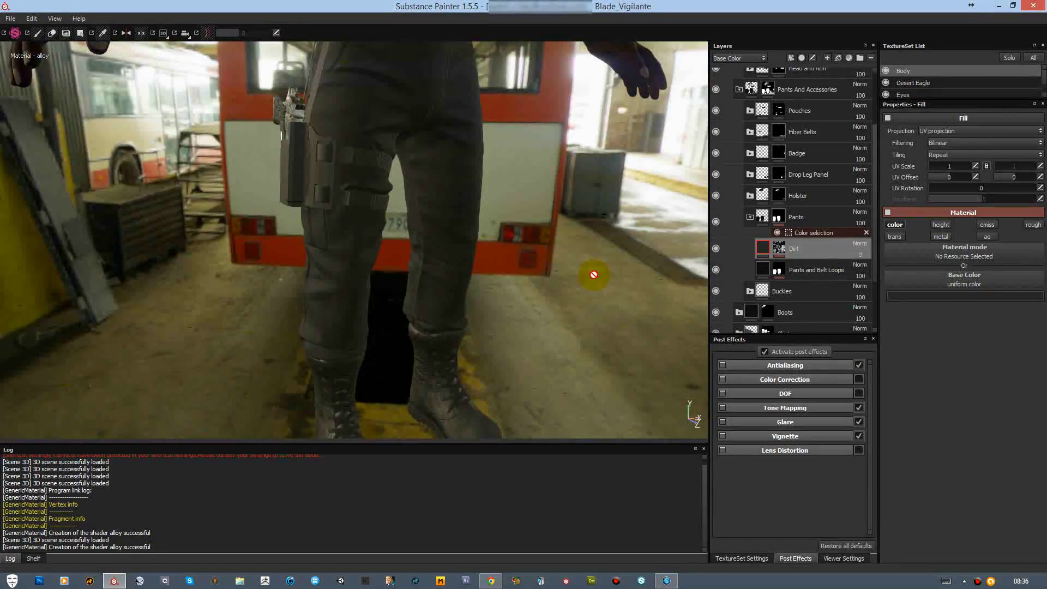
Step: Add a paint effect to the Dirt mask and view the mask on its own
left_click(774, 246)
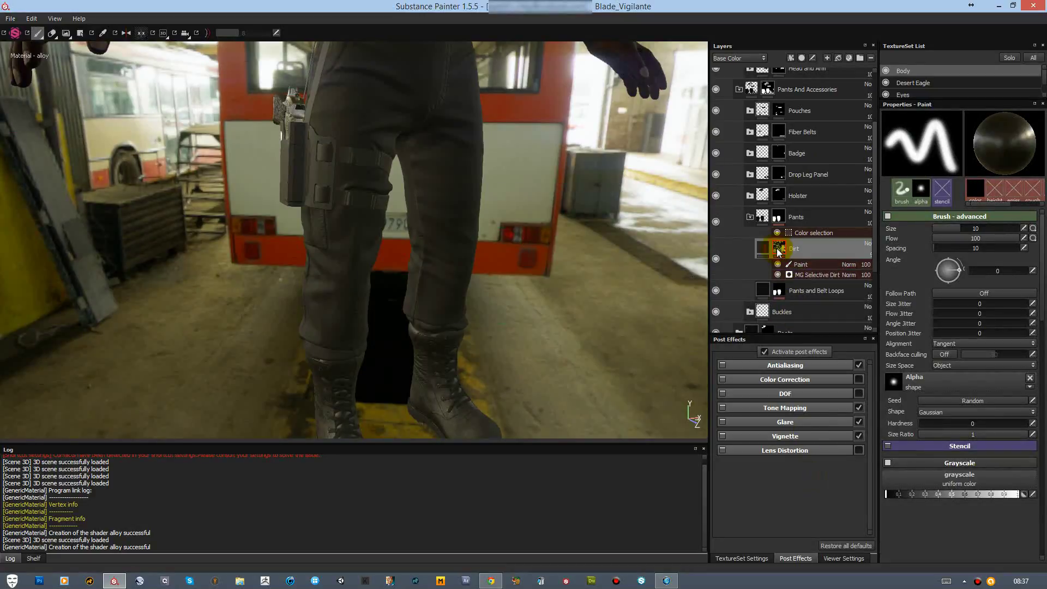
key("c")
left_click(844, 558)
left_click(745, 365)
left_click(753, 414)
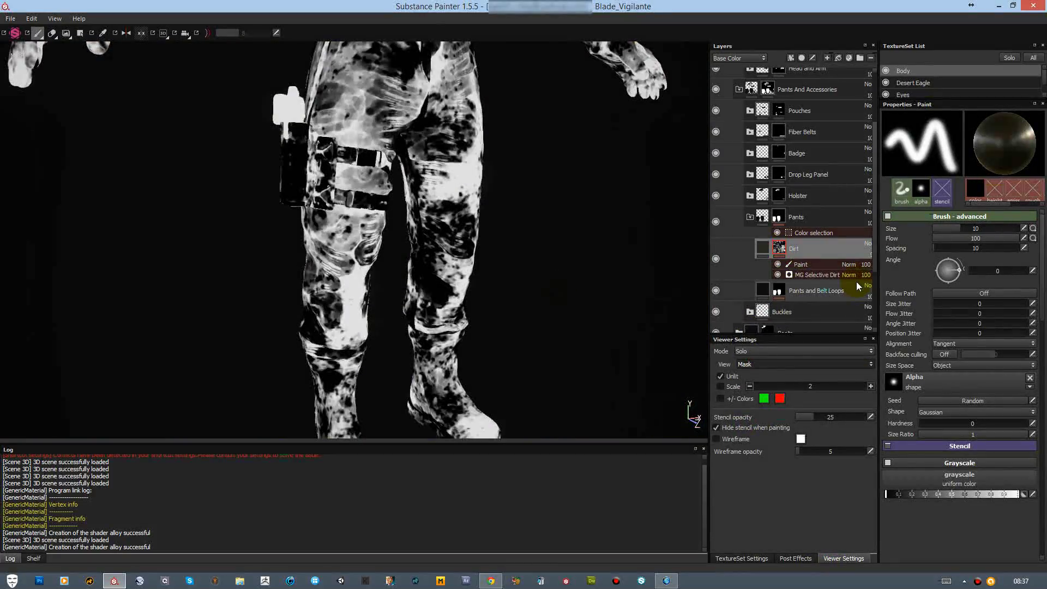
Step: Paint dirt breakup into the mask near the knee and ankle with the dirt brush
left_click(33, 558)
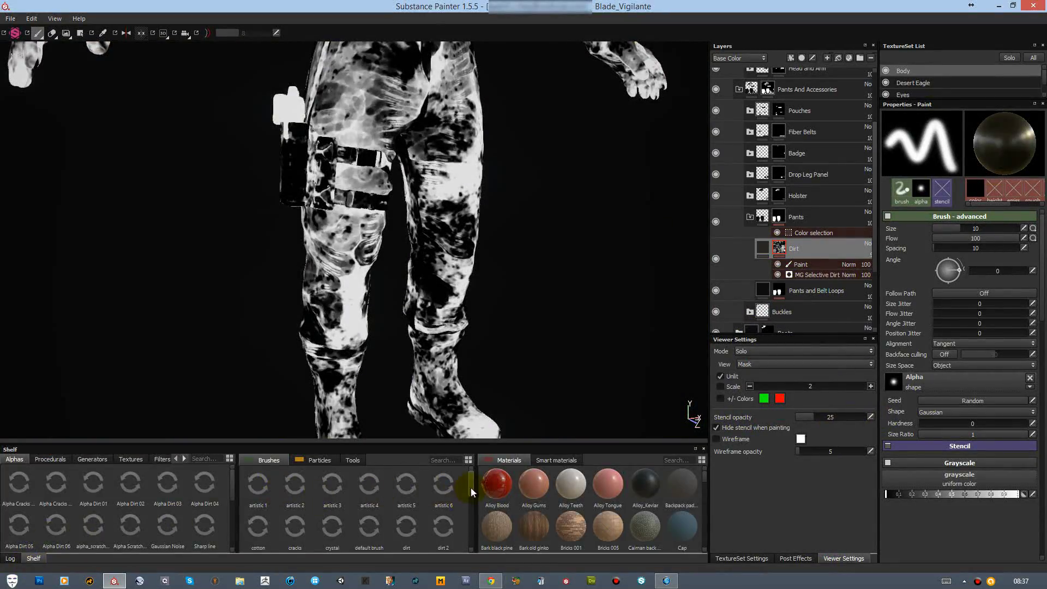
scroll(436, 501, "down", 1)
left_click(423, 510)
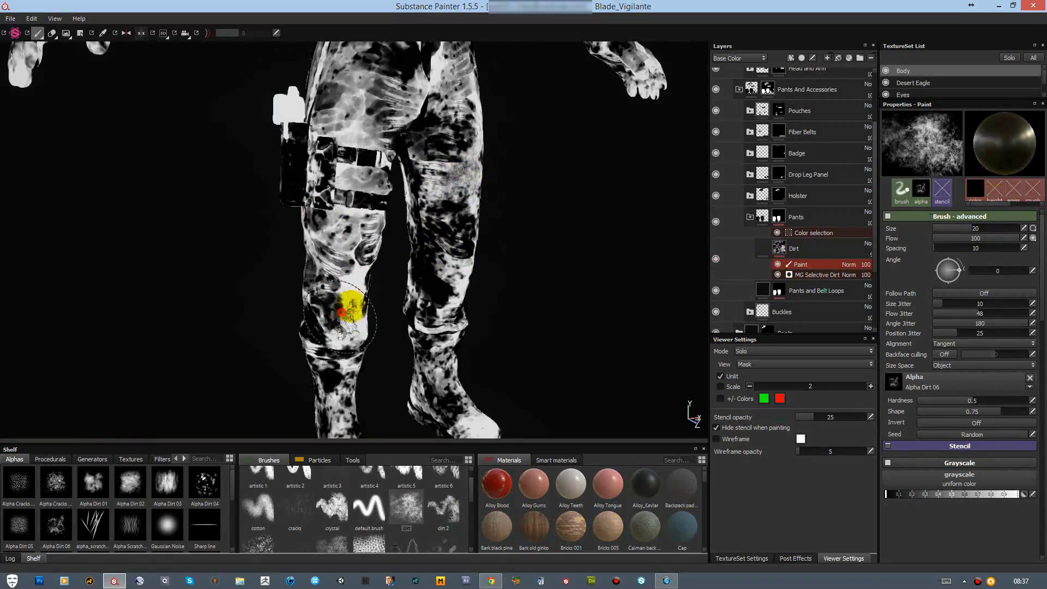
mouse_move(341, 312)
left_mouse_down()
mouse_move(362, 175)
mouse_move(447, 105)
left_mouse_up()
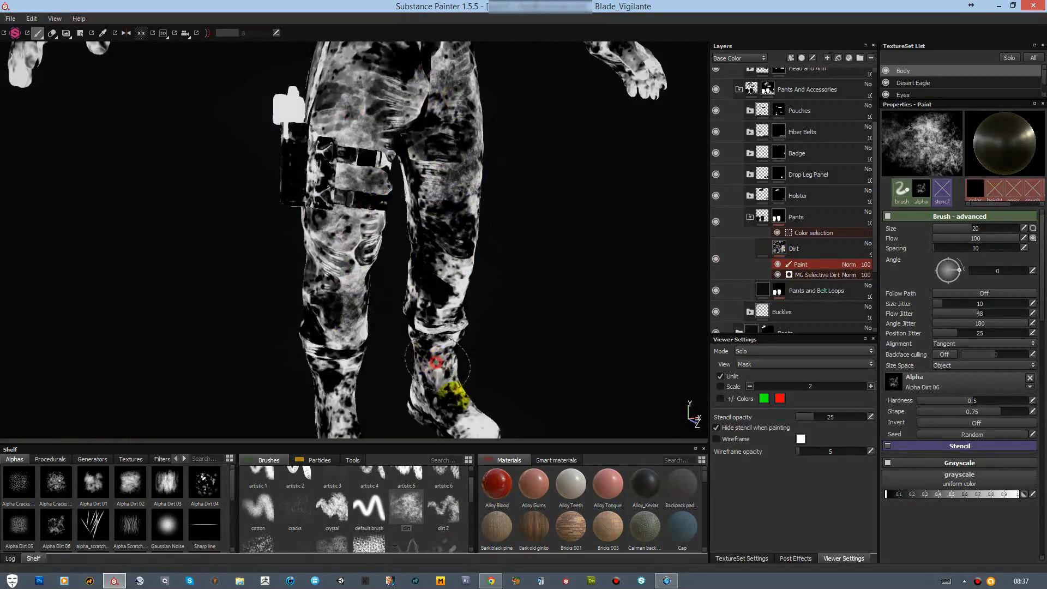
mouse_move(436, 363)
left_mouse_down()
mouse_move(350, 175)
mouse_move(430, 130)
left_mouse_up()
key("m")
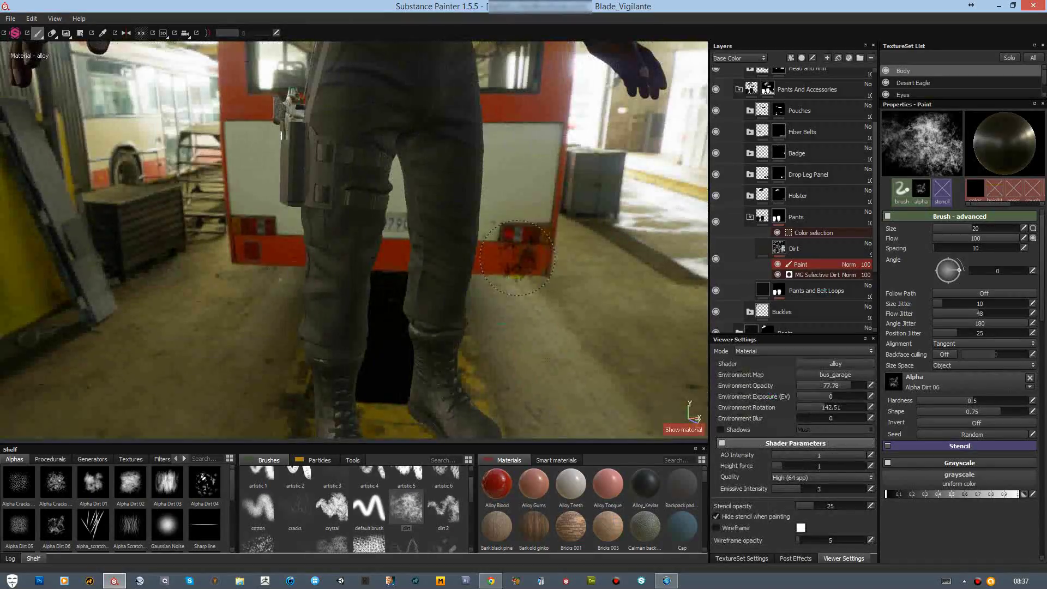
left_click(794, 248)
Step: Add a new fill layer above Dirt and name it Bleaching
left_click(838, 58)
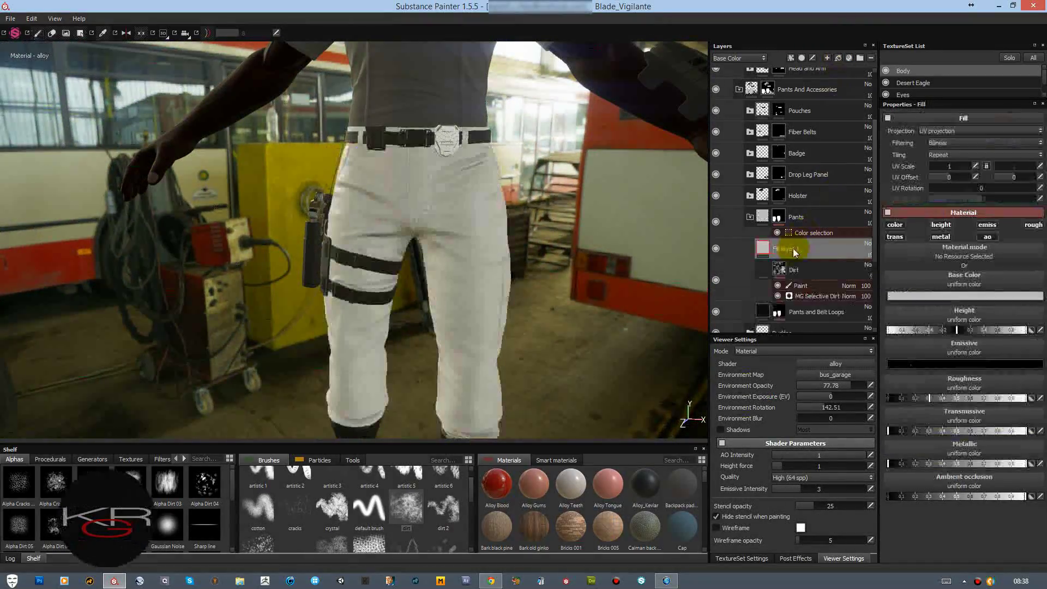
double_click(791, 248)
type("Bleaching")
key("Return")
Step: Add a MatFx Sun Bleach filter to the Bleaching layer with Invert on
right_click(750, 251)
left_click(777, 264)
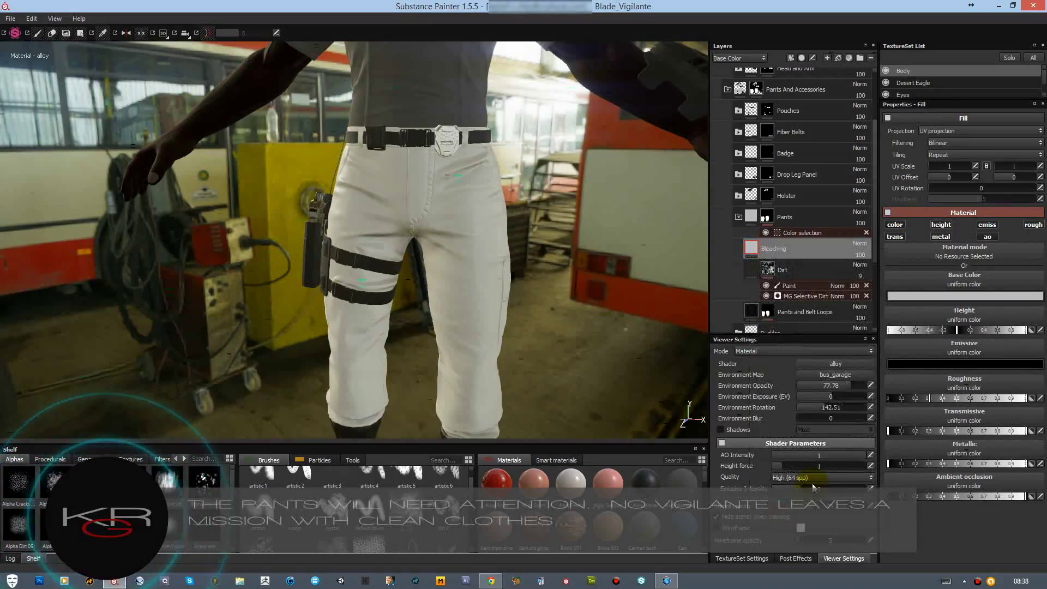
left_click(959, 151)
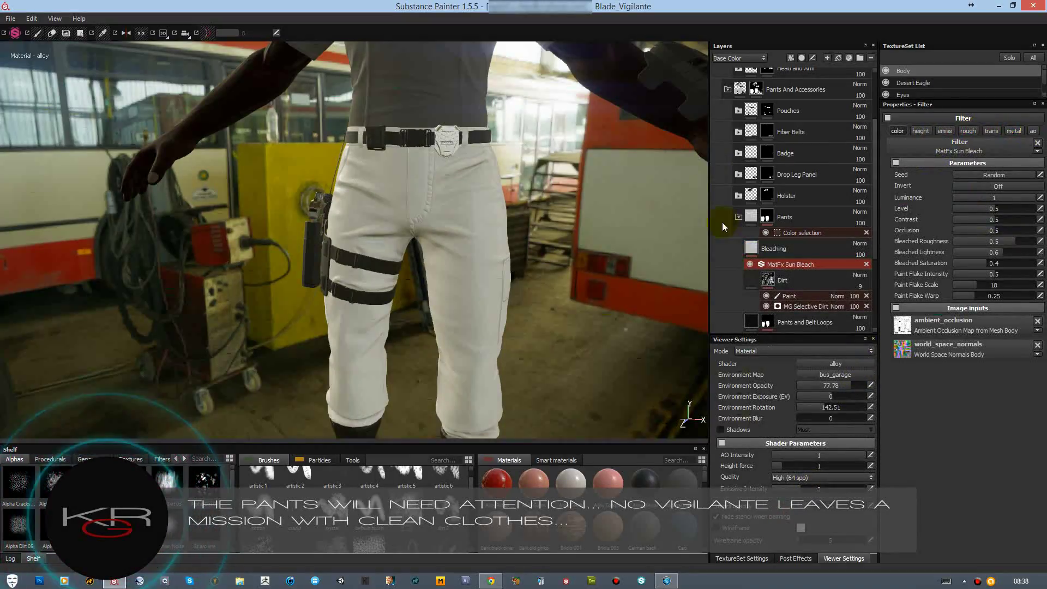
left_click(752, 251)
left_click(823, 264)
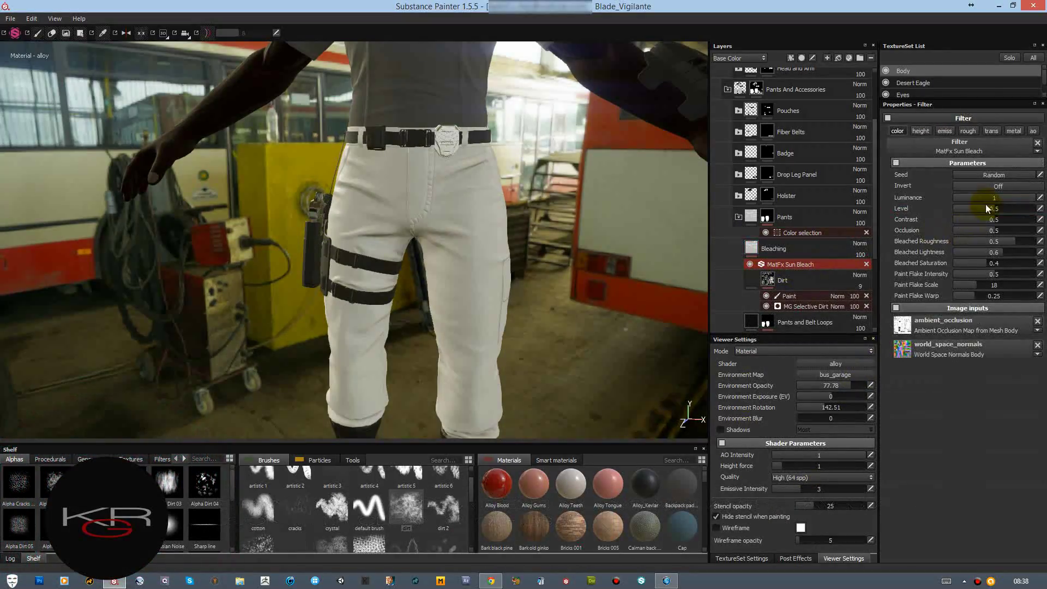
left_click(995, 186)
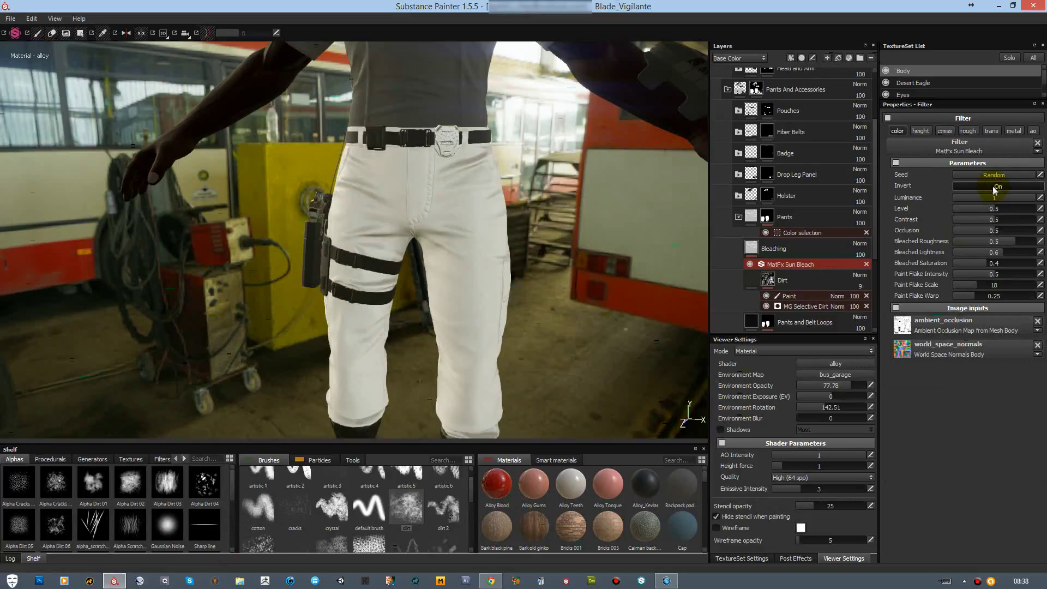
Step: Set the Bleaching fill's base colour to grey and limit its affected channels
left_click(757, 252)
left_click(964, 296)
left_click_drag(972, 240, 973, 271)
left_click(903, 239)
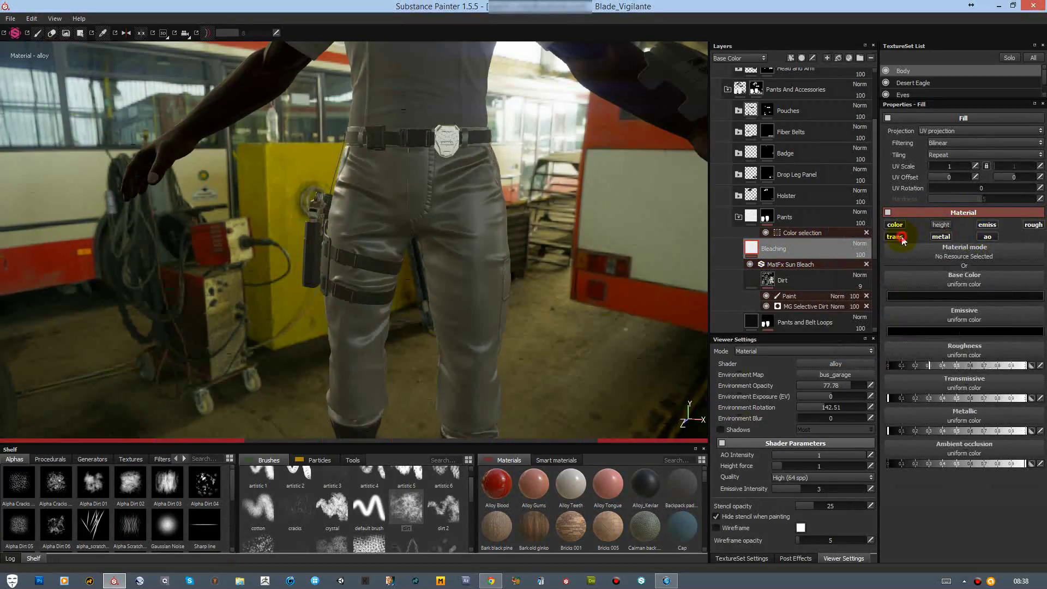
Step: Tune Sun Bleach: Level 0.69, lightness ~0.58, roughness ~-0.64, less occlusion and contrast, Invert off
left_click(801, 266)
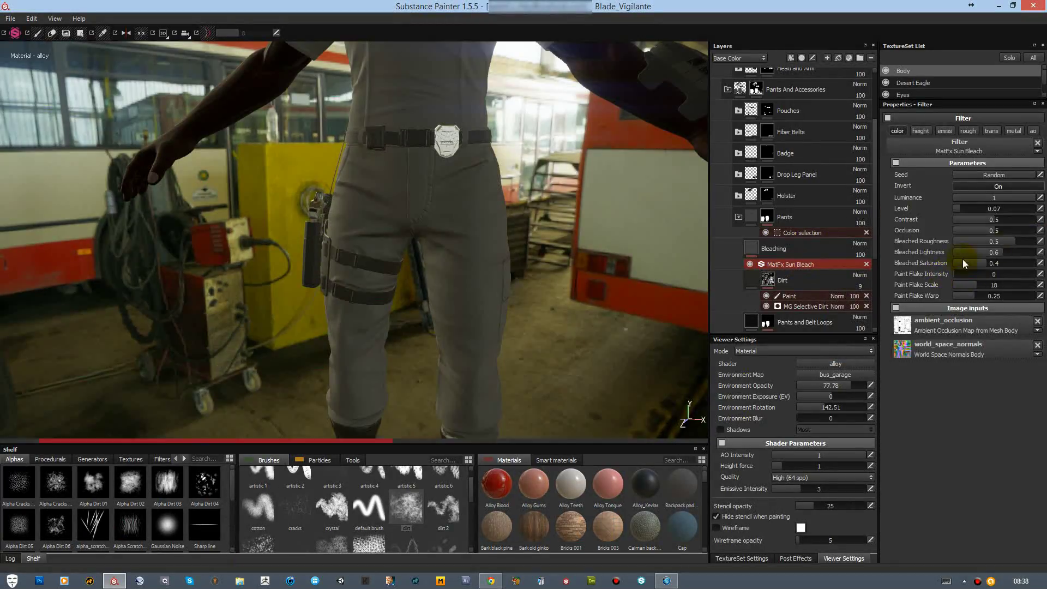
left_click(971, 252)
left_click_drag(980, 249, 987, 240)
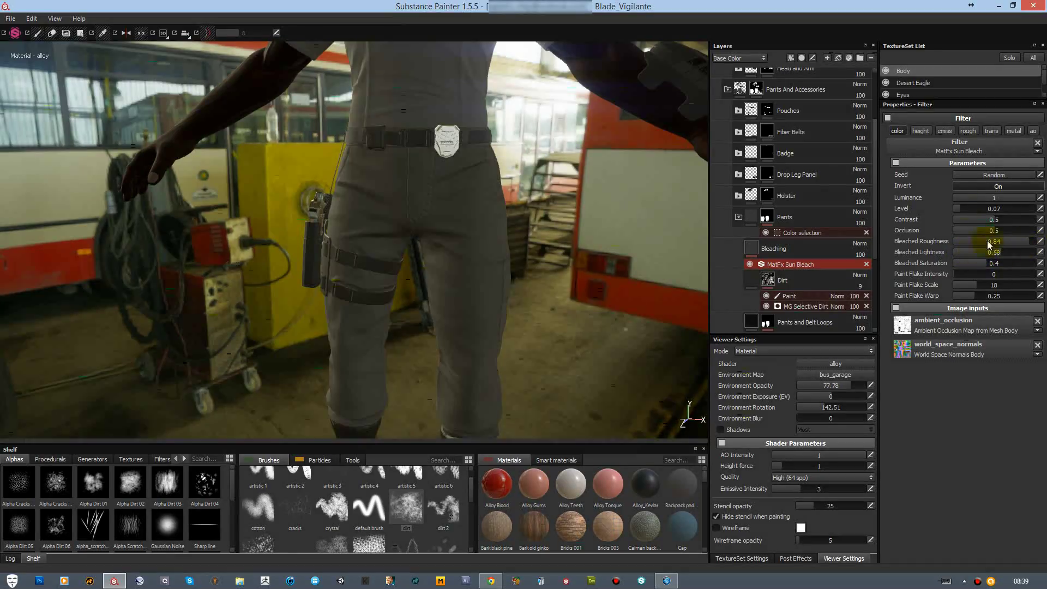
left_click(957, 198)
left_click(1007, 210)
left_click(968, 241)
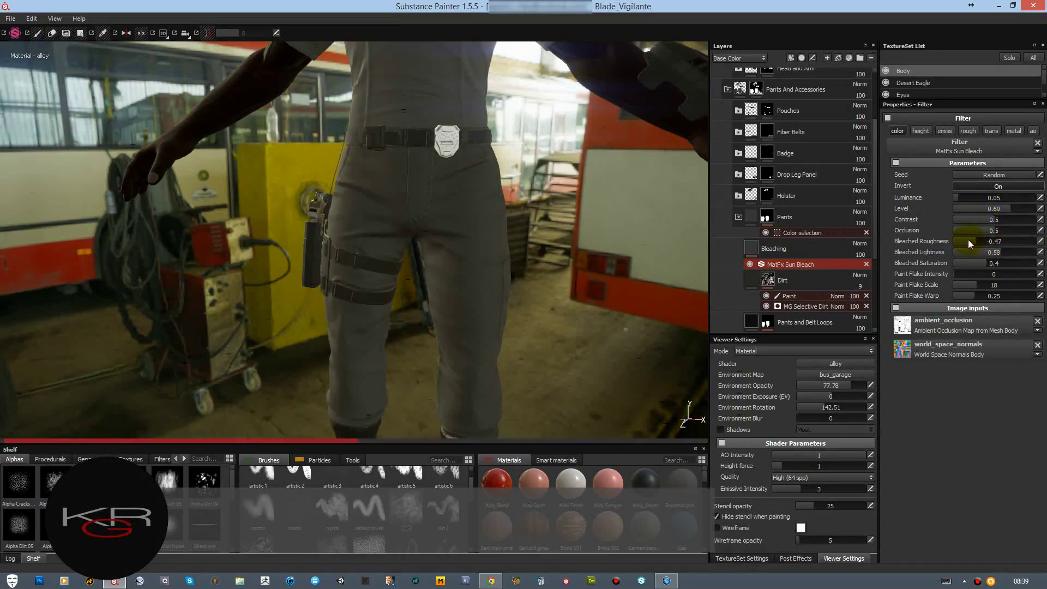
left_click(988, 219)
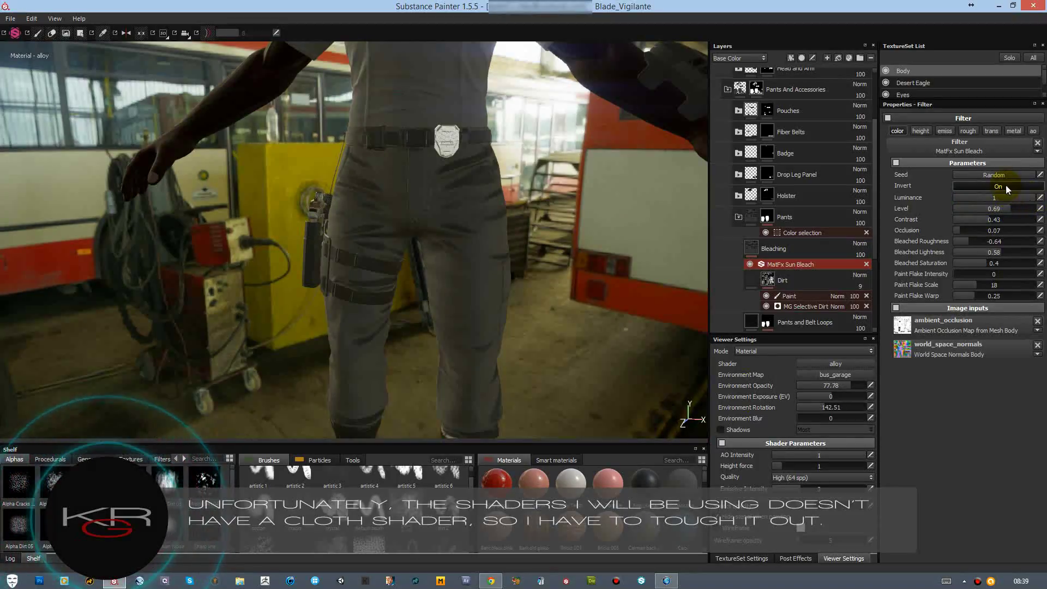
left_click(1005, 185)
left_click(976, 197)
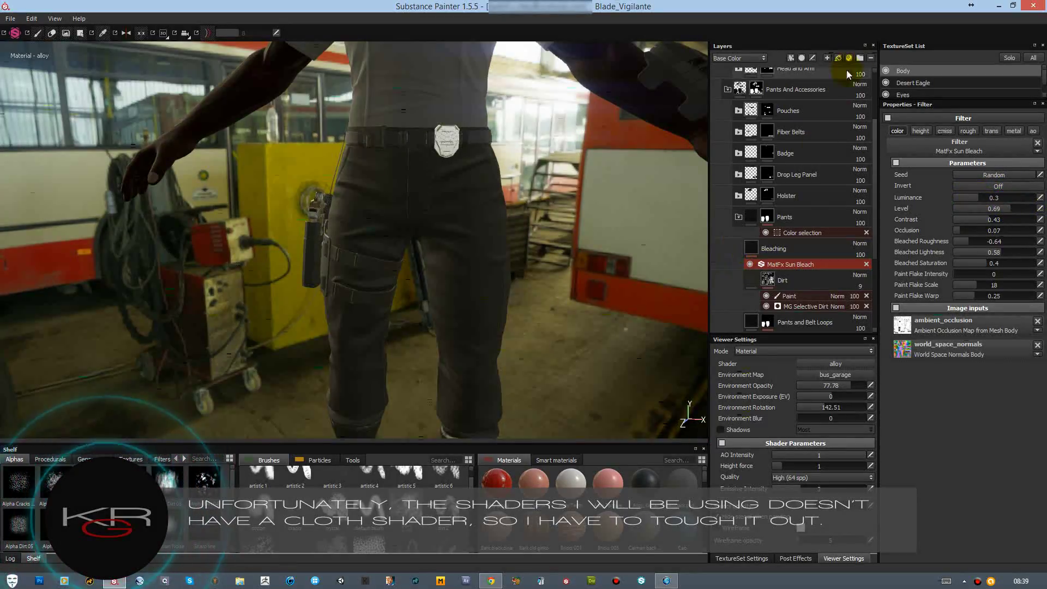
left_click(860, 57)
Step: Name the new folder Stitches
double_click(780, 248)
type("Stitches")
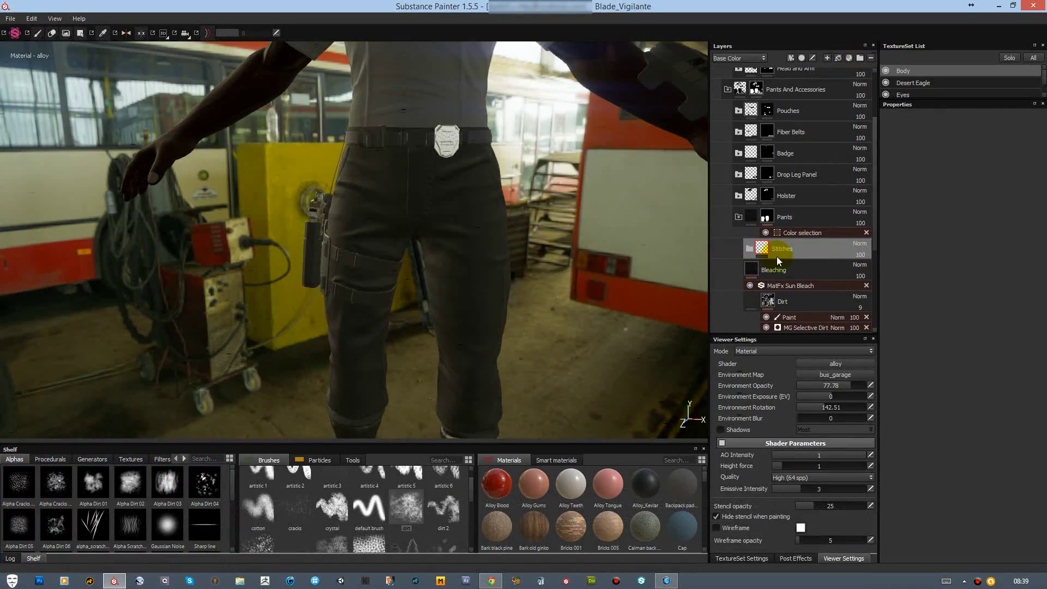
key("Return")
Step: Add a red Thread Colour fill inside Stitches without transmission, emission or ambient occlusion
left_click(790, 257)
type("Thread Colour")
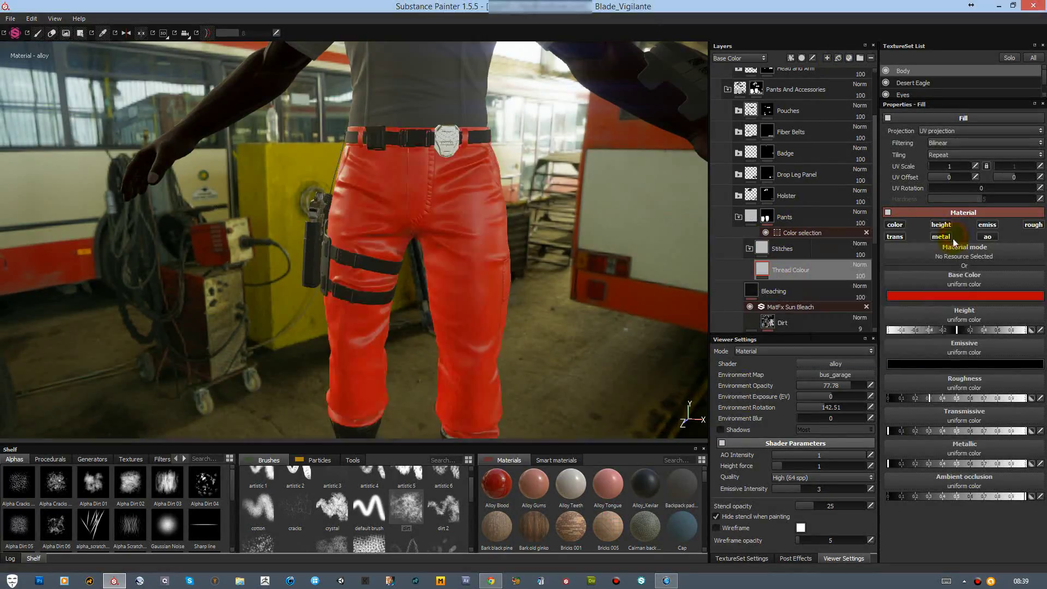
left_click(940, 237)
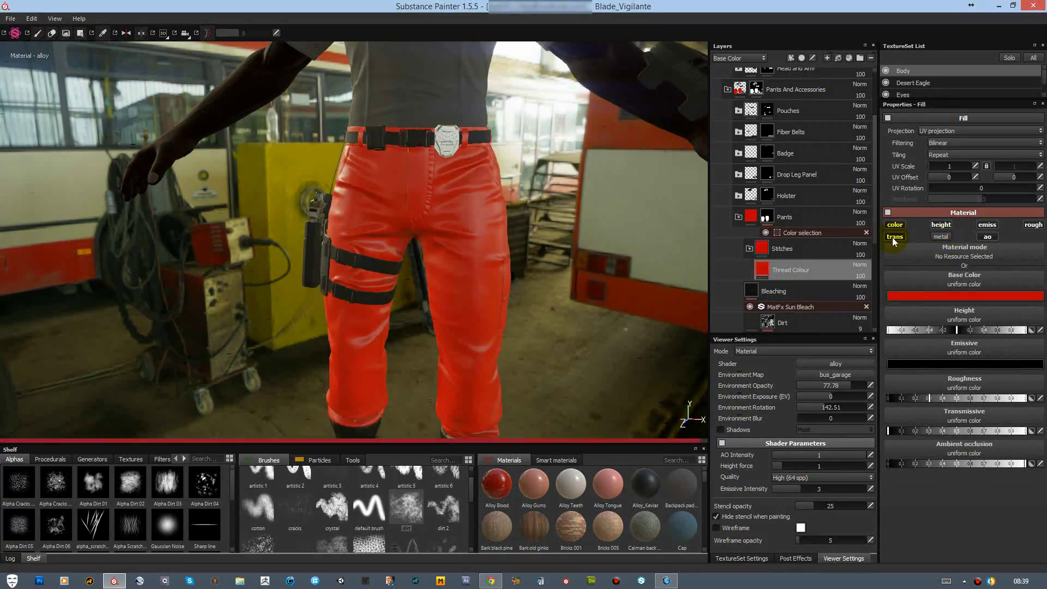
left_click(895, 236)
left_click(987, 225)
left_click(987, 237)
Step: Give Thread Colour a black mask and mask Stitches by colour selection of the pants' ID colours
right_click(807, 251)
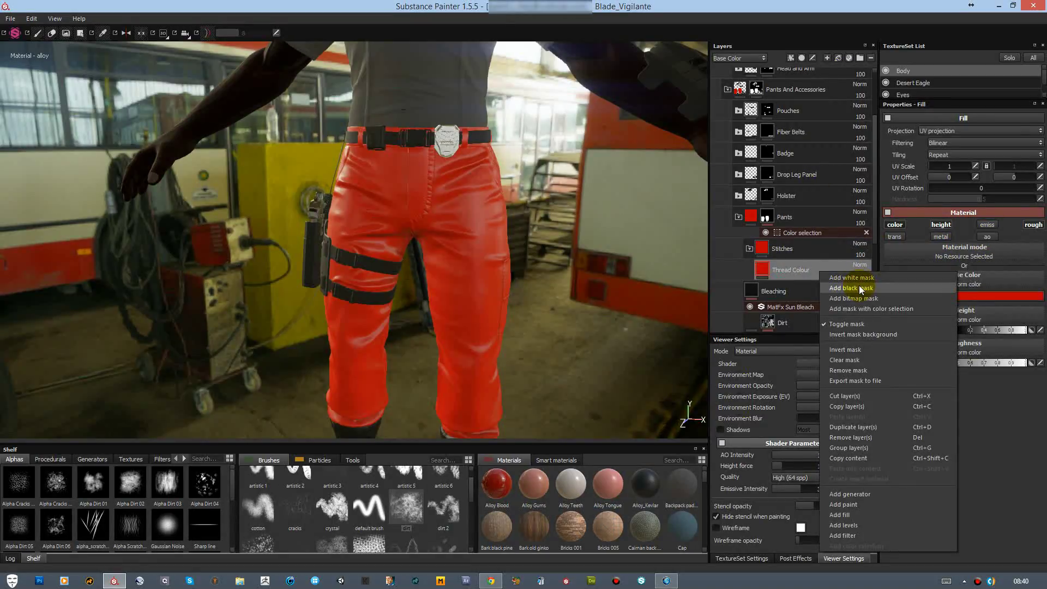
left_click(858, 285)
left_click(1019, 198)
left_click(468, 205)
left_click(957, 205)
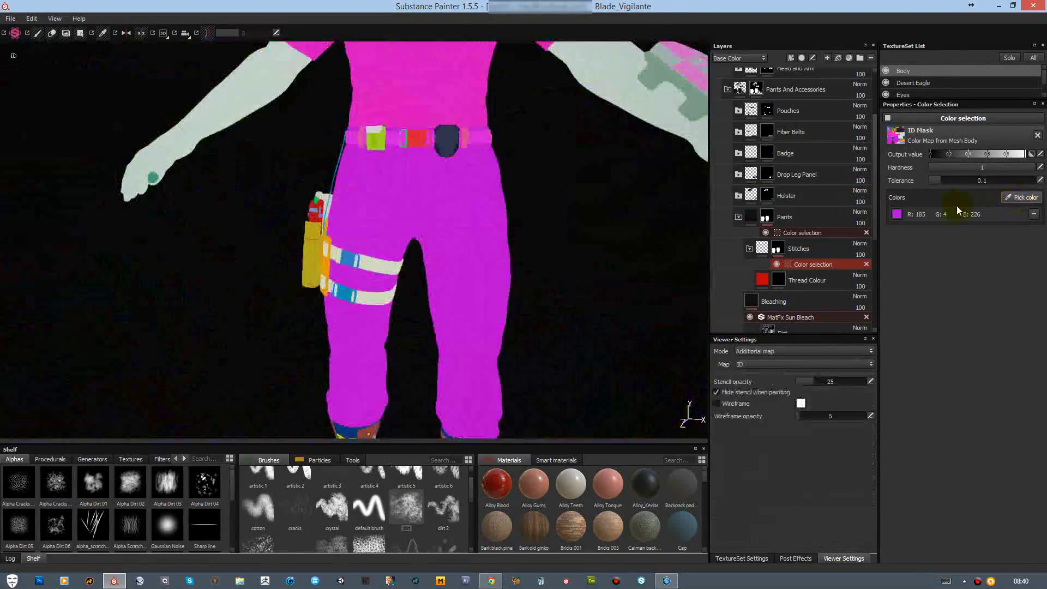
left_click(465, 136)
left_click(778, 281)
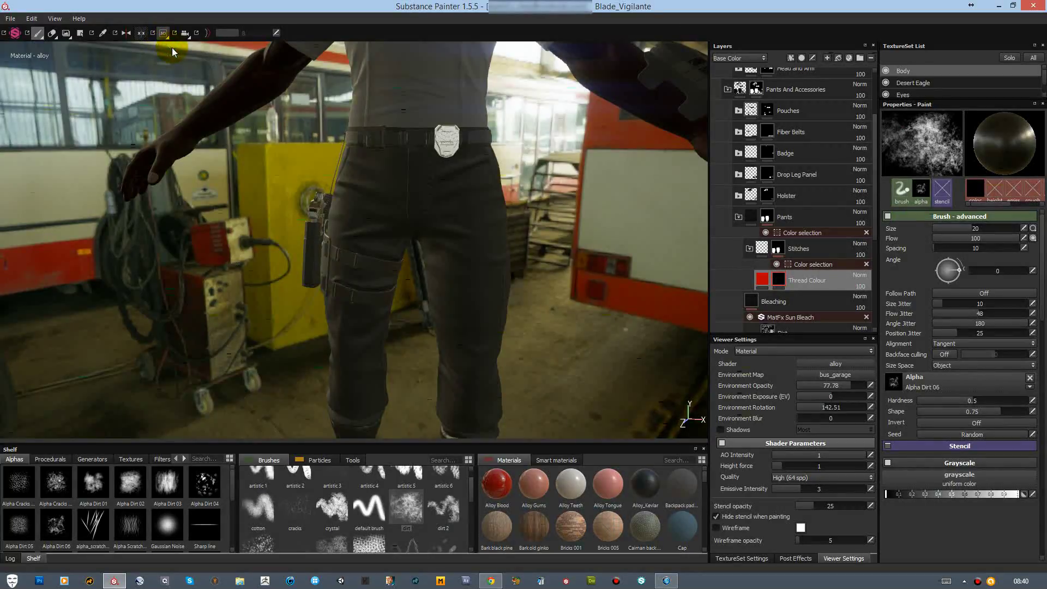
key("F1")
Step: Hide the Dirt, Pants and Belt Loops, and Bleaching layers, then select Thread Colour
scroll(746, 214, "down", 4)
left_click(795, 206)
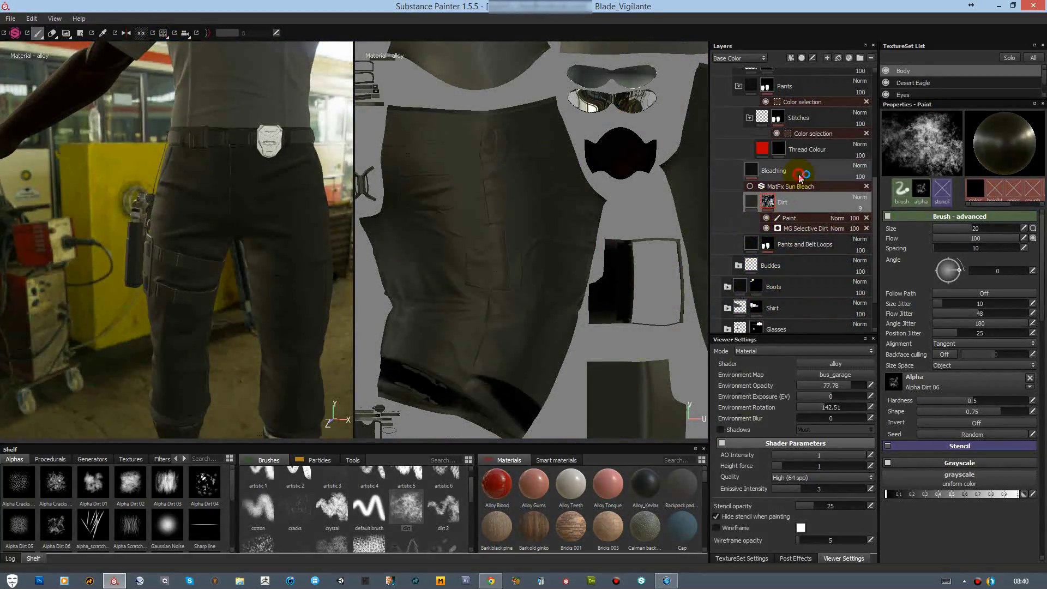
left_click(716, 223)
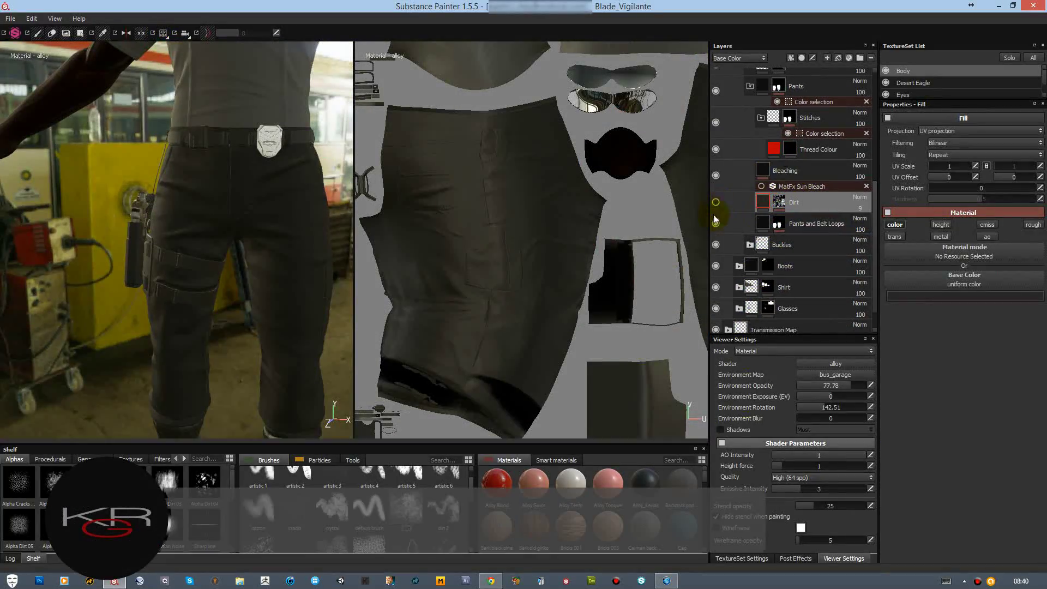
left_click(716, 202)
left_click(715, 175)
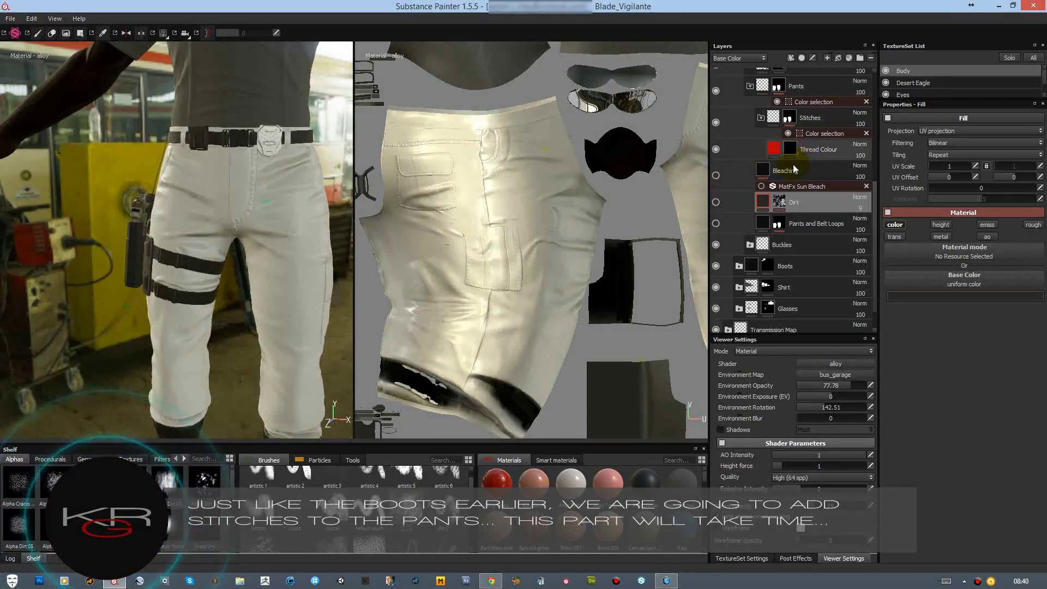
left_click(807, 150)
Step: Load the Stitch brush at size 0.6 and stitch along the front pocket edges
left_click(474, 541)
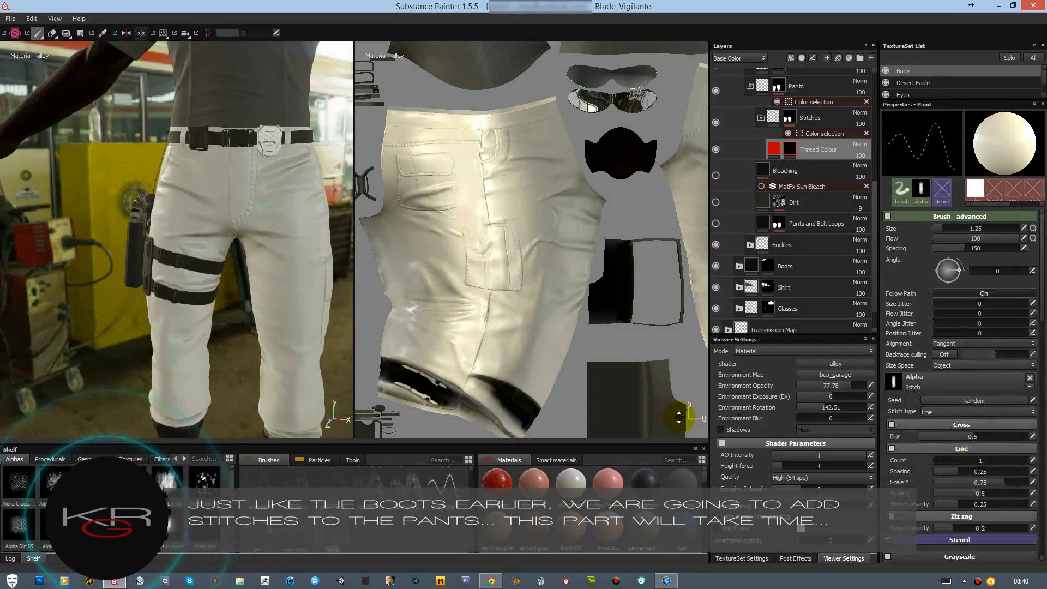
type("0.6")
key("Return")
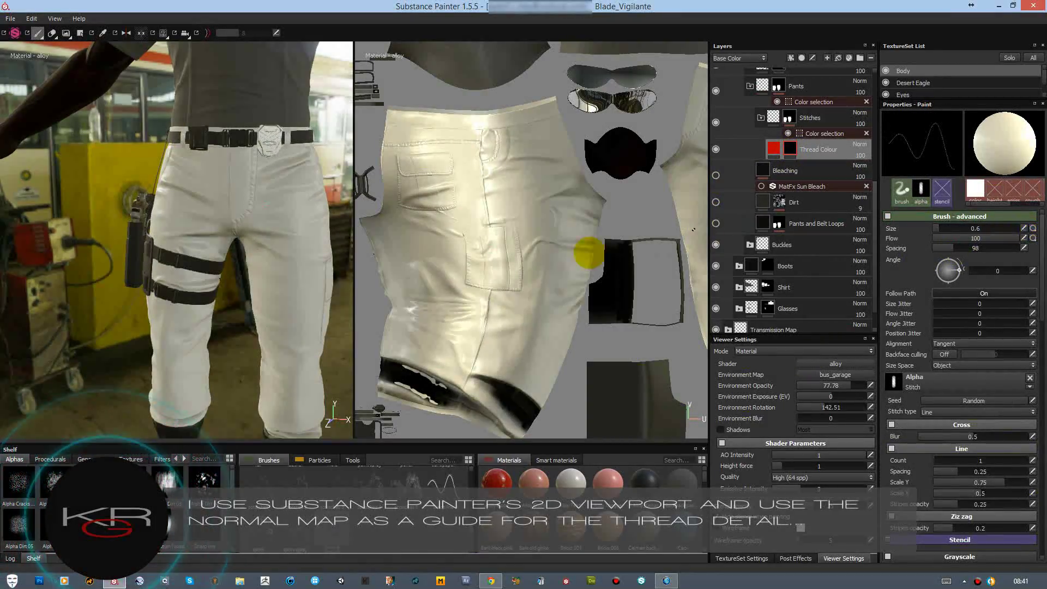
scroll(456, 233, "up", 3)
scroll(444, 199, "up", 2)
left_click_drag(537, 334, 573, 227, "alt")
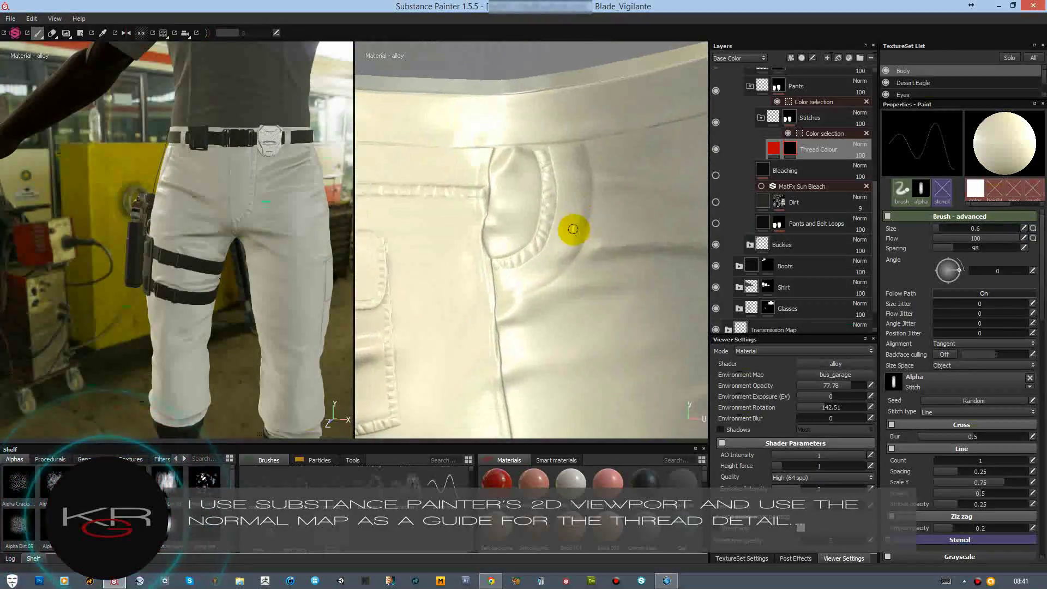
mouse_move(548, 144)
left_mouse_down()
mouse_move(557, 194)
mouse_move(493, 269)
left_mouse_up()
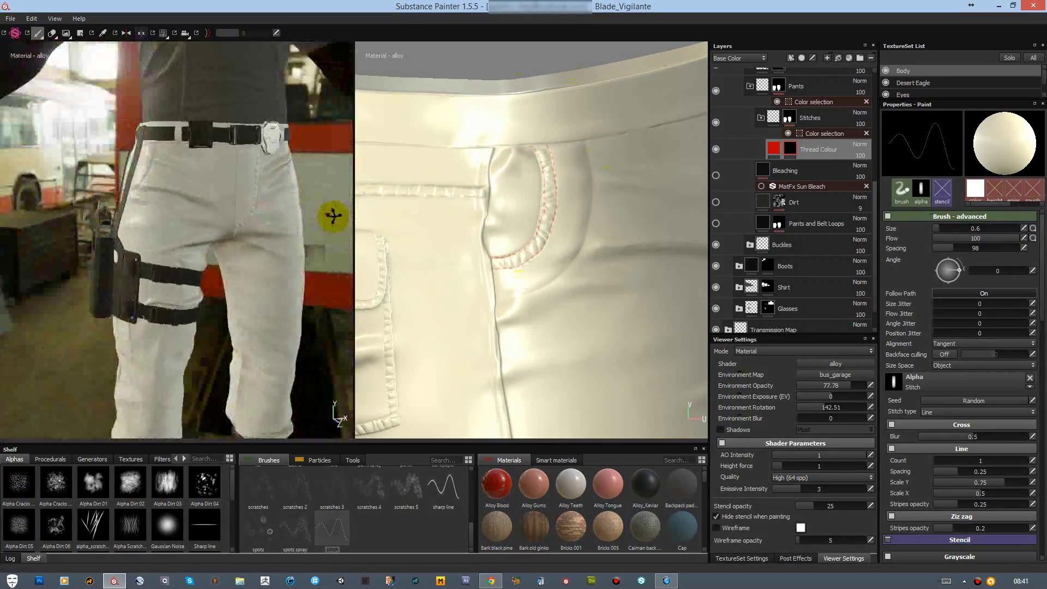
Step: Stitch along the waistband after orbiting to the back pocket
left_click_drag(346, 211, 305, 219, "alt")
left_click_drag(463, 229, 646, 246, "alt")
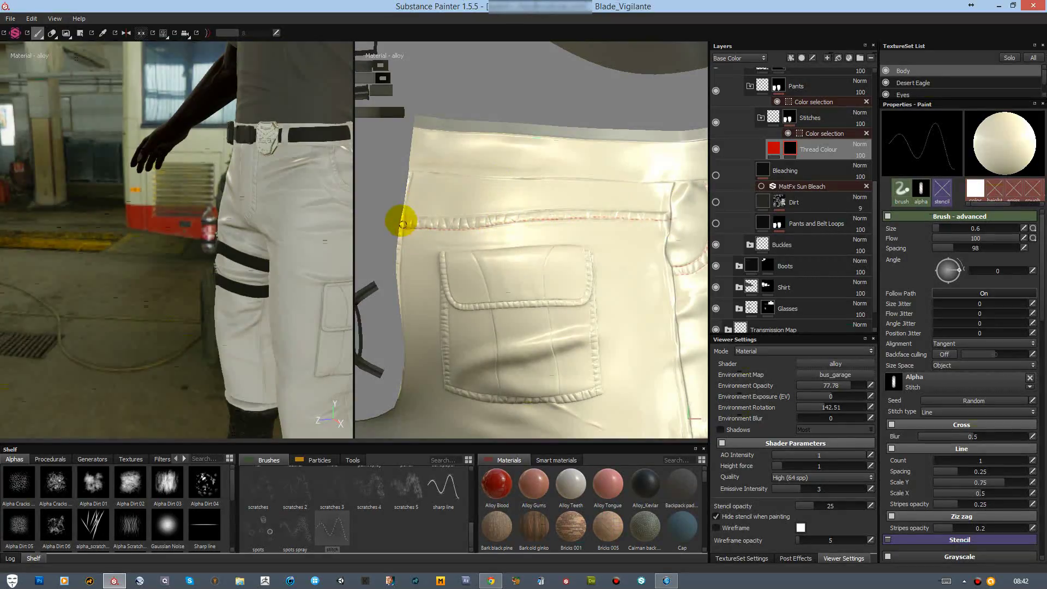
mouse_move(423, 220)
left_mouse_down()
mouse_move(527, 211)
mouse_move(554, 238)
mouse_move(456, 245)
left_mouse_up()
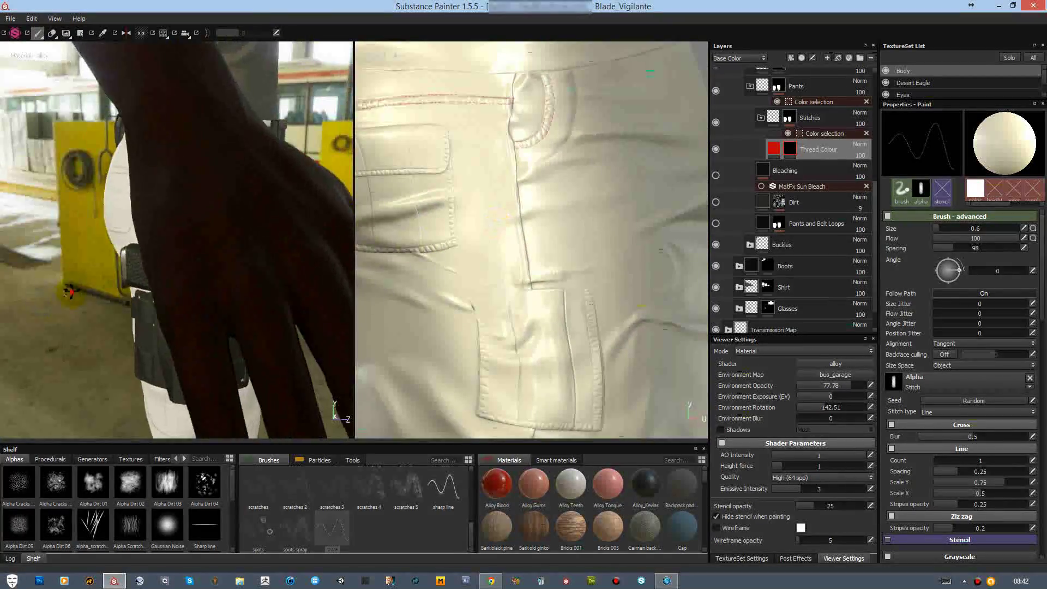
mouse_move(382, 164)
left_mouse_down("alt")
mouse_move(491, 98)
mouse_move(513, 315)
left_mouse_up("alt")
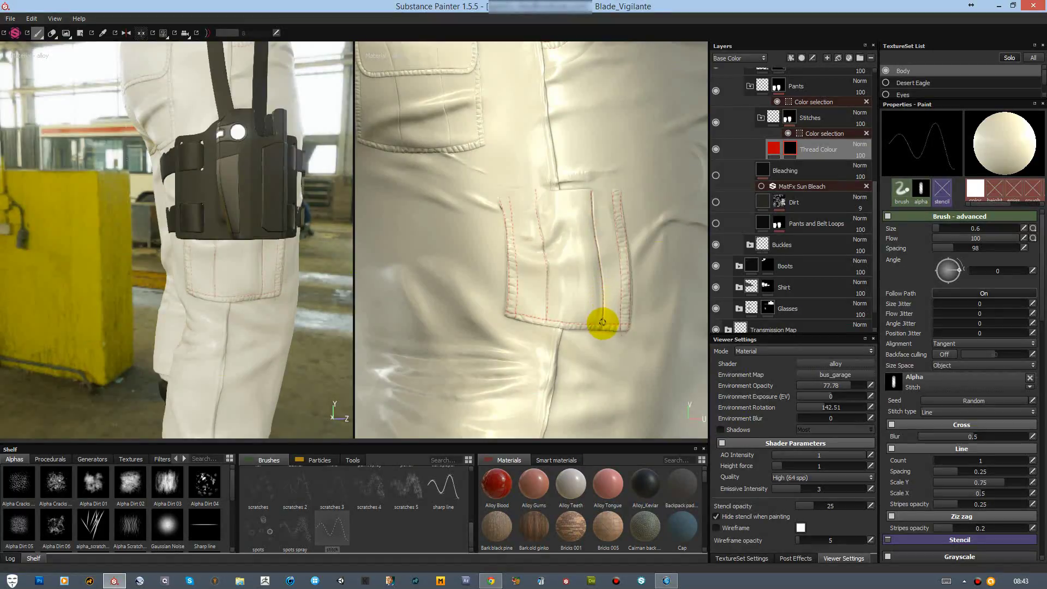
Step: Test the Body texture set at 4096, then set its Size back to 2048
left_click(741, 558)
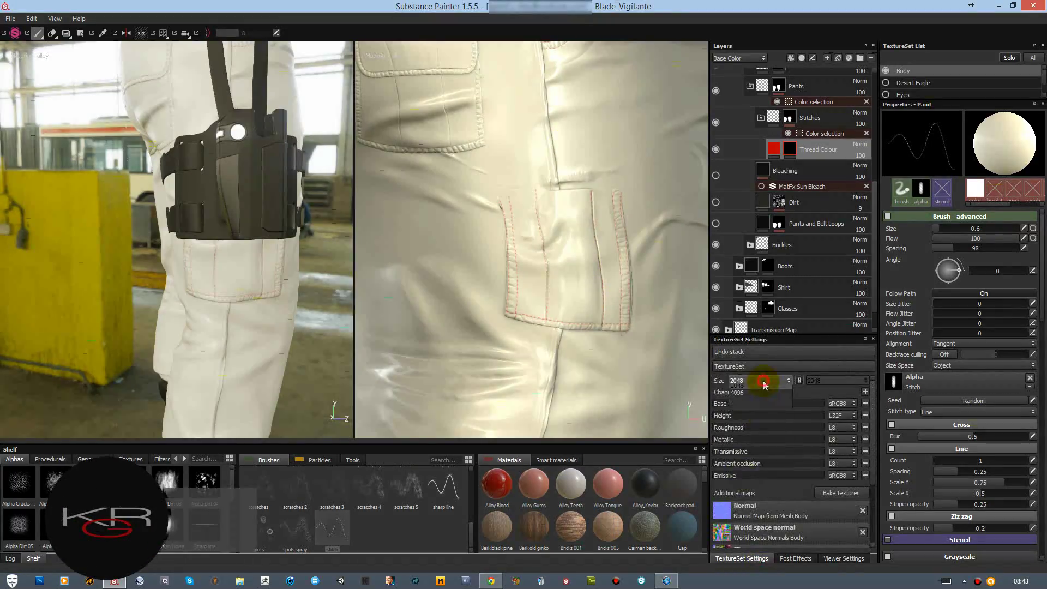
scroll(613, 350, "down", 1)
scroll(613, 350, "down", 2)
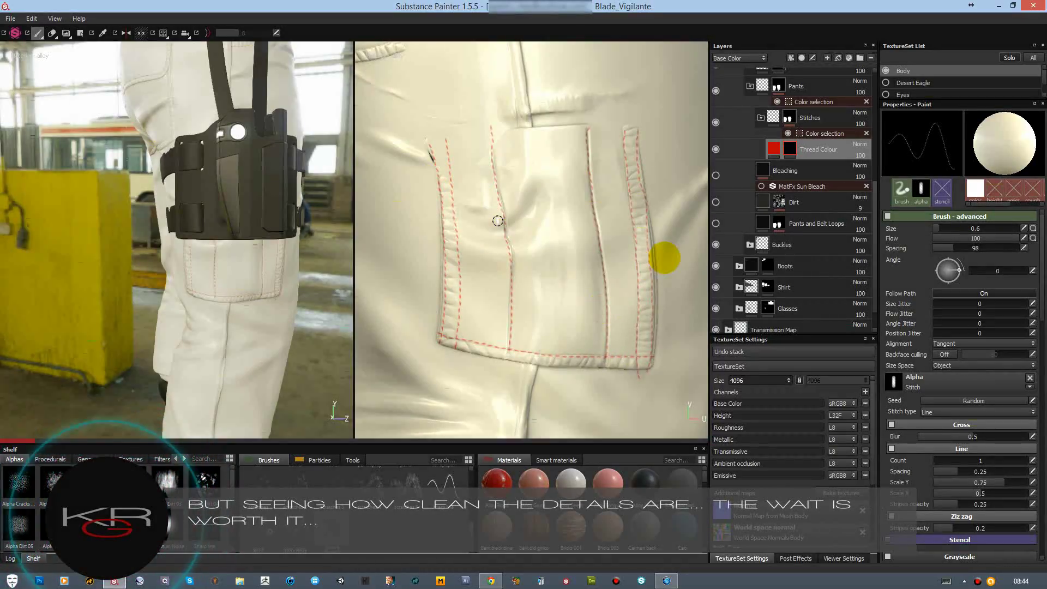
left_click(787, 380)
Step: Confirm the 2048 size and try a stitch stroke down the trouser seam
left_click(744, 412)
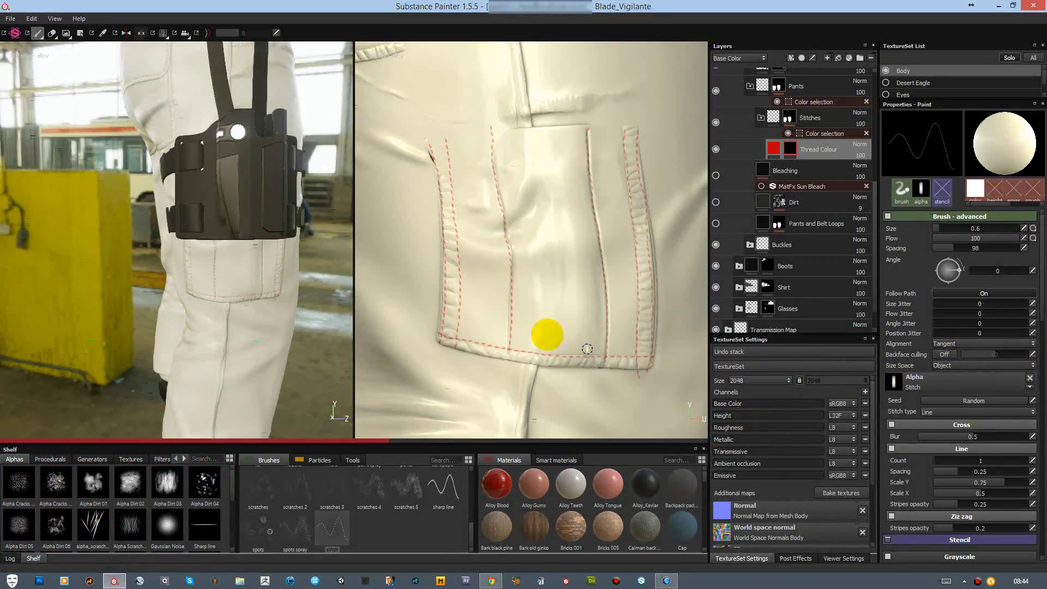
mouse_move(498, 311)
right_mouse_down("alt")
mouse_move(487, 293)
mouse_move(514, 280)
right_mouse_up("alt")
middle_click_drag(514, 280, 573, 175, "alt")
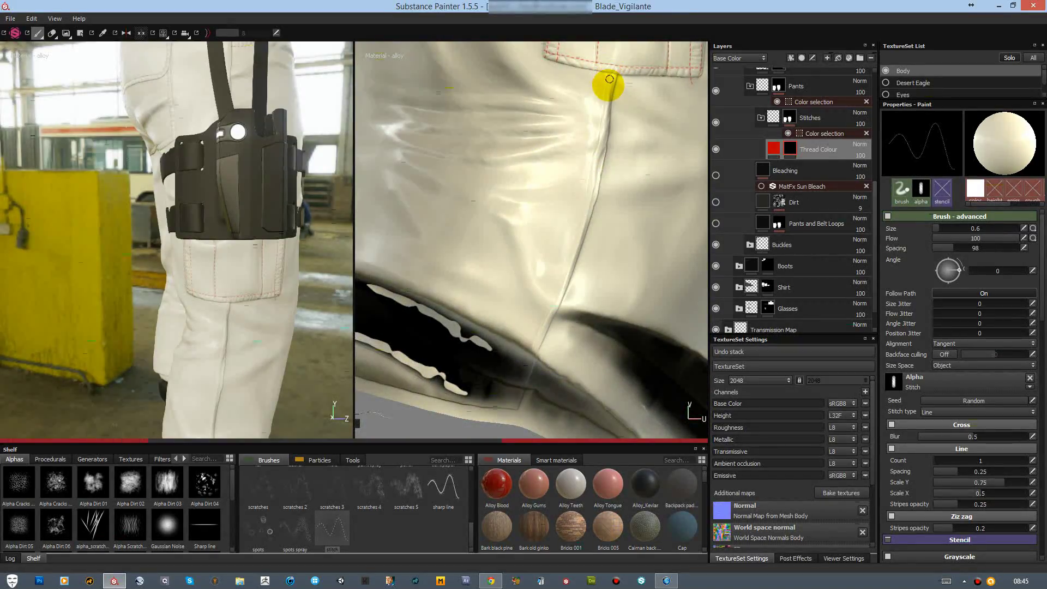
left_click_drag(599, 138, 584, 215)
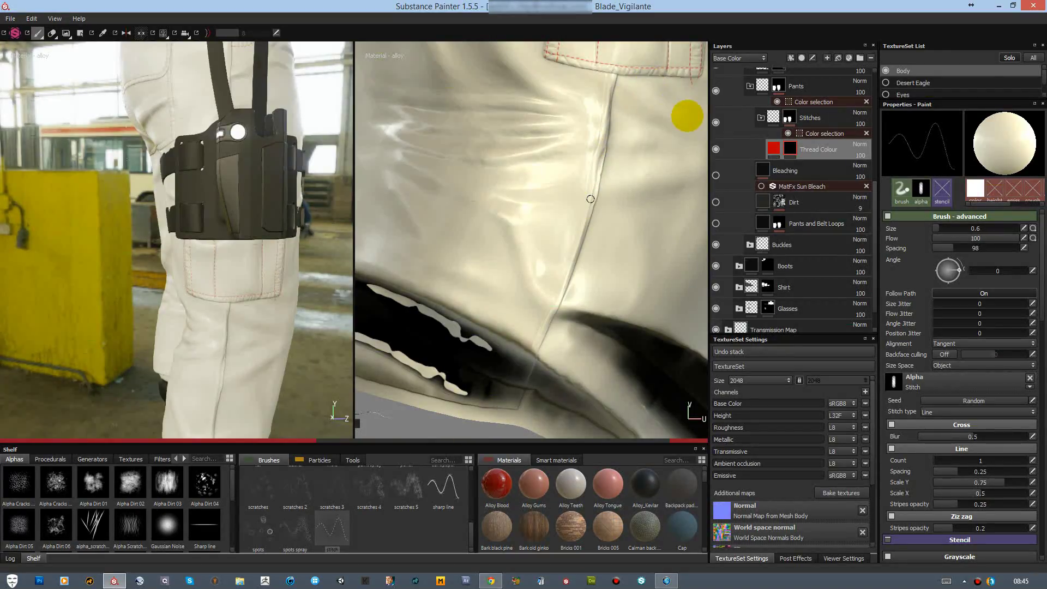
mouse_move(589, 133)
middle_mouse_down()
mouse_move(520, 254)
mouse_move(523, 212)
middle_mouse_up()
left_click_drag(524, 213, 571, 144, "alt")
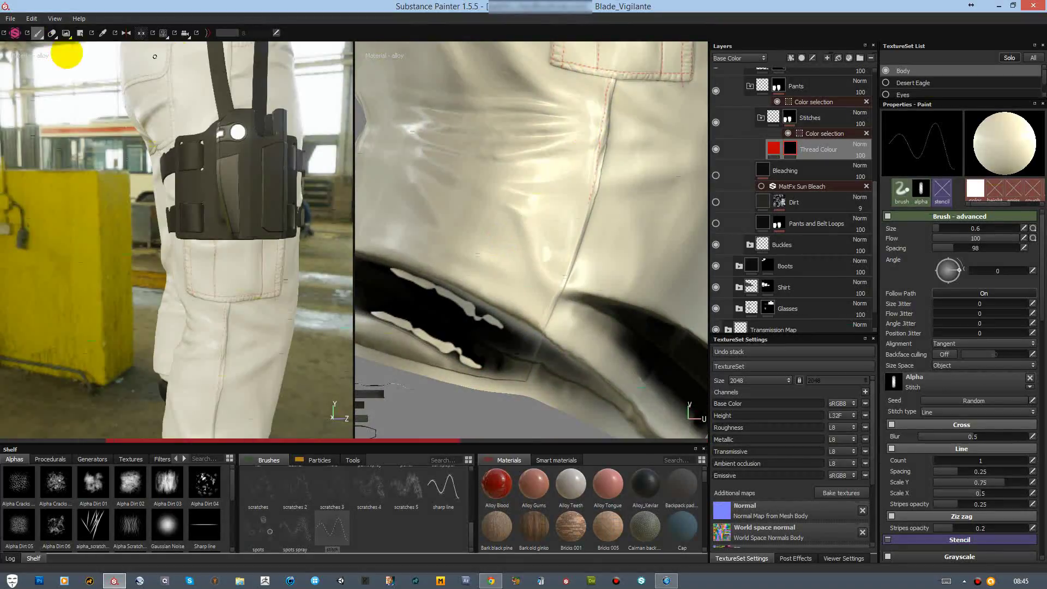
Step: Erase mistakes with a size-3.11 eraser, then repaint the red stitch line down the seam
left_click(52, 33)
right_click_drag(593, 175, 613, 87, "ctrl")
left_click(37, 32)
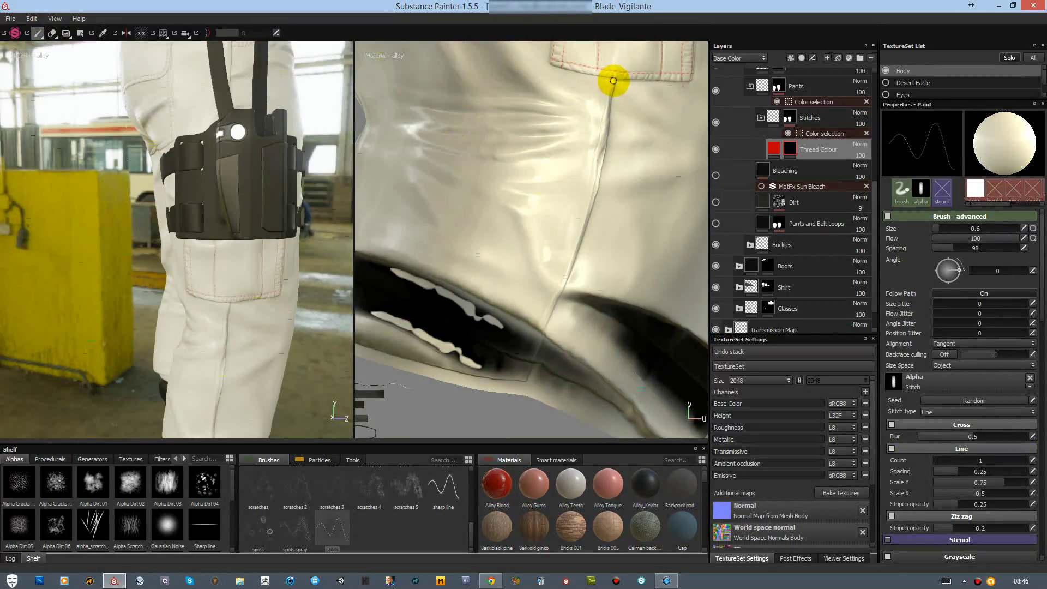
mouse_move(608, 81)
left_mouse_down()
mouse_move(582, 220)
mouse_move(539, 323)
left_mouse_up()
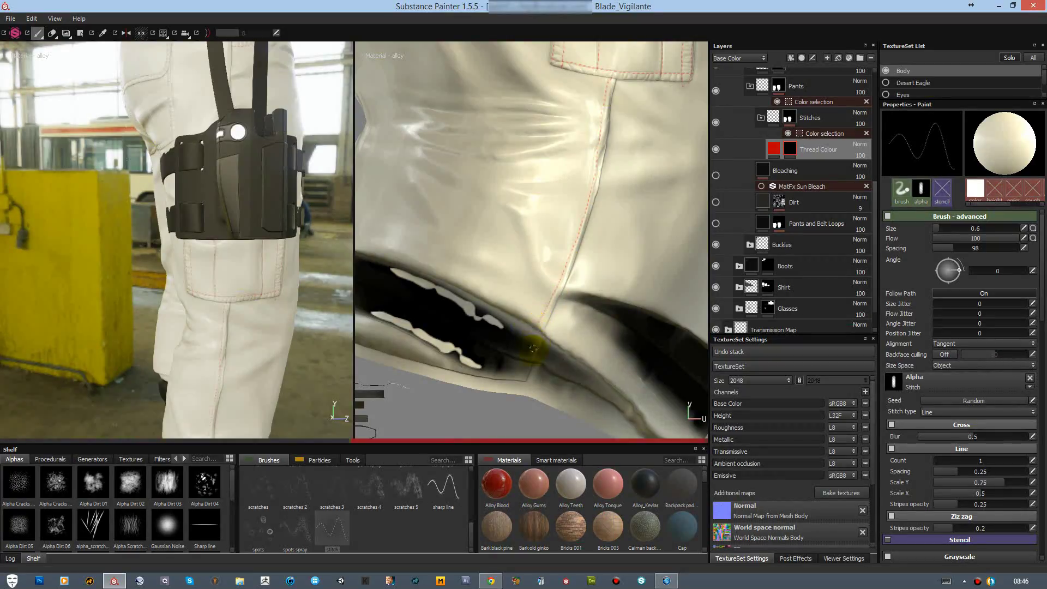
mouse_move(594, 195)
left_mouse_down("alt")
mouse_move(550, 229)
mouse_move(601, 304)
left_mouse_up("alt")
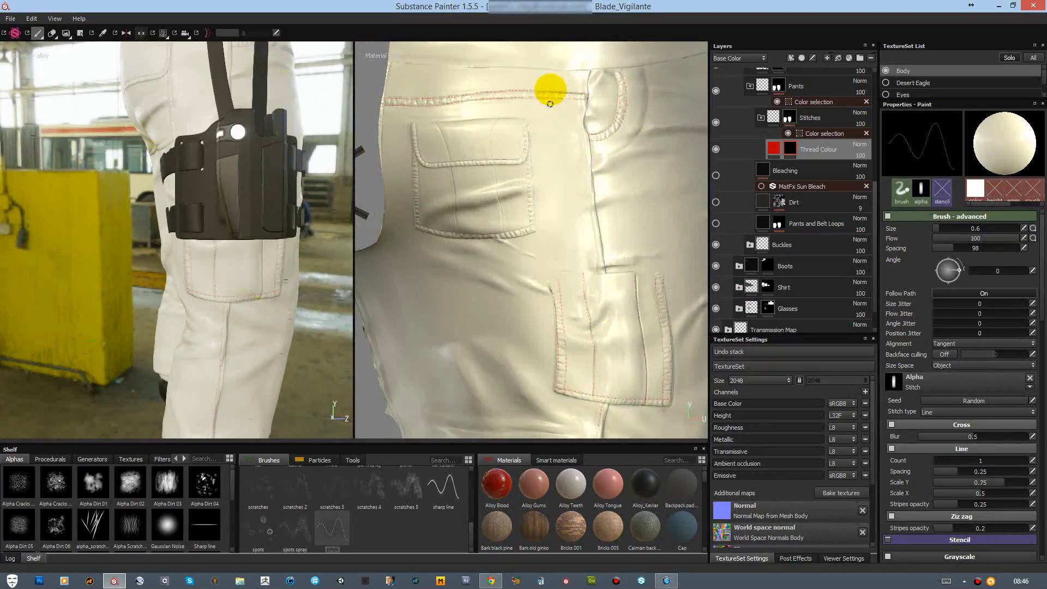
left_click_drag(580, 113, 597, 253)
Step: Stitch the front pocket's top, flap bottom edge, right edge and down to its bottom
mouse_move(631, 86)
right_mouse_down("alt")
mouse_move(561, 227)
mouse_move(627, 278)
right_mouse_up("alt")
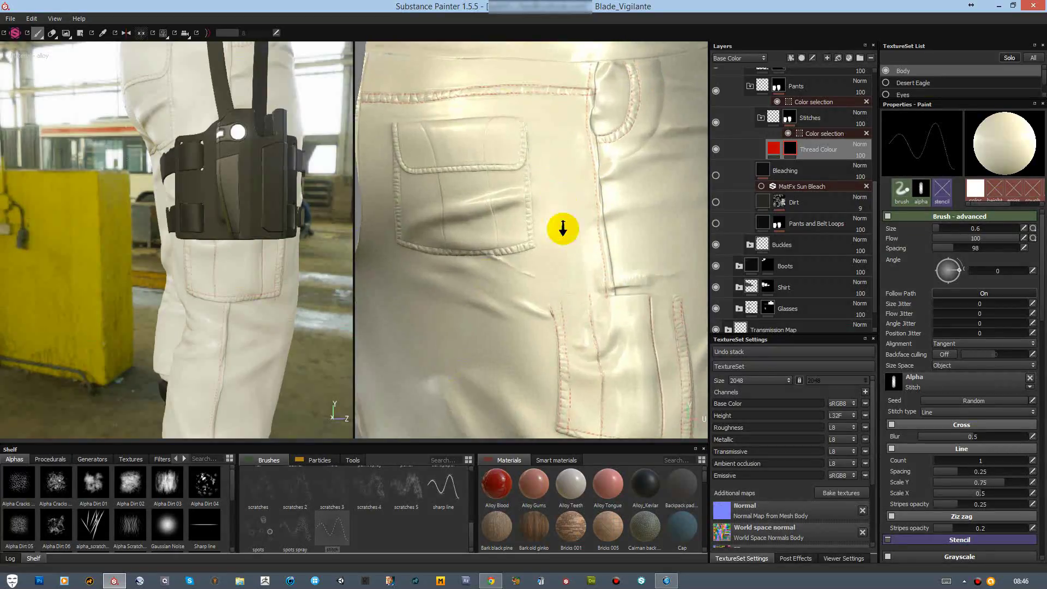
mouse_move(437, 101)
left_mouse_down()
mouse_move(451, 134)
mouse_move(501, 116)
mouse_move(519, 126)
left_mouse_up()
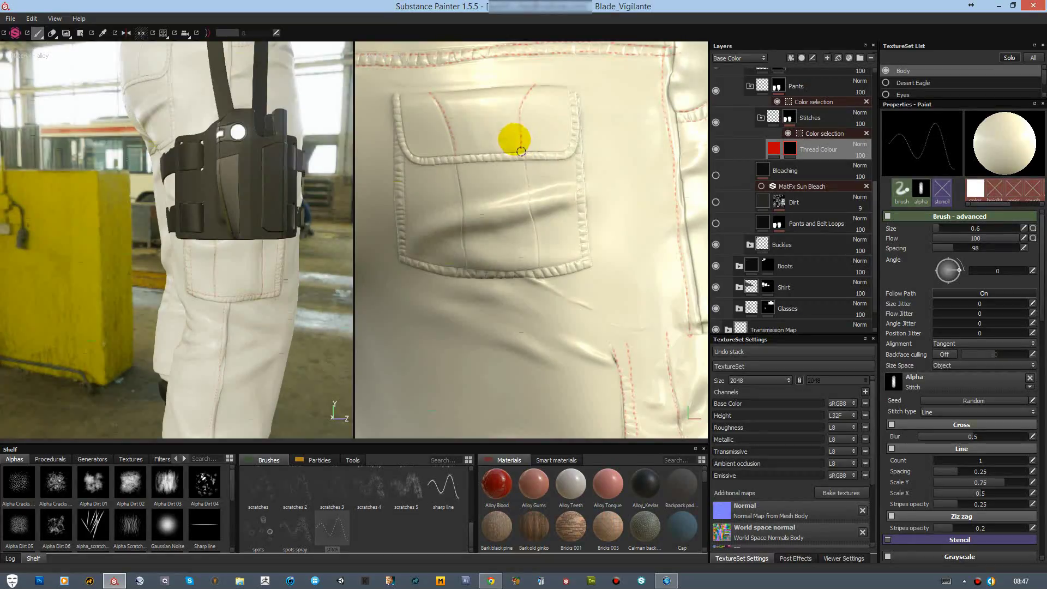
left_click(400, 99)
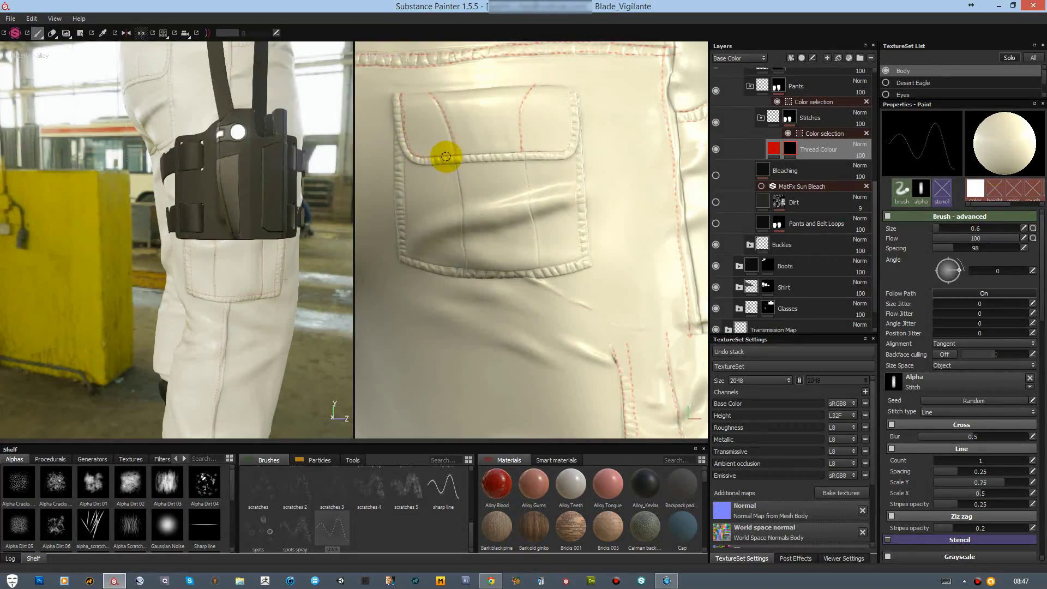
mouse_move(446, 157)
left_mouse_down()
mouse_move(561, 147)
mouse_move(572, 120)
mouse_move(530, 67)
left_mouse_up()
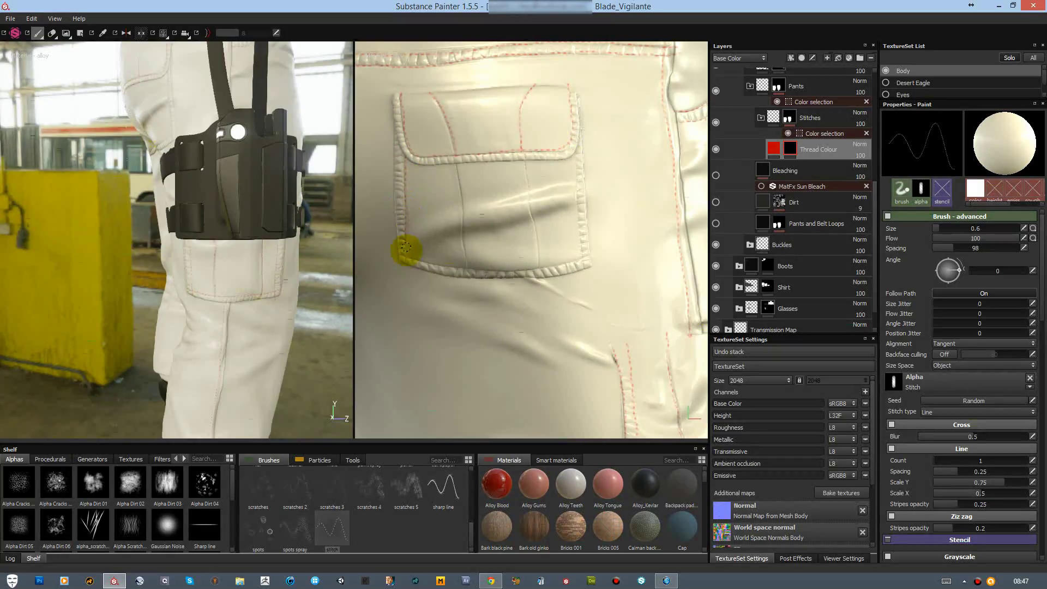
left_click_drag(575, 162, 581, 244)
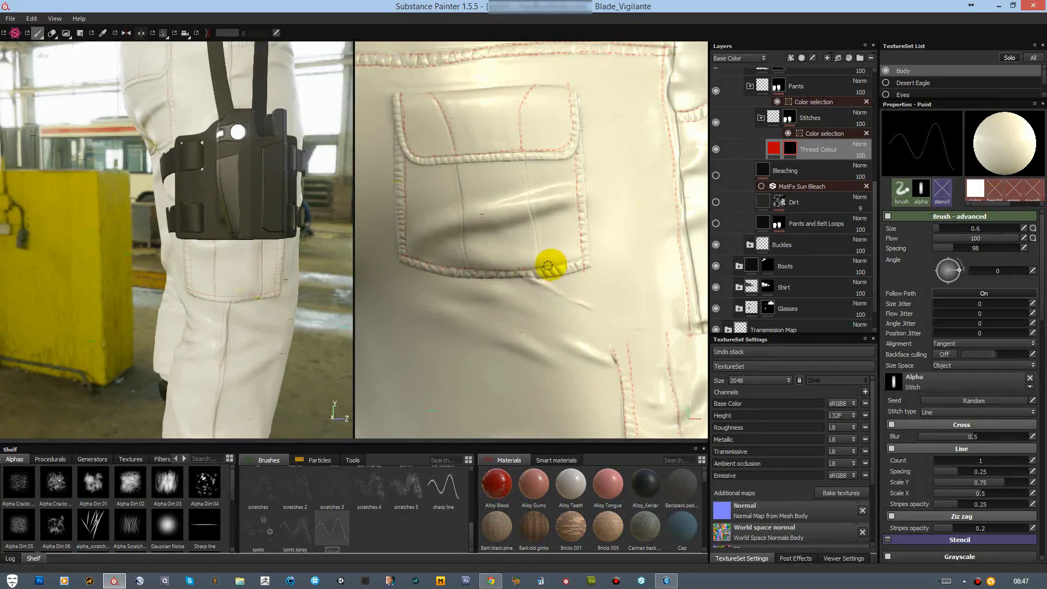
left_click(525, 162)
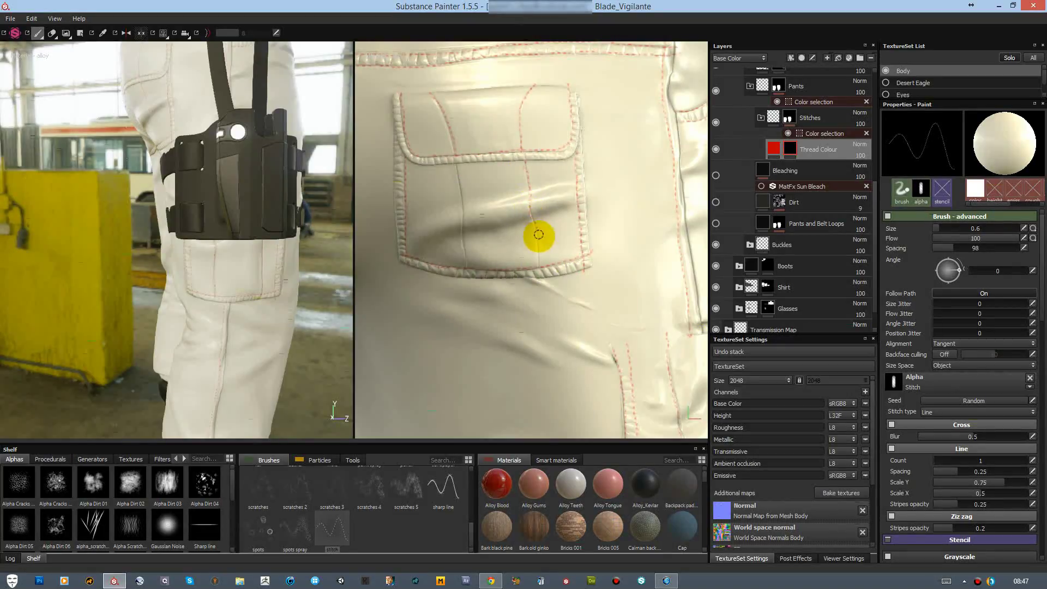
left_click_drag(538, 235, 540, 265)
left_click_drag(446, 164, 454, 176)
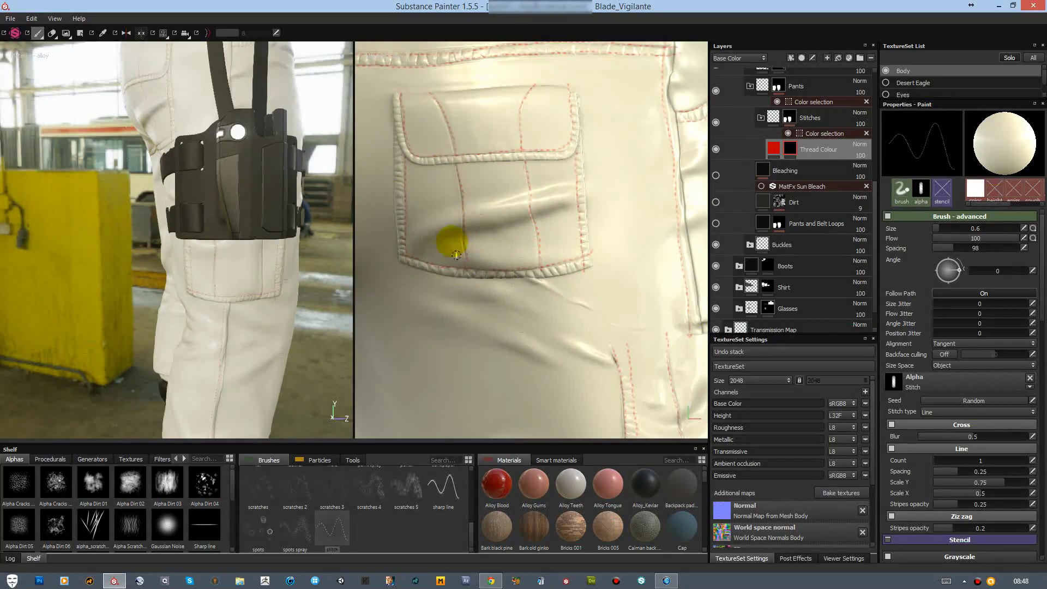
mouse_move(237, 287)
left_mouse_down("alt")
mouse_move(273, 252)
mouse_move(327, 256)
left_mouse_up("alt")
Step: Orbit to the back pocket and stitch its left edge and flap edge
left_click_drag(413, 262, 553, 233, "alt")
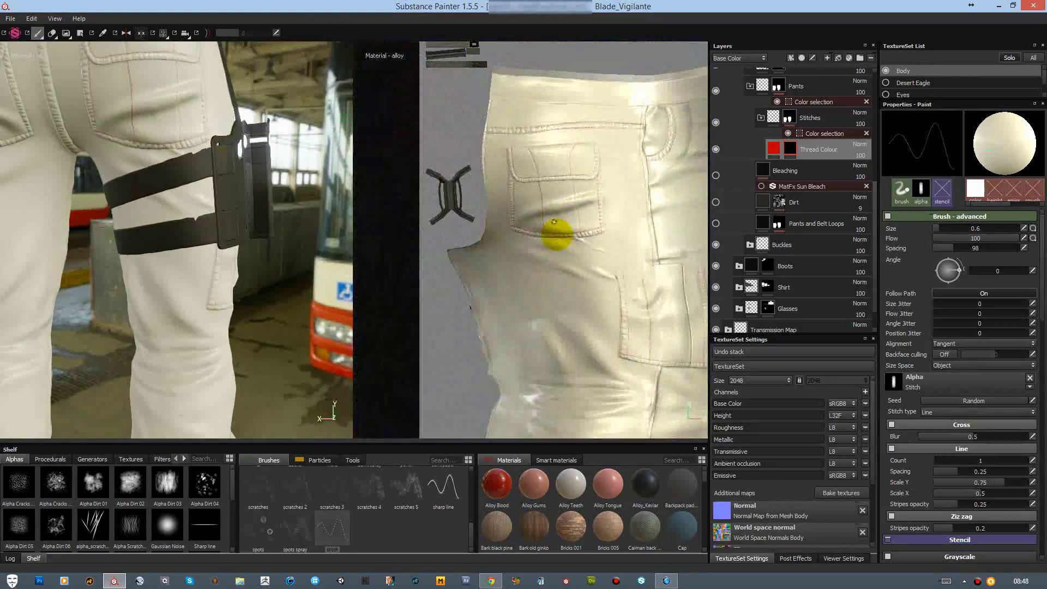
mouse_move(552, 233)
middle_mouse_down("alt")
mouse_move(445, 170)
mouse_move(518, 240)
mouse_move(560, 208)
mouse_move(560, 242)
mouse_move(569, 230)
middle_mouse_up("alt")
mouse_move(569, 230)
right_mouse_down("alt")
mouse_move(624, 320)
mouse_move(584, 256)
right_mouse_up("alt")
mouse_move(584, 257)
middle_mouse_down("alt")
mouse_move(523, 234)
mouse_move(520, 351)
middle_mouse_up("alt")
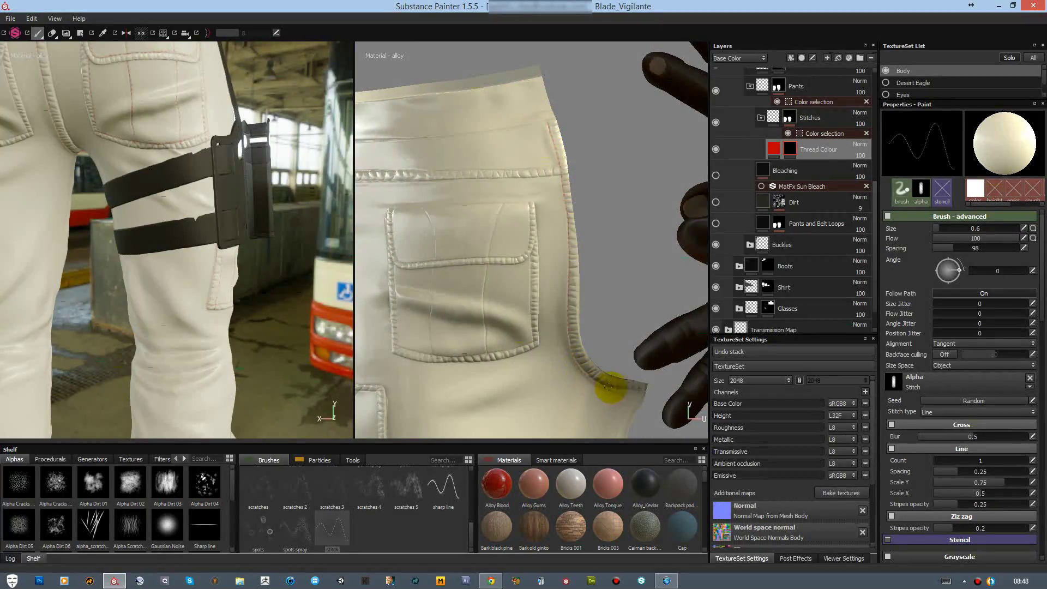
right_click_drag(447, 203, 572, 147, "alt")
middle_click_drag(573, 147, 544, 213, "alt")
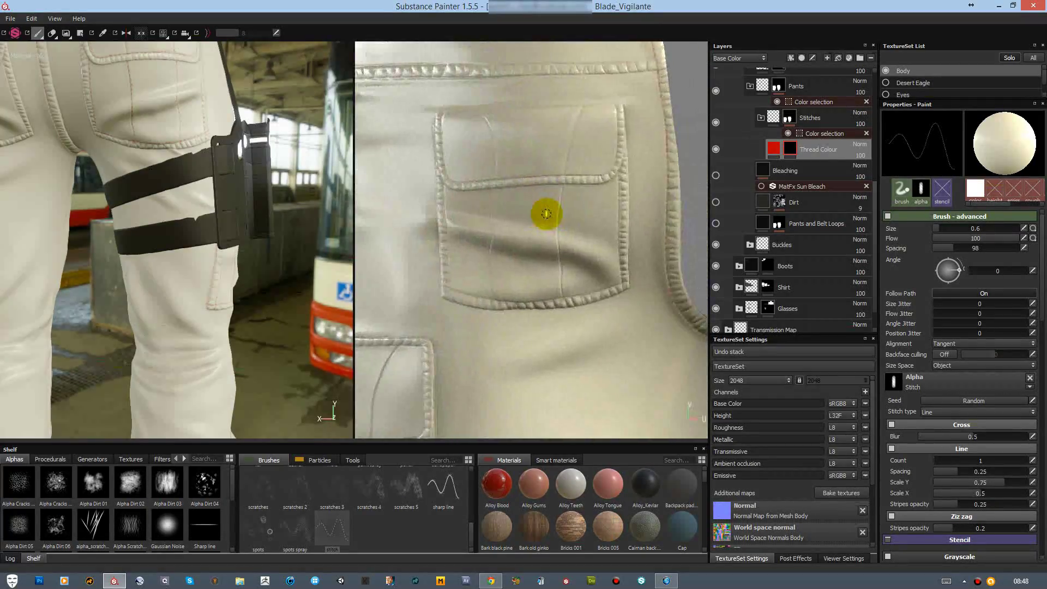
left_click_drag(172, 207, 305, 218, "alt")
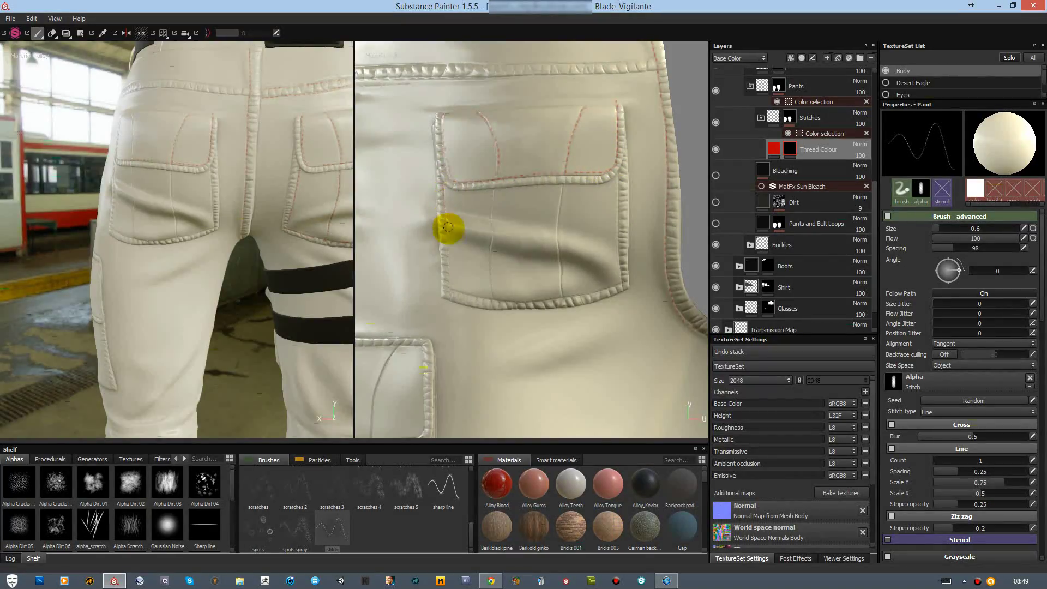
left_click_drag(448, 227, 451, 280)
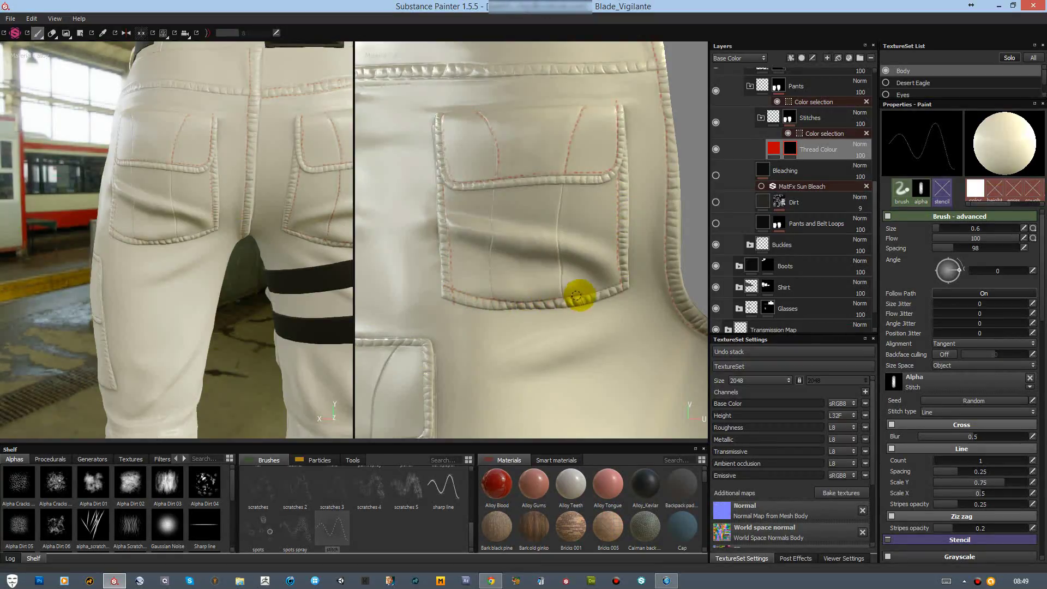
left_click(563, 188)
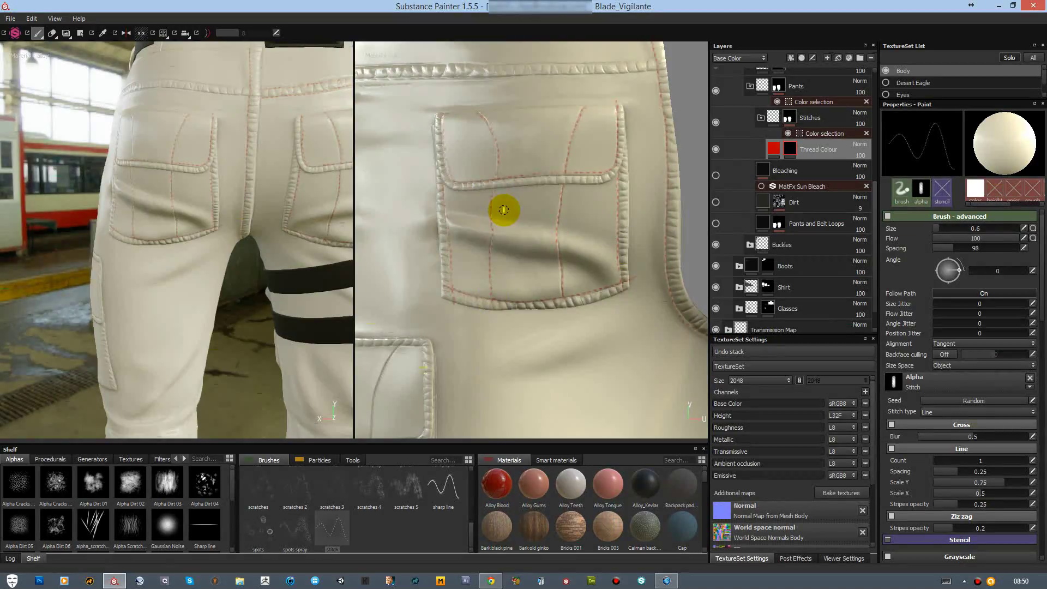
mouse_move(503, 210)
left_mouse_down("alt")
mouse_move(505, 140)
mouse_move(551, 241)
left_mouse_up("alt")
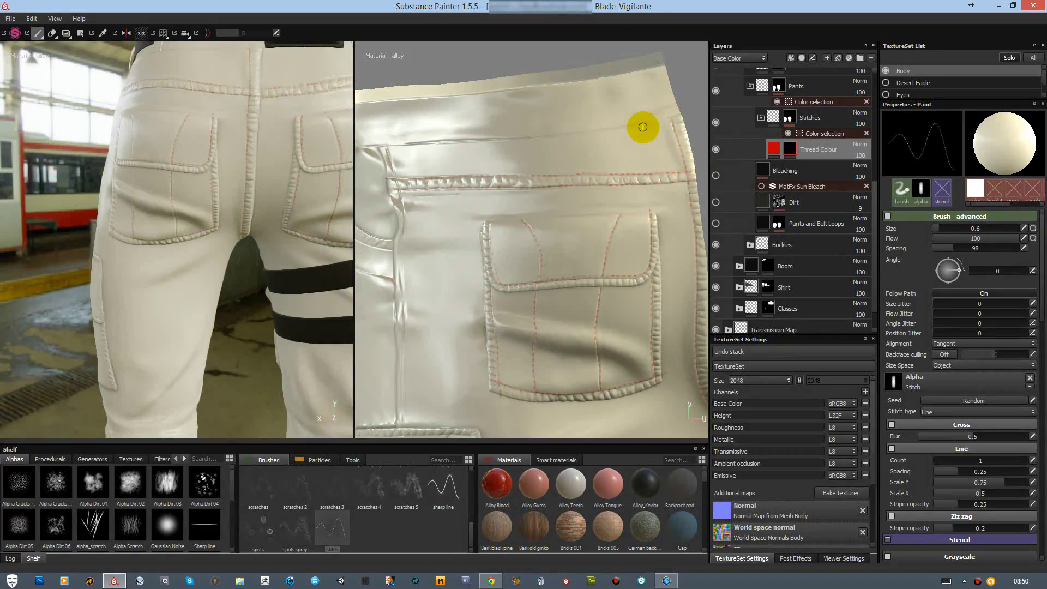
Step: Stitch along the back pocket's curved seam
mouse_move(643, 127)
left_mouse_down("alt")
mouse_move(631, 140)
mouse_move(682, 129)
mouse_move(432, 139)
left_mouse_up("alt")
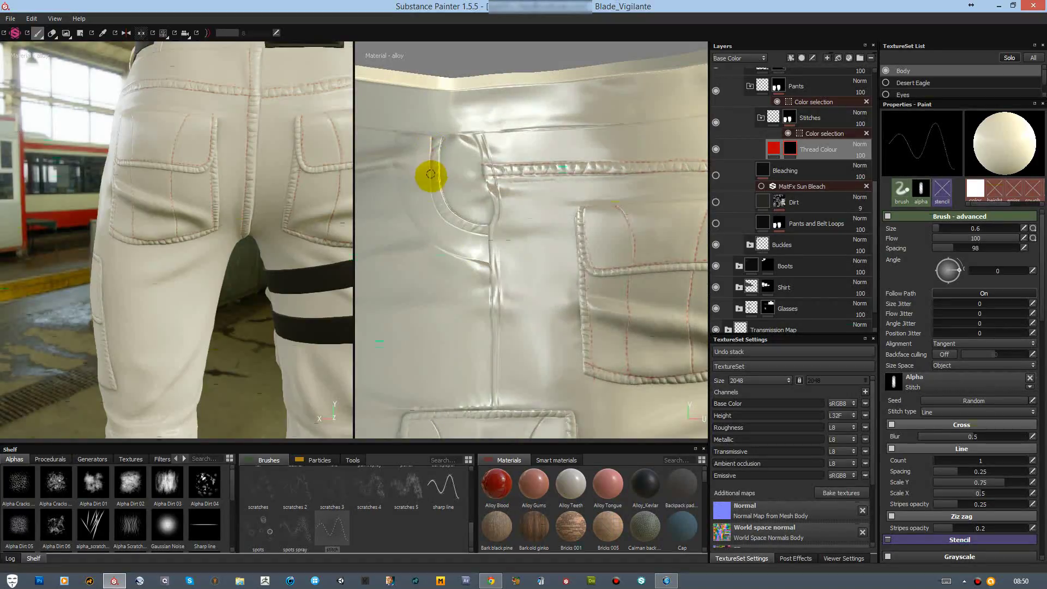
left_click_drag(444, 220, 462, 192)
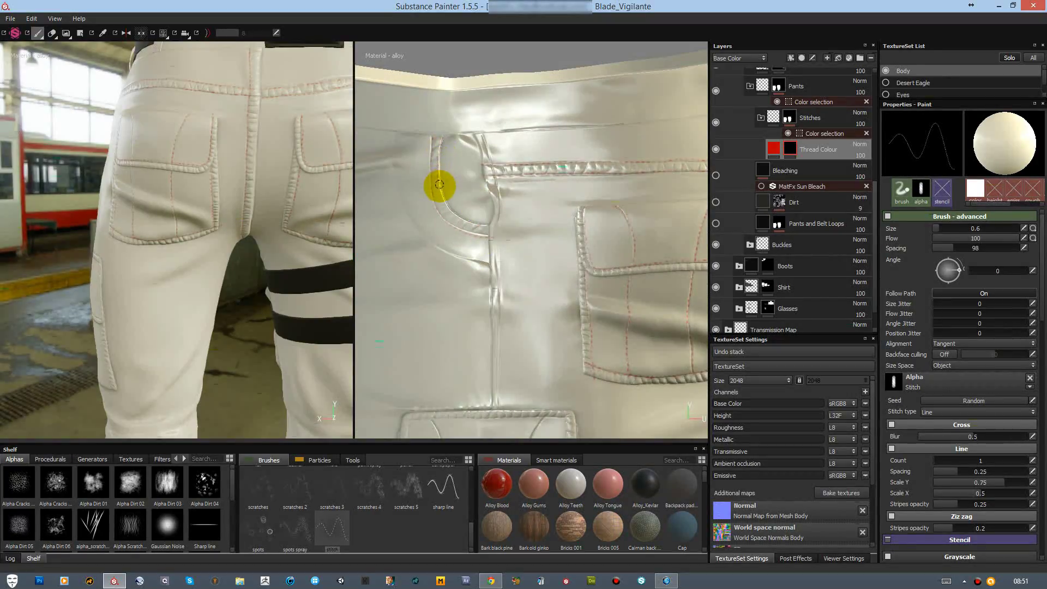
middle_click_drag(550, 192, 621, 127, "alt")
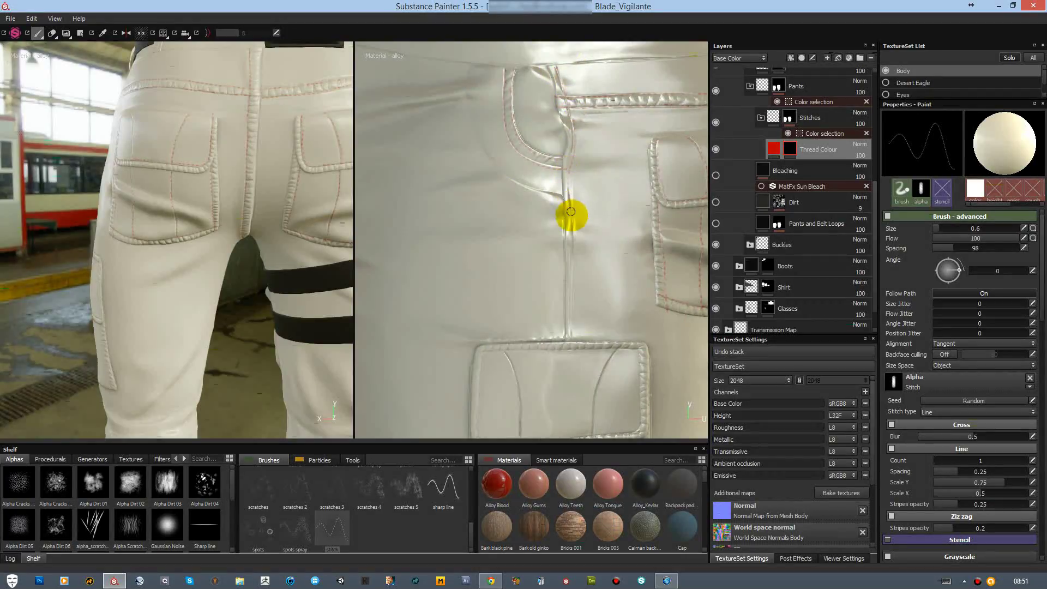
mouse_move(338, 250)
left_mouse_down("alt")
mouse_move(300, 264)
mouse_move(146, 243)
mouse_move(245, 254)
mouse_move(460, 236)
left_mouse_up("alt")
scroll(310, 289, "up", 5)
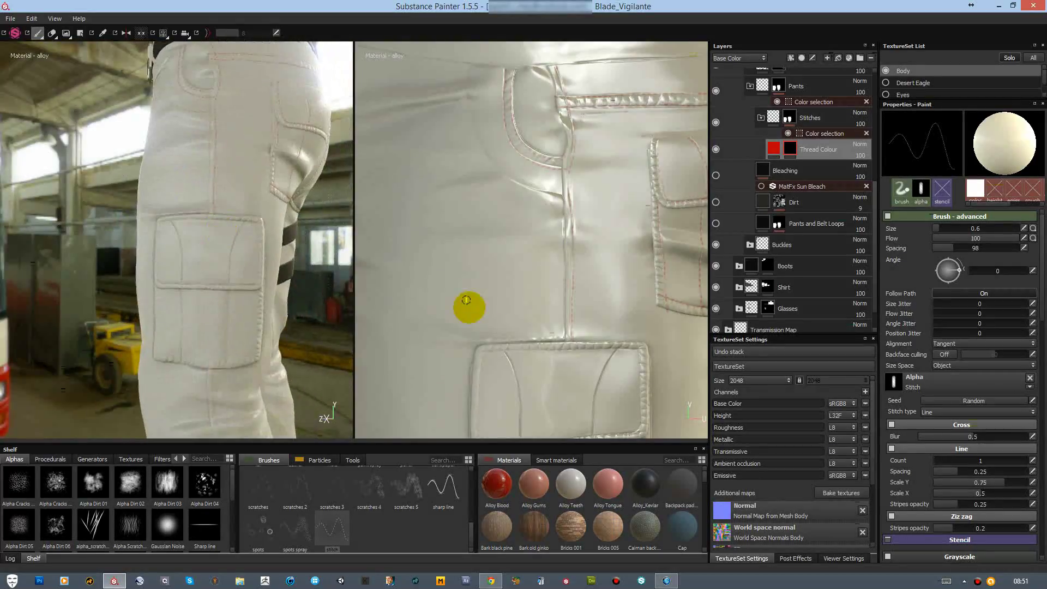
mouse_move(461, 236)
middle_mouse_down("alt")
mouse_move(494, 136)
mouse_move(490, 90)
middle_mouse_up("alt")
scroll(490, 90, "up", 1)
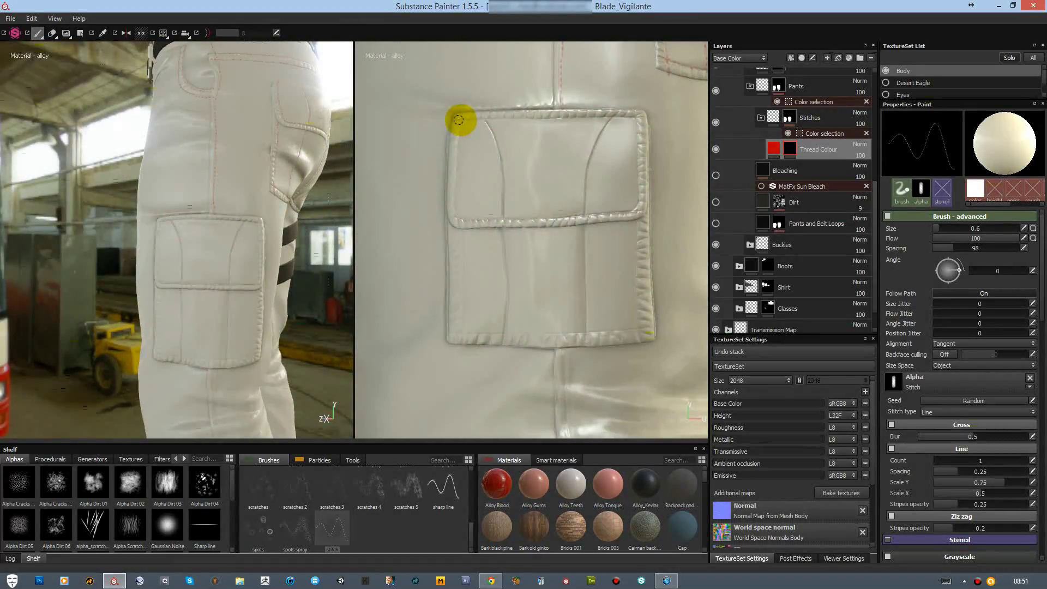
Step: Stitch the cargo pocket's top seam, right edge and left edge down to the bottom seam
left_click_drag(577, 117, 648, 111)
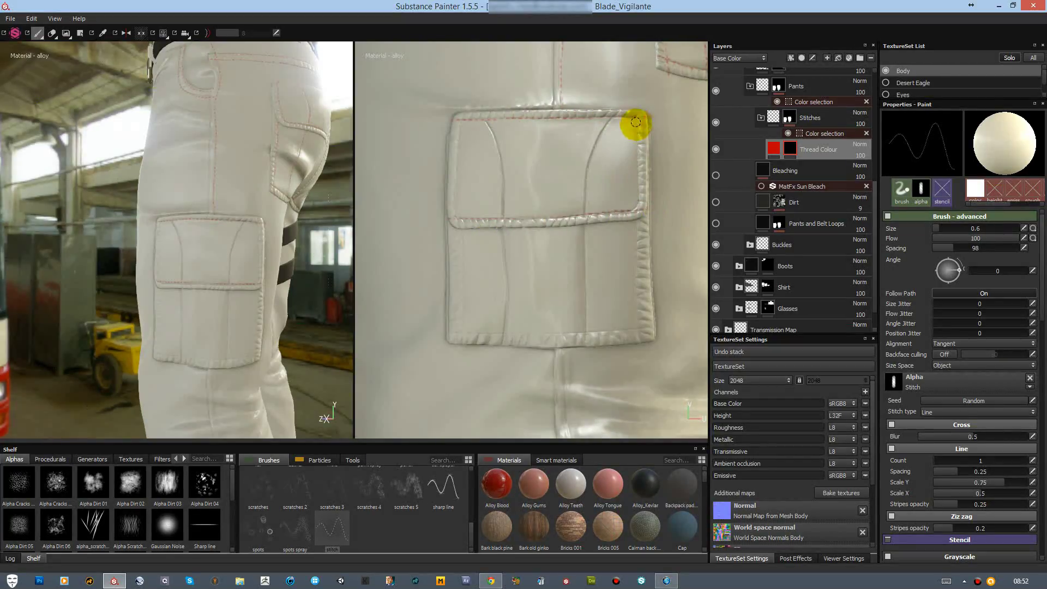
left_click_drag(636, 123, 638, 215)
mouse_move(461, 116)
left_mouse_down()
mouse_move(455, 181)
mouse_move(478, 227)
mouse_move(635, 227)
left_mouse_up()
left_click_drag(637, 282, 640, 333)
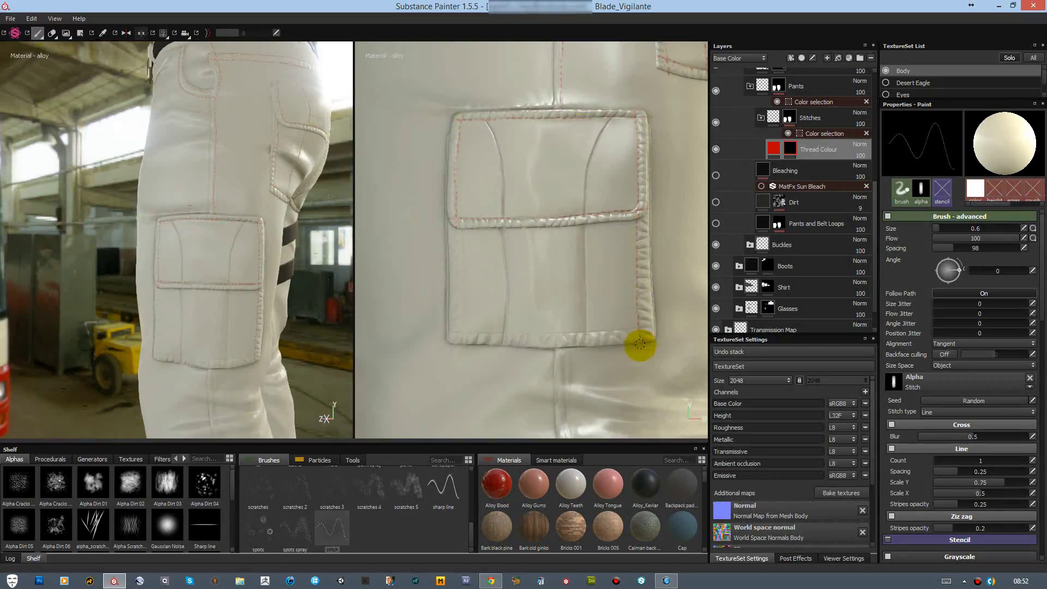
left_click_drag(461, 229, 444, 335)
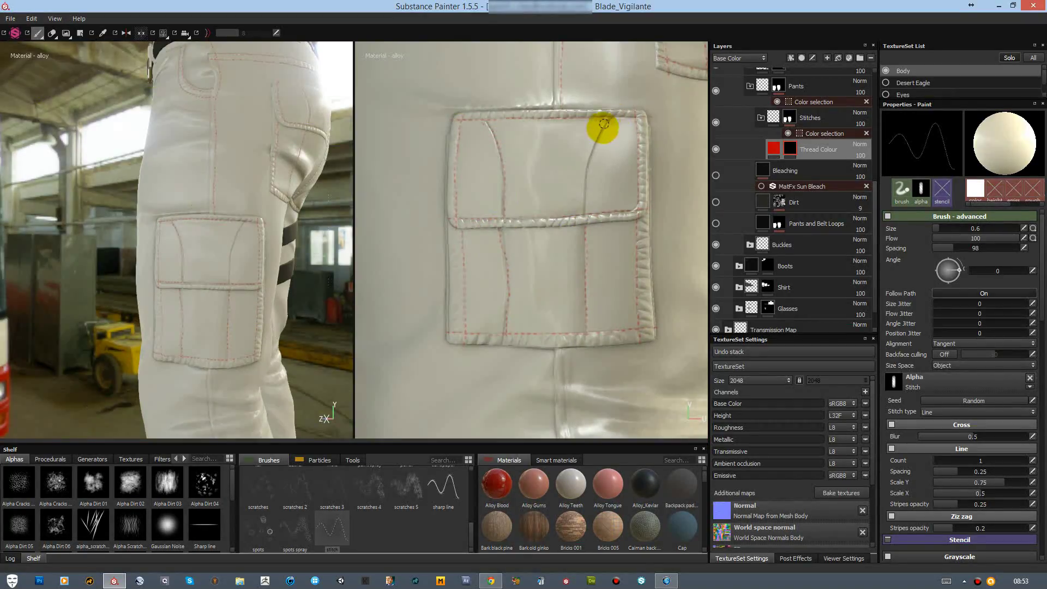
mouse_move(588, 135)
left_mouse_down("alt")
mouse_move(487, 135)
mouse_move(535, 368)
left_mouse_up("alt")
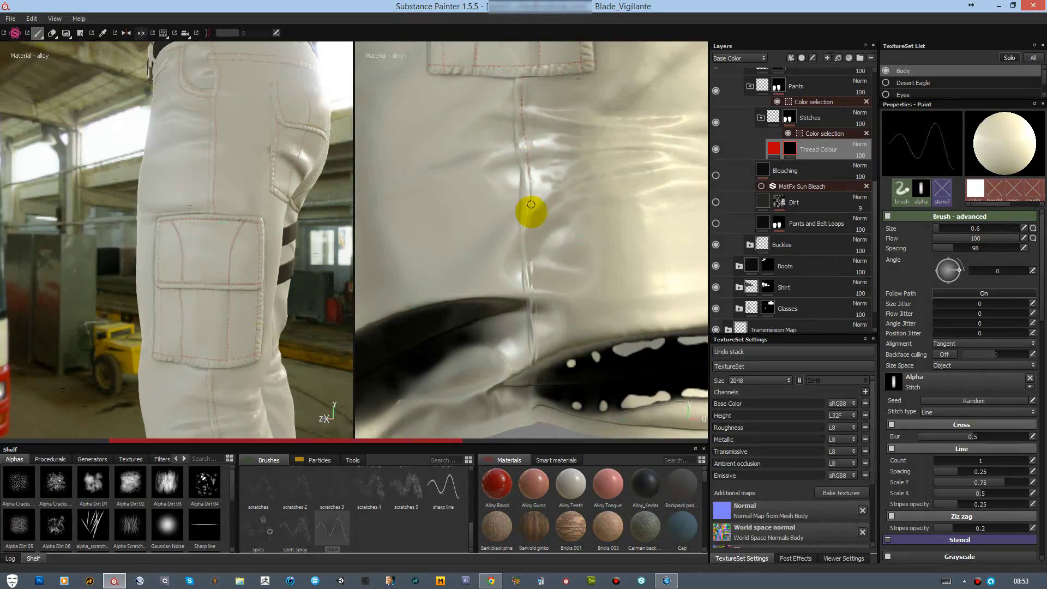
scroll(554, 294, "down", 3)
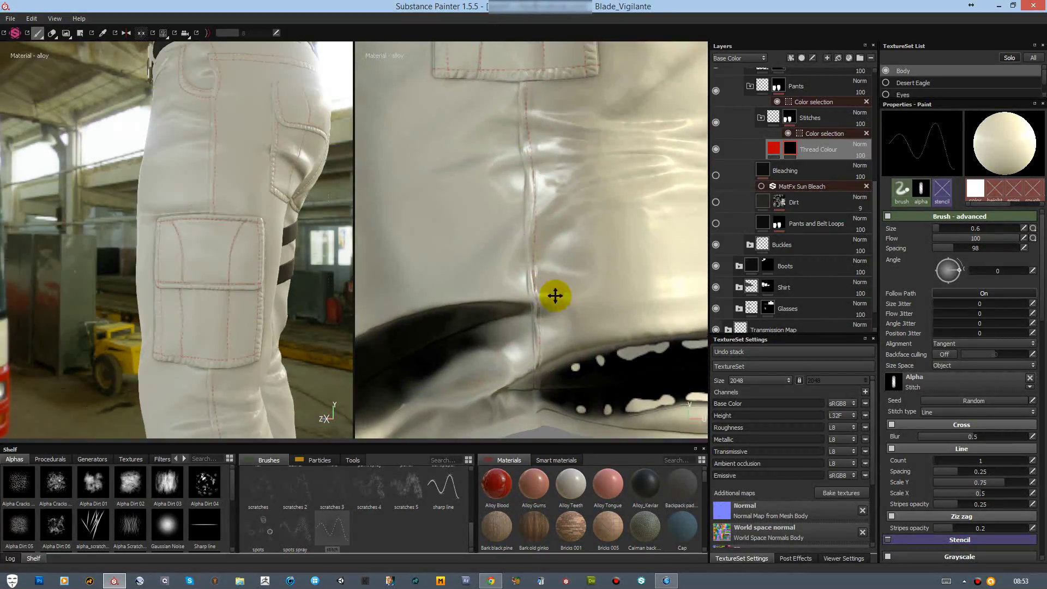
scroll(551, 306, "down", 3)
mouse_move(551, 306)
left_mouse_down("alt")
mouse_move(612, 360)
mouse_move(498, 278)
left_mouse_up("alt")
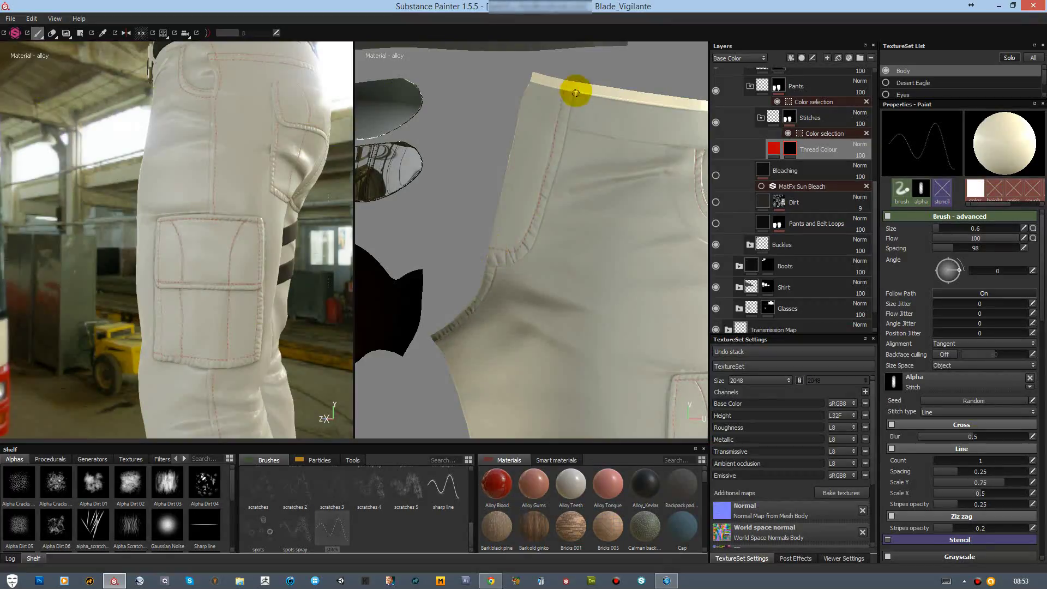
Step: Stitch the fly seam, re-show Pants and Belt Loops, and make the thread desaturated dark grey with ~0.65 roughness
left_click_drag(567, 93, 521, 262)
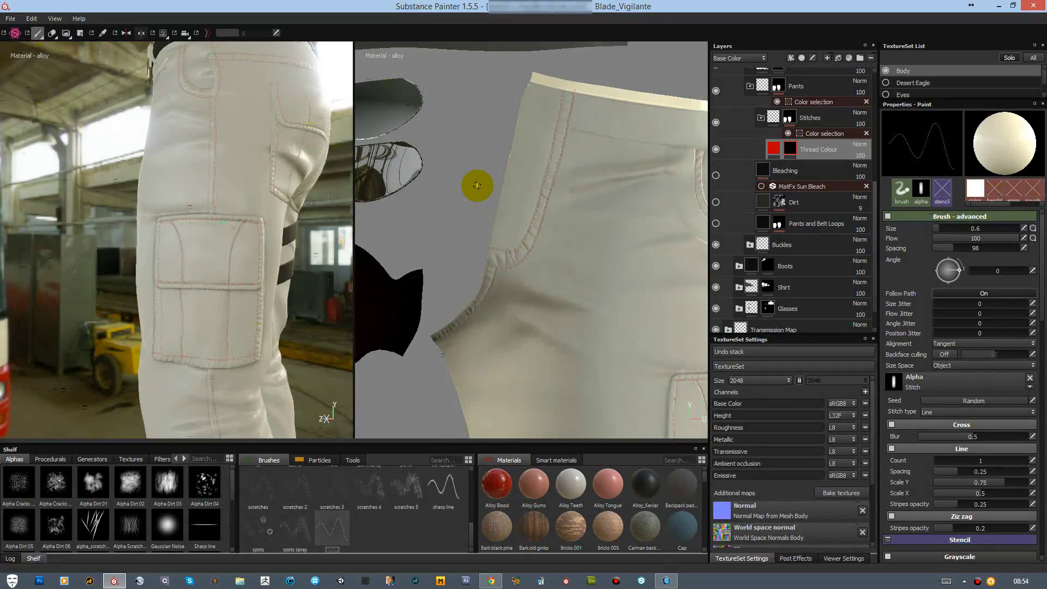
mouse_move(243, 182)
left_mouse_down("alt")
mouse_move(252, 241)
mouse_move(302, 199)
left_mouse_up("alt")
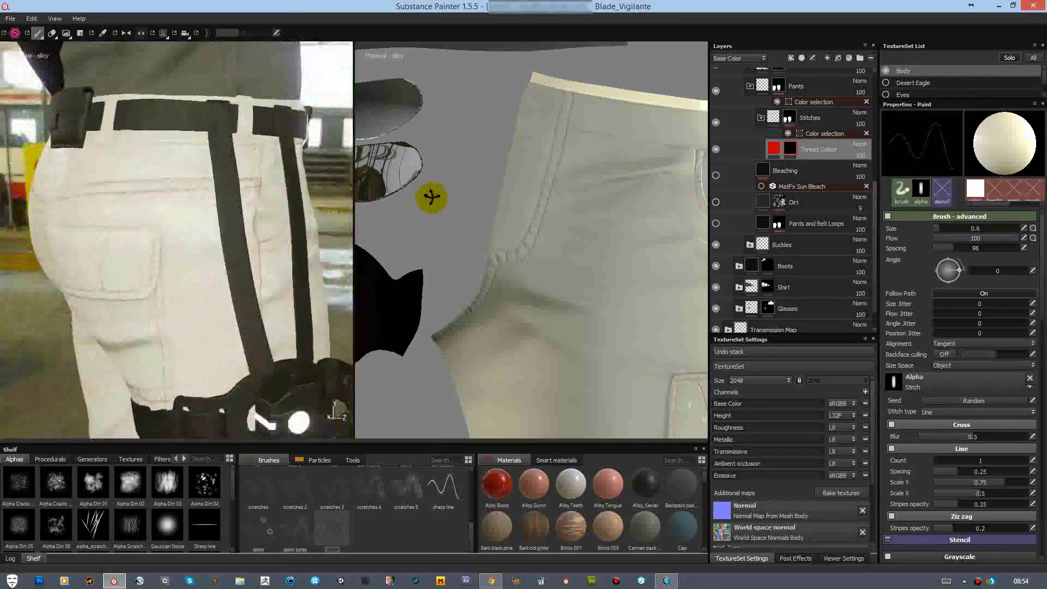
left_click(716, 224)
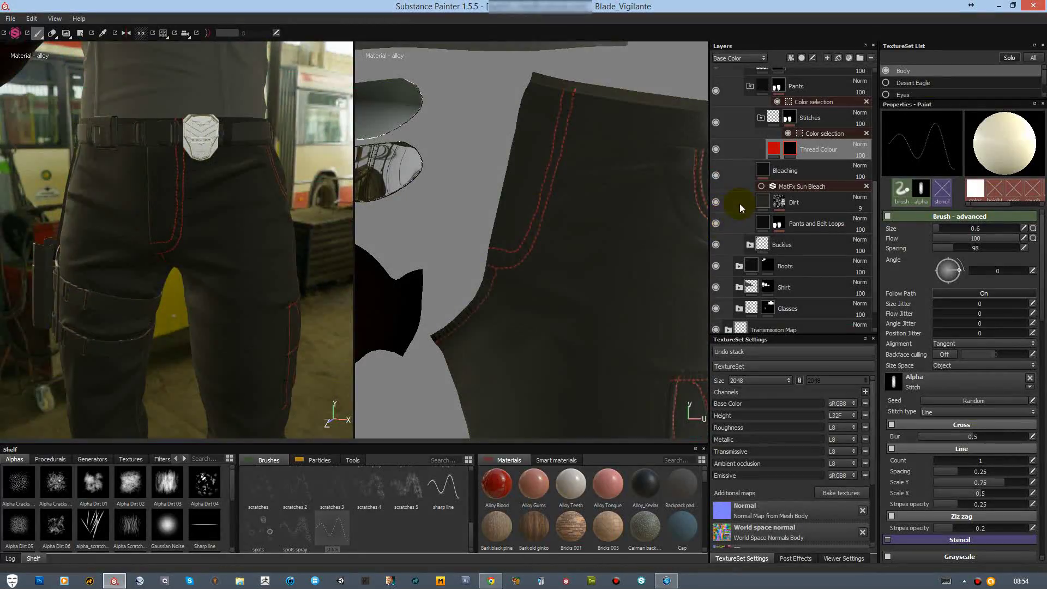
left_click(774, 149)
left_click(963, 293)
mouse_move(925, 261)
left_mouse_down()
mouse_move(927, 334)
mouse_move(976, 363)
left_mouse_up()
left_click(927, 334)
left_click(955, 226)
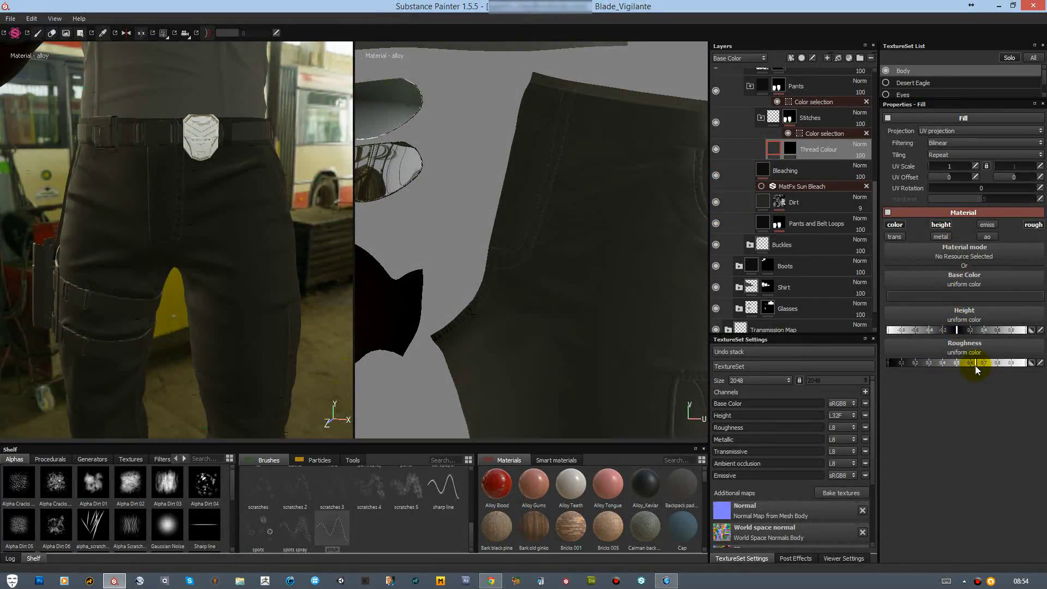
Step: Select the Thread Colour mask and zoom the UV view onto the block islands
left_click_drag(297, 309, 660, 156, "alt")
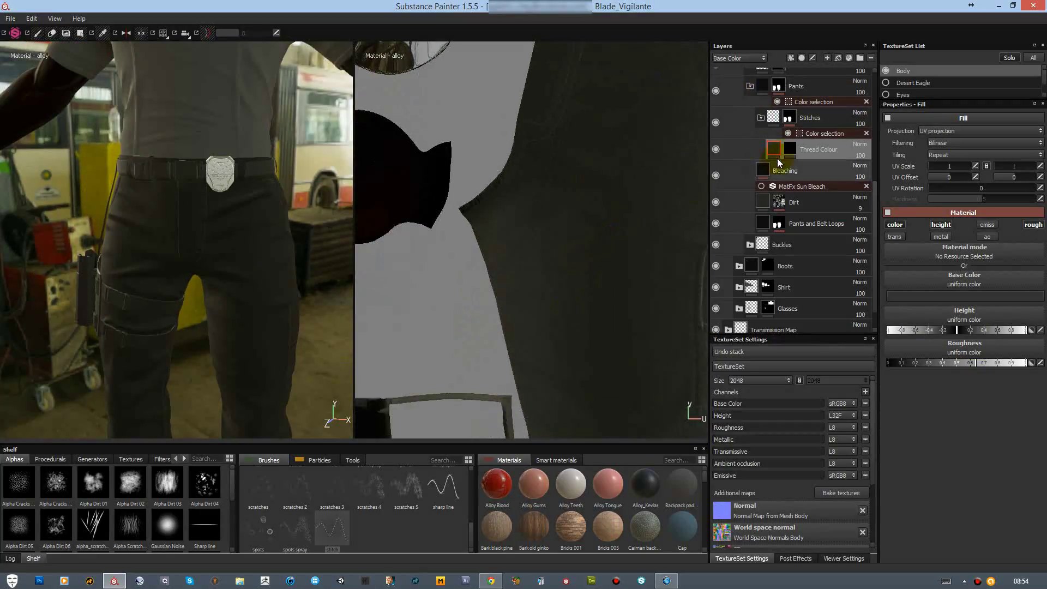
left_click(790, 149)
scroll(537, 262, "down", 3)
mouse_move(548, 327)
middle_mouse_down()
mouse_move(412, 285)
mouse_move(499, 194)
middle_mouse_up()
scroll(574, 355, "up", 4)
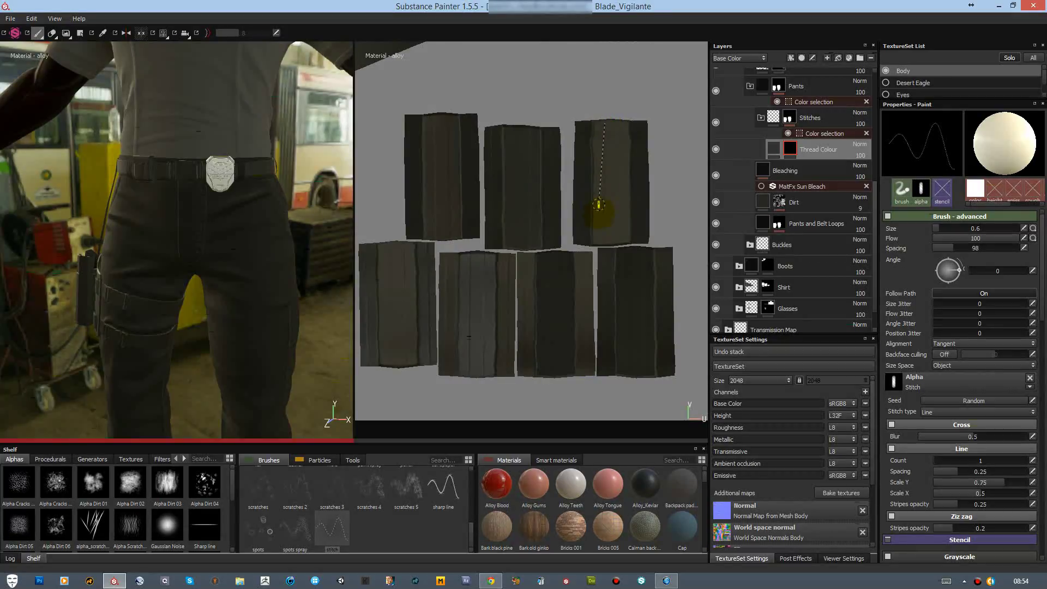
Step: Stitch down the third island and hide the Bleaching, Dirt and Pants layers
left_click_drag(606, 123, 603, 240)
left_click(715, 175)
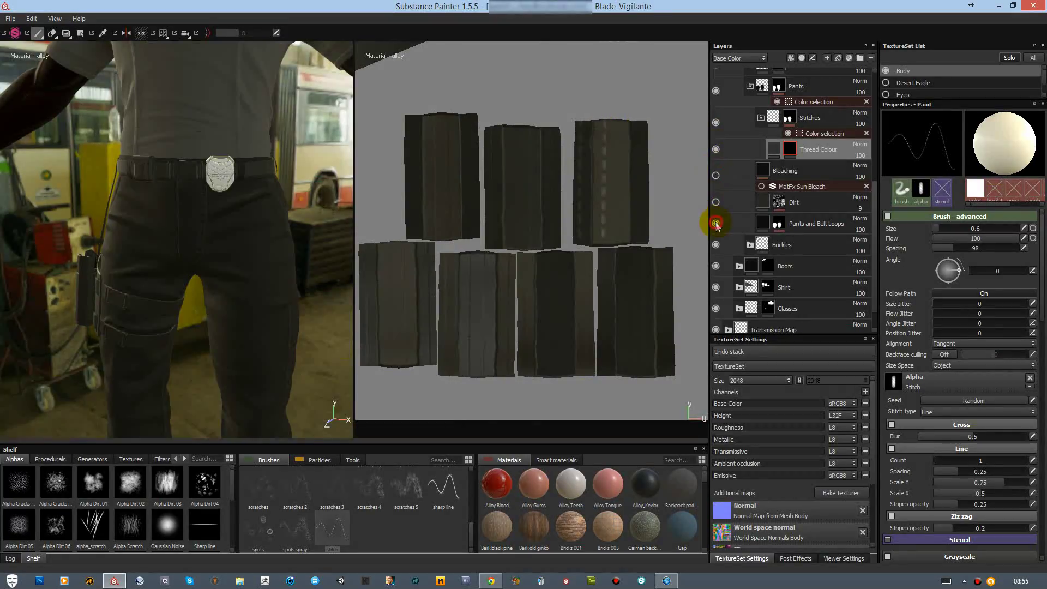
left_click(716, 202)
left_click(716, 223)
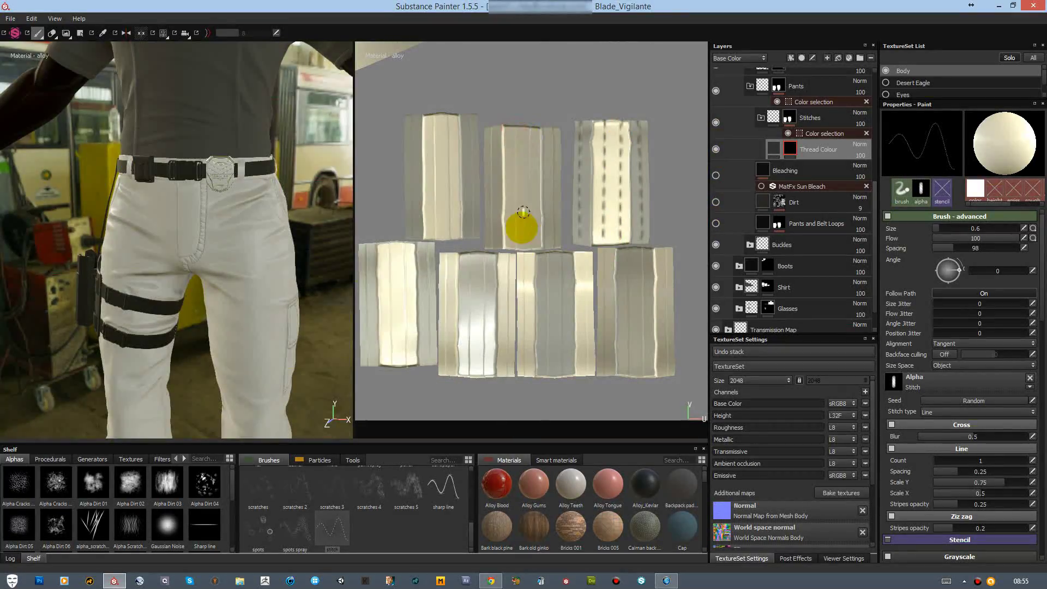
Step: Draw straight stitch lines down the second and first top islands and the first lower island
left_click_drag(532, 126, 533, 252)
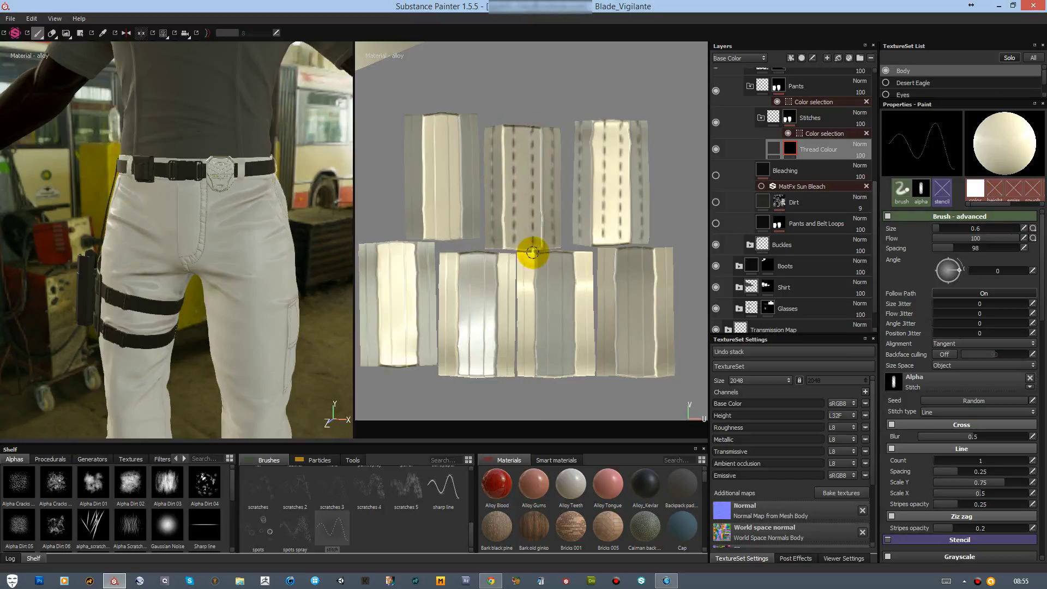
left_click(443, 118)
left_click(443, 234, "shift")
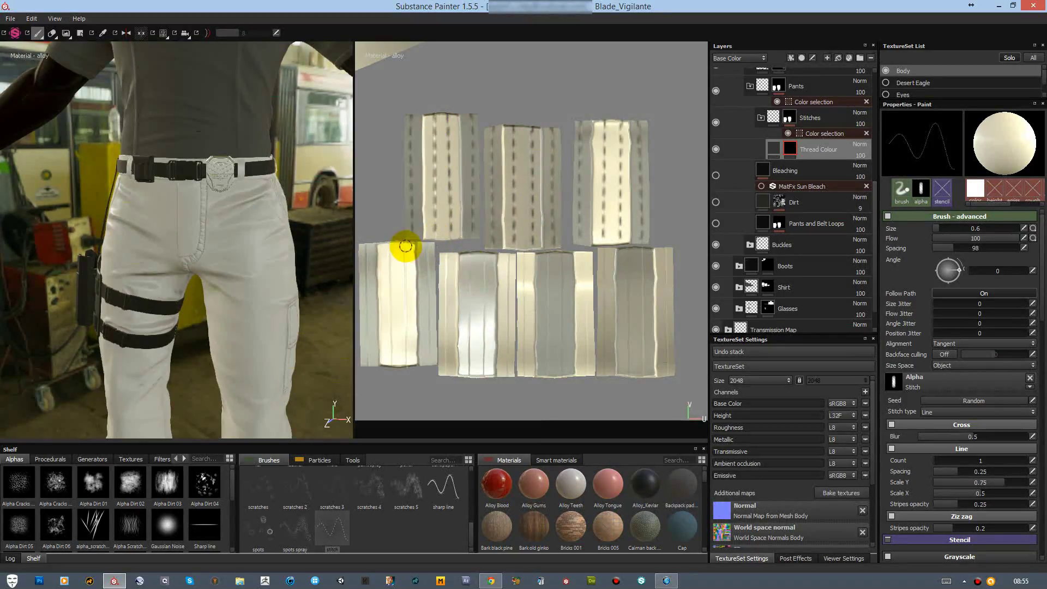
left_click(387, 248)
left_click(391, 360, "shift")
Step: Stitch the second, third and fourth lower islands, then show the Dirt layer again
left_click(484, 257)
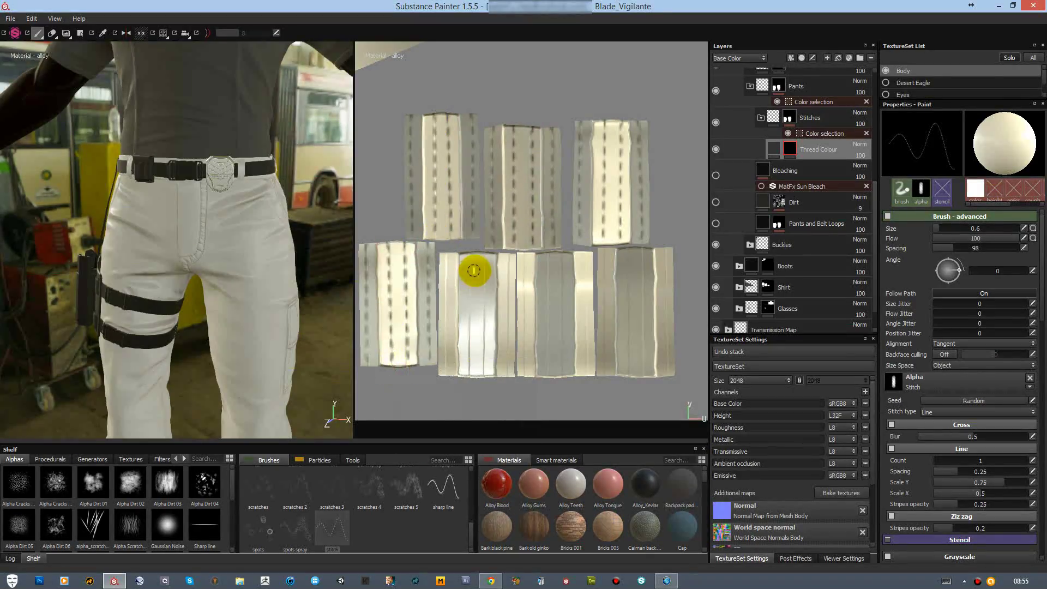
left_click(484, 371, "shift")
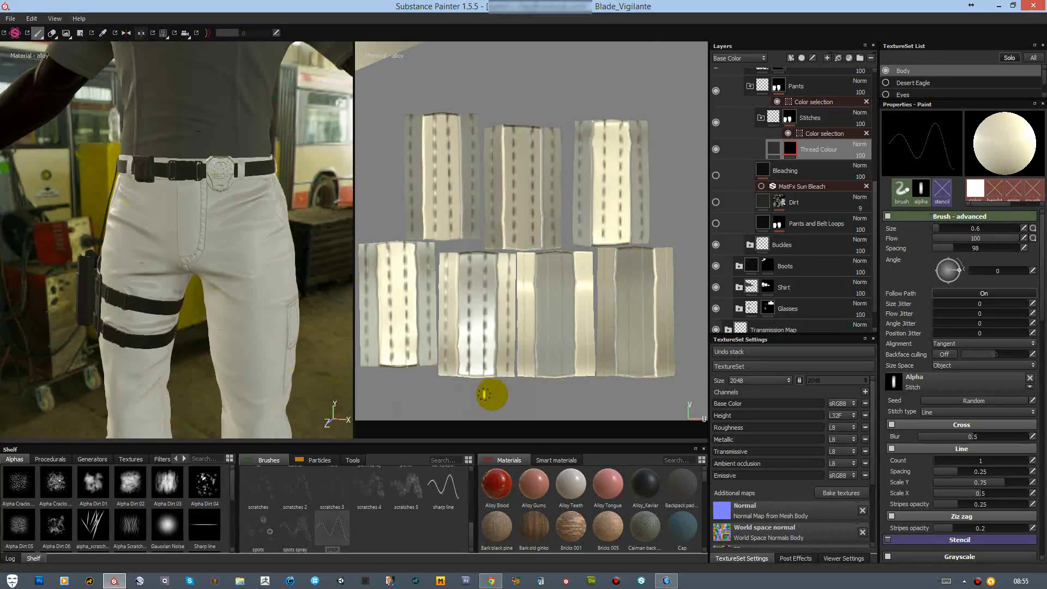
left_click(548, 255)
left_click(548, 374, "shift")
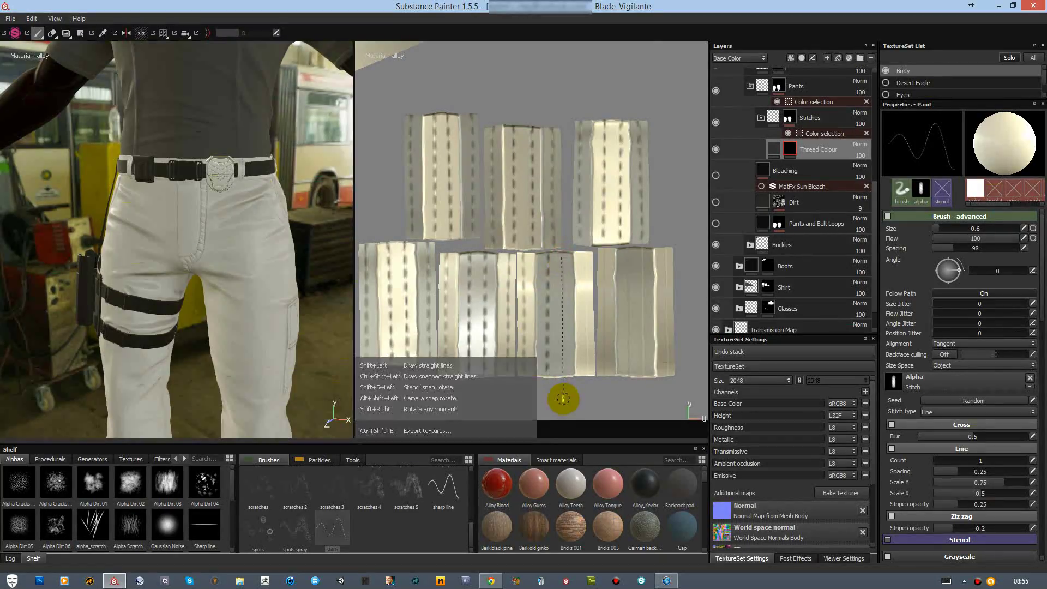
left_click(563, 397, "shift")
left_click(627, 251)
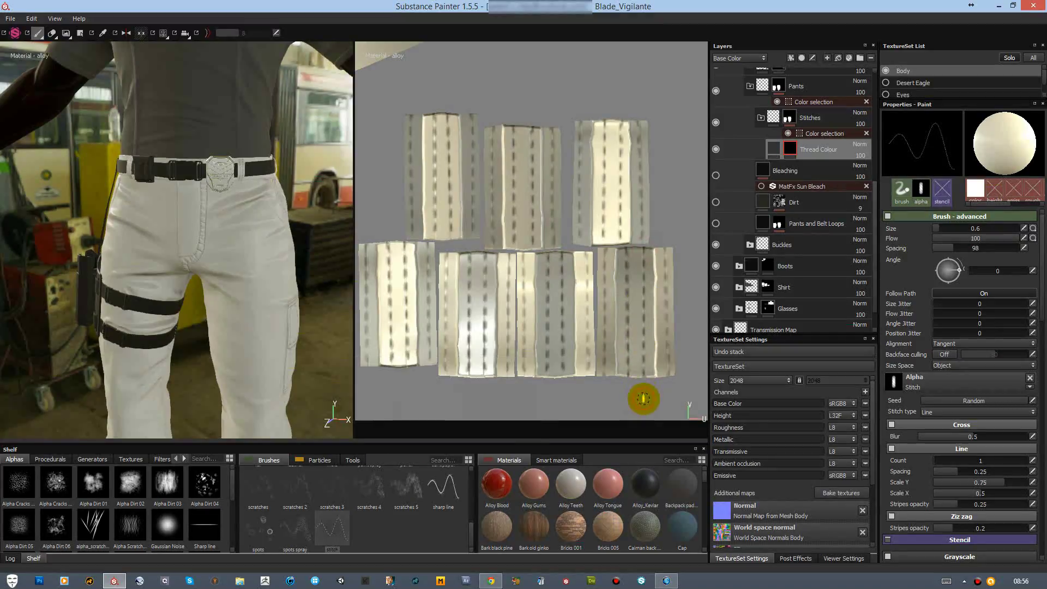
left_click(716, 202)
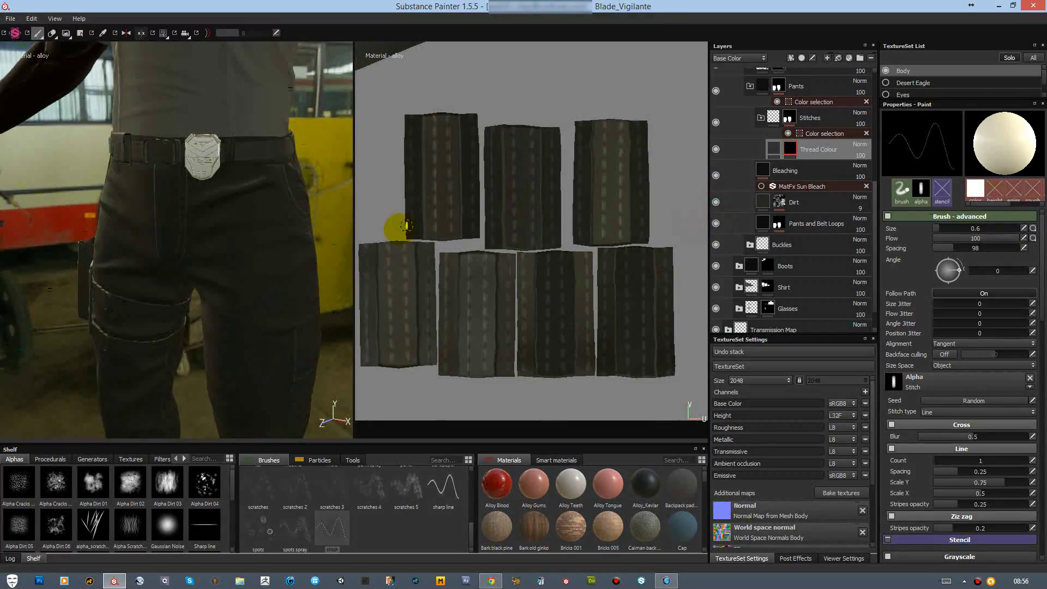
Step: Add a fill layer named Scrape in the Badge folder and give it a mask
scroll(754, 158, "up", 2)
left_click(750, 152)
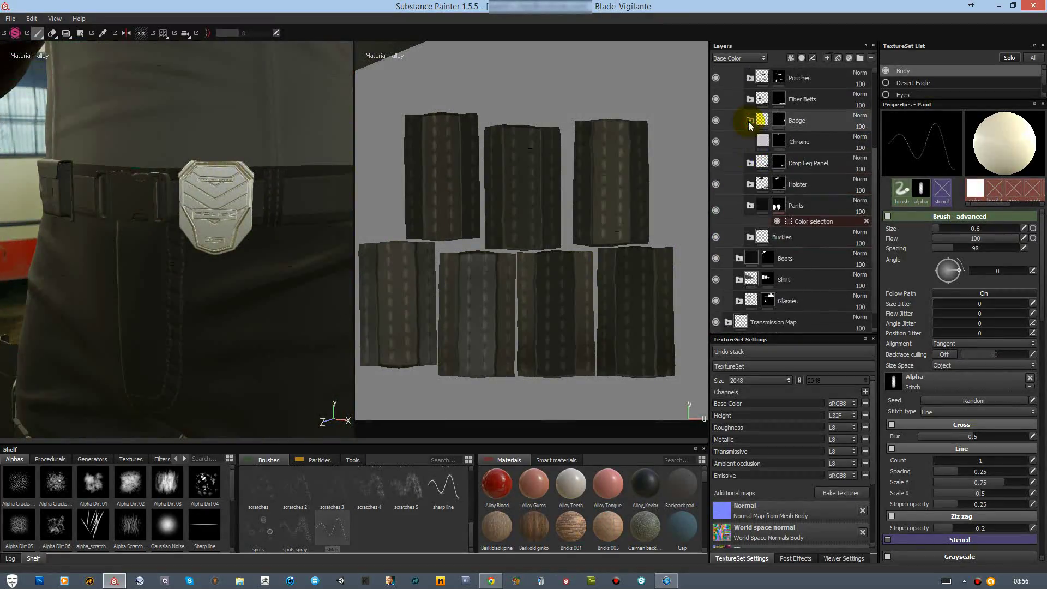
left_click(750, 120)
left_click(797, 140)
type("Scrape")
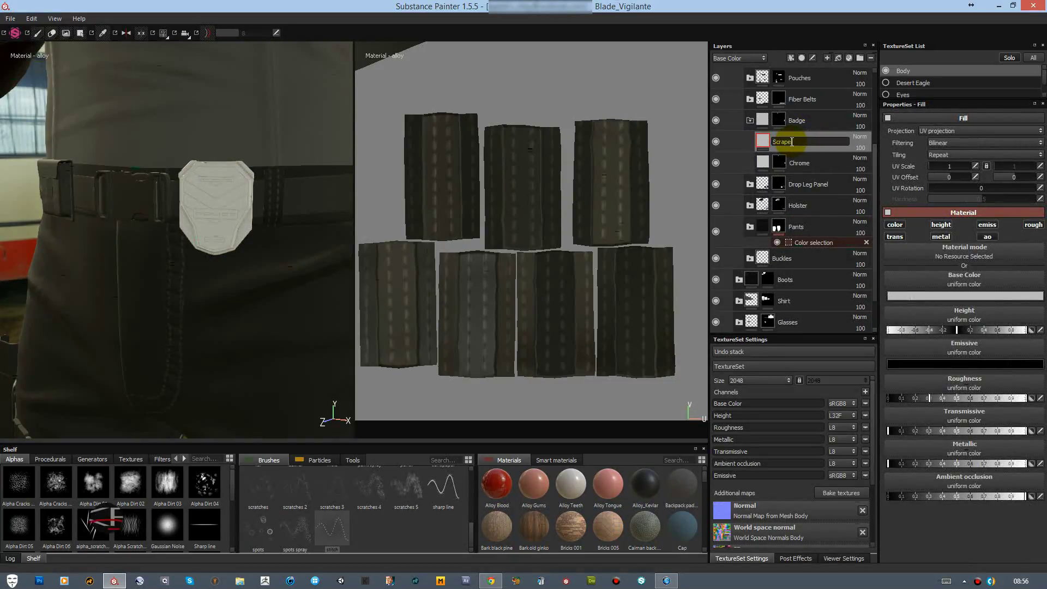
key("Return")
right_click(826, 143)
left_click(837, 159)
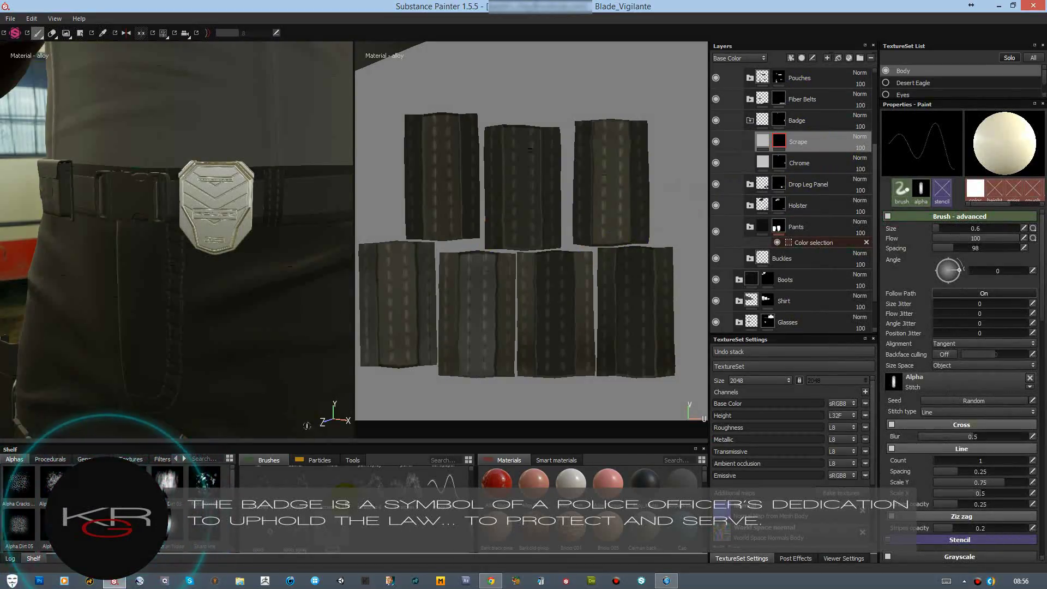
Step: Paint scratches on the badge with a smaller Alpha Scratches 04 brush
left_click(402, 481)
scroll(219, 207, "up", 2)
right_click_drag(235, 304, 210, 208, "ctrl")
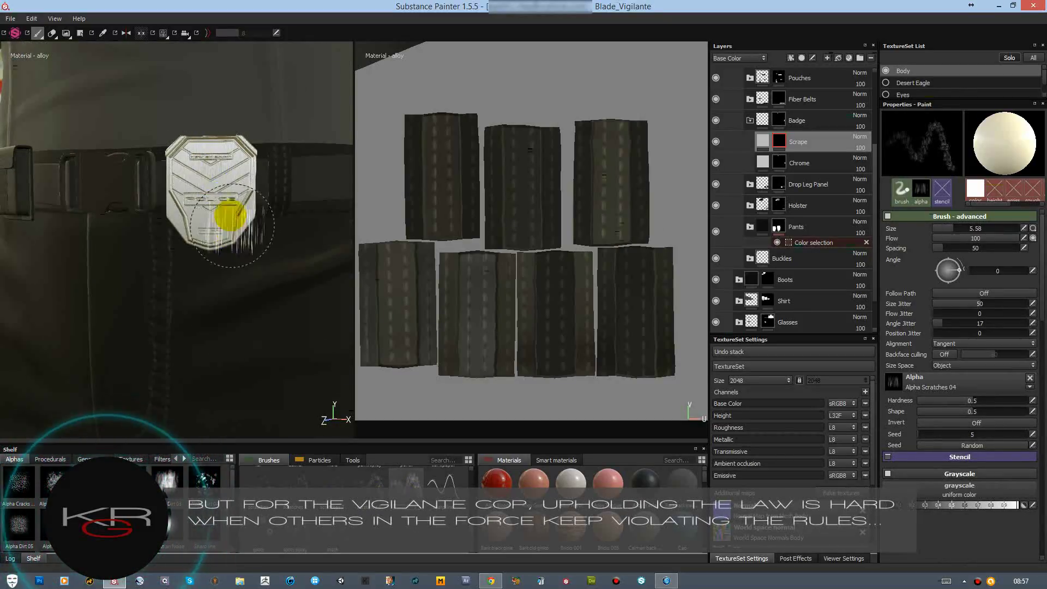
scroll(229, 218, "up", 2)
left_click_drag(240, 251, 234, 148, "alt")
Step: Disable colour and emissive on Scrape, with roughness about 0.2 and AO about 0.4
left_click(762, 141)
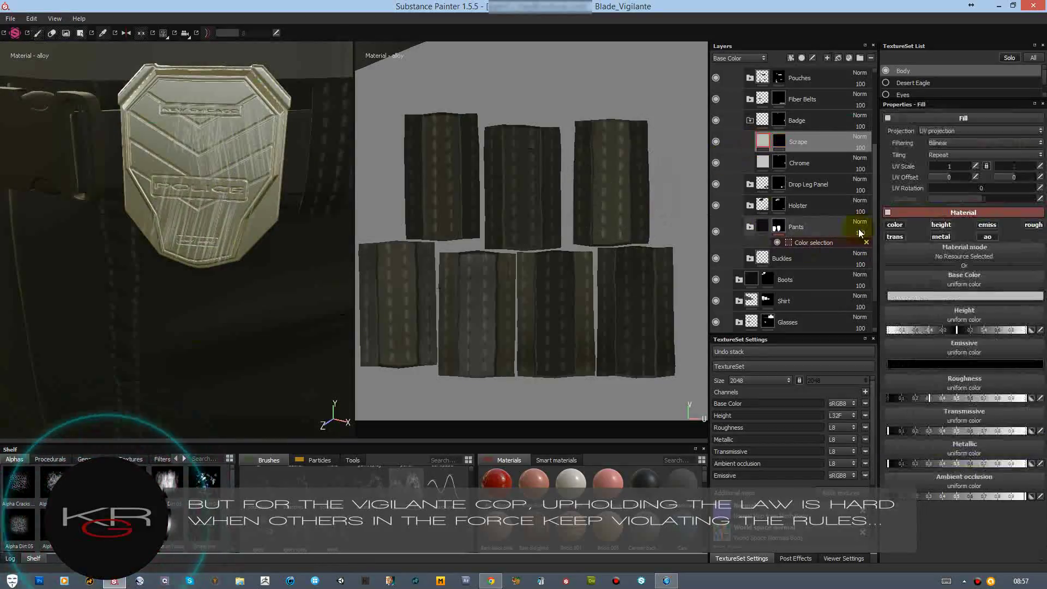
left_click(895, 224)
left_click(987, 224)
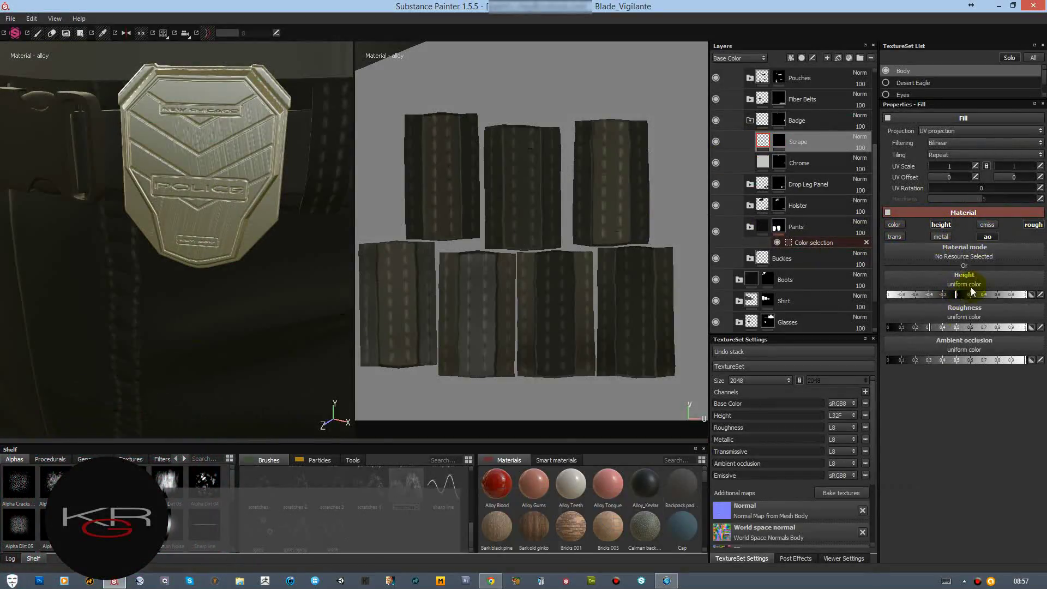
left_click_drag(971, 329, 912, 328)
left_click_drag(990, 360, 945, 362)
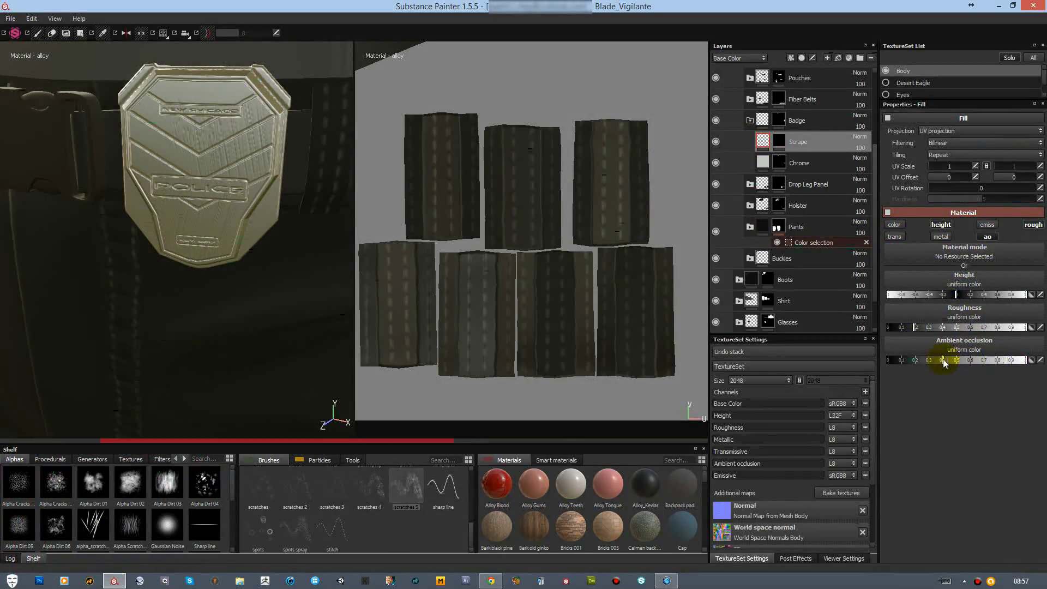
left_click_drag(295, 255, 270, 220, "alt")
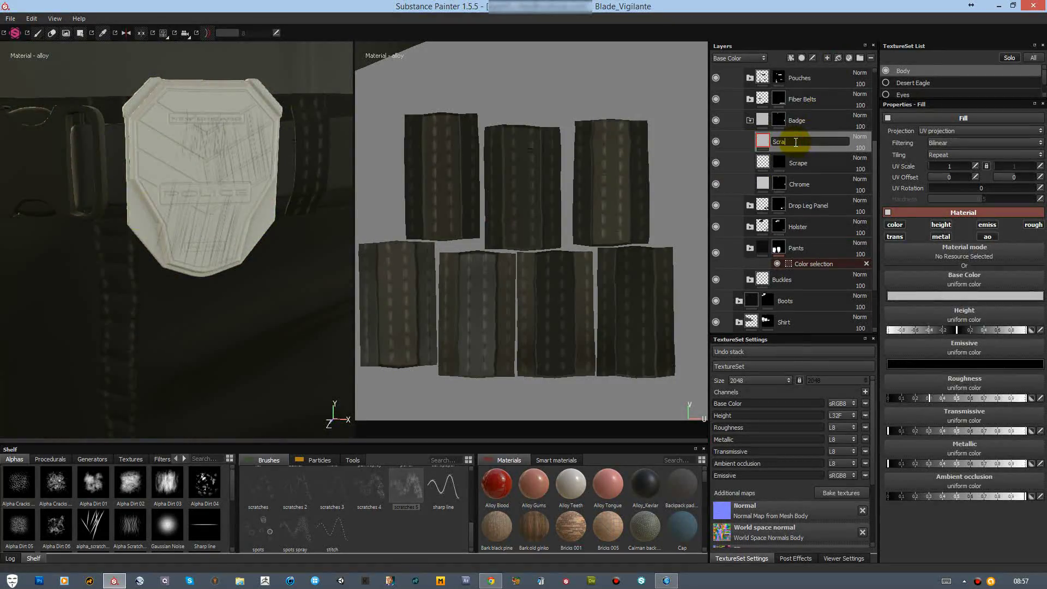
Step: Name the new layer Scratches, pick a sharp line brush and make the scratch colour red
left_click(870, 58)
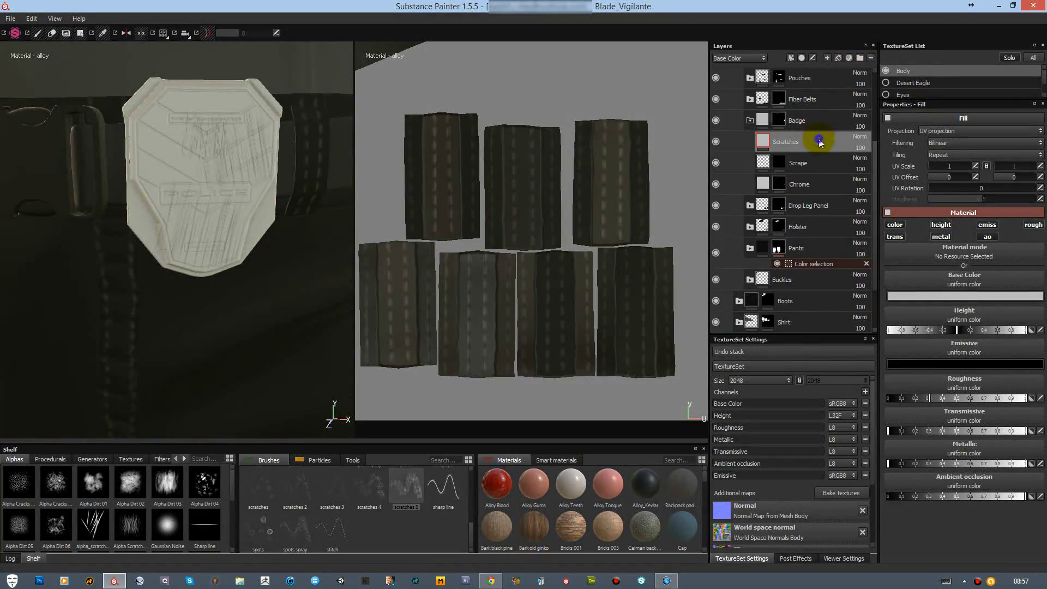
left_click(813, 142)
left_click(443, 487)
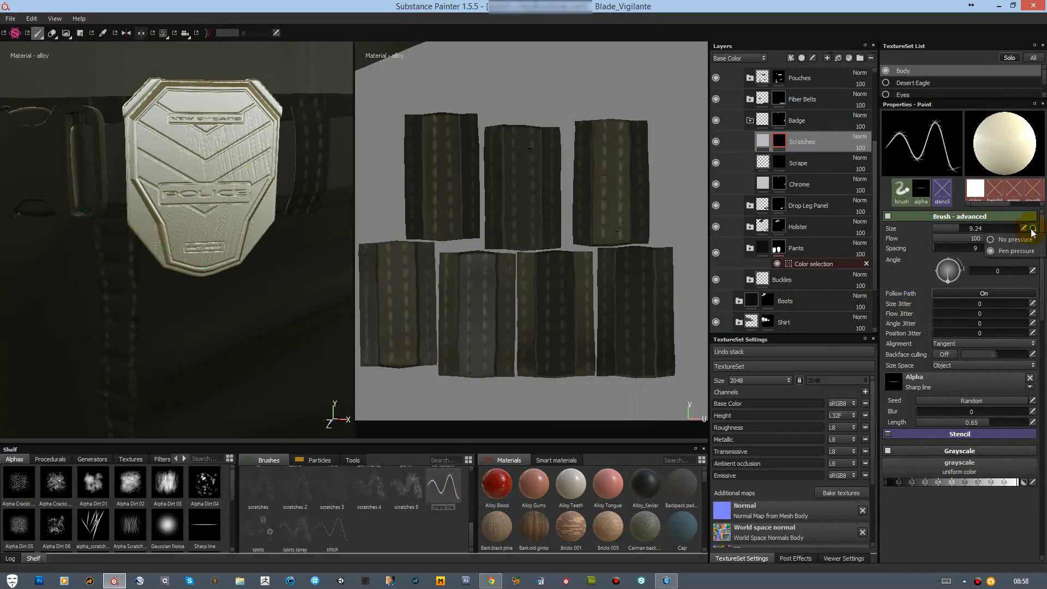
left_click(769, 147)
left_click(912, 296)
left_click(916, 236)
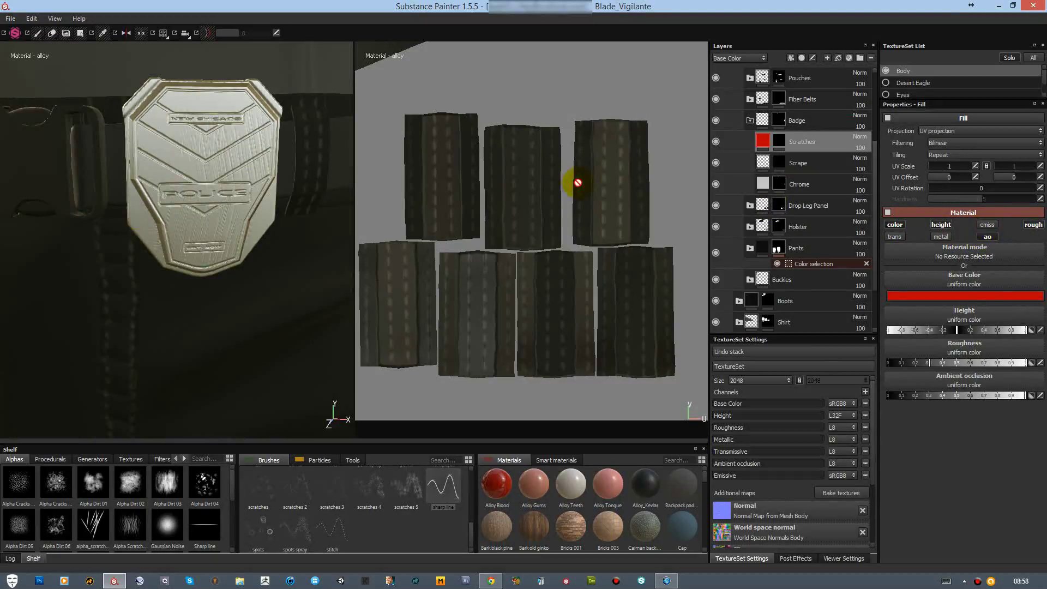
key("1")
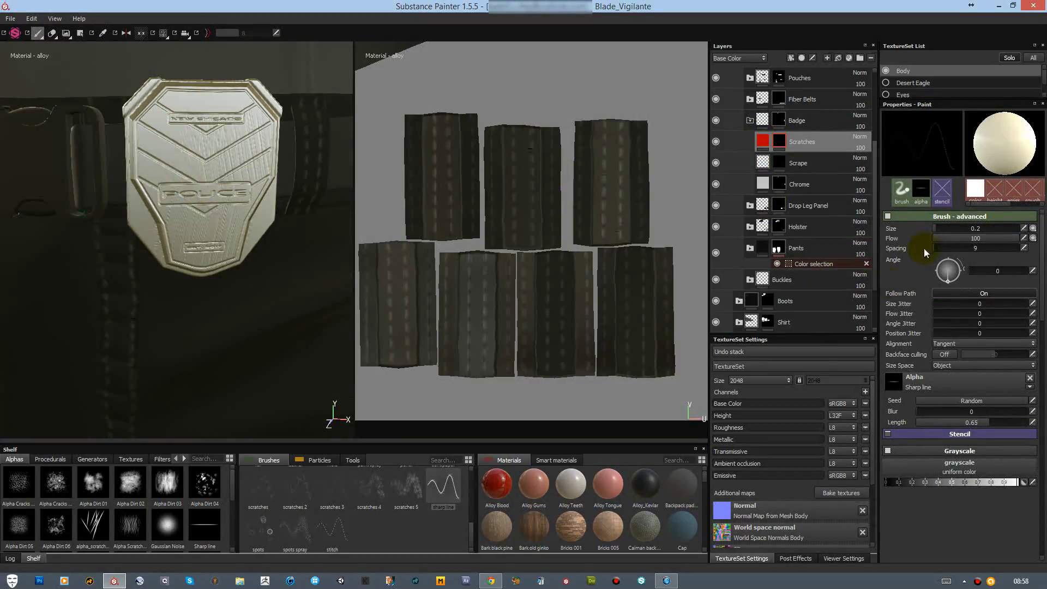
Step: Erase the red scratch lines on the badge with a fully hard default brush at size 0.1
scroll(440, 491, "up", 3)
scroll(452, 485, "up", 3)
scroll(469, 479, "up", 3)
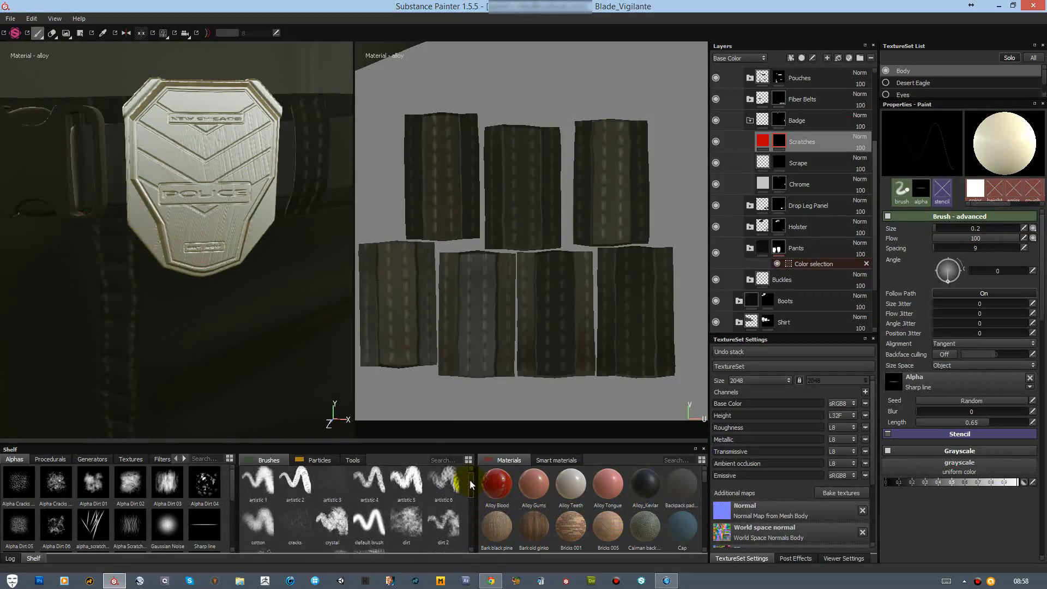
left_click(369, 521)
left_click_drag(974, 414, 1028, 413)
left_click_drag(965, 228, 929, 224)
left_click(1023, 228)
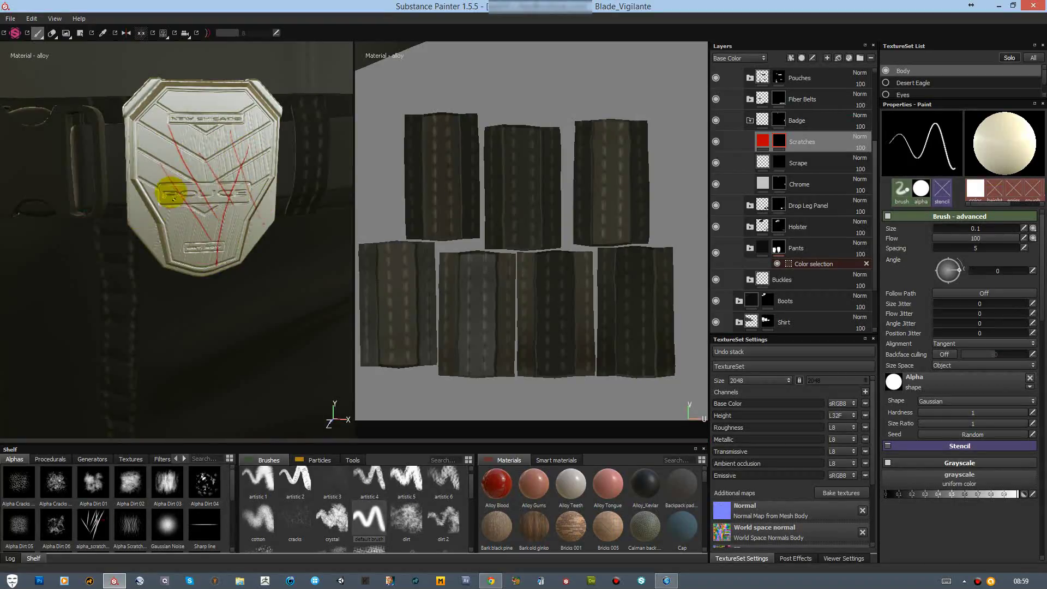
key("e")
left_click_drag(215, 157, 192, 149)
Step: Paint scratch strokes on the badge at full flow, then undo the bad stroke
left_click(37, 33)
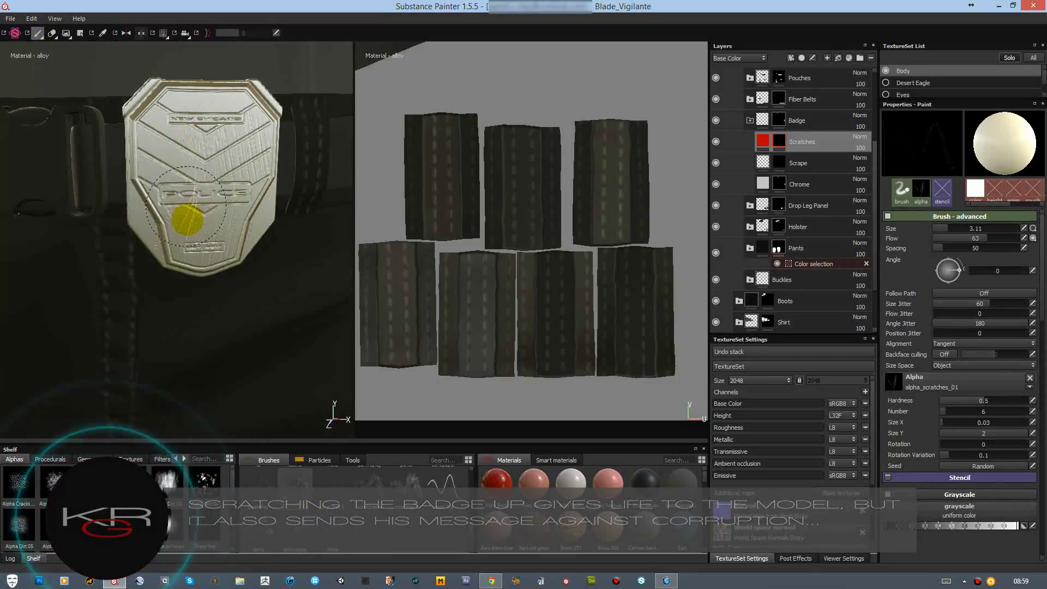
left_click_drag(954, 238, 1020, 238)
left_click(172, 157)
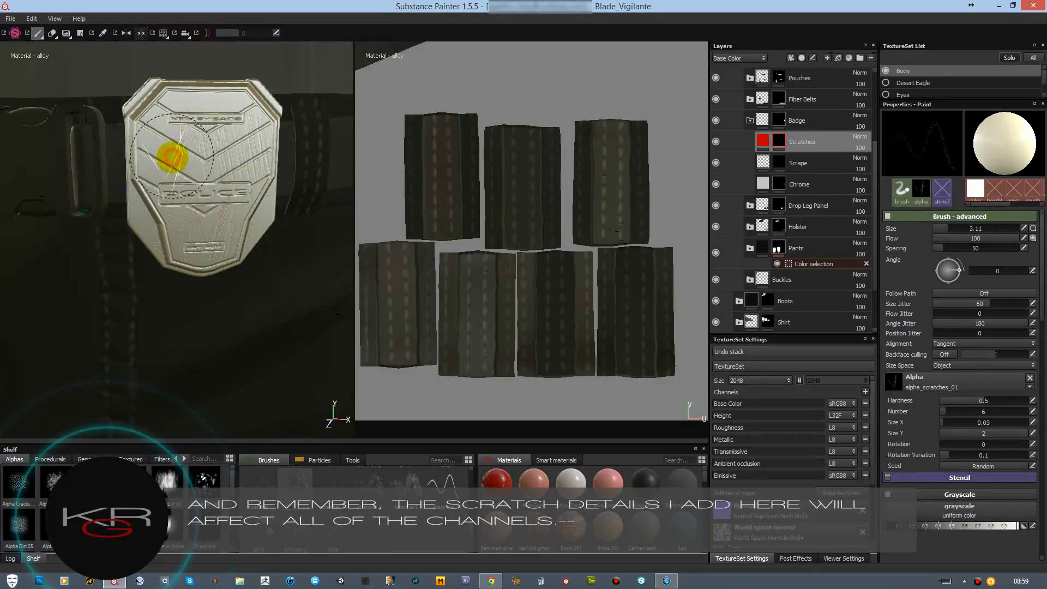
key("ctrl+z")
key("ctrl+z")
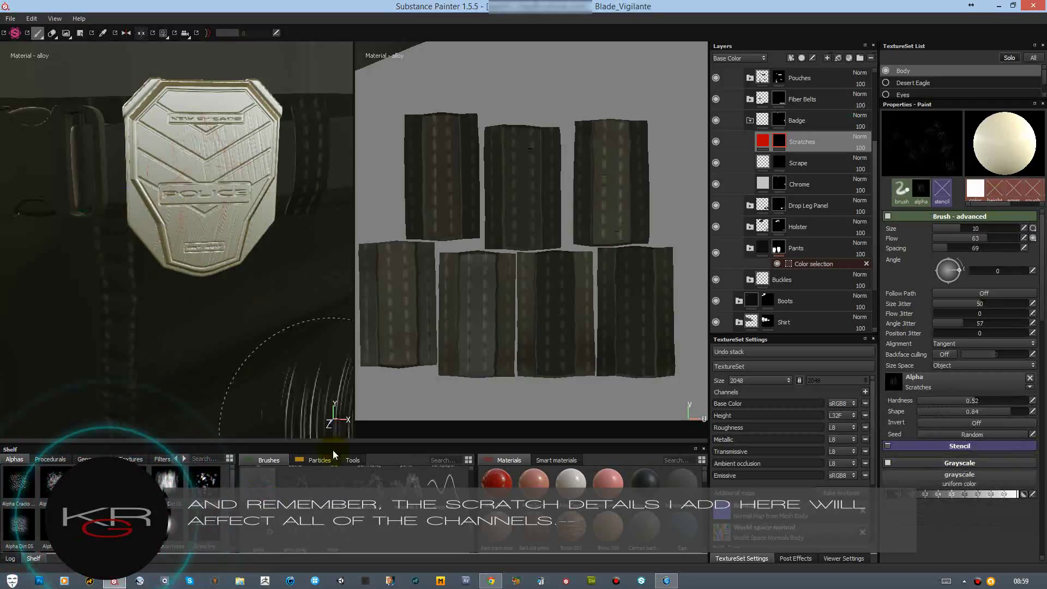
Step: Paint scratches across the badge with the scratches 2 preset, 4 per dab, more rotation variation
left_click(295, 488)
left_click_drag(206, 168, 253, 214)
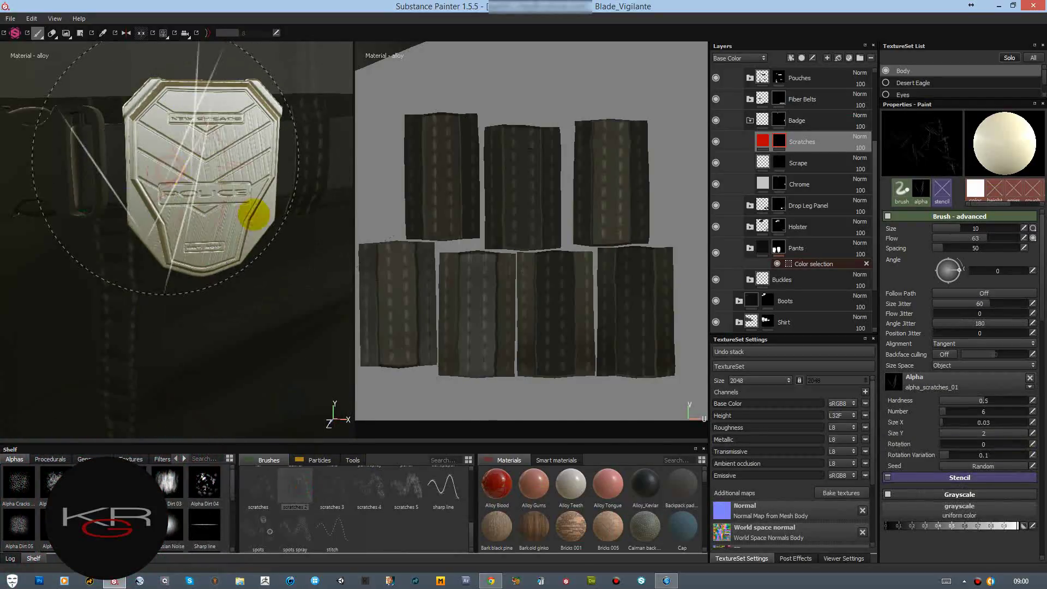
left_click(942, 412)
left_click_drag(942, 454, 962, 455)
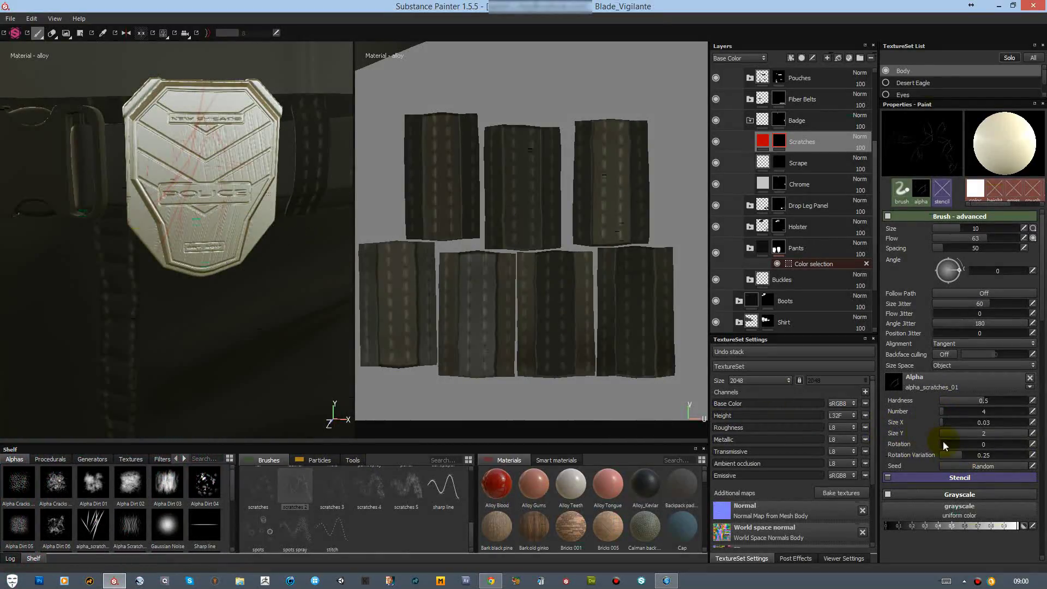
left_click_drag(212, 186, 290, 309)
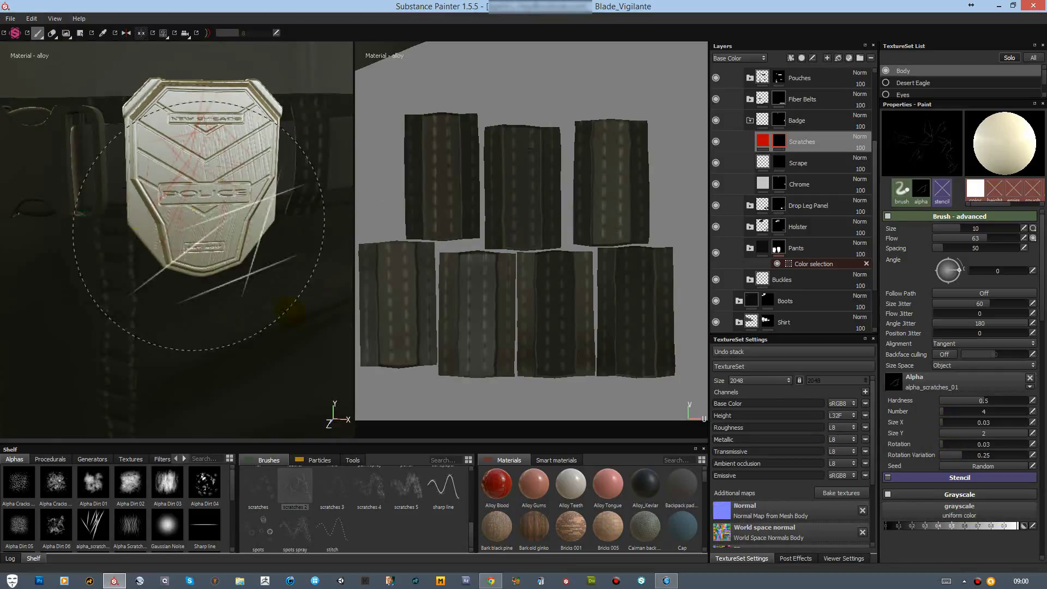
Step: Disable base colour on the Scratches layer, adjust its AO and preview the height channel
left_click(765, 145)
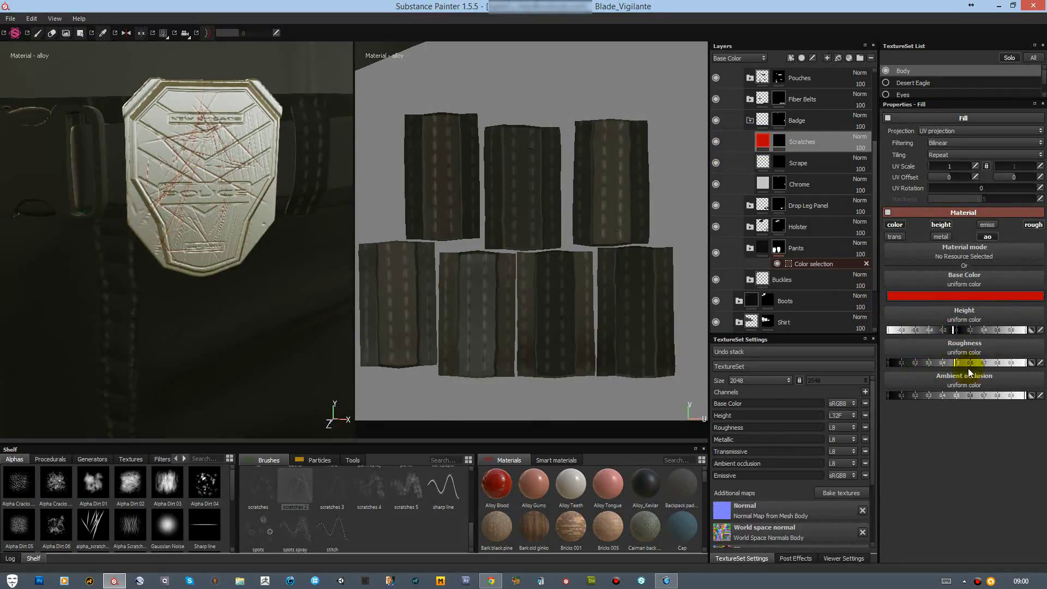
left_click(894, 225)
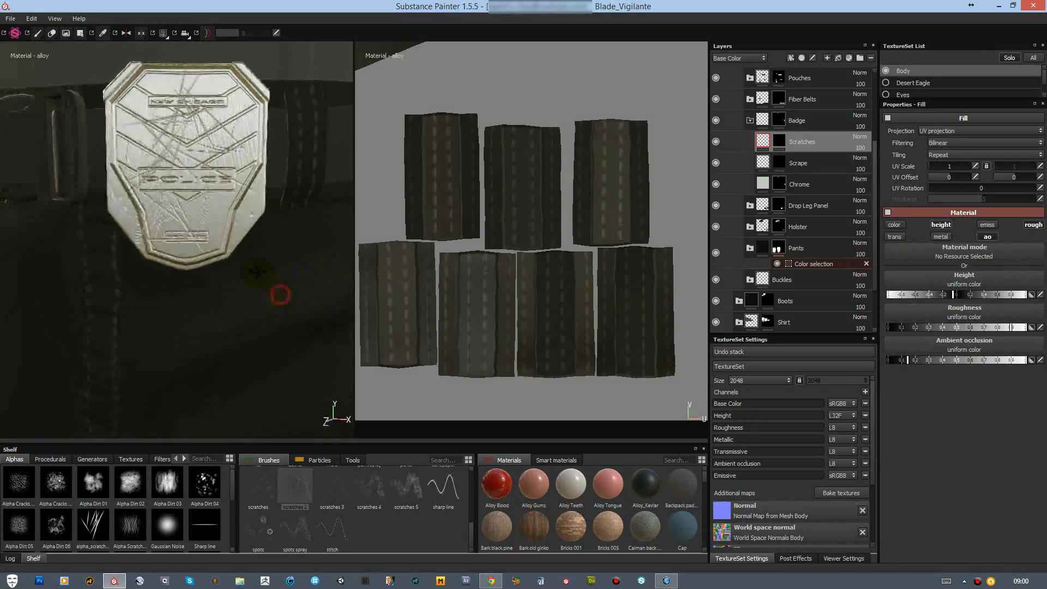
left_click_drag(280, 293, 200, 229, "alt")
left_click(895, 361)
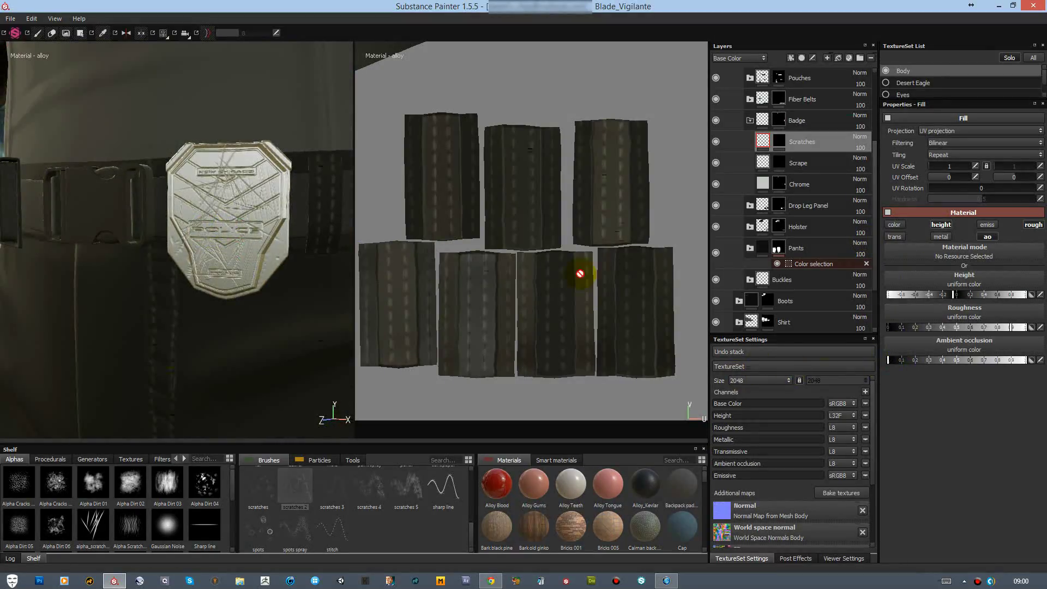
left_click_drag(243, 269, 271, 335, "alt")
key("c")
key("c")
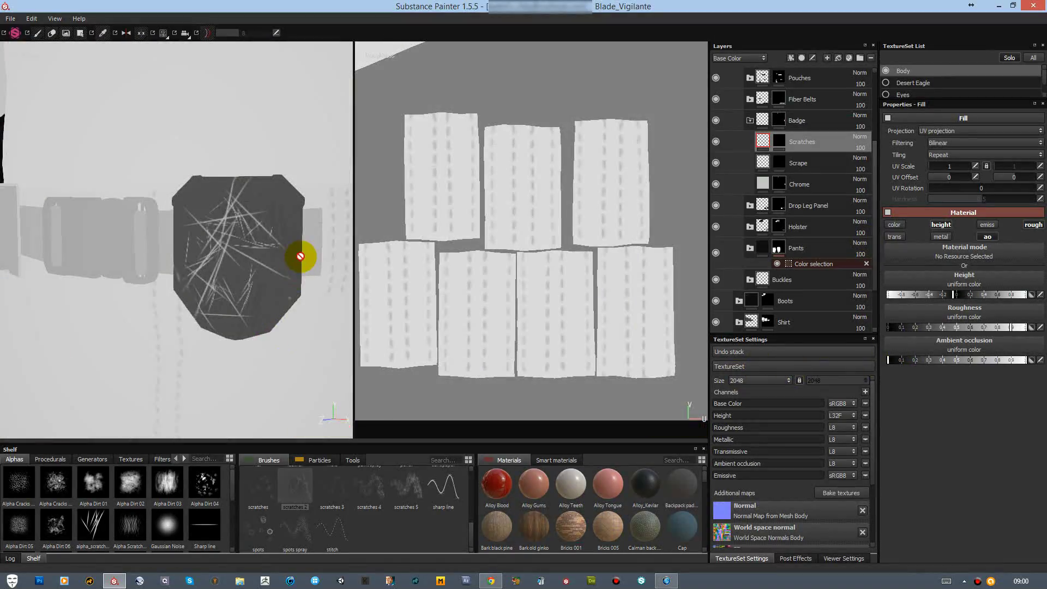
key("m")
right_click_drag(291, 257, 217, 233, "alt")
left_click_drag(217, 233, 321, 149, "alt")
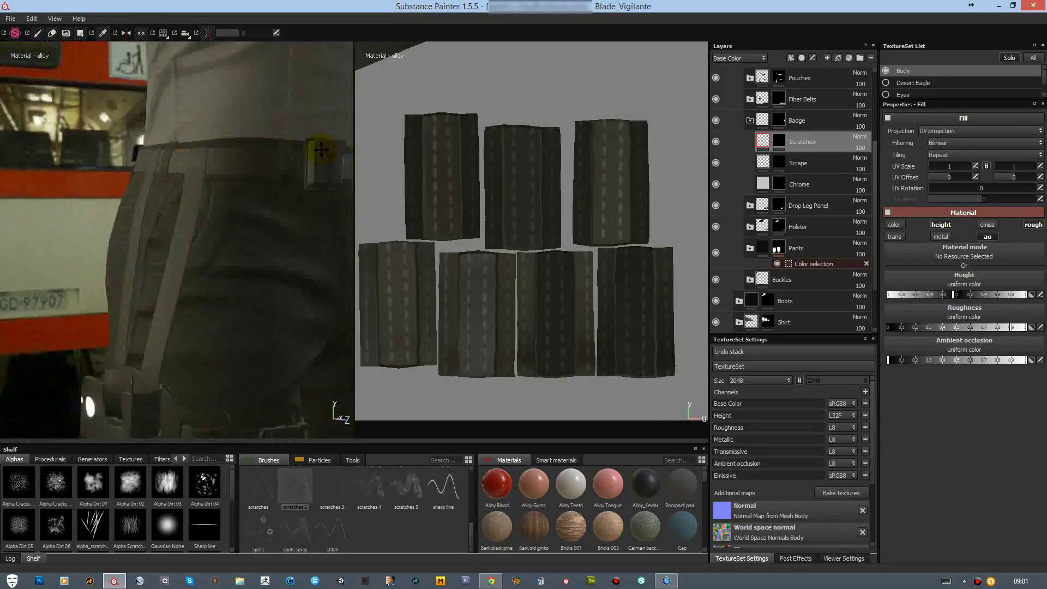
Step: Add a masked fill layer inside the Fiber Belts folder
left_click(750, 120)
left_click(750, 98)
left_click(801, 57)
double_click(796, 120)
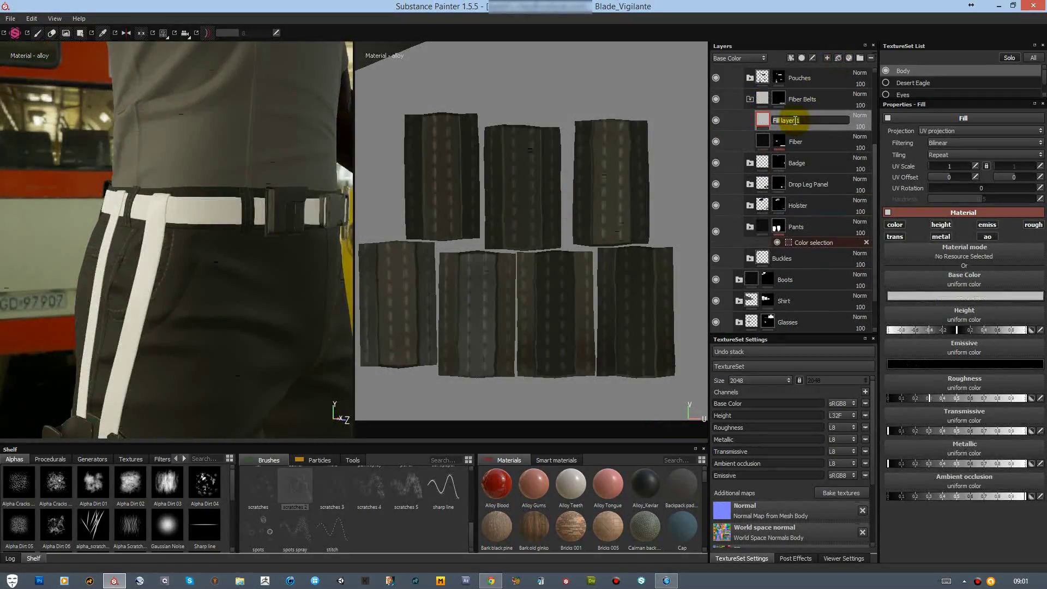
right_click(813, 122)
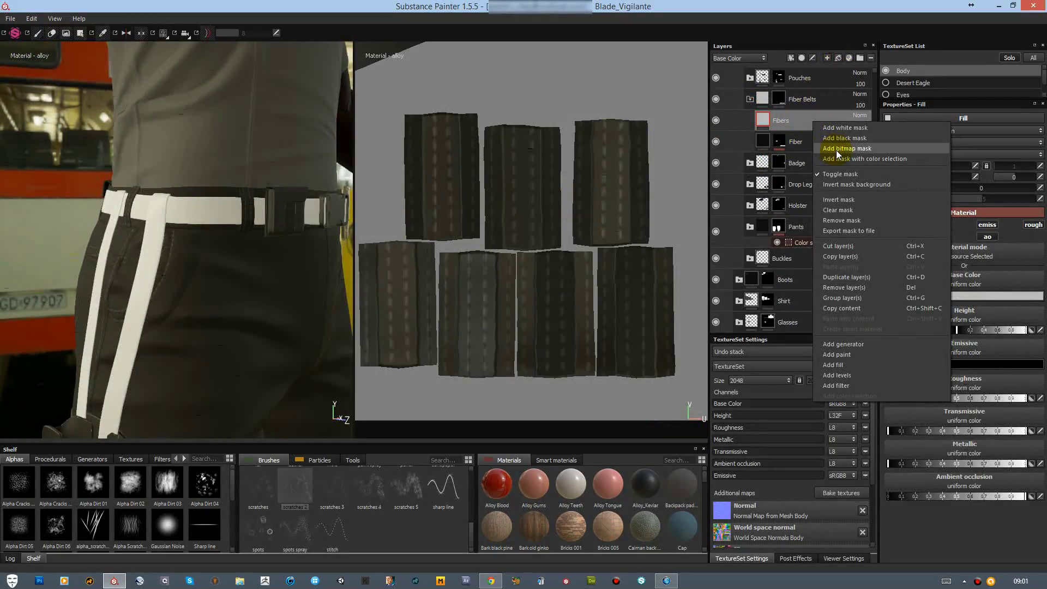
left_click(840, 158)
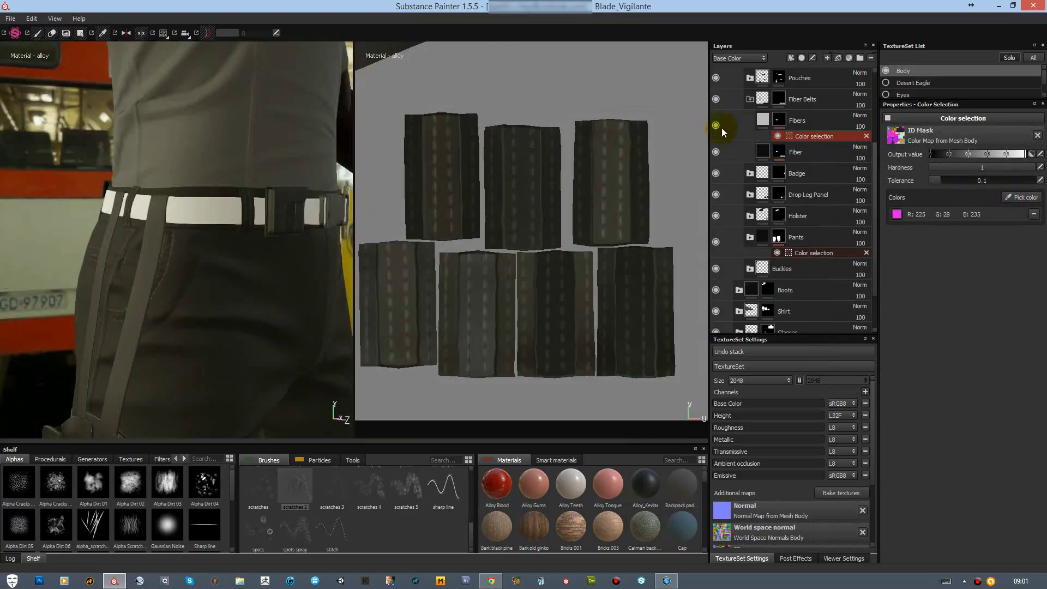
Step: Assign Fiber Weave_AO and Fiber Weave_h to AO and Height, and rename the layer Belt Fiber
left_click(132, 459)
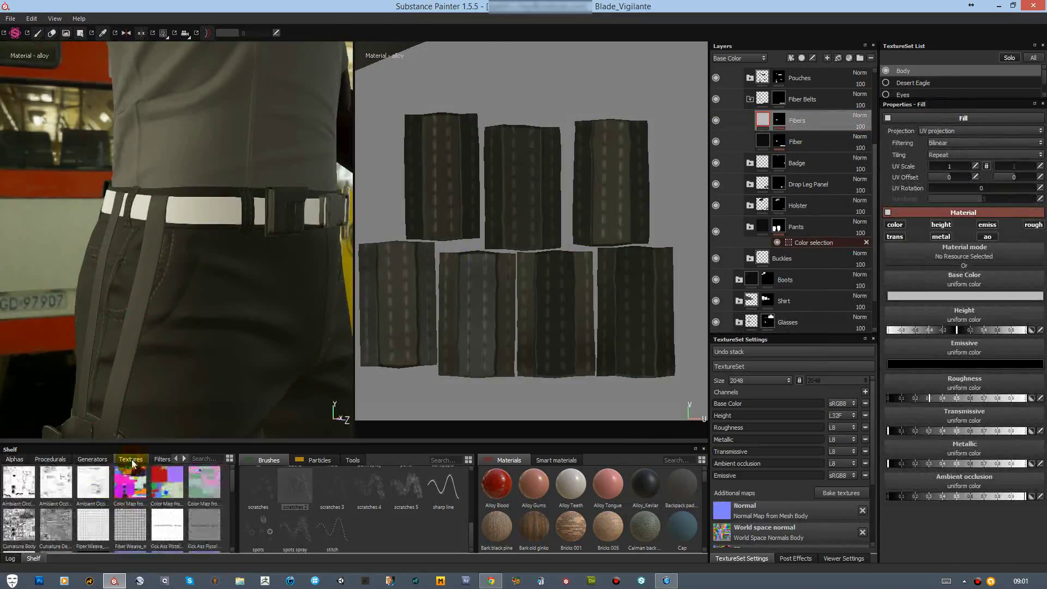
left_click_drag(819, 463, 927, 483)
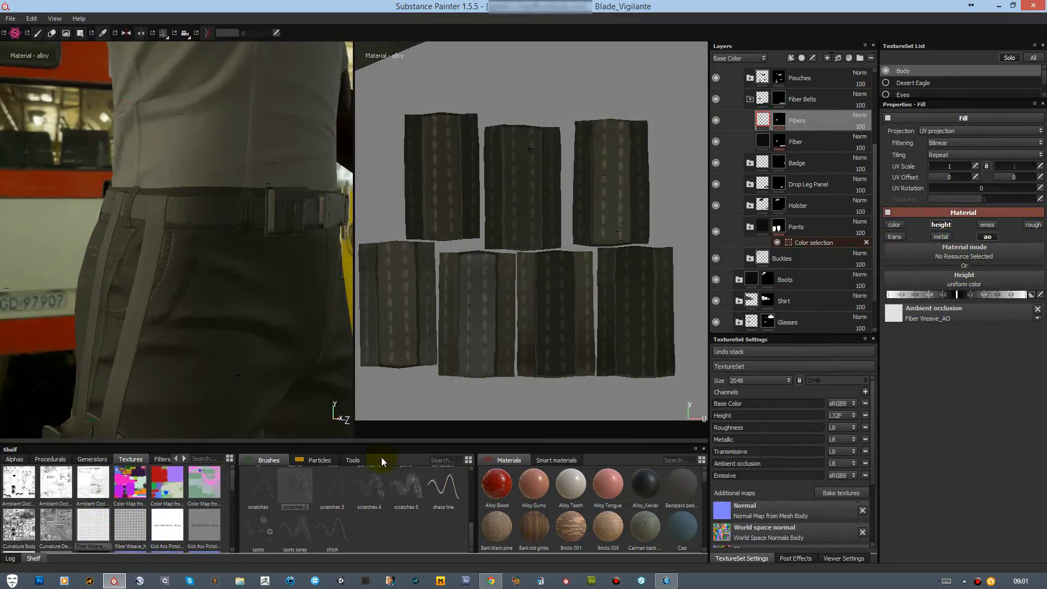
left_click_drag(908, 282, 907, 281)
double_click(800, 120)
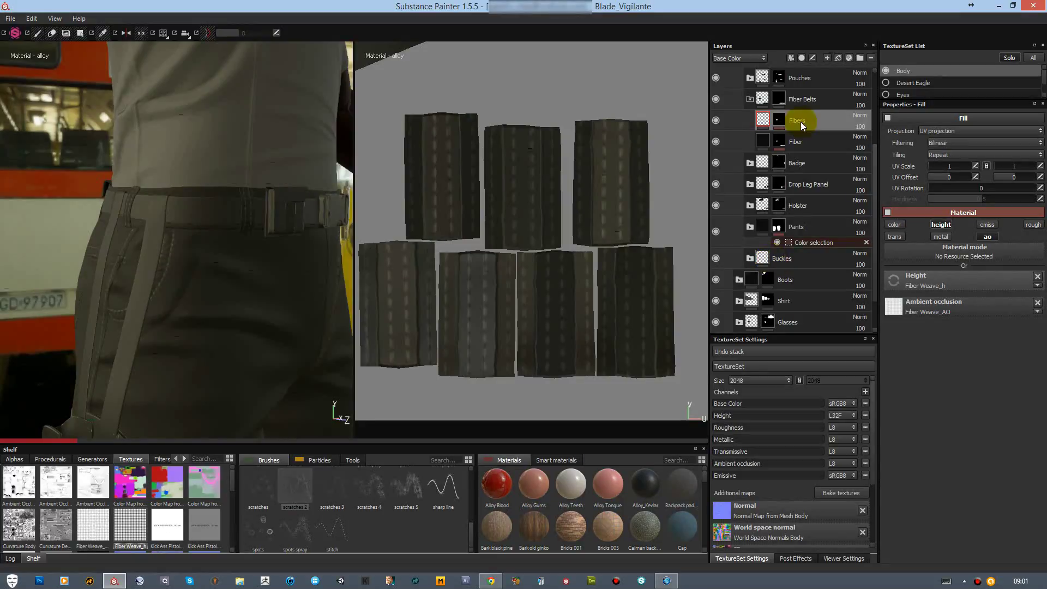
type("Belt")
Step: Set the weave UV scale to 32 and raise texture resolution to 4096
scroll(217, 245, "up", 2)
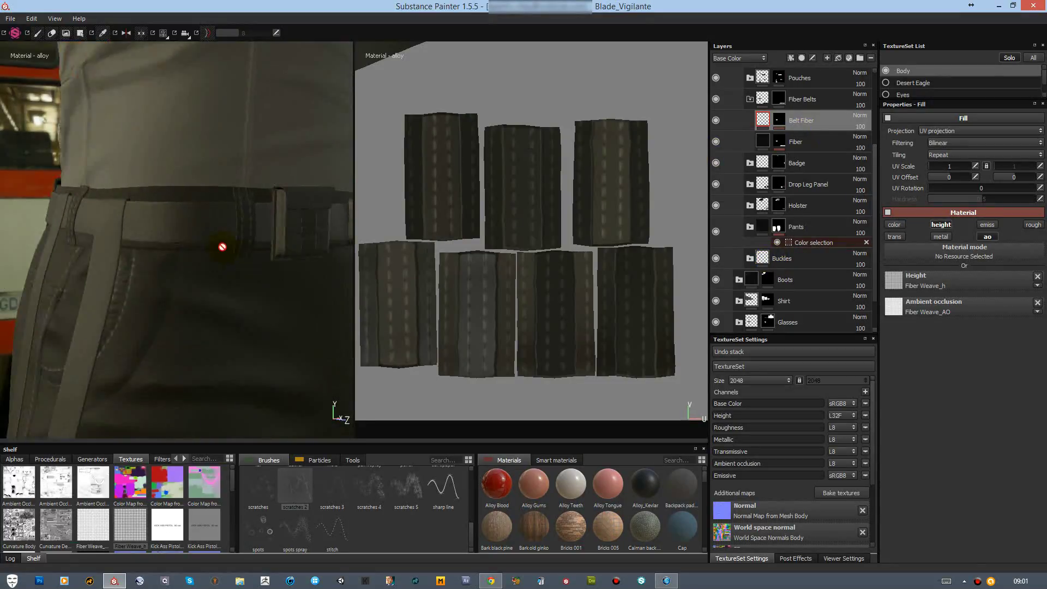
left_click_drag(930, 166, 939, 169)
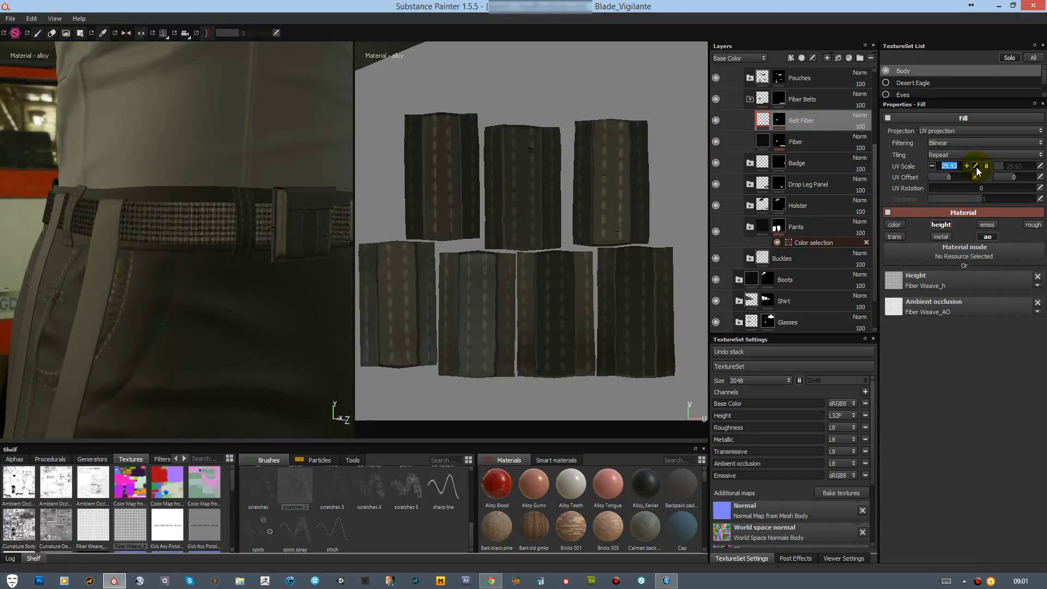
type("32")
key("Return")
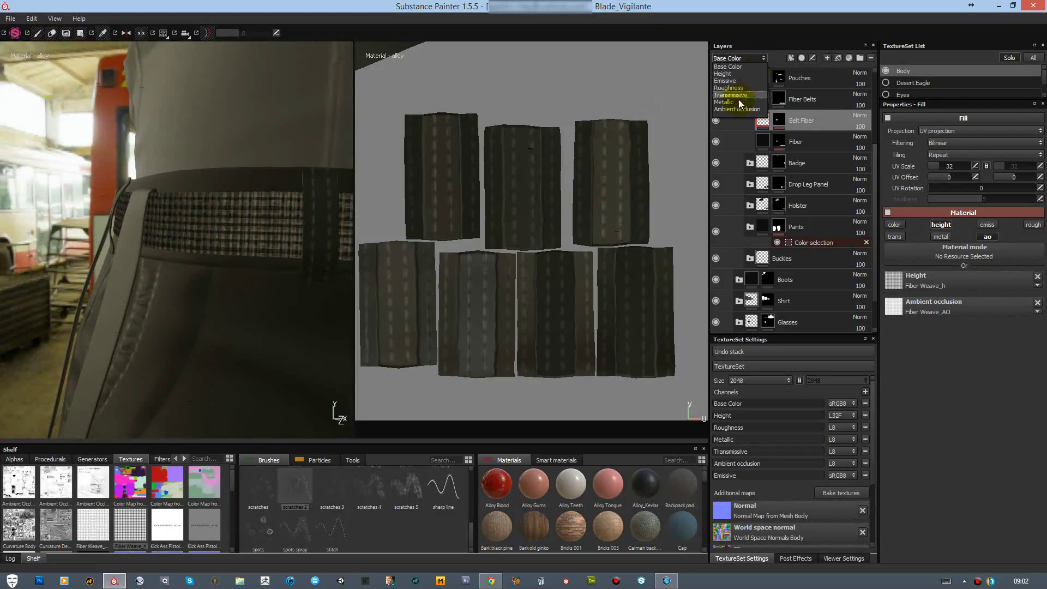
left_click(723, 74)
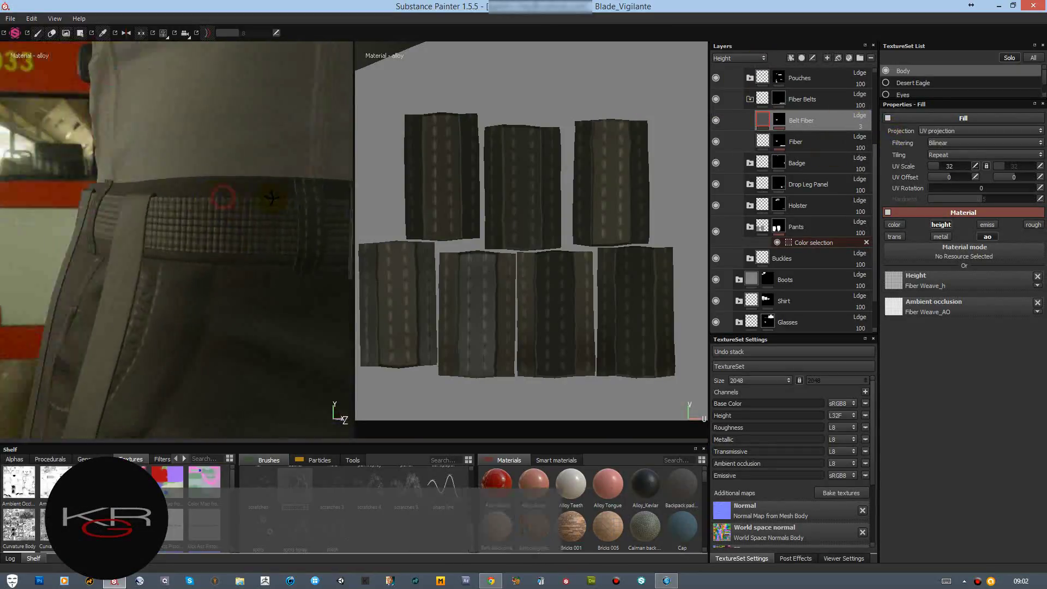
left_click(752, 380)
left_click(752, 437)
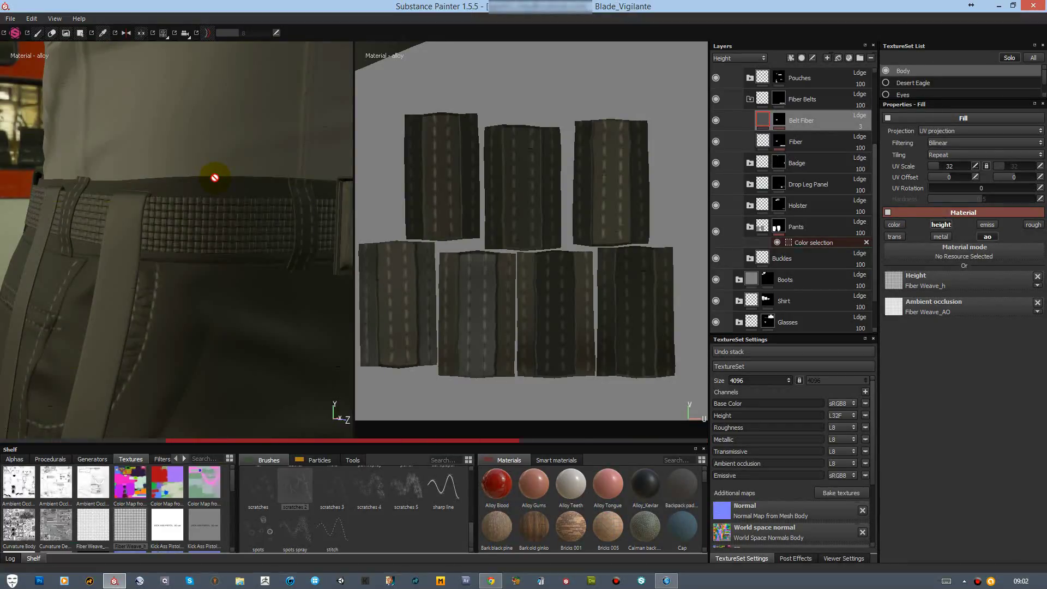
Step: Change the weave UV scale to 40 and return texture resolution to 2048
type("0")
left_click(977, 167)
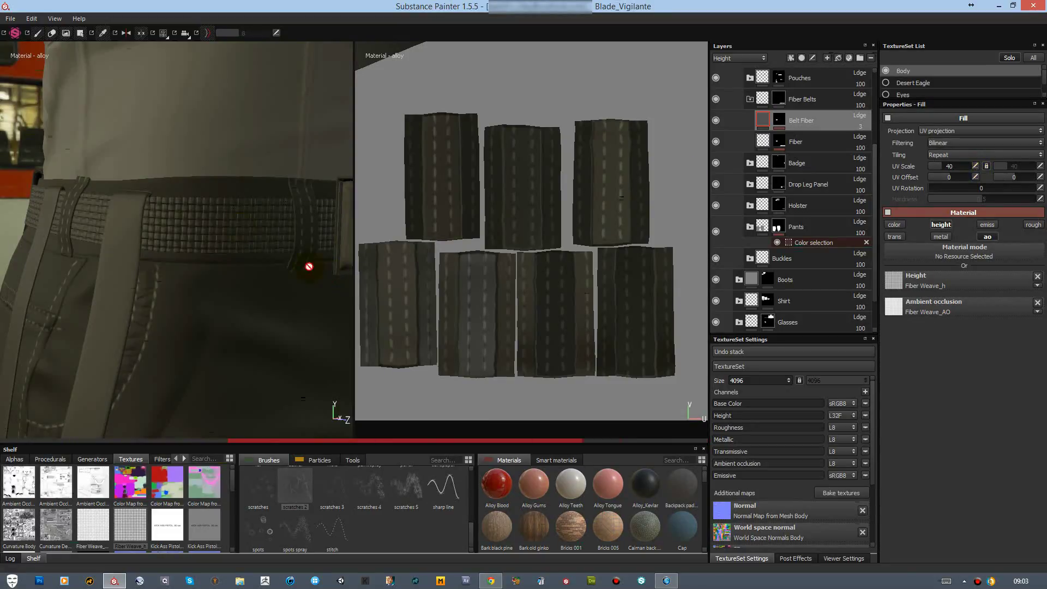
left_click(771, 381)
left_click(761, 415)
mouse_move(219, 308)
left_mouse_down("alt")
mouse_move(172, 124)
mouse_move(145, 286)
mouse_move(300, 273)
left_mouse_up("alt")
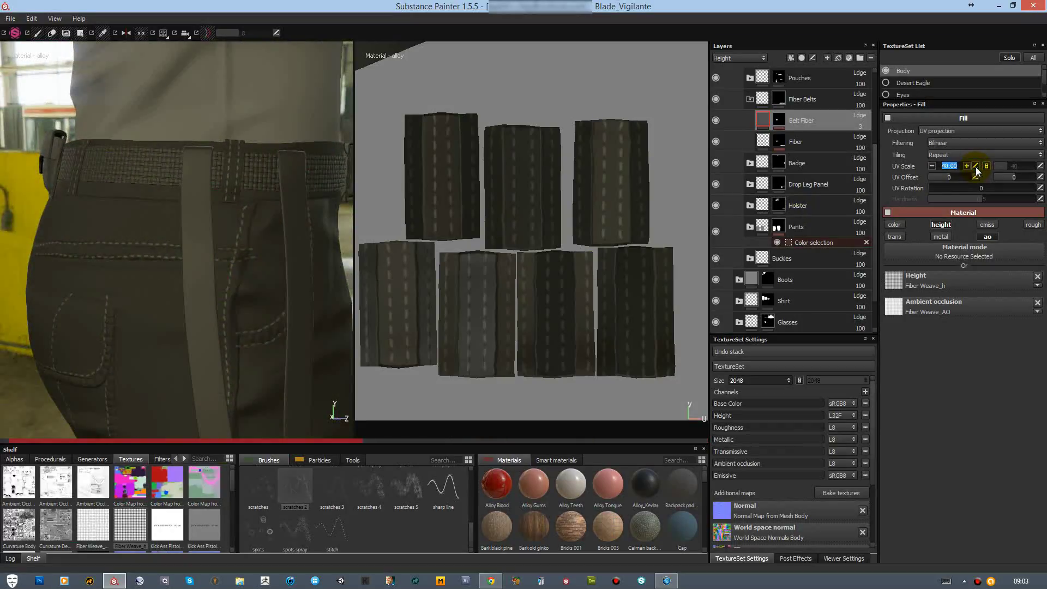
Step: Duplicate the belt fiber layer as Thigh, masked by a colour selection of the thigh strap ID
key("ctrl+v")
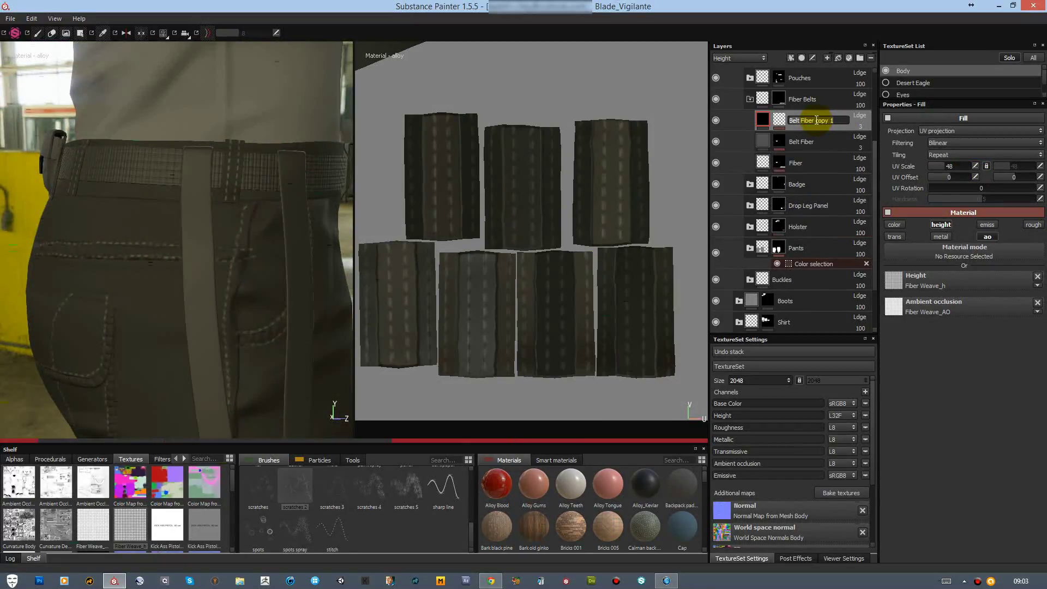
mouse_move(265, 303)
left_mouse_down("alt")
mouse_move(136, 208)
mouse_move(217, 243)
mouse_move(305, 244)
left_mouse_up("alt")
right_click(782, 127)
left_click(817, 135)
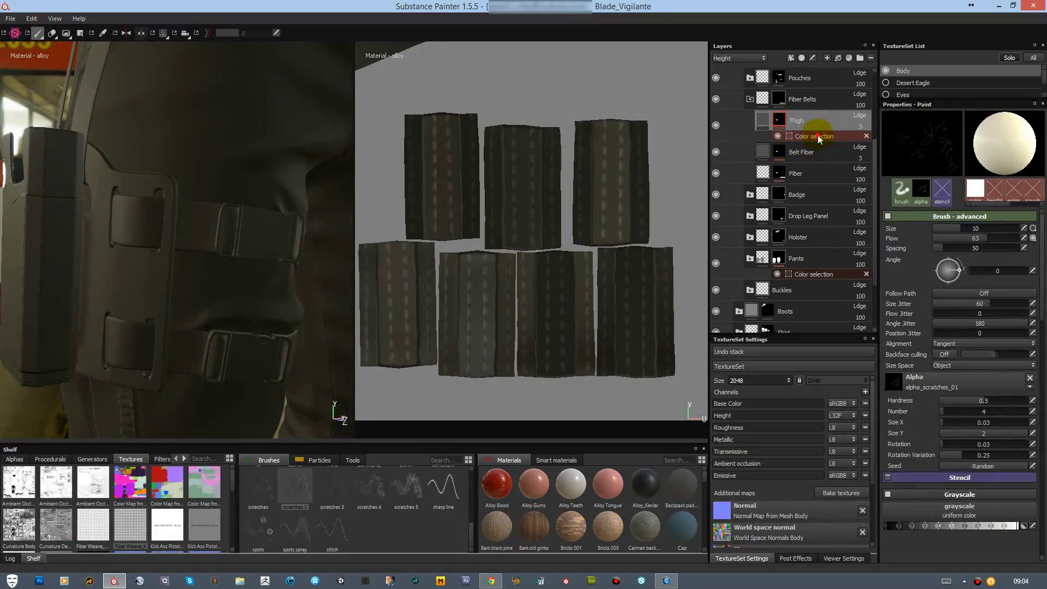
left_click(1022, 197)
left_click(196, 228)
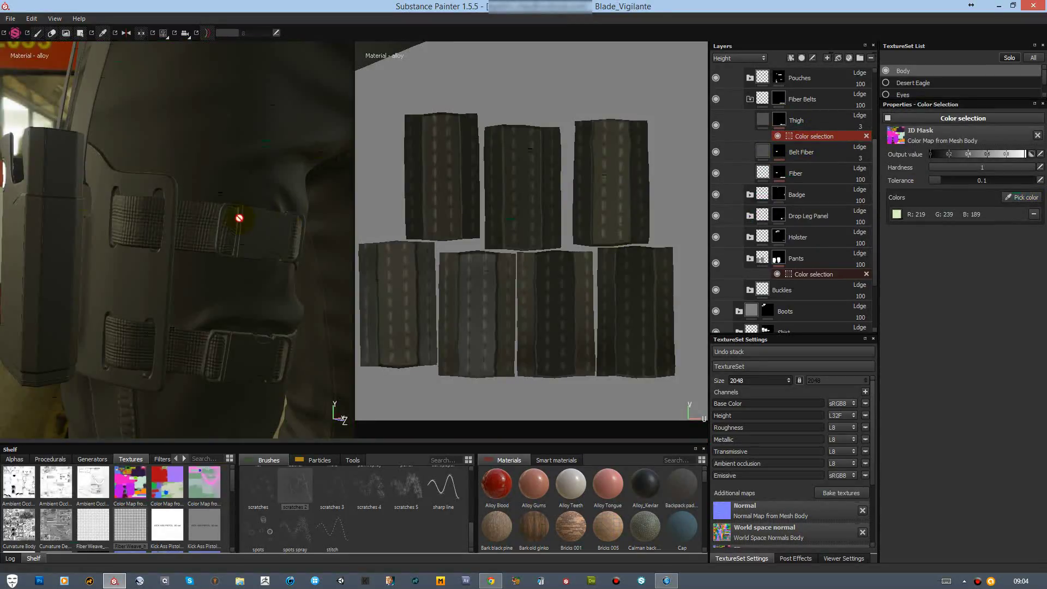
Step: Duplicate Thigh as Holster Bands, with its colour selection set to the blue ID
left_click(810, 120)
key("ctrl+d")
double_click(810, 120)
type("Holster Bands")
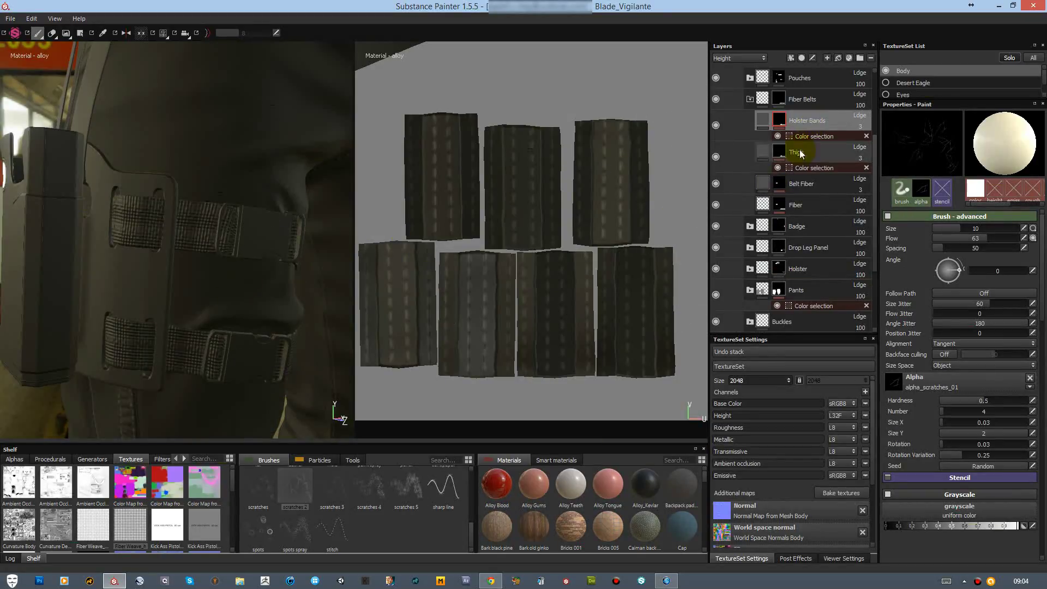
left_click(814, 136)
left_click(1021, 197)
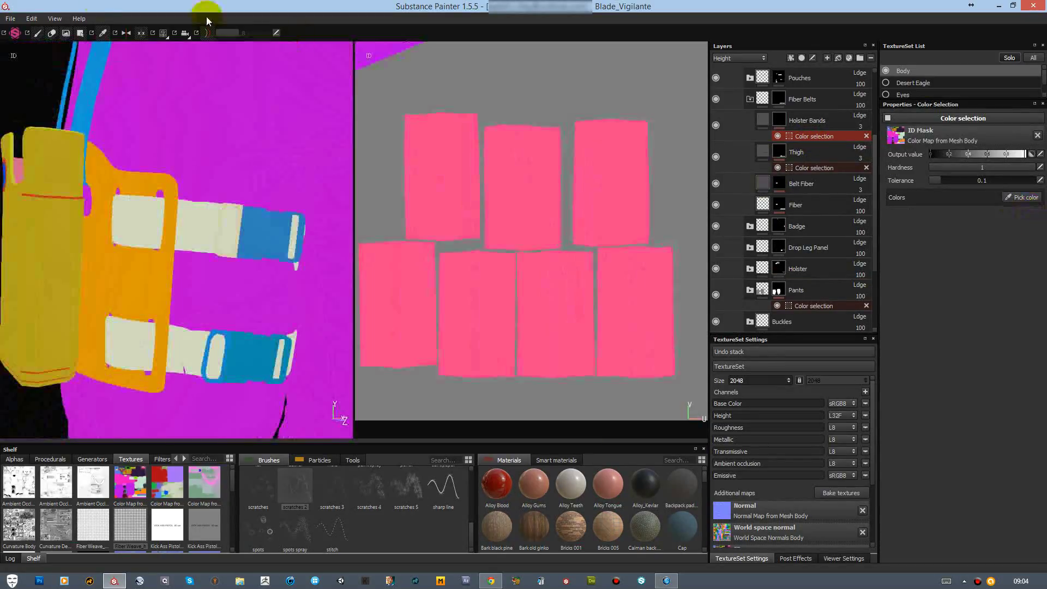
left_click(262, 218)
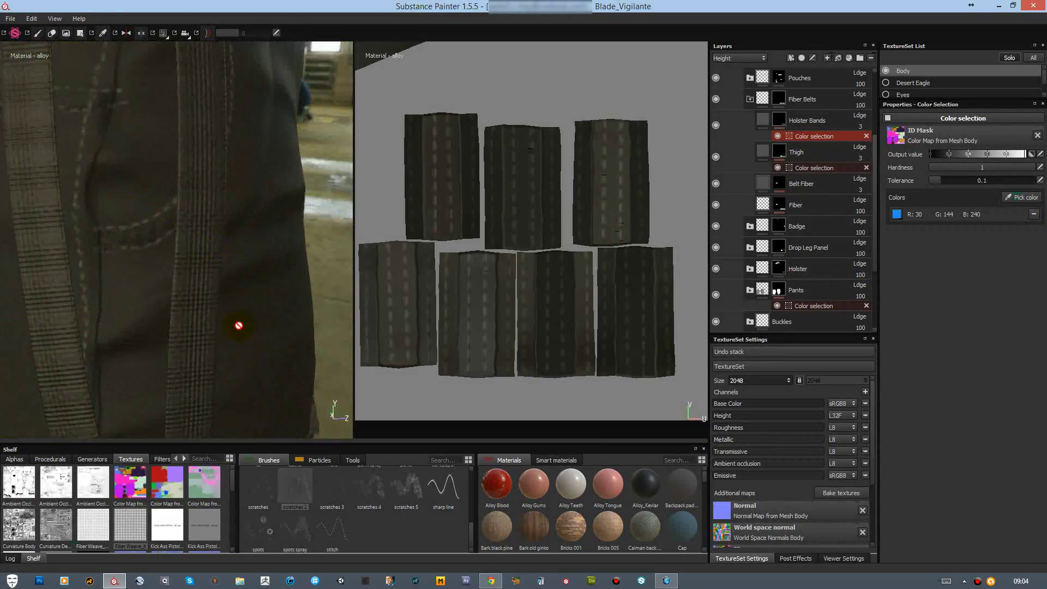
left_click(770, 119)
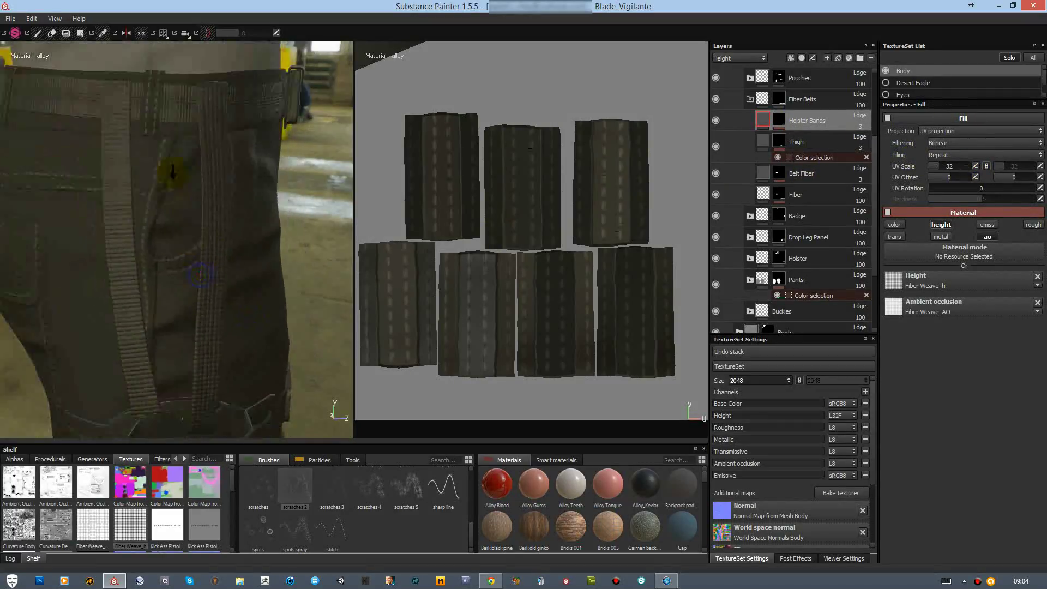
left_click(750, 99)
Step: Add a black-masked Scratches fill layer above Indicator Light, red colour, emissive and metal off
left_click(750, 163)
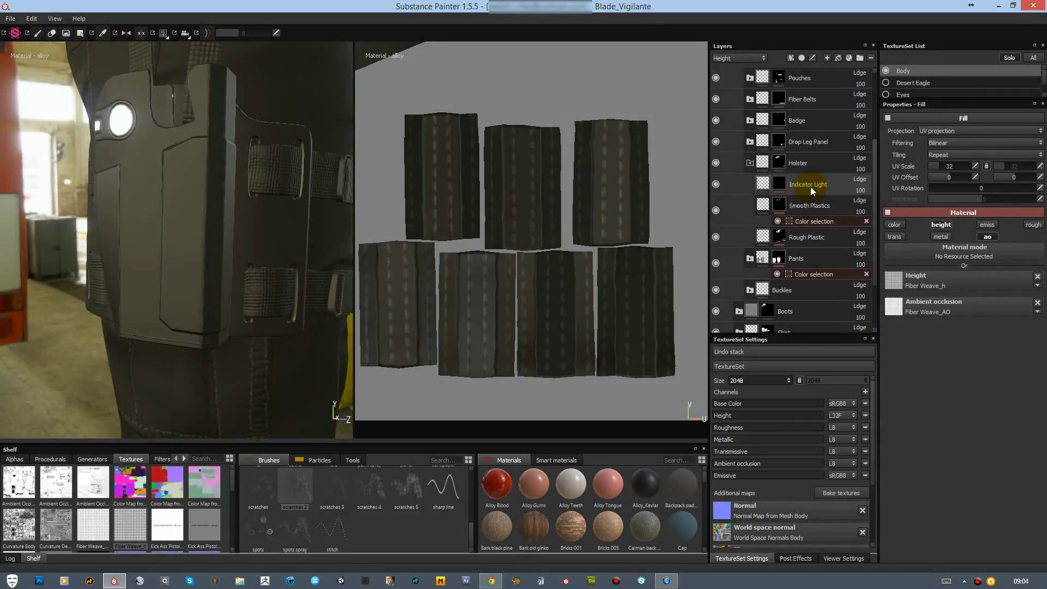
left_click(807, 184)
left_click(838, 59)
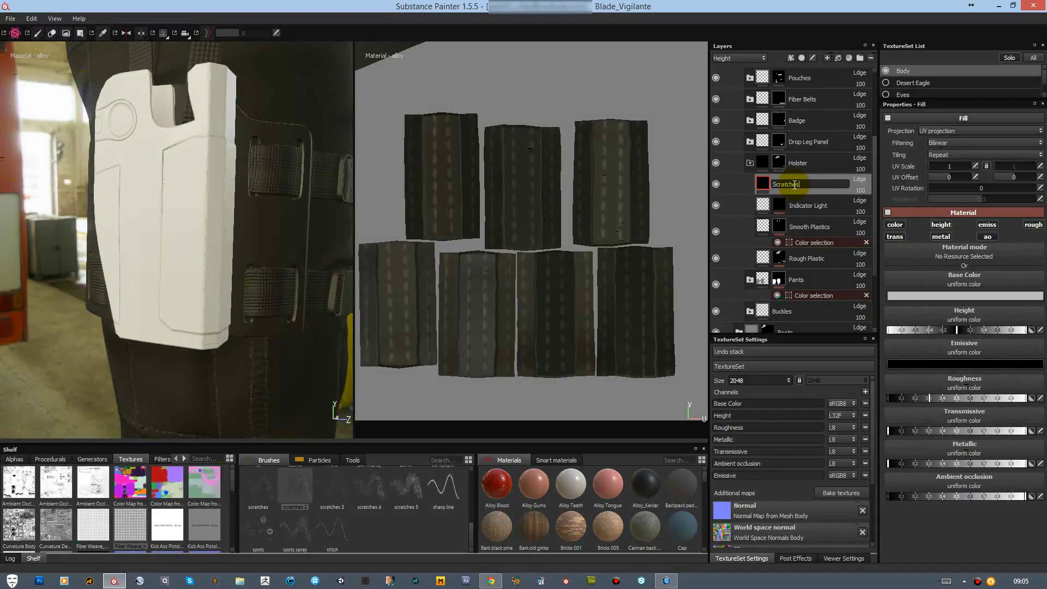
right_click(817, 182)
left_click(843, 196)
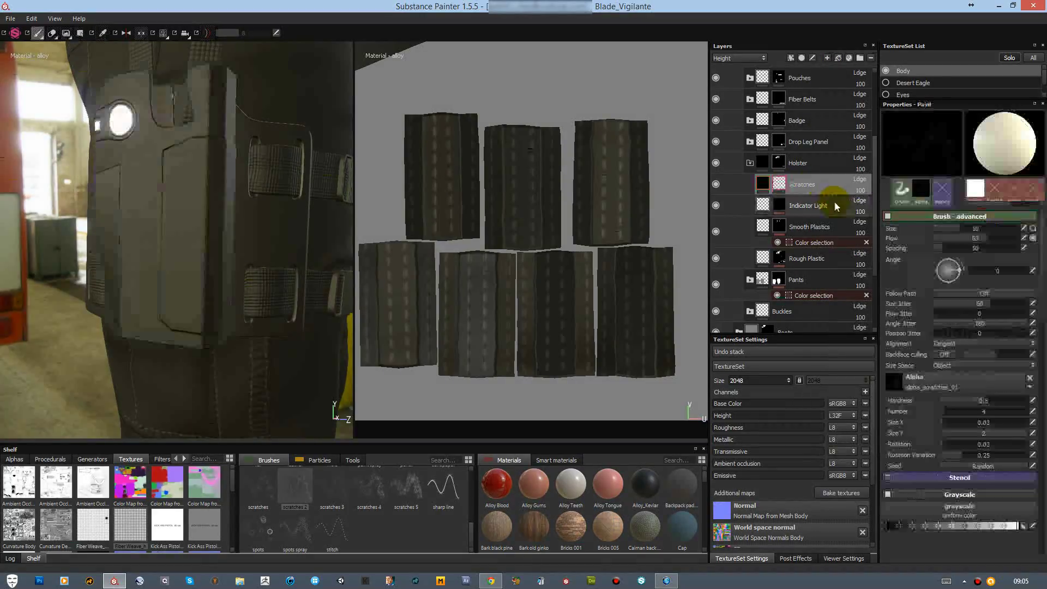
left_click(909, 283)
left_click(987, 225)
left_click(941, 236)
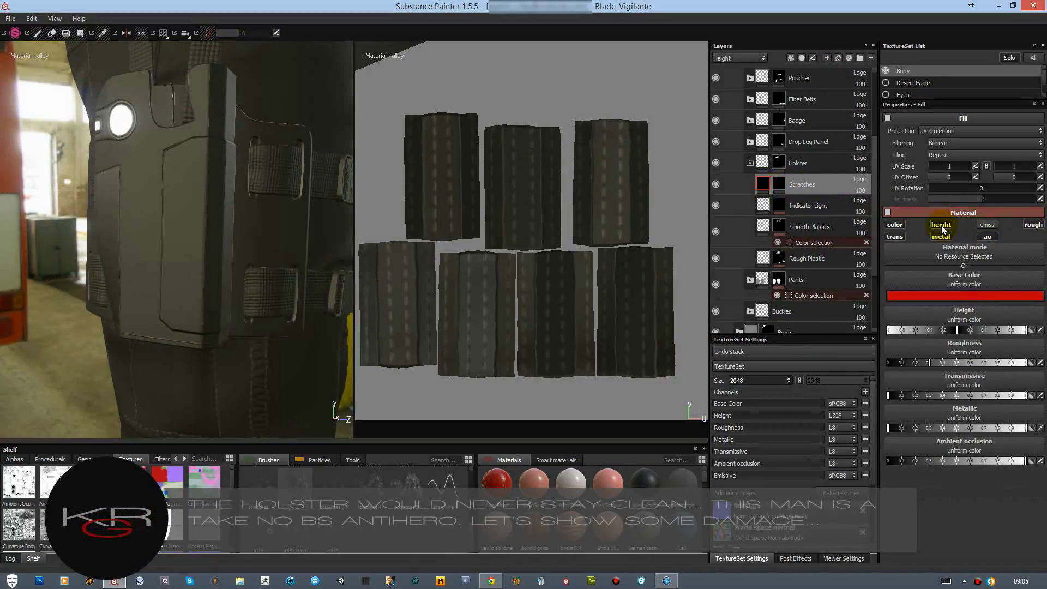
left_click(895, 236)
Step: Paint scratch strokes across the holster casing into the Scratches mask
left_click(778, 184)
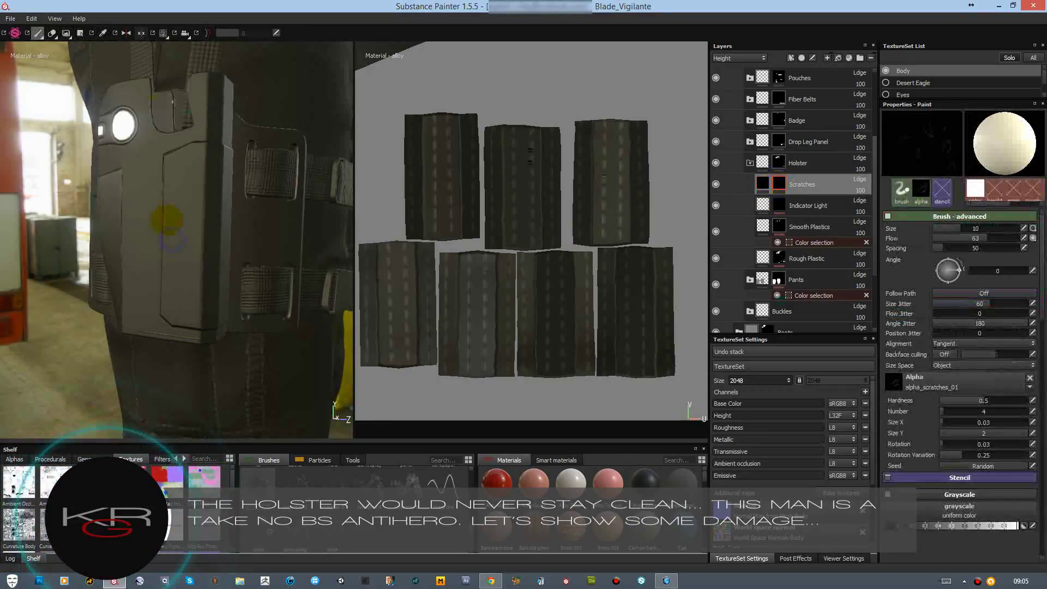
mouse_move(218, 213)
left_mouse_down()
mouse_move(240, 256)
mouse_move(229, 295)
left_mouse_up()
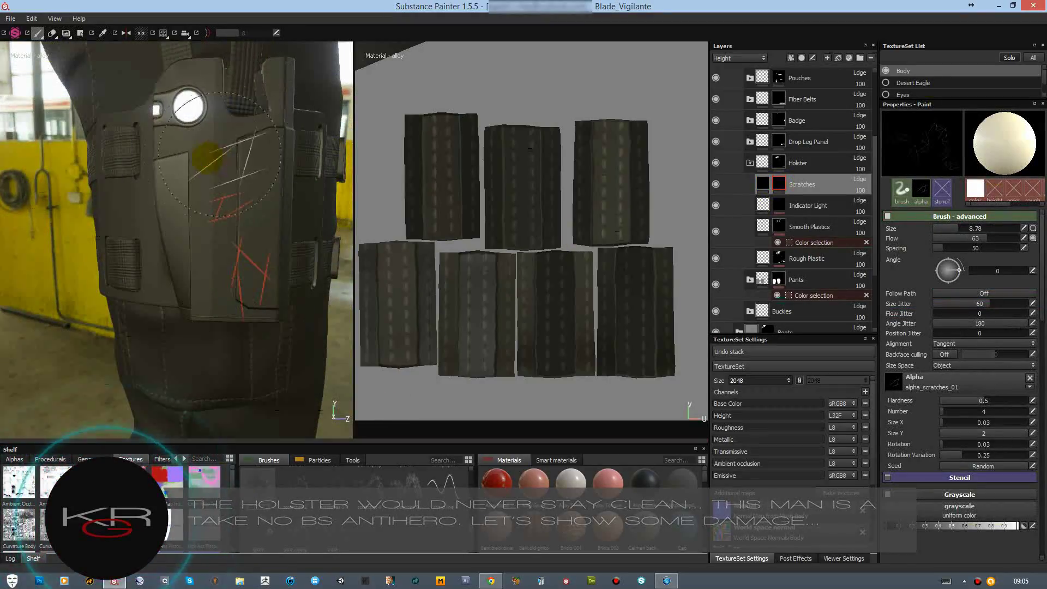
mouse_move(246, 152)
left_mouse_down()
mouse_move(203, 256)
mouse_move(234, 180)
mouse_move(247, 254)
left_mouse_up()
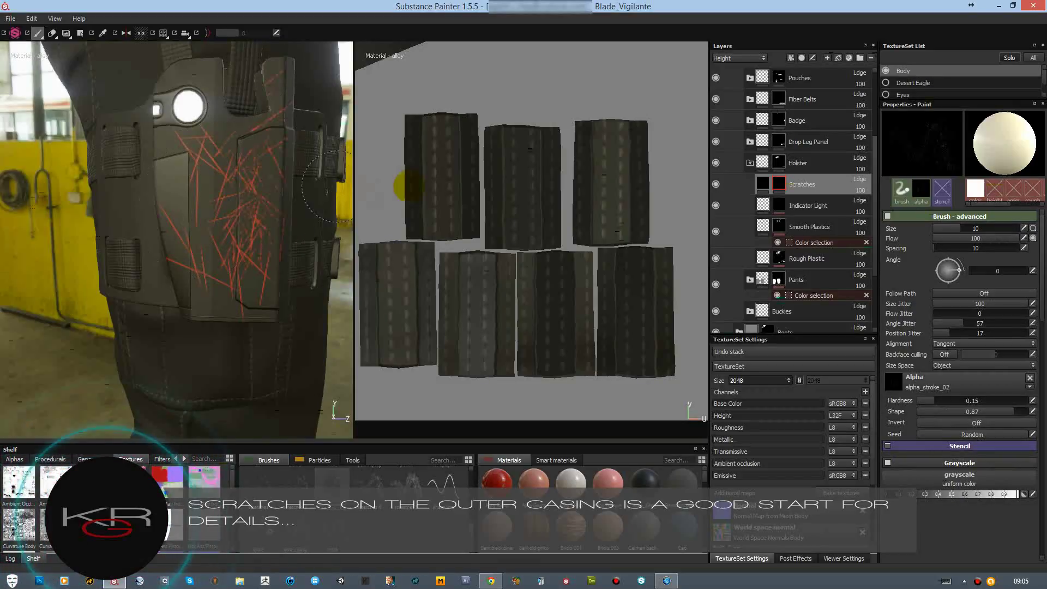
left_click_drag(233, 289, 179, 273, "alt")
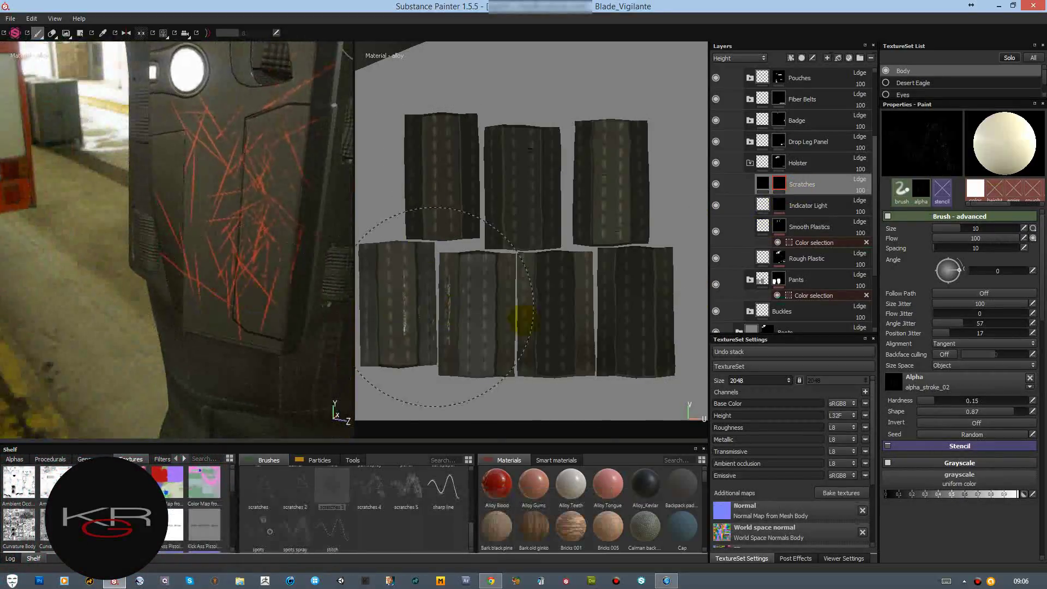
Step: Replace the scratches' red base colour with a darker one, checking it in the Base Color view
left_click(739, 58)
left_click(730, 70)
left_click(762, 184)
left_click(1003, 295)
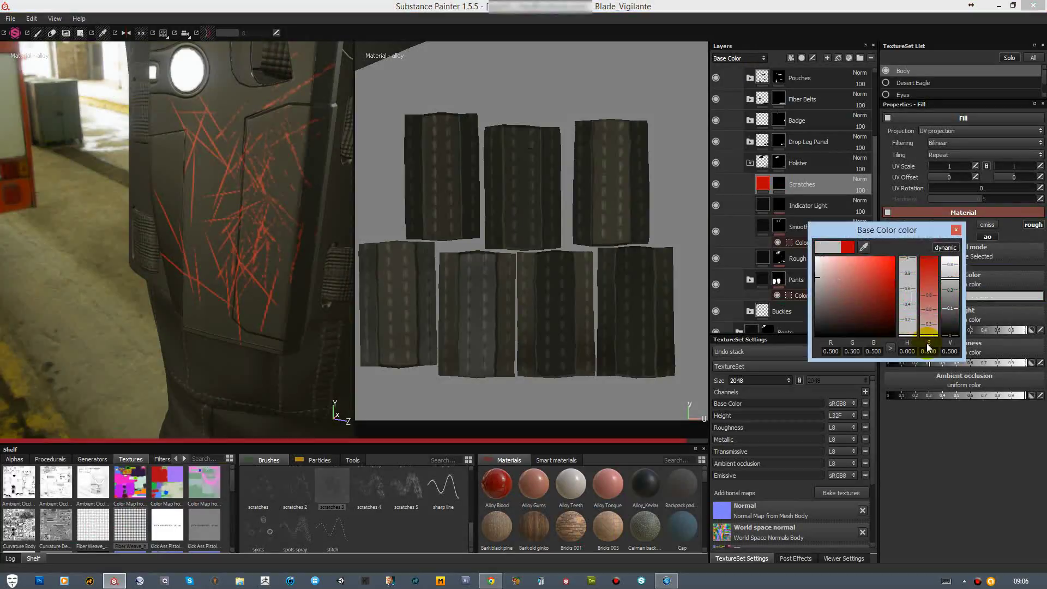
left_click(925, 363)
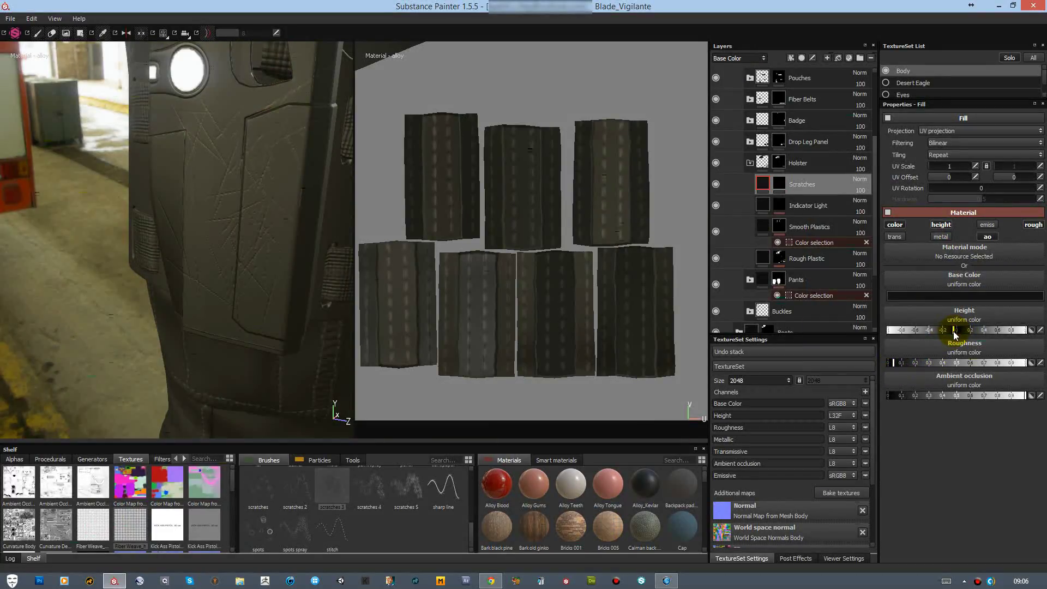
left_click(728, 74)
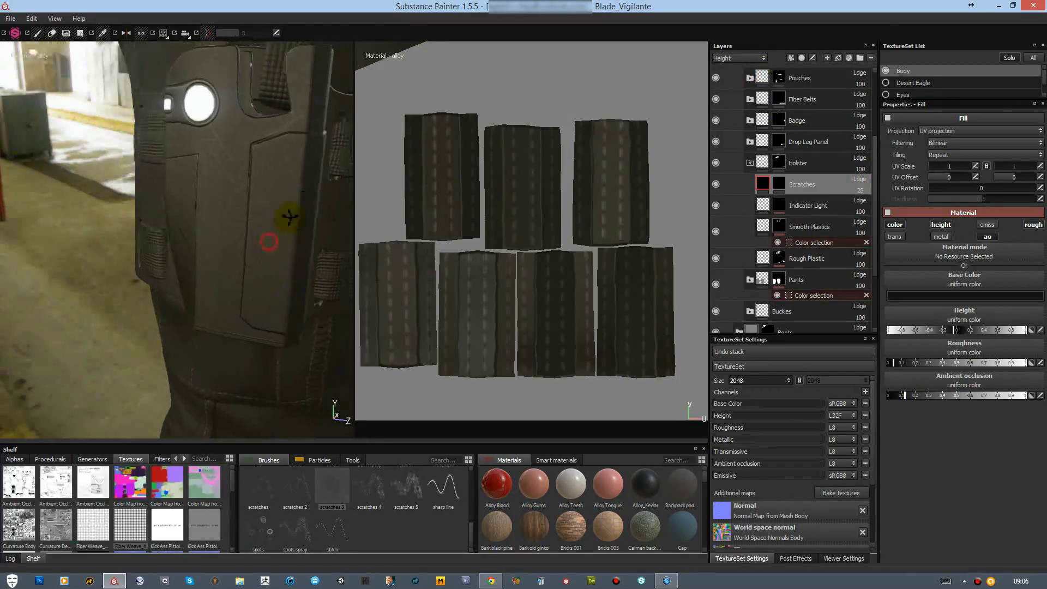
mouse_move(280, 231)
left_mouse_down("alt")
mouse_move(264, 232)
mouse_move(329, 236)
left_mouse_up("alt")
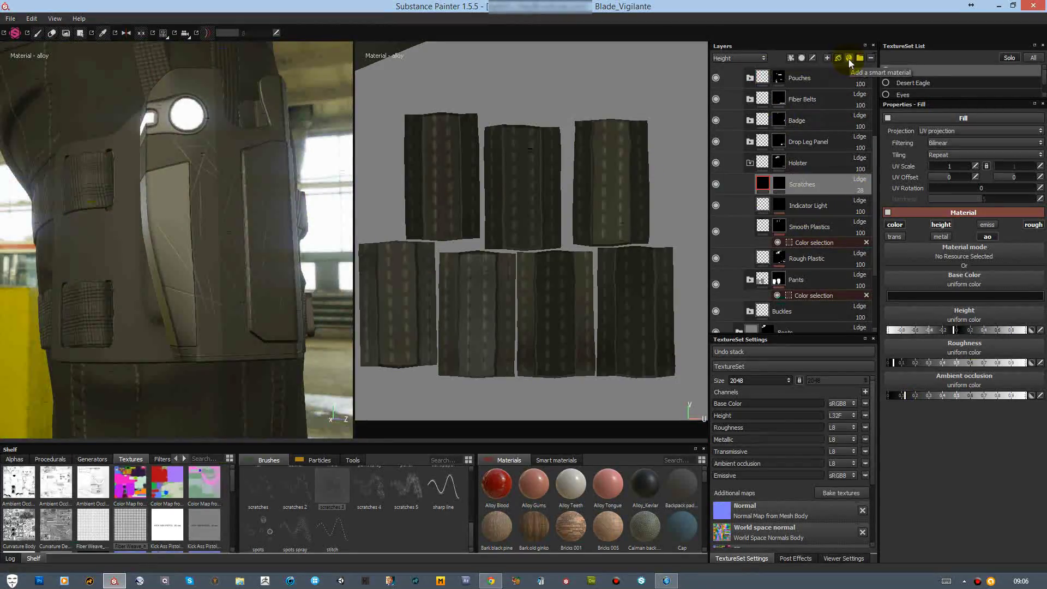
Step: Add a Dust fill layer with a black mask driven by the MG Dust generator
left_click(838, 57)
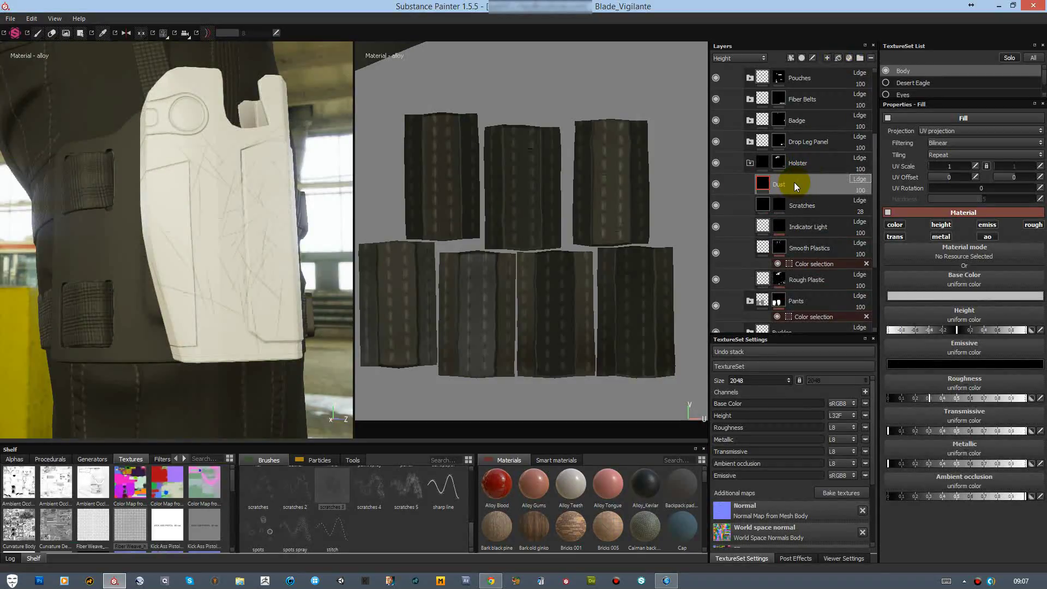
right_click(794, 184)
left_click(807, 183)
right_click(771, 176)
left_click(801, 416)
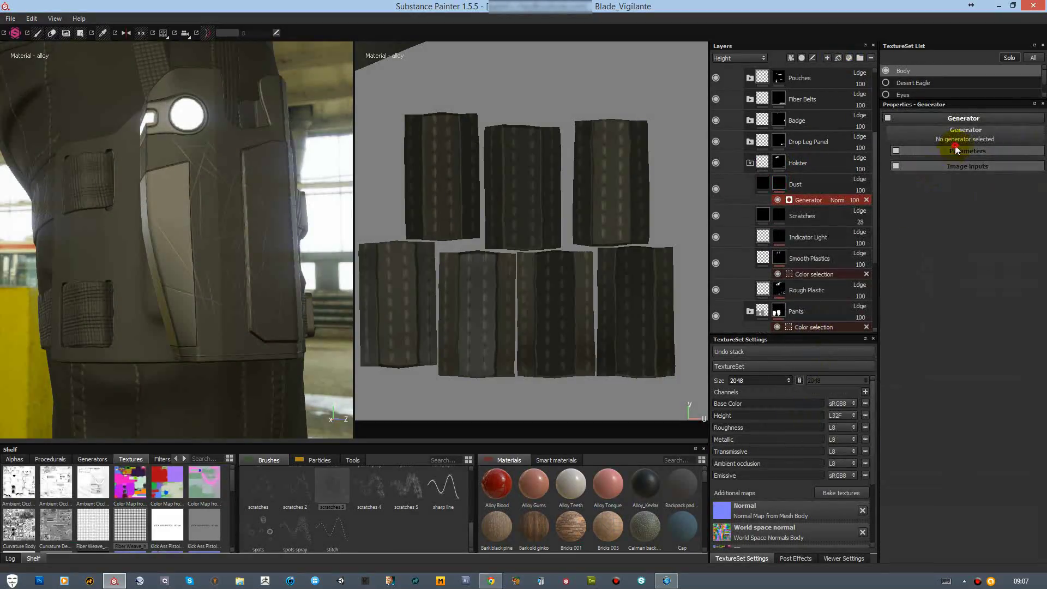
left_click(956, 147)
left_click(995, 163)
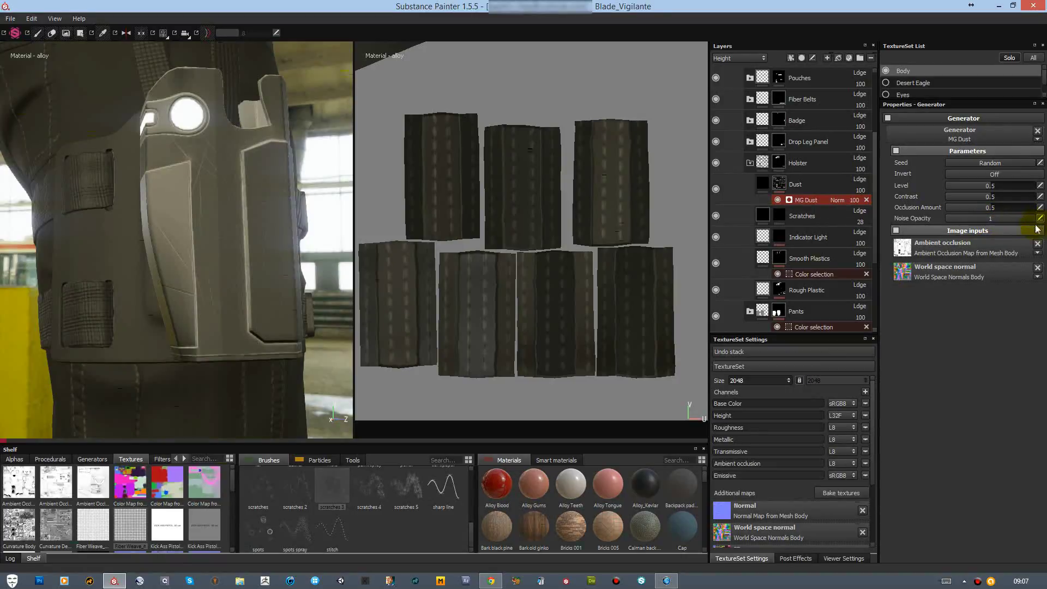
Step: Set the MG Dust generator Level to 0.67
right_click_drag(245, 226, 257, 299, "alt")
left_click(980, 187)
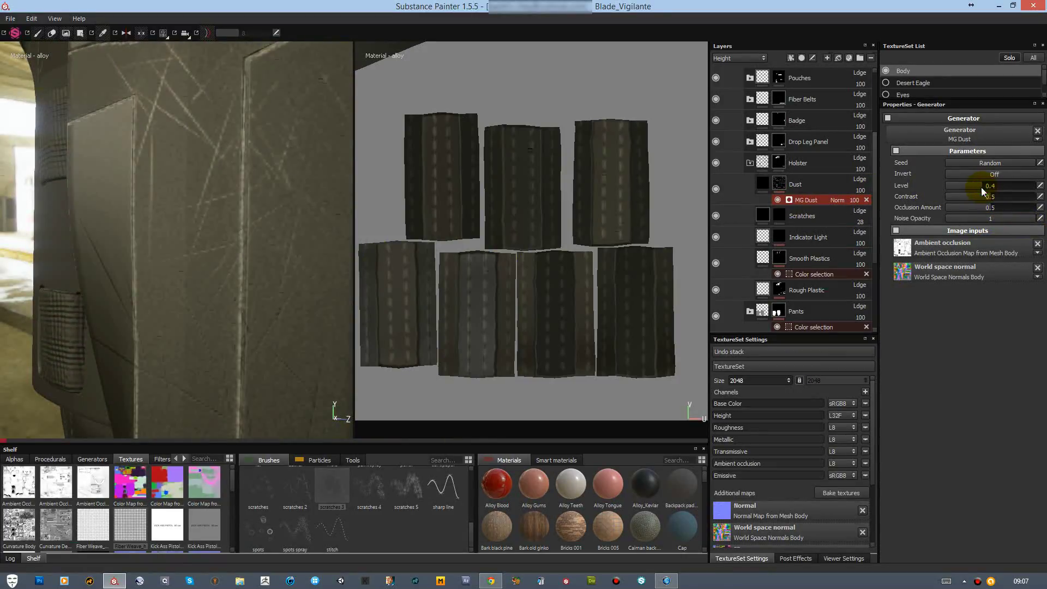
mouse_move(981, 188)
left_mouse_down()
mouse_move(1018, 197)
mouse_move(977, 198)
mouse_move(960, 211)
left_mouse_up()
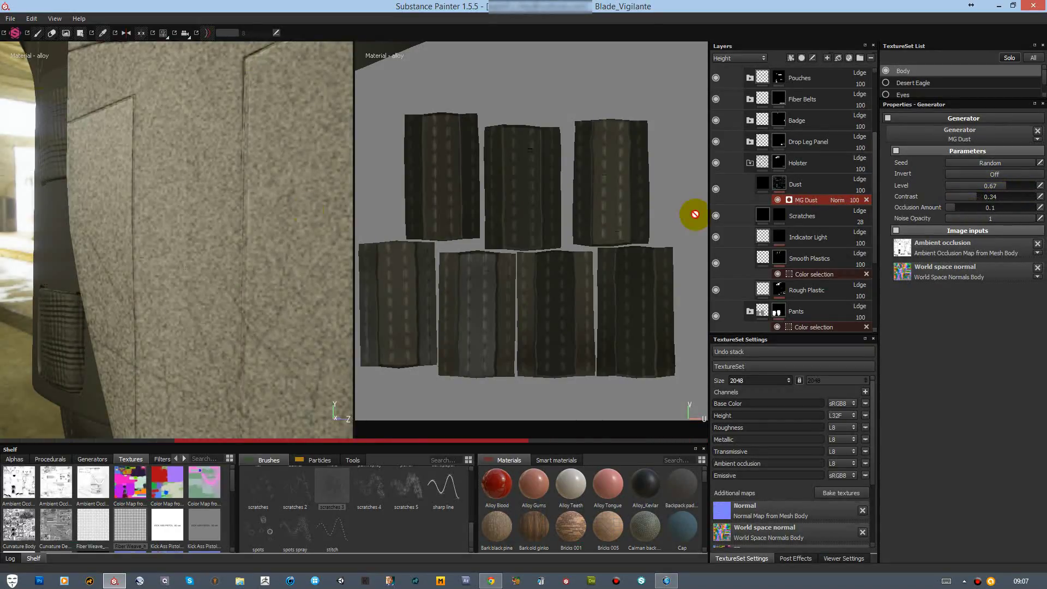
left_click_drag(338, 219, 257, 220, "alt")
Step: Group the Dust layer into a new masked folder named Dust
left_click(757, 184)
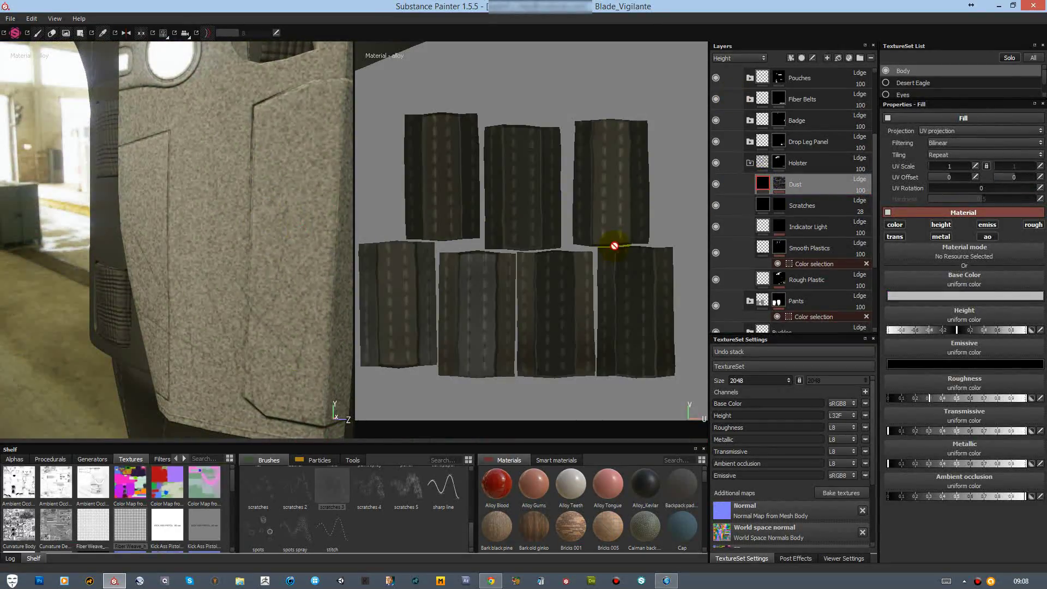
left_click(860, 57)
double_click(795, 184)
type("Dust")
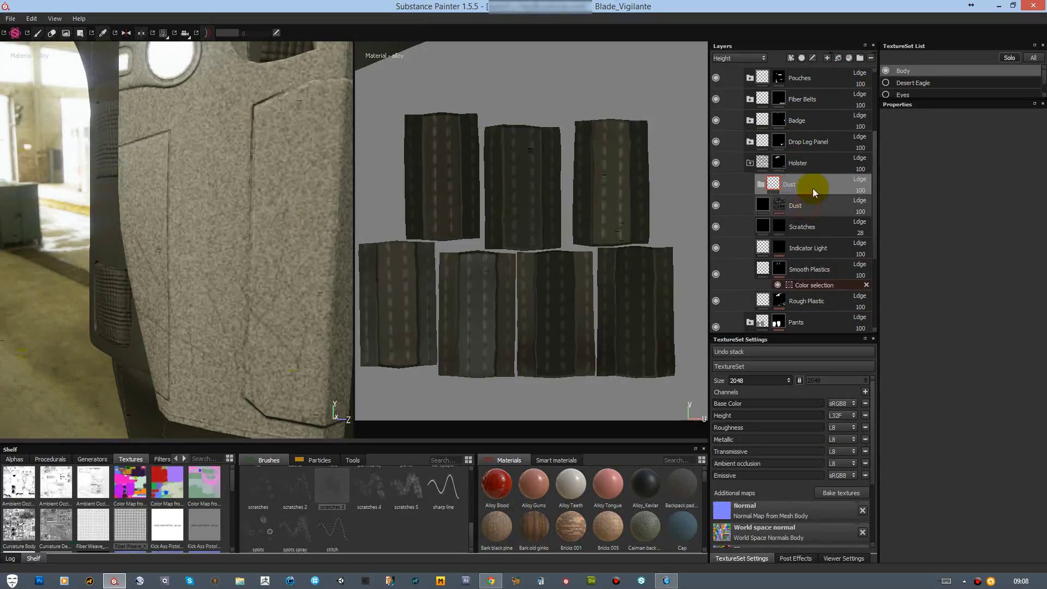
left_click_drag(807, 205, 806, 188)
right_click(805, 188)
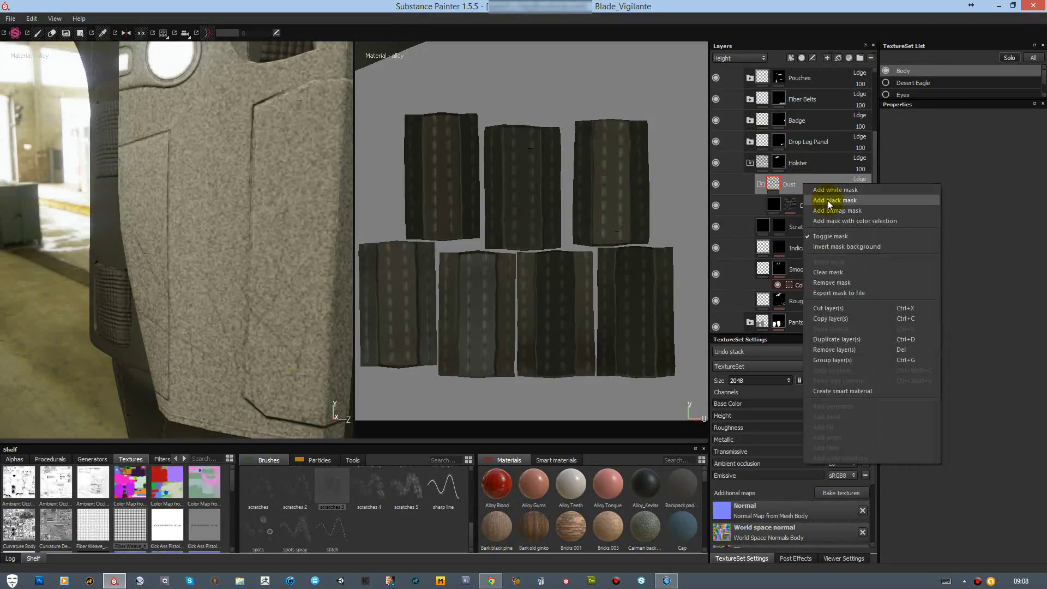
left_click(821, 200)
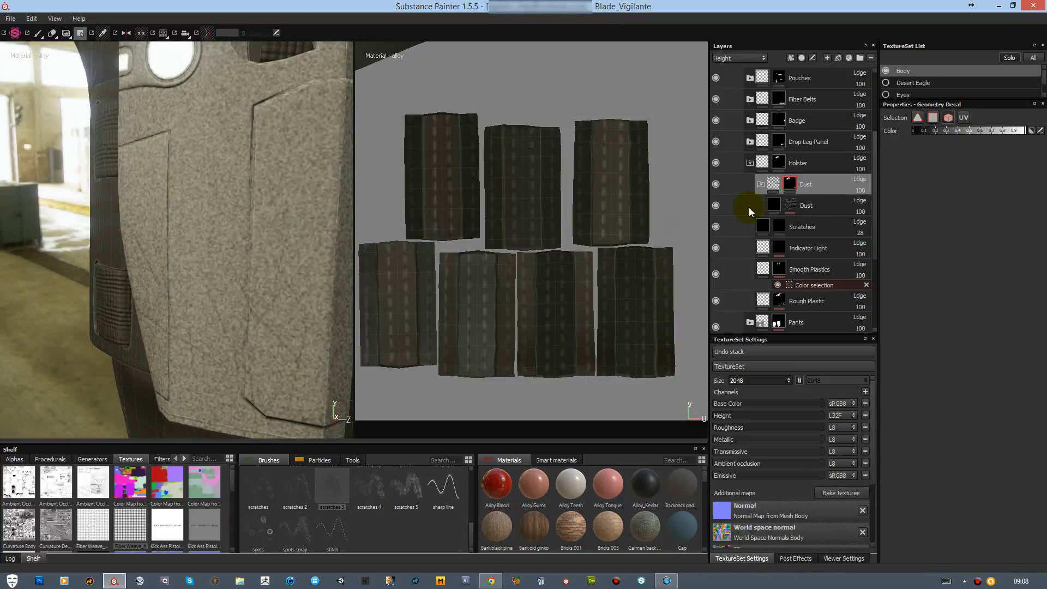
Step: Limit the Dust layer to height only, with the height raised slightly
left_click(773, 206)
left_click(897, 224)
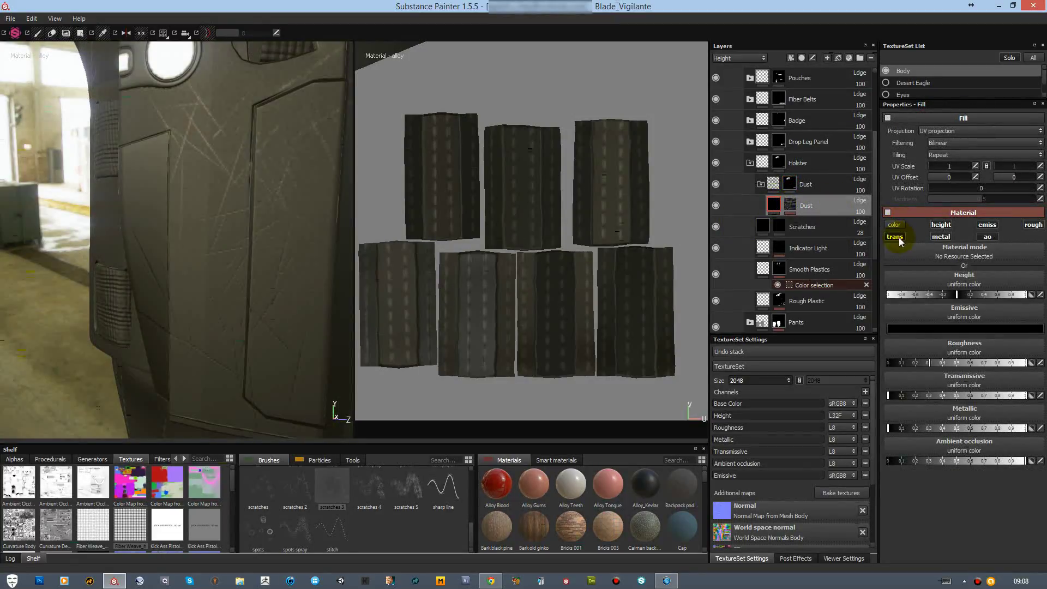
left_click(941, 236)
left_click(987, 224)
left_click(1032, 225)
left_click(987, 236)
left_click_drag(957, 299, 960, 298)
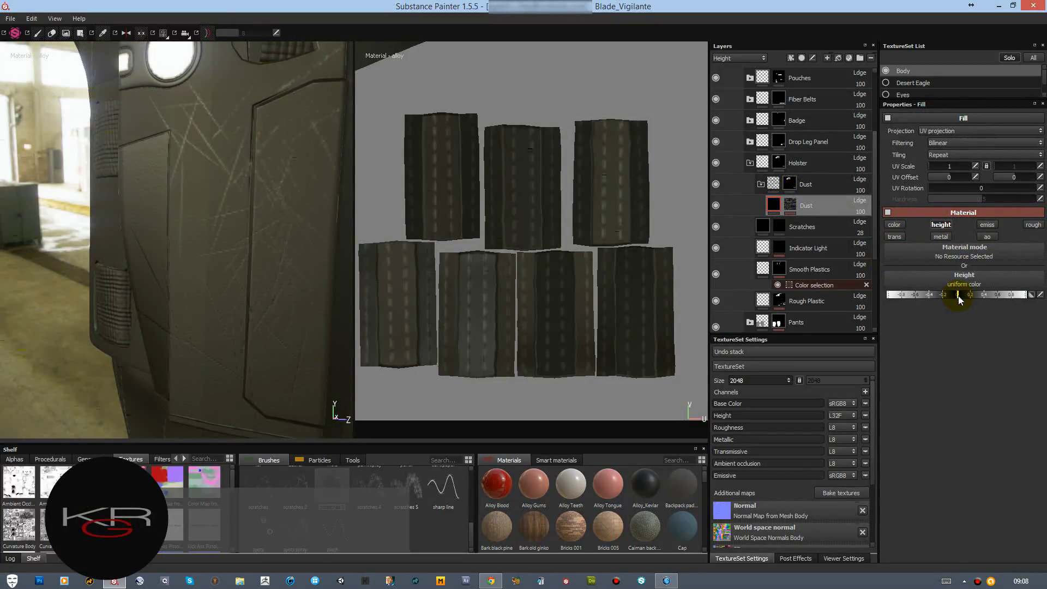
left_click_drag(277, 252, 346, 256, "alt")
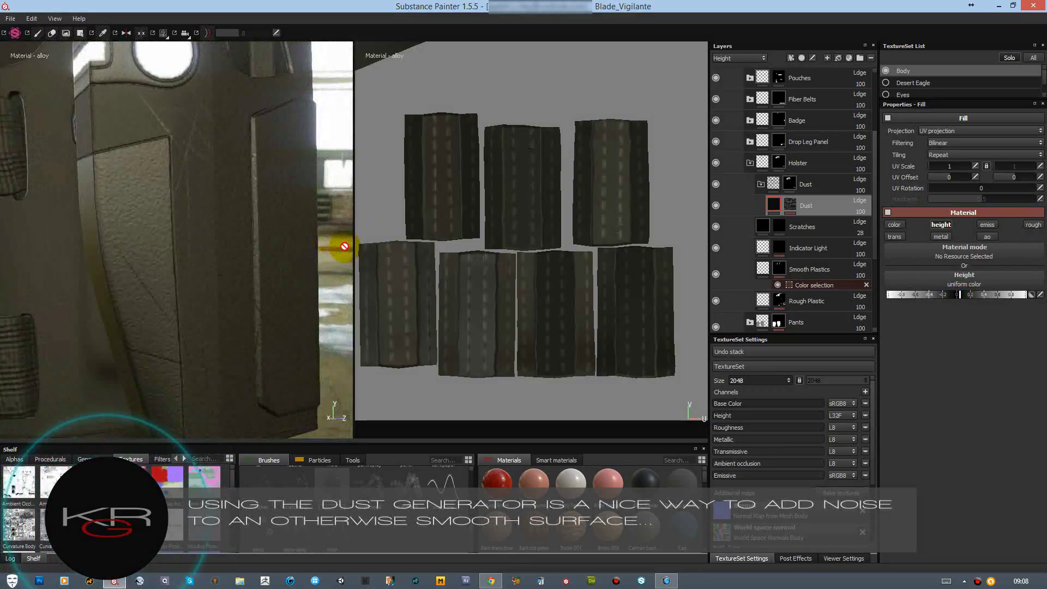
Step: Select the Dust layer and pan the UV view to another island
left_click(815, 209)
scroll(518, 234, "down", 2)
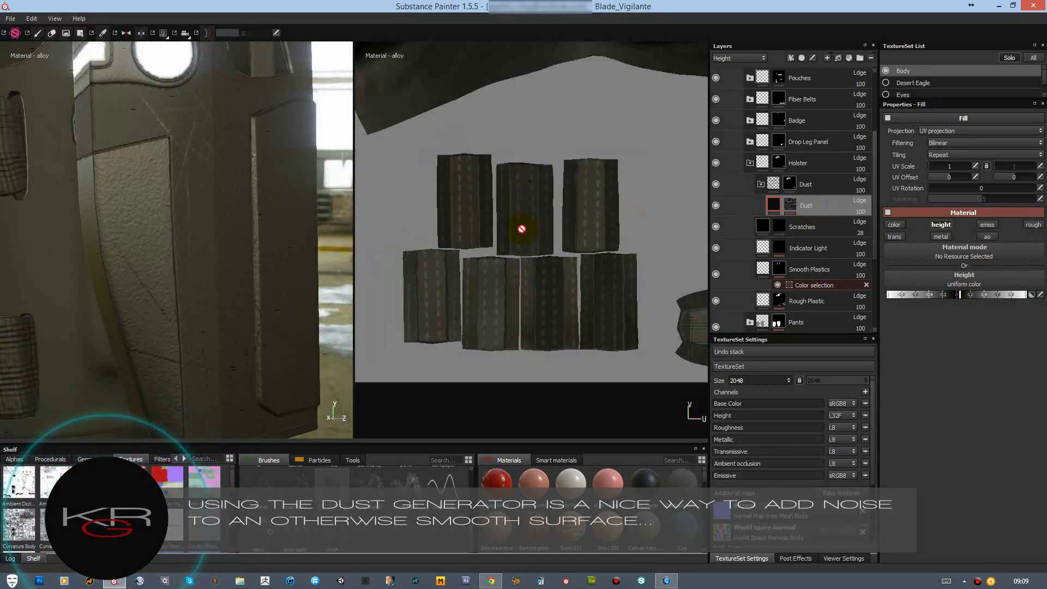
scroll(542, 135, "up", 3)
scroll(598, 332, "up", 3)
mouse_move(598, 331)
middle_mouse_down()
mouse_move(545, 407)
mouse_move(594, 267)
mouse_move(523, 281)
mouse_move(547, 280)
middle_mouse_up()
left_click(790, 204)
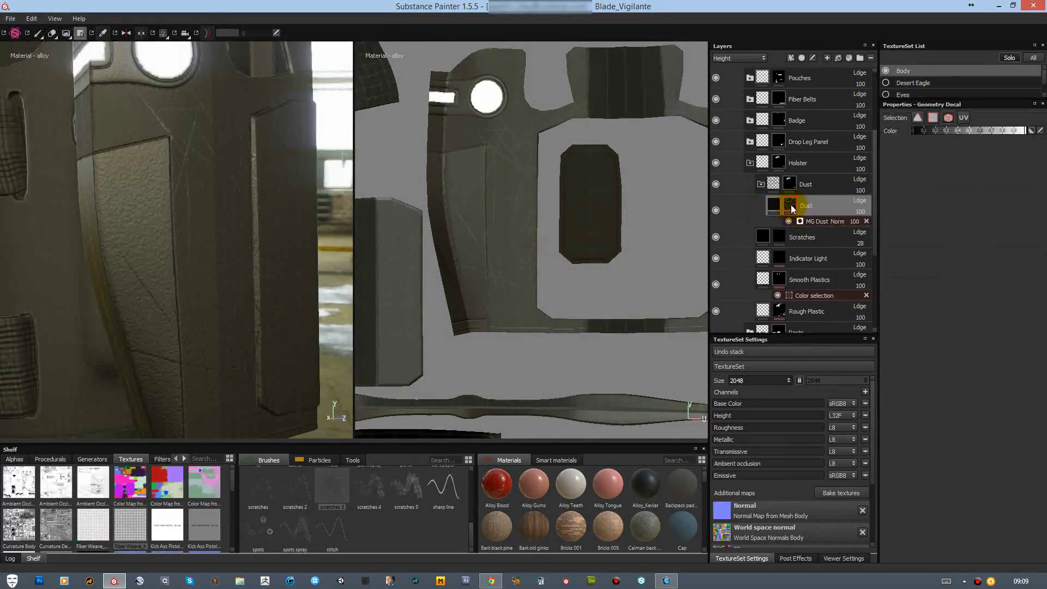
left_click(39, 36)
scroll(468, 530, "up", 5)
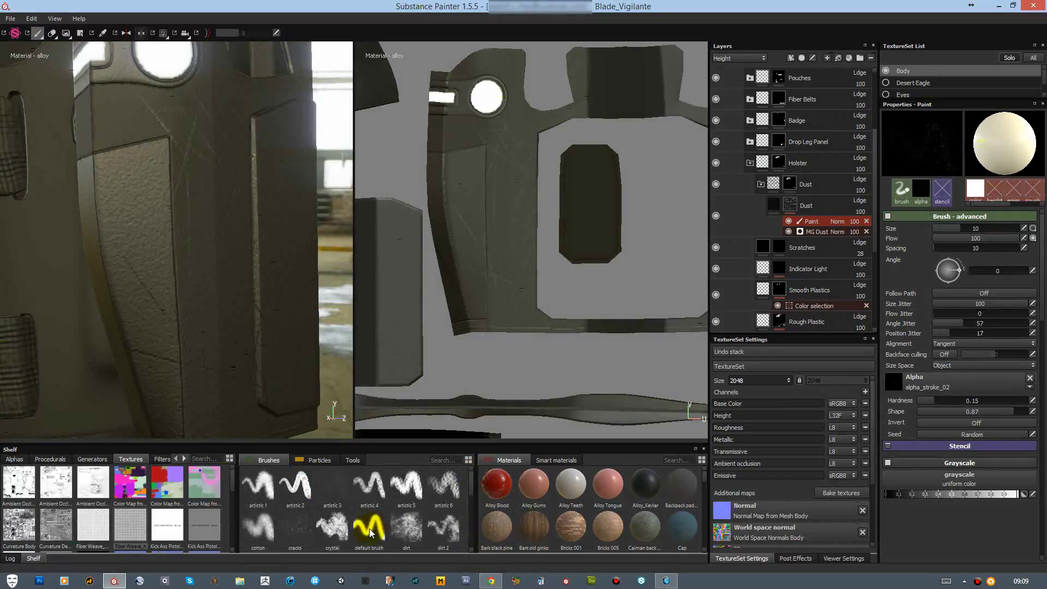
left_click(369, 527)
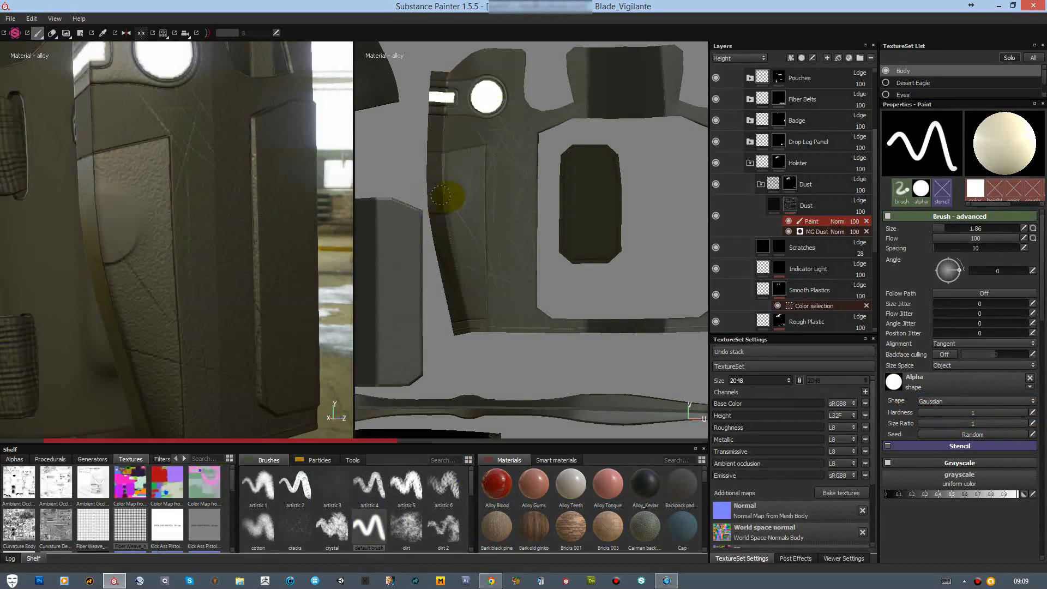
scroll(473, 258, "up", 2)
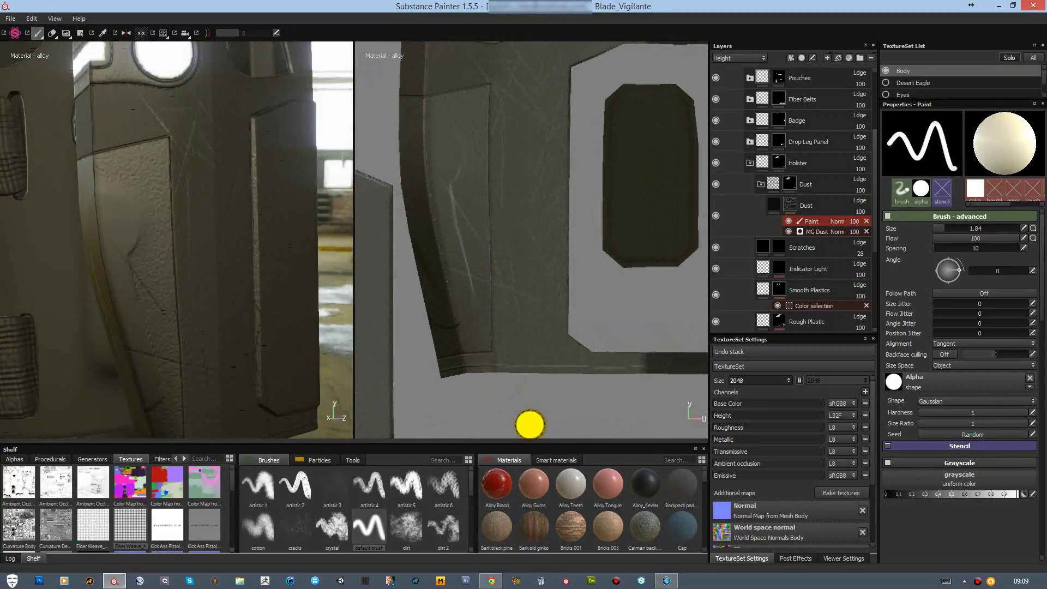
right_click_drag(401, 103, 414, 103, "ctrl")
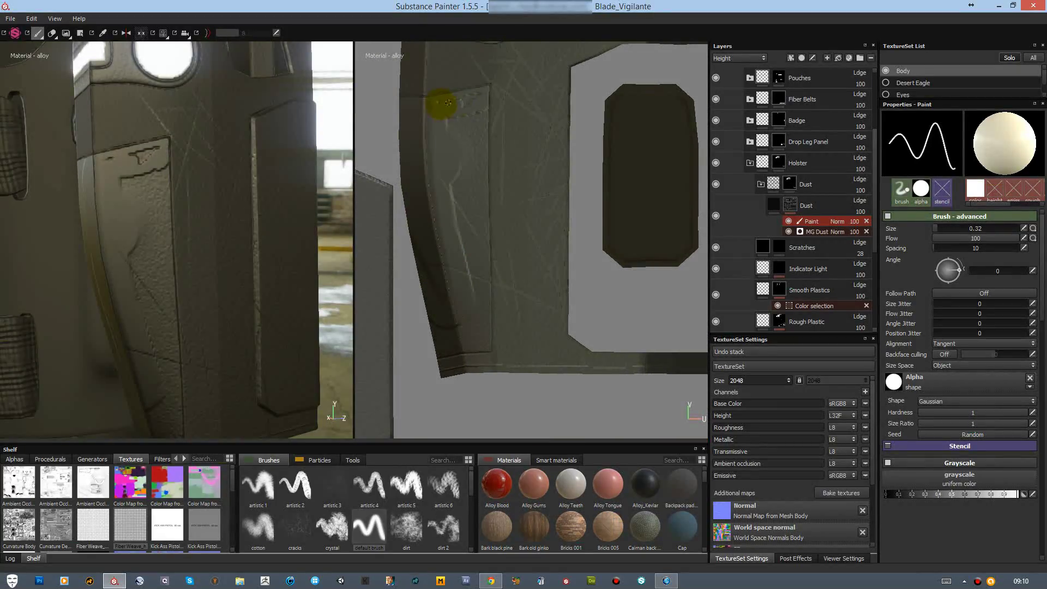
left_click(866, 221)
left_click(792, 186)
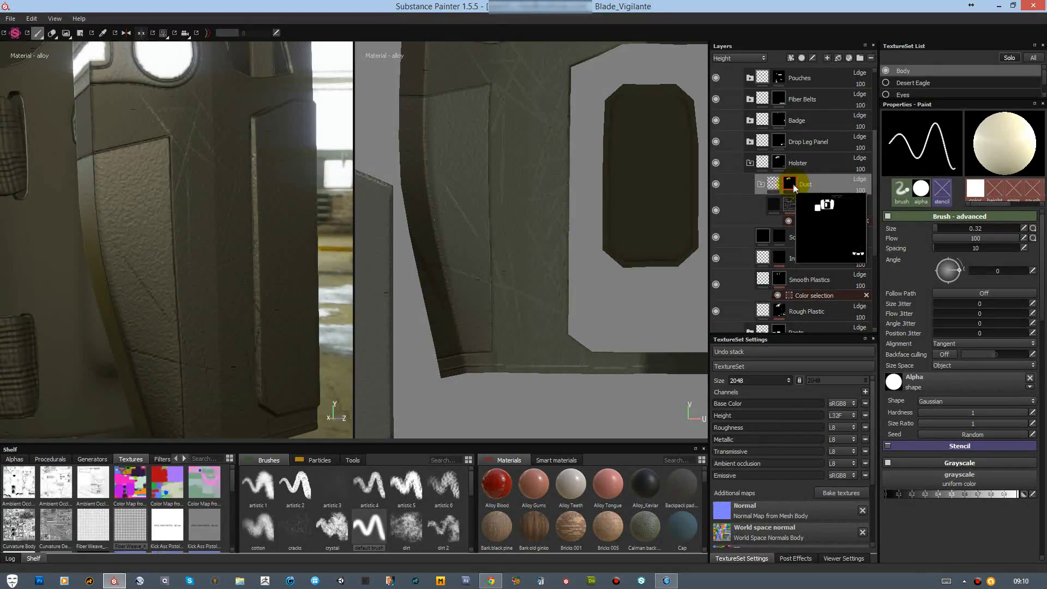
Step: Add a colour-selection mask to the Dust layer and pick the red ID colour
right_click(794, 188)
left_click(816, 191)
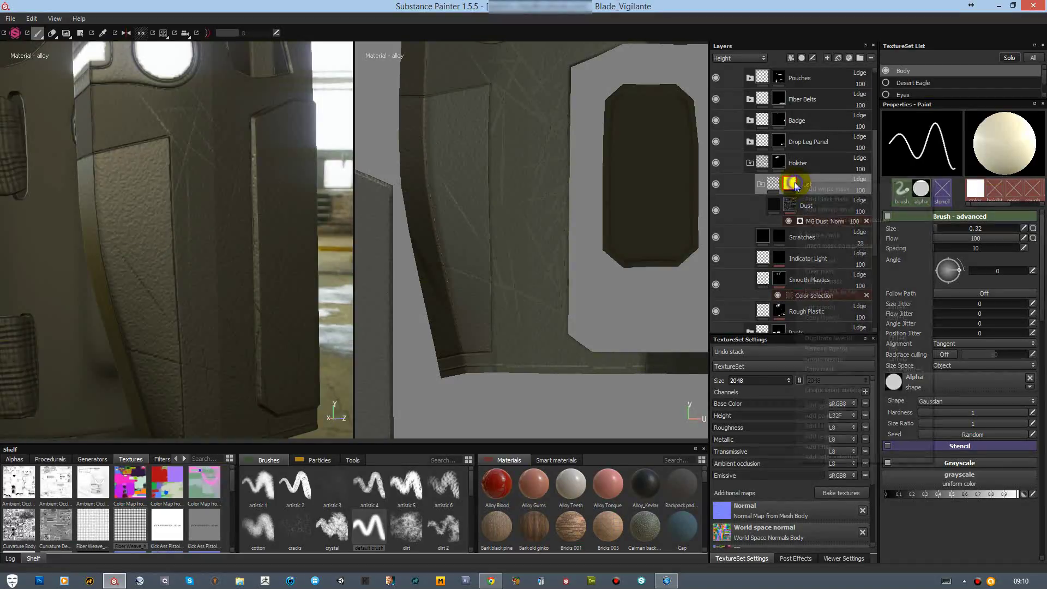
right_click(790, 186)
left_click(829, 219)
left_click(1023, 197)
left_click(459, 196)
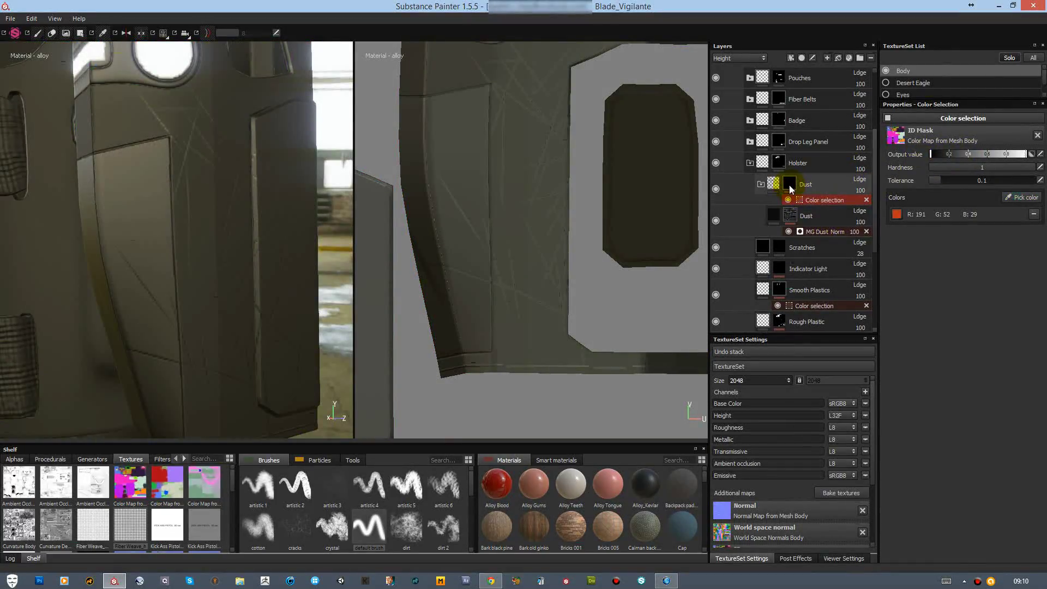
Step: Reset the Dust mask to white and limit the inner Dust layer to the yellow ID colour
left_click(790, 184)
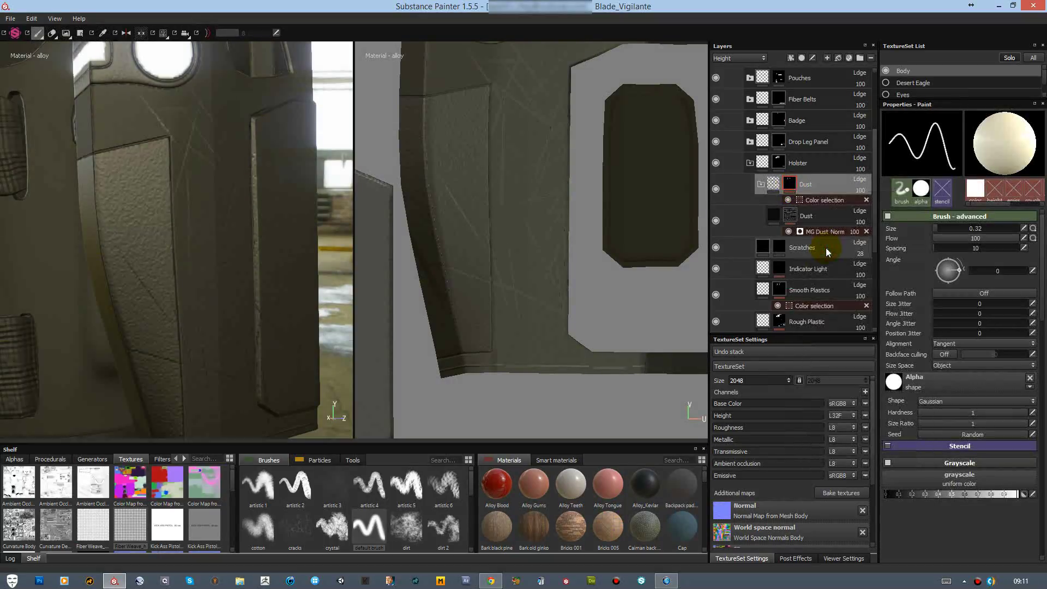
left_click(783, 162)
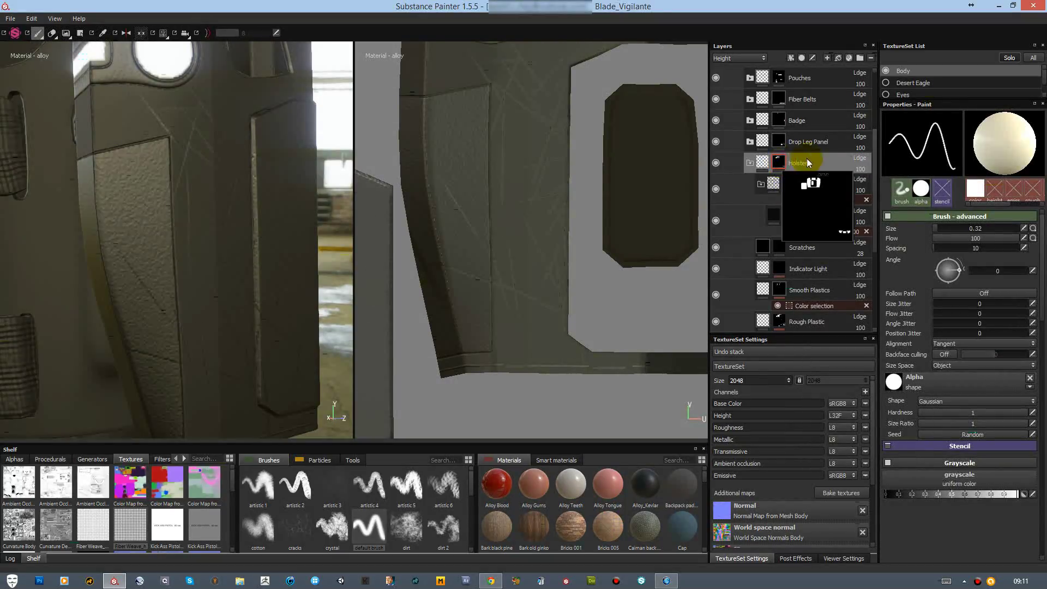
left_click(820, 157)
right_click(791, 186)
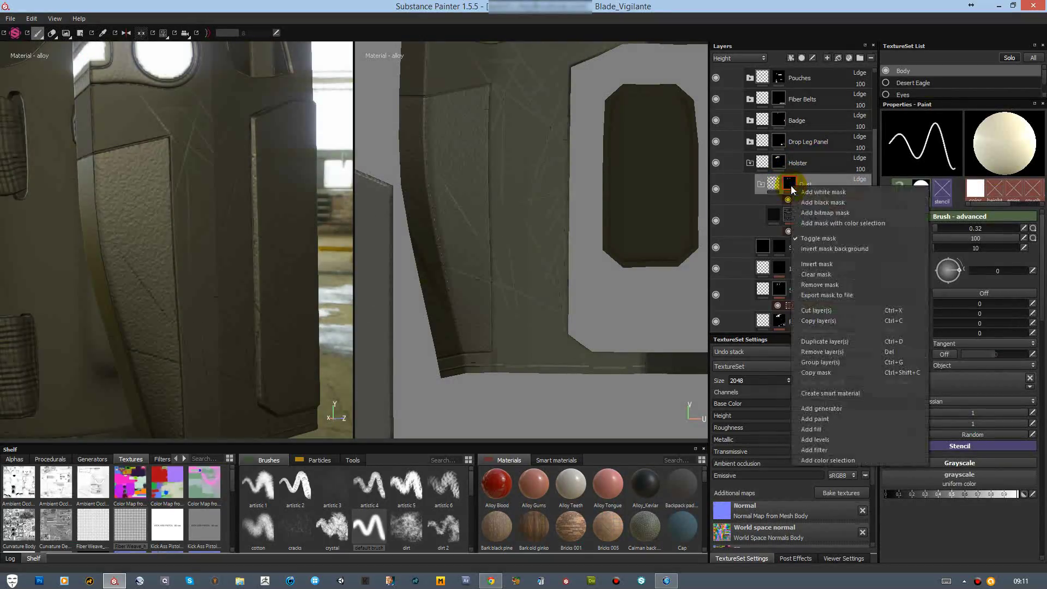
left_click(827, 246)
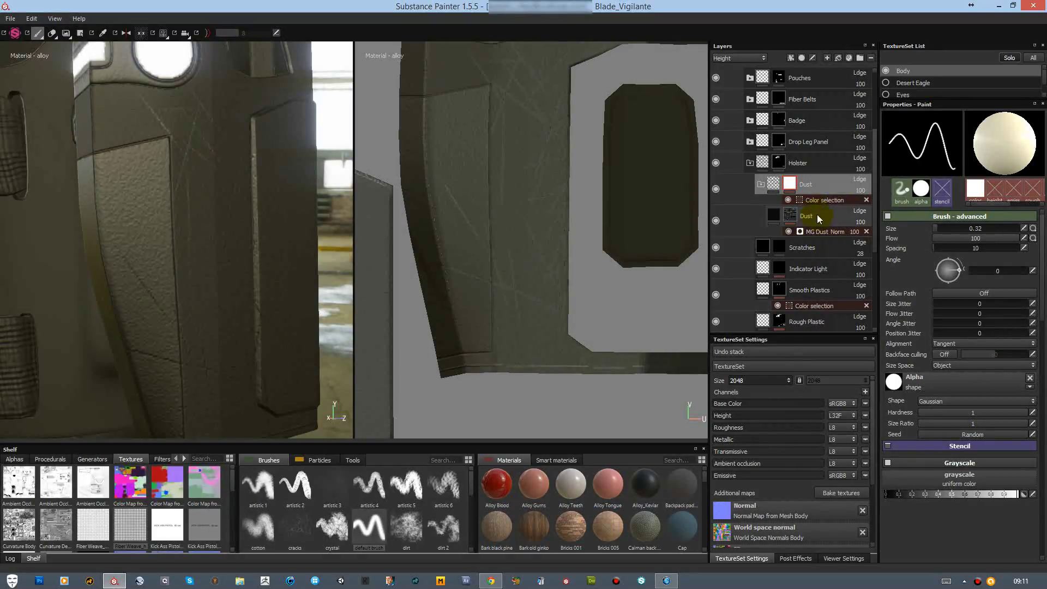
left_click_drag(841, 202, 806, 216)
left_click(825, 232)
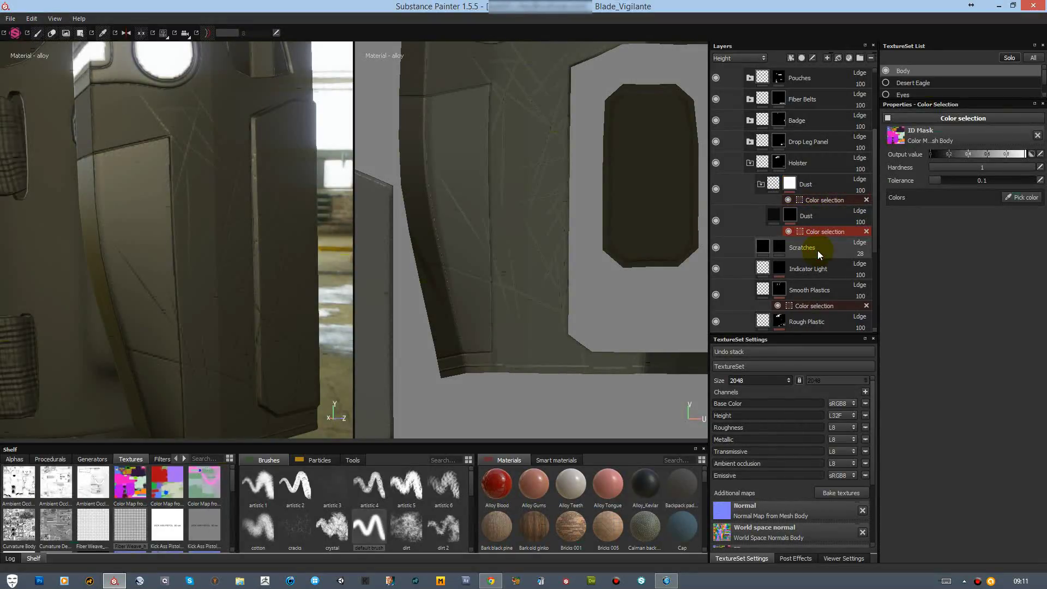
left_click(1022, 197)
left_click(538, 198)
Step: Add a generator to the inner Dust layer's mask and remove the Dust folder's colour mask
right_click(795, 220)
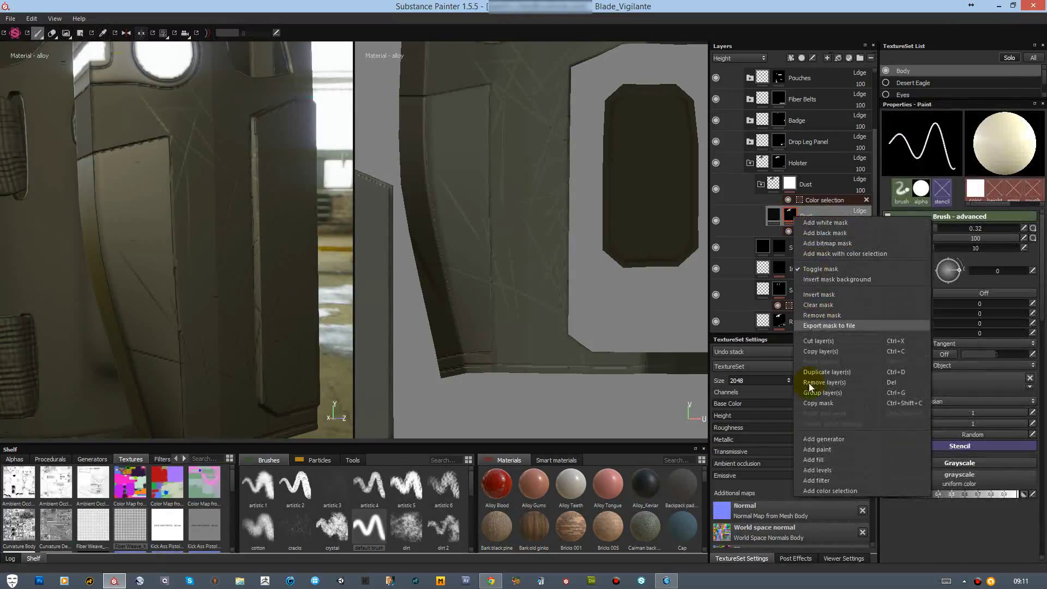
left_click(806, 381)
left_click(941, 133)
left_click(998, 152)
right_click(791, 185)
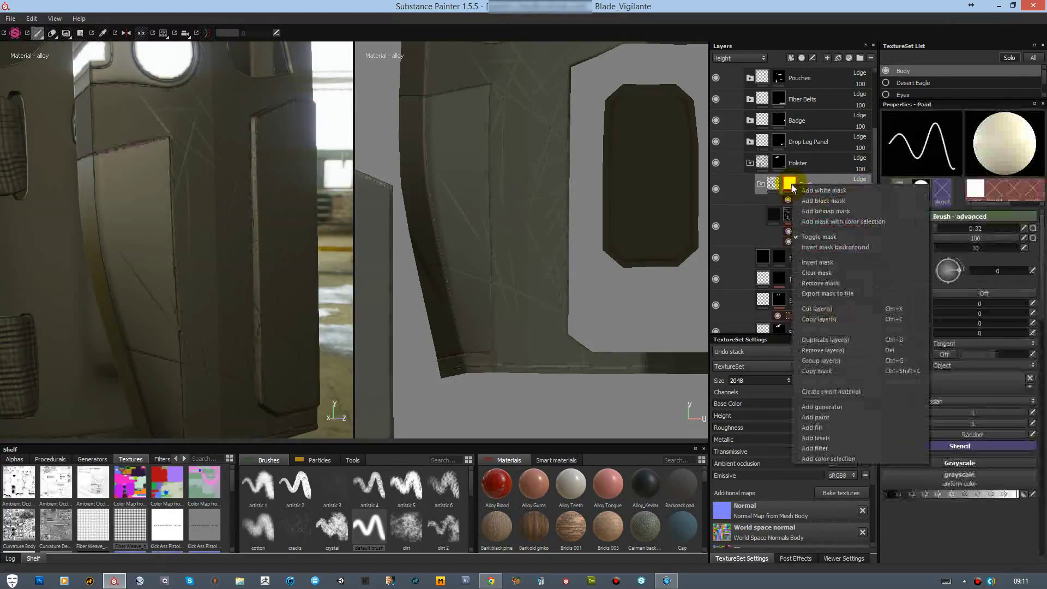
left_click(820, 283)
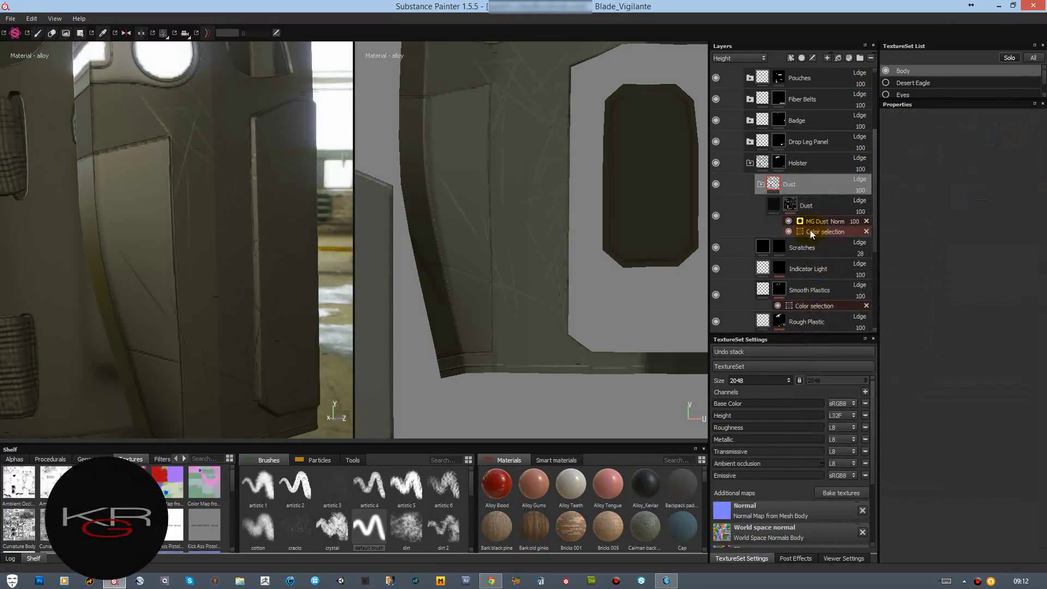
Step: Set the MG Dust generator to Level 0.77 and Occlusion Amount 0.09
left_click(823, 221)
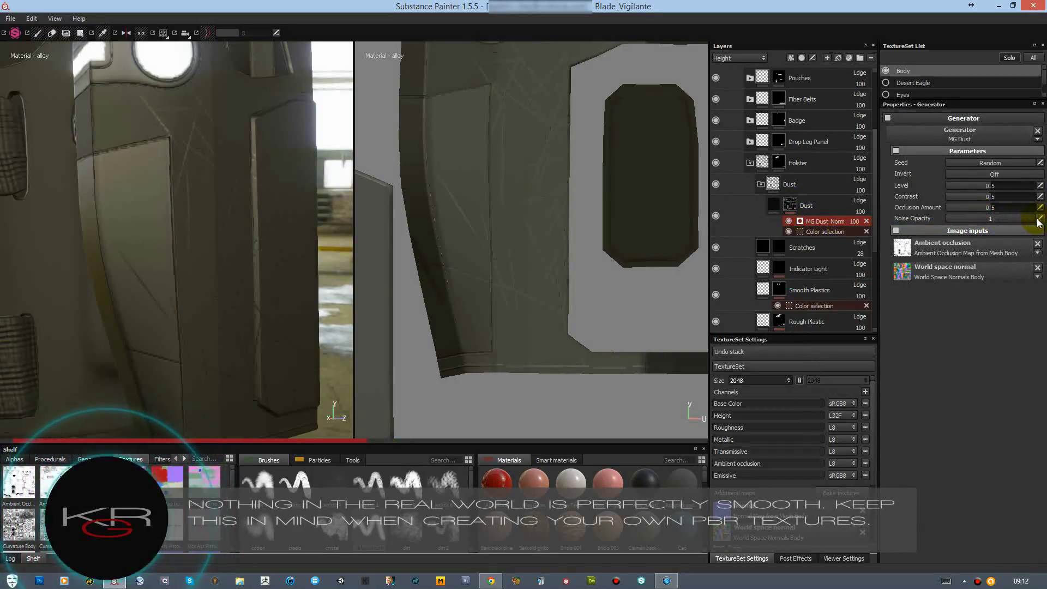
left_click(824, 231)
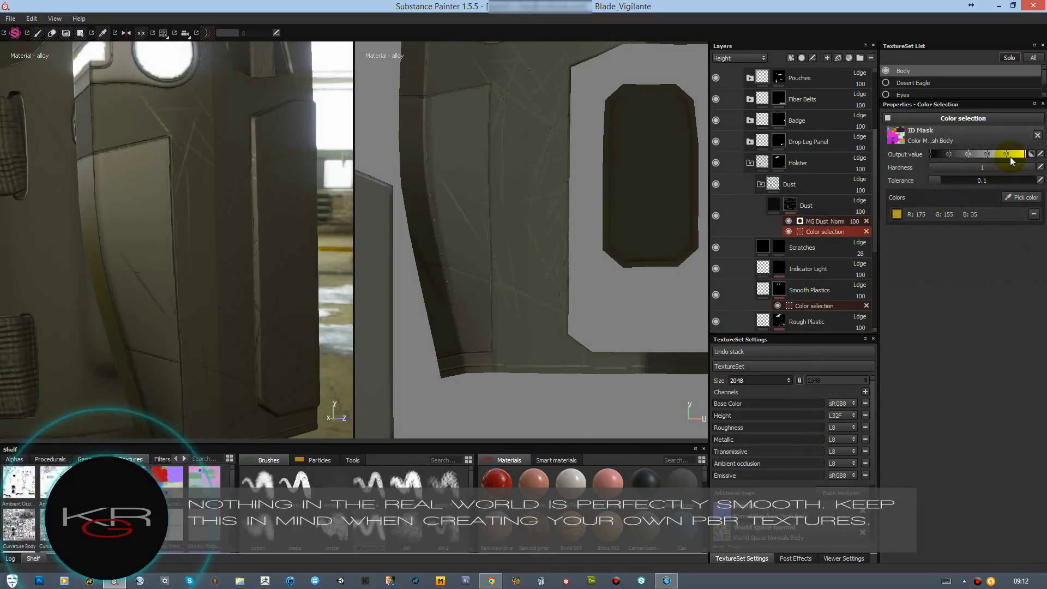
left_click(824, 221)
left_click_drag(962, 210, 954, 207)
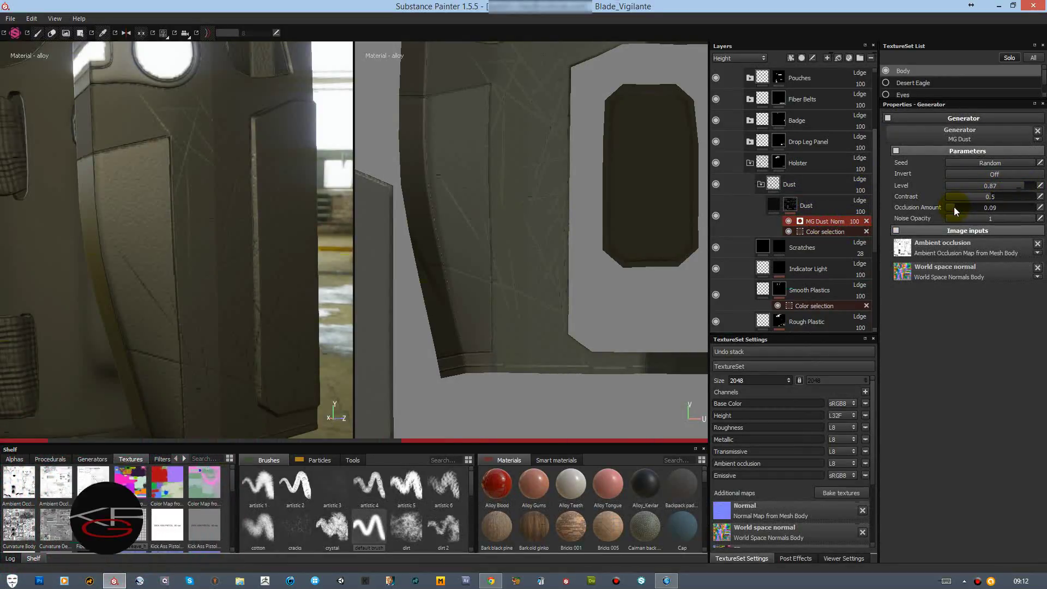
left_click(993, 187)
left_click_drag(1022, 192, 1012, 192)
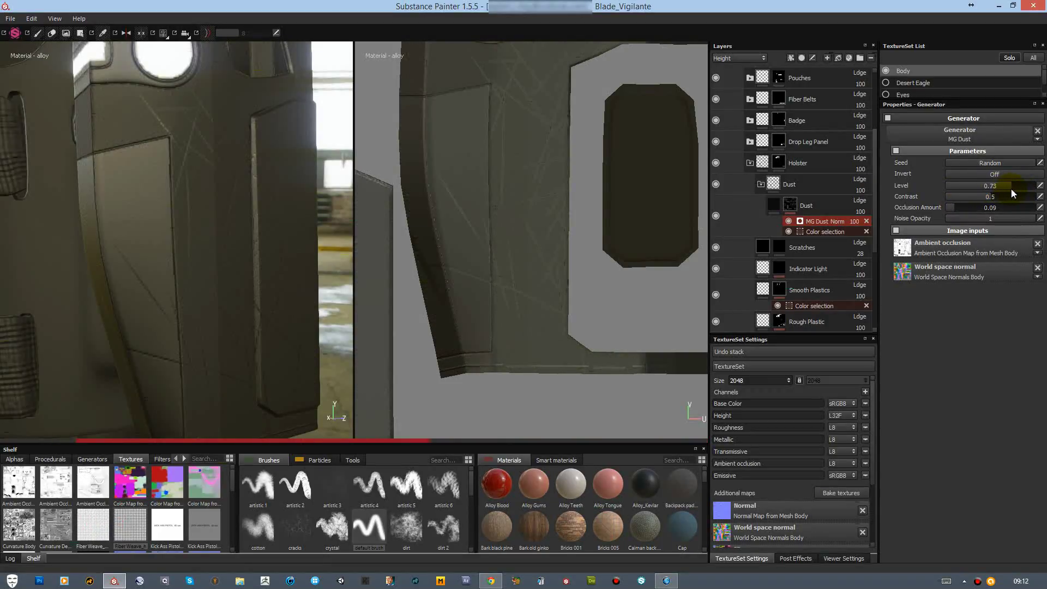
scroll(281, 233, "up", 2)
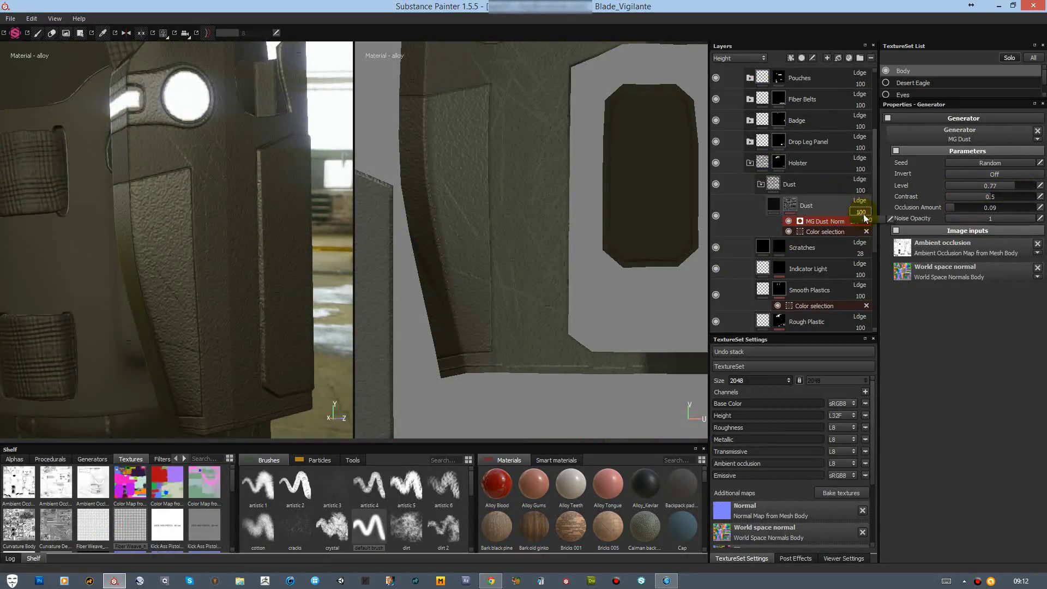
scroll(503, 199, "down", 2)
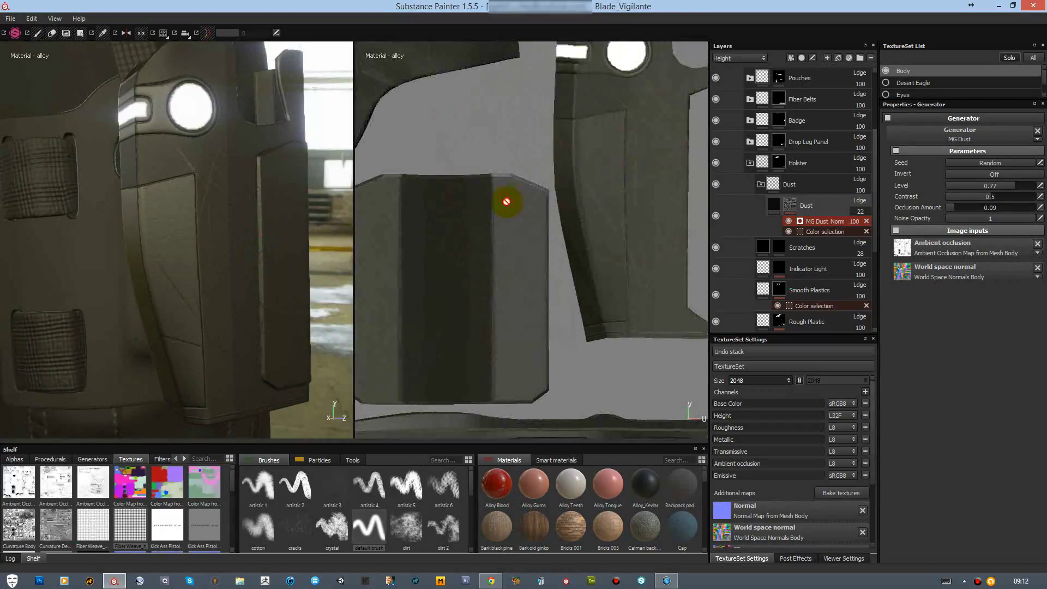
scroll(503, 199, "down", 2)
left_click(761, 184)
Step: Add a fill layer named Police Text with a black mask
left_click(801, 58)
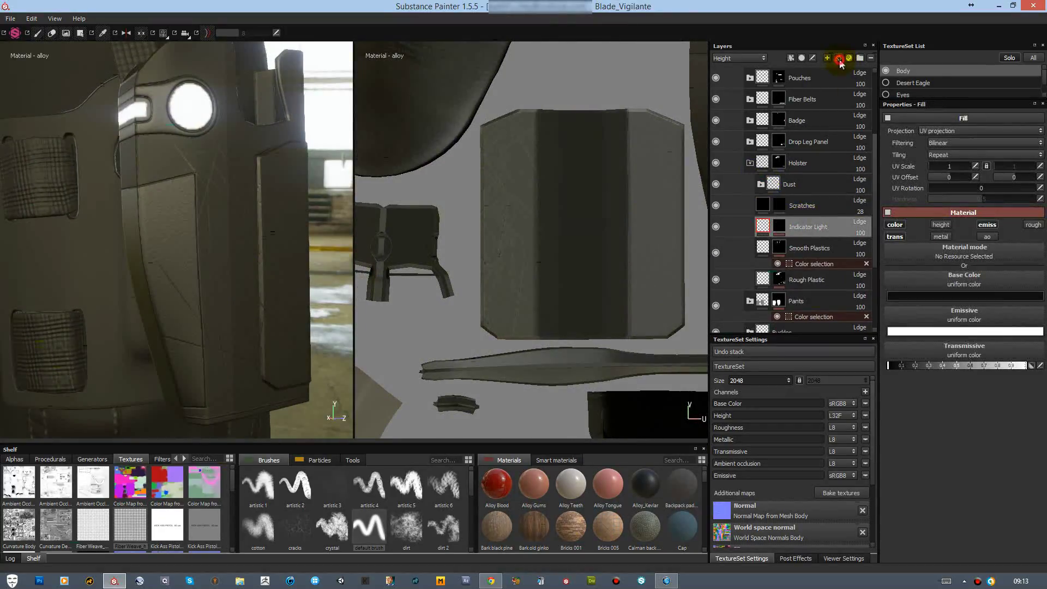
double_click(794, 227)
key("BackSpace")
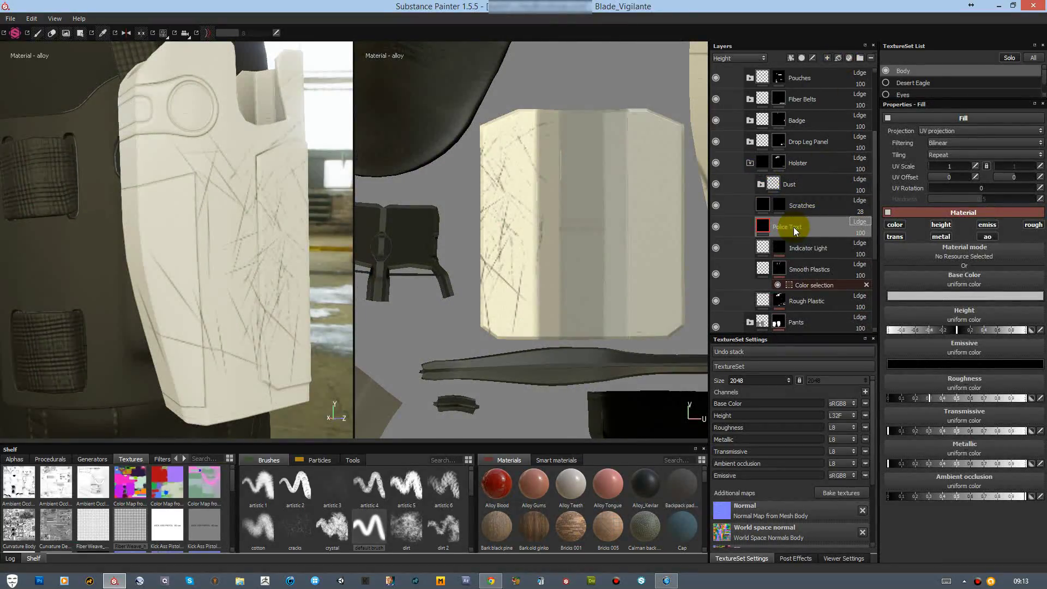
key("Return")
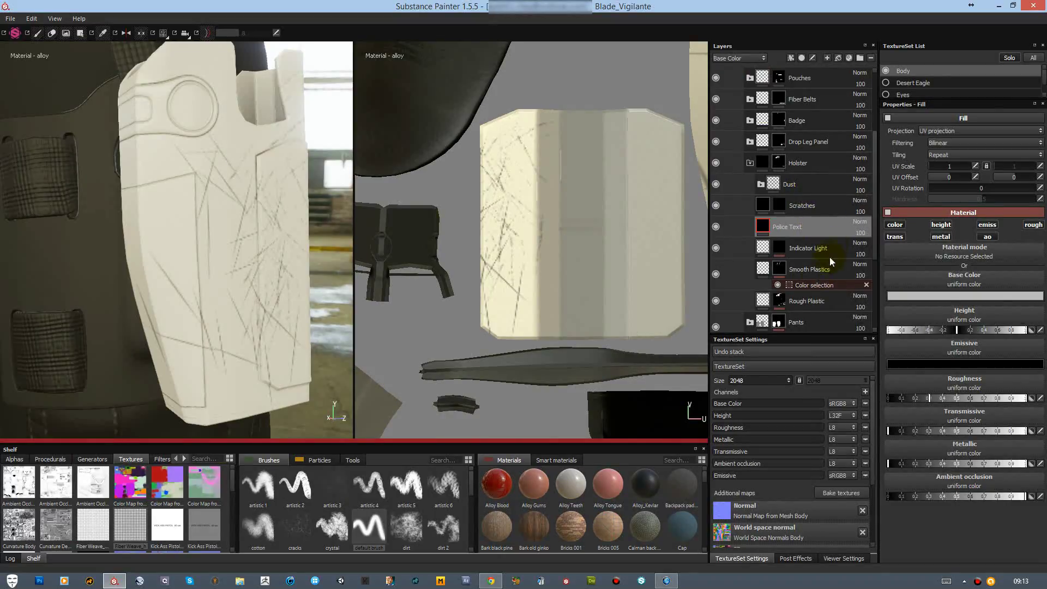
left_click(790, 57)
Step: Load the Police texture into the Projection tool and line it up over the holster panel
key("3")
scroll(229, 512, "down", 3)
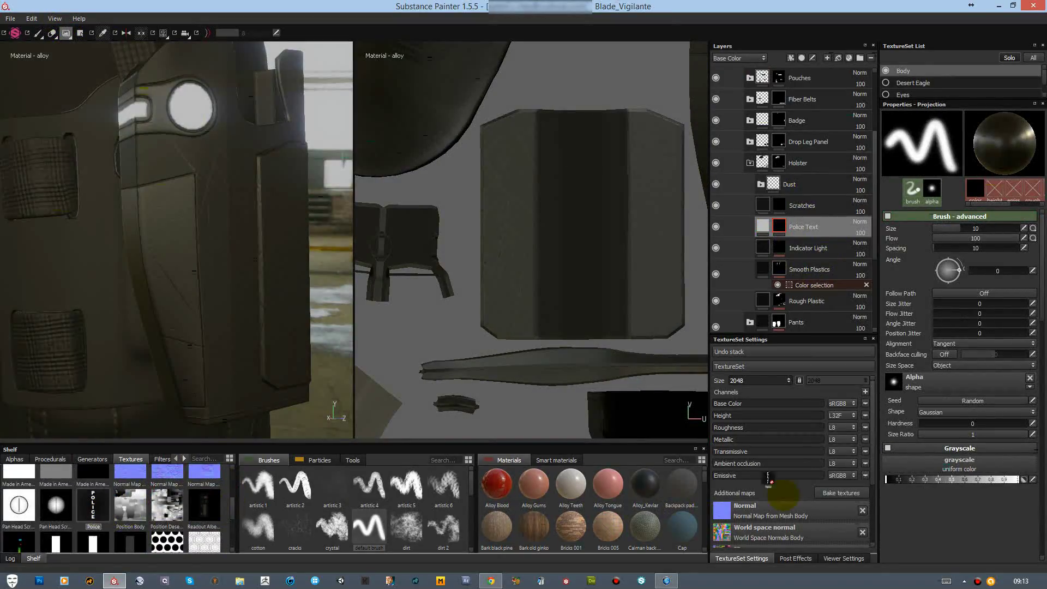
left_click_drag(93, 516, 960, 463)
scroll(576, 264, "up", 2)
middle_click_drag(577, 264, 614, 319)
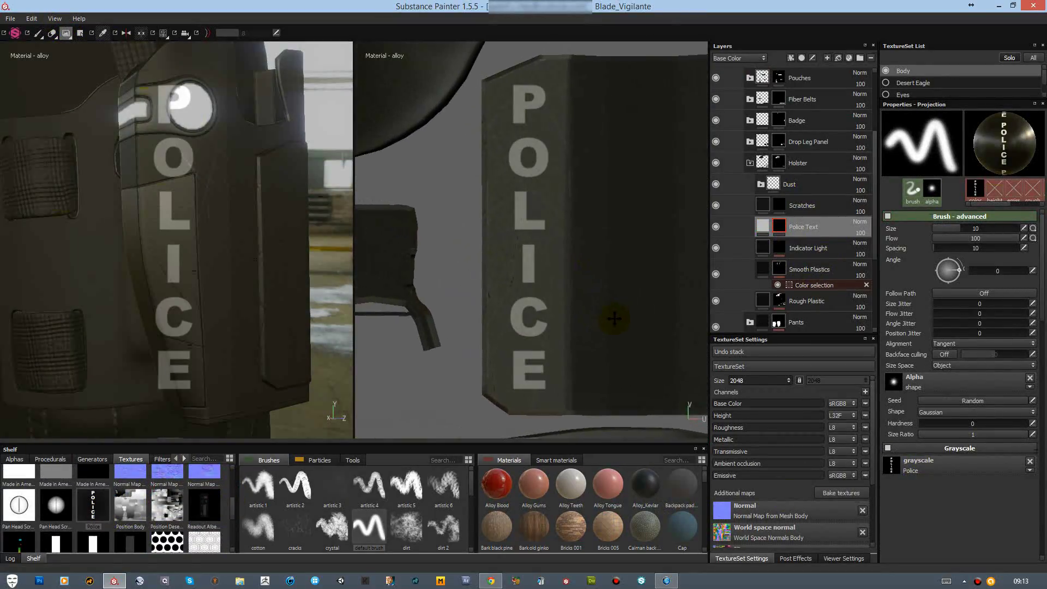
key("bracketleft")
key("bracketleft")
key("bracketleft")
Step: Group Police Text into a new Text folder with a black mask
left_click(860, 57)
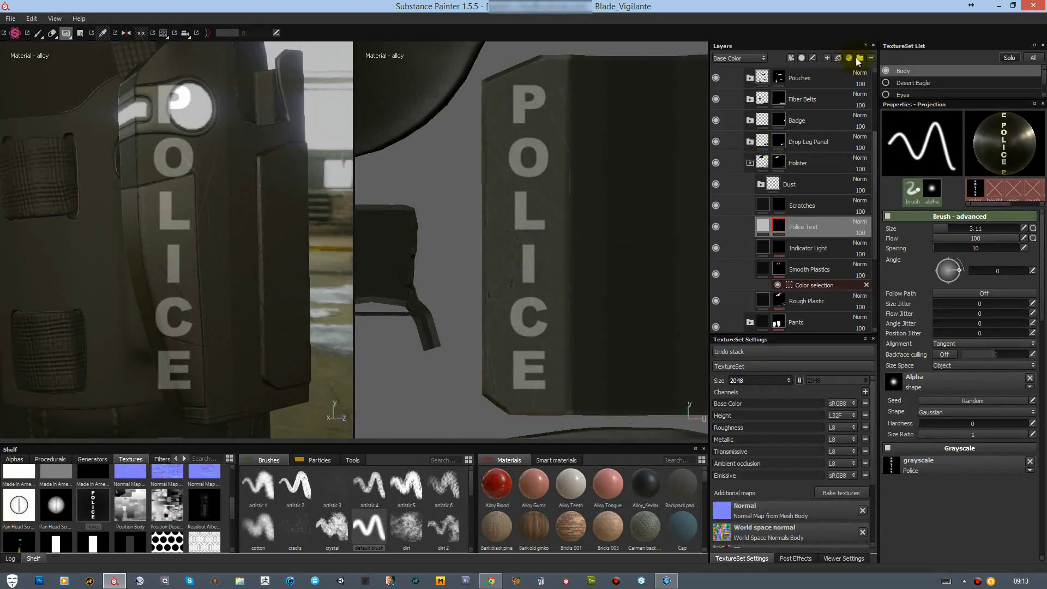
double_click(796, 227)
type("Text")
left_click_drag(820, 250, 813, 227)
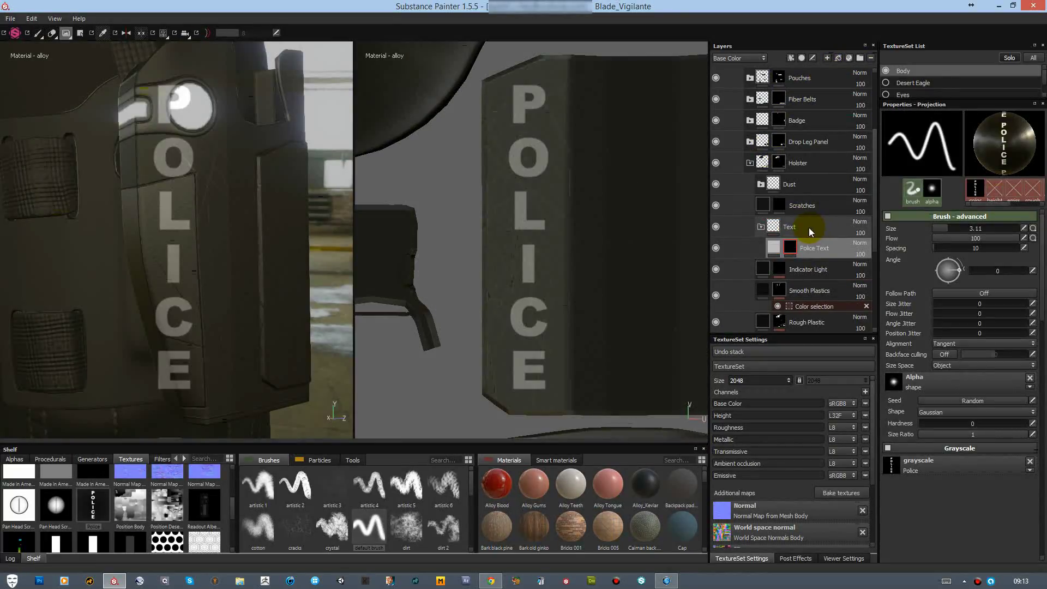
right_click(810, 228)
left_click(818, 234)
left_click(80, 32)
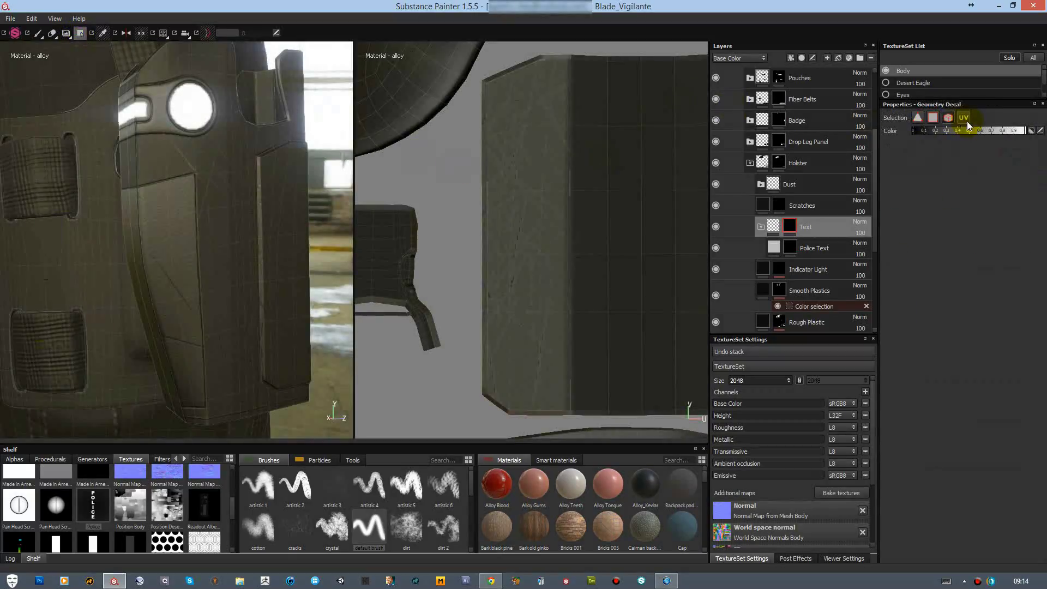
left_click(814, 249)
left_click(66, 33)
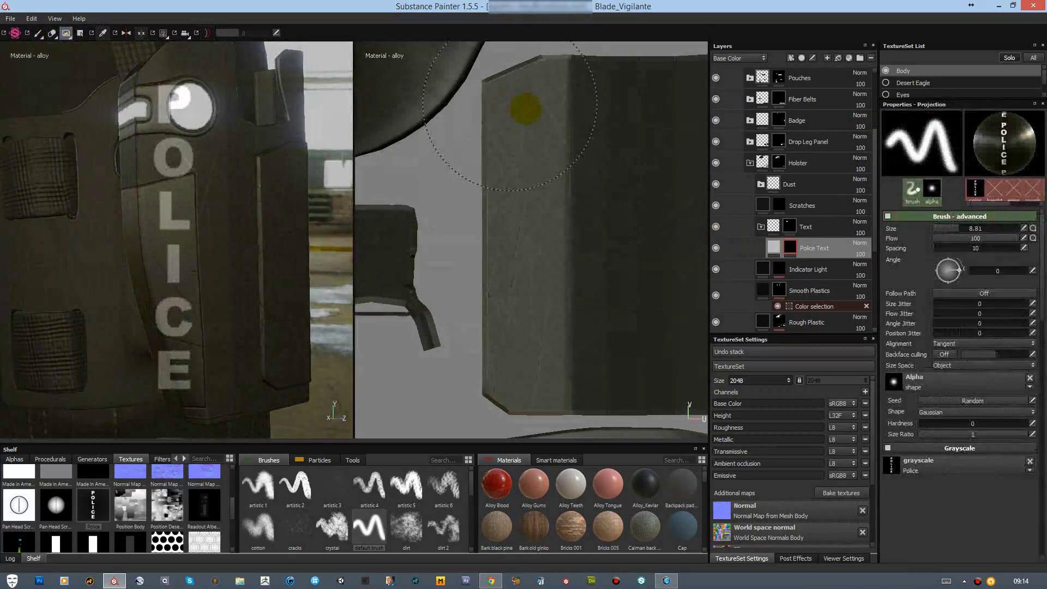
Step: Project the POLICE lettering down the holster panel
left_click(527, 110)
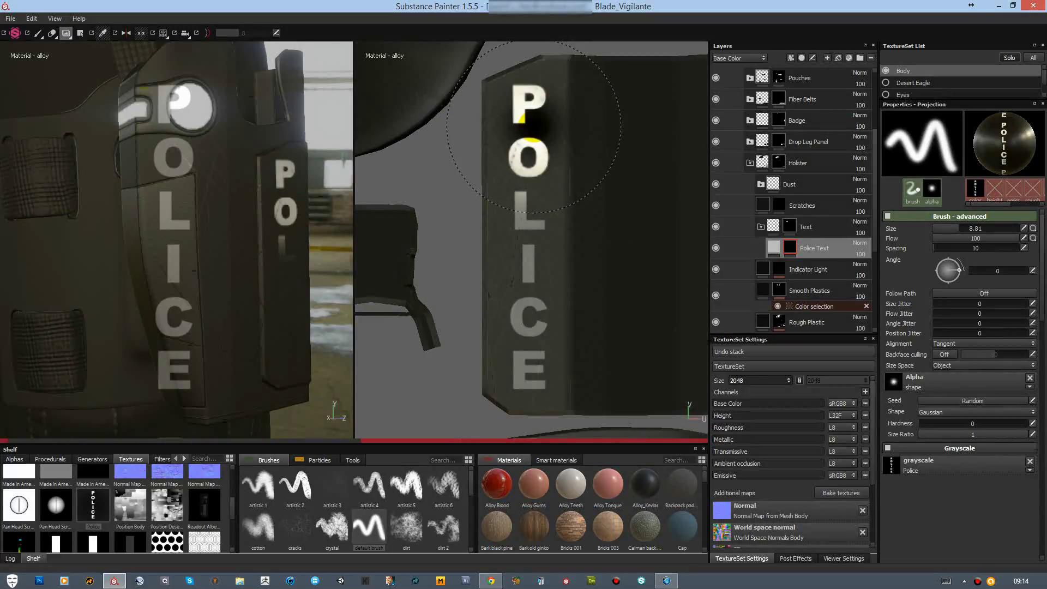
left_click(527, 254)
left_click_drag(528, 250, 528, 243)
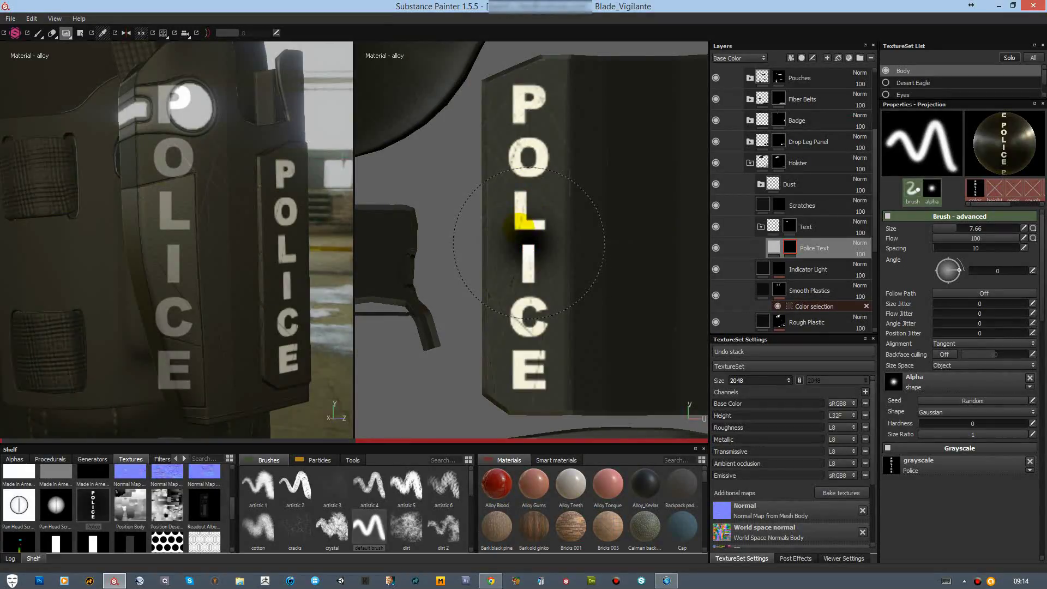
key("bracketleft")
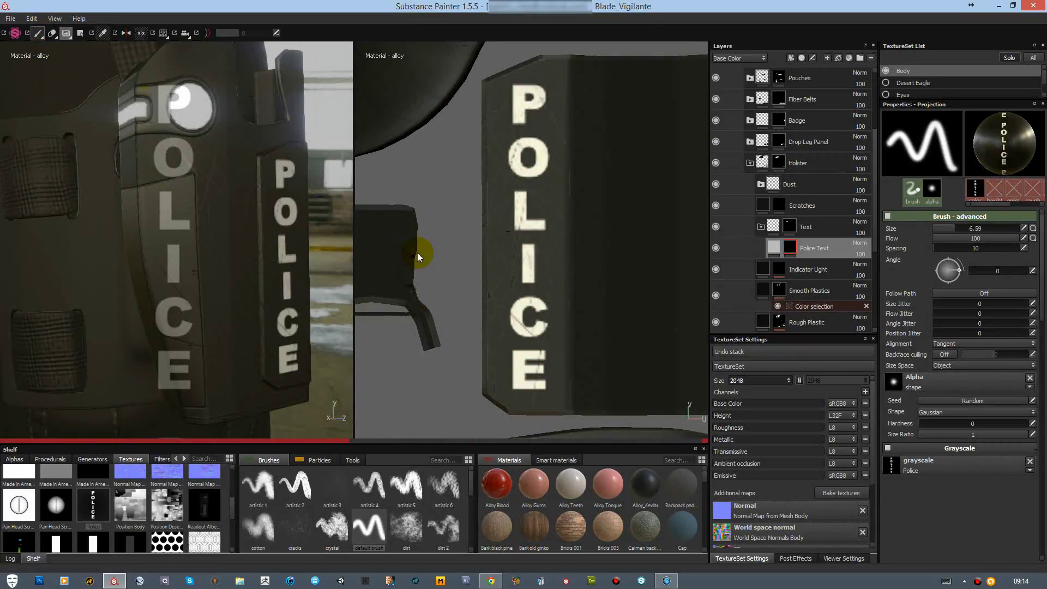
key("1")
right_click_drag(525, 253, 197, 293, "shift")
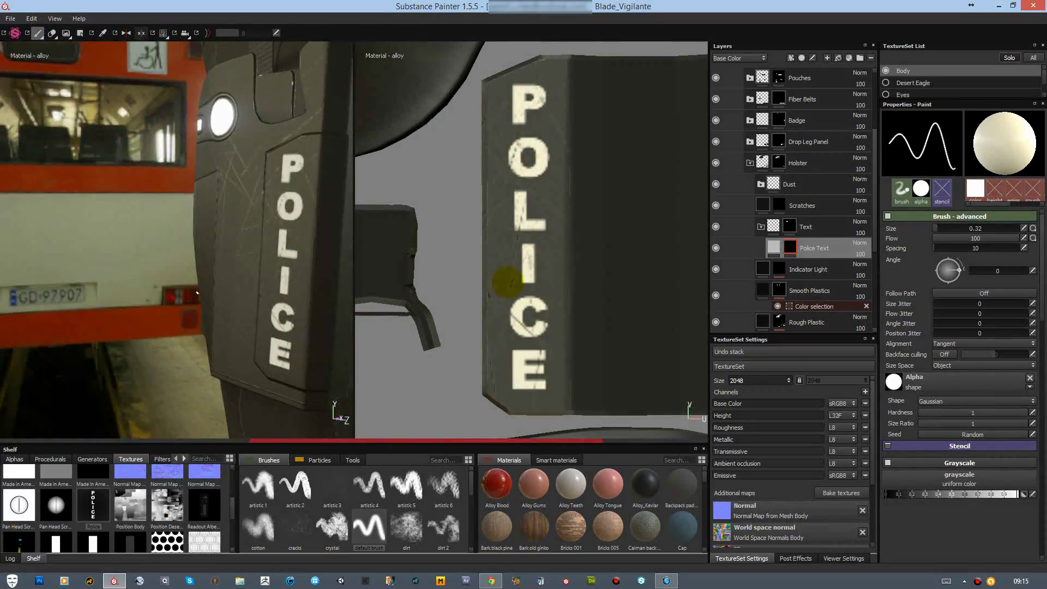
Step: Turn off colour, emissive, transmissive and metal on the Police Text fill, and move Dust below it
left_click(774, 248)
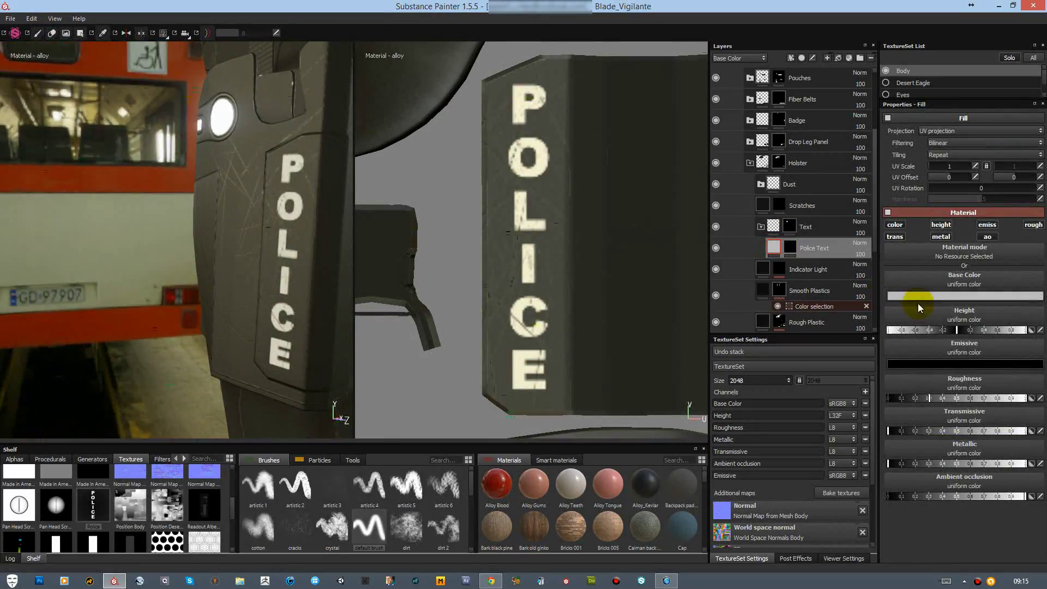
left_click(988, 225)
left_click(895, 225)
left_click(940, 236)
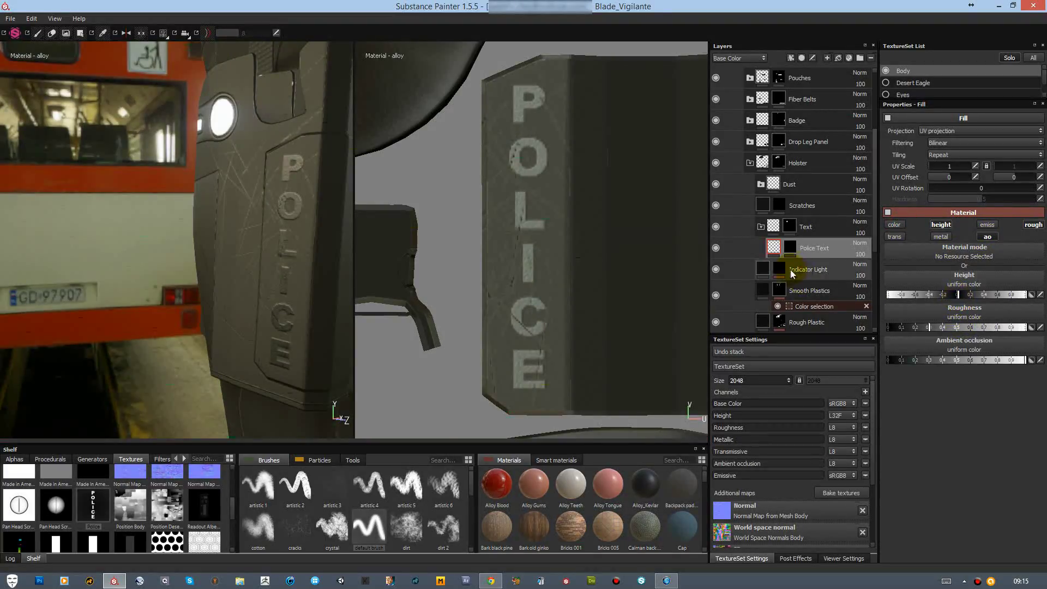
left_click_drag(807, 184, 803, 259)
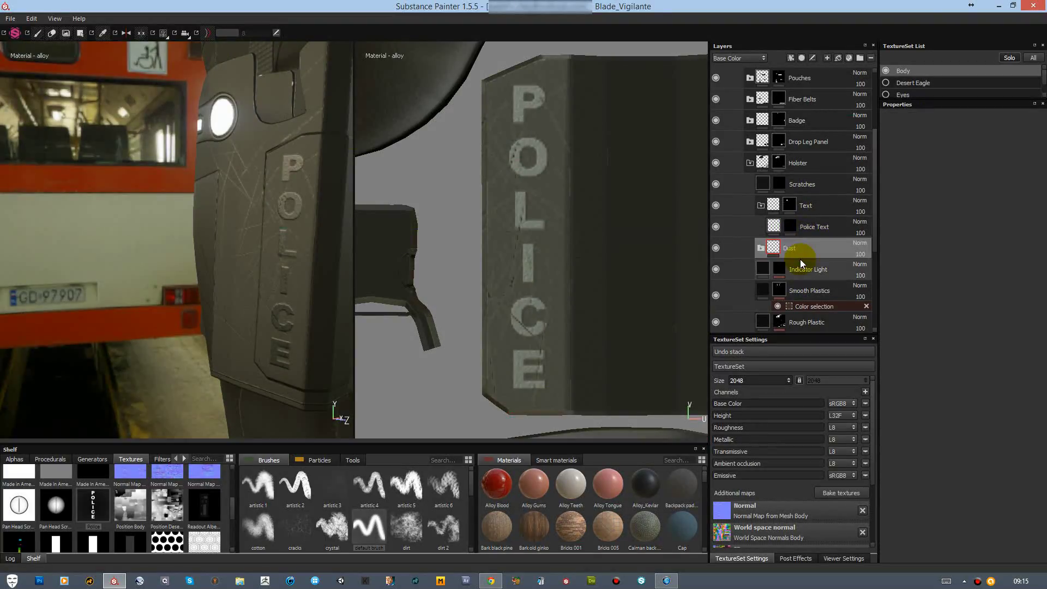
left_click(774, 226)
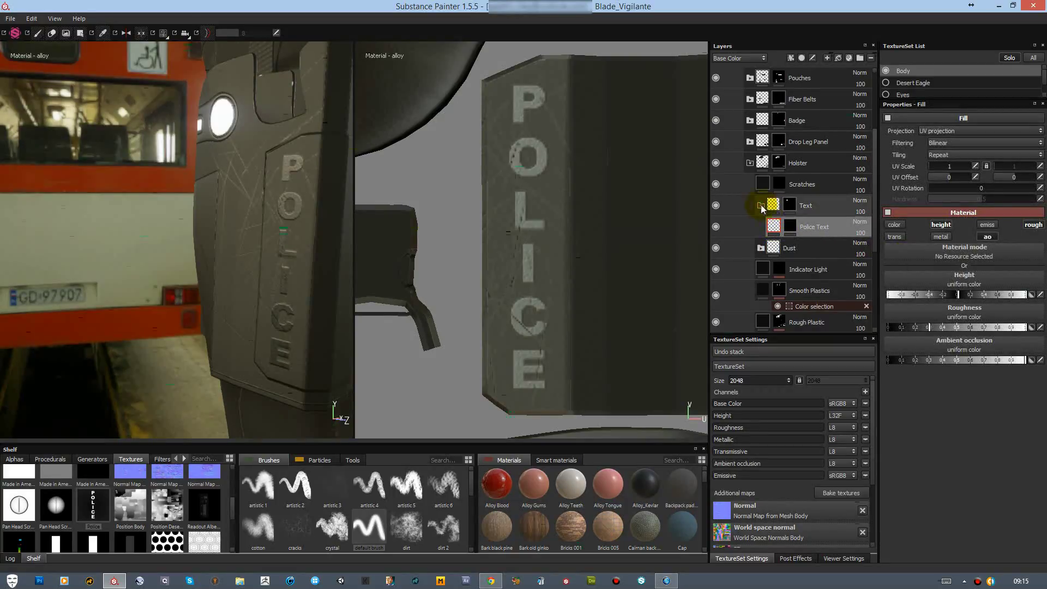
left_click(1040, 328)
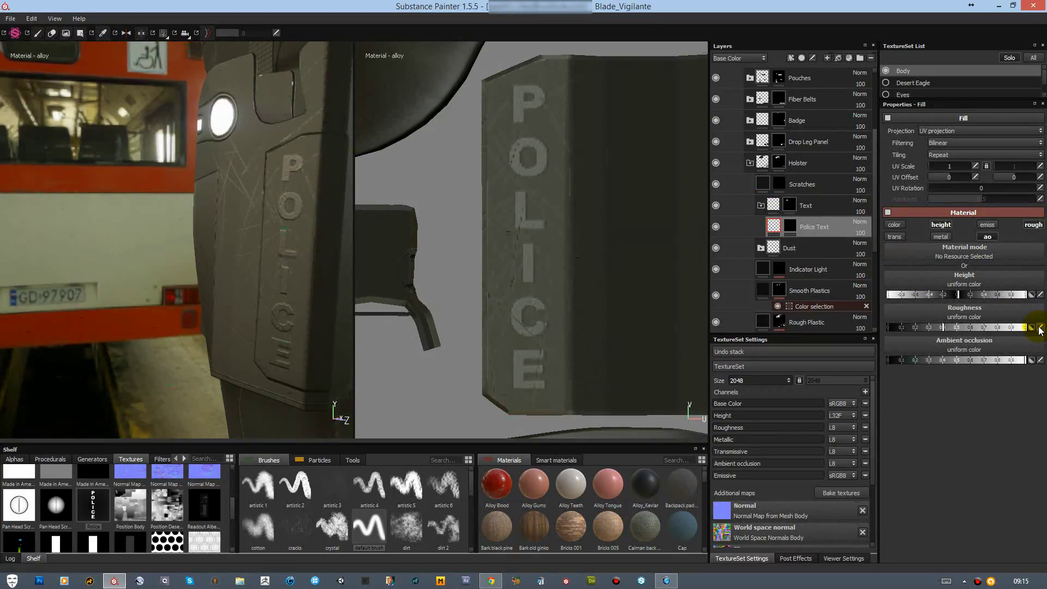
Step: Re-enable colour on the POLICE decal as white and add a fill layer above Scratches
left_click(728, 75)
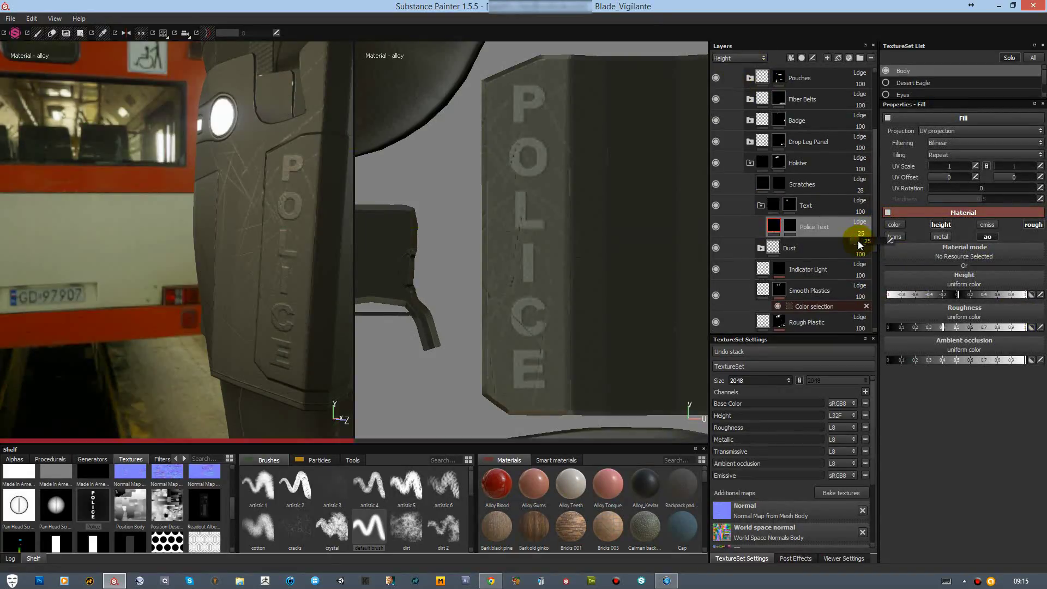
left_click(895, 224)
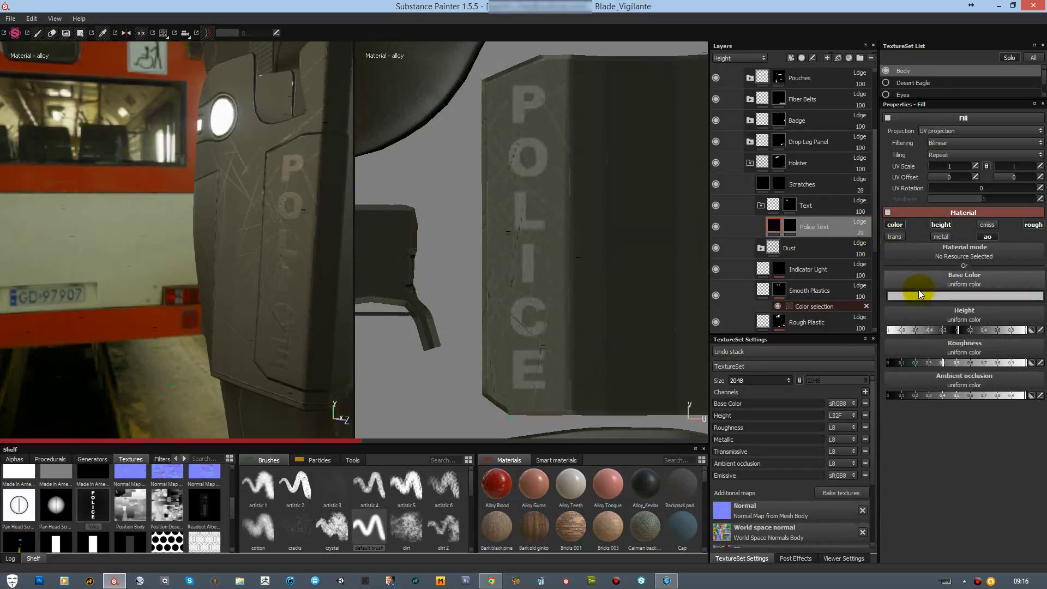
left_click(918, 294)
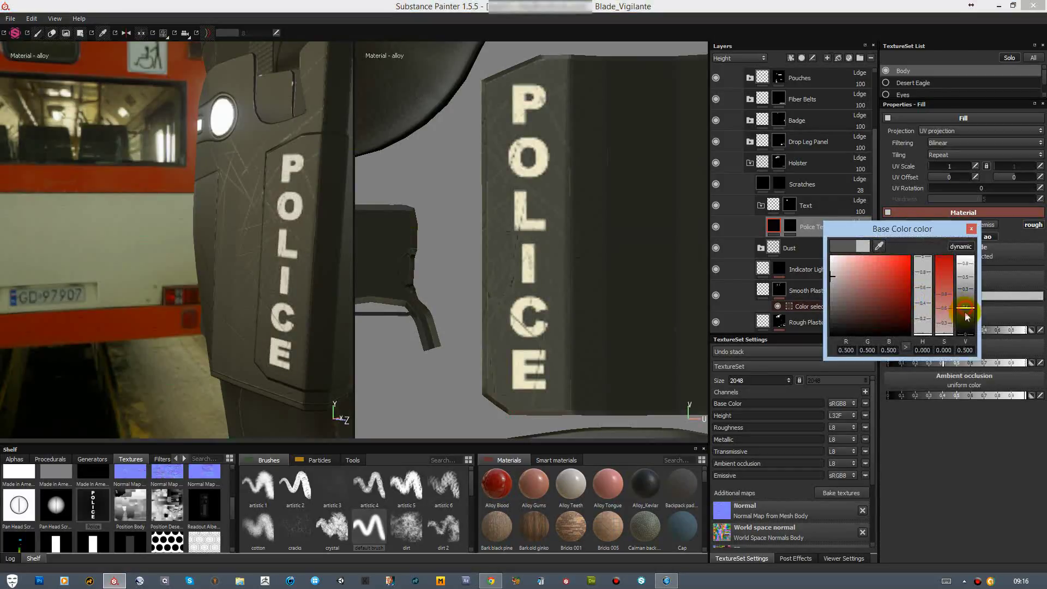
left_click(760, 208)
left_click(759, 60)
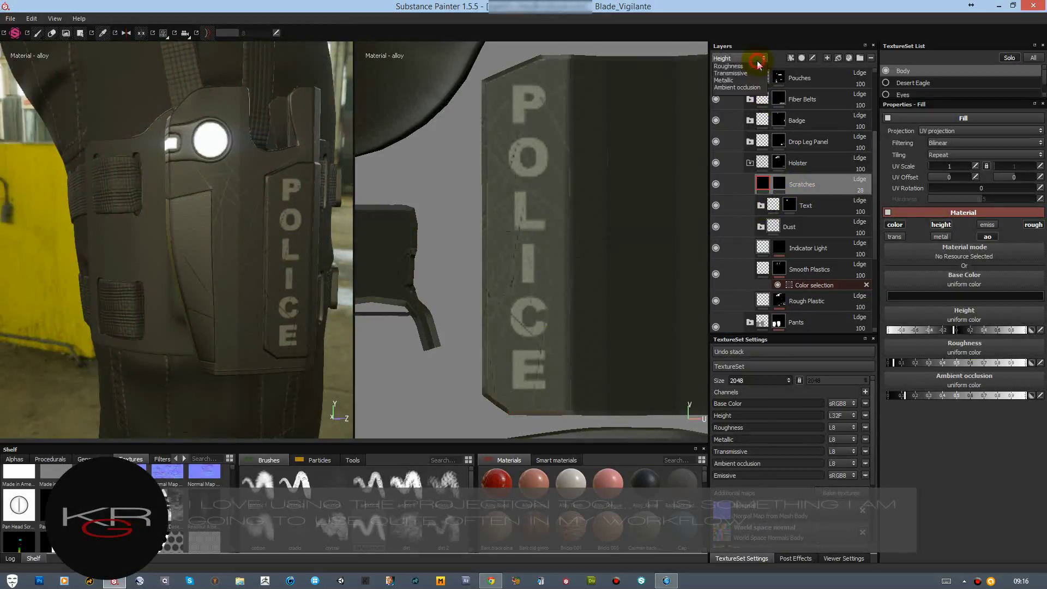
left_click(838, 57)
Step: Name the fill layer Scuffs, add a mask, and paint scuff strokes over POLICE
double_click(802, 181)
type("Sc")
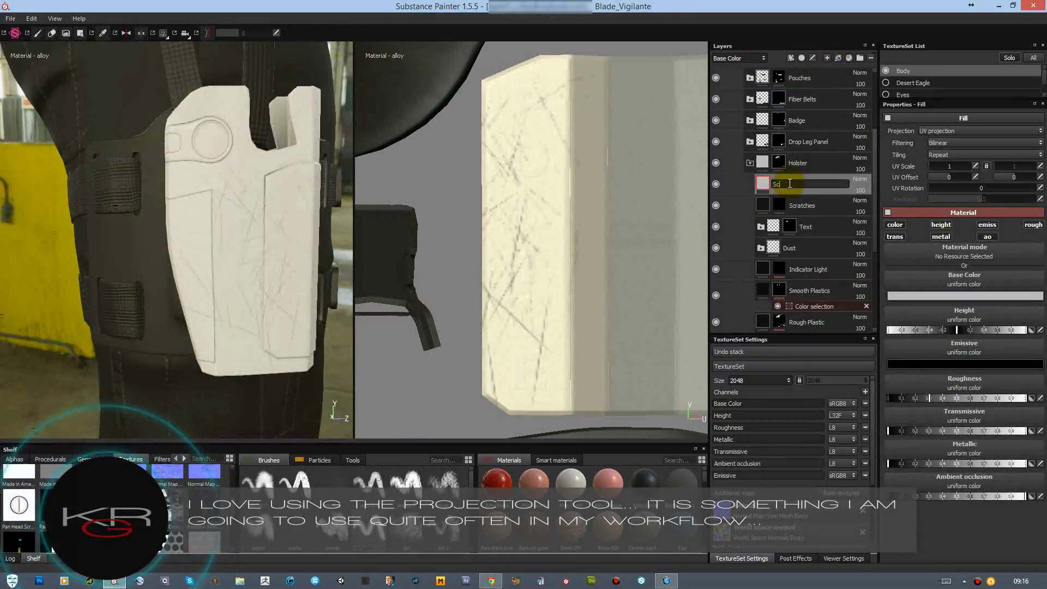
type("uffs")
key("Return")
right_click(806, 183)
left_click(822, 208)
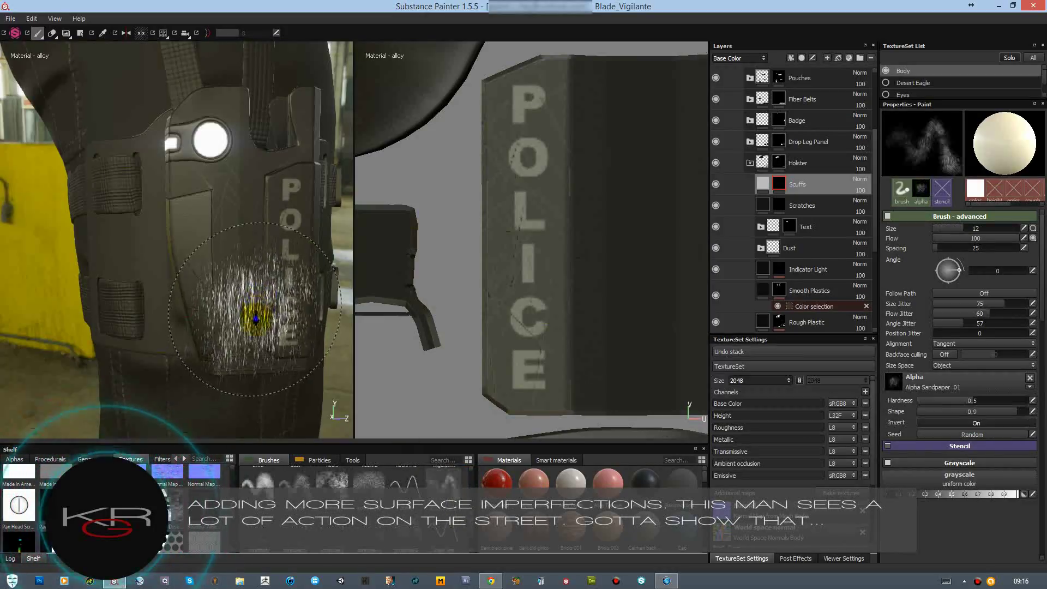
mouse_move(256, 317)
left_mouse_down("alt")
mouse_move(210, 428)
mouse_move(224, 203)
mouse_move(201, 264)
mouse_move(294, 289)
left_mouse_up("alt")
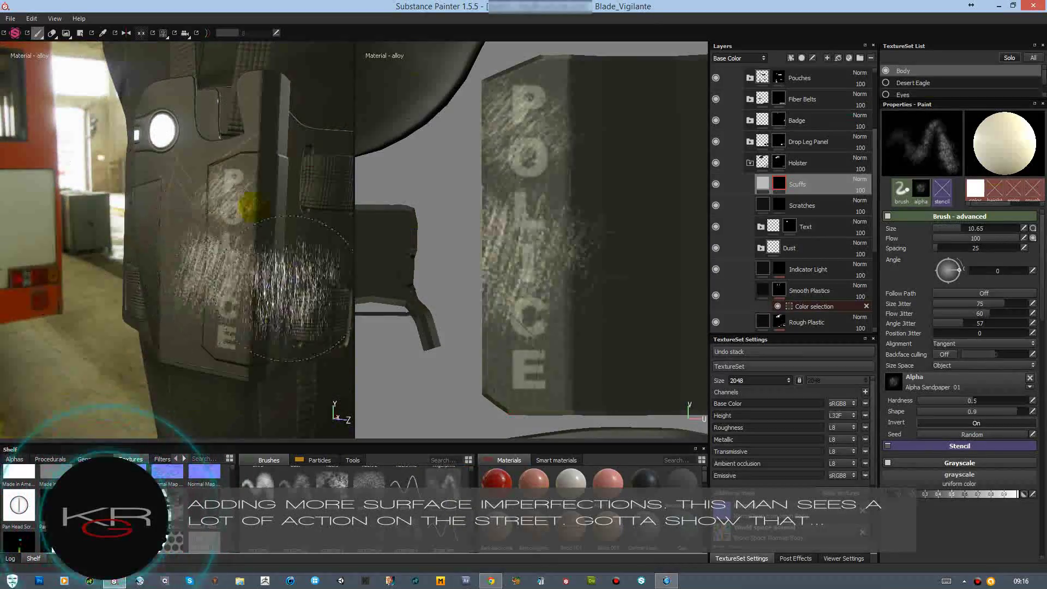
mouse_move(248, 206)
left_mouse_down()
mouse_move(205, 168)
mouse_move(188, 175)
mouse_move(233, 343)
mouse_move(117, 199)
left_mouse_up()
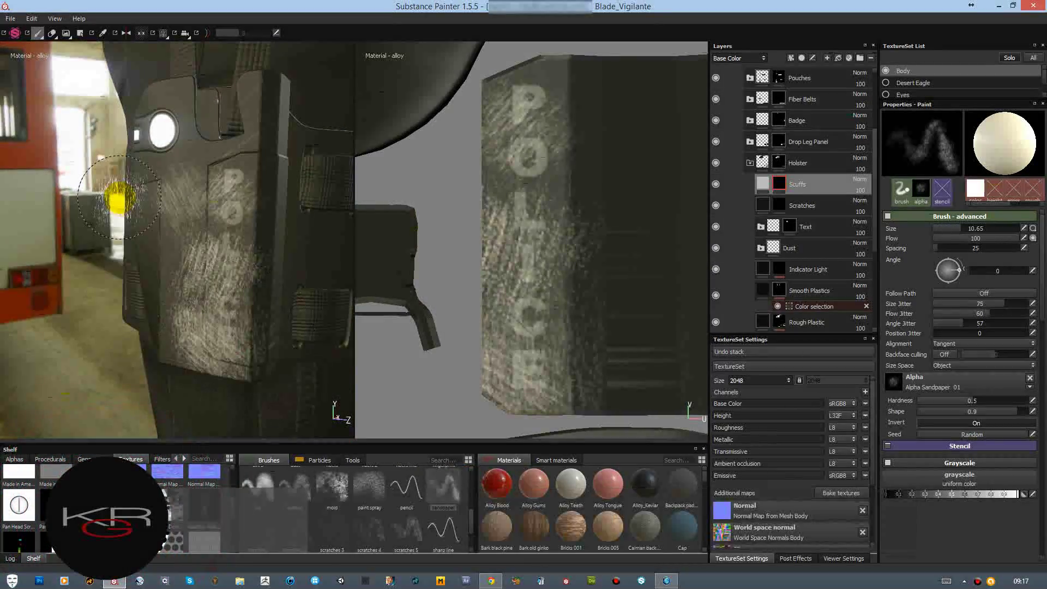
Step: Set the Scuffs base colour to near-black while keeping height enabled
left_click(762, 183)
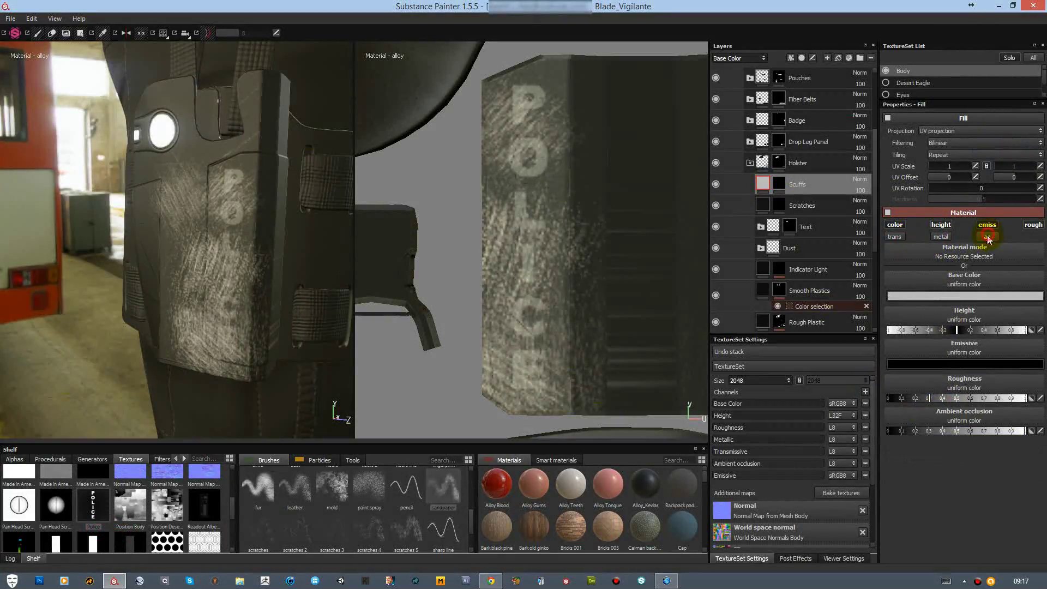
left_click(942, 226)
left_click(998, 296)
left_click_drag(995, 257, 994, 329)
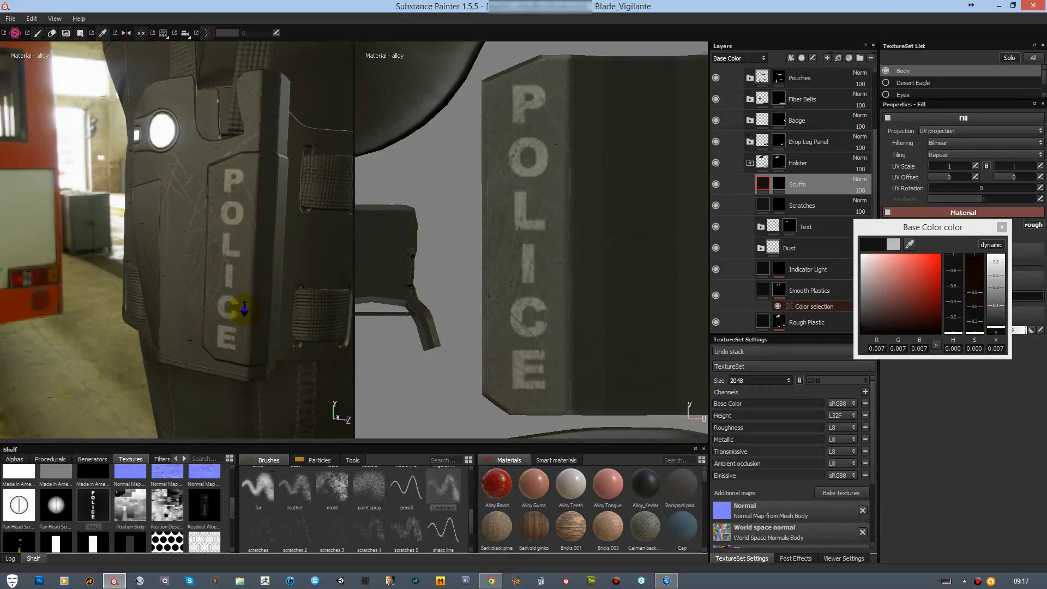
left_click_drag(244, 309, 335, 241, "alt")
left_click(779, 184)
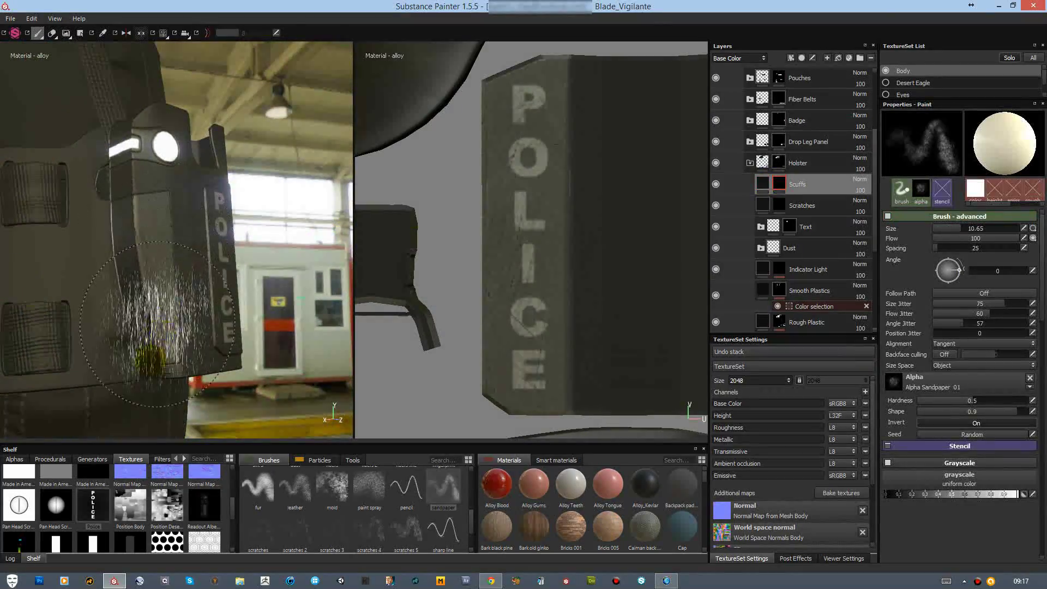
left_click_drag(245, 327, 218, 245, "alt")
left_click(762, 184)
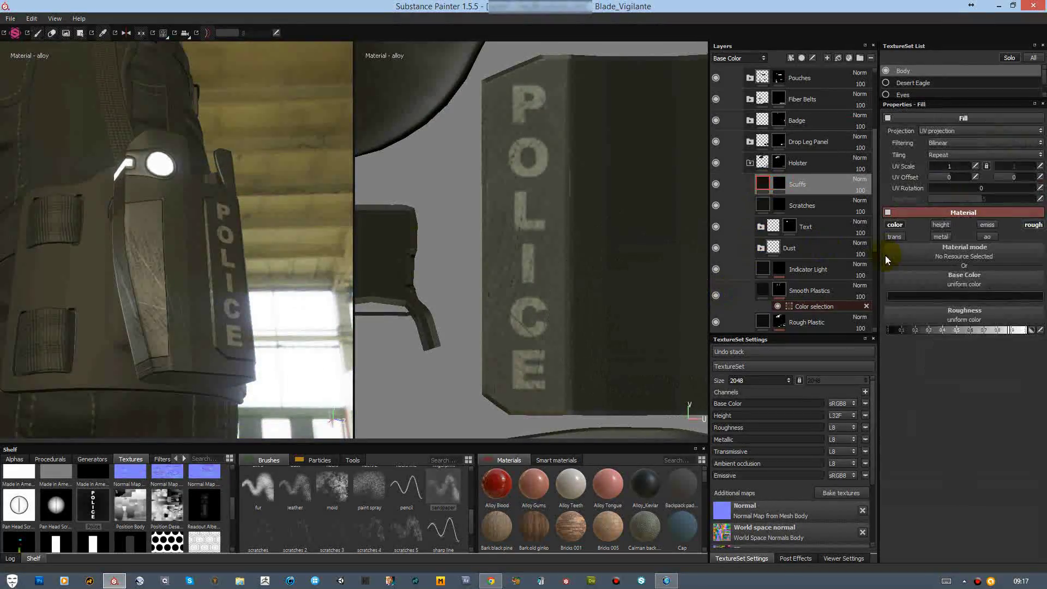
left_click(941, 224)
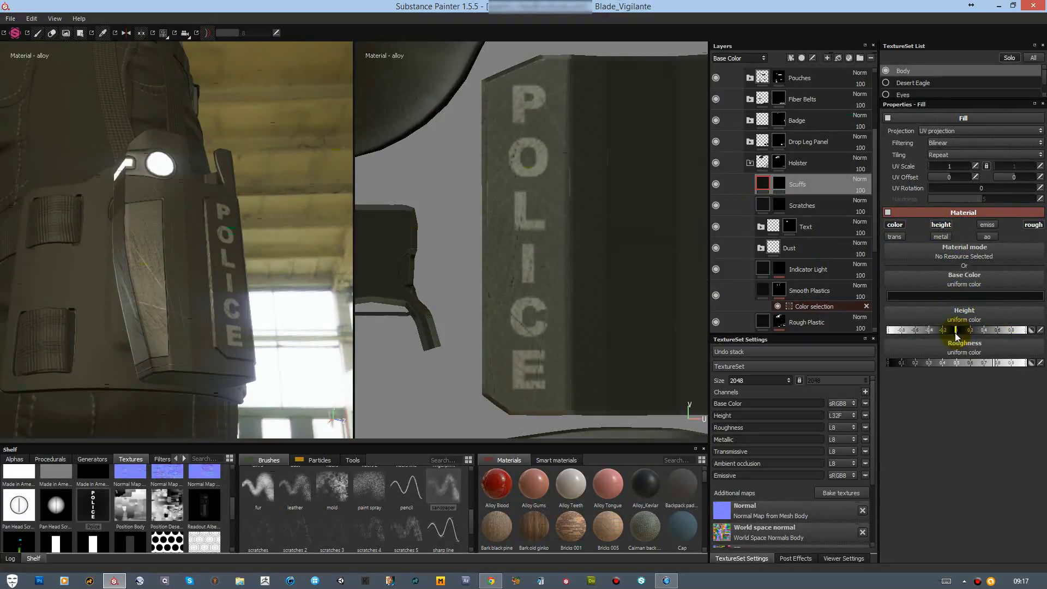
left_click_drag(211, 261, 137, 256, "alt")
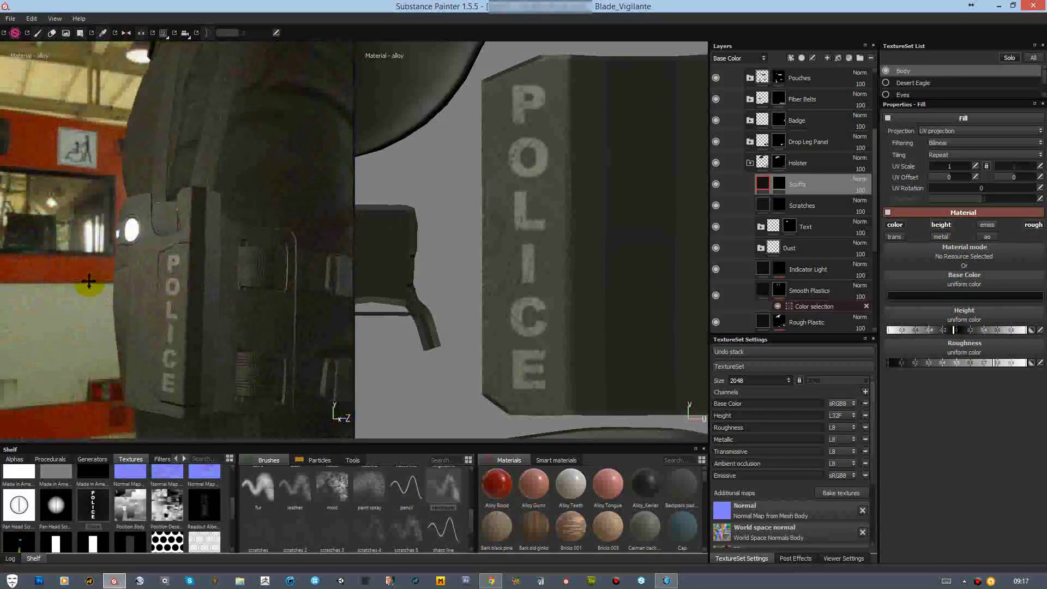
Step: Add a Grits fill layer in Drop Leg Panel masked by MG Dust with occlusion 0.05
left_click(750, 163)
left_click(749, 142)
left_click(827, 58)
double_click(795, 163)
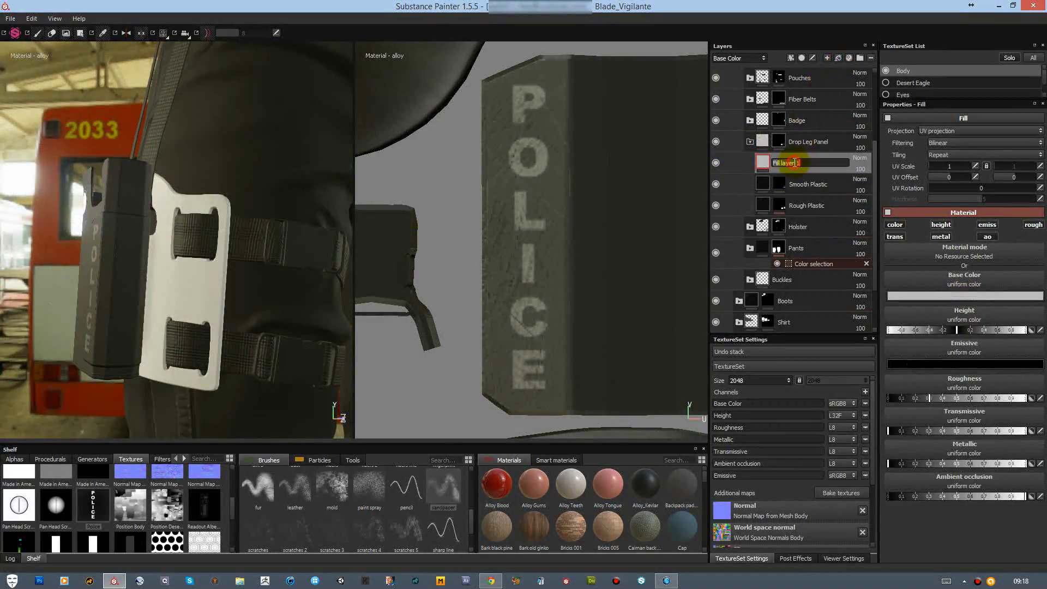
right_click(818, 155)
left_click(829, 161)
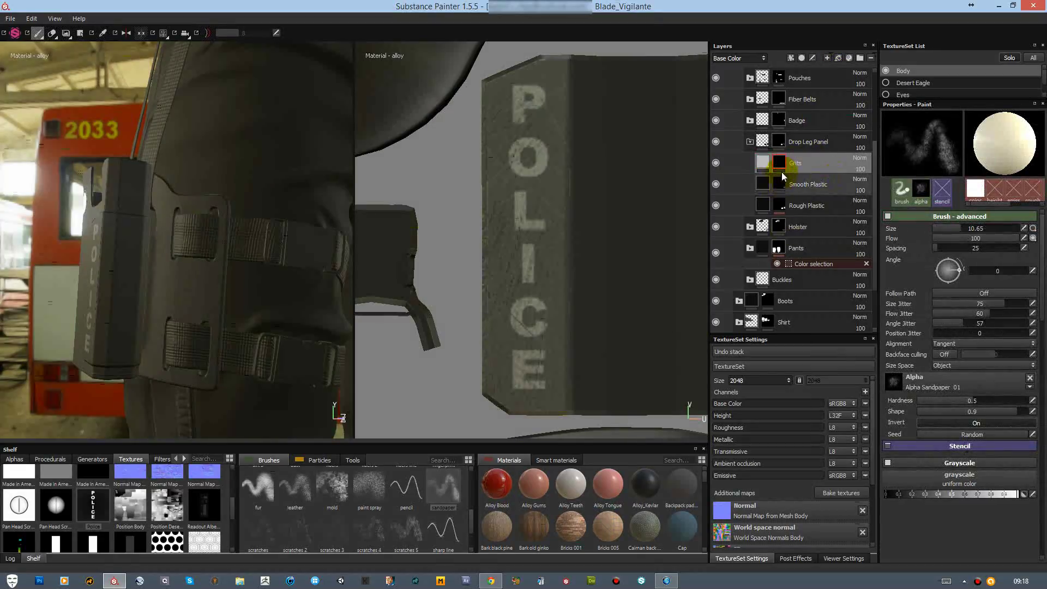
right_click(780, 162)
left_click(801, 386)
left_click(946, 132)
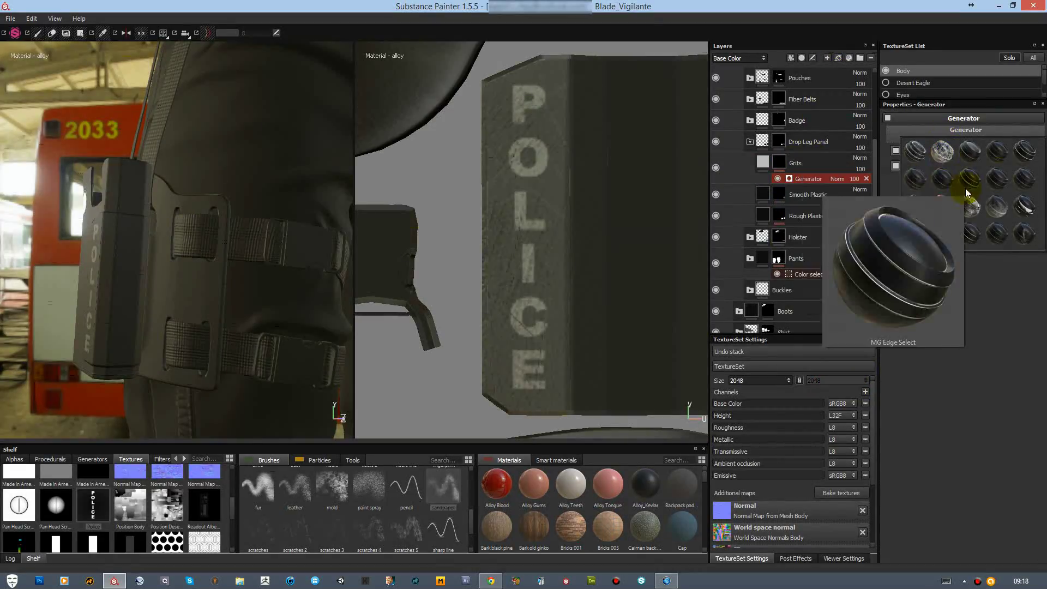
mouse_move(1024, 236)
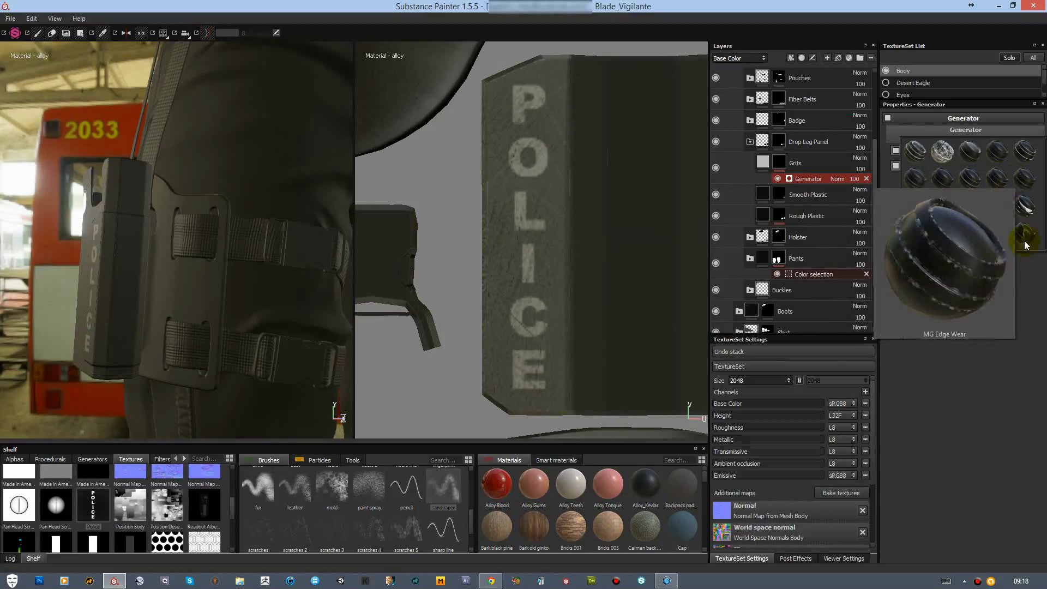
left_click(968, 151)
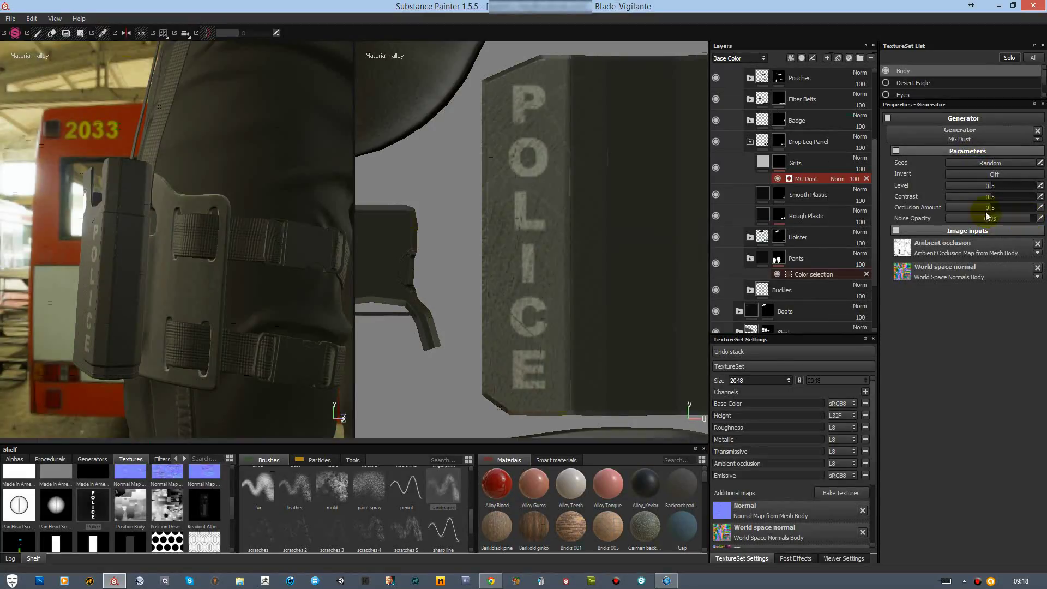
left_click_drag(953, 211, 950, 211)
Step: Add a Restrict Detail folder above Grits, masked to the orange ID colour
scroll(191, 292, "up", 5)
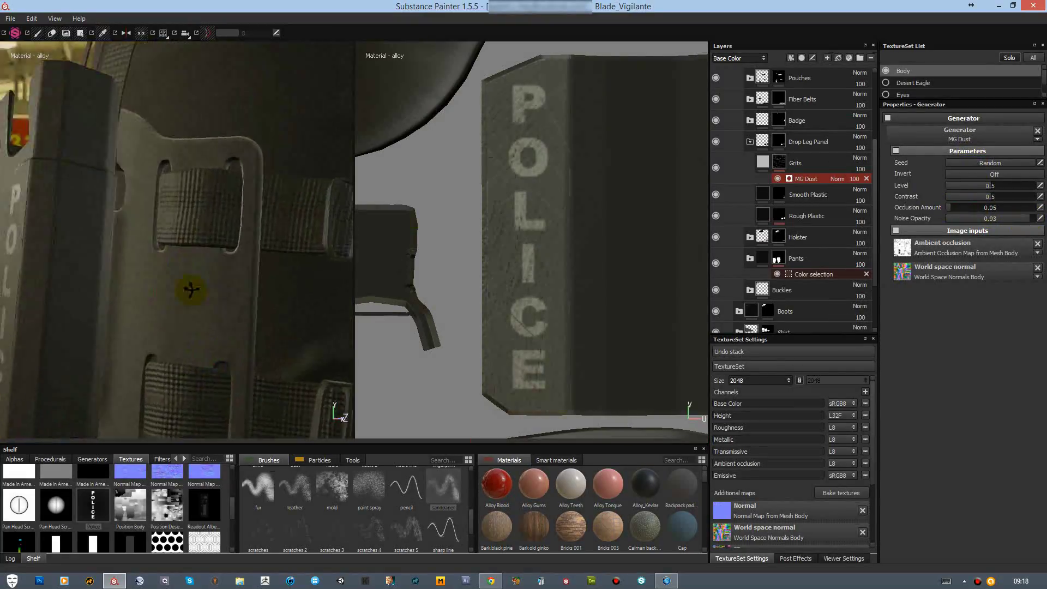
left_click(859, 59)
type("Resin Detail")
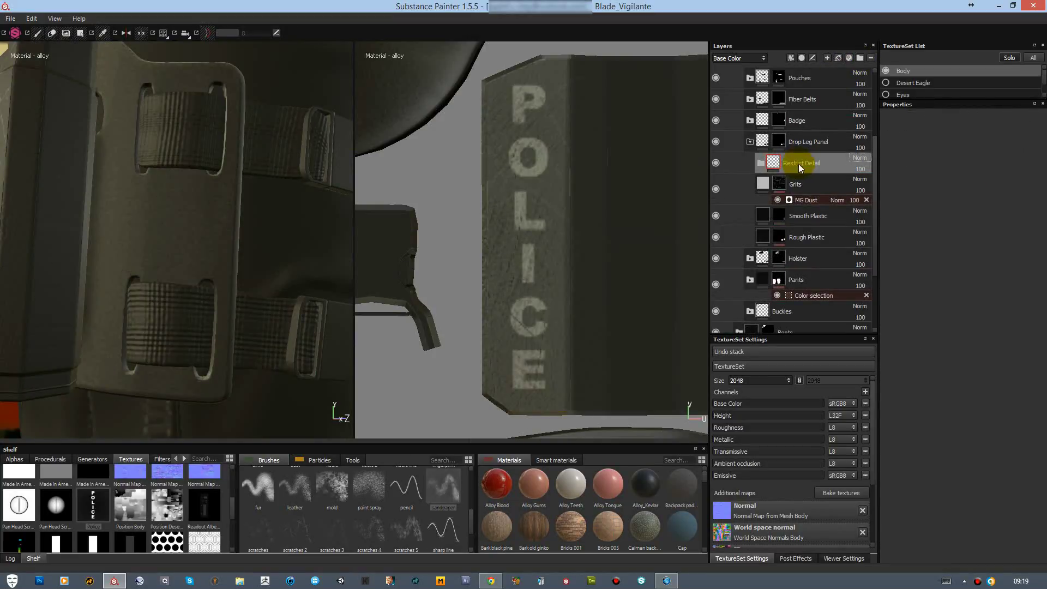
key("Return")
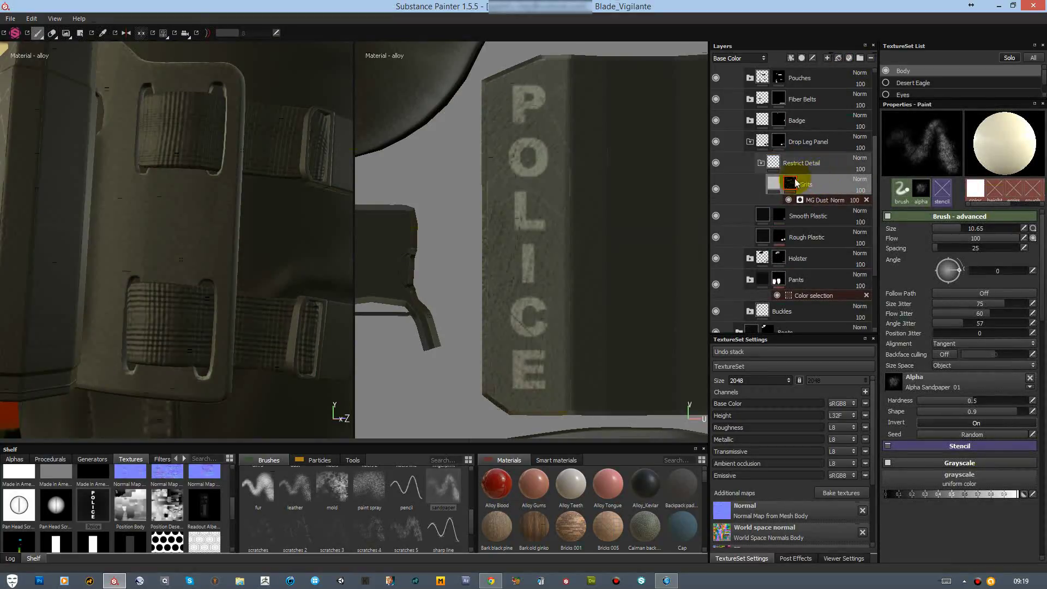
right_click(792, 164)
left_click(834, 205)
left_click(130, 220)
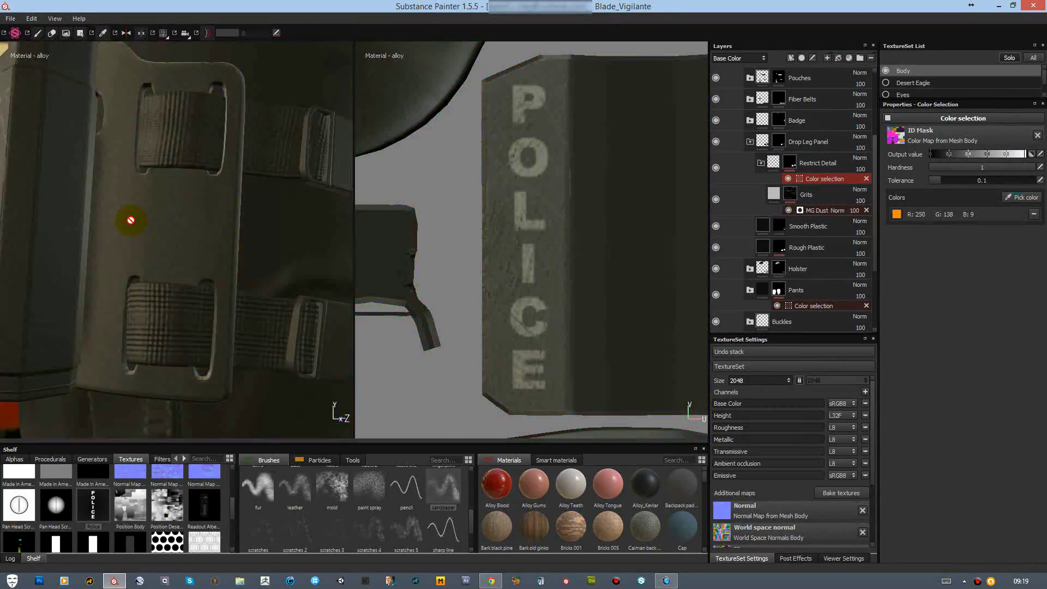
left_click(797, 194)
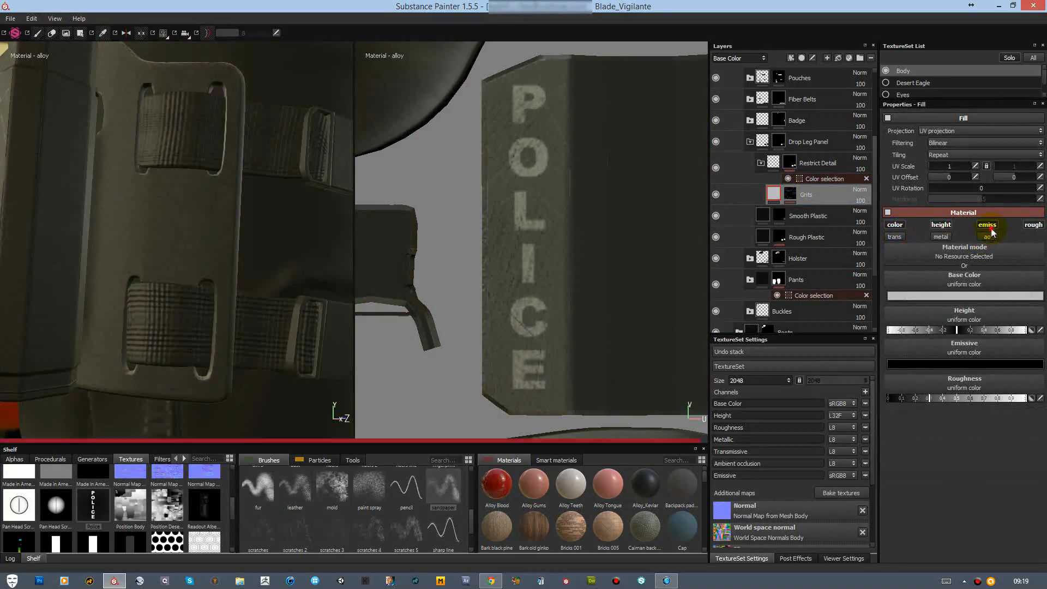
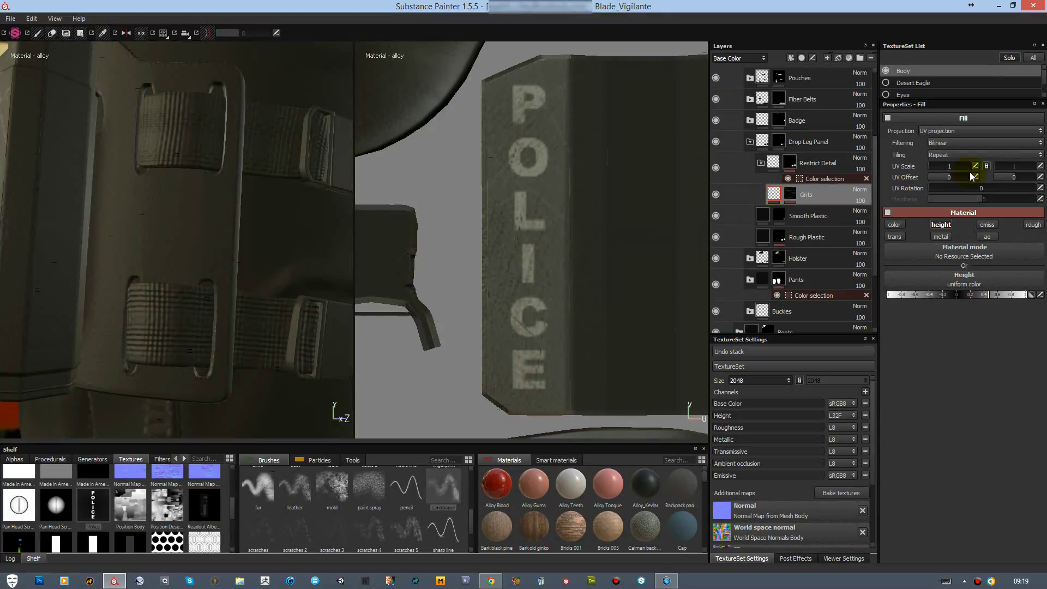
Step: Select Scuffs in the Holster folder, show the Height channel, and expand the Pouches folder
left_click_drag(178, 256, 292, 199, "alt")
left_click(750, 258)
left_click(791, 279)
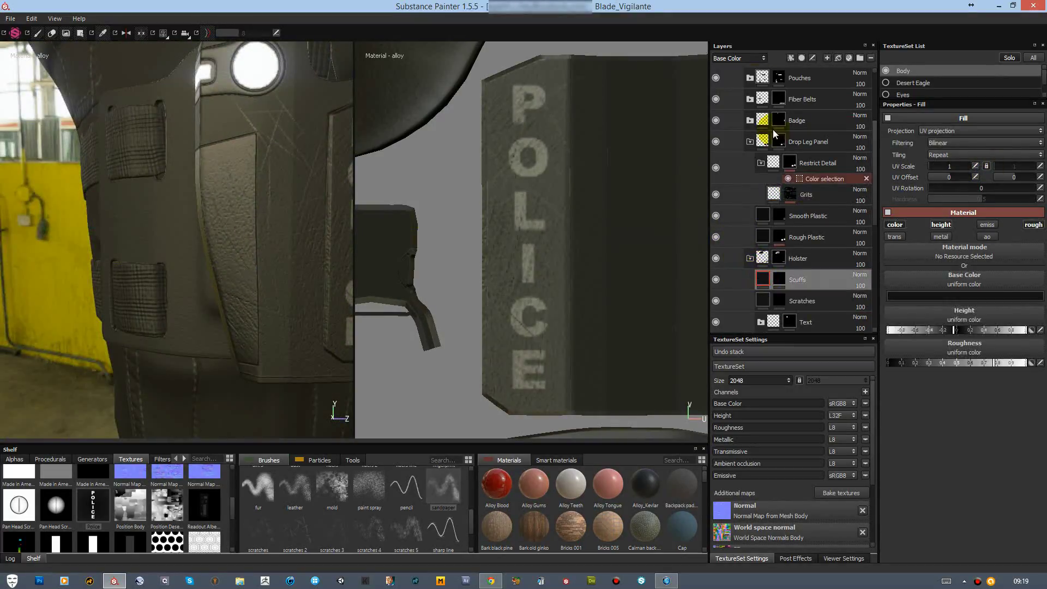
left_click(730, 74)
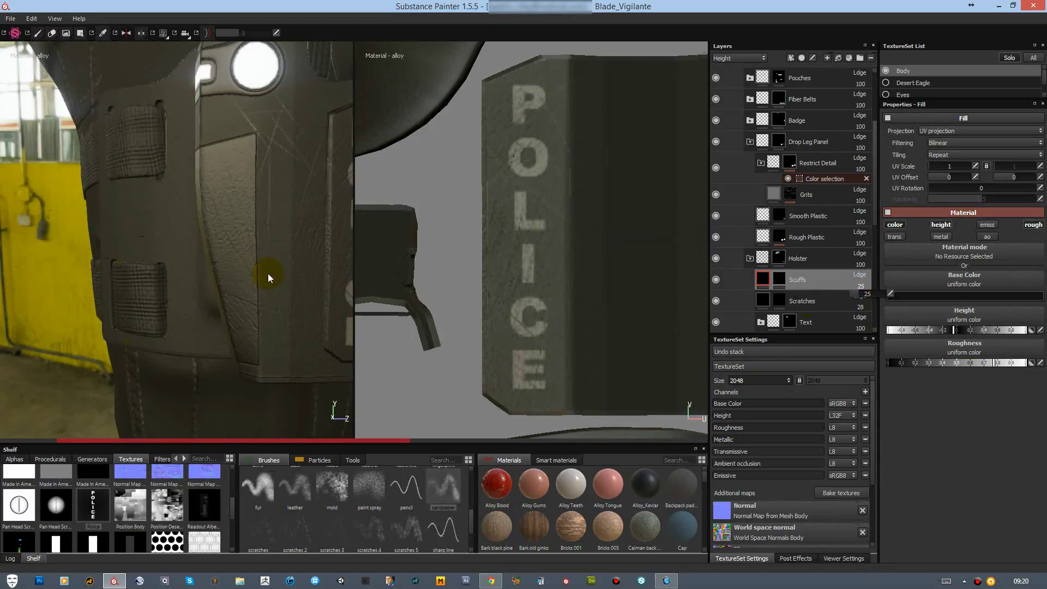
mouse_move(269, 279)
left_mouse_down("alt")
mouse_move(349, 163)
mouse_move(149, 315)
mouse_move(226, 252)
left_mouse_up("alt")
left_click(750, 77)
Step: Expand Medicine Pouch, rename its first child folder to Stitches, and add a fill layer inside it
left_click(760, 120)
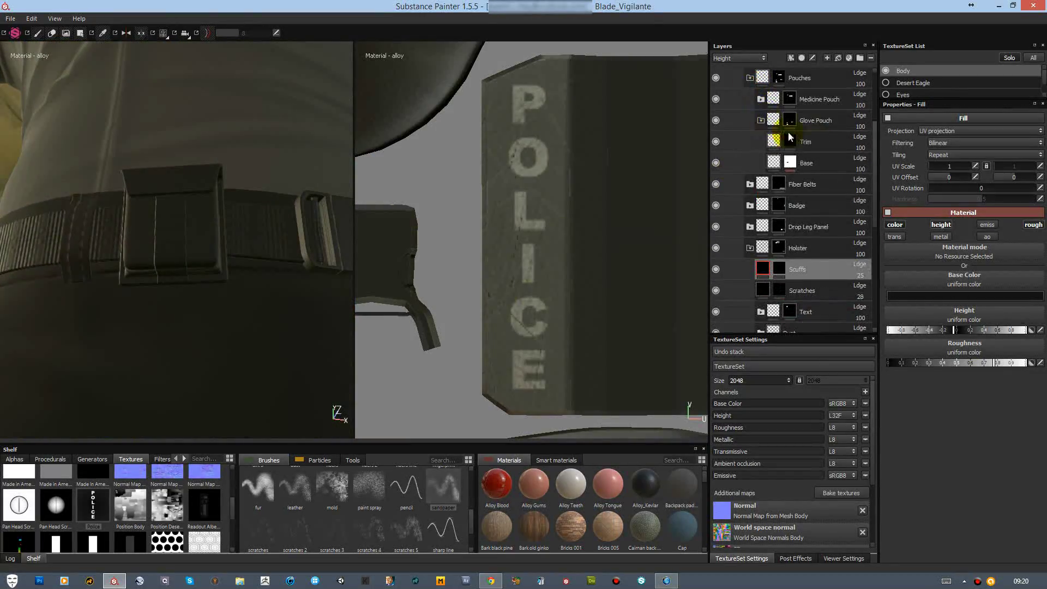
left_click(761, 99)
double_click(804, 120)
type("Stitches")
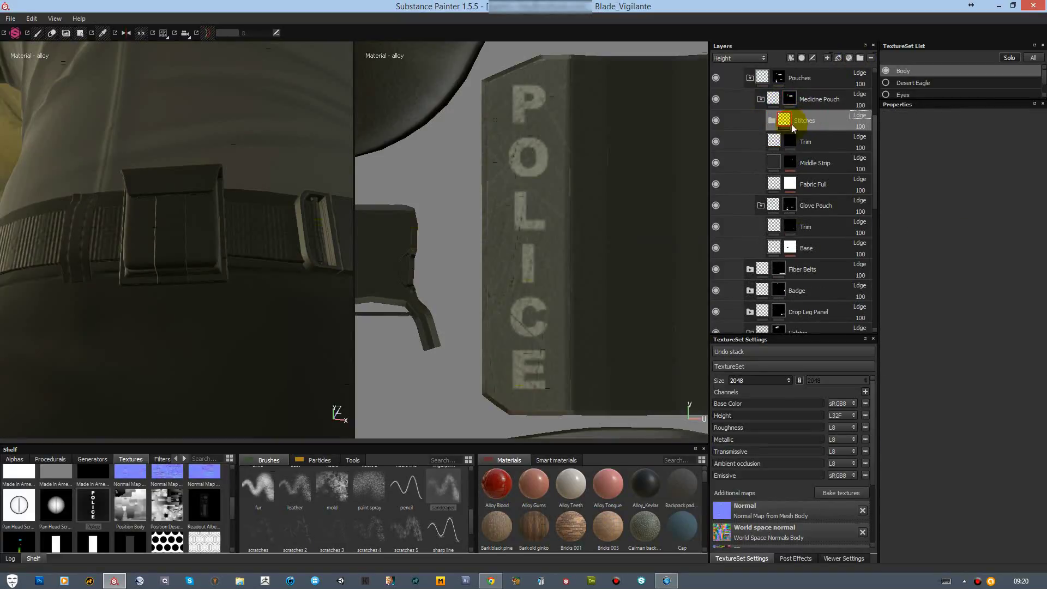
left_click(838, 57)
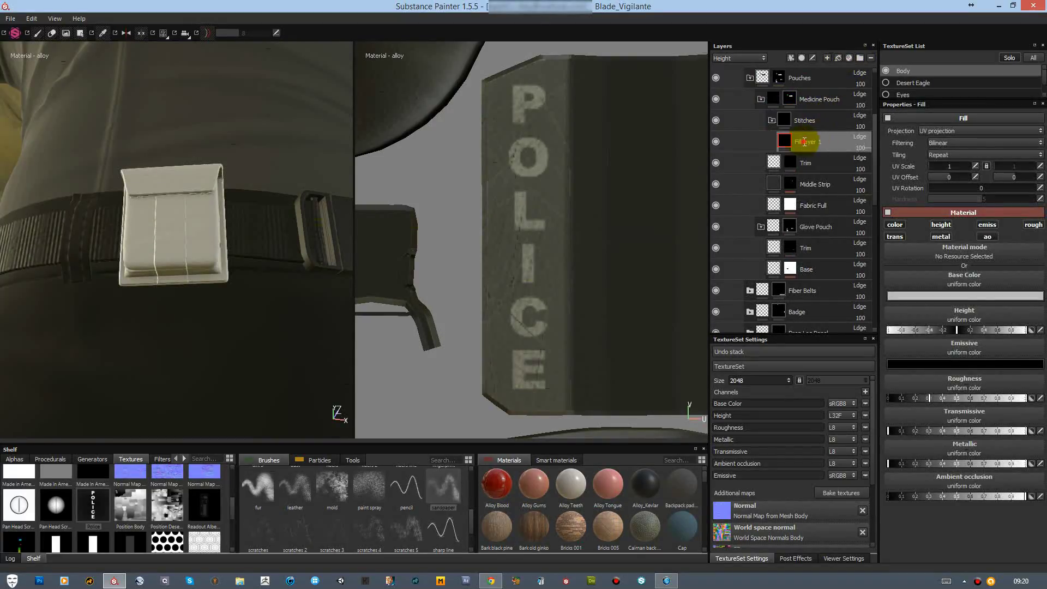
Step: Make the Thread fill red without transmissive, metallic or AO, black-mask it, and load the stitch brush
left_click(964, 296)
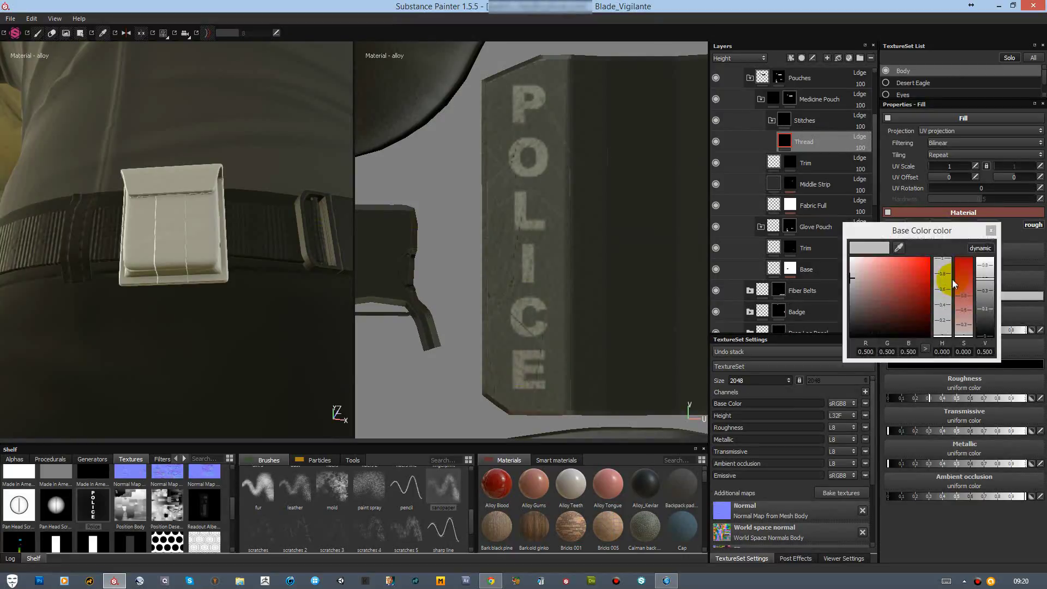
left_click(927, 251)
left_click(986, 229)
left_click(895, 236)
left_click(941, 236)
left_click(987, 236)
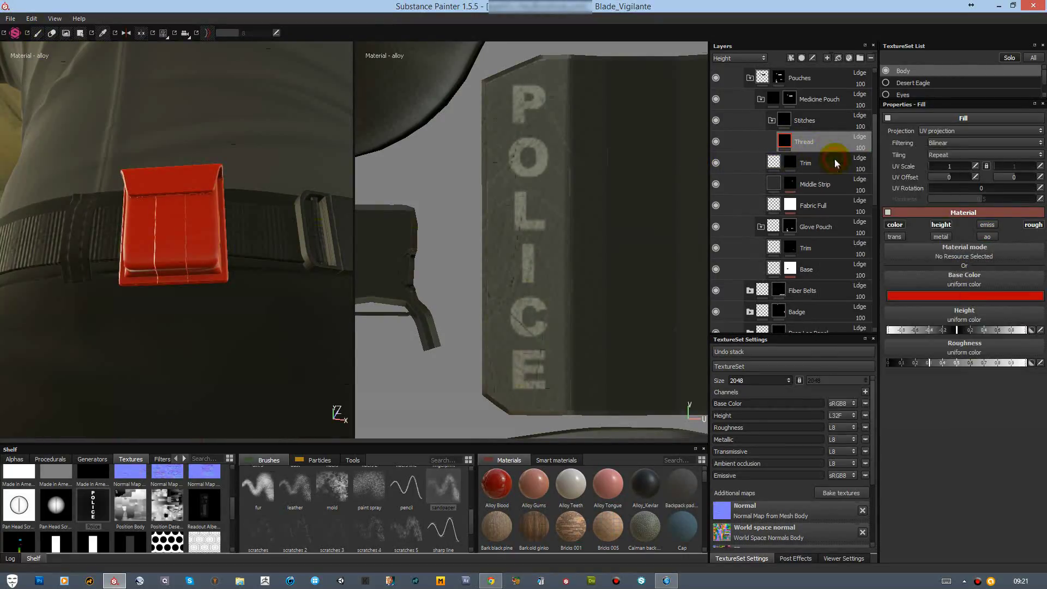
key("1")
scroll(354, 523, "down", 2)
left_click(332, 530)
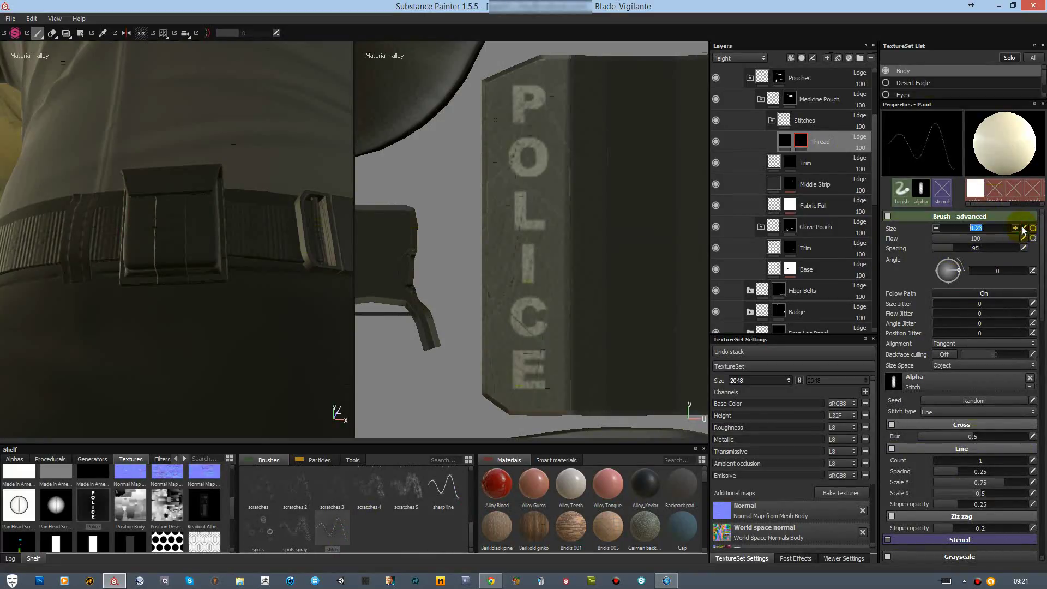
Step: Paint straight stitch lines down the pouch edges and the front seam
scroll(275, 198, "up", 5)
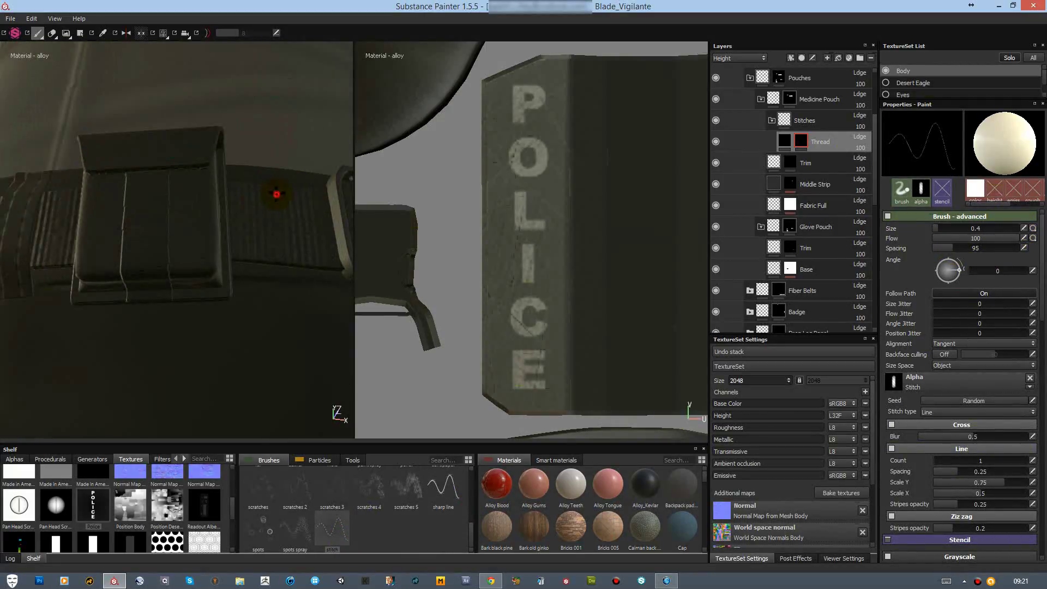
left_click(211, 143)
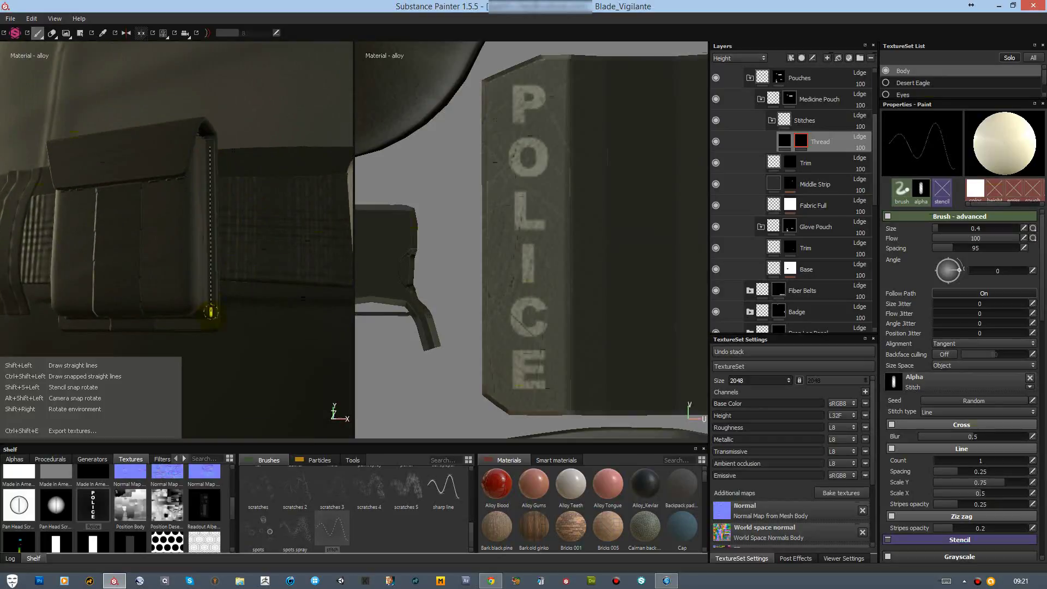
left_click(210, 312, "shift")
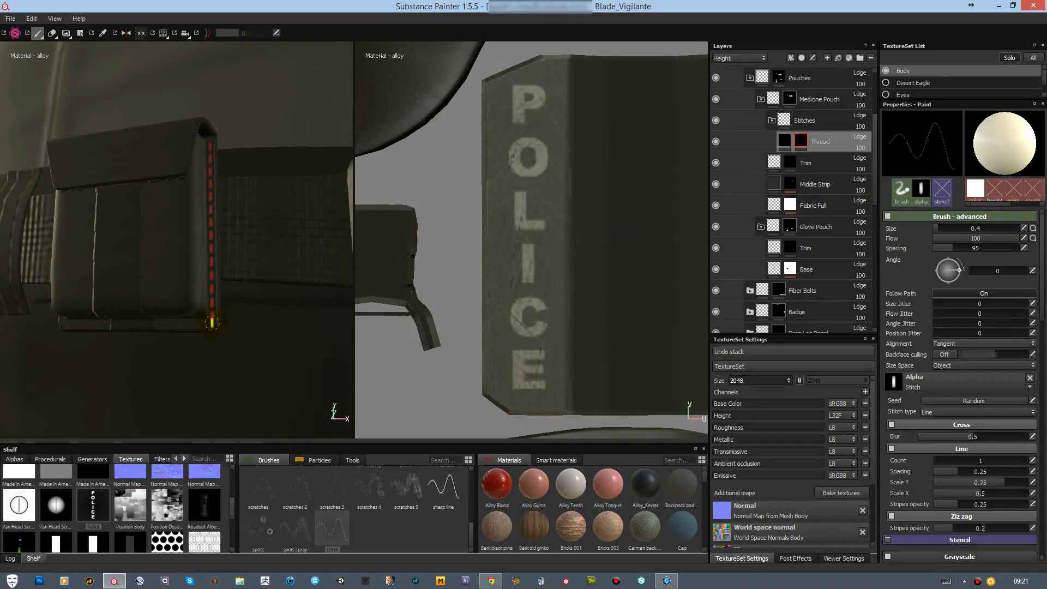
left_click(210, 144)
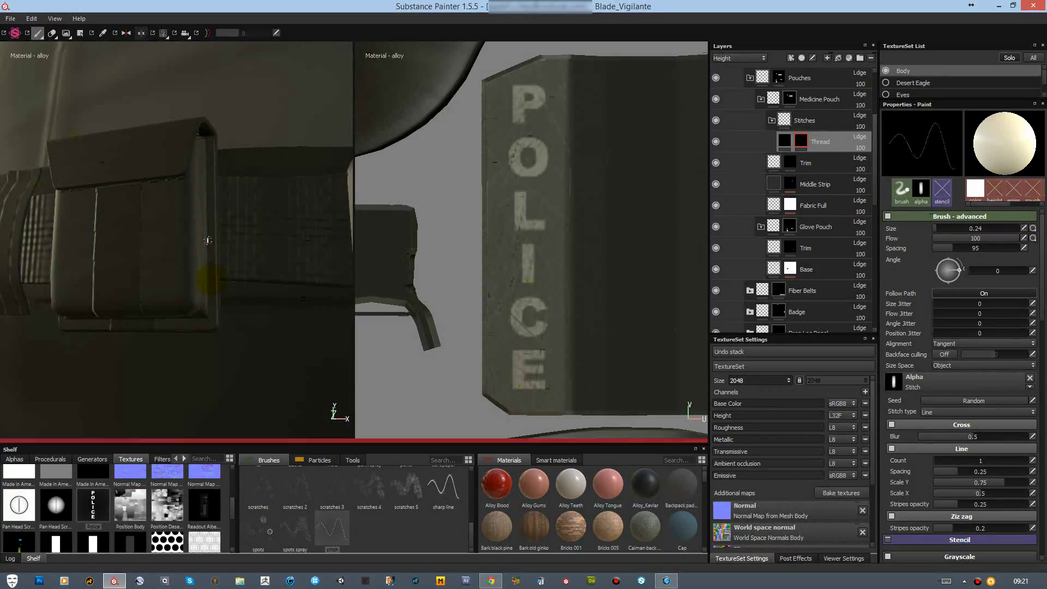
left_click(210, 323, "shift")
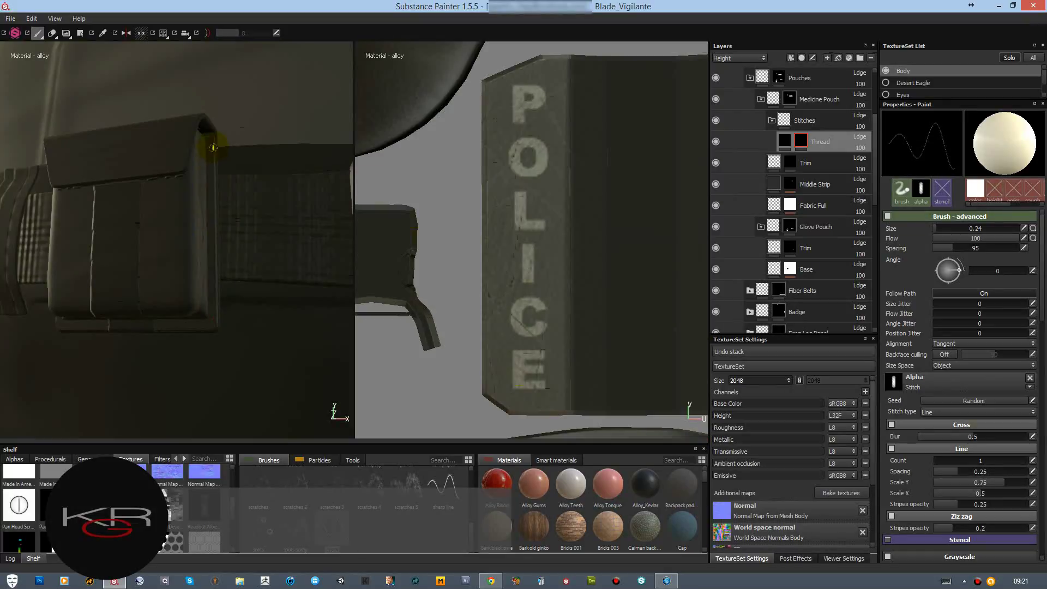
mouse_move(210, 324)
left_mouse_down("alt")
mouse_move(261, 316)
mouse_move(195, 317)
left_mouse_up("alt")
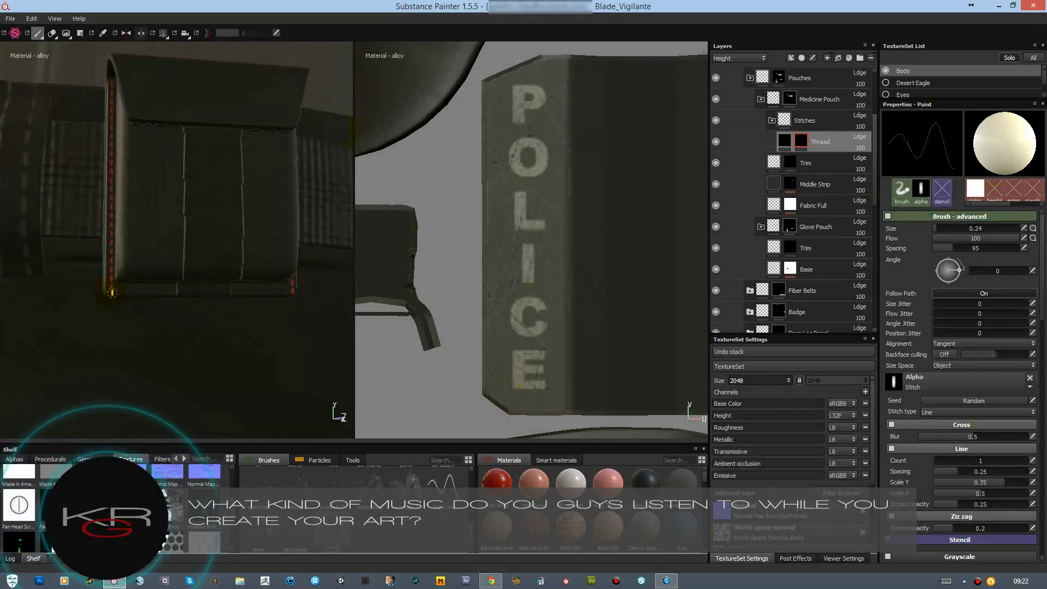
mouse_move(293, 292)
left_mouse_down("alt")
mouse_move(241, 221)
mouse_move(243, 187)
mouse_move(240, 303)
left_mouse_up("alt")
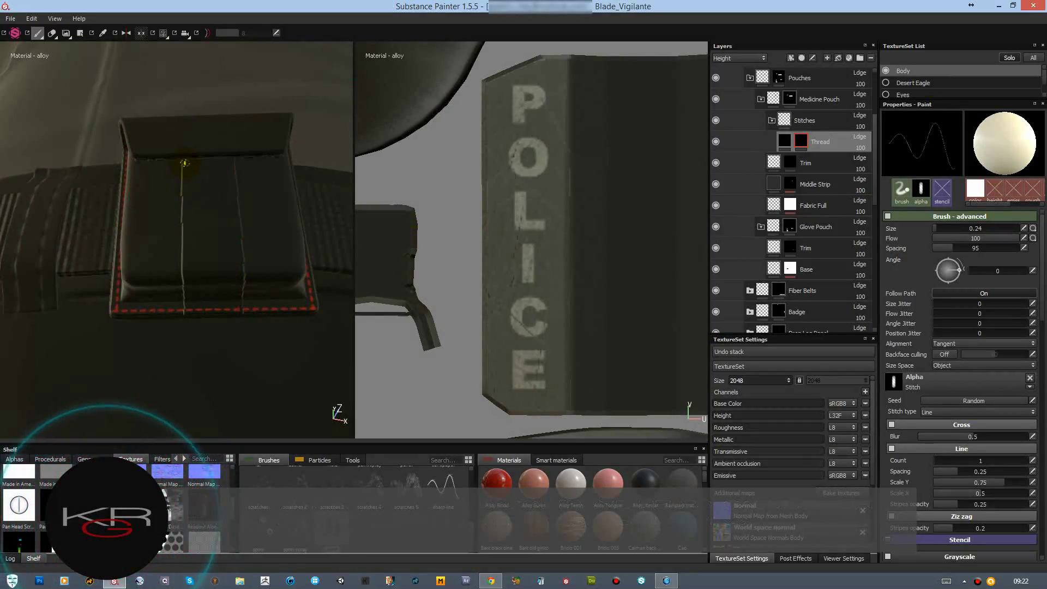
left_click_drag(183, 162, 188, 278)
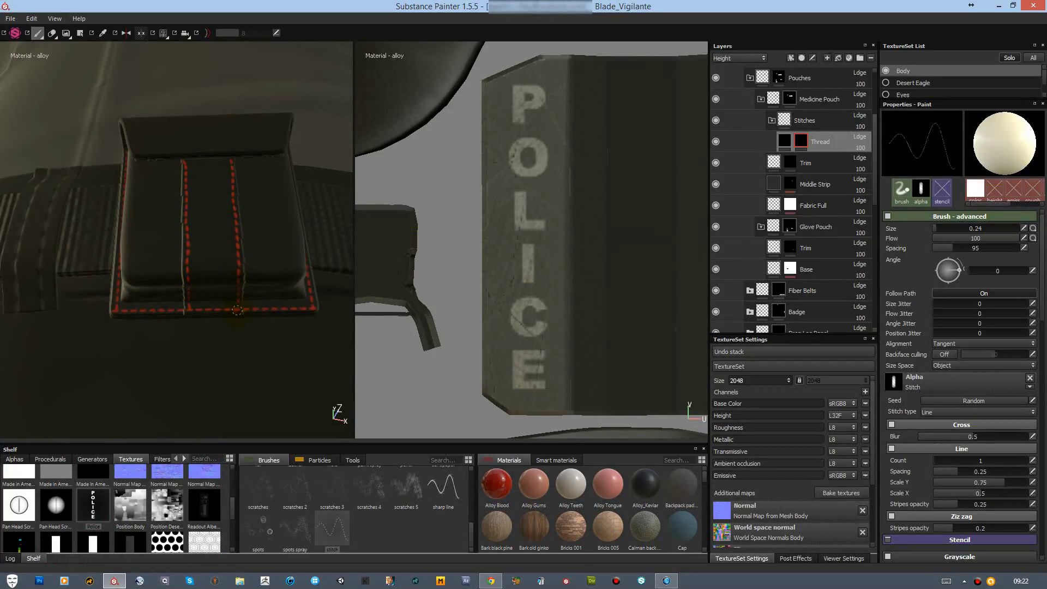
Step: Stitch a line across the top of the flap and inspect the corner and edge stitching
left_click_drag(237, 309, 212, 287, "alt")
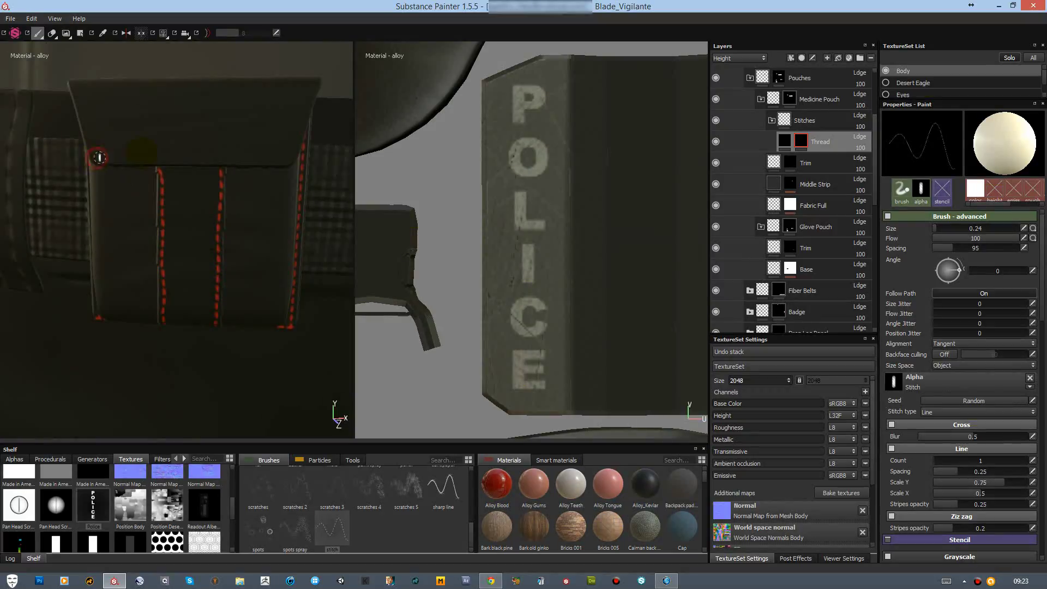
left_click(291, 161, "shift")
left_click_drag(203, 175, 276, 272, "alt")
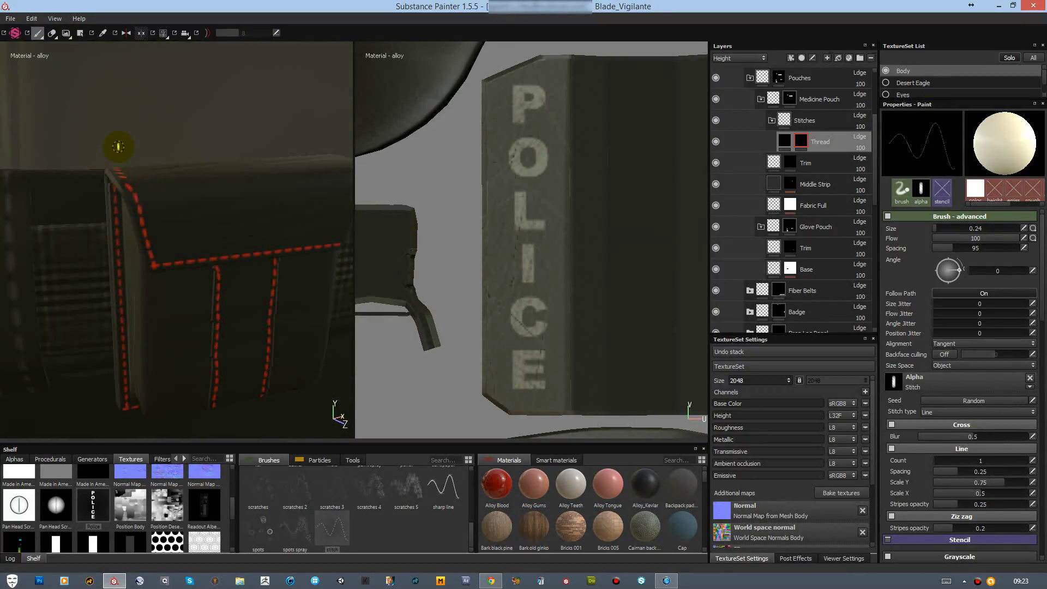
left_click_drag(118, 146, 213, 249, "alt")
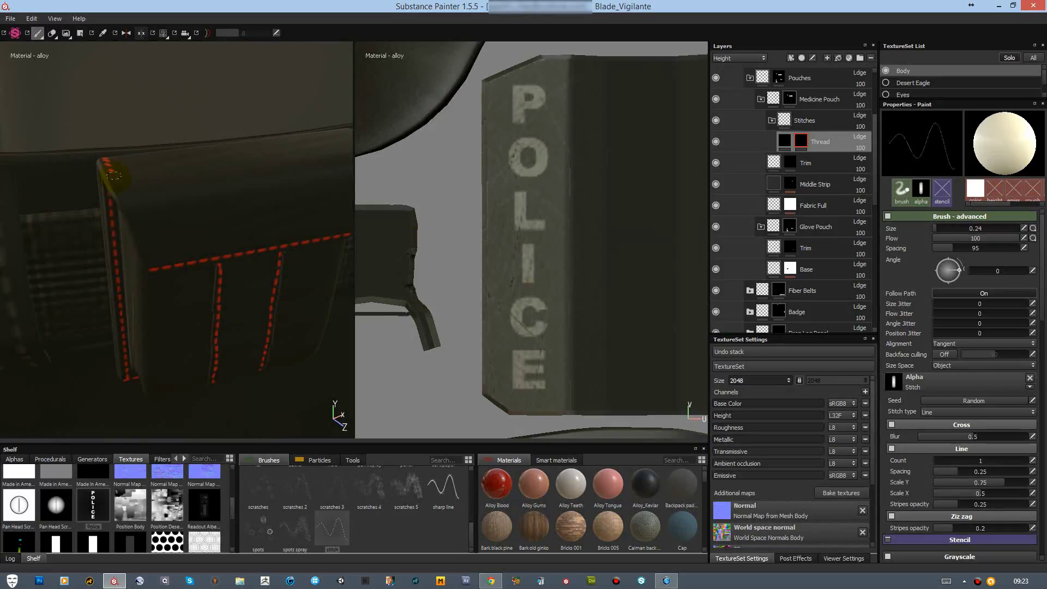
left_click_drag(273, 234, 244, 260, "alt")
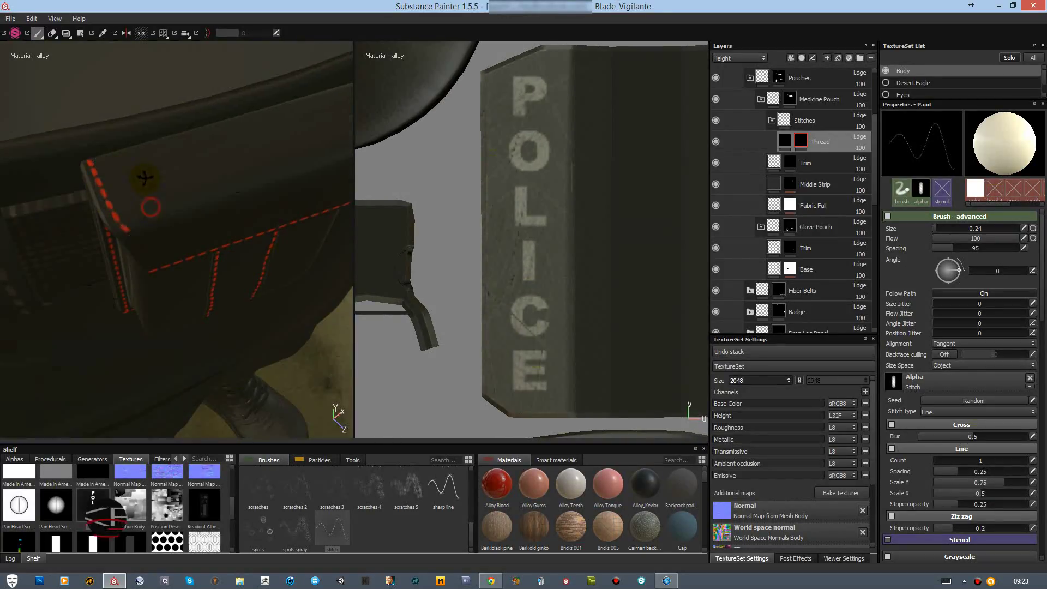
left_click_drag(144, 177, 124, 129, "alt")
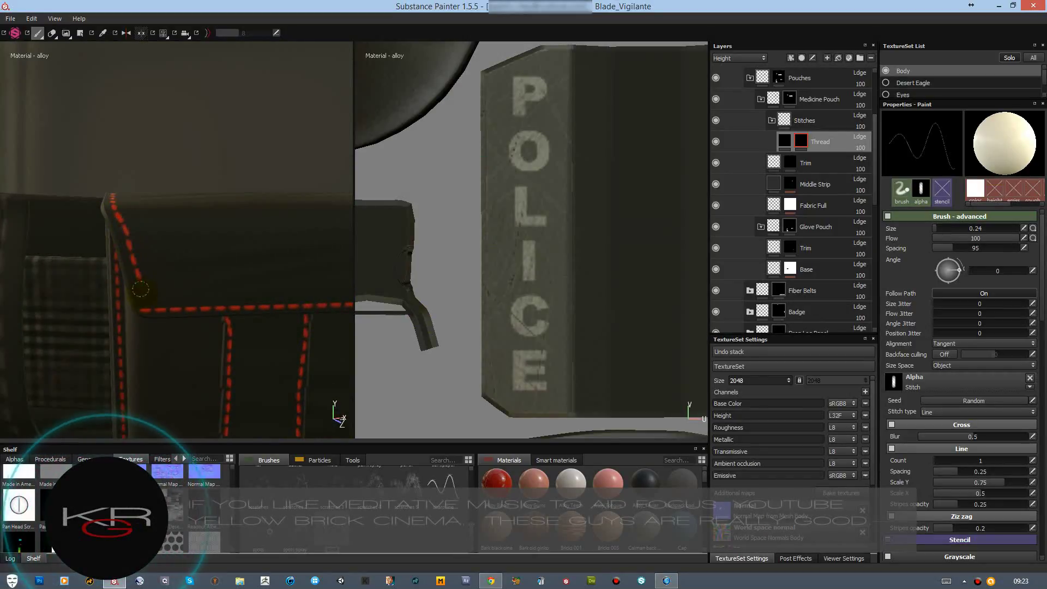
left_click_drag(140, 289, 213, 331, "alt")
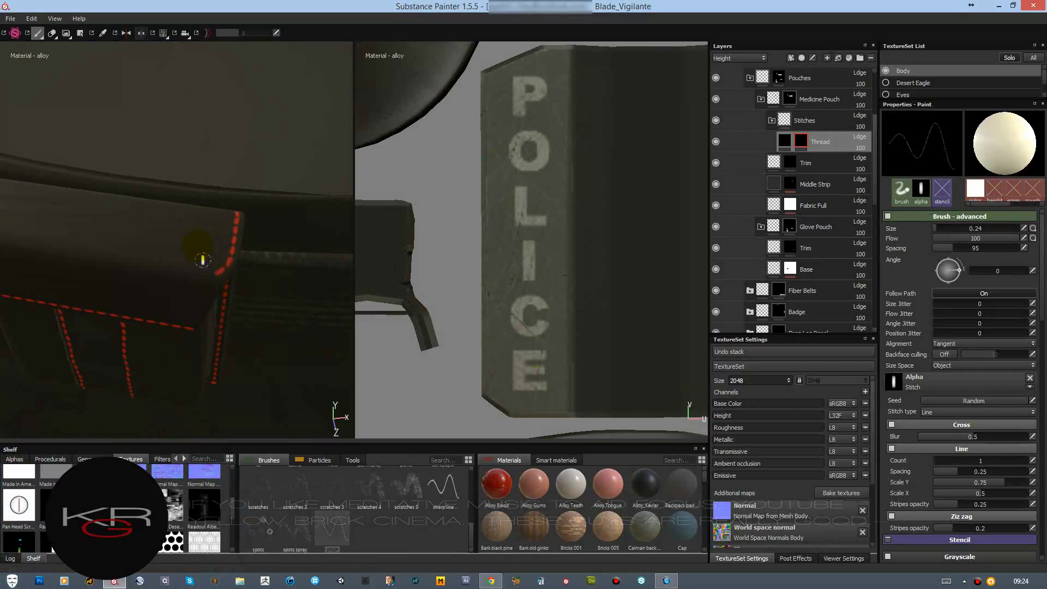
left_click_drag(203, 234, 210, 196, "alt")
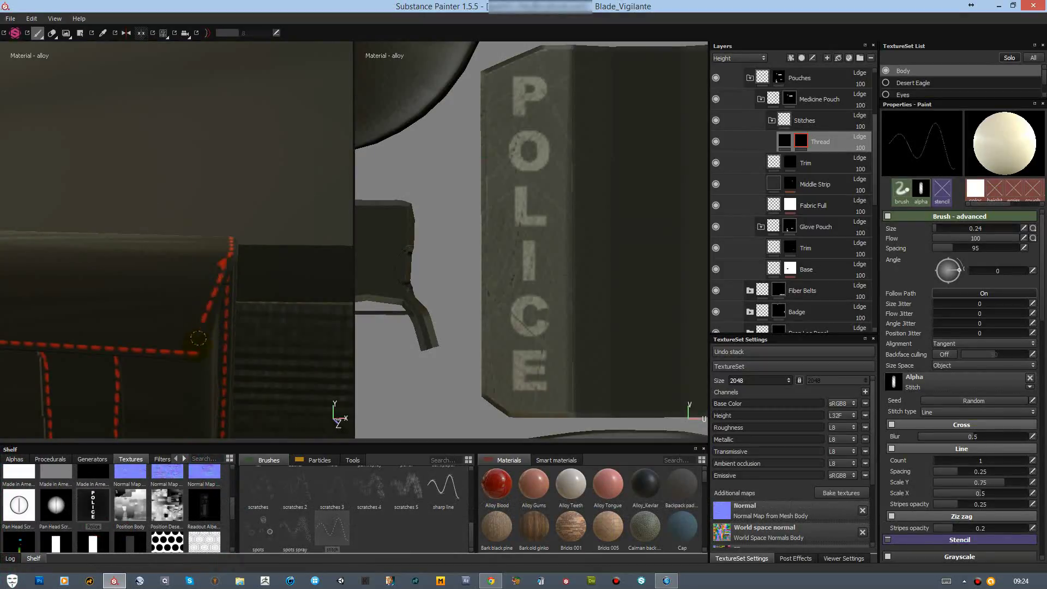
mouse_move(198, 339)
left_mouse_down("alt")
mouse_move(183, 177)
mouse_move(159, 194)
mouse_move(254, 131)
left_mouse_up("alt")
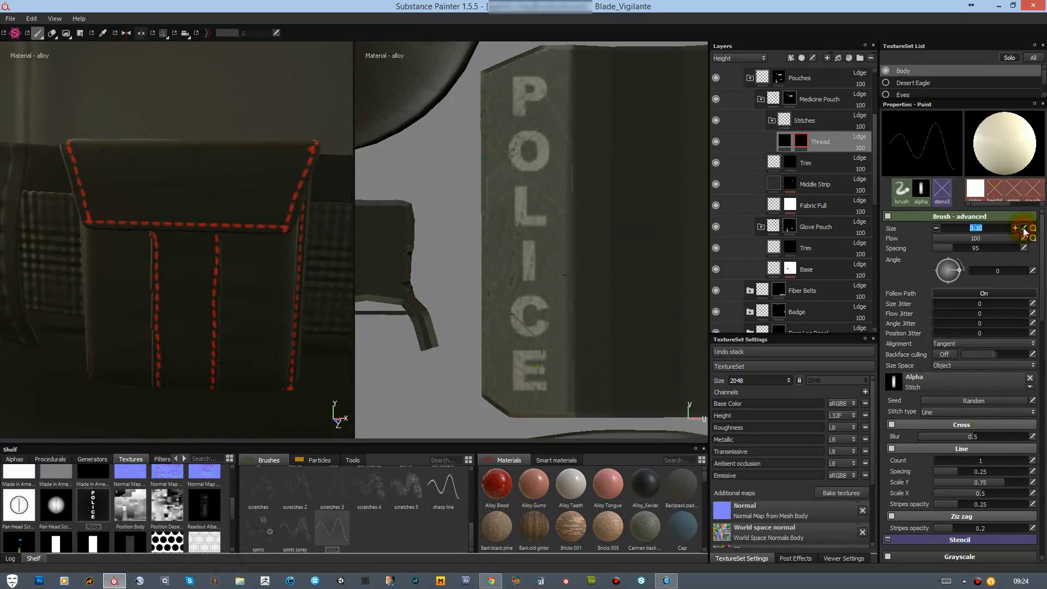
Step: Darken the Thread fill's base colour
left_click(785, 141)
left_click(963, 297)
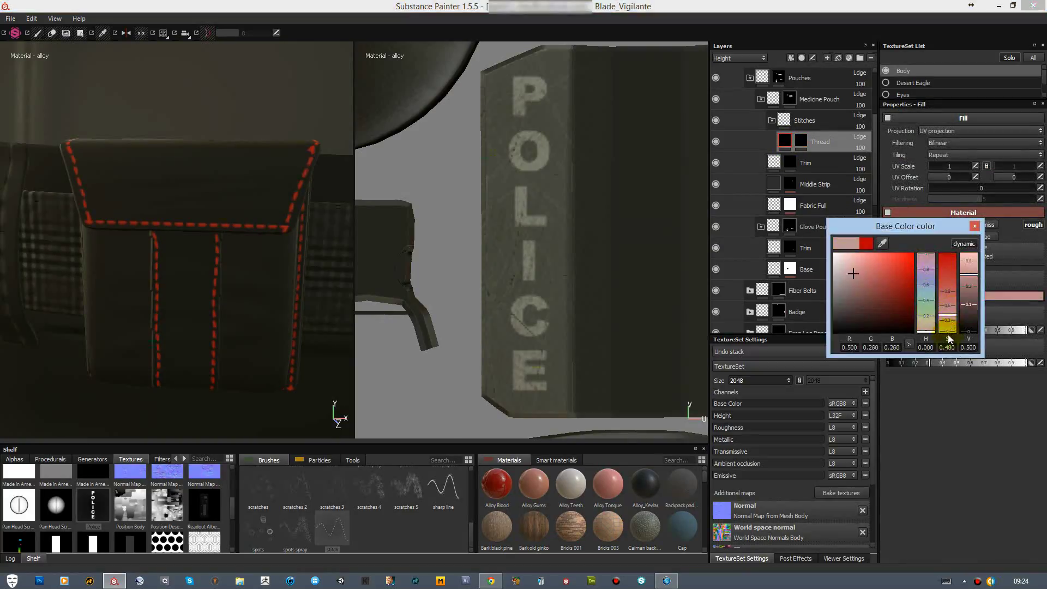
left_click_drag(969, 268, 970, 324)
left_click(974, 226)
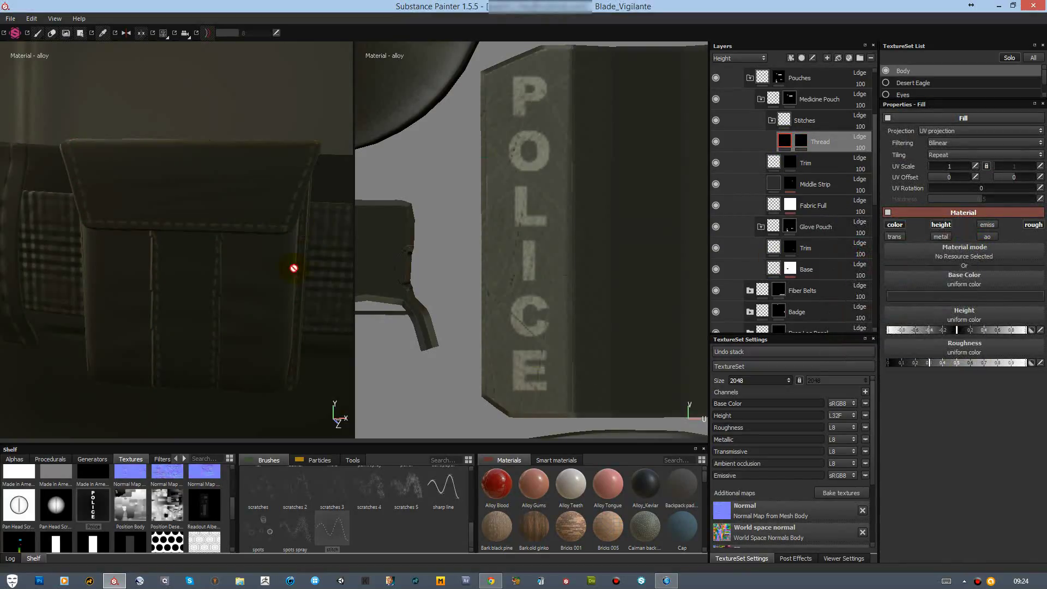
mouse_move(292, 263)
left_mouse_down("alt")
mouse_move(218, 198)
mouse_move(235, 175)
left_mouse_up("alt")
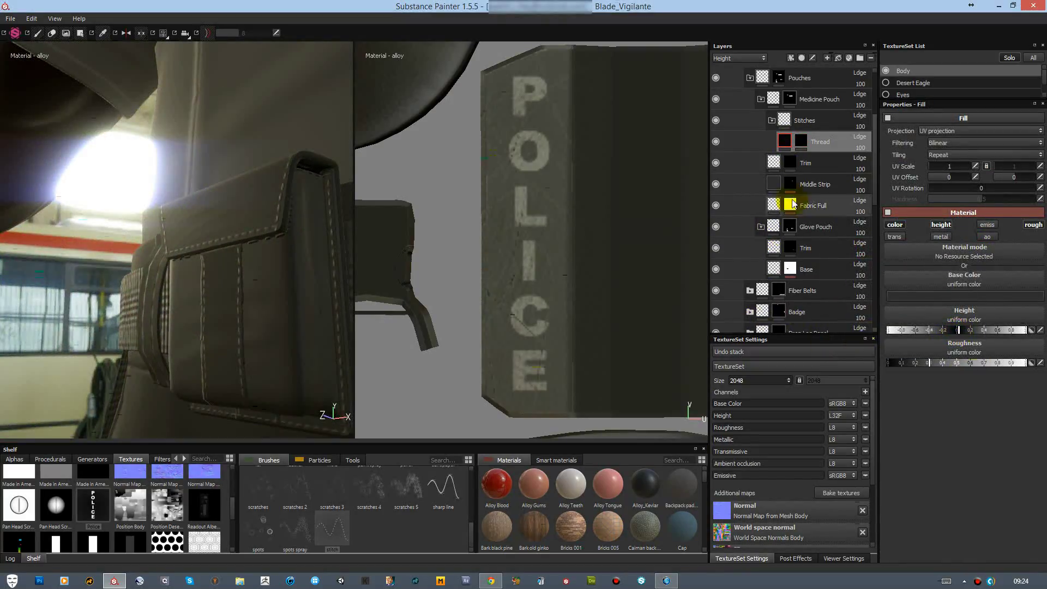
Step: Add a fill layer named Fiber below Thread in the Medicine Pouch
left_click(839, 58)
left_click_drag(825, 171, 815, 165)
double_click(811, 162)
type("S")
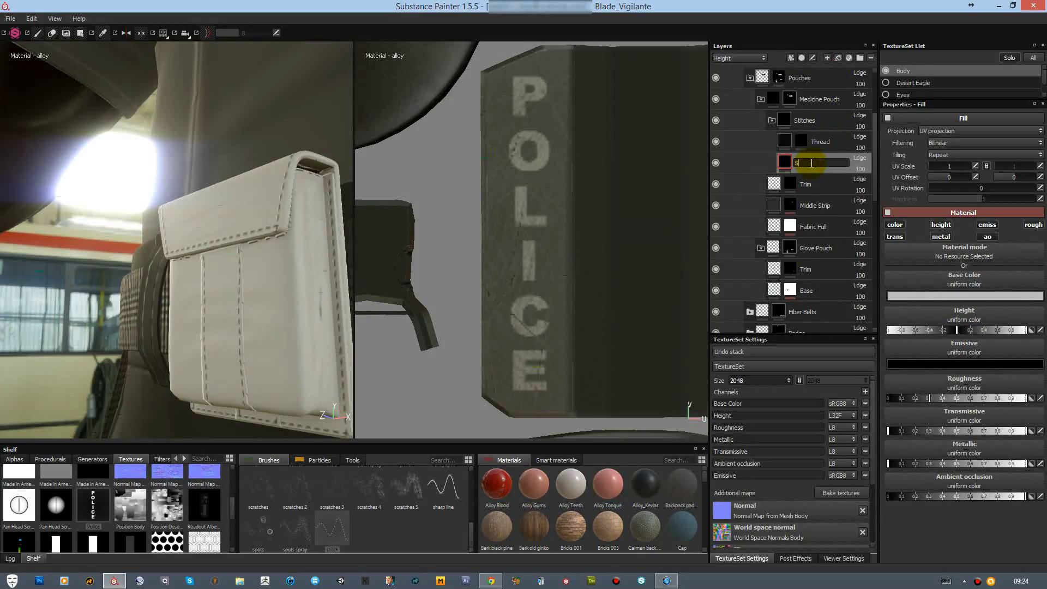
left_click(50, 459)
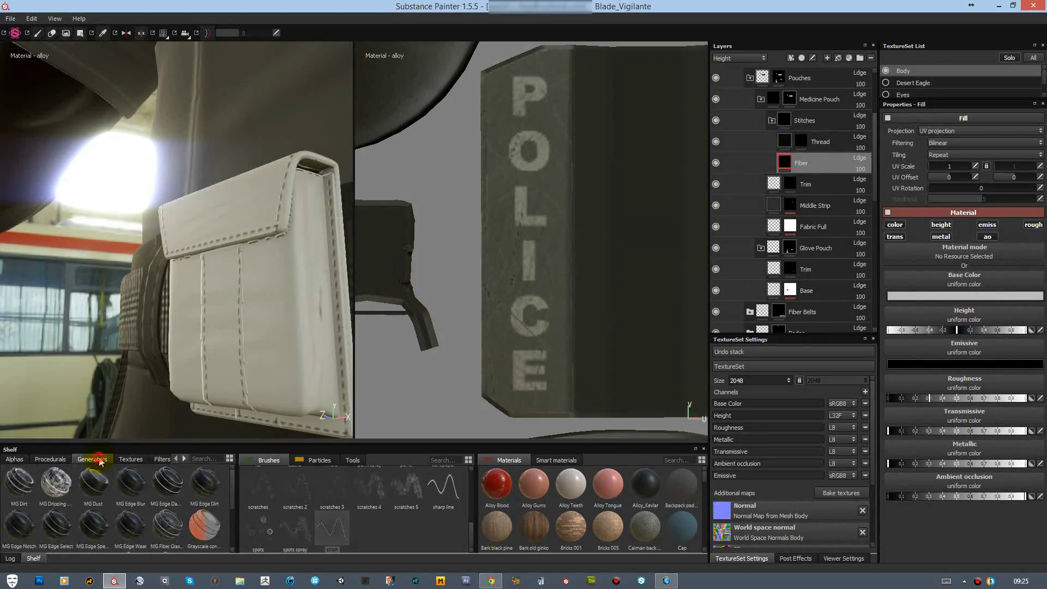
scroll(198, 483, "down", 3)
Step: Turn off Fiber's colour, metallic, roughness and emissive channels and use Weave 4 as height
left_click(739, 57)
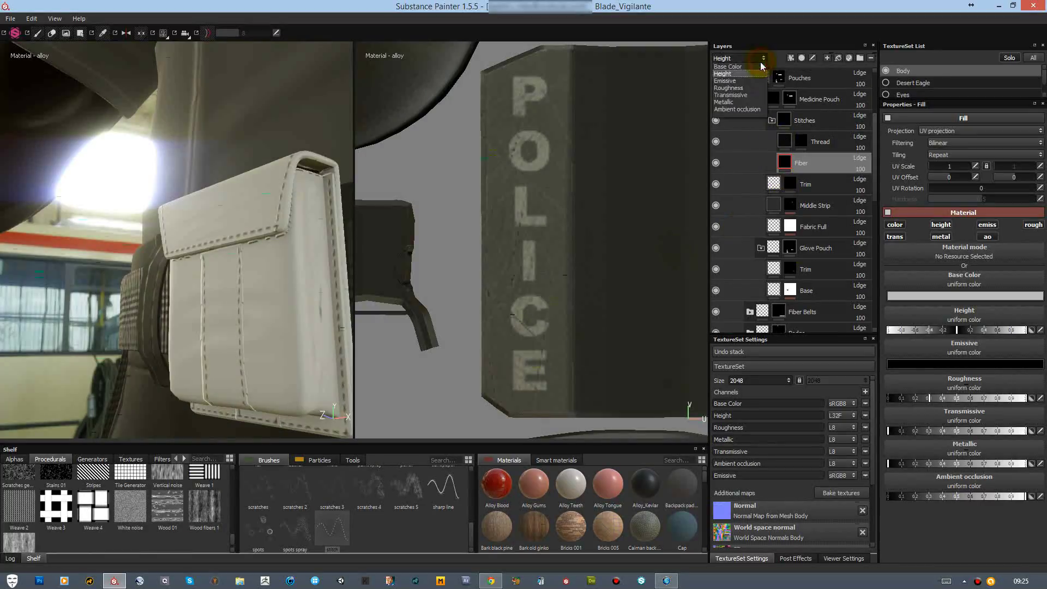
left_click(894, 224)
left_click(895, 236)
left_click(941, 236)
left_click(987, 224)
left_click(1017, 230)
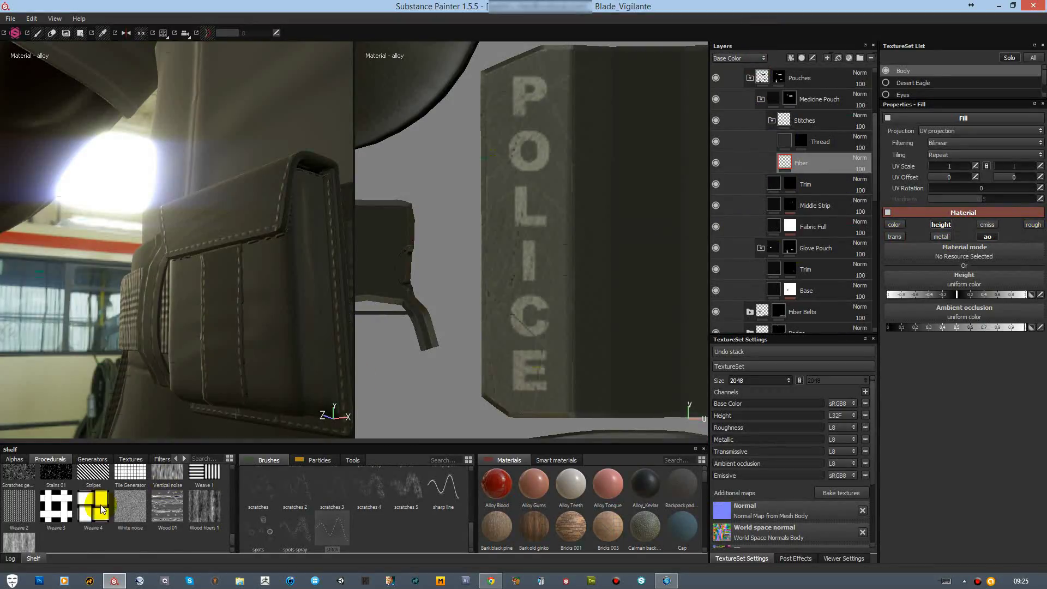
left_click_drag(915, 269, 916, 275)
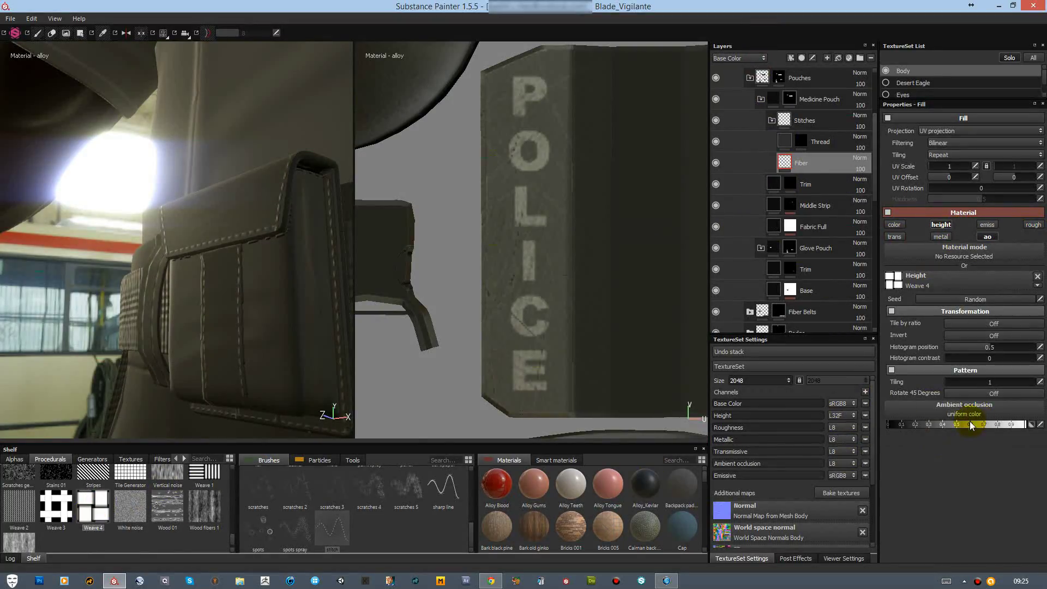
Step: Give Fiber a colour-selection mask picking the pouch's ID colour
right_click(818, 163)
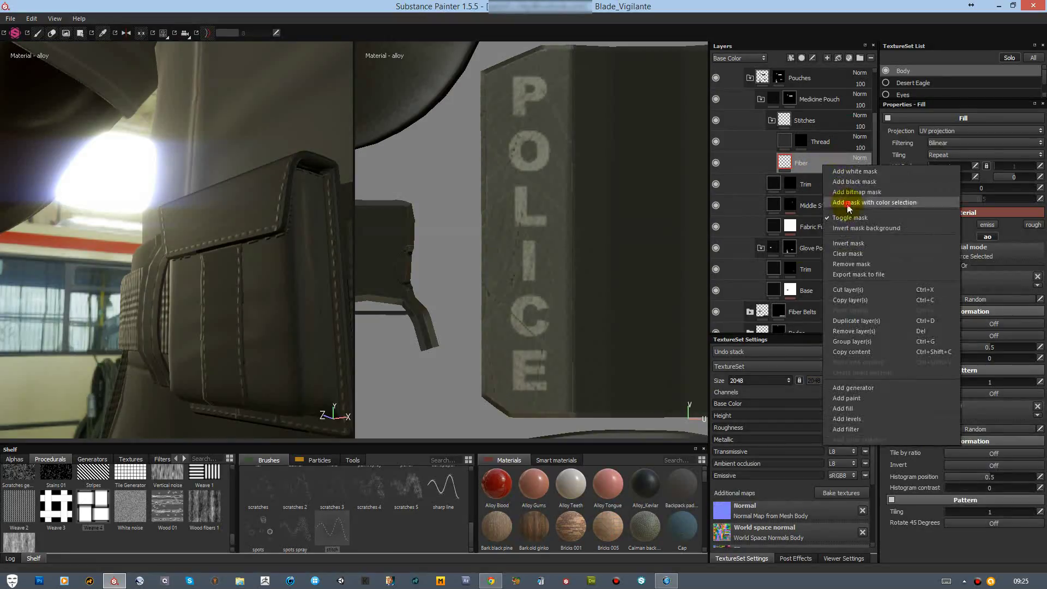
left_click(850, 204)
left_click(1023, 197)
left_click(252, 210)
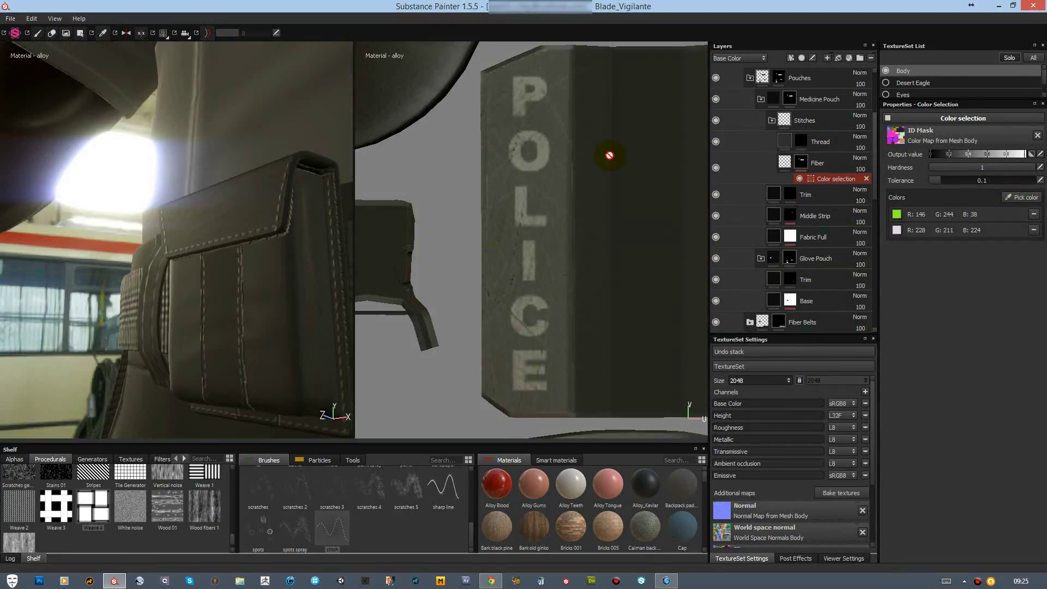
left_click(821, 238)
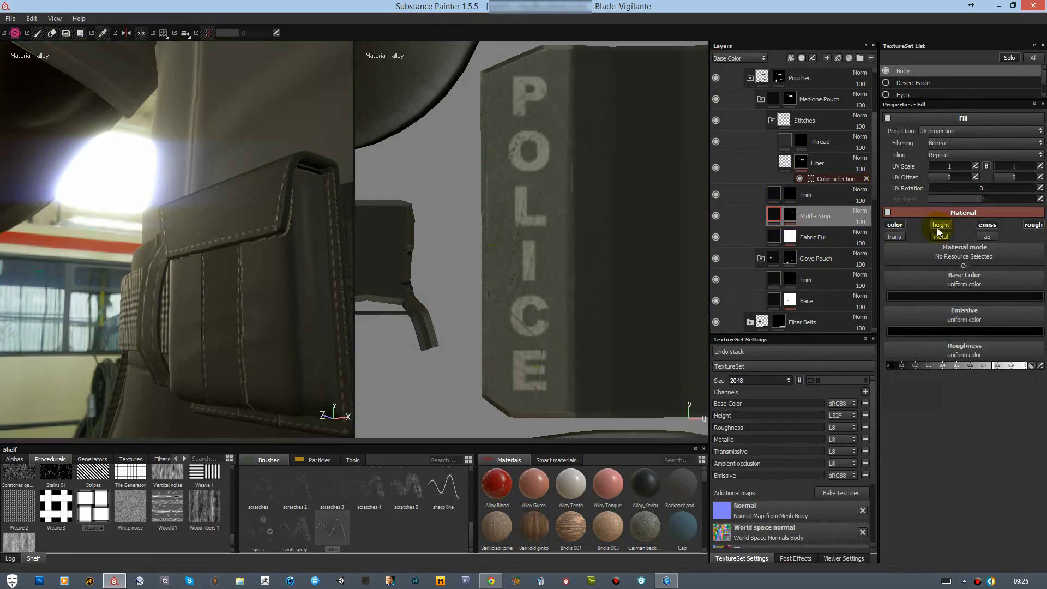
left_click(780, 162)
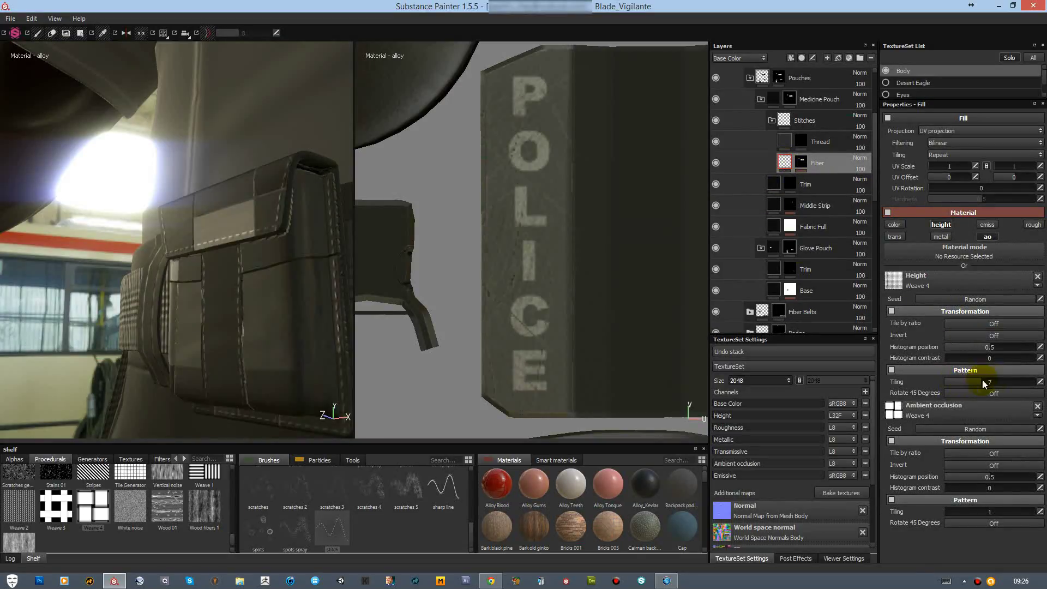
Step: Try Weave 4 tiling 16 with tile-by-ratio, then undo to restore the removed resources
left_click_drag(956, 386, 1035, 382)
left_click(964, 324)
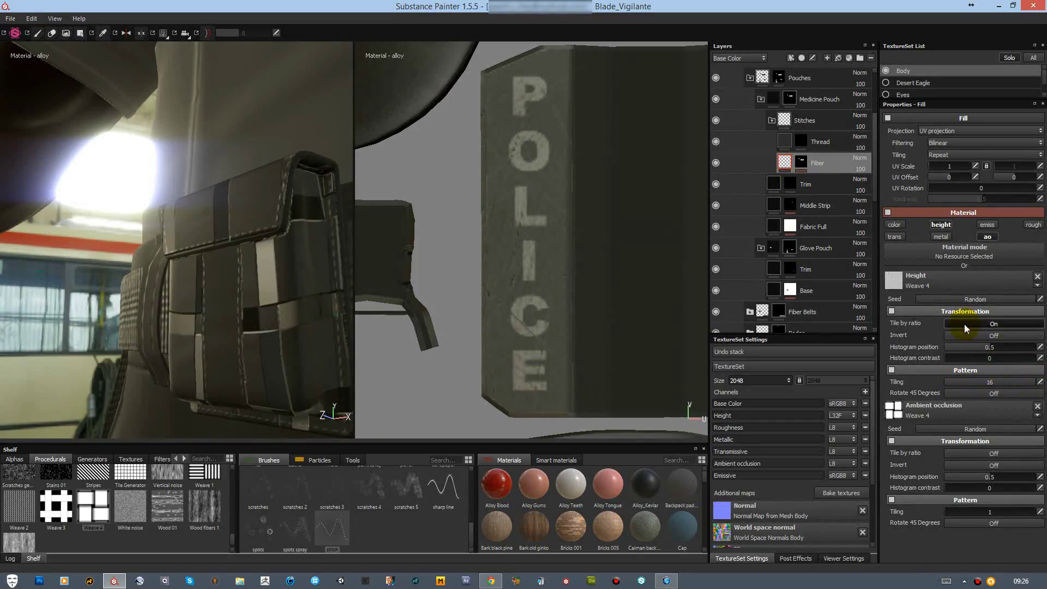
left_click(1037, 276)
left_click(1038, 310)
left_click(131, 459)
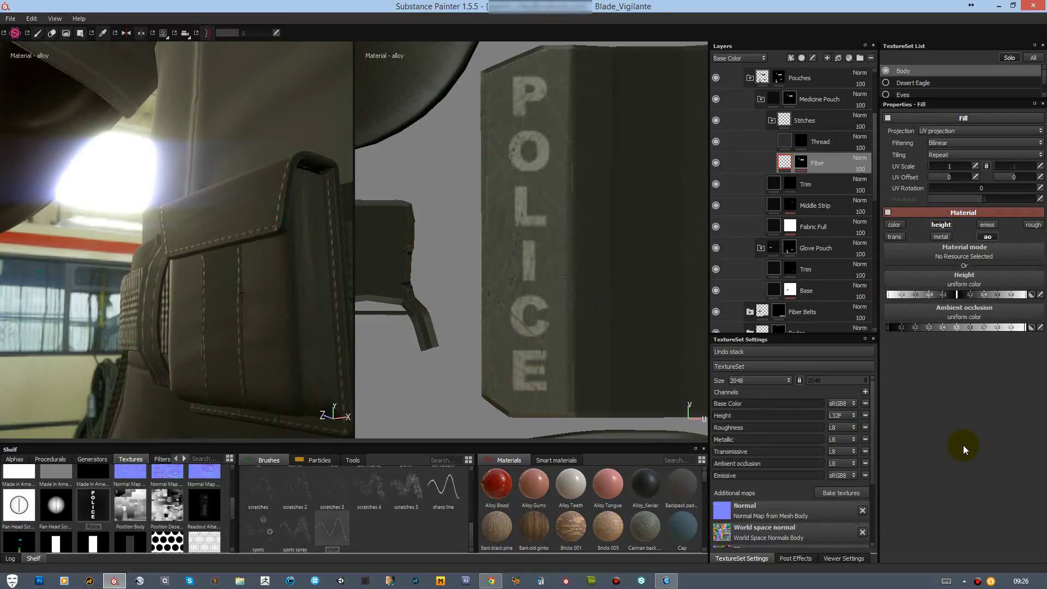
key("ctrl+z")
key("ctrl+z")
Step: Replace Weave 4 with Fiber Weave_AO for ambient occlusion and Fiber Weave_h for height
left_click_drag(935, 166, 978, 170)
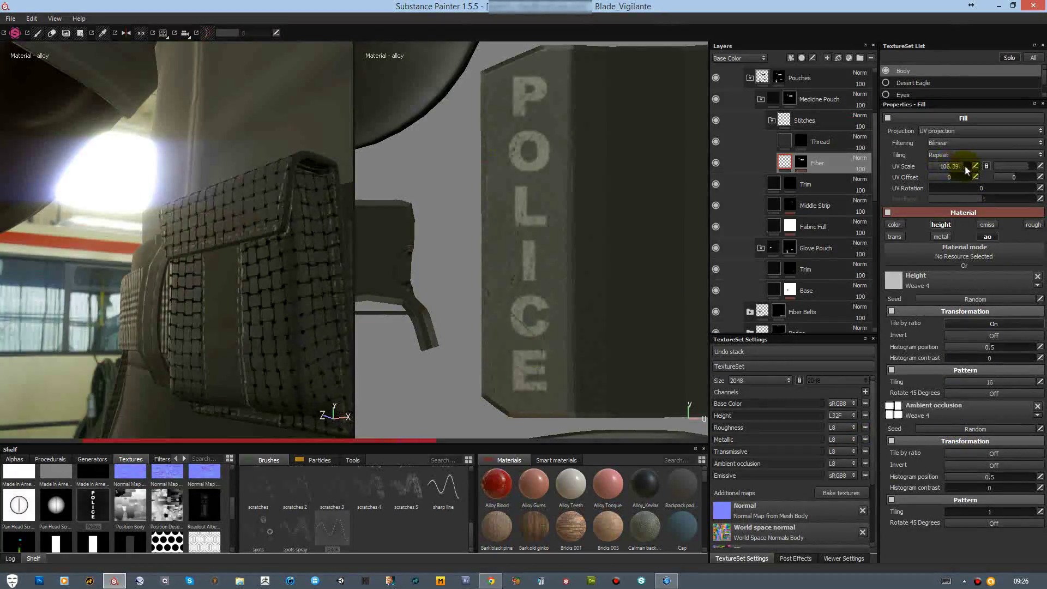
left_click_drag(996, 513, 997, 511)
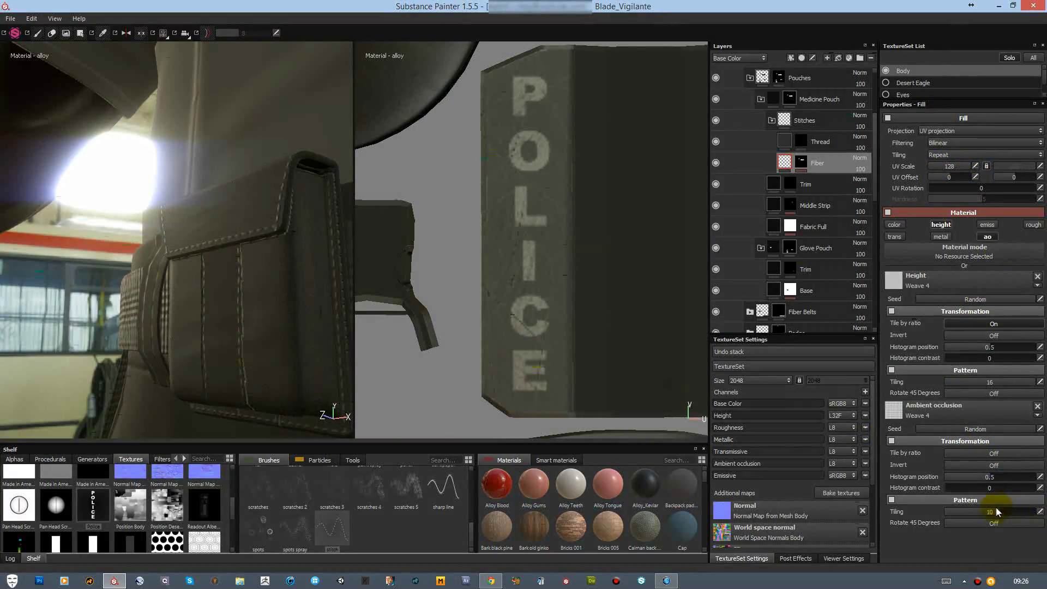
left_click(1037, 276)
left_click(1038, 308)
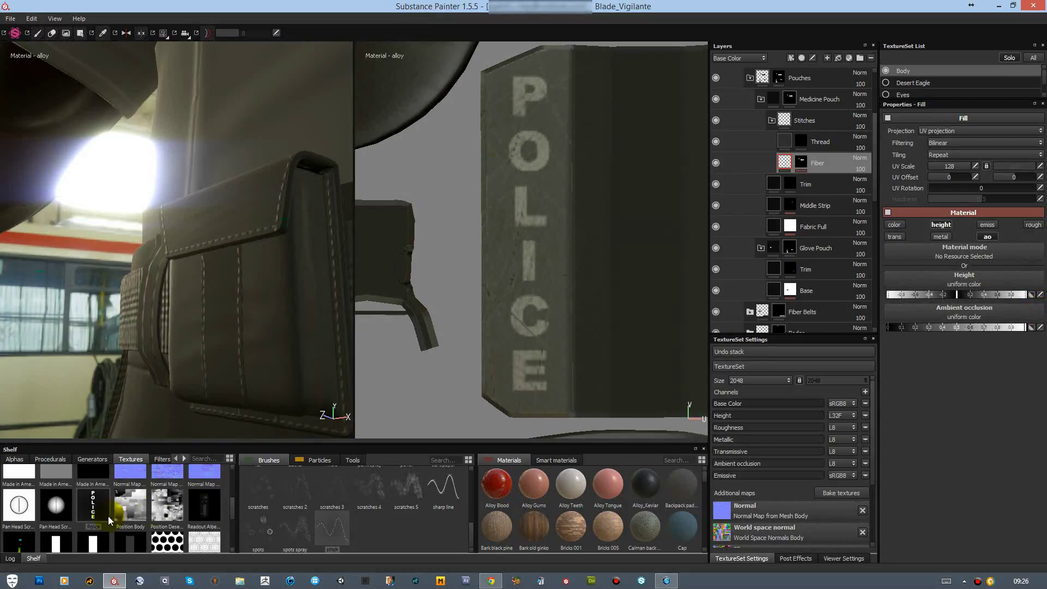
scroll(109, 512, "up", 3)
left_click_drag(93, 507, 965, 314)
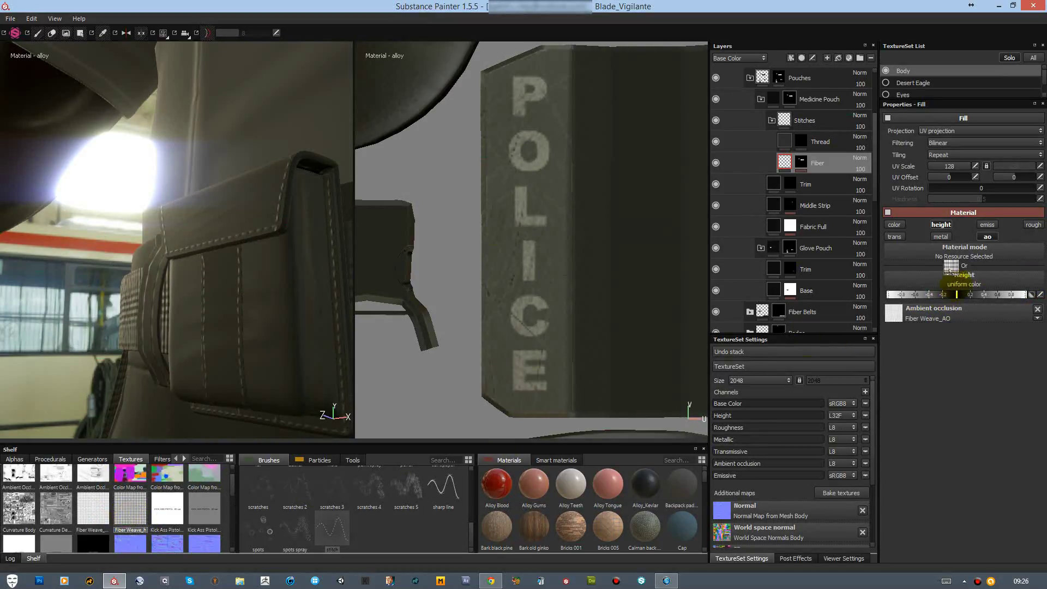
left_click_drag(951, 267, 954, 276)
Step: Lower Fiber's height opacity to 11 and set its UV scale to 64
left_click(739, 58)
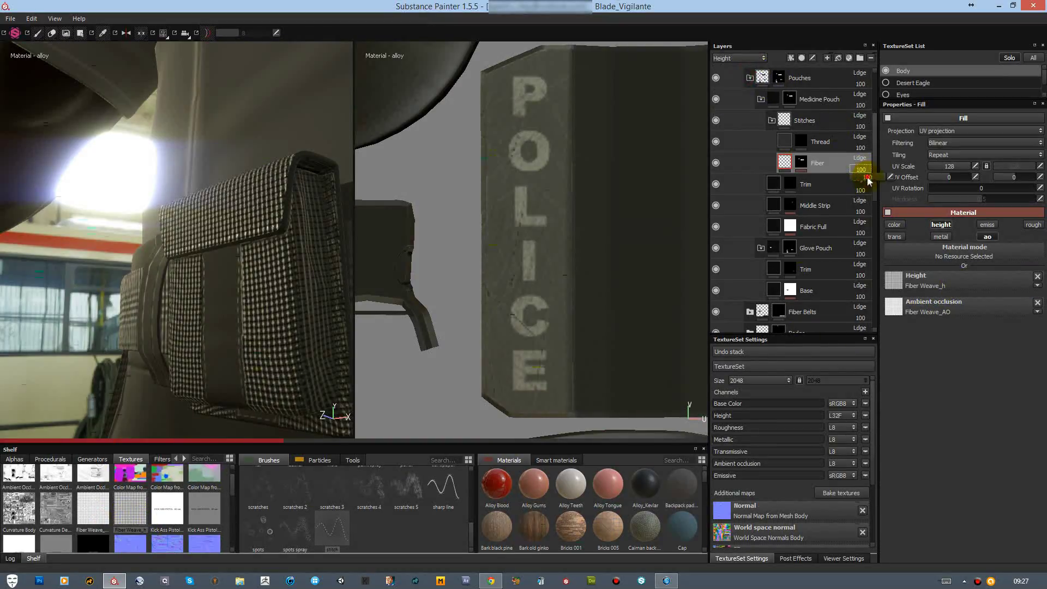
left_click_drag(853, 181, 890, 180)
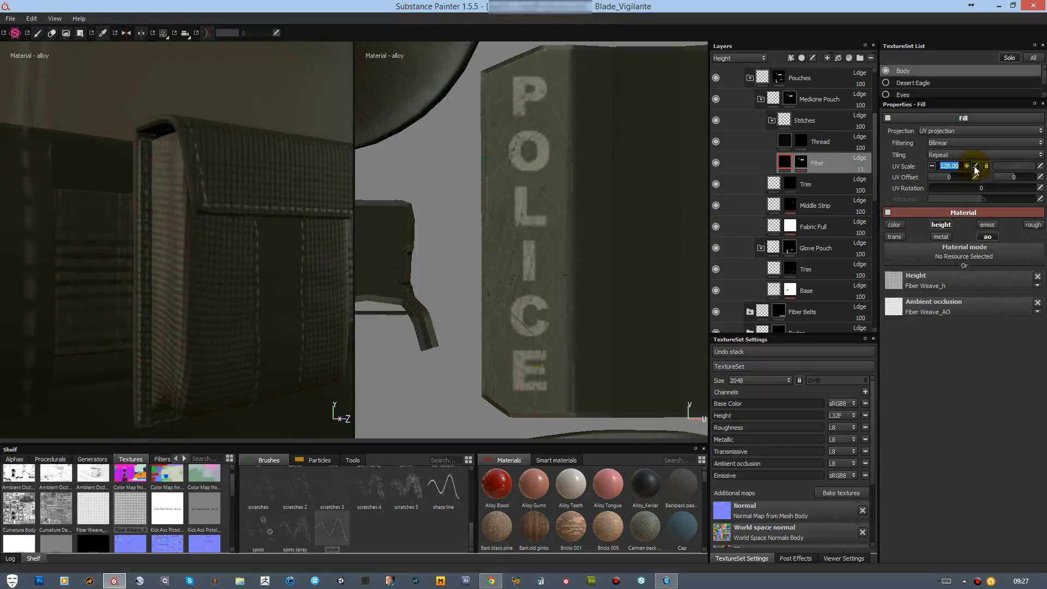
type("96")
key("Return")
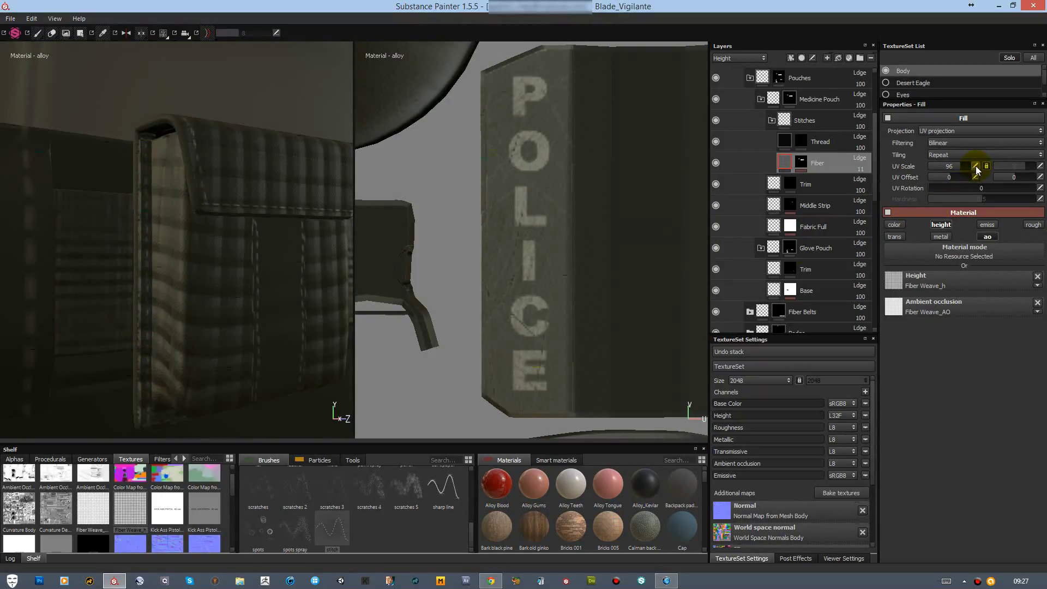
type("64")
key("Return")
left_click_drag(241, 159, 252, 309, "alt")
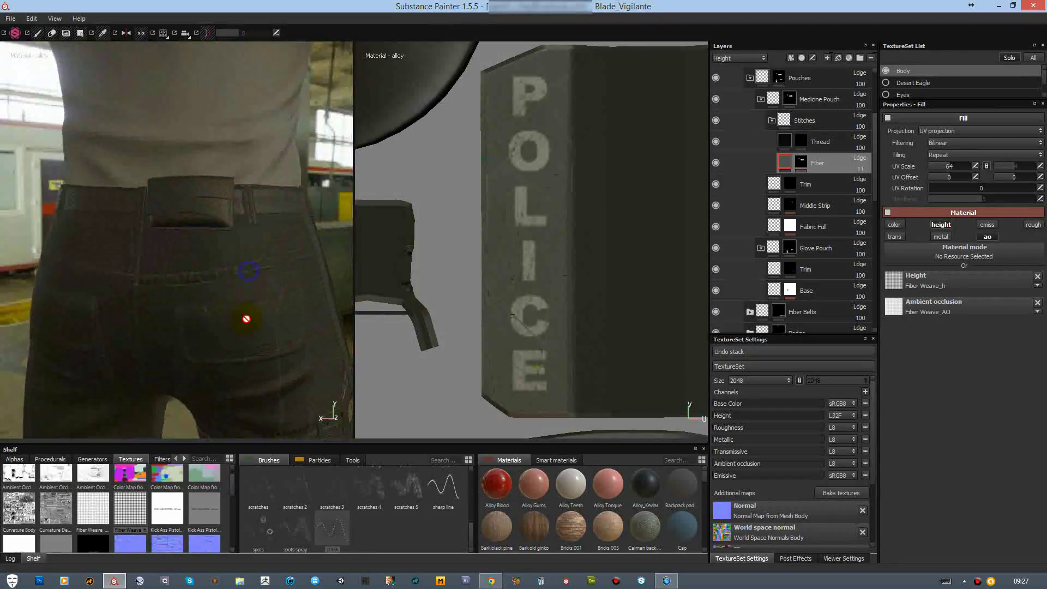
left_click(761, 98)
left_click(816, 120)
Step: Undo a stray fill layer and copy the Fiber layer into the Glove Pouch
left_click(838, 58)
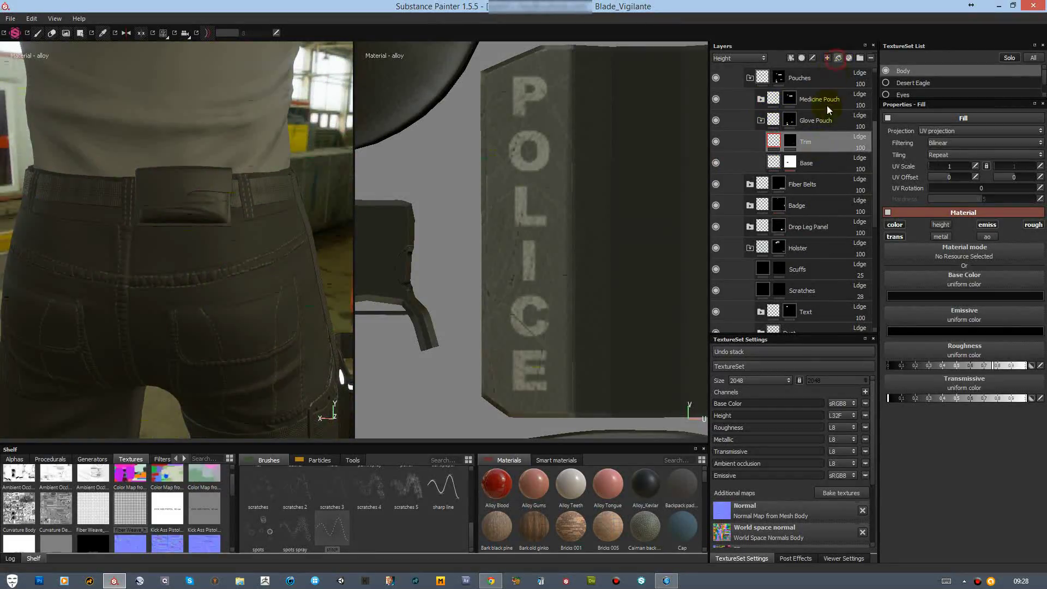
key("ctrl+z")
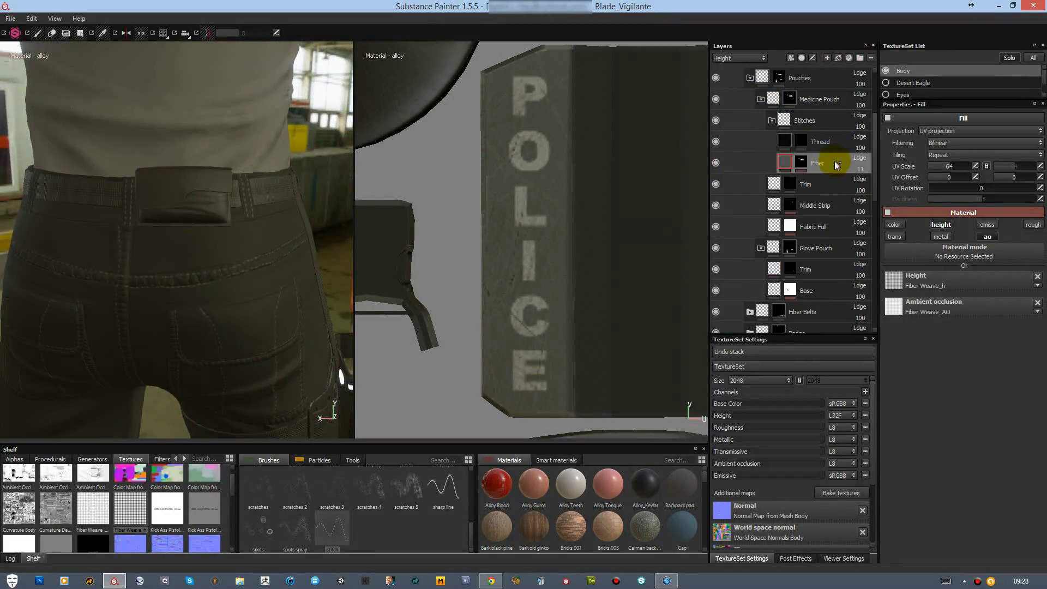
left_click_drag(836, 164, 785, 261, "ctrl")
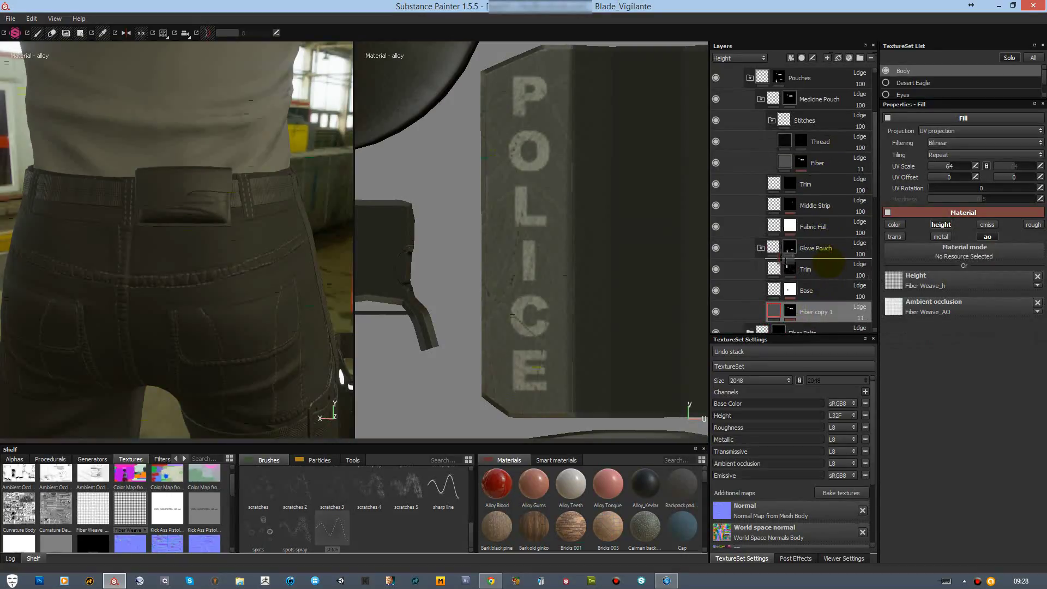
double_click(817, 269)
Step: Mask the copied Fiber by two glove-pouch ID colours and add a Stitches folder
right_click(844, 270)
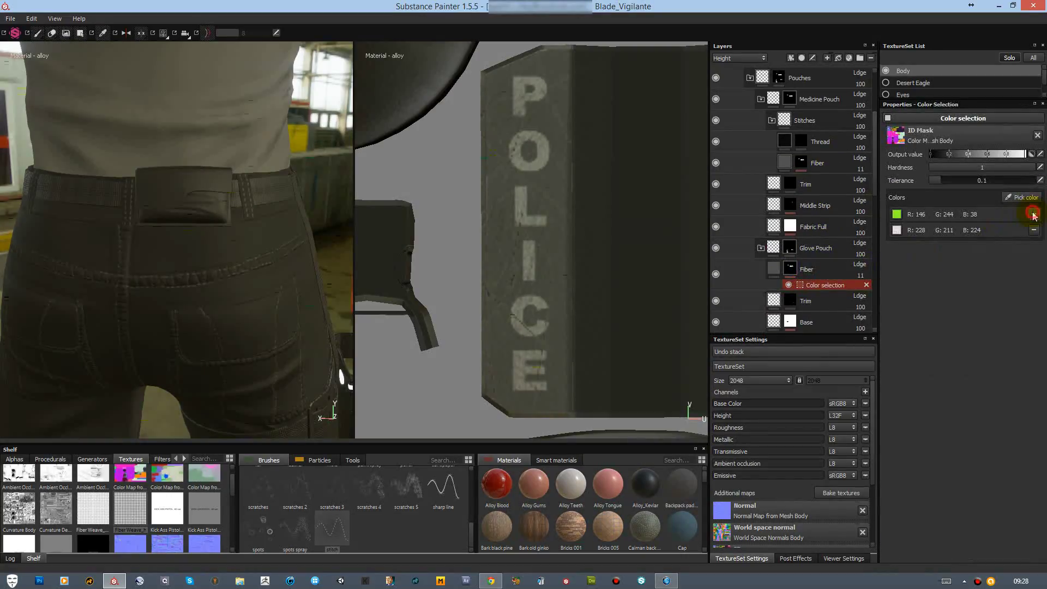
left_click(1022, 197)
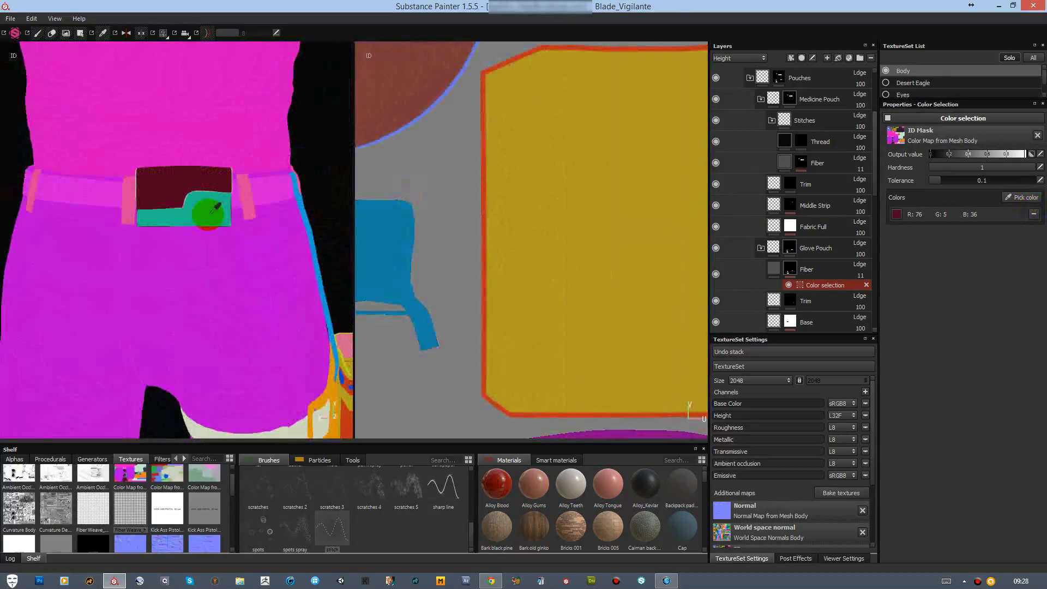
left_click(214, 208)
scroll(214, 208, "up", 3)
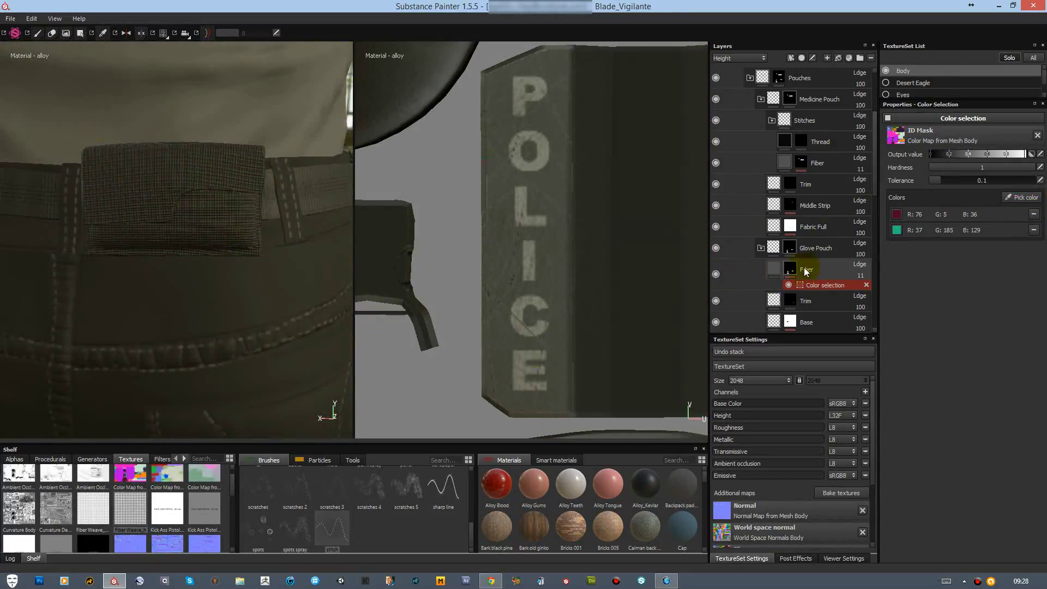
left_click(860, 57)
double_click(802, 269)
type("Stitches")
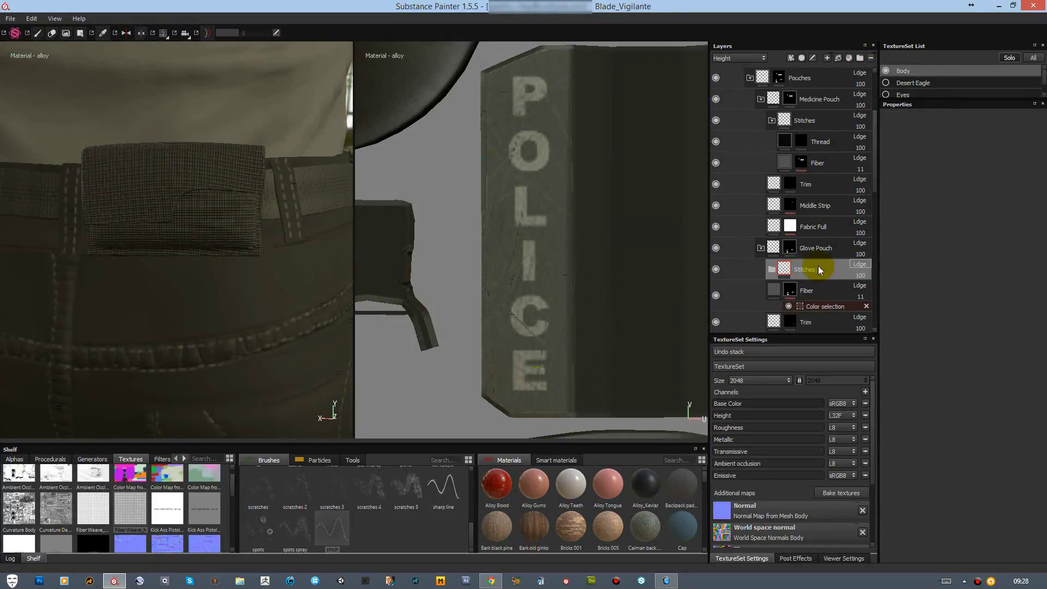
Step: Add a fill layer named Thread inside the Glove Pouch's Stitches folder
left_click(838, 58)
mouse_move(802, 269)
left_mouse_down()
mouse_move(818, 285)
mouse_move(807, 289)
left_mouse_up()
double_click(802, 290)
type("Thread")
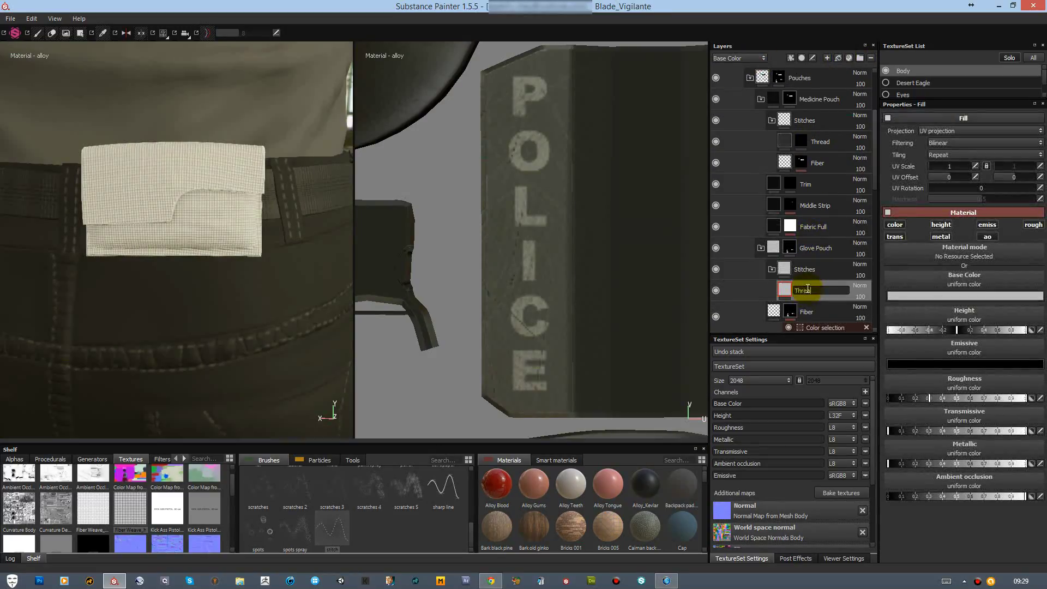
Step: Make Thread red, switch off its unneeded channels, and give it a black mask
left_click(964, 296)
left_click(915, 235)
left_click(987, 236)
left_click(941, 236)
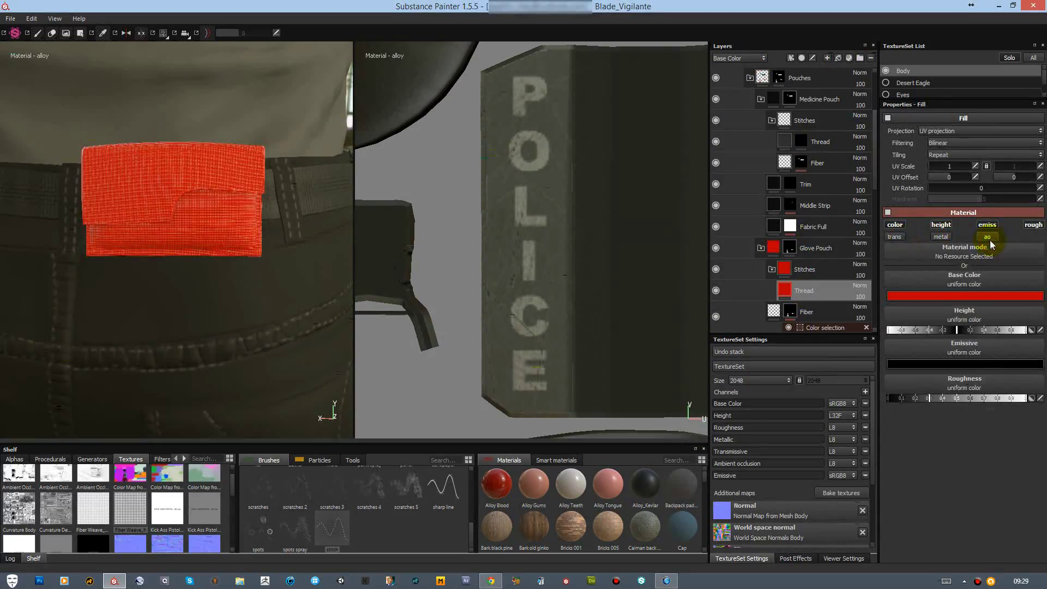
left_click(895, 236)
left_click(987, 224)
right_click(764, 285)
left_click(832, 296)
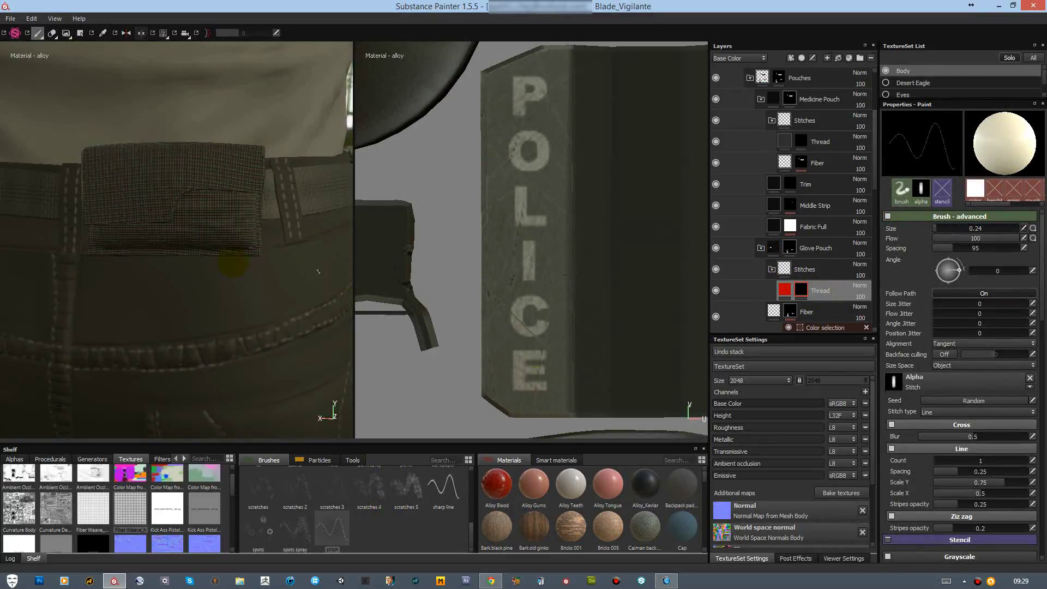
Step: Paint a straight stitch line along the pouch's bottom edge
scroll(189, 247, "up", 2)
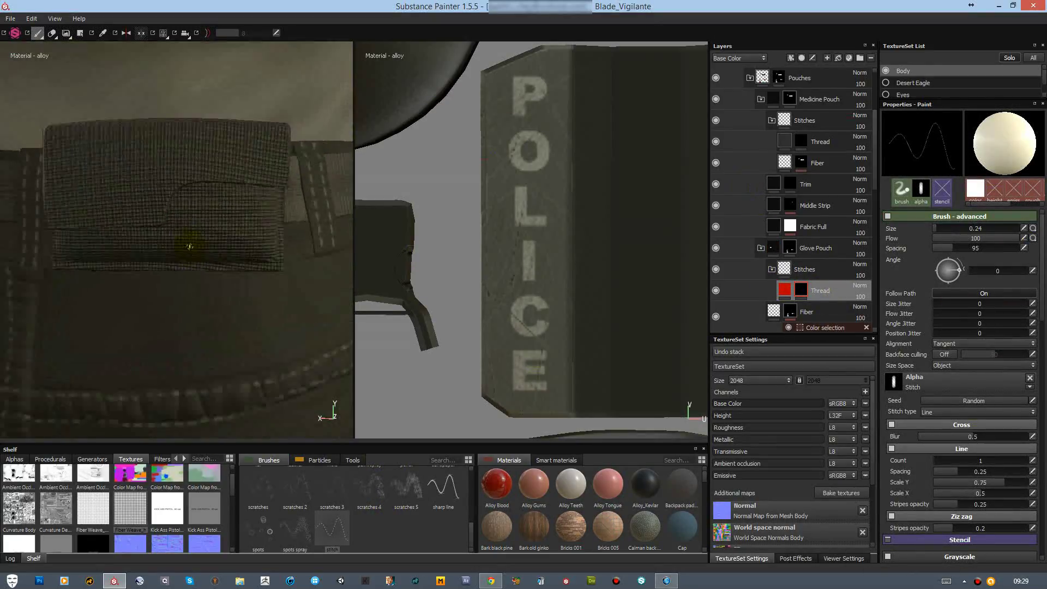
left_click(55, 264)
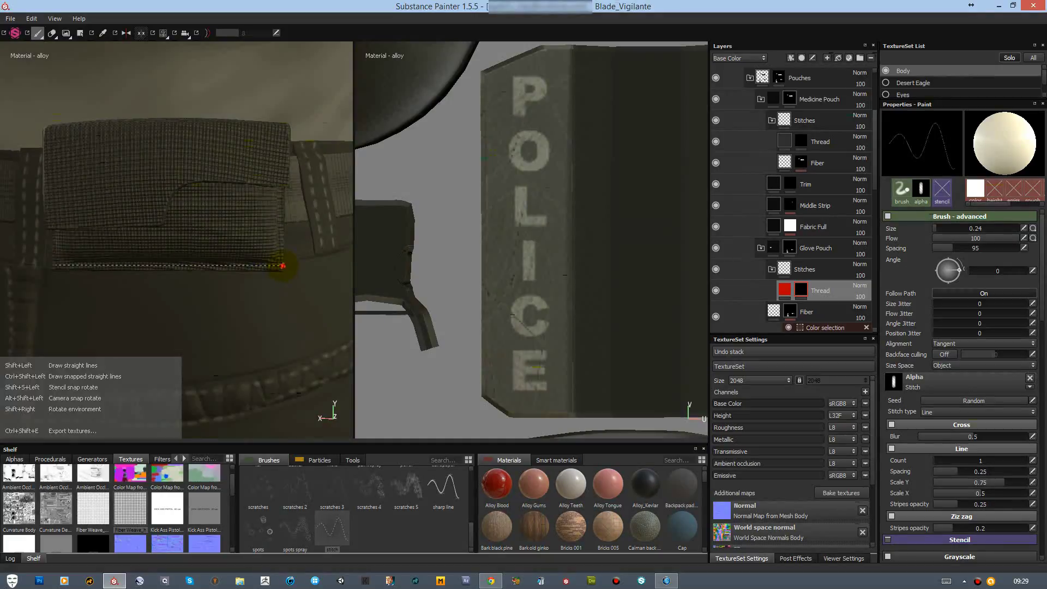
left_click(280, 264, "shift")
mouse_move(281, 264)
left_mouse_down("alt")
mouse_move(202, 234)
mouse_move(234, 240)
left_mouse_up("alt")
Step: Set the Fiber layer's height opacity to 5
scroll(795, 284, "down", 1)
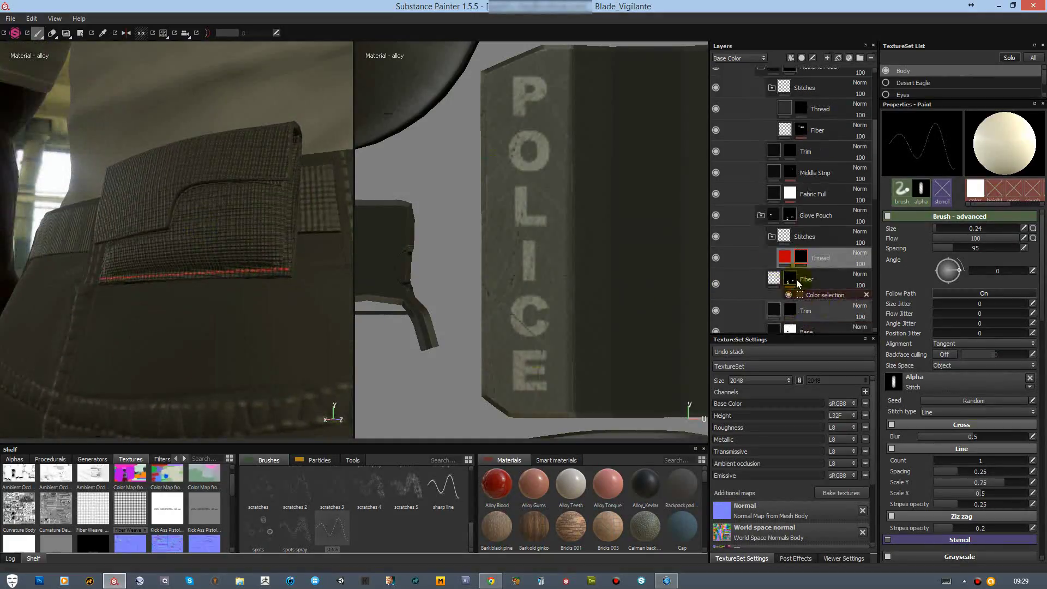
left_click(739, 58)
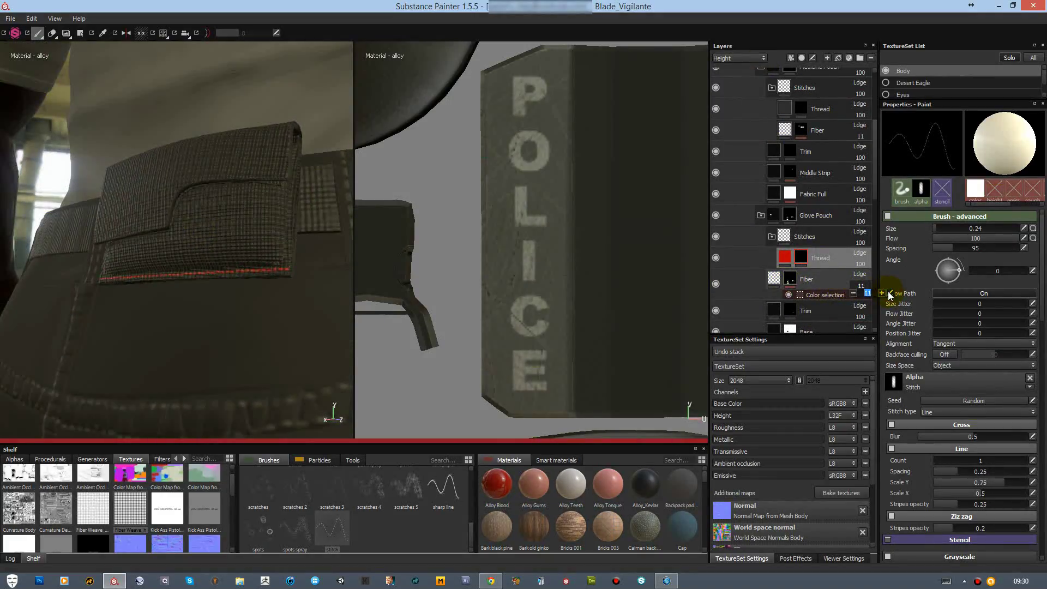
type("5")
key("Return")
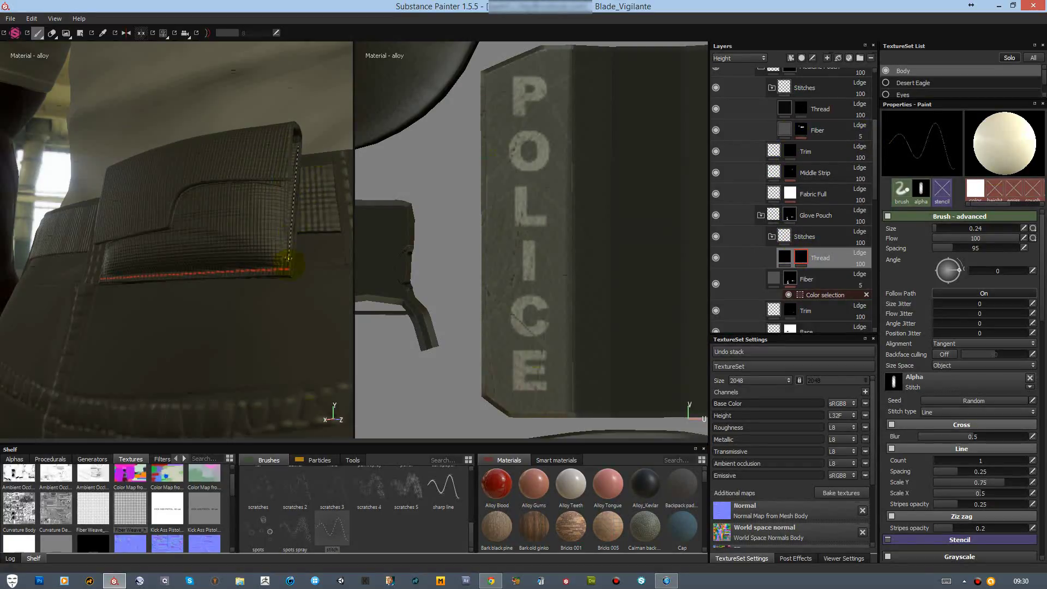
Step: Stitch up the pouch's right edge and along the flap's left edge
left_click(289, 259, "shift")
left_click_drag(289, 259, 338, 261, "alt")
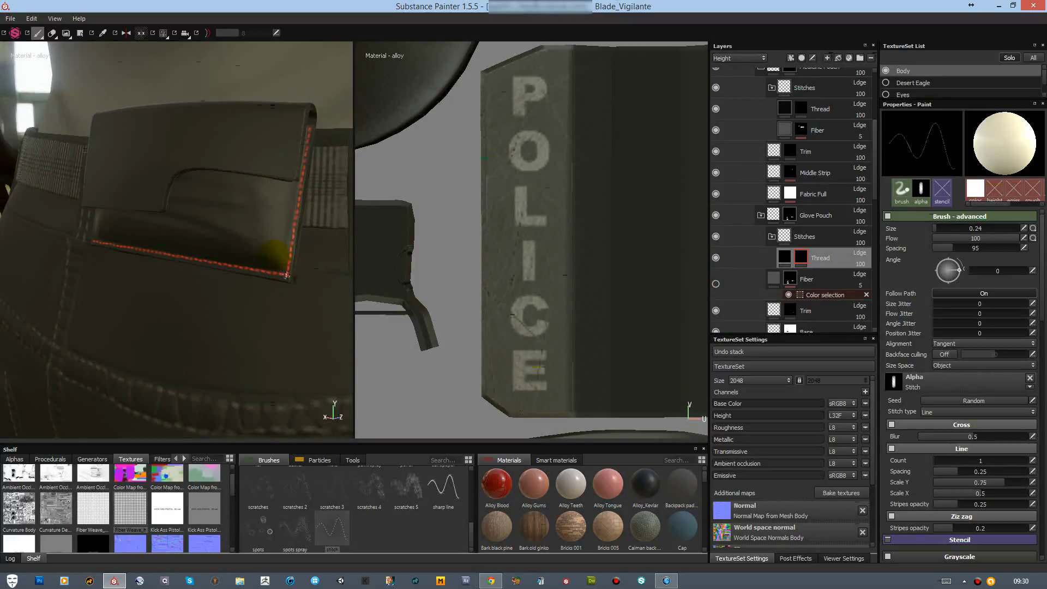
left_click_drag(282, 280, 103, 158, "alt")
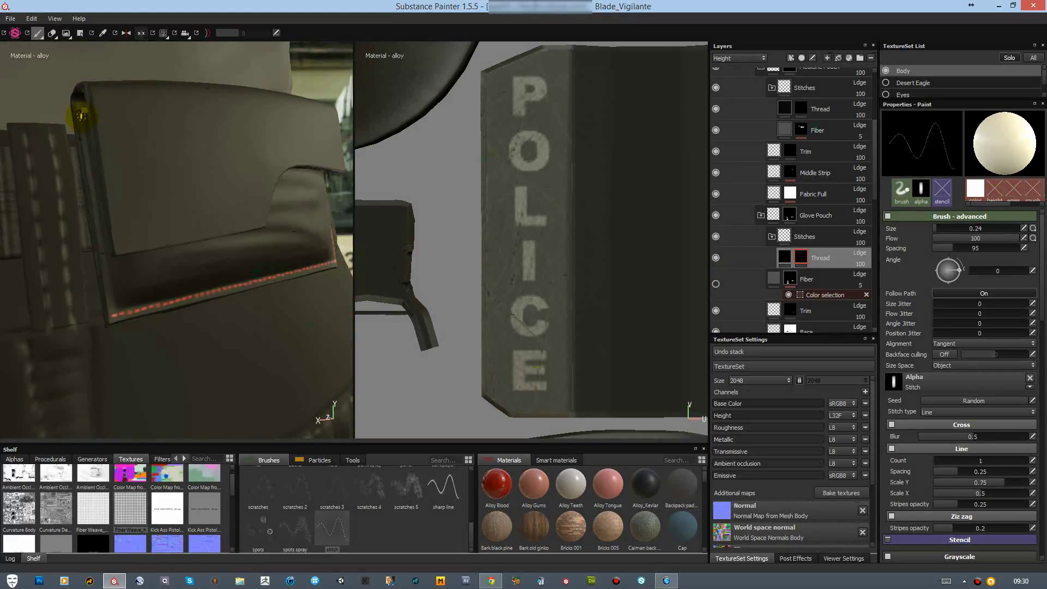
left_click(112, 314, "shift")
scroll(469, 306, "down", 3)
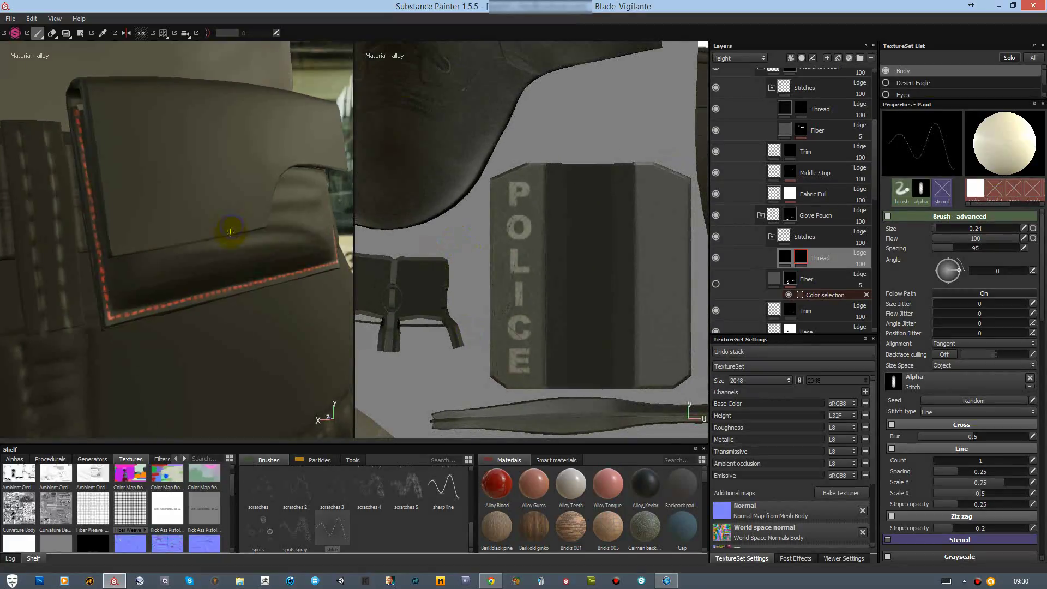
left_click_drag(230, 231, 107, 103, "alt")
Step: Lay straight stitches along the flap's remaining edges and inspect them
left_click(107, 241)
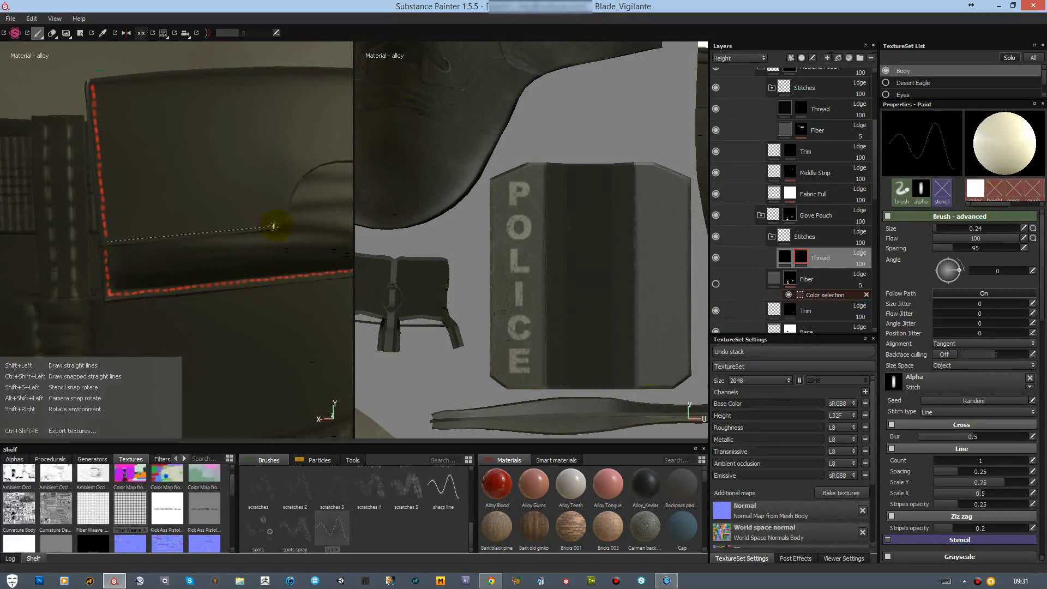
left_click(275, 226, "shift")
left_click_drag(234, 196, 273, 136, "alt")
left_click(271, 133)
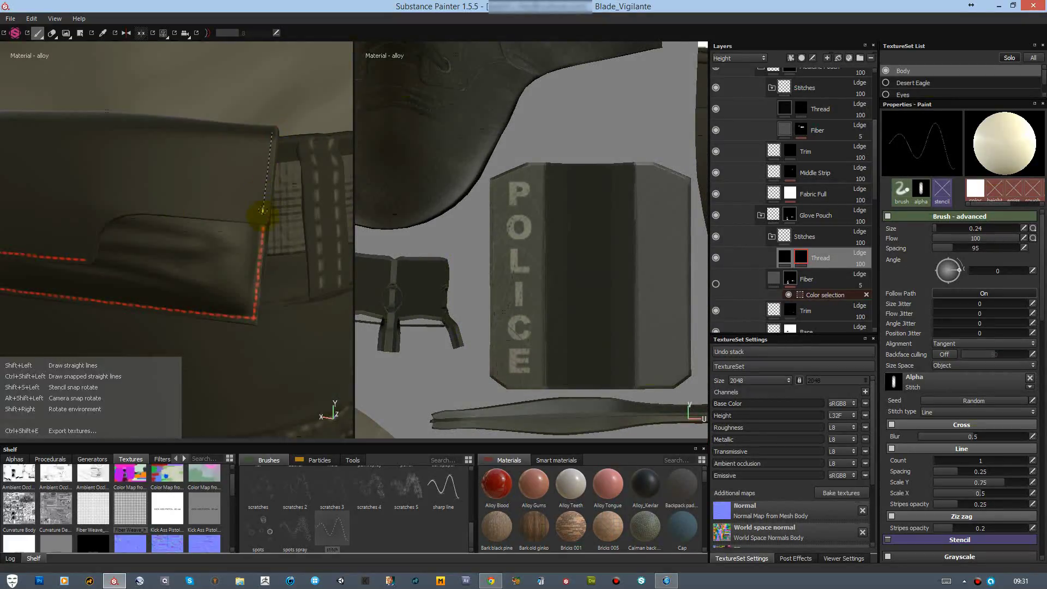
left_click(263, 210, "shift")
left_click_drag(240, 204, 259, 261, "alt")
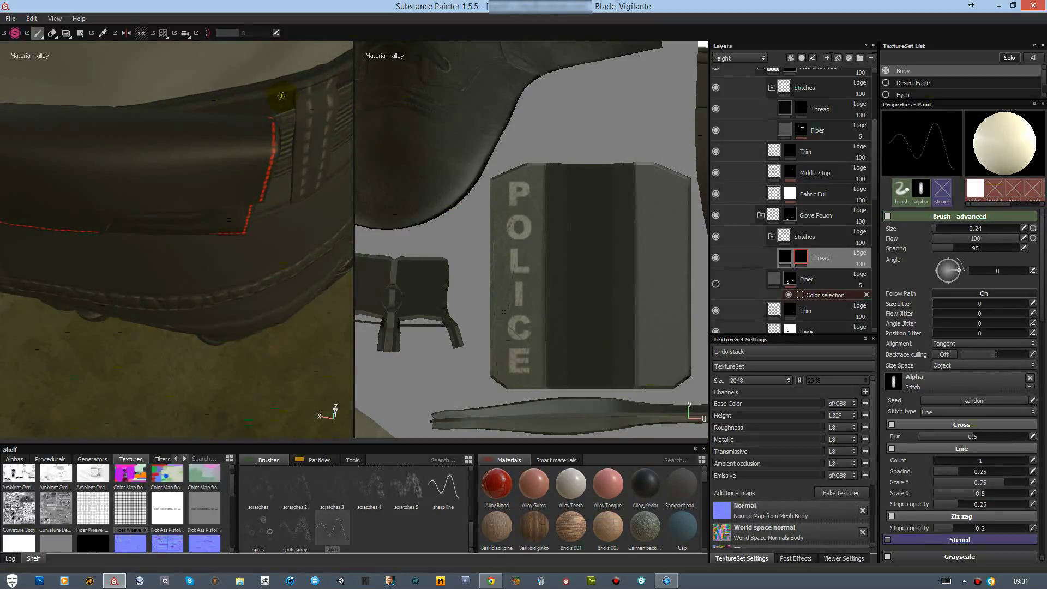
left_click_drag(159, 151, 338, 296, "alt")
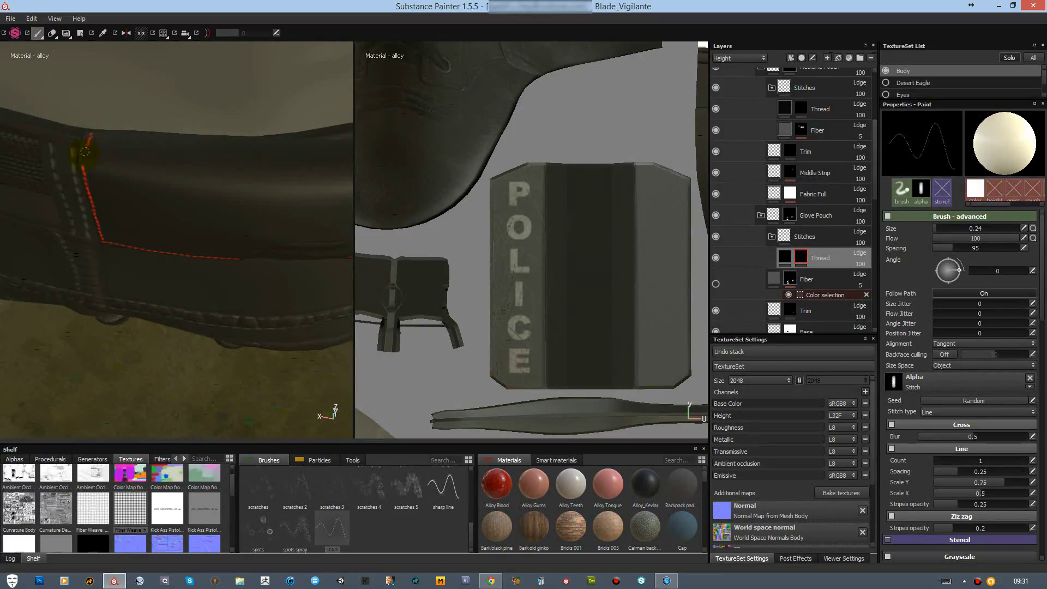
left_click_drag(109, 154, 88, 179, "alt")
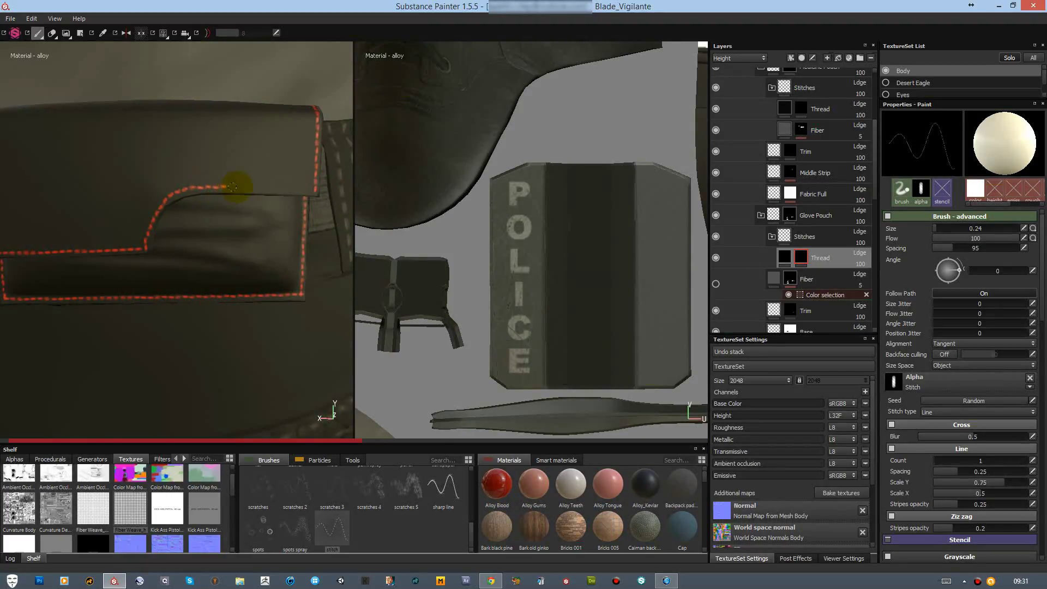
Step: Change the Thread layer's base colour from red to dark
left_click(784, 256)
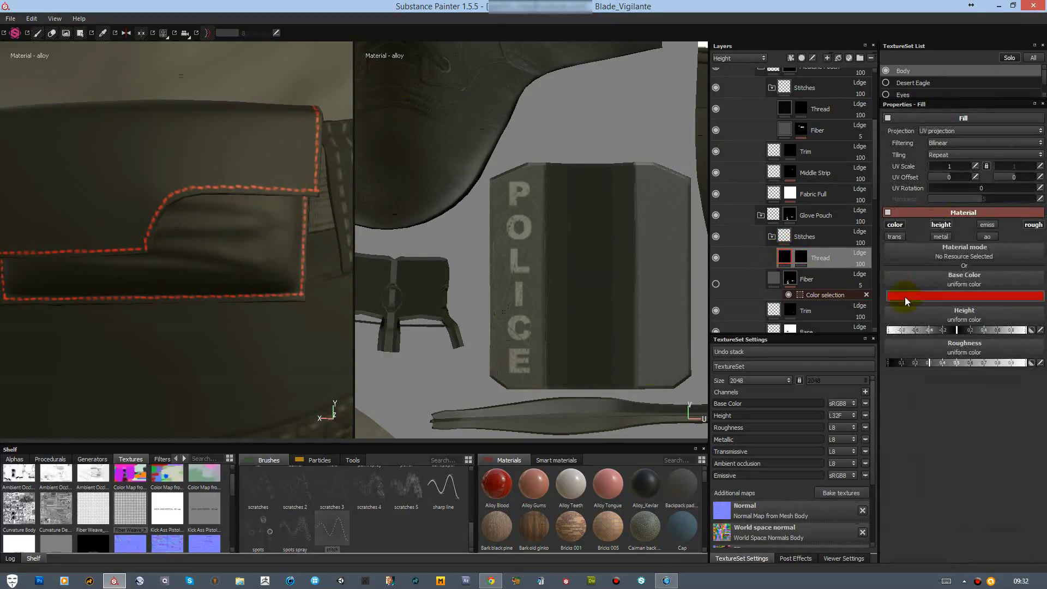
left_click(904, 297)
left_click_drag(941, 336, 946, 344)
left_click(957, 333)
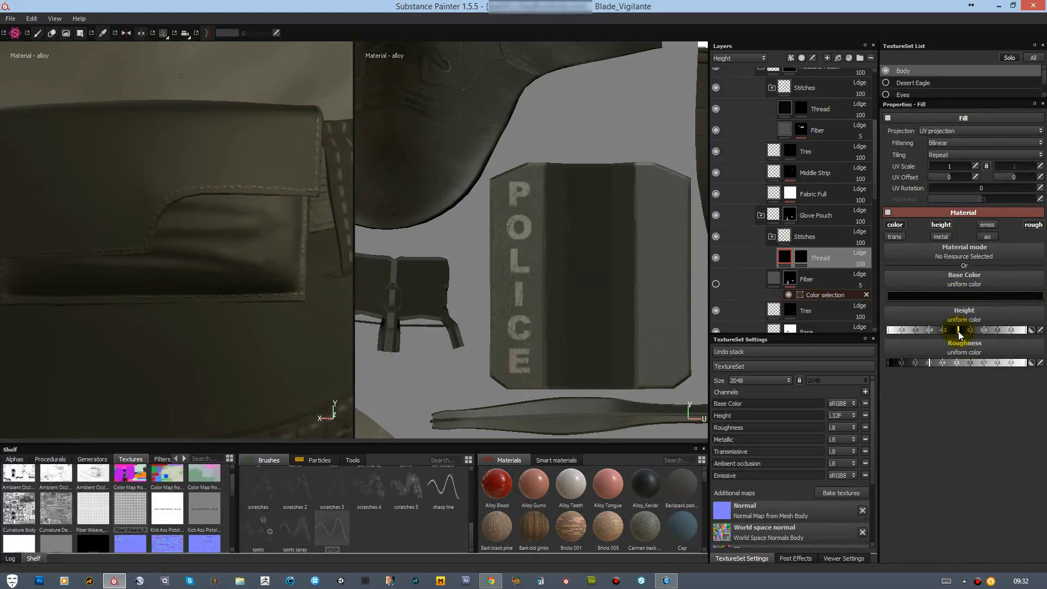
left_click_drag(229, 182, 173, 178, "alt")
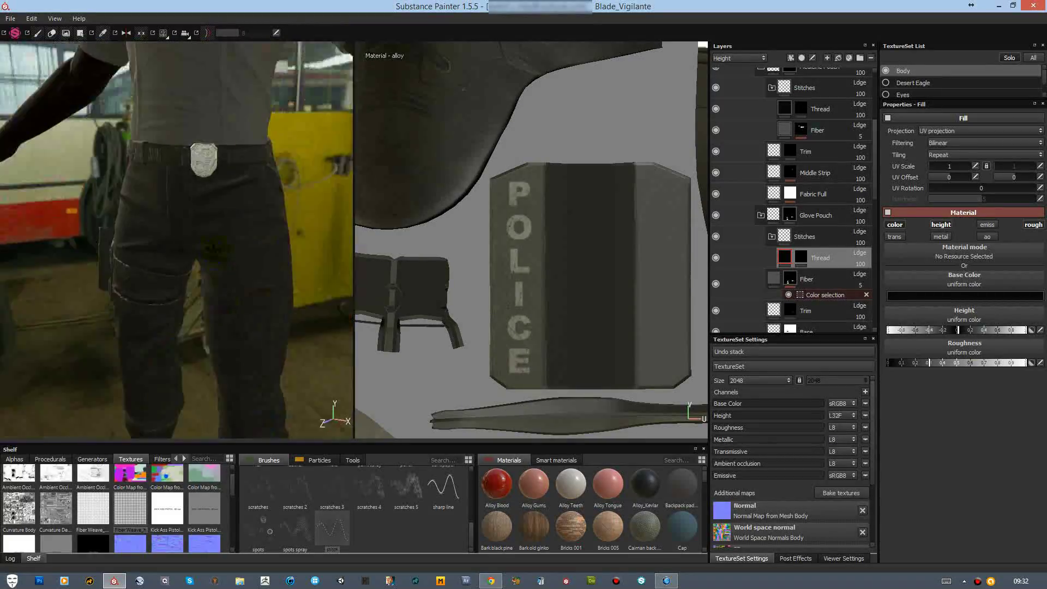
Step: Expand the Pants group and adjust the Dirt layer's opacity
key("c")
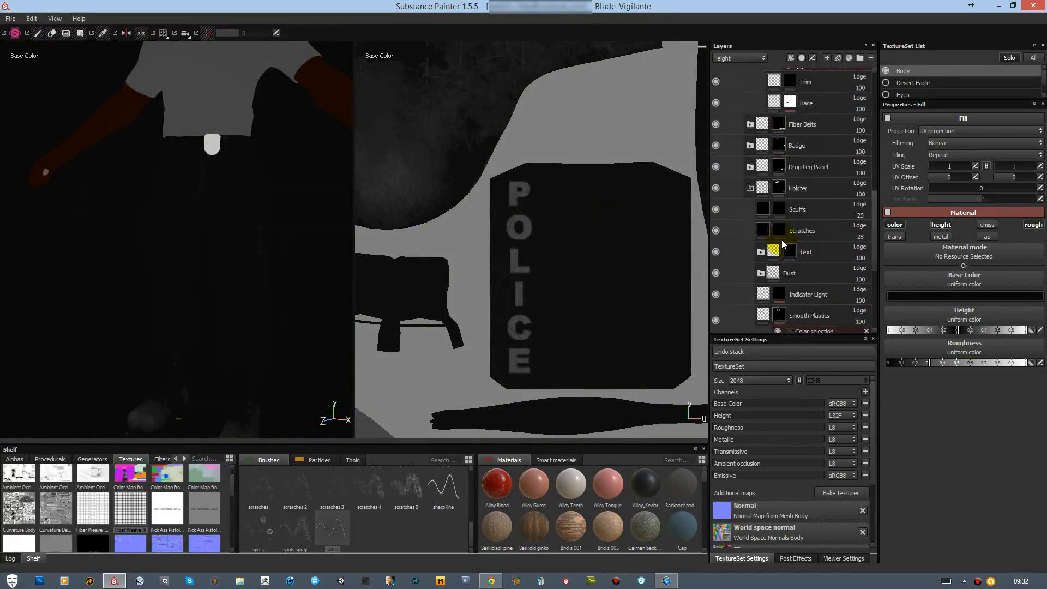
left_click(751, 205)
left_click(739, 58)
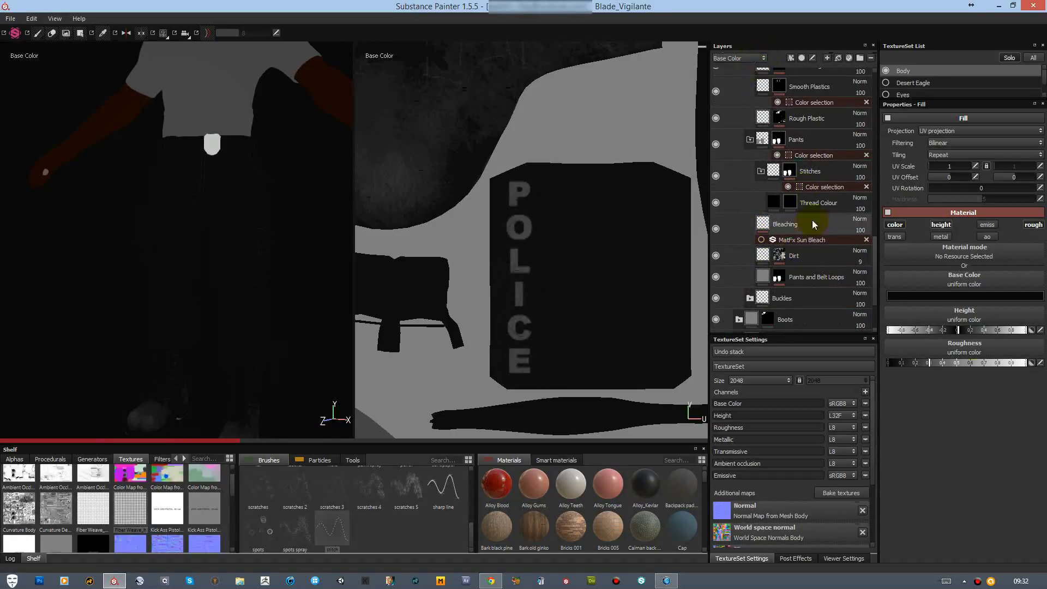
left_click_drag(856, 275, 859, 274)
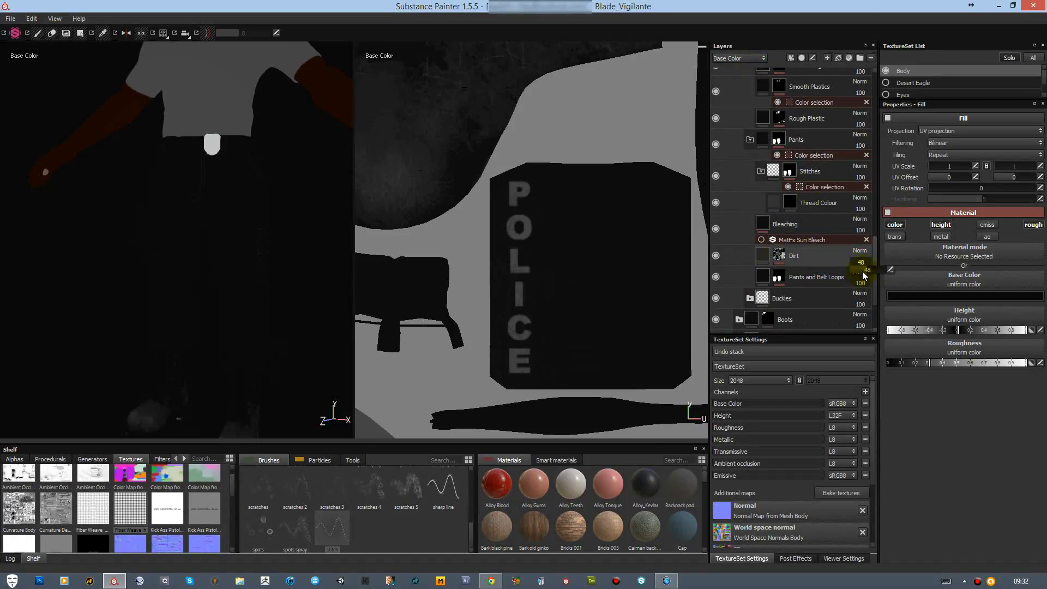
left_click(949, 297)
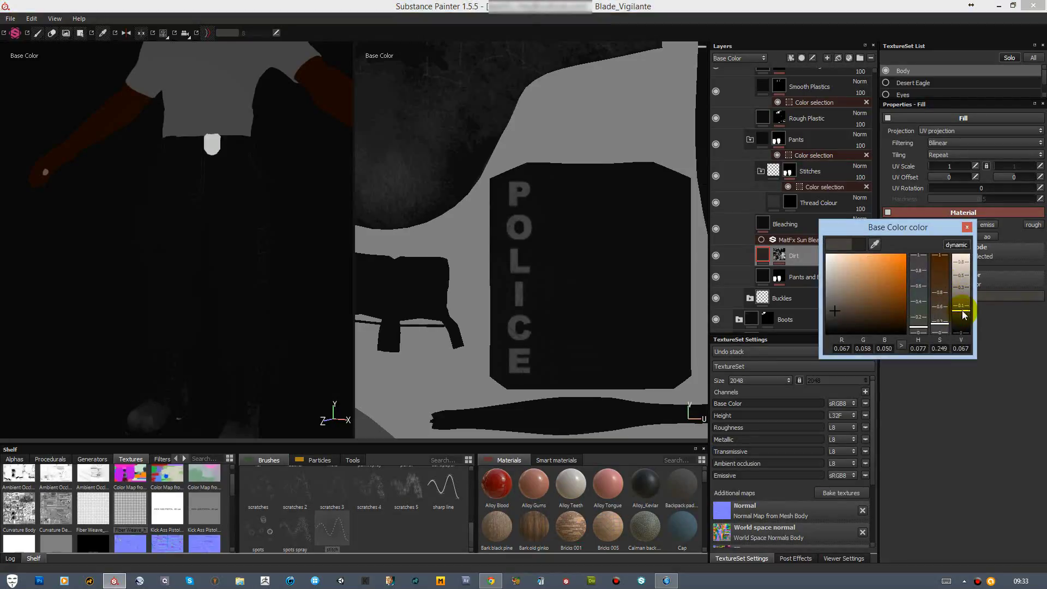
left_click(786, 224)
Step: Hide and then delete the Bleaching layer from the Pants group
left_click(716, 229)
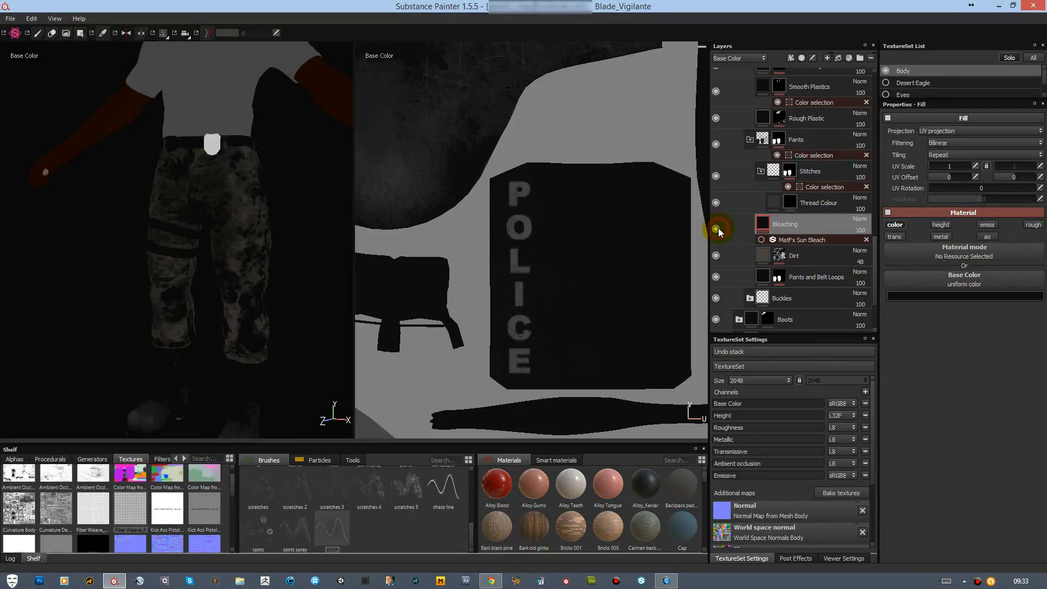
left_click(717, 229)
left_click(871, 57)
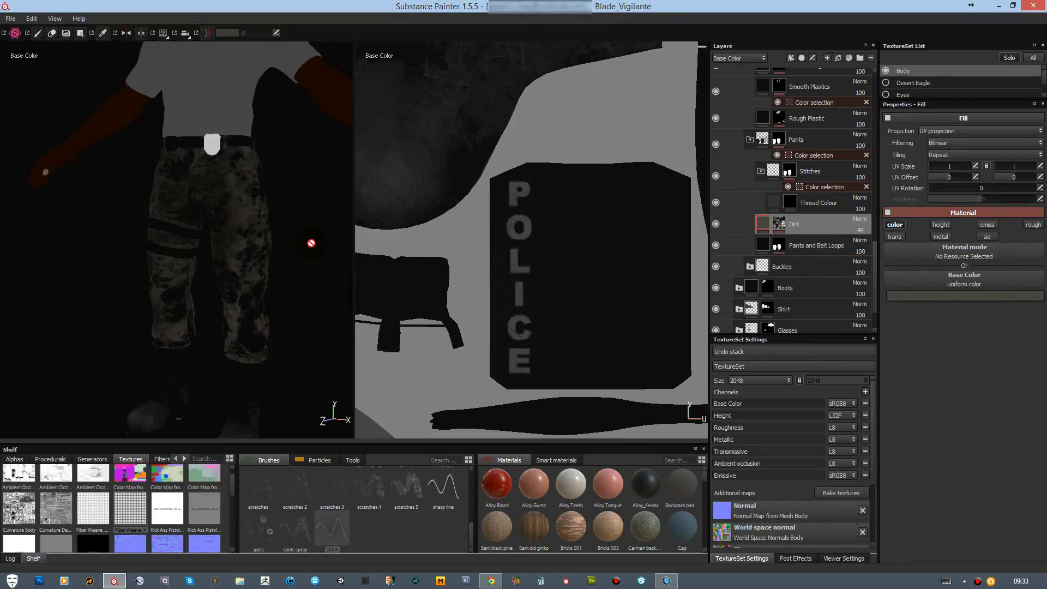
key("m")
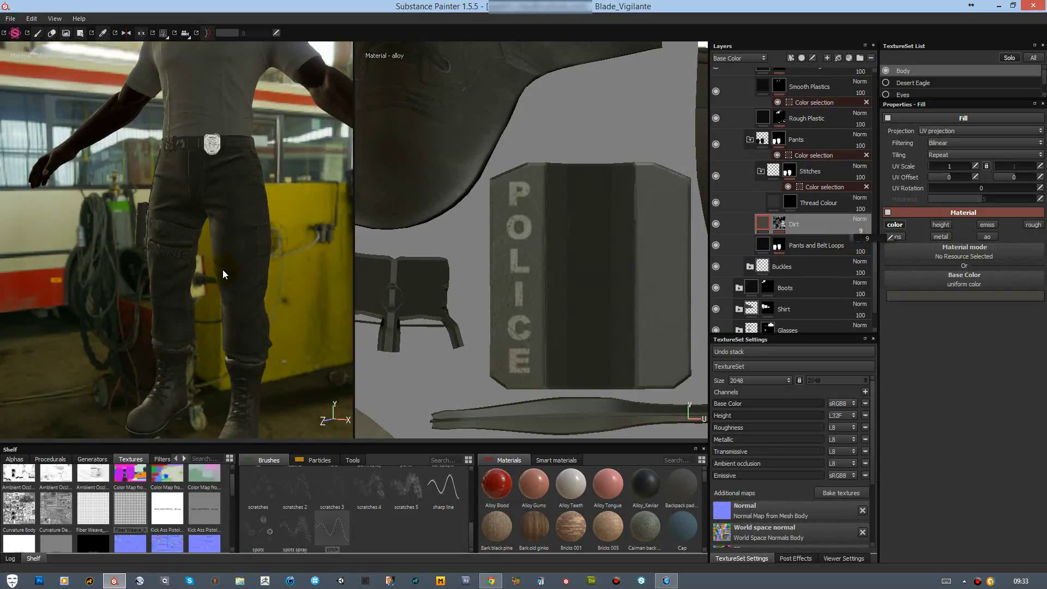
left_click_drag(224, 273, 320, 285, "alt")
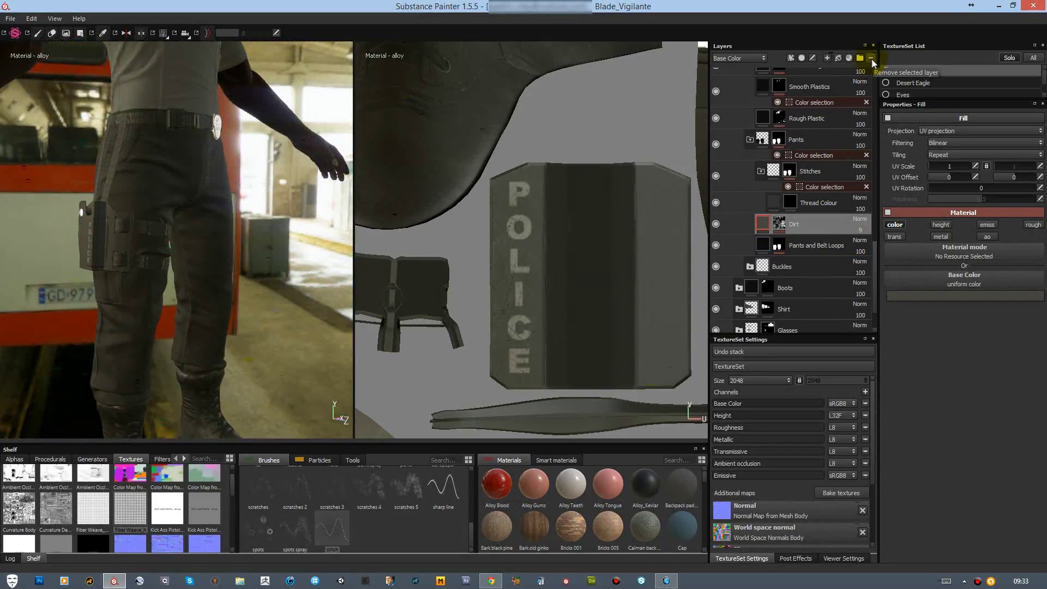
Step: Add a fill layer named Dust Flecks above Dirt and give it a black mask
left_click(848, 58)
double_click(797, 223)
type("Dust Flecks")
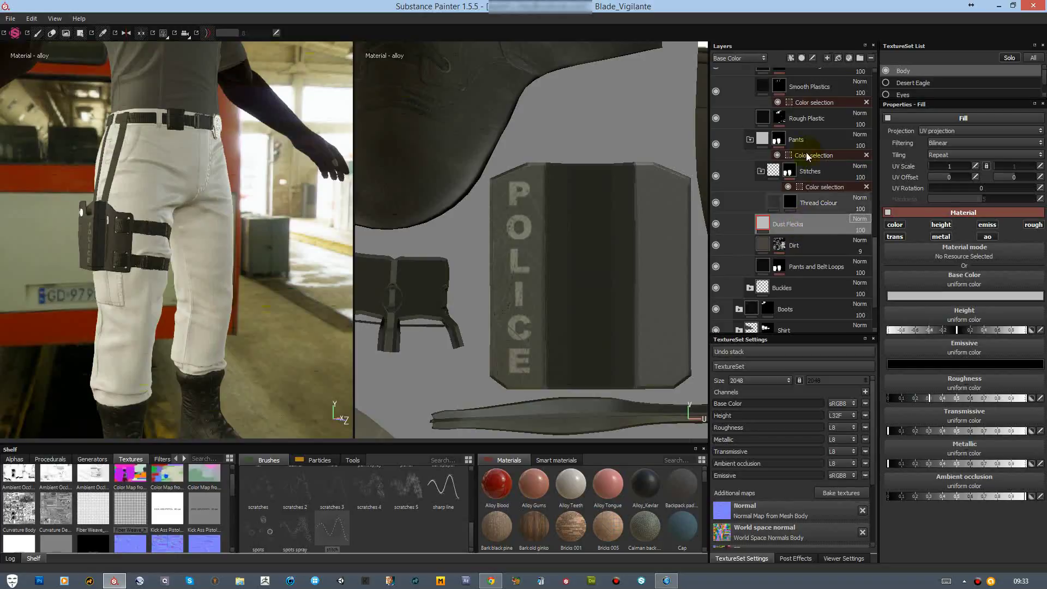
right_click(814, 224)
left_click(836, 246)
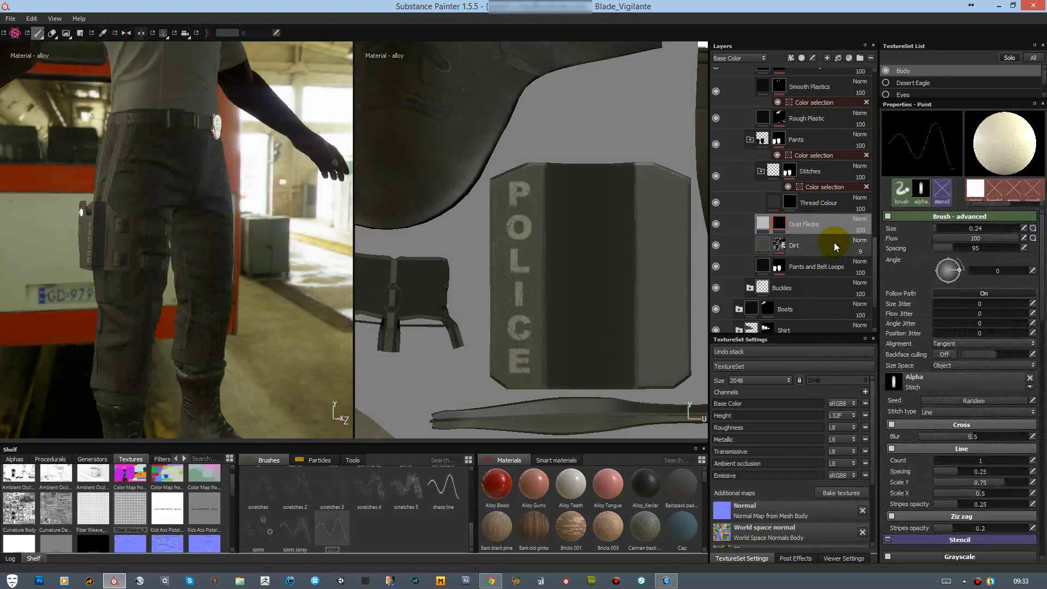
right_click(778, 222)
left_click(807, 445)
Step: Mask Dust Flecks with MG Dust (level 0.72, contrast 0.65, occlusion 0.22), layer opacity 11
left_click(960, 134)
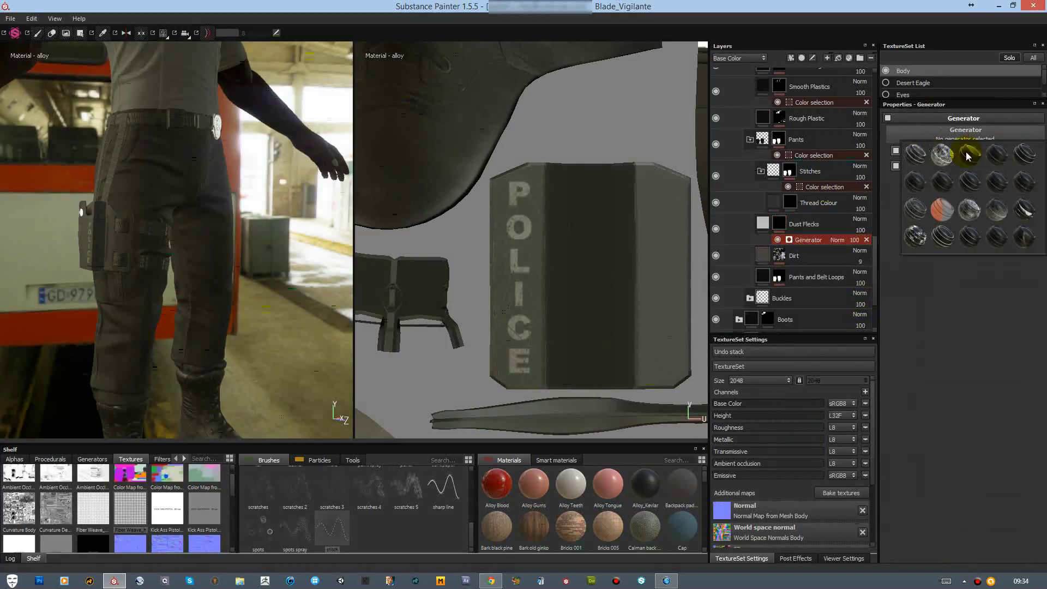
left_click(967, 152)
left_click(1032, 218)
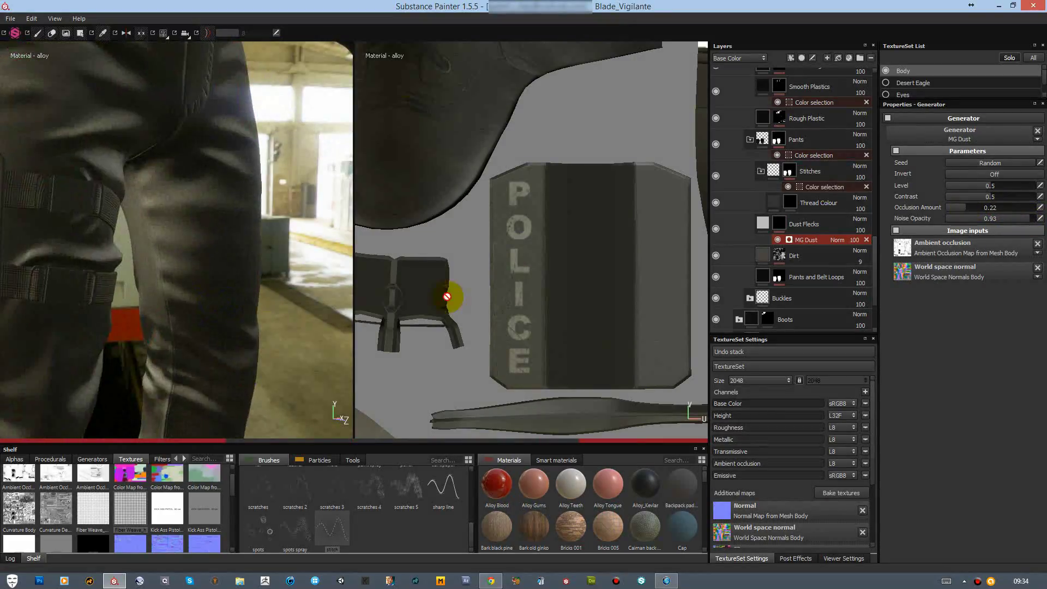
left_click(998, 206)
left_click_drag(1025, 198, 959, 198)
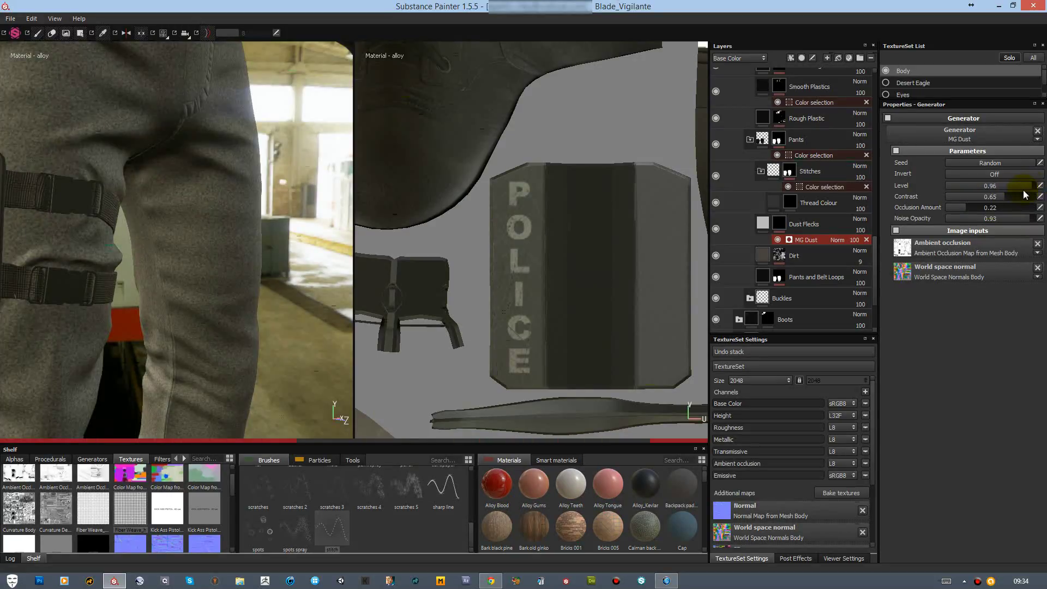
left_click(990, 195)
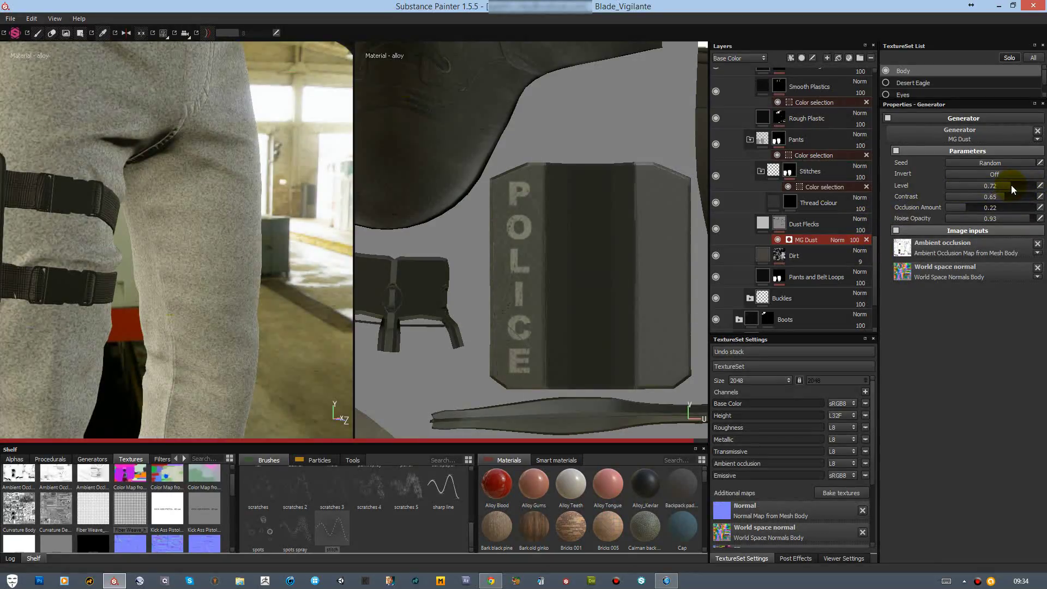
left_click_drag(856, 240, 854, 243)
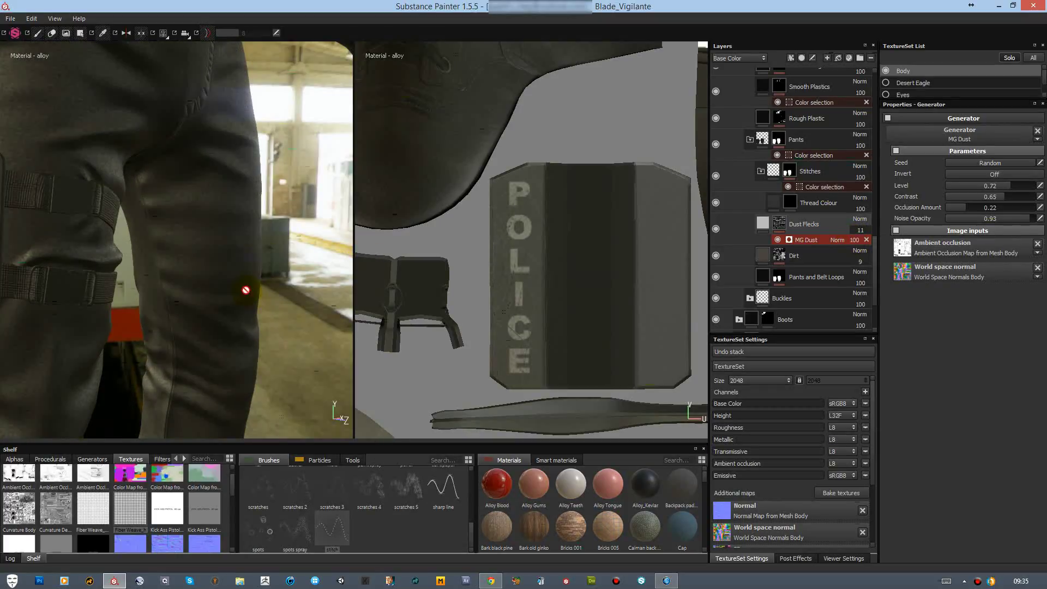
left_click_drag(245, 290, 284, 294, "alt")
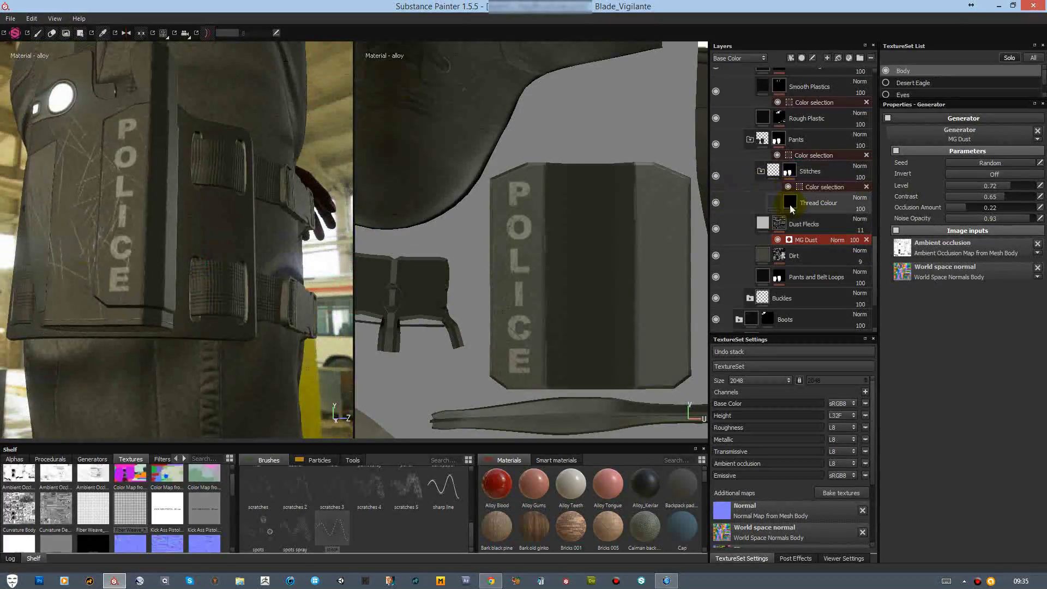
Step: Enable the ambient occlusion channel on the Scuffs layer
scroll(791, 209, "up", 5)
left_click(780, 166)
left_click(798, 144)
left_click(900, 362)
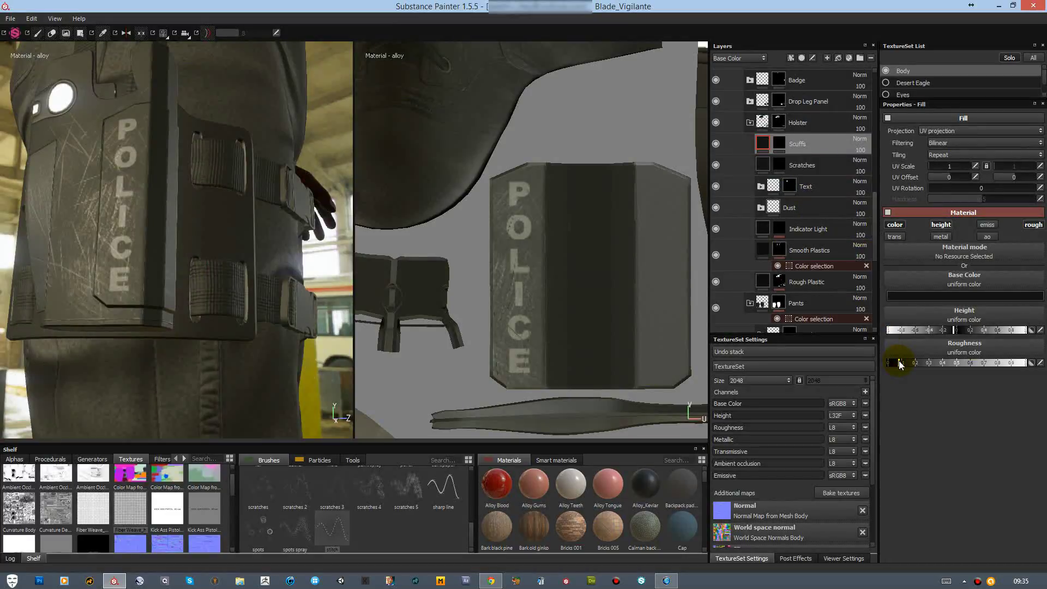
left_click_drag(89, 255, 163, 246, "alt")
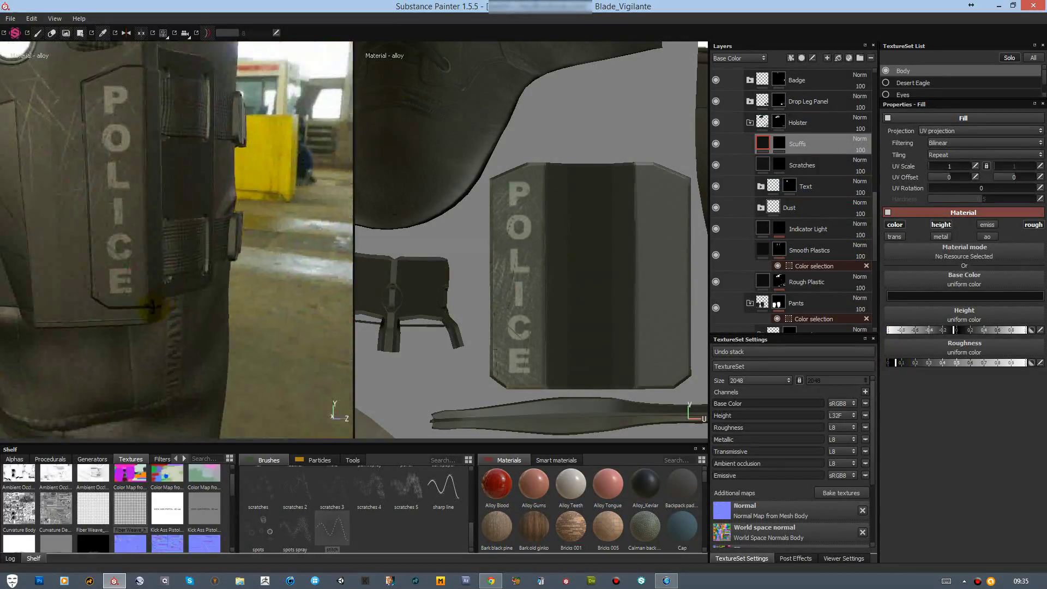
left_click(987, 237)
left_click(897, 395)
Step: Lower the opacity of the MG Dust effect in the Dust Flecks mask to about 20
left_click(797, 165)
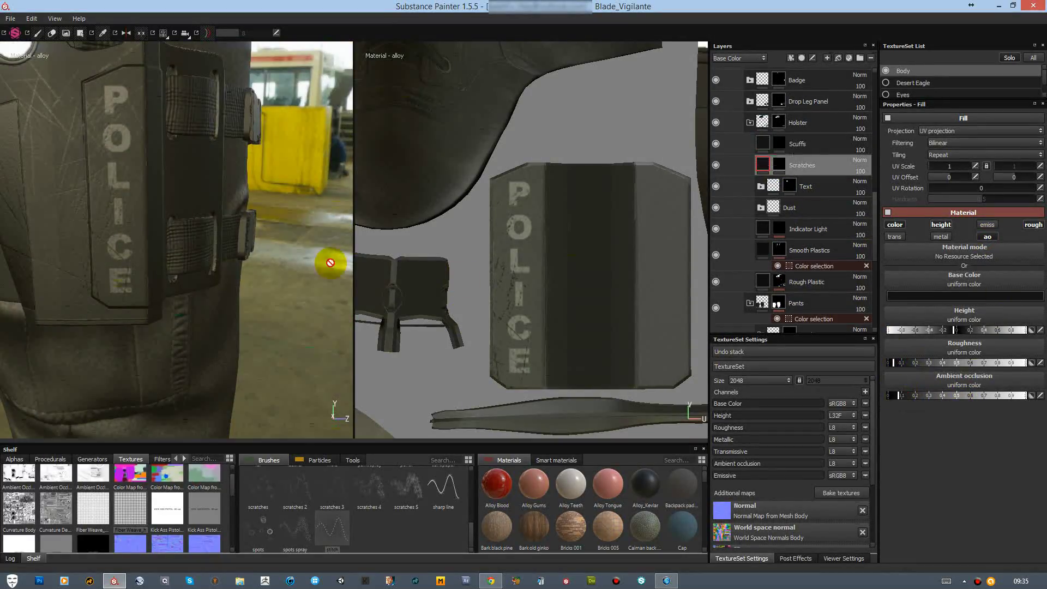
scroll(782, 245, "down", 3)
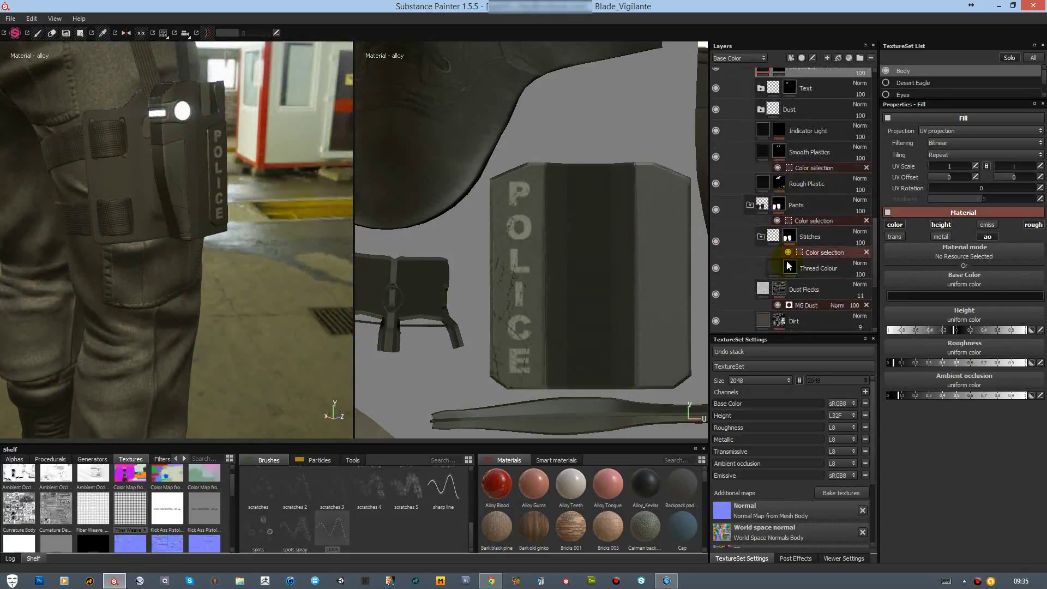
left_click(855, 296)
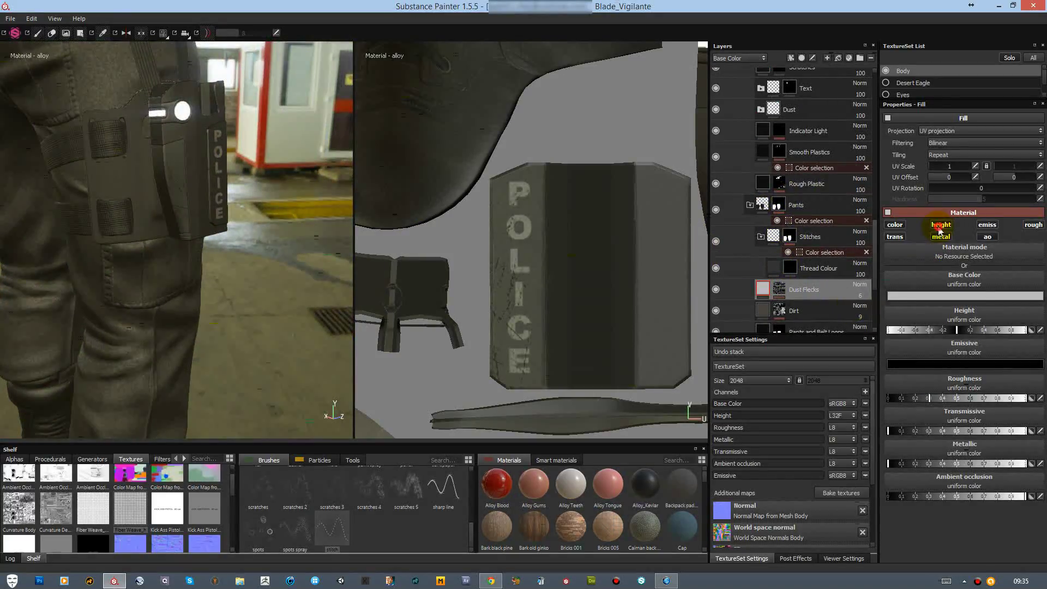
left_click(853, 295)
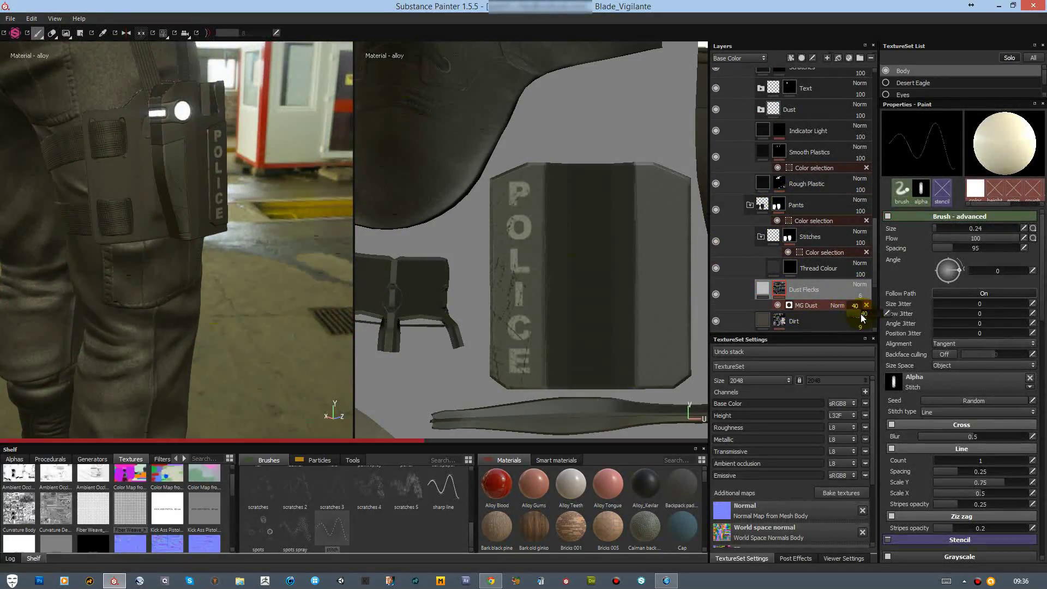
left_click_drag(863, 318, 858, 308)
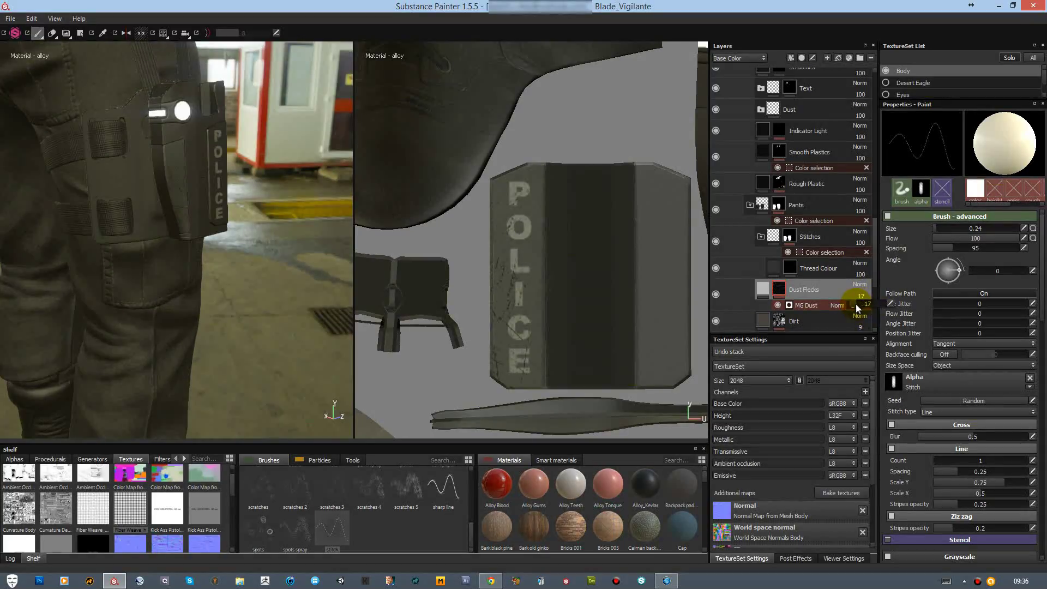
Step: Add an MG Dripping Rust generator to the Dust Flecks mask with reduced spreading, contrast and drips intensity
right_click(781, 288)
left_click(845, 465)
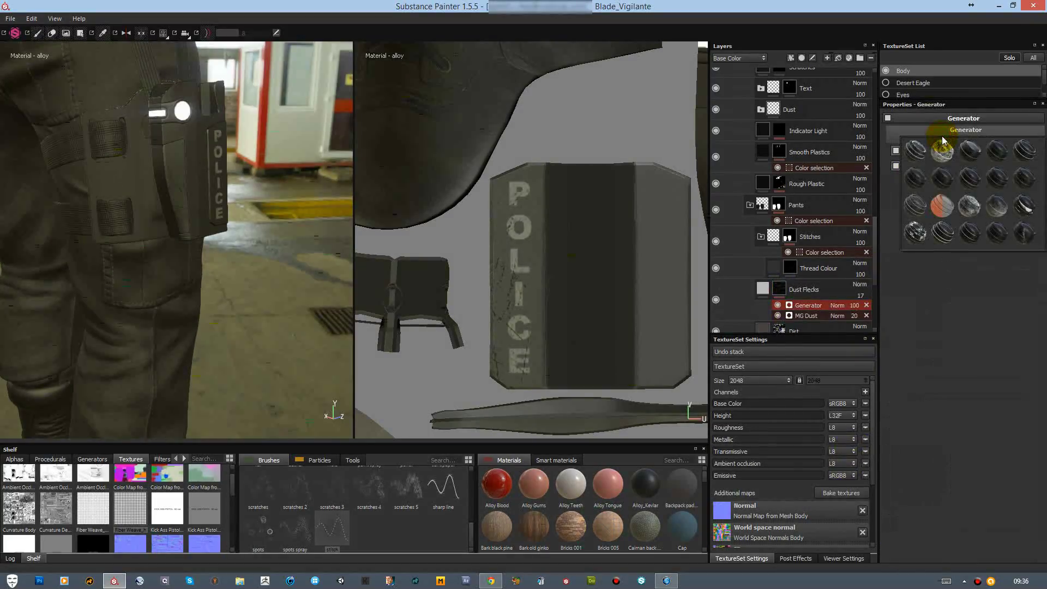
left_click(941, 137)
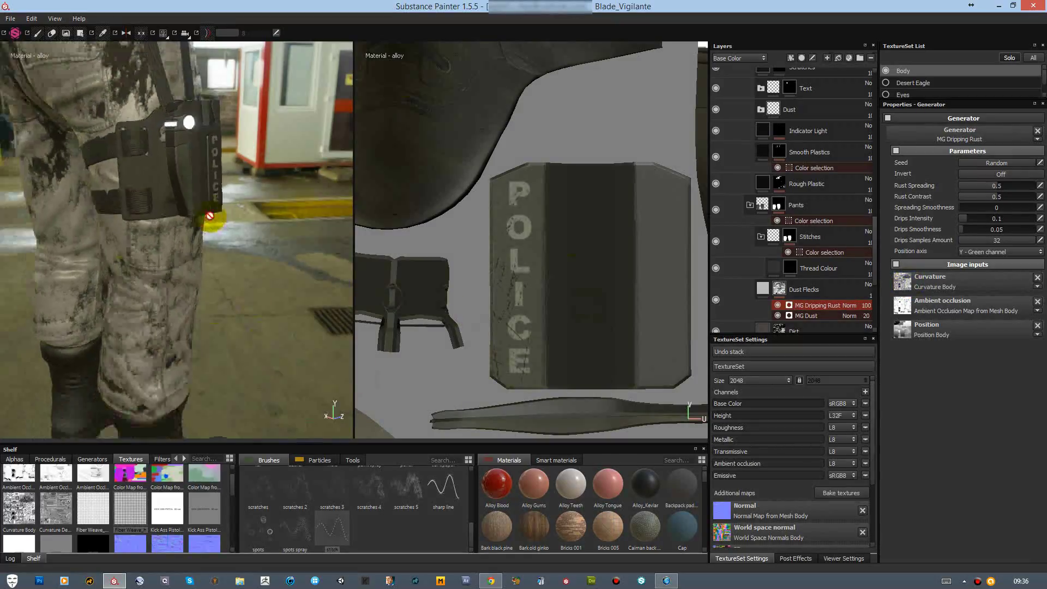
mouse_move(229, 295)
left_mouse_down("alt")
mouse_move(141, 320)
mouse_move(245, 273)
left_mouse_up("alt")
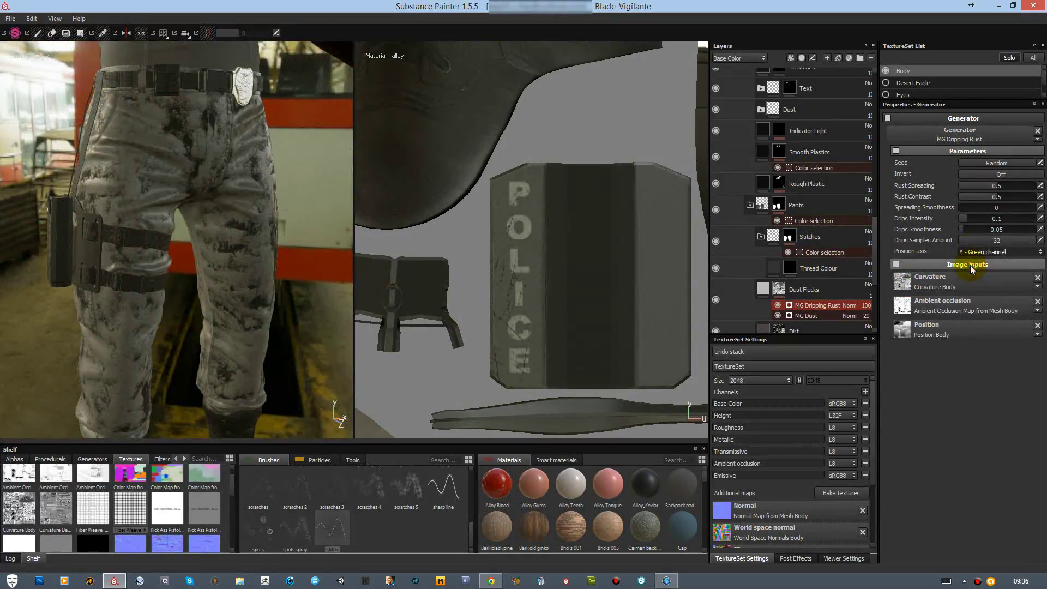
left_click_drag(968, 186, 961, 185)
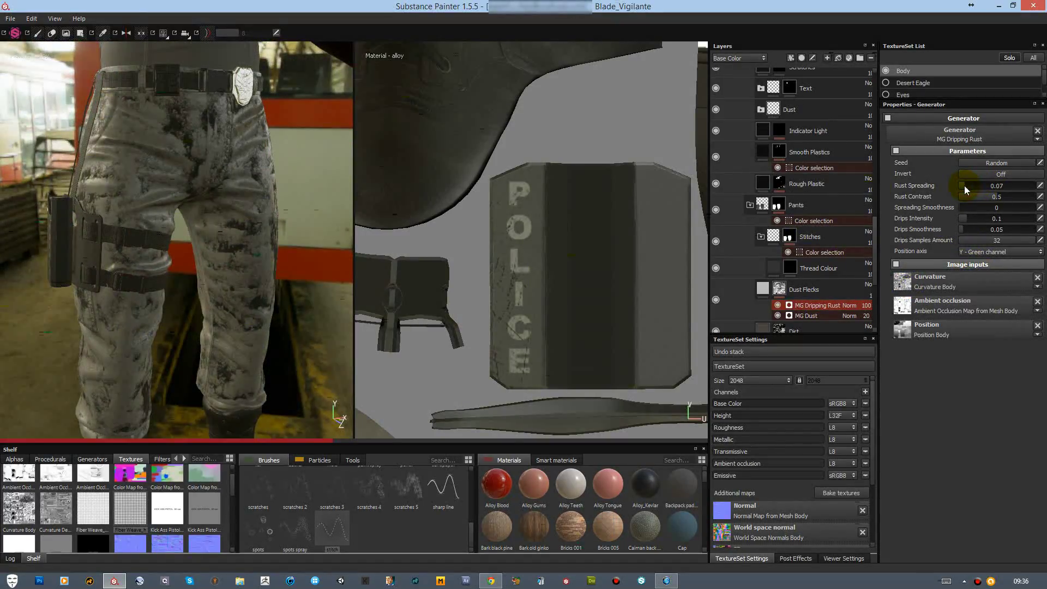
left_click(962, 196)
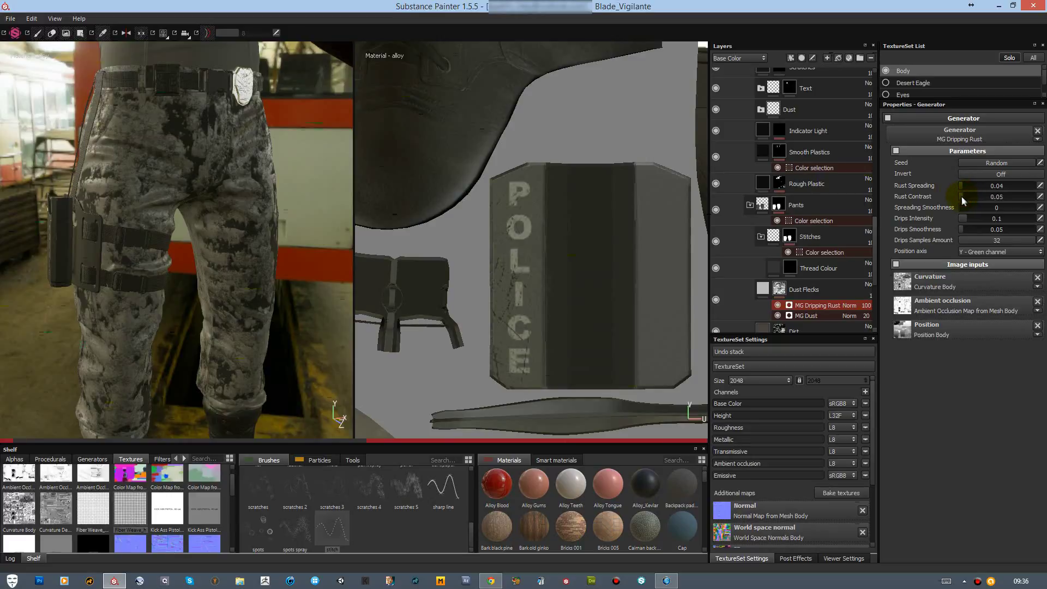
left_click(981, 174)
left_click(983, 175)
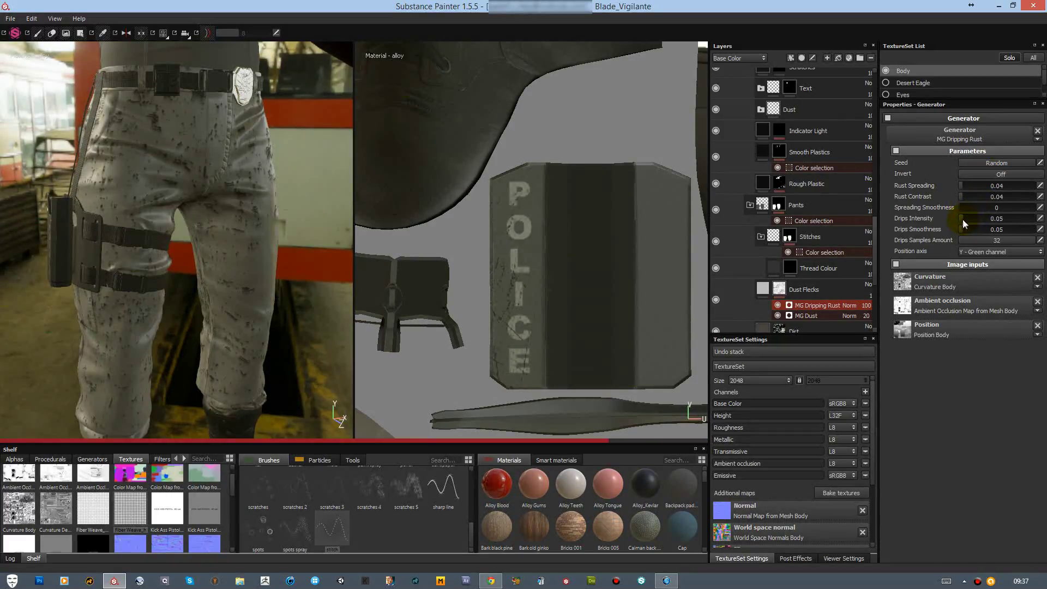
left_click_drag(997, 219, 963, 218)
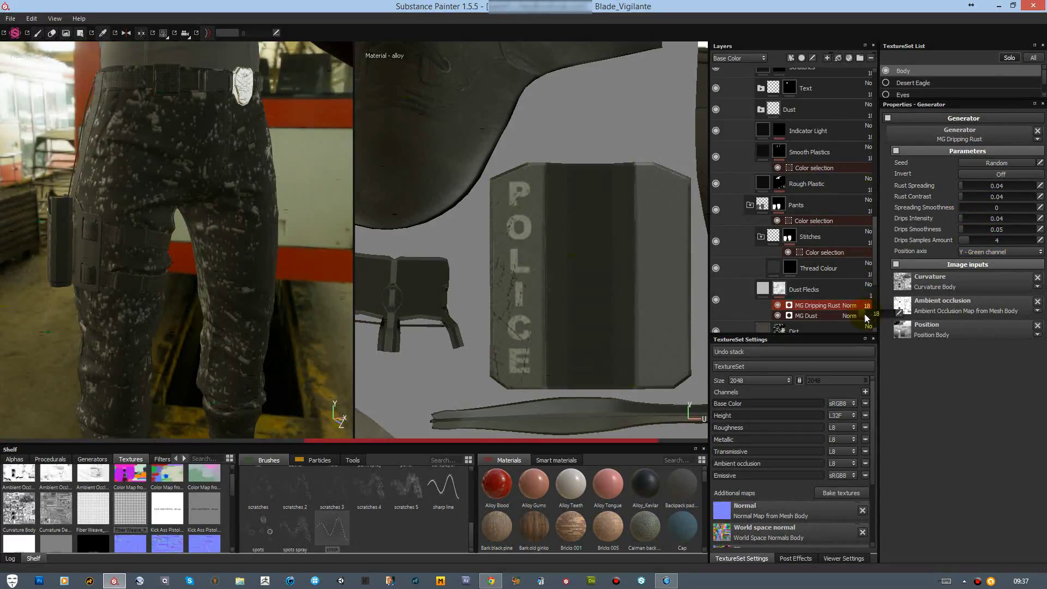
Step: Blend the Dripping Rust effect with Color dodge at opacity 8
left_click(848, 305)
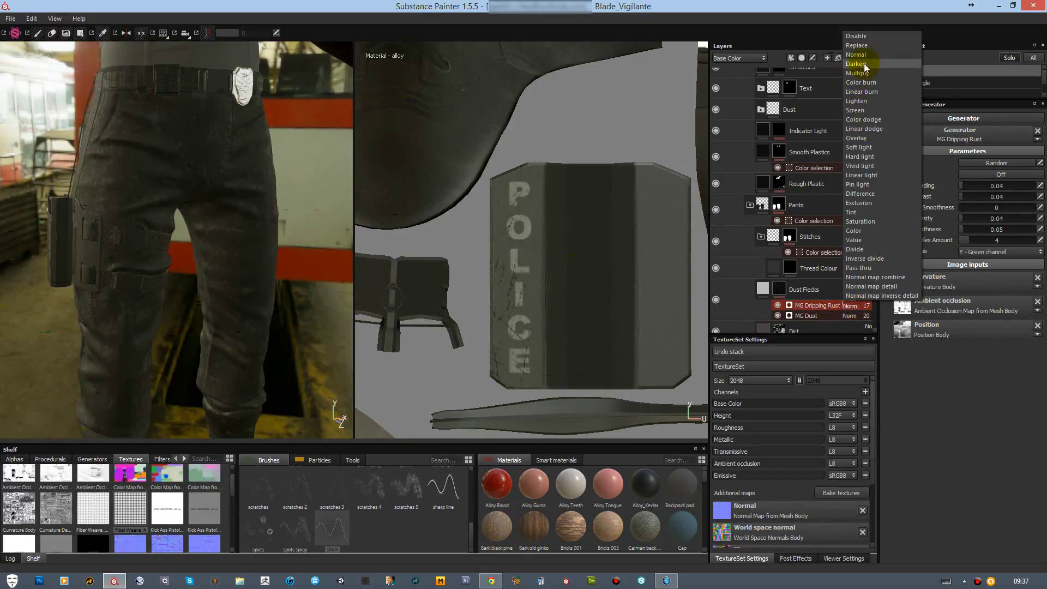
left_click(860, 139)
left_click(851, 306)
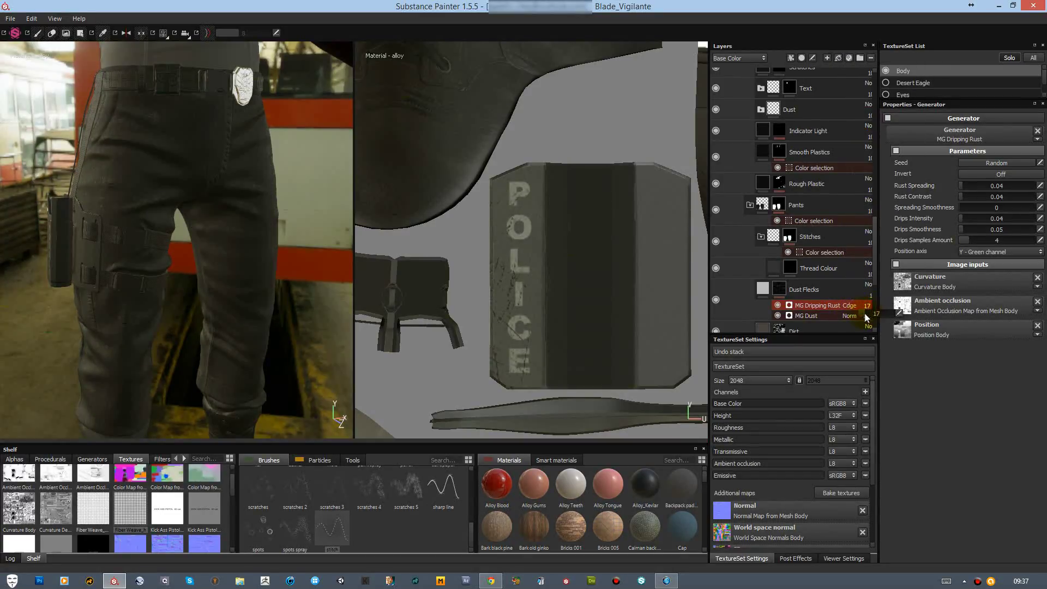
left_click_drag(866, 318, 851, 318)
left_click_drag(219, 240, 83, 201, "alt")
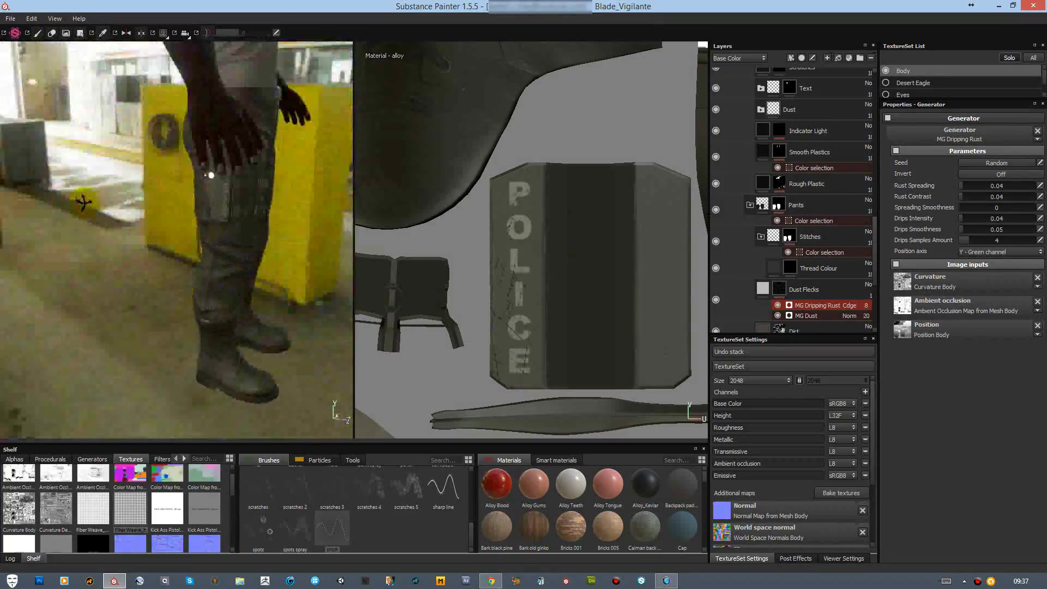
left_click(829, 291)
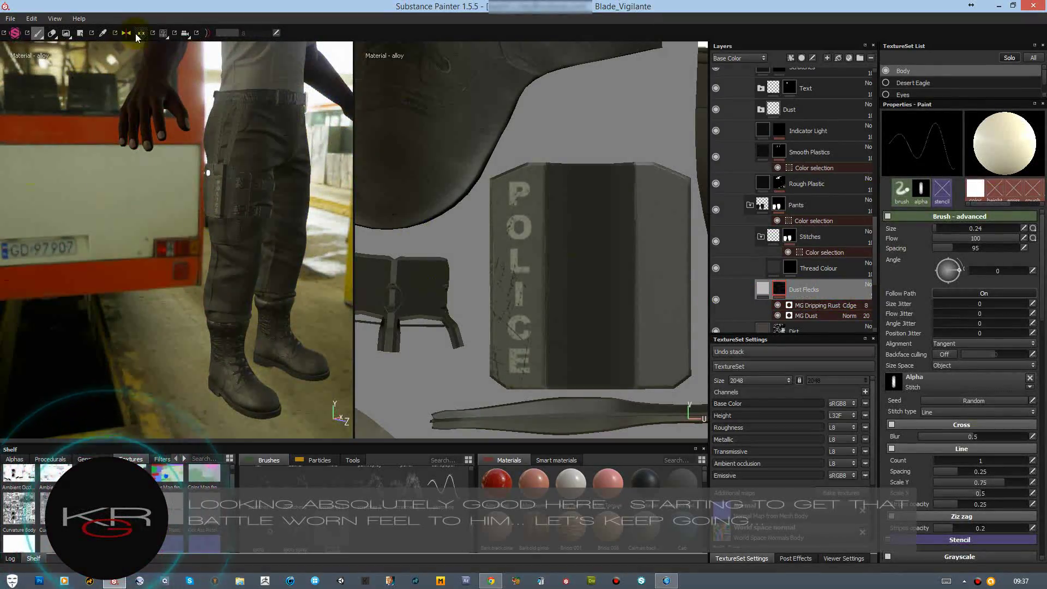
Step: Show only the 3D viewport and orbit around the battle-worn character
key("F2")
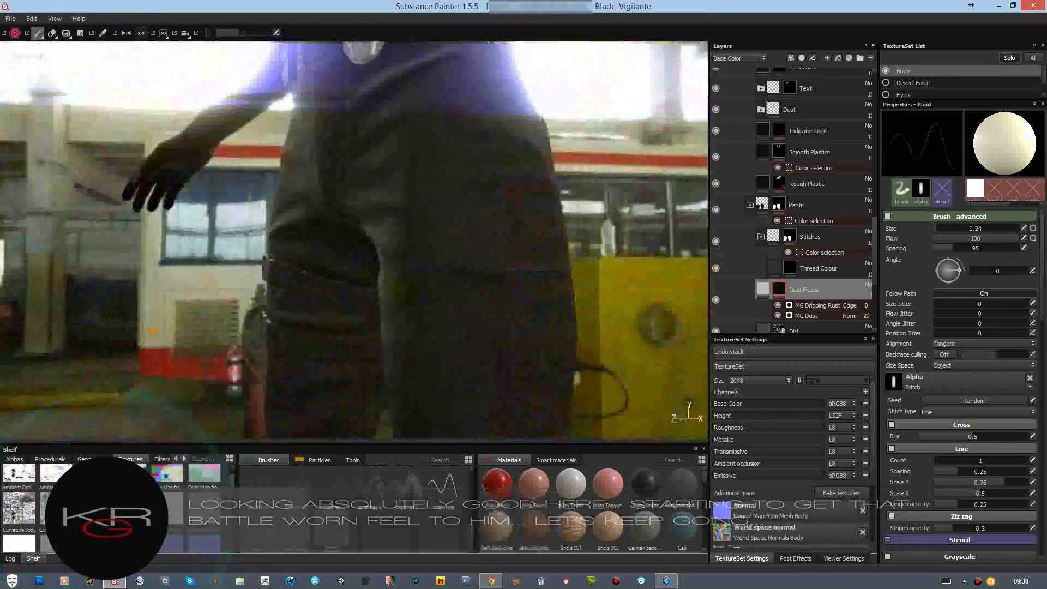
left_click_drag(355, 240, 128, 249, "alt")
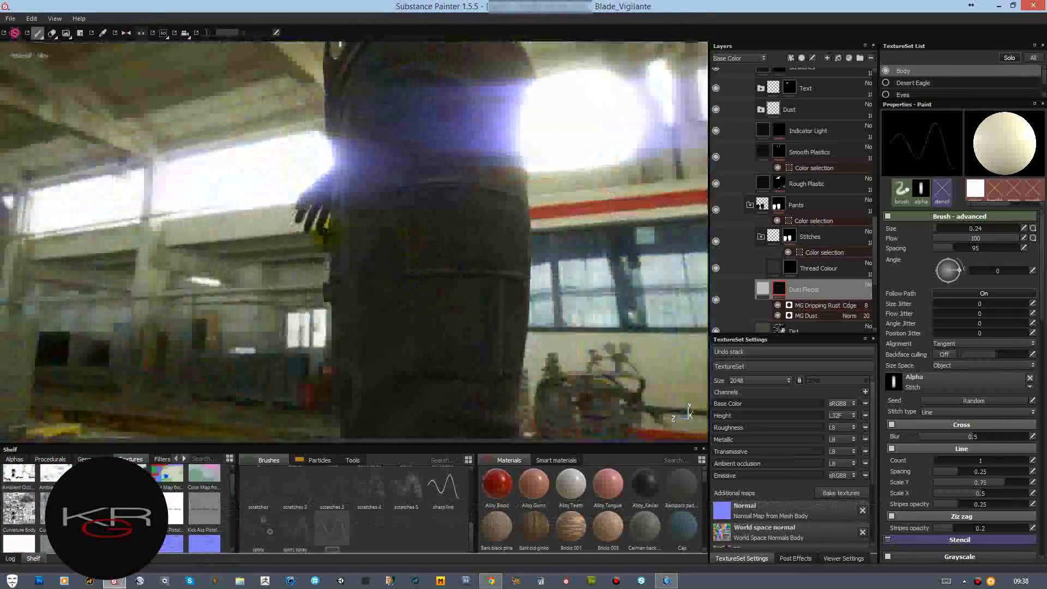